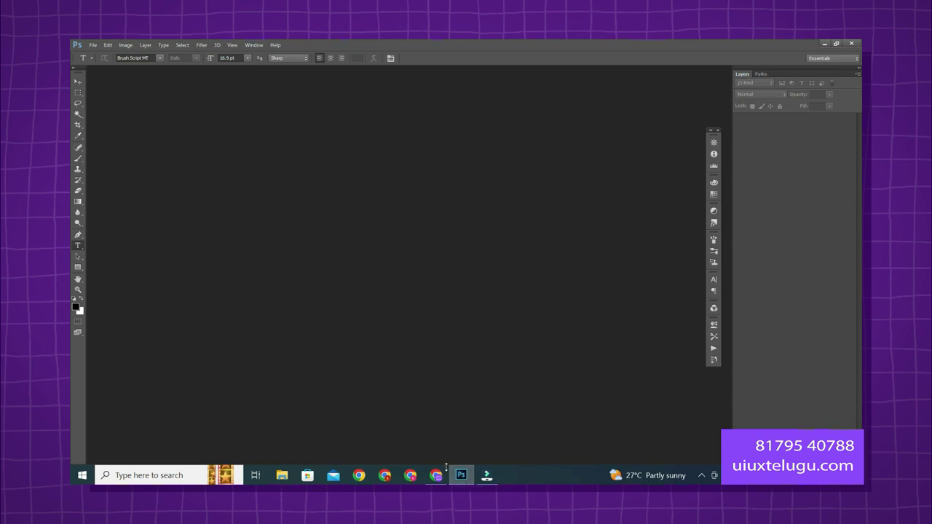
Step: Switch to Chrome, replace the YouTube tab with a blank one, search Google for "myntra" and open the Myntra shopping site
left_click(436, 475)
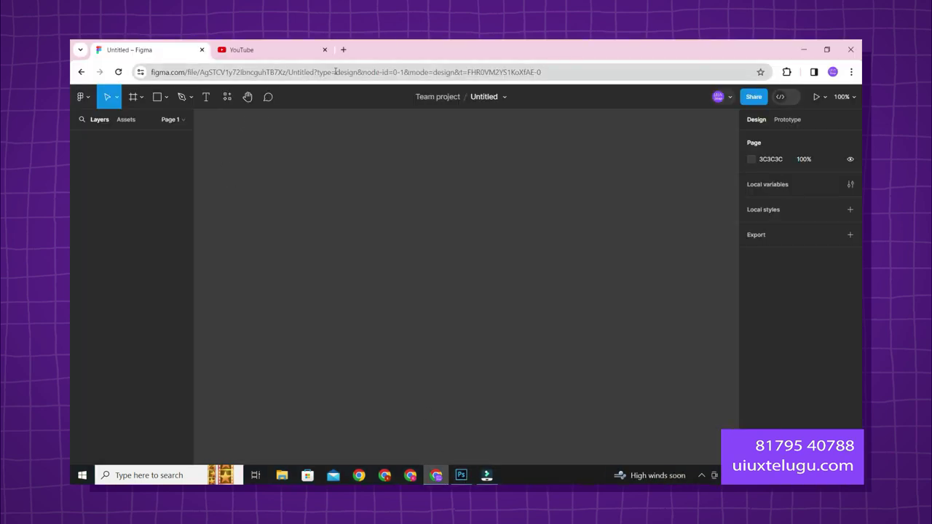
left_click(344, 49)
left_click(324, 49)
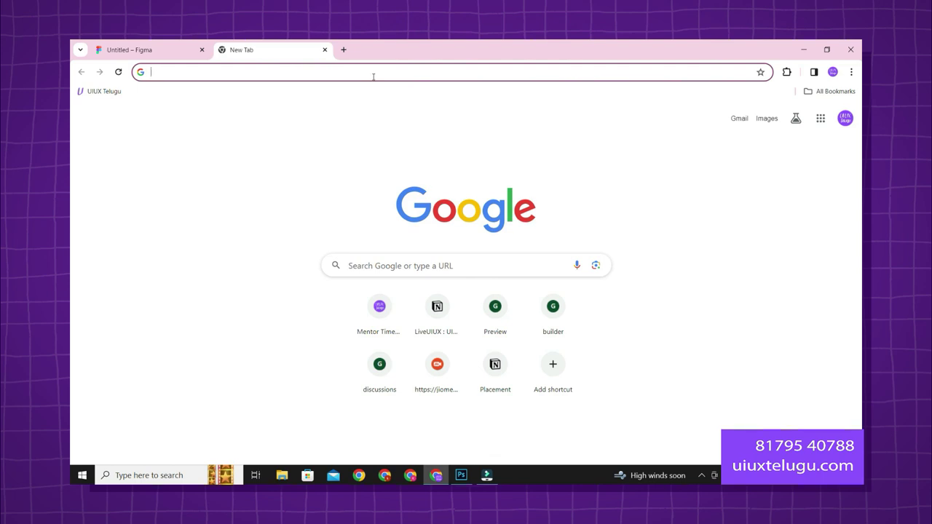
type("myntra")
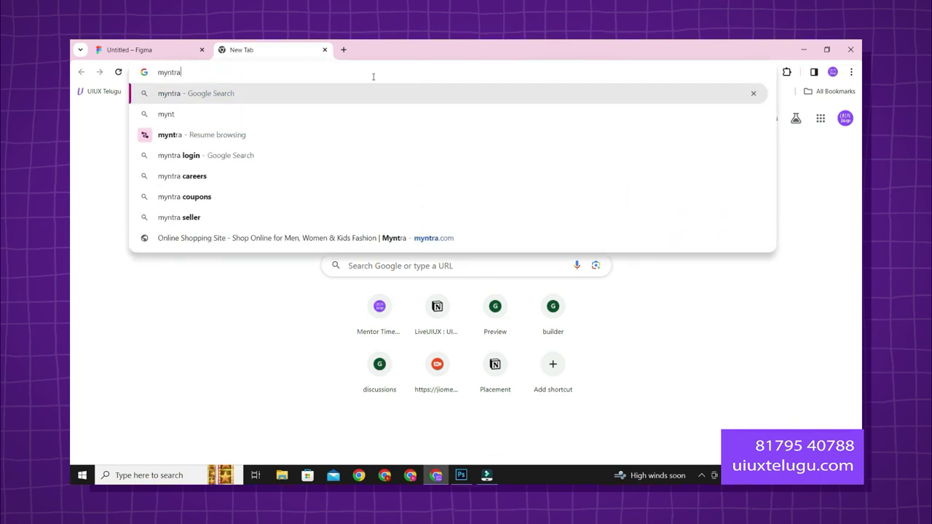
key("Return")
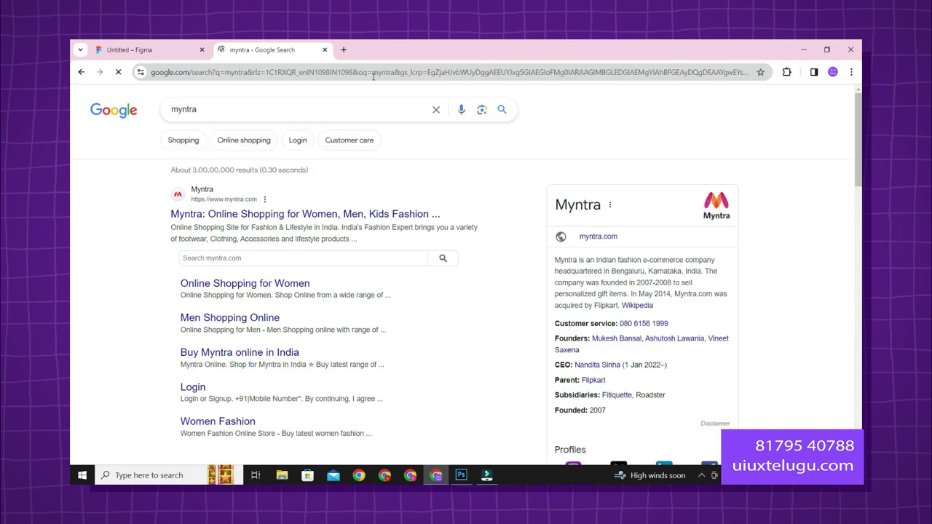
left_click(287, 218)
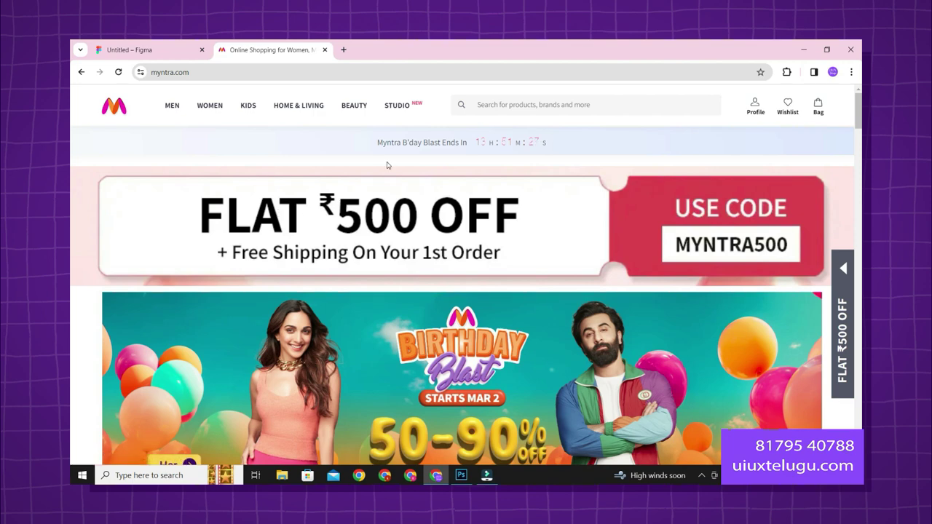
Step: Search Myntra for "locomotive shirt", look through the product results and dismiss the site's notification request
left_click(475, 108)
type("locom")
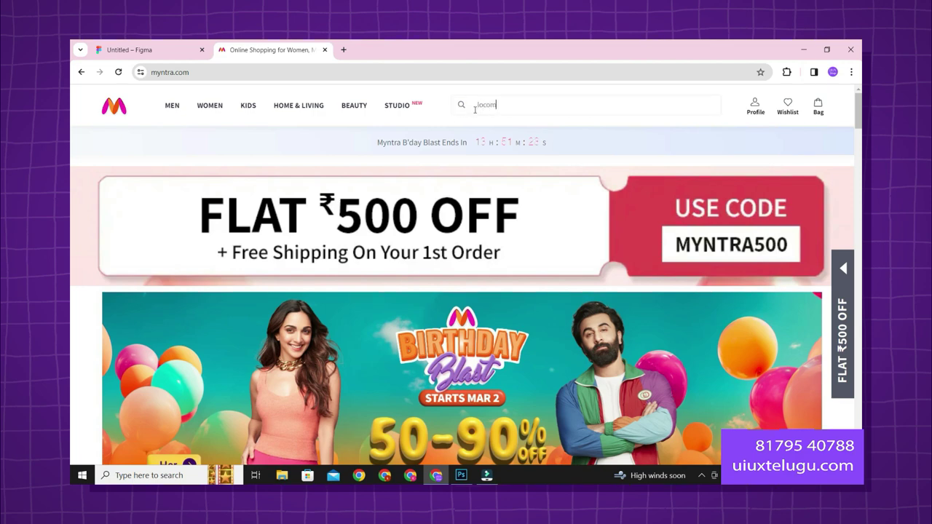
type("otive ")
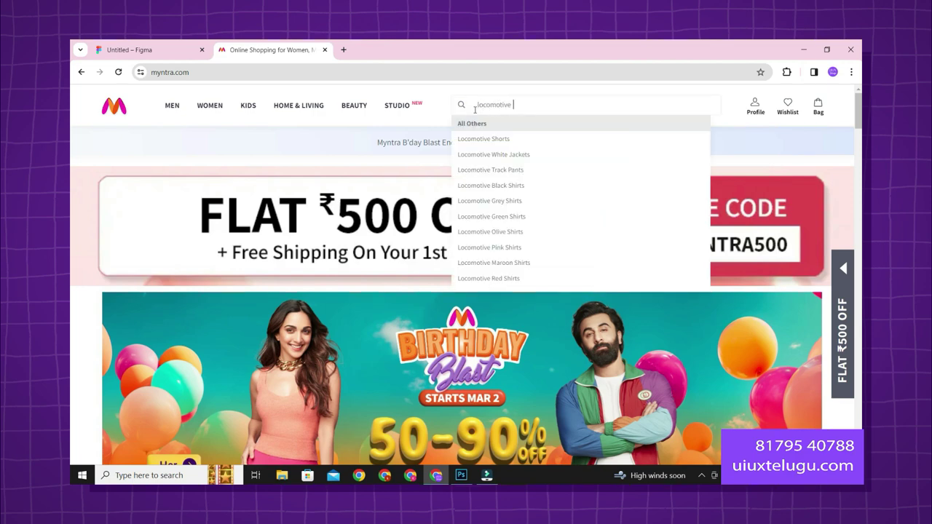
type("shirt")
key("Return")
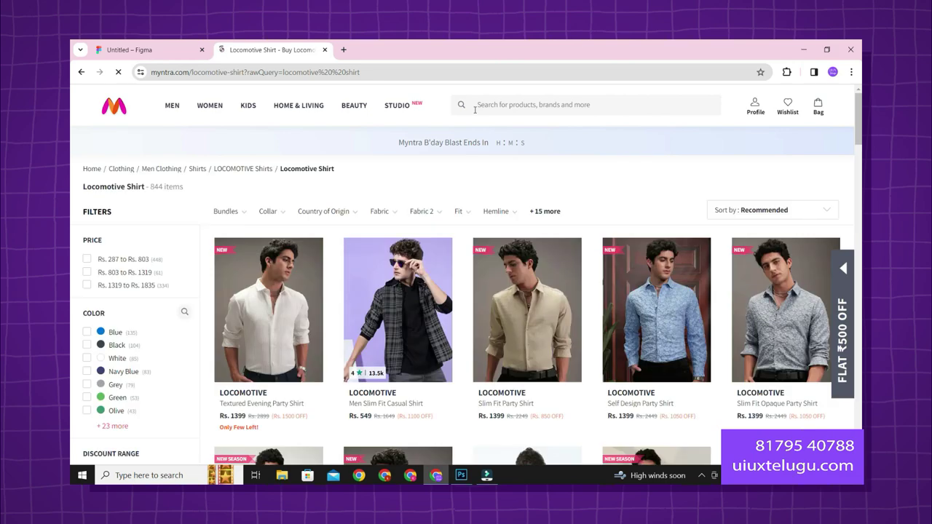
scroll(481, 279, "down", 5)
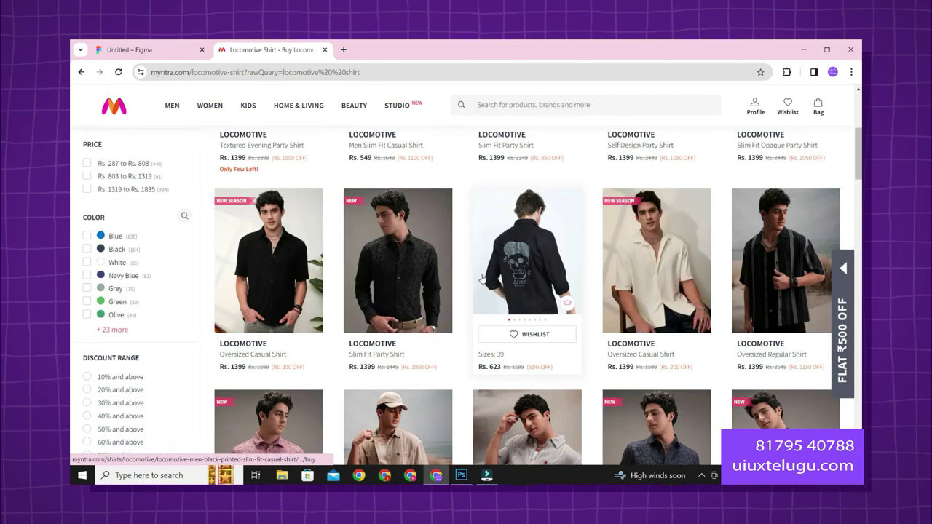
scroll(481, 279, "up", 5)
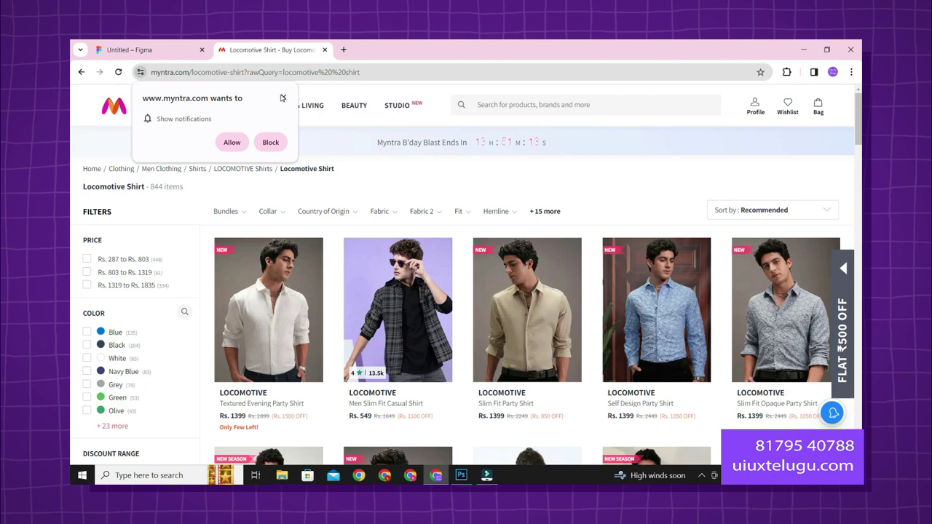
left_click(283, 97)
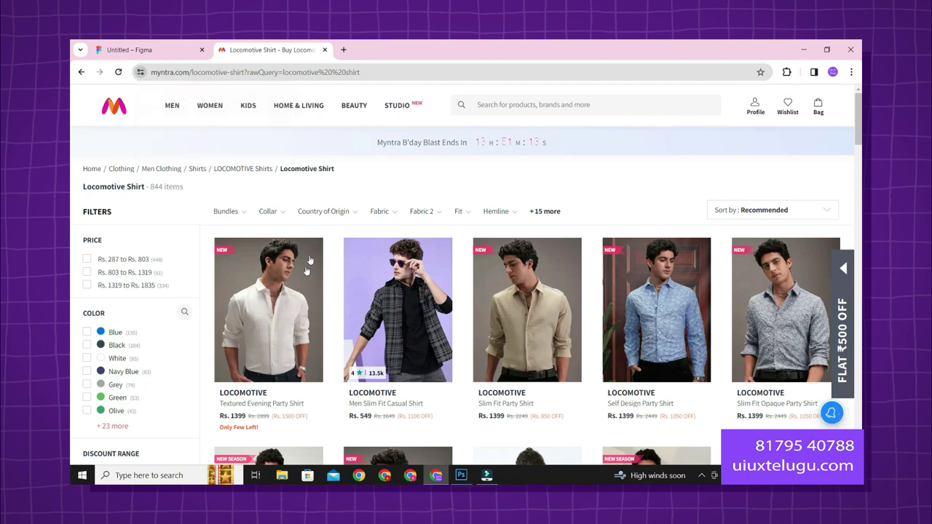
Step: Open the white Locomotive Textured Evening Party Shirt and view its black, grey and green variants, enlarging the green shirt's main photo
left_click(291, 281)
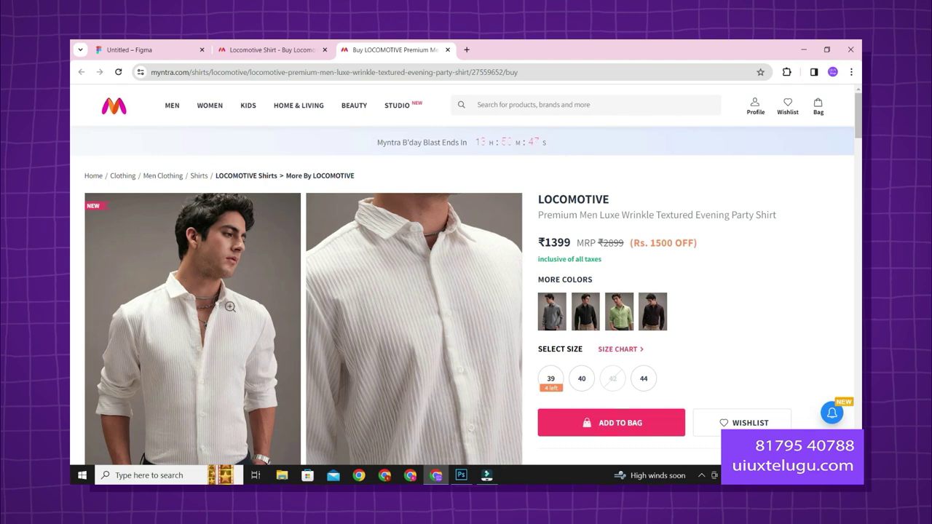
left_click(575, 314)
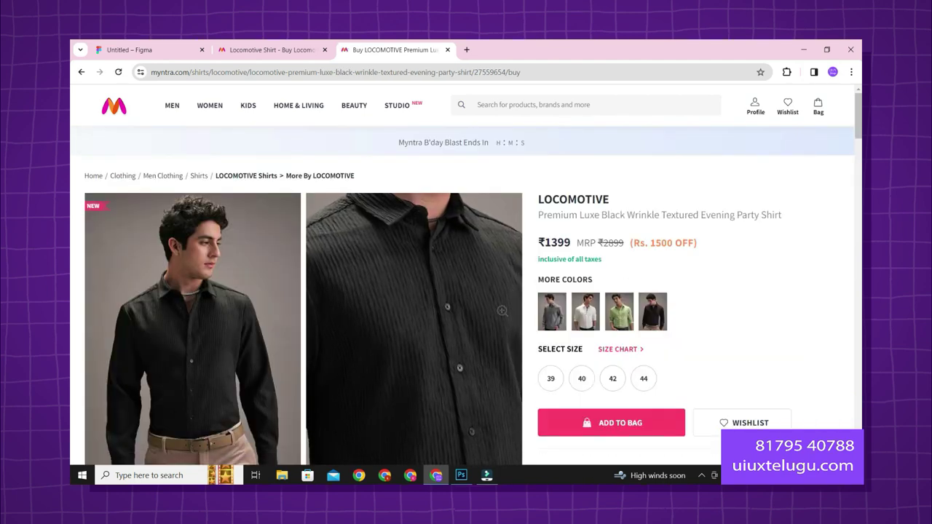
left_click(628, 319)
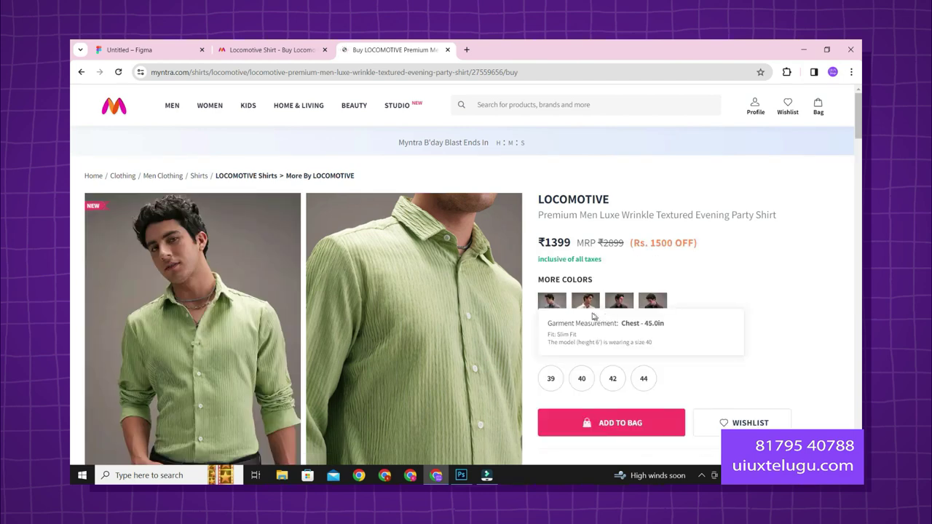
left_click(547, 311)
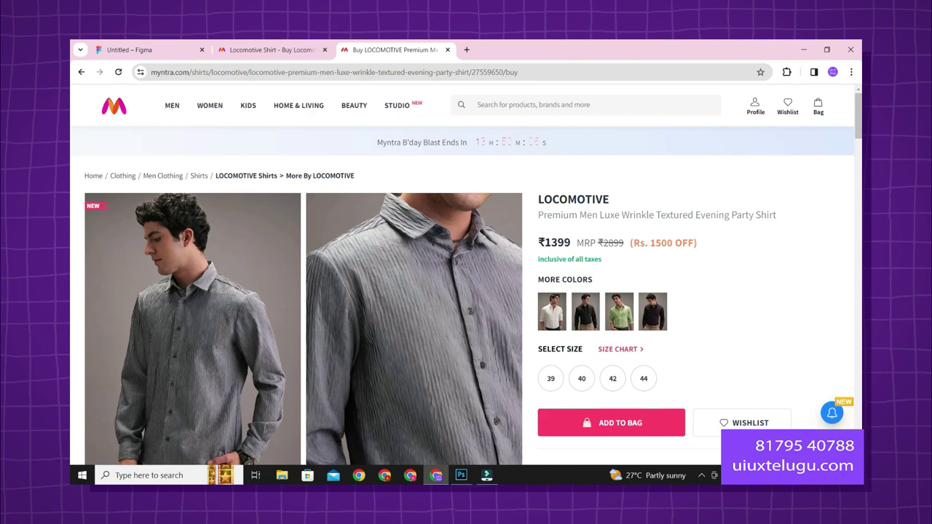
left_click(588, 320)
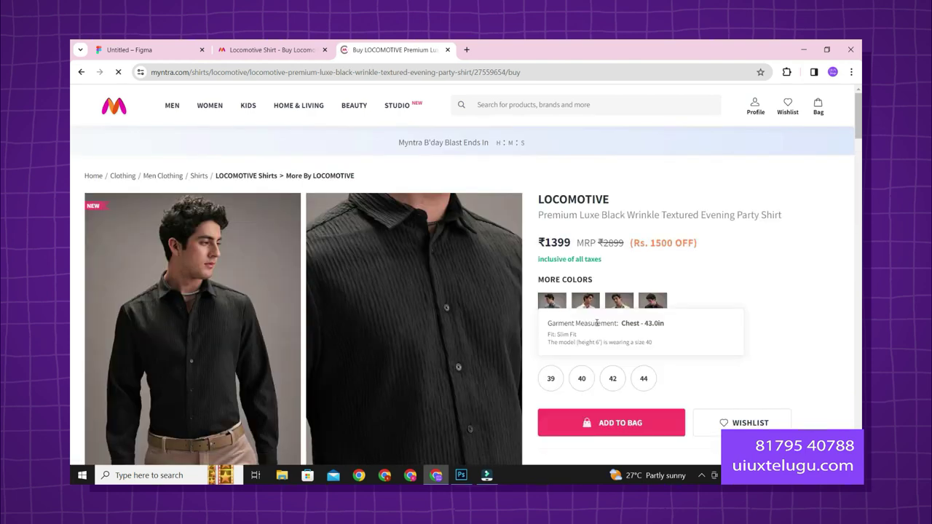
left_click(621, 310)
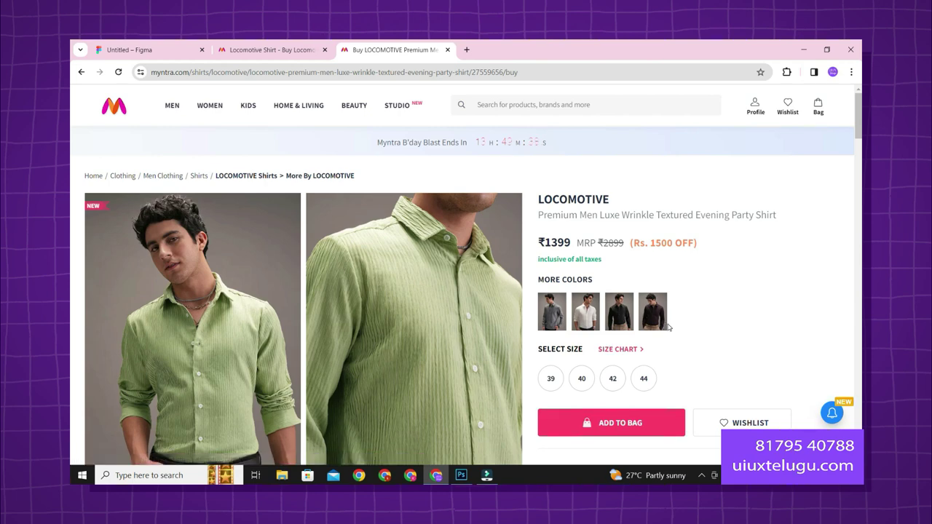
left_click(173, 318)
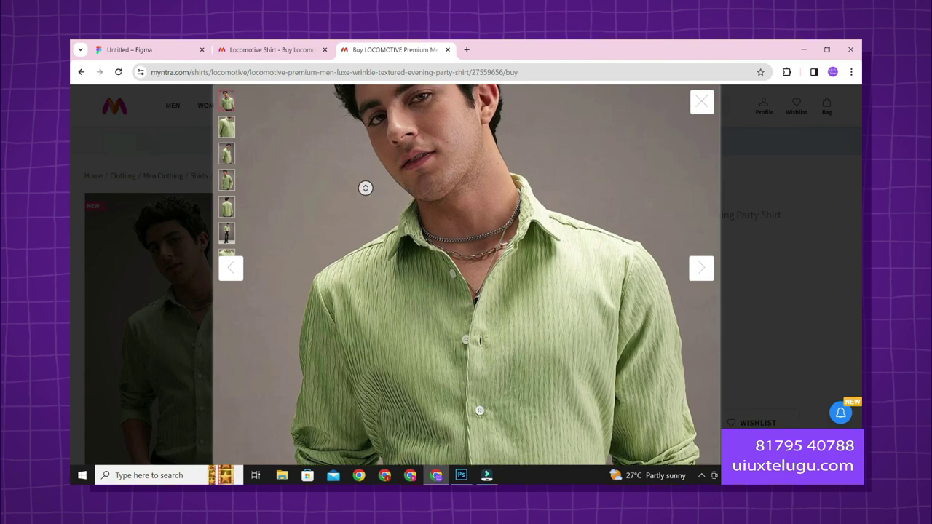
left_click(755, 187)
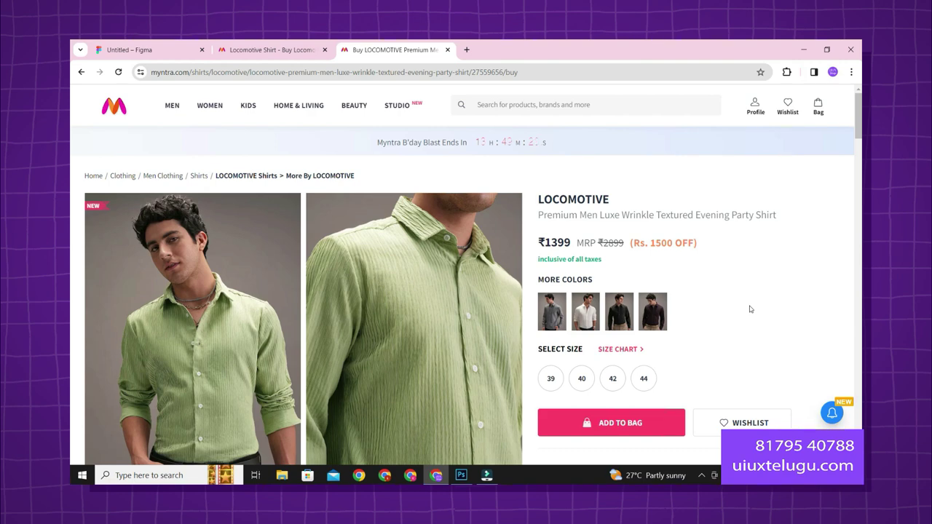
Step: Search Google for "amazon" in a new tab and open the Amazon India site
left_click(466, 50)
type("amazon")
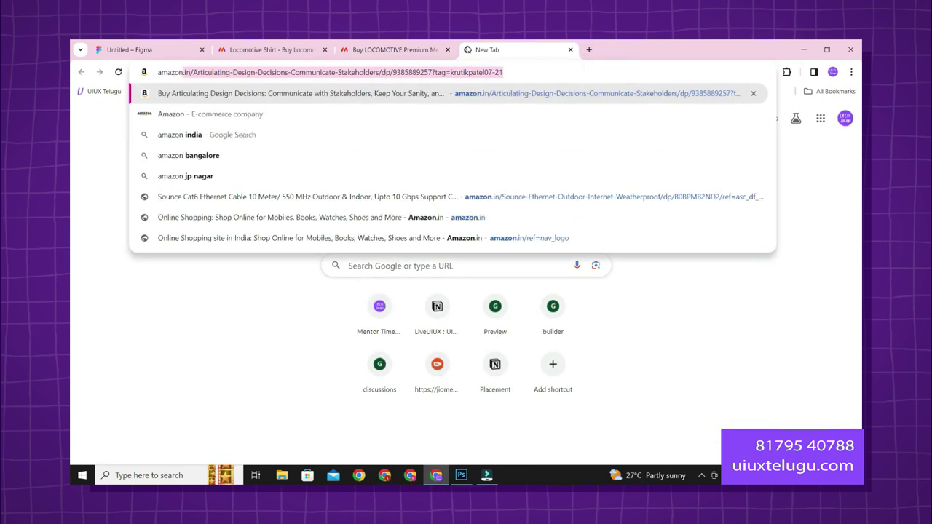
key("Delete")
key("Return")
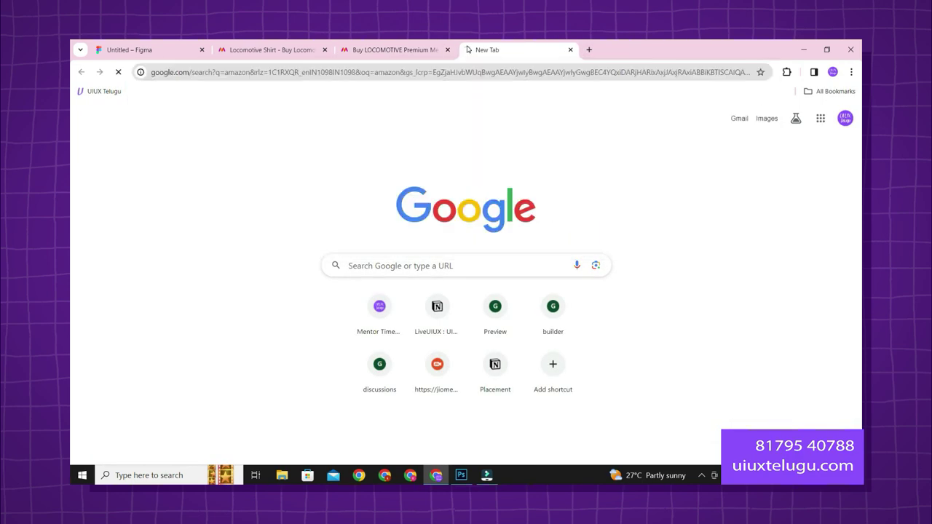
left_click(242, 228)
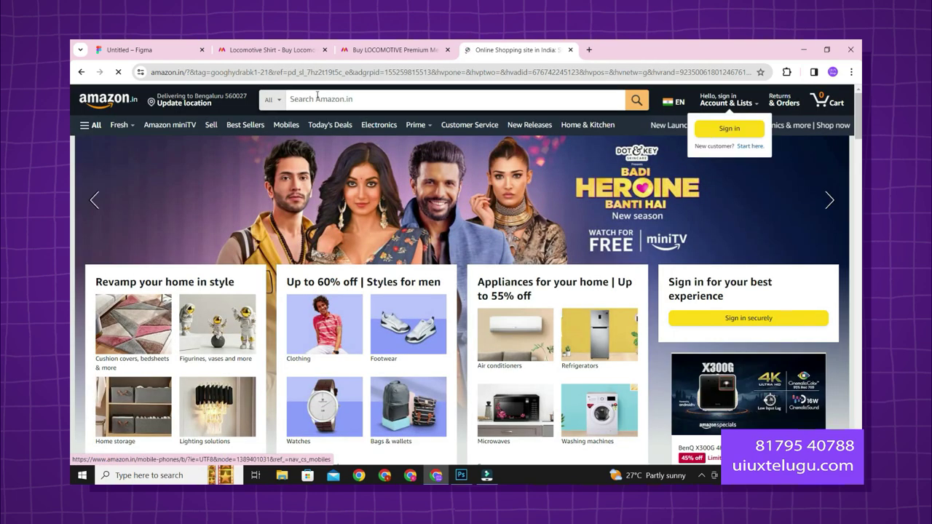
Step: Search Amazon for "men shirt" and open the light blue Allen Solly Men's Shirt from the results
left_click(315, 98)
type("men shirt")
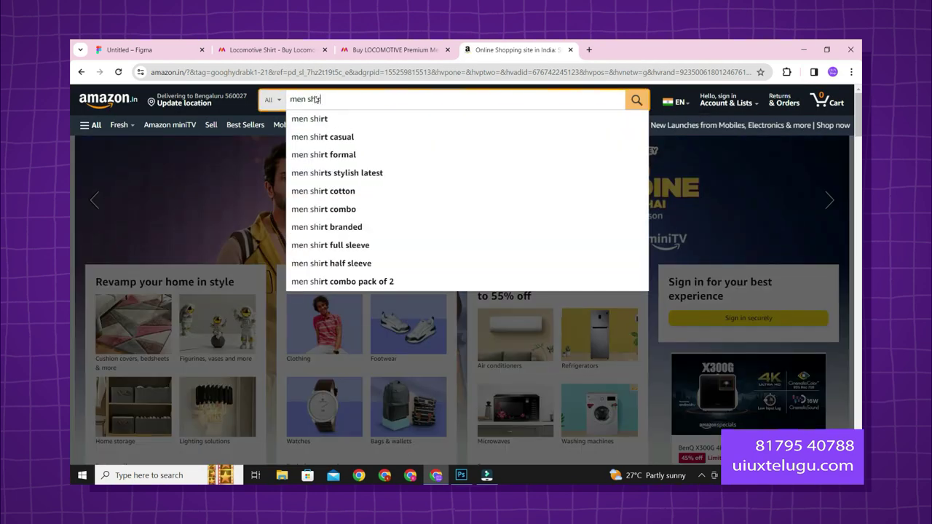
key("Return")
scroll(593, 322, "down", 3)
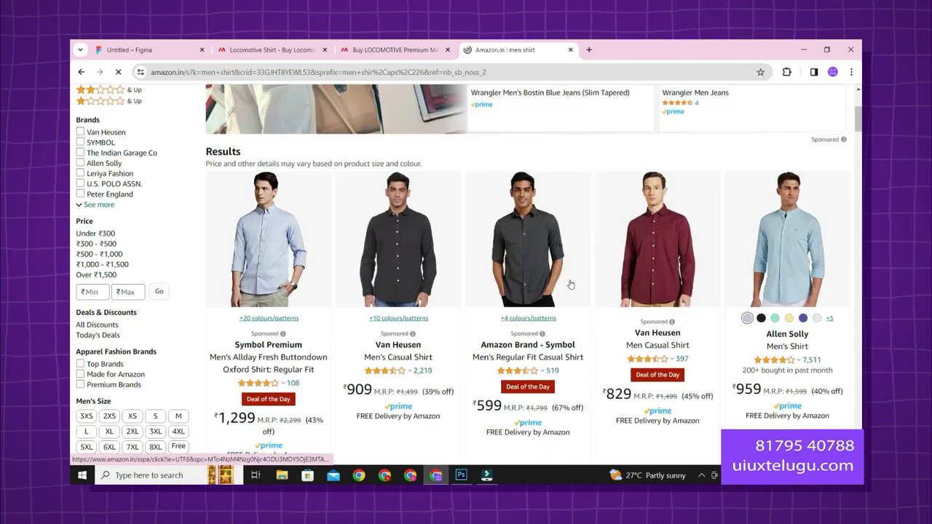
left_click(774, 269)
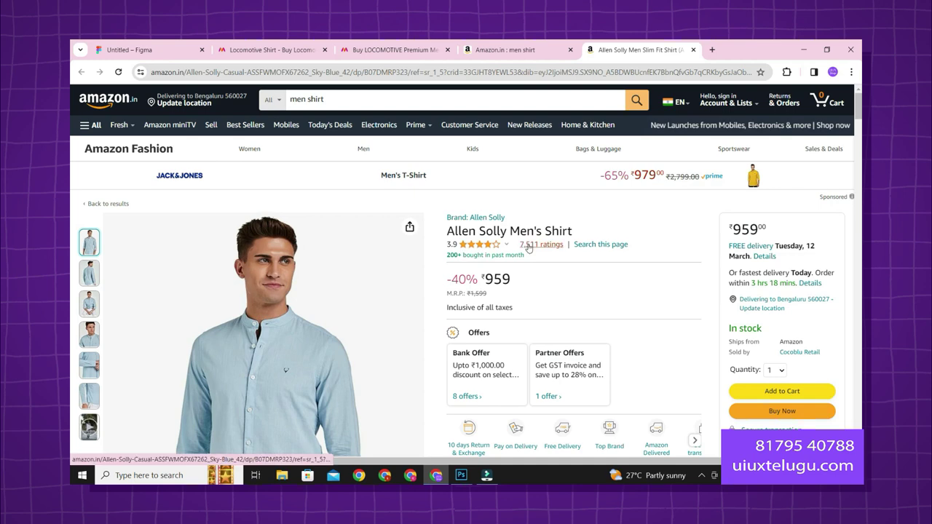
Step: Open the Sky Blue Allen Solly shirt's main product photo as a separate image in a new tab and view it
scroll(520, 304, "down", 2)
scroll(520, 305, "down", 1)
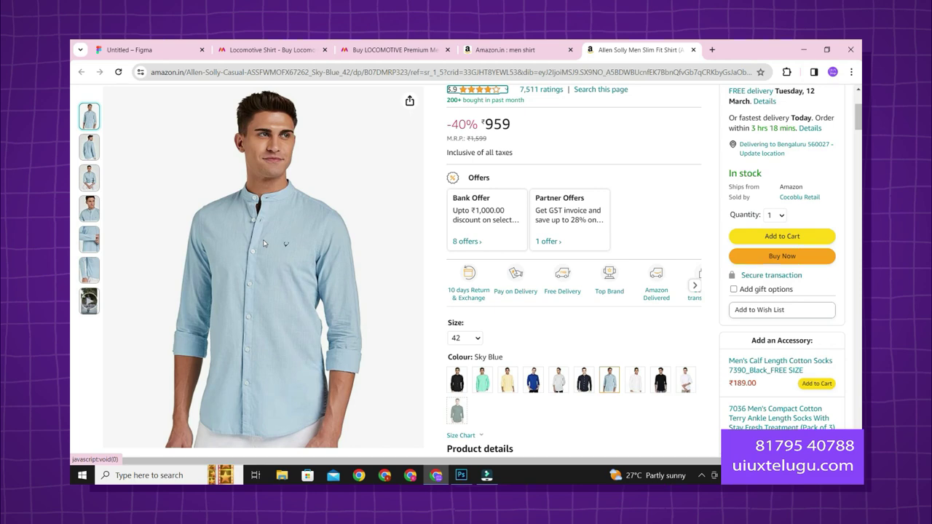
right_click(263, 243)
left_click(275, 251)
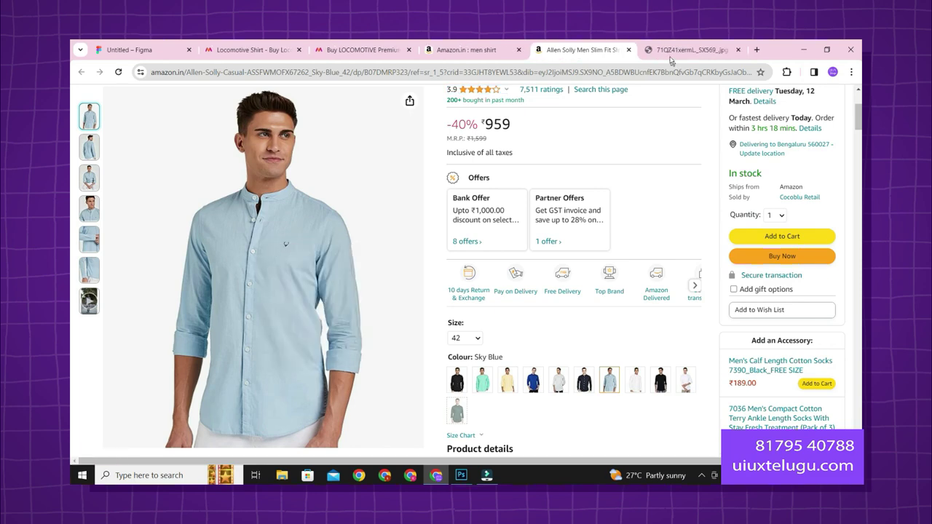
left_click(671, 51)
Step: Return to the green Locomotive shirt on Myntra and examine its front and close-up product photos at enlarged size
mouse_move(615, 43)
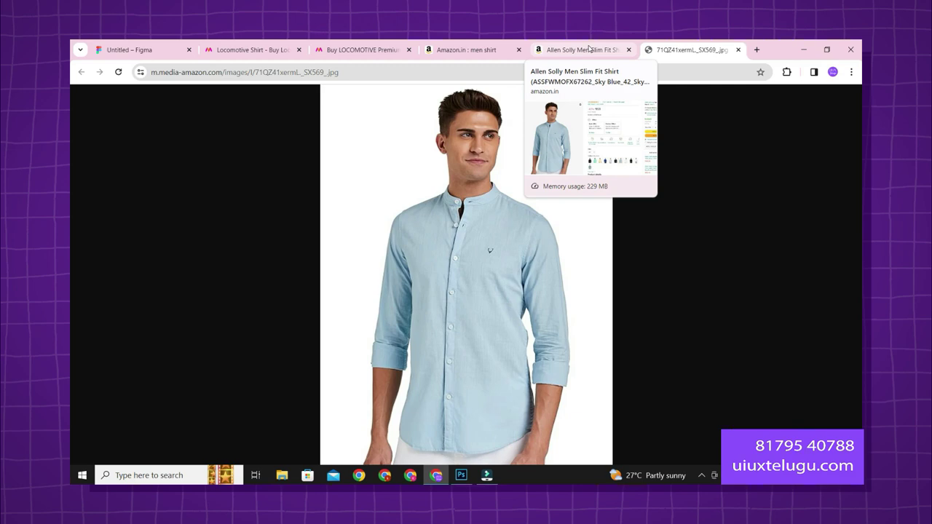
left_click(589, 48)
left_click(445, 45)
key("ctrl+Tab")
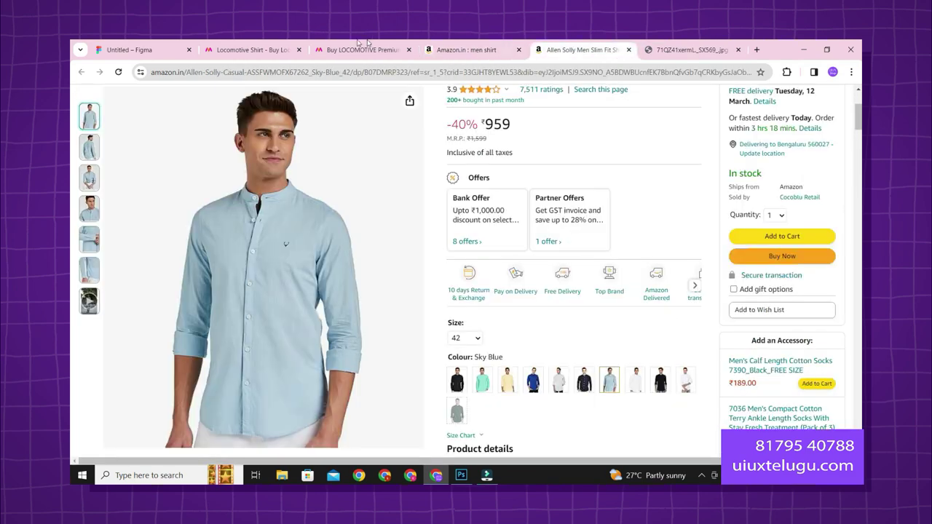
left_click(367, 44)
left_click(148, 289)
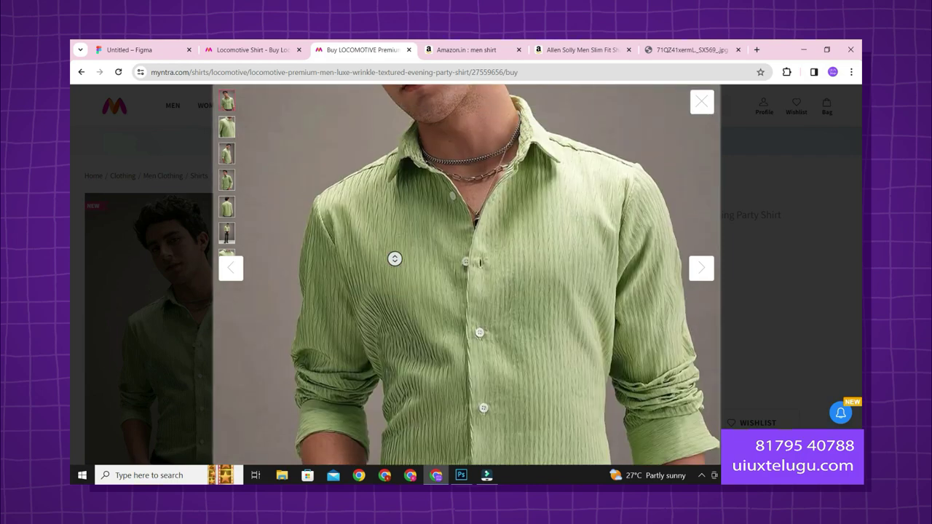
left_click(394, 258)
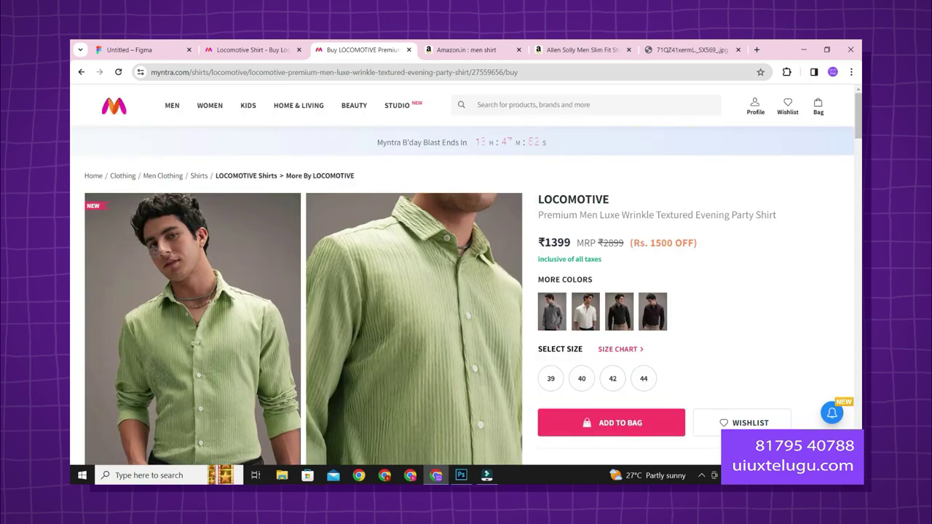
scroll(428, 240, "down", 3)
scroll(427, 240, "up", 1)
left_click(427, 241)
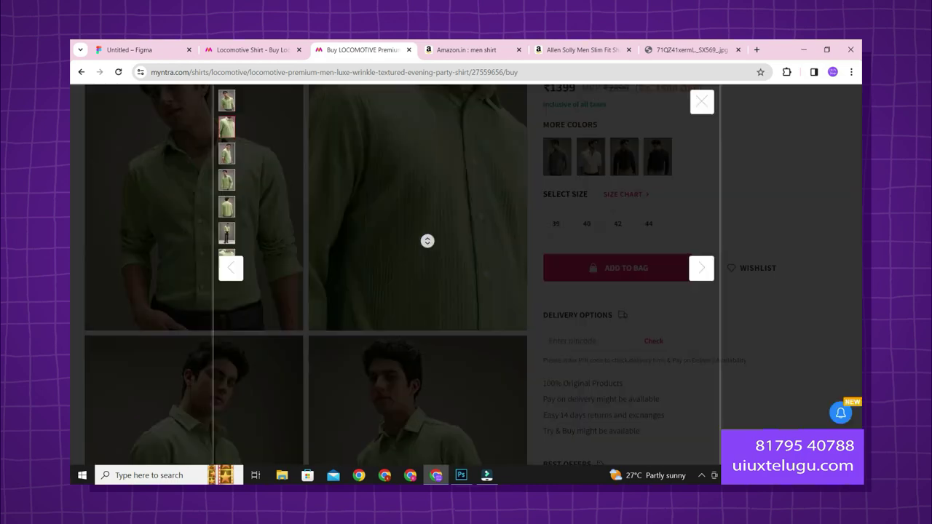
left_click(214, 232)
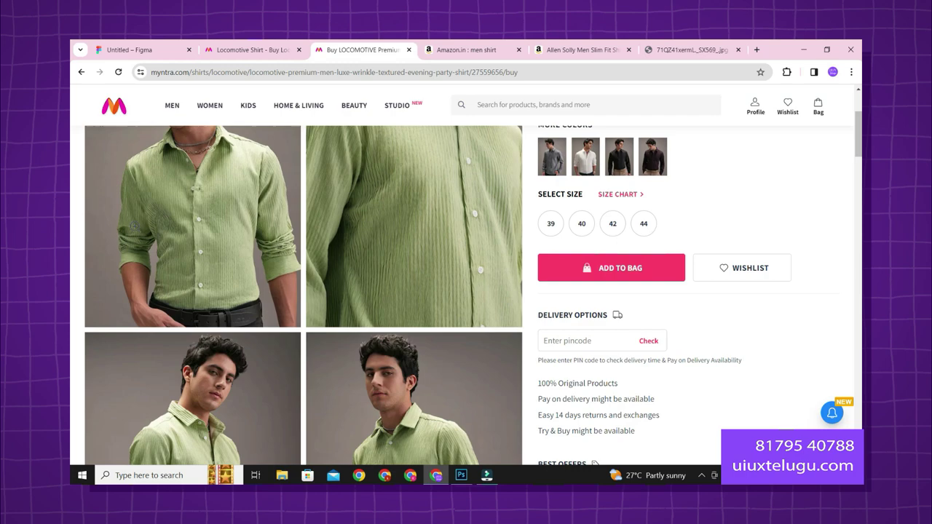
left_click(210, 226)
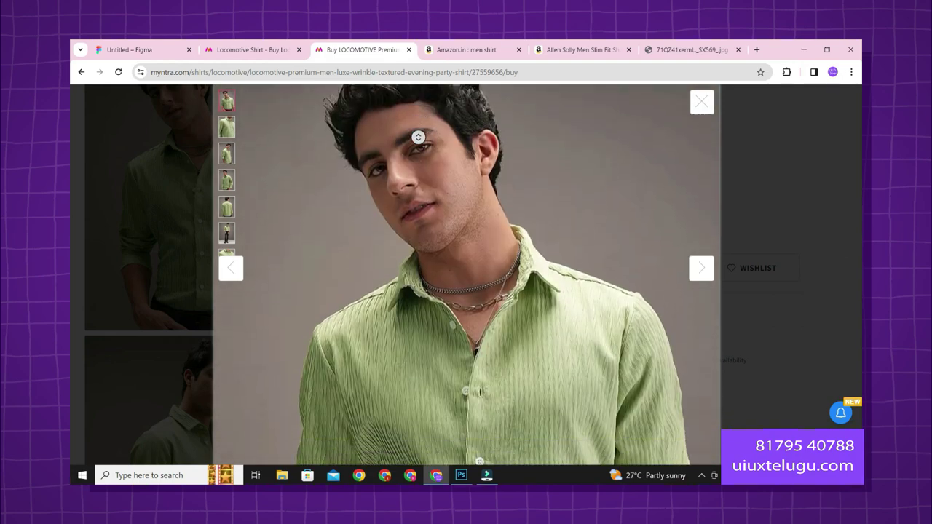
left_click(722, 200)
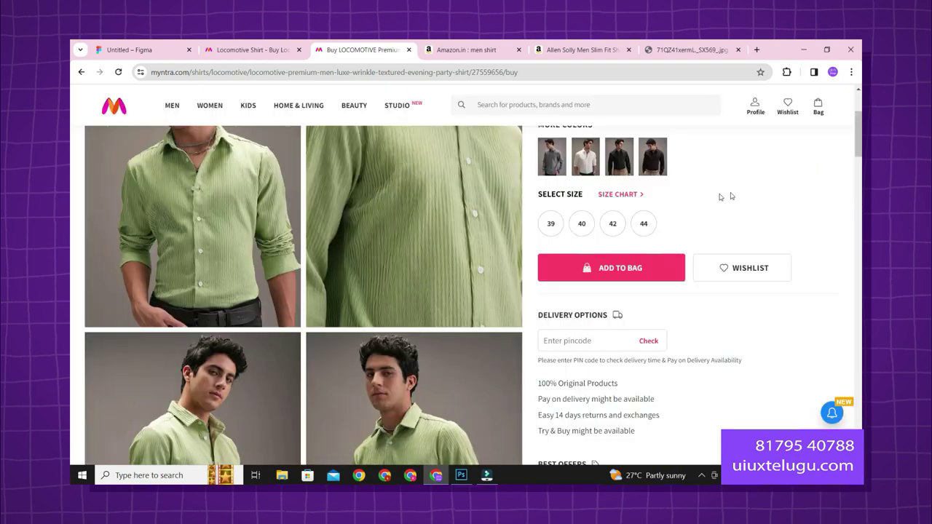
Step: Examine the green Locomotive shirt's full-length product photo at enlarged size
scroll(599, 322, "down", 7)
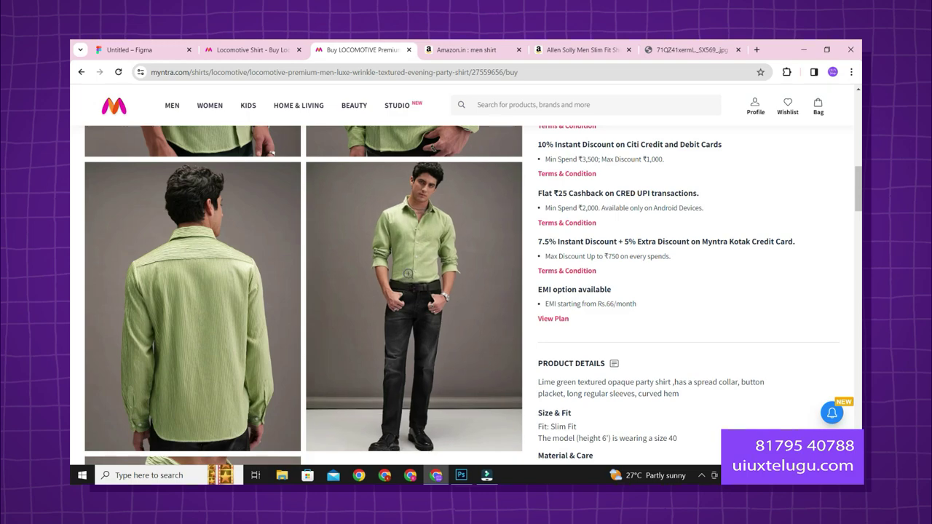
left_click(408, 274)
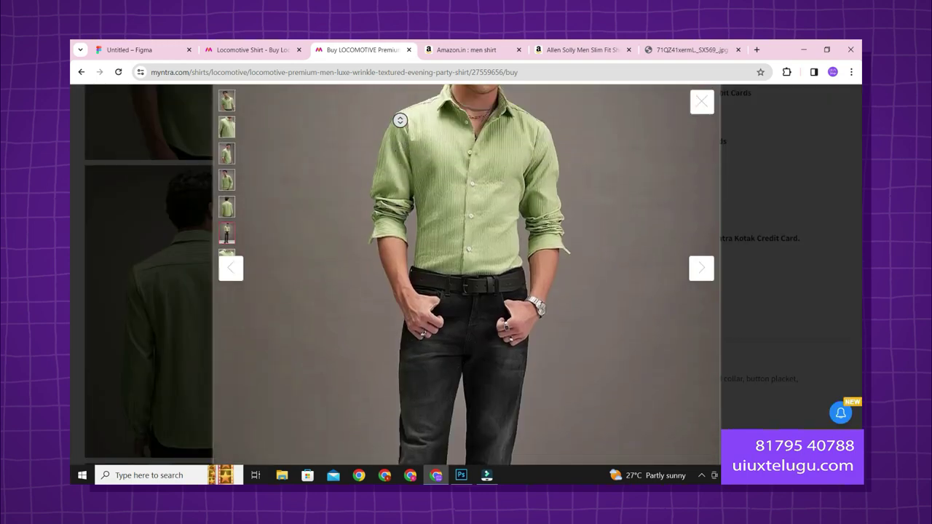
left_click(399, 120)
Step: Save the Sky Blue Allen Solly shirt photo from its separate image tab to Downloads as a JPEG image
left_click(583, 49)
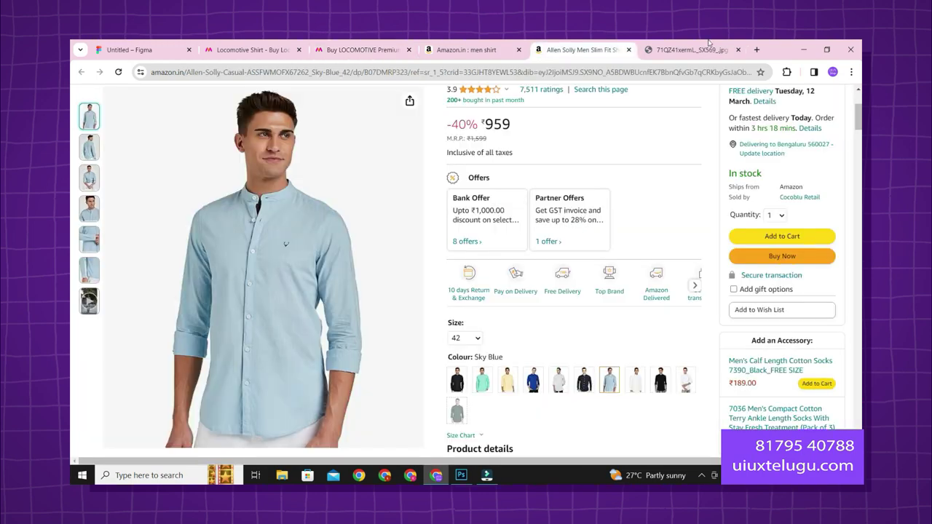
left_click(709, 44)
right_click(471, 171)
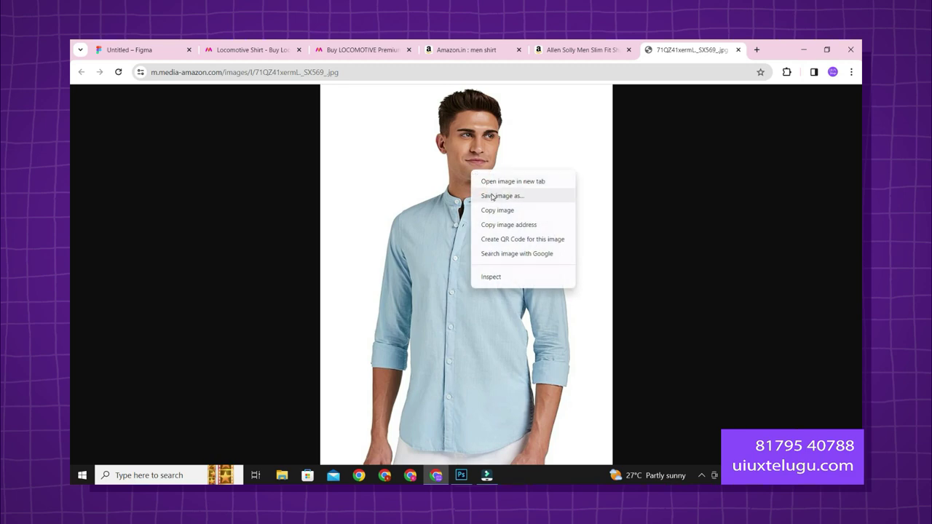
left_click(492, 196)
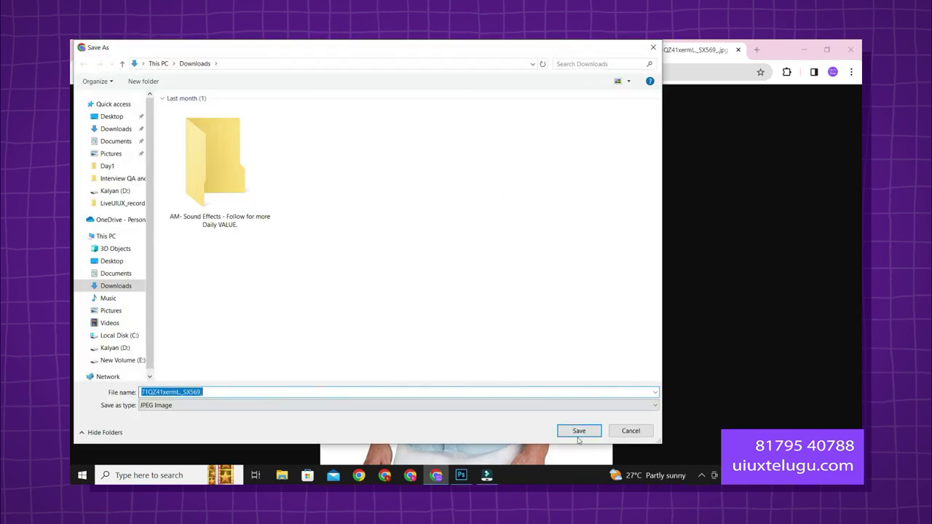
left_click(579, 431)
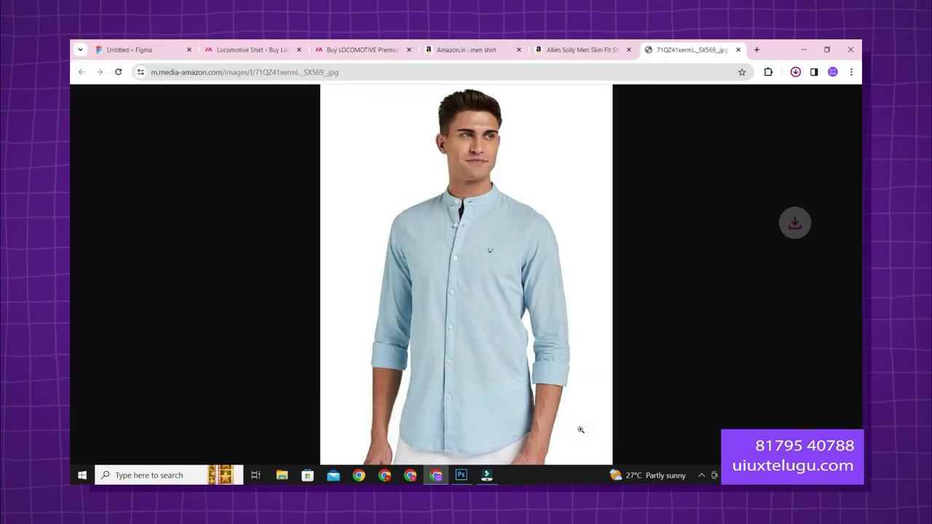
Step: Return to the Locomotive shirt on Myntra and open its grey and black colour variants in turn
left_click(560, 45)
left_click(507, 45)
left_click(551, 45)
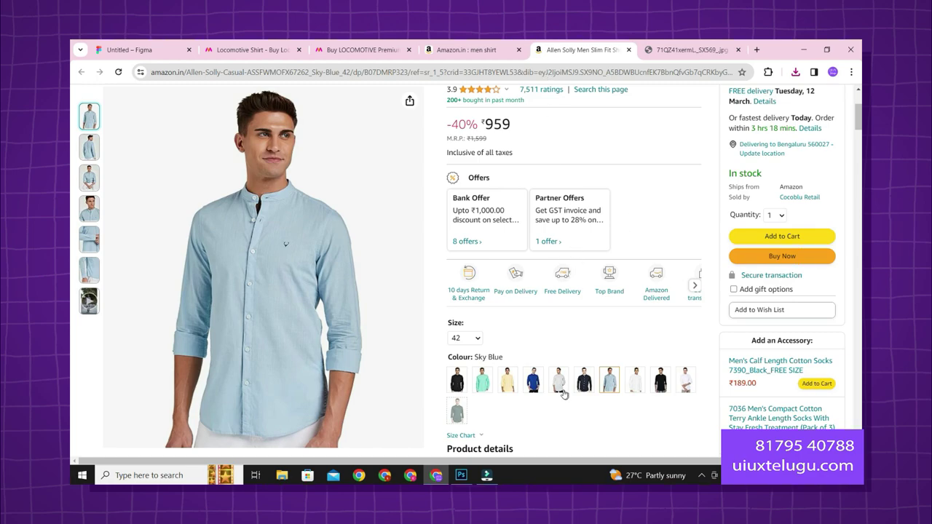
left_click(472, 50)
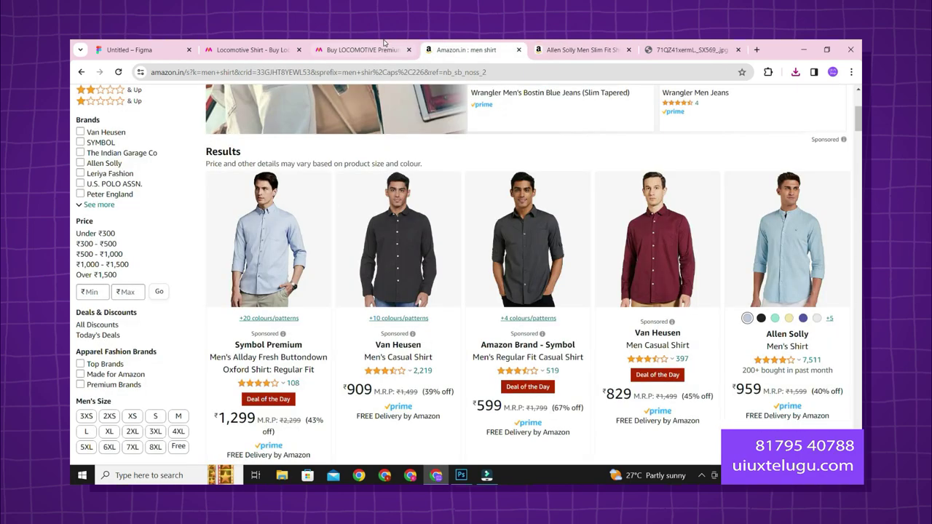
left_click(362, 50)
scroll(662, 248, "up", 2)
scroll(663, 248, "up", 8)
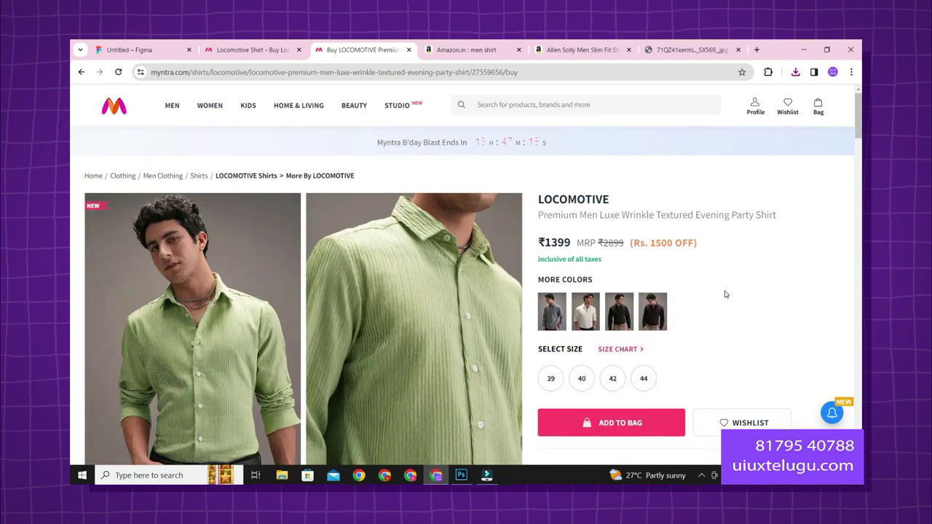
left_click(549, 312)
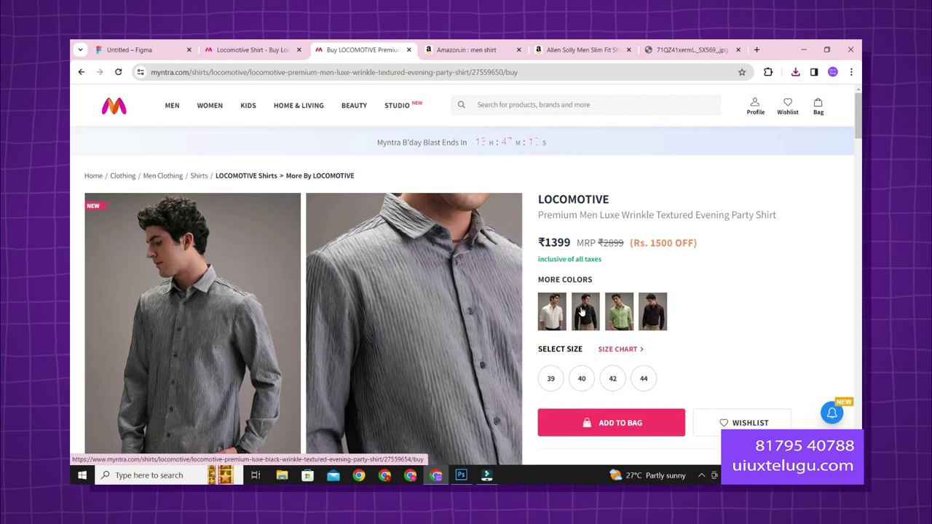
left_click(583, 311)
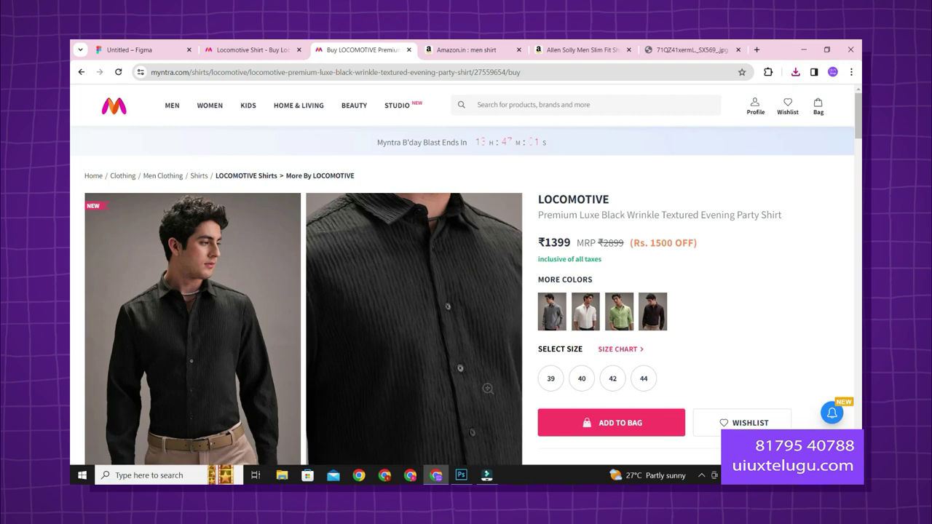
Step: Open Notepad and list the shirt colours white, grey, lime green and purple on separate lines
key("super")
type("notepad")
key("Return")
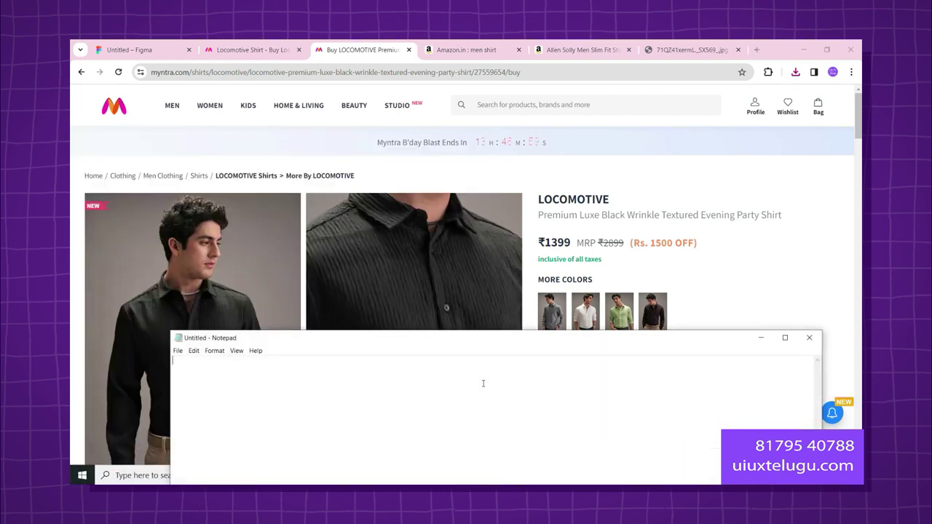
type("white")
key("Return")
type("grey")
key("Return")
type("lime ")
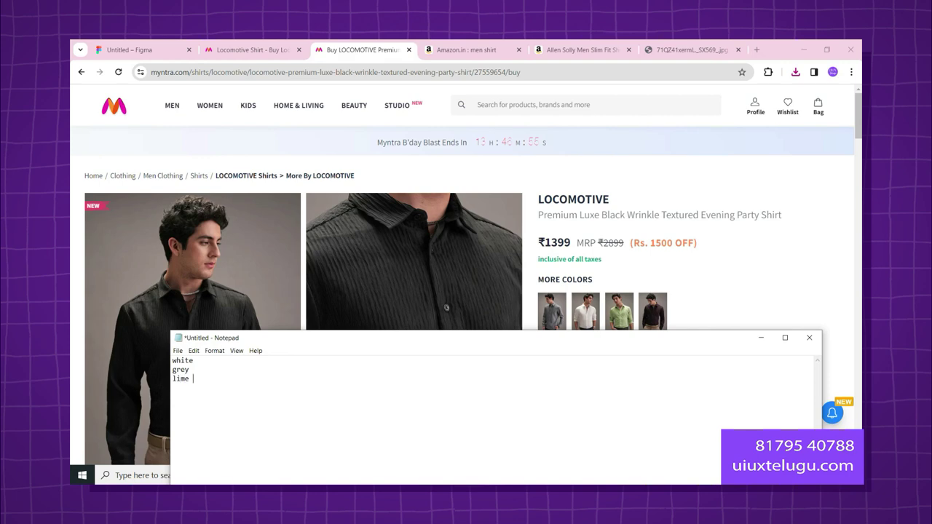
type("green")
key("Return")
type("purple")
Step: Return to the black Locomotive shirt page and view its main product photo at enlarged size
left_click(206, 267)
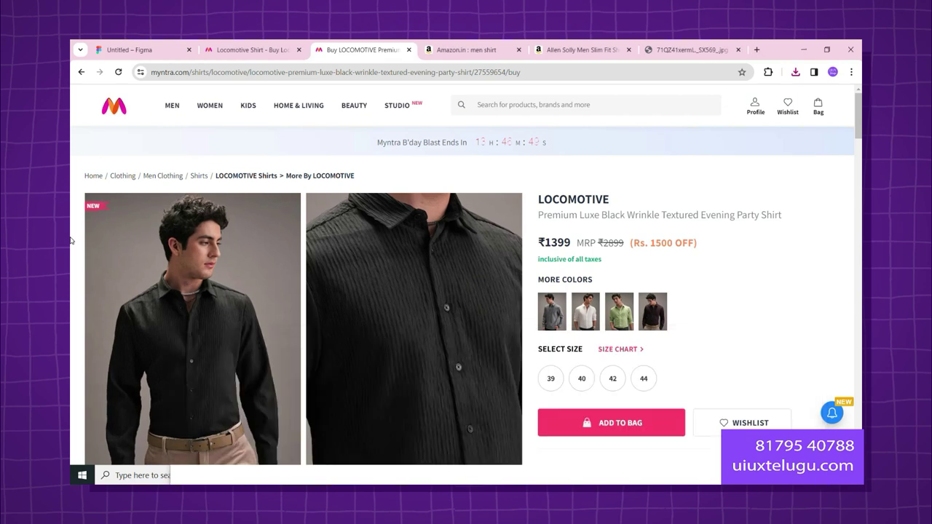
left_click(204, 264)
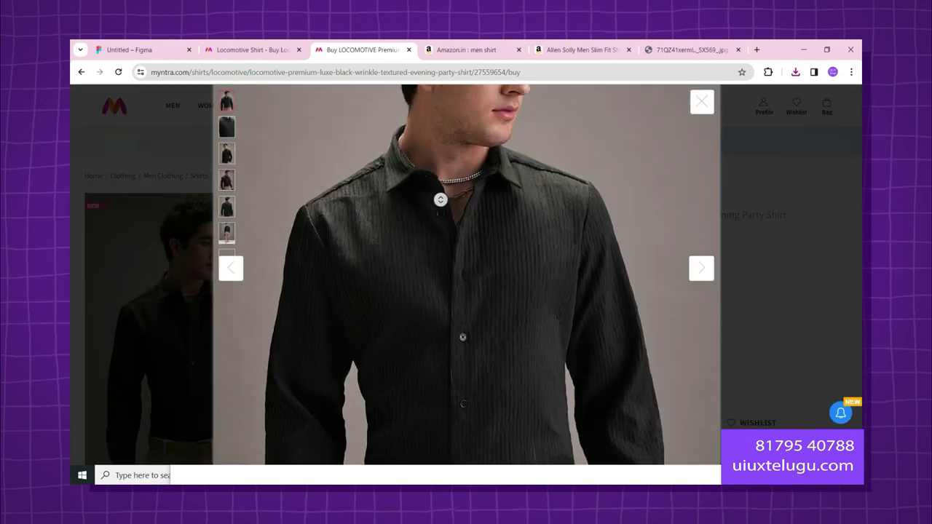
left_click(446, 182)
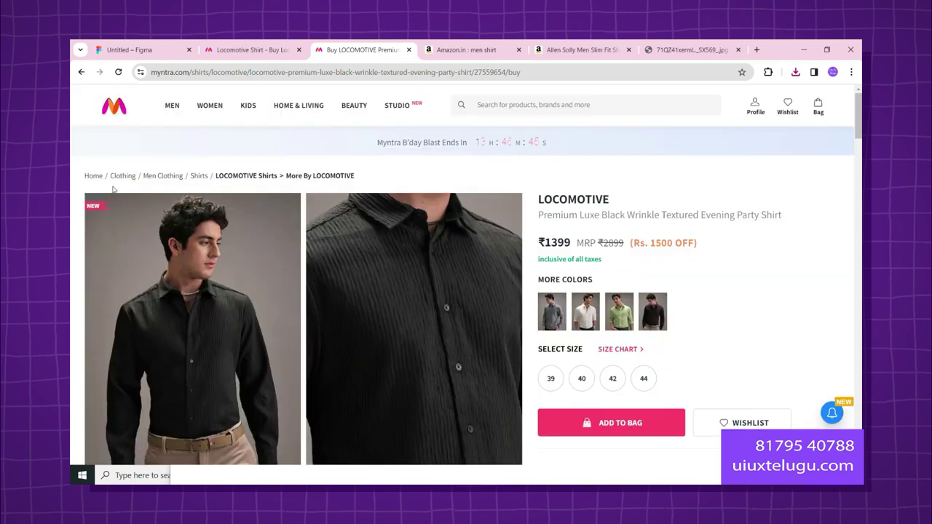
Step: Capture a rectangular screen snip of the black shirt's complete main product photo
scroll(187, 223, "down", 1)
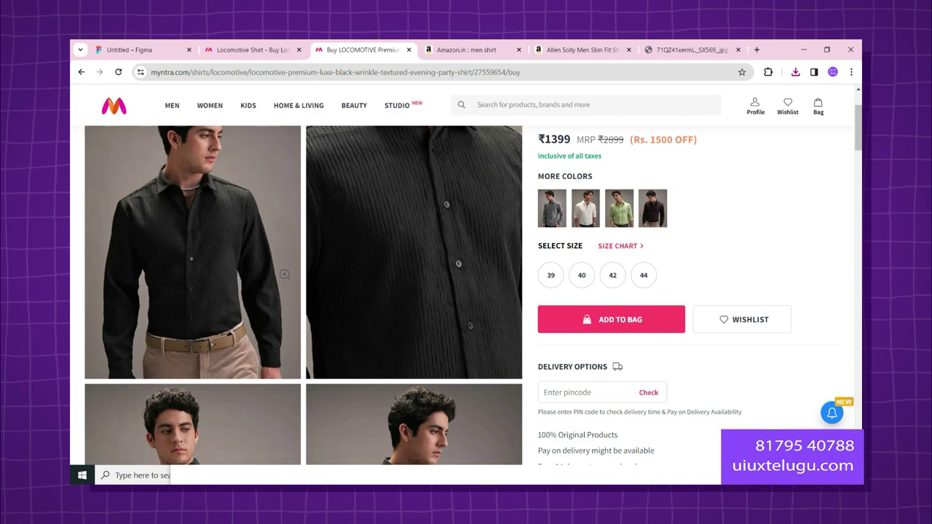
scroll(718, 312, "up", 1)
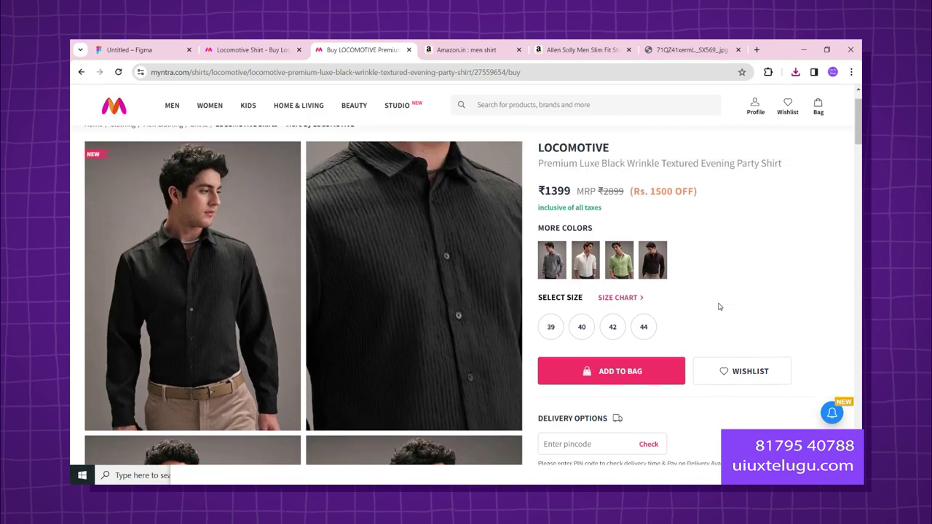
key("super+shift+s")
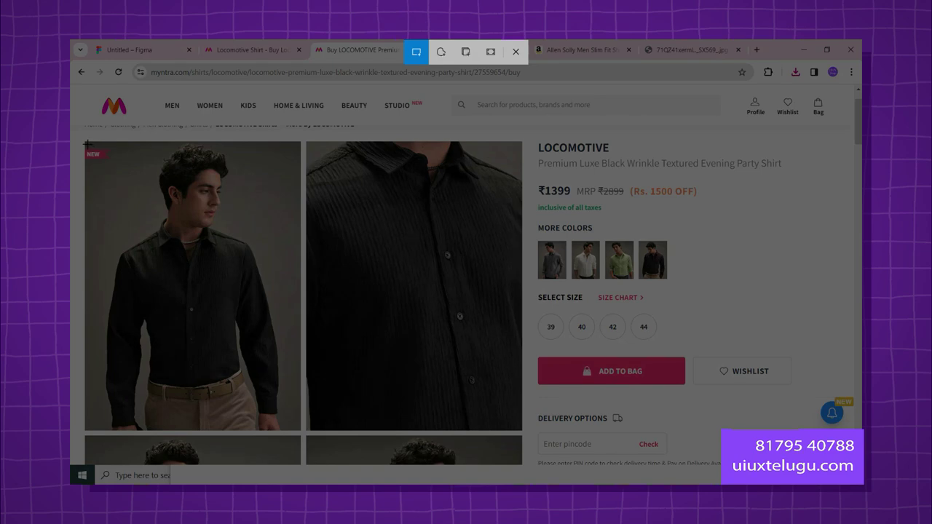
left_click_drag(88, 143, 296, 428)
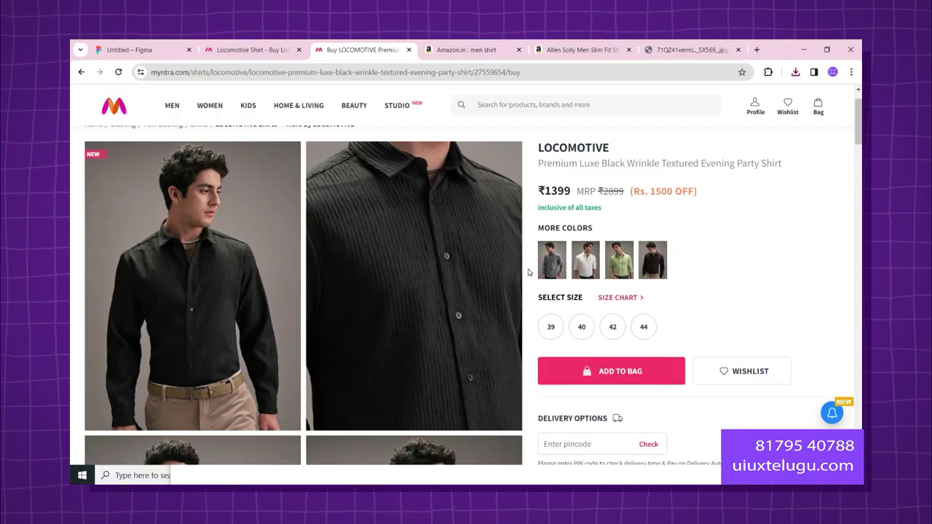
Step: Switch to Photoshop, paste the captured photo into a new 507 x 682 pixel Clipboard-preset document with white background, and dock its window
key("super+d")
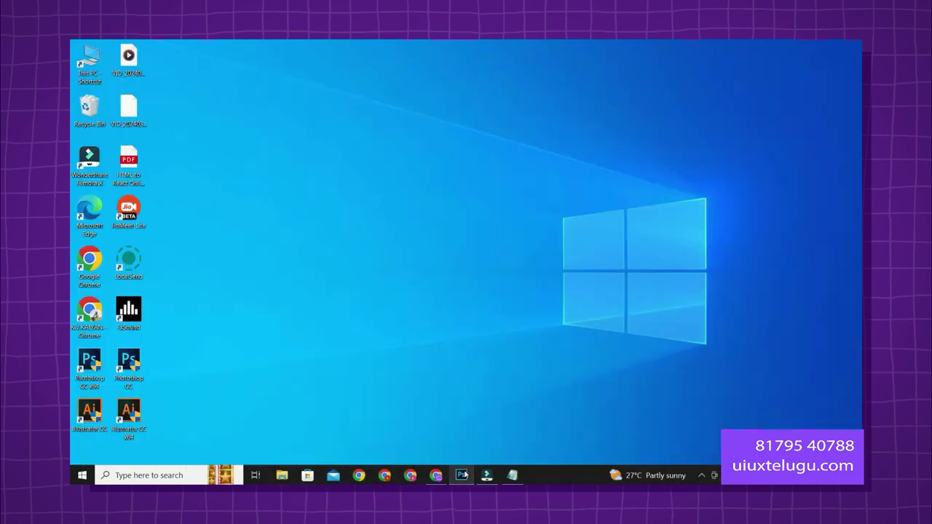
left_click(462, 474)
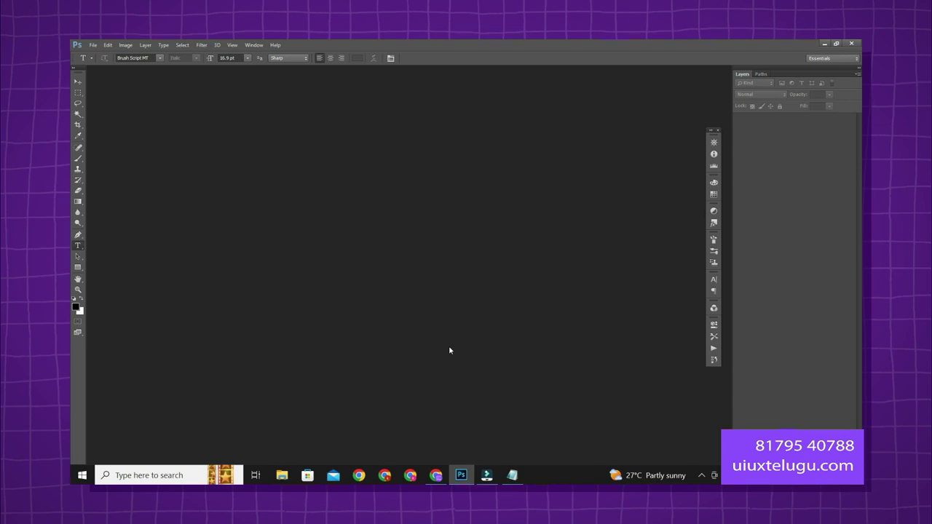
key("ctrl+n")
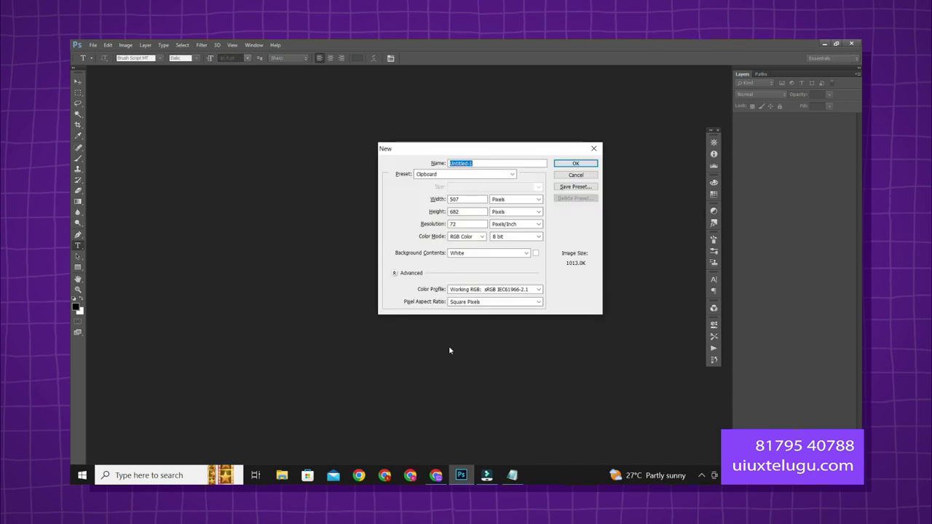
key("Return")
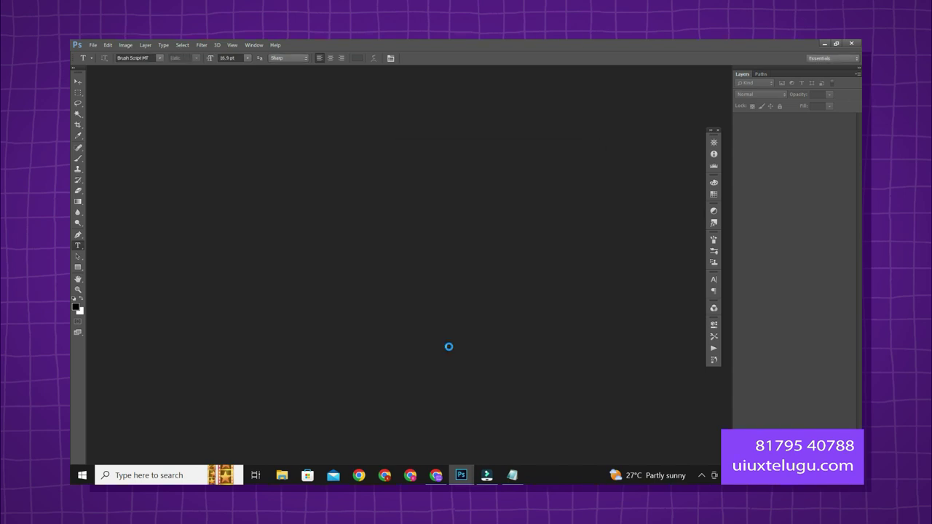
key("ctrl+v")
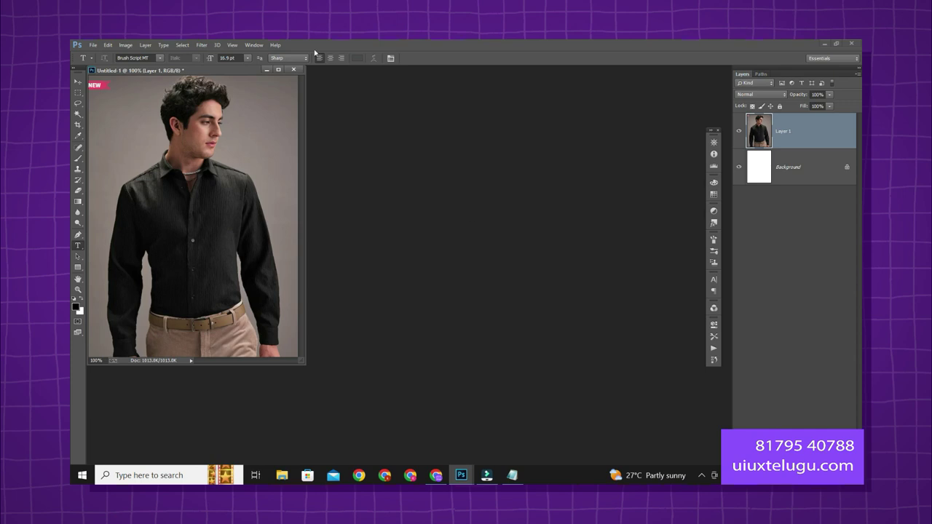
left_click_drag(234, 71, 342, 94)
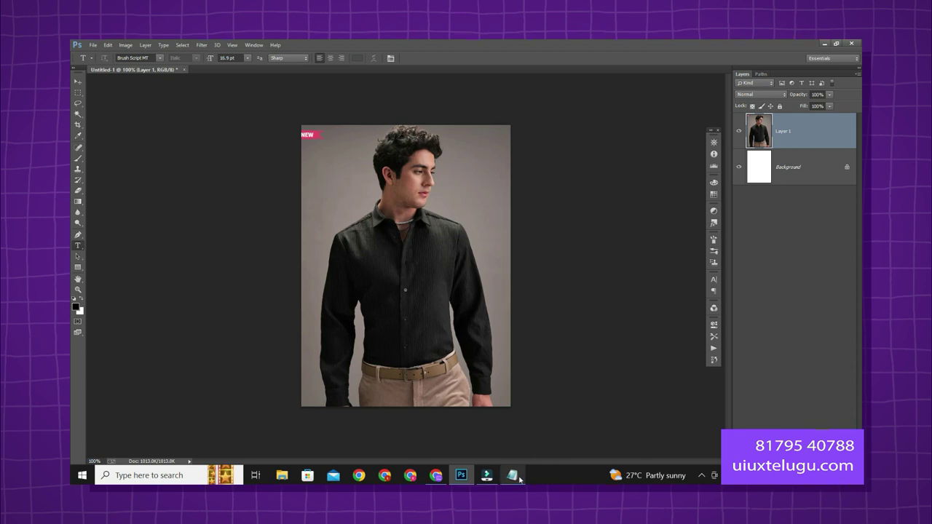
Step: Switch to the Notepad colour list and copy the "lime green" entry
left_click(511, 474)
left_click_drag(250, 402, 171, 360)
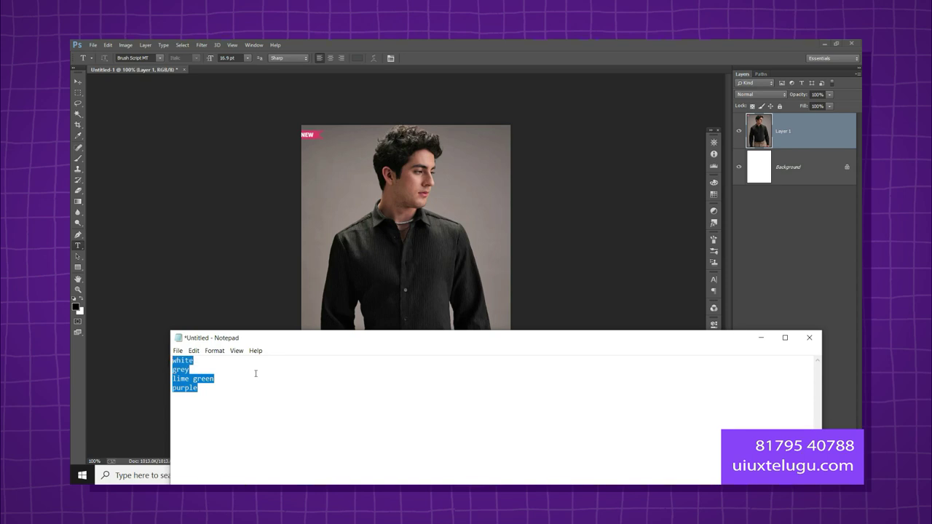
left_click(230, 386)
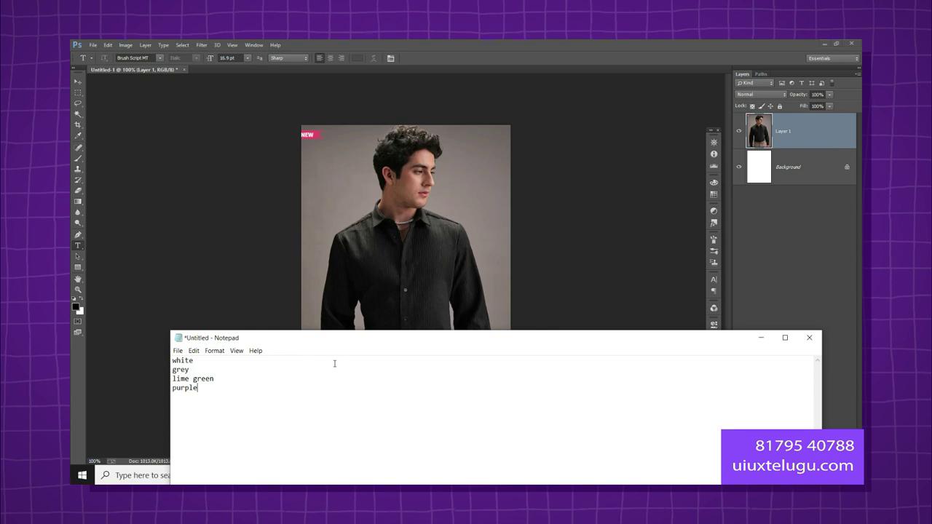
left_click_drag(367, 339, 343, 315)
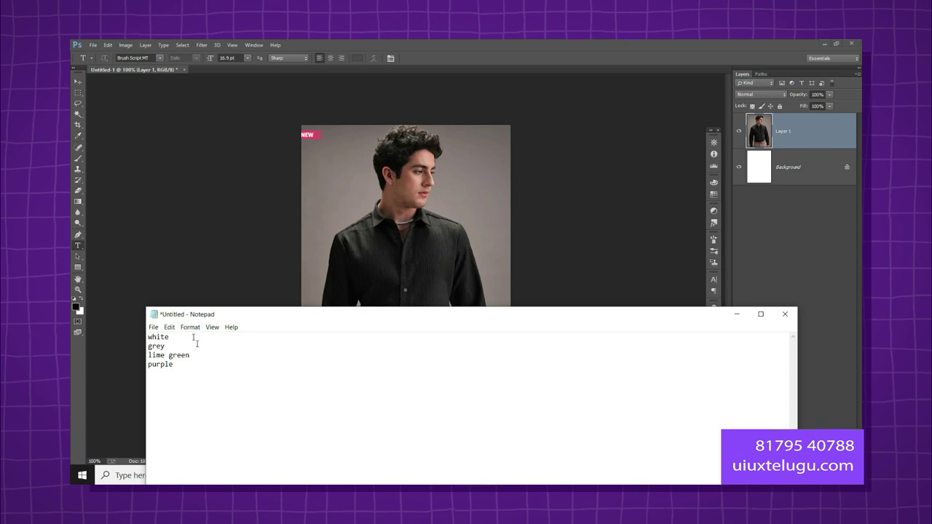
double_click(168, 337)
left_click(196, 345)
left_click_drag(208, 357, 95, 350)
left_click(190, 355)
key("shift+Home")
key("ctrl+c")
left_click_drag(431, 321, 385, 144)
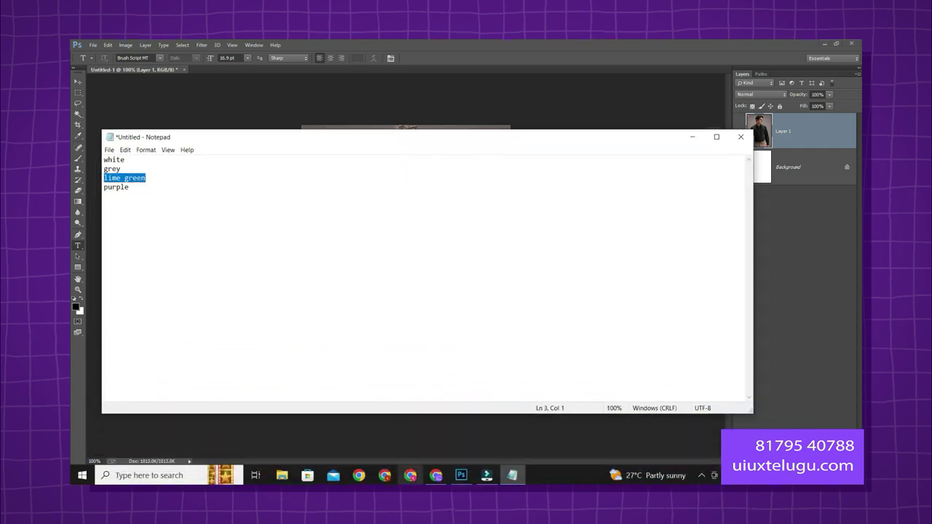
Step: Switch to Chrome and search Google for "lime green hex code" in a new tab
left_click(436, 474)
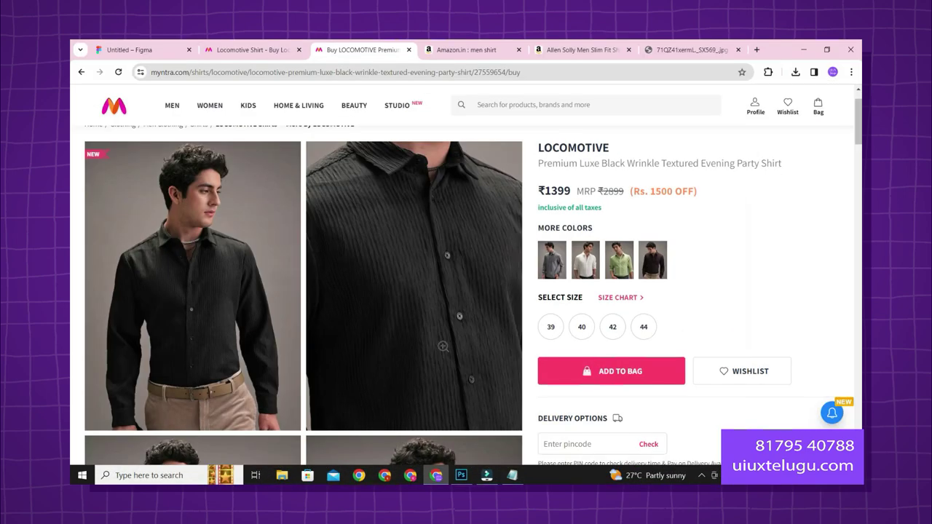
left_click(757, 50)
key("ctrl+v")
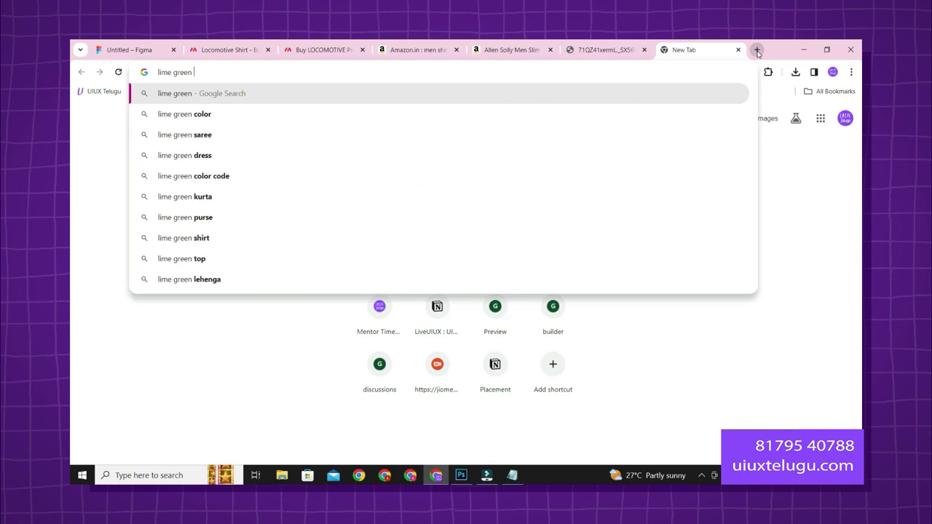
type("c")
key("BackSpace")
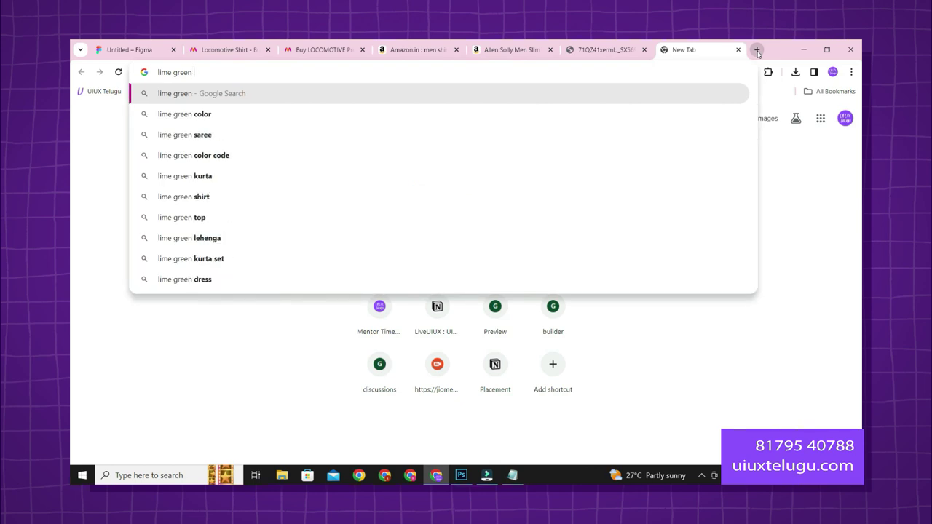
type("hex code")
key("Return")
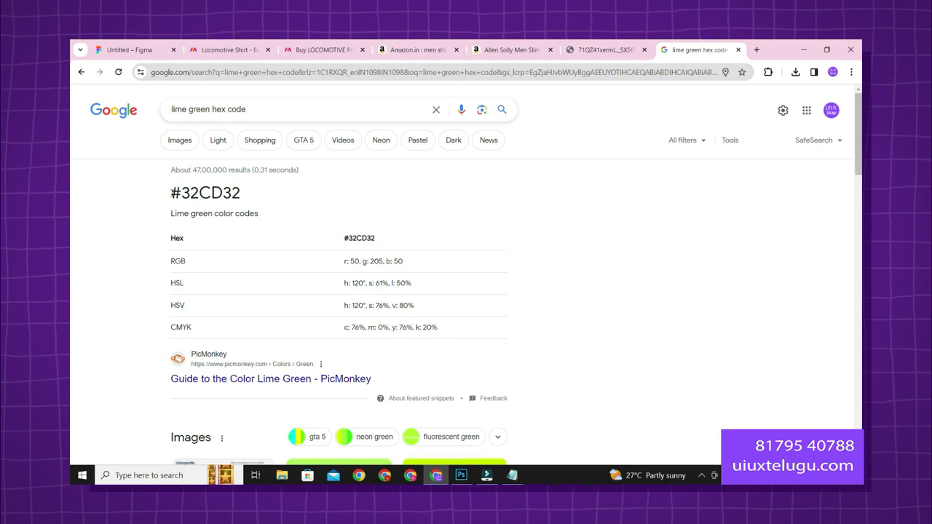
Step: Copy the lime green hex code #32CD32 from the search result
left_click_drag(171, 191, 329, 208)
left_click_drag(170, 194, 254, 196)
key("ctrl+c")
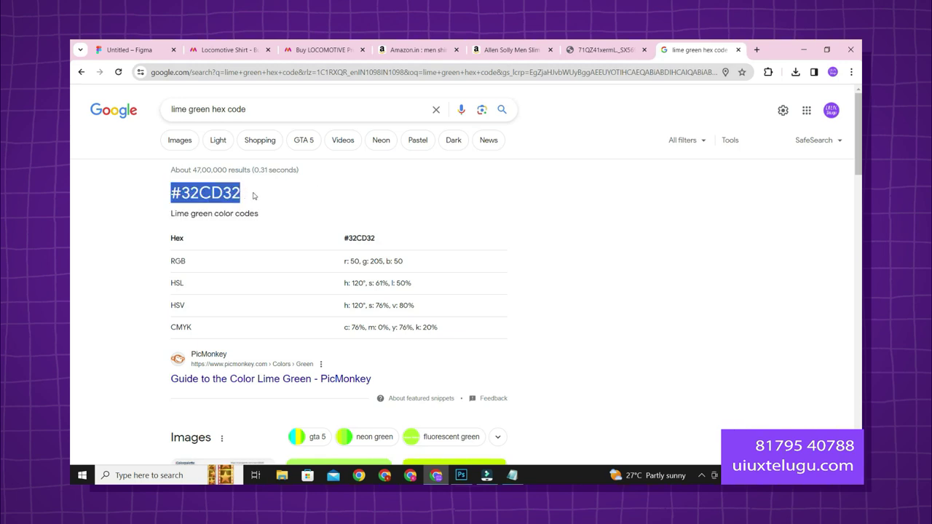
Step: Switch to Notepad and add the copied hex code #32CD32 after "lime green" in the colour list
left_click(512, 475)
left_click(172, 177)
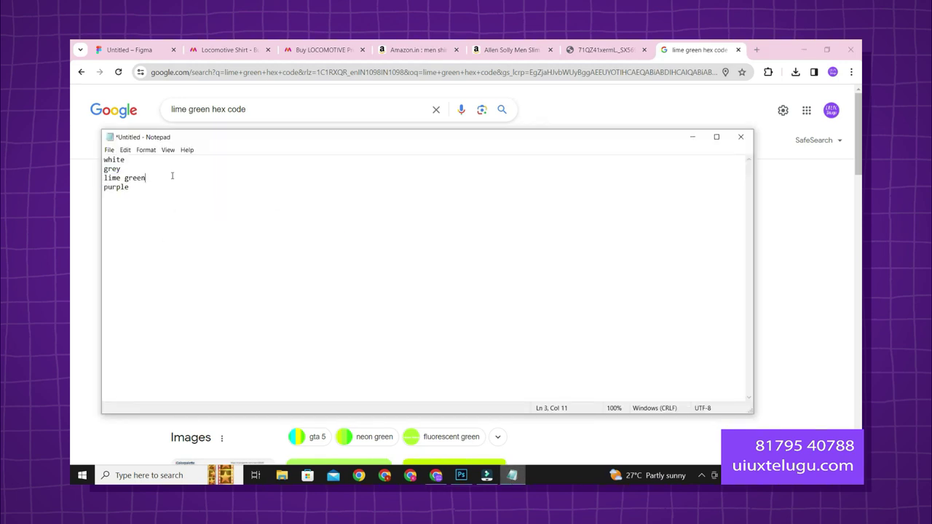
key("ctrl+v")
Step: Take the "purple" entry from the colour list and search Google in Chrome for "purple hex code"
left_click_drag(131, 188, 91, 189)
left_click_drag(212, 108, 172, 110)
type("purple")
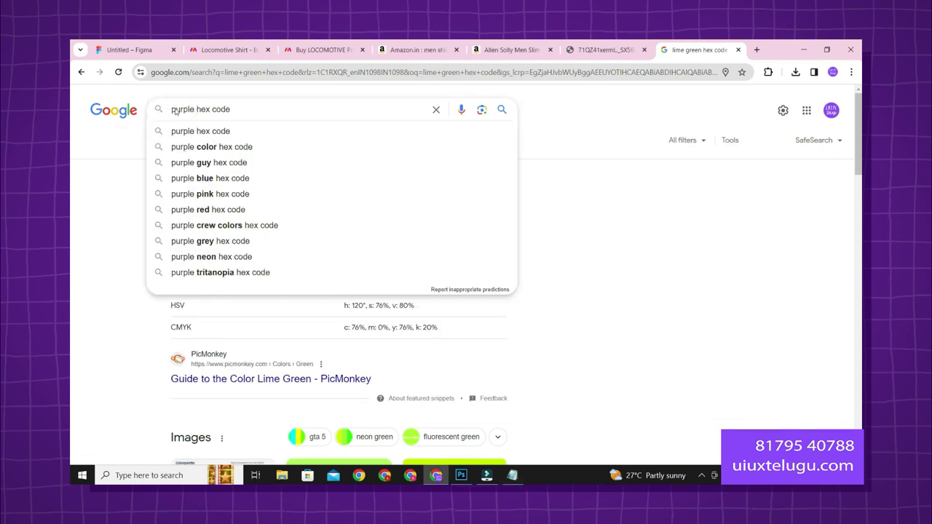
key("Return")
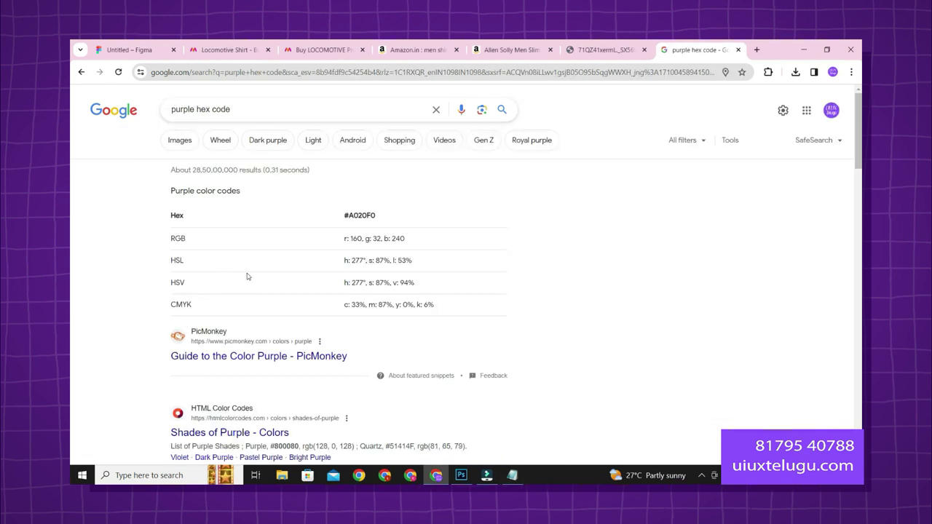
Step: Open PicMonkey's "Guide to the Color Purple" page and copy the purple hex code #A020F0
scroll(246, 296, "down", 2)
left_click(260, 255)
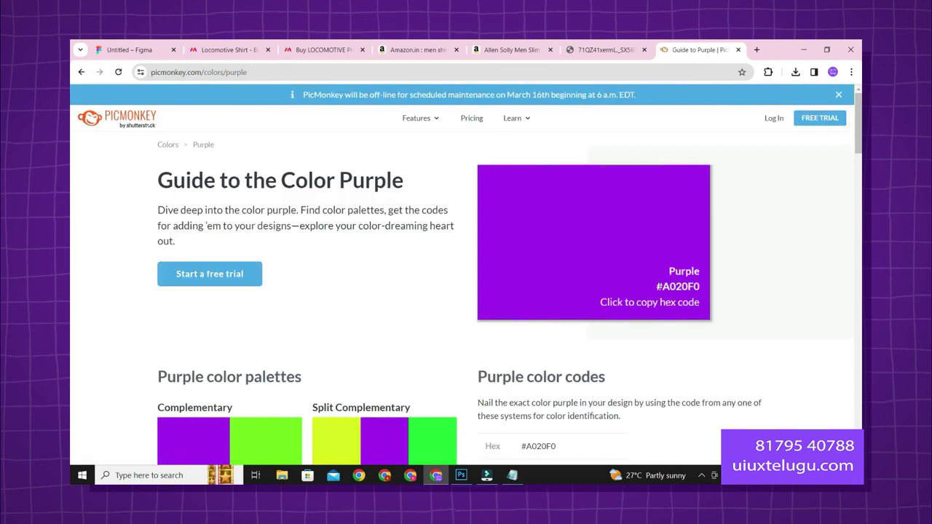
left_click(677, 286)
key("ctrl+c")
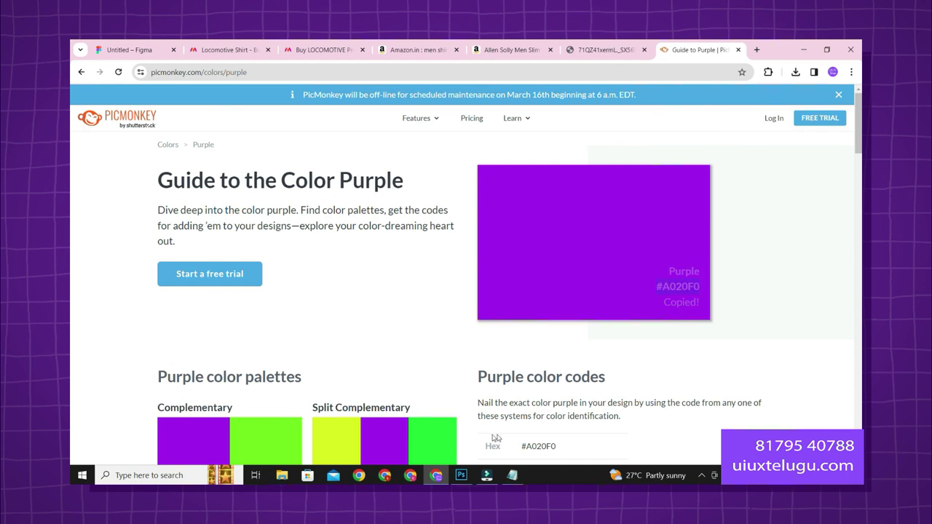
Step: Switch to Notepad, add #A020F0 after "purple", and enlarge the text to 270% zoom
left_click(512, 475)
left_click(137, 191)
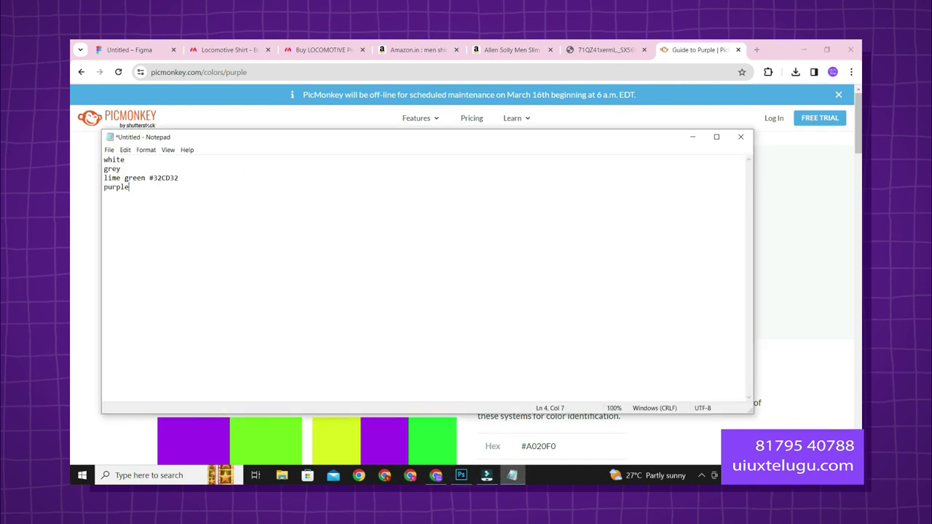
key("ctrl+v")
scroll(150, 193, "up", 17)
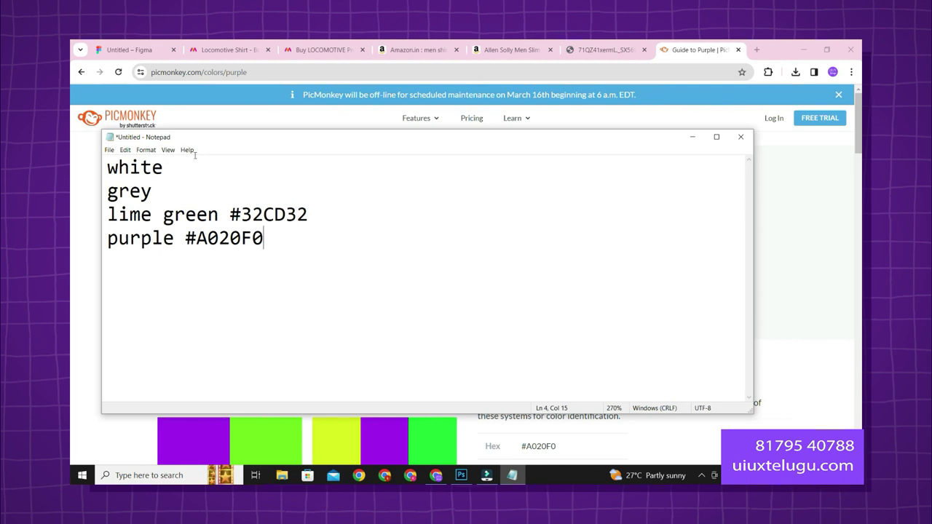
Step: Return to the Google results in Chrome and search for "white hex code"
left_click(81, 72)
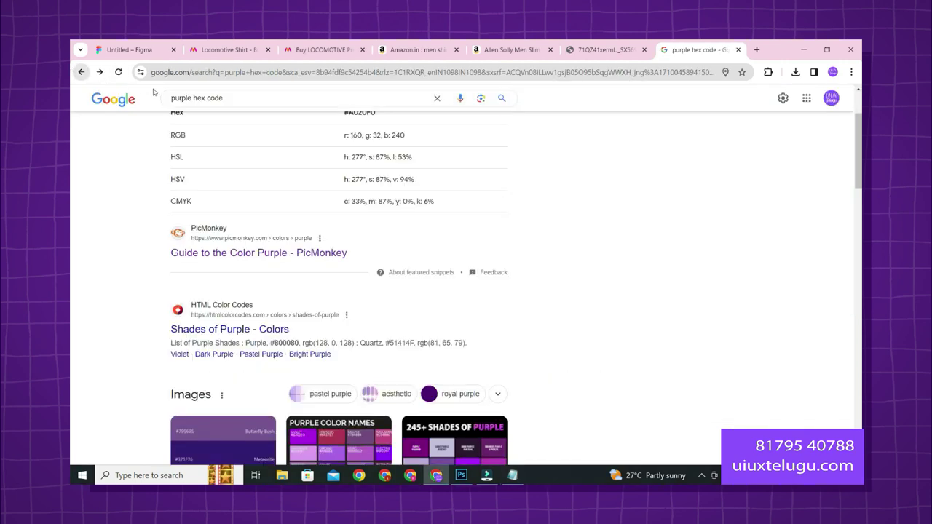
double_click(191, 98)
type("white")
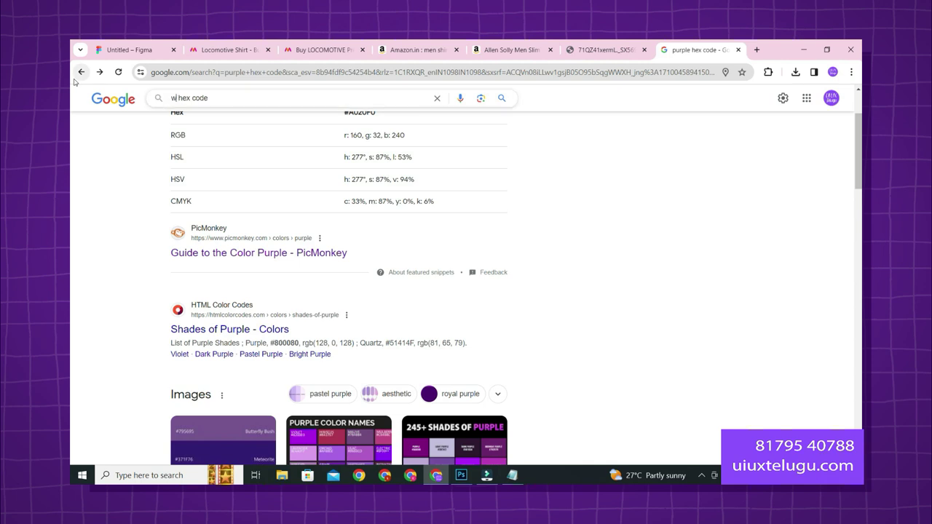
key("Return")
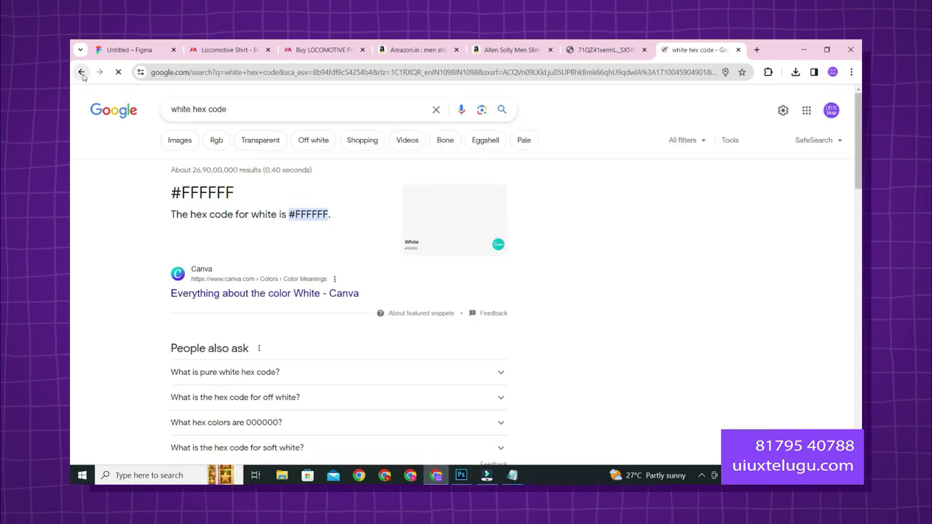
Step: Go to the untitled Figma file and try custom page background colours in the colour picker, ending on green 20972C
left_click(210, 43)
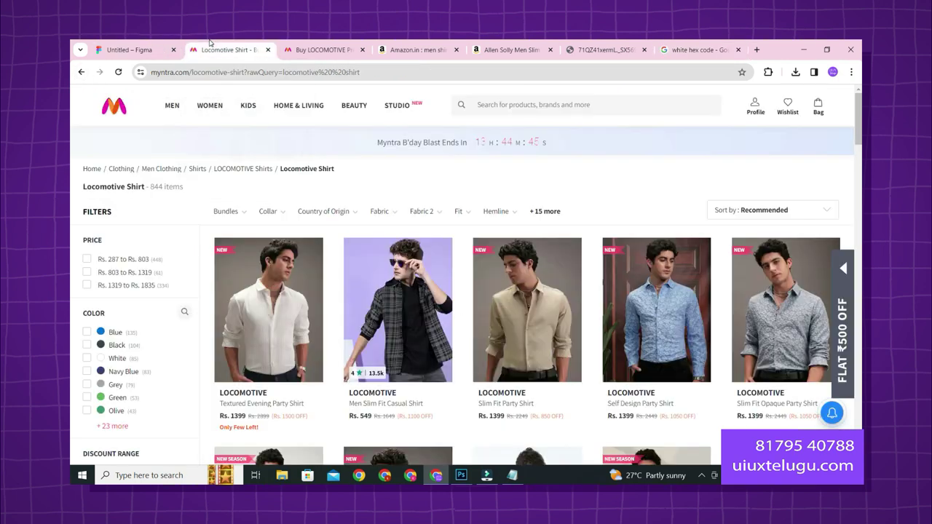
left_click(158, 43)
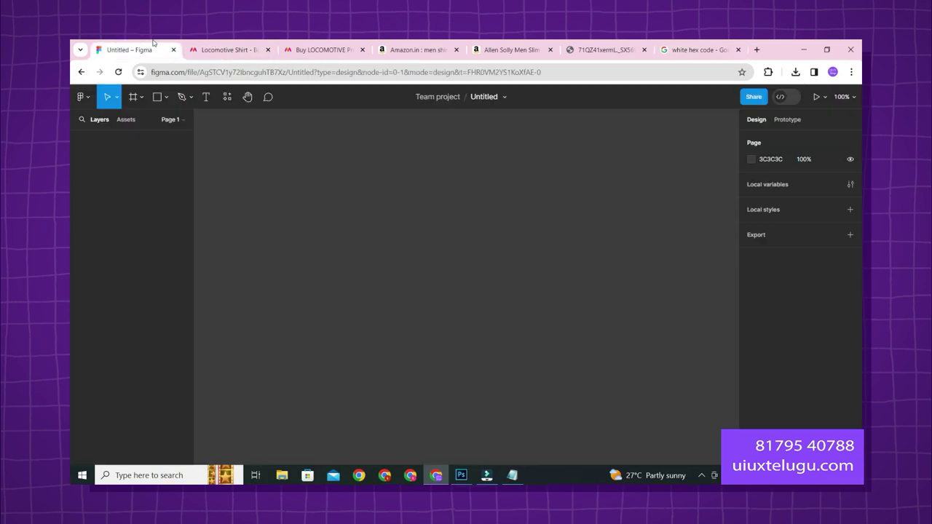
left_click(772, 160)
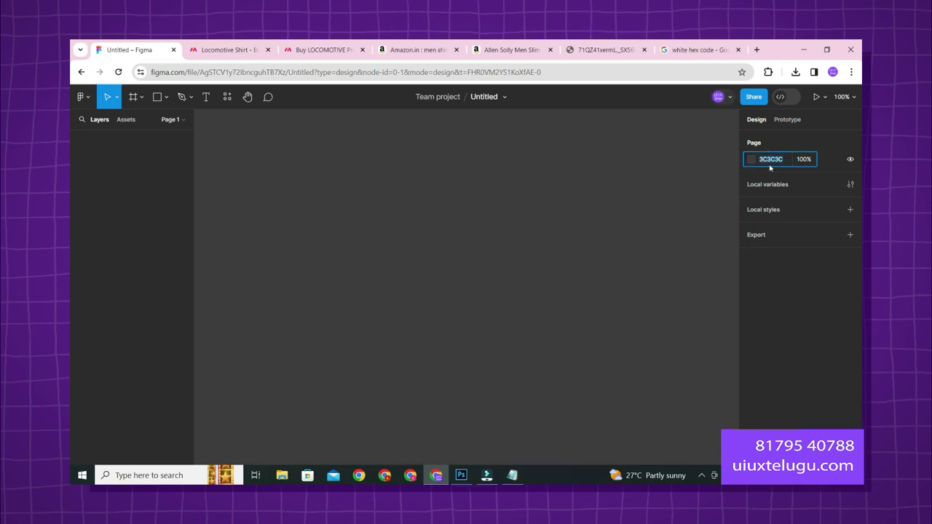
left_click(751, 159)
left_click_drag(705, 218, 546, 212)
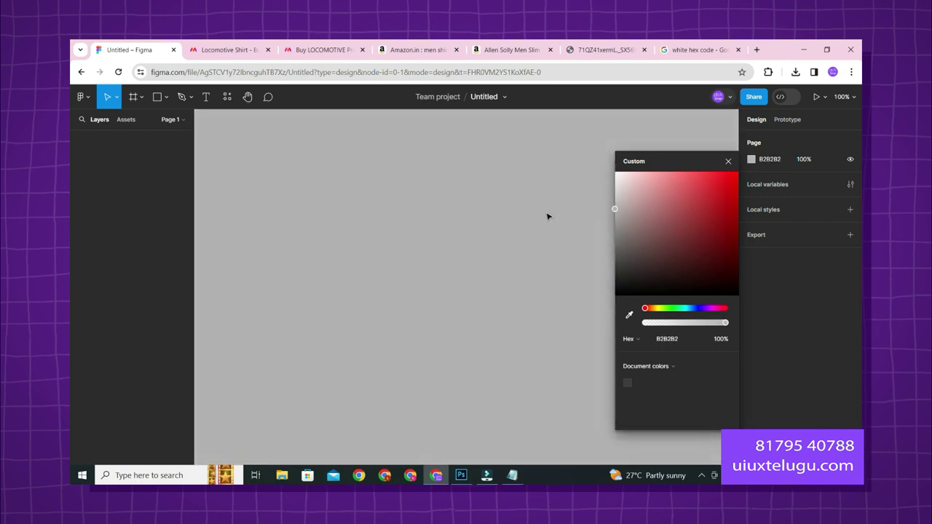
left_click(669, 309)
left_click_drag(700, 206, 710, 227)
Step: Open the light green colour variant of the Locomotive shirt on its Myntra product page
left_click(325, 50)
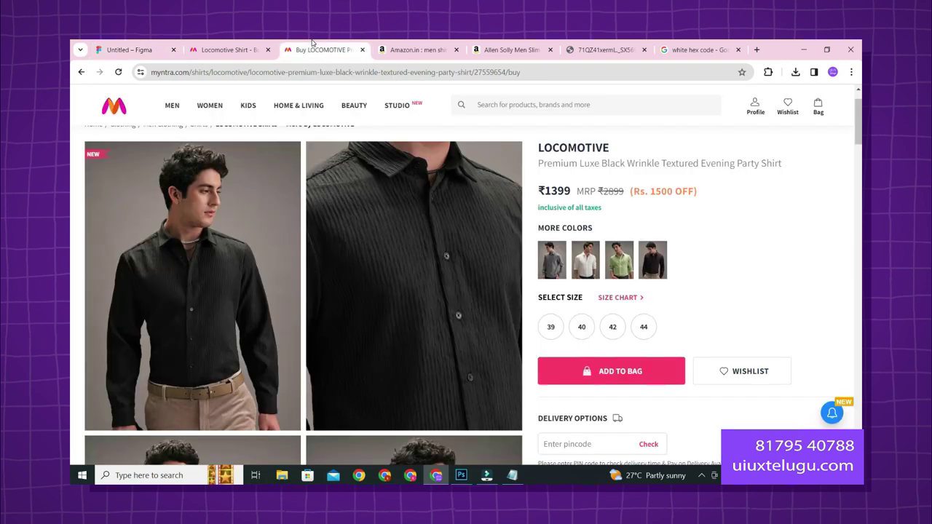
left_click(625, 264)
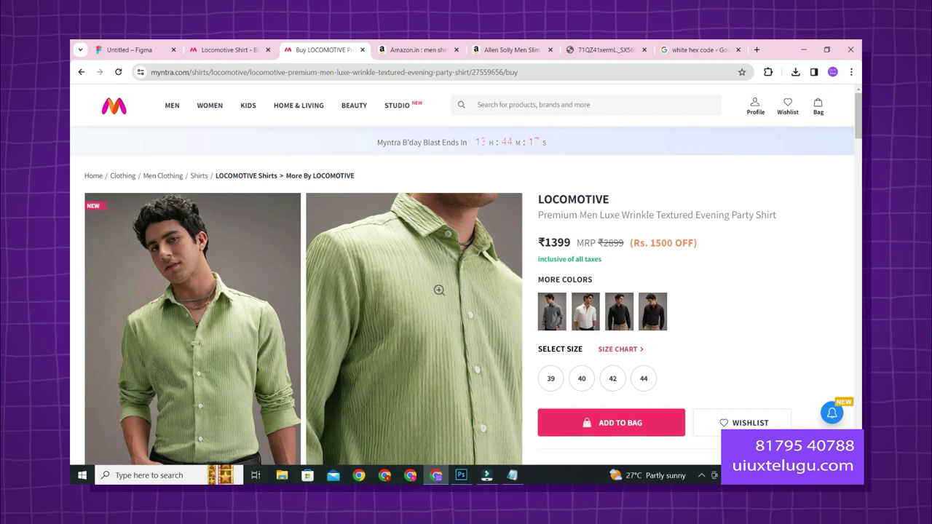
Step: Return to the Figma file and try to set the page background with the colour name "lime green"
left_click(130, 50)
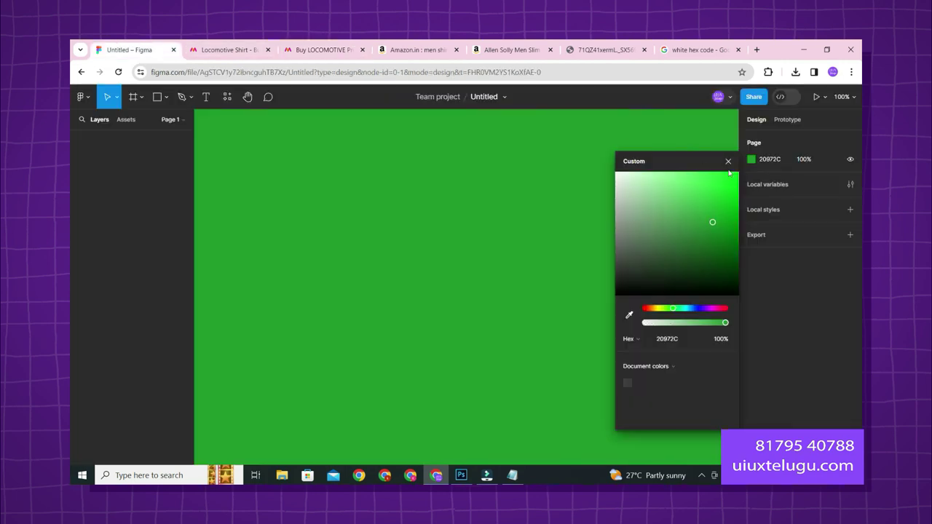
left_click(771, 160)
type("EEEEEE")
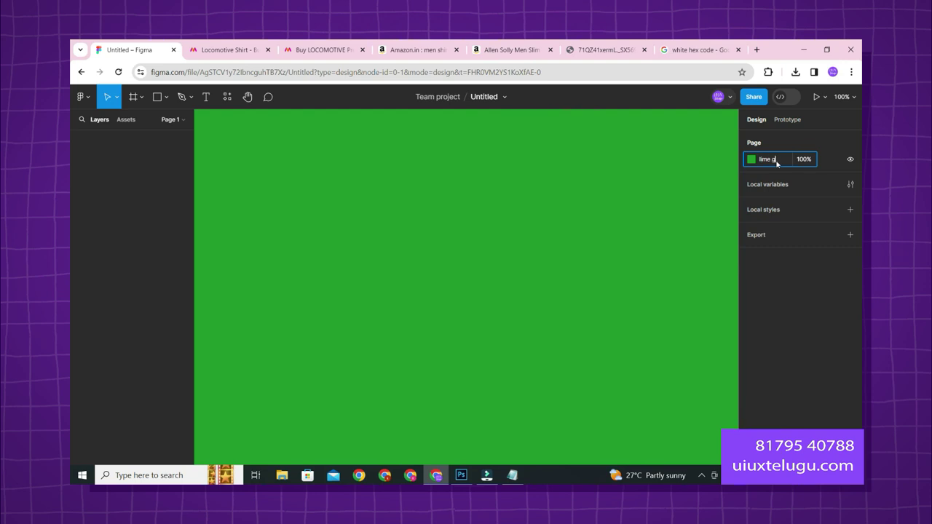
key("Return")
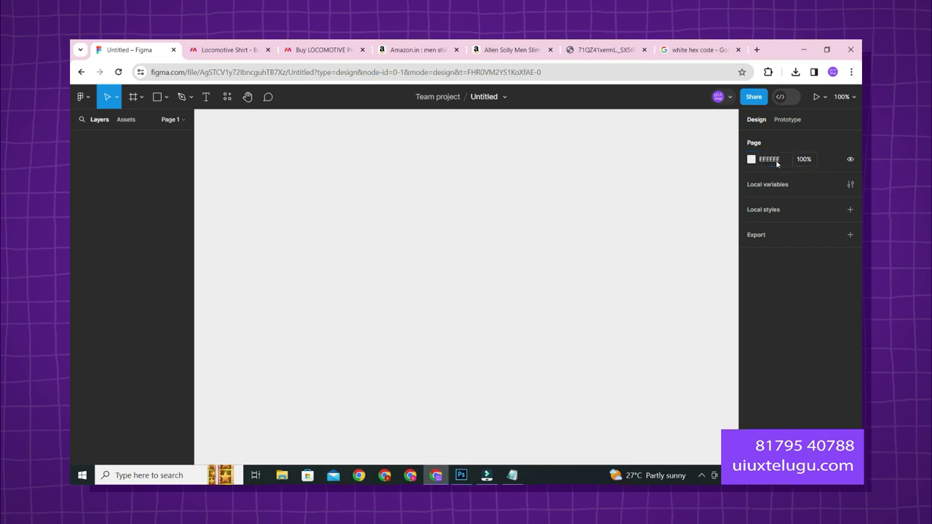
left_click(777, 164)
type("F")
key("Return")
Step: Try the colour names black, red and green in turn as the Figma page background
left_click(777, 160)
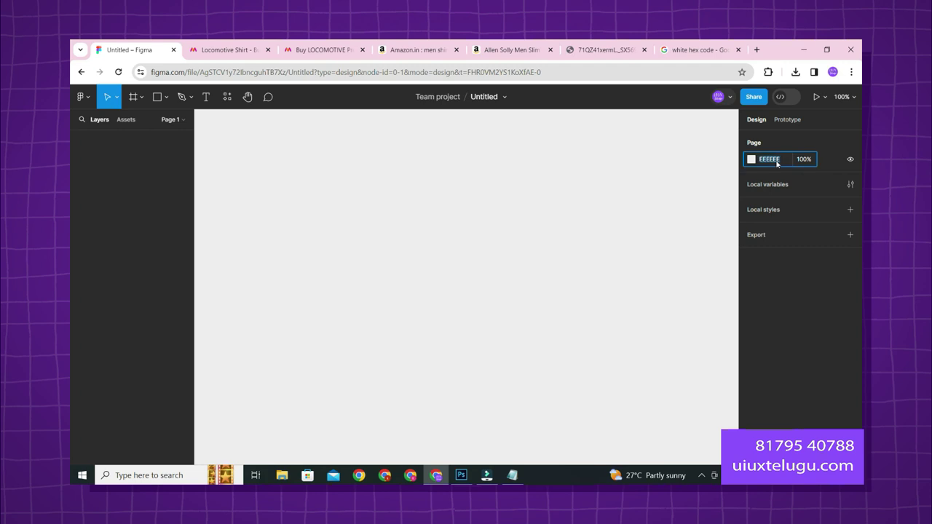
type("black")
key("Return")
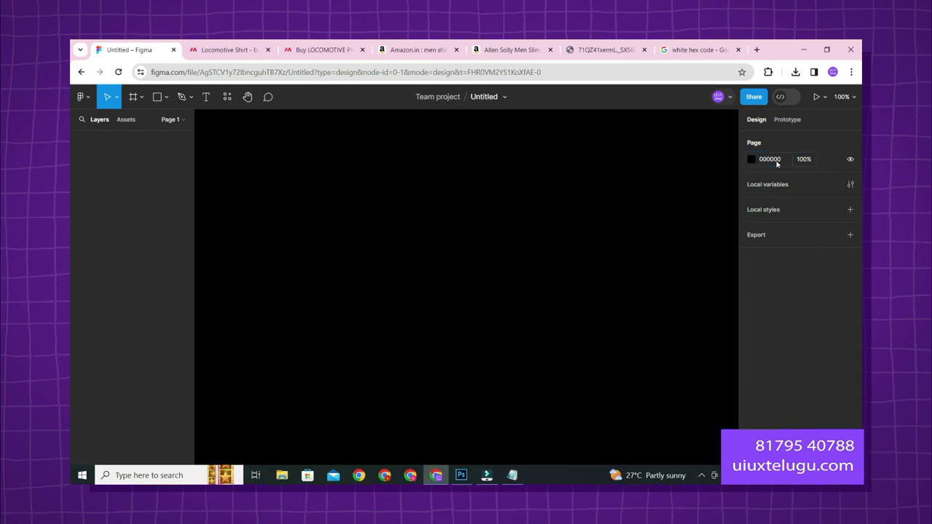
left_click(777, 160)
type("red")
key("Return")
left_click(776, 164)
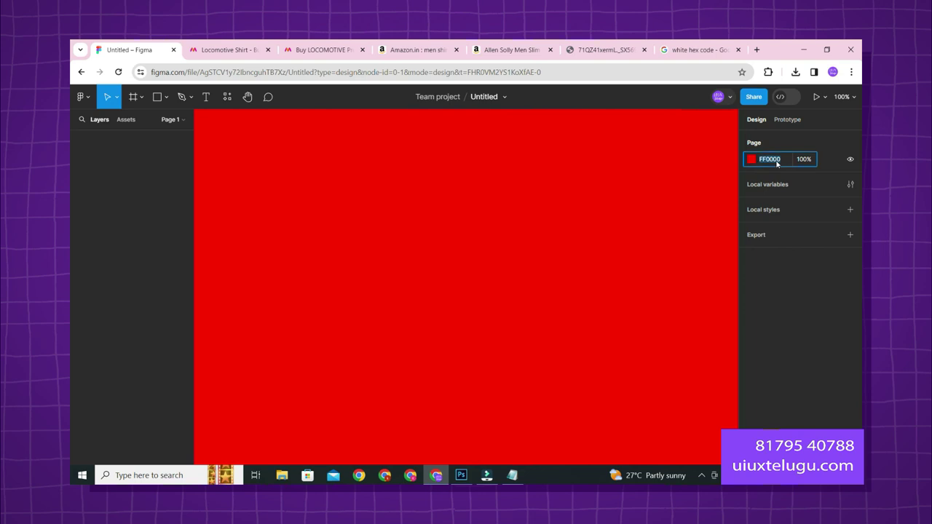
type("green")
key("Return")
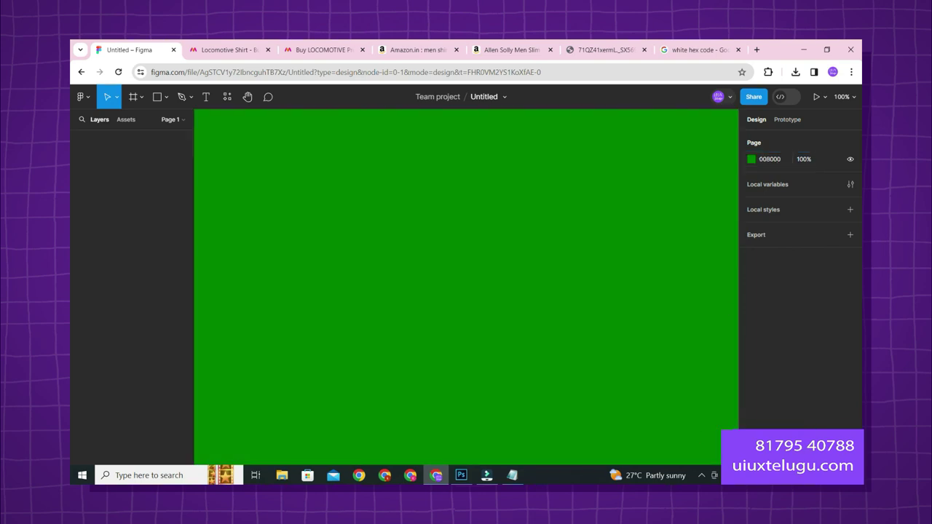
Step: Check the Notepad colour list, return to Figma, and set the page background to dark grey 363636
left_click(513, 474)
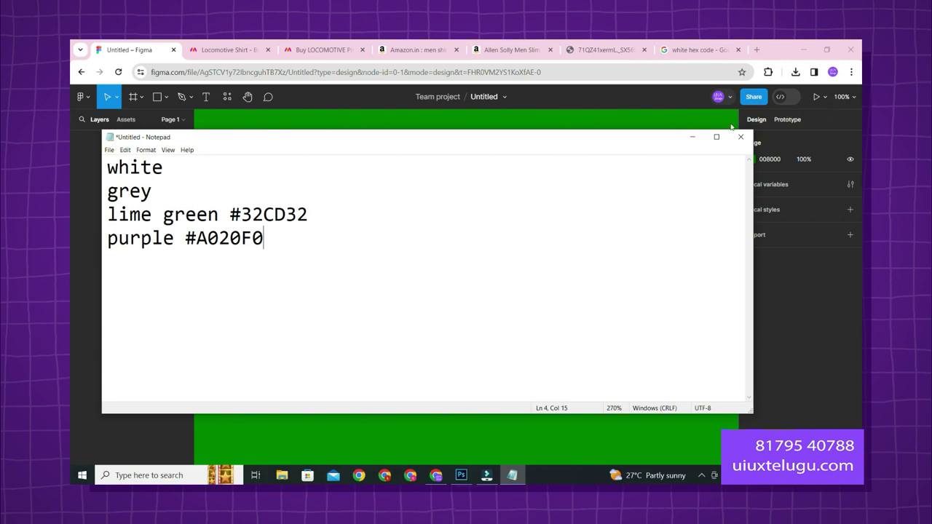
left_click(692, 137)
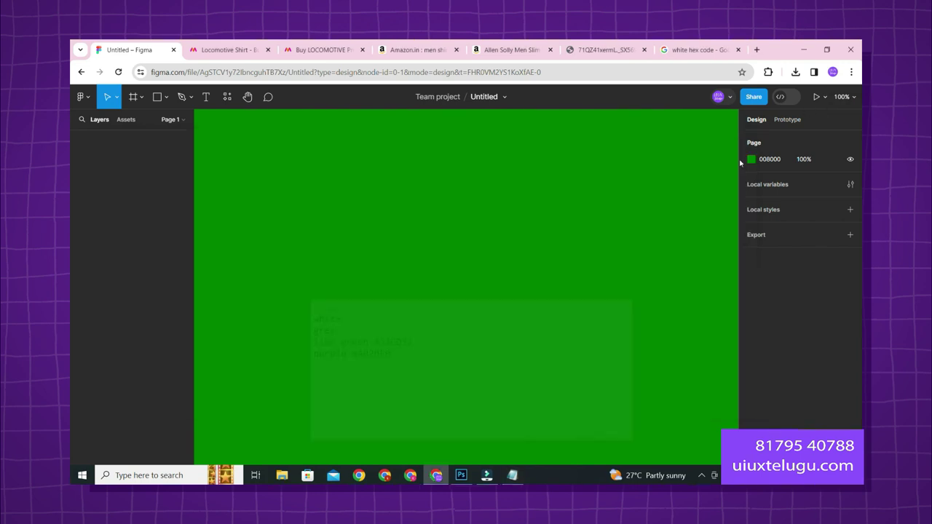
left_click(769, 159)
left_click(752, 159)
type("BABABA")
key("Return")
left_click_drag(568, 212, 538, 275)
left_click(517, 150)
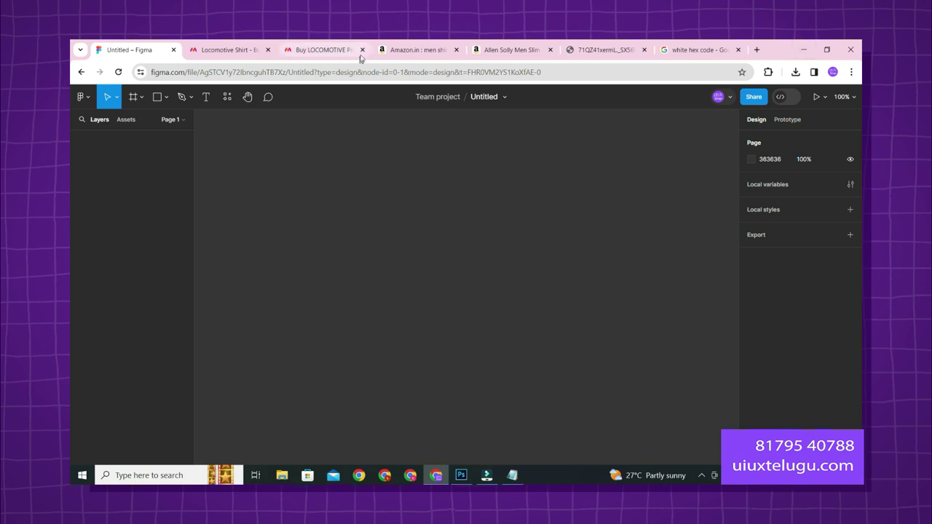
Step: Review the shirt colour options on the Myntra Locomotive page, the Amazon men's shirt results and the Allen Solly product page
left_click(324, 50)
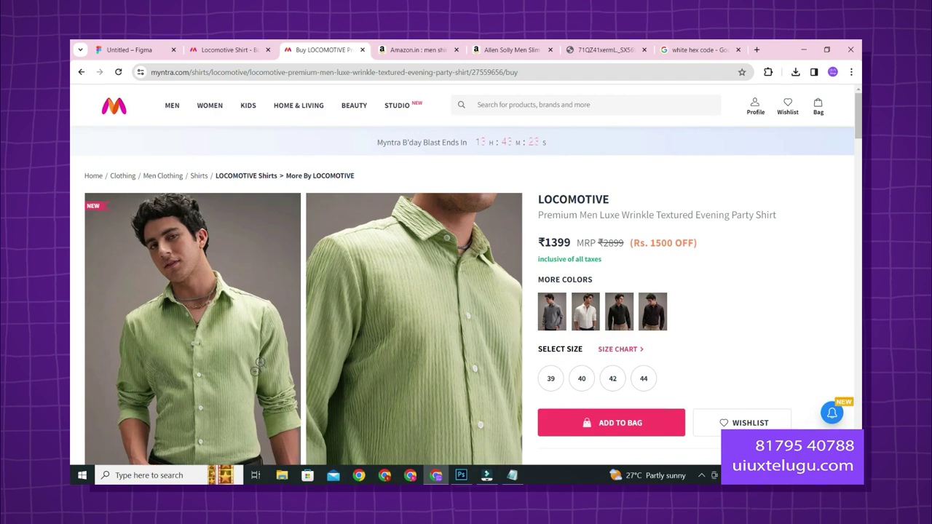
left_click(435, 47)
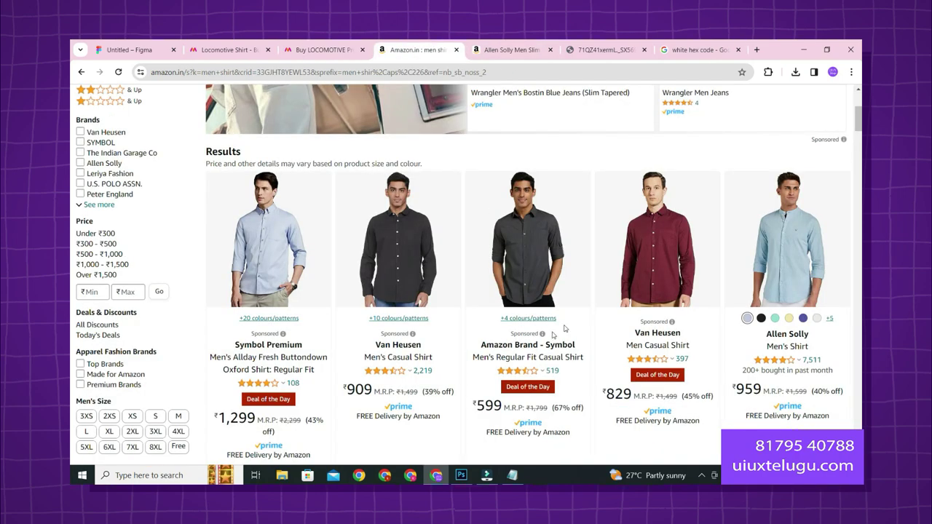
scroll(554, 336, "up", 1)
left_click(497, 45)
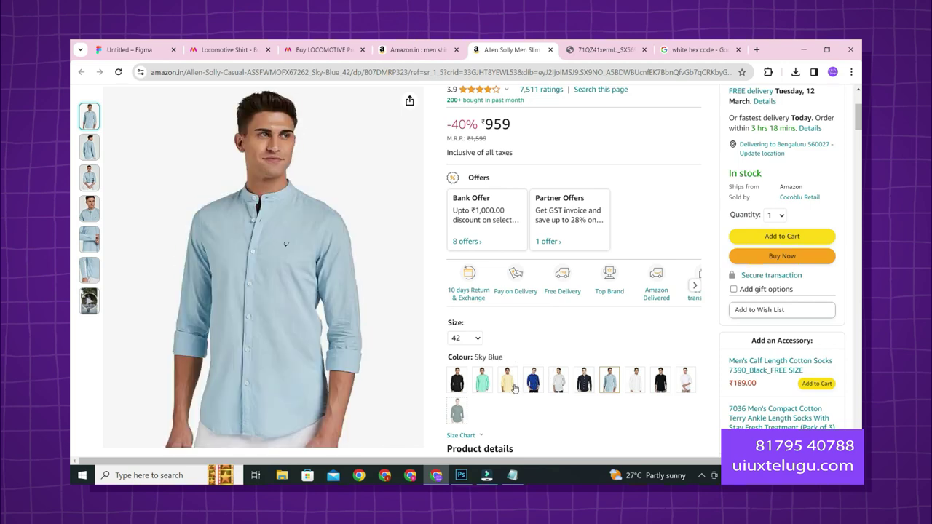
scroll(609, 409, "up", 2)
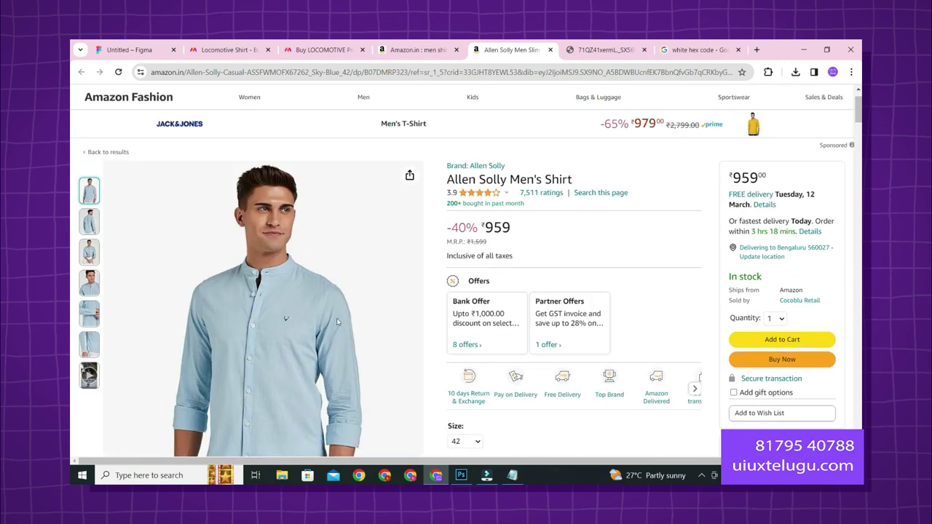
Step: Switch to Notepad and add the note "- photographer money save" below the colour list, separated by blank lines
left_click(513, 475)
key("Return")
key("Return")
key("Return")
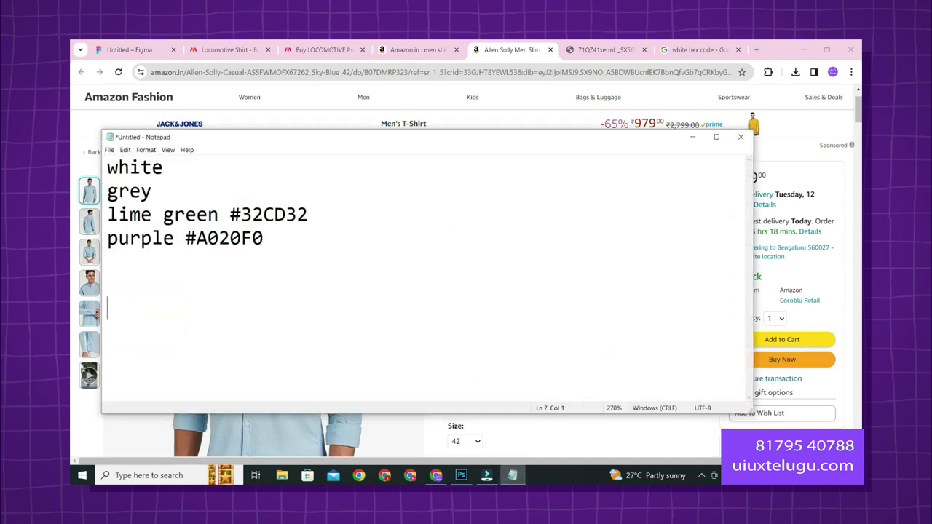
type("- photography")
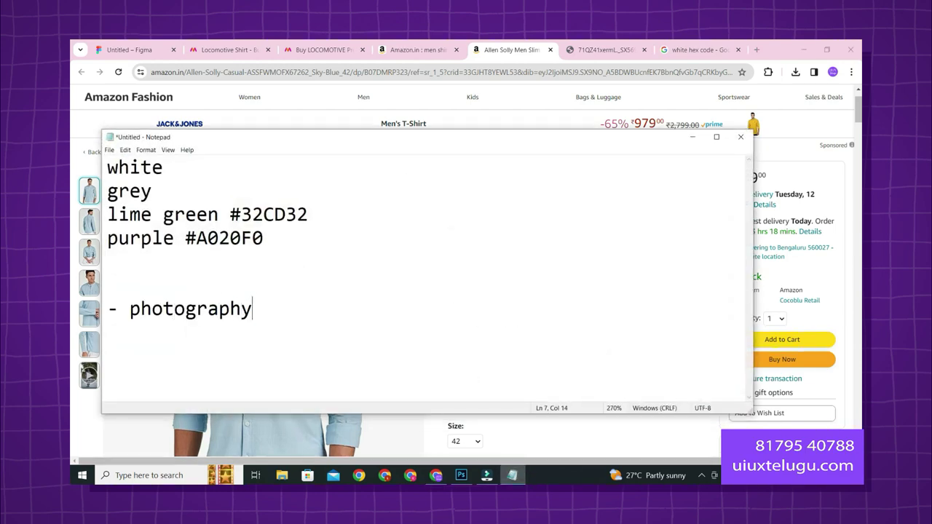
key("BackSpace")
type("er money save")
key("Return")
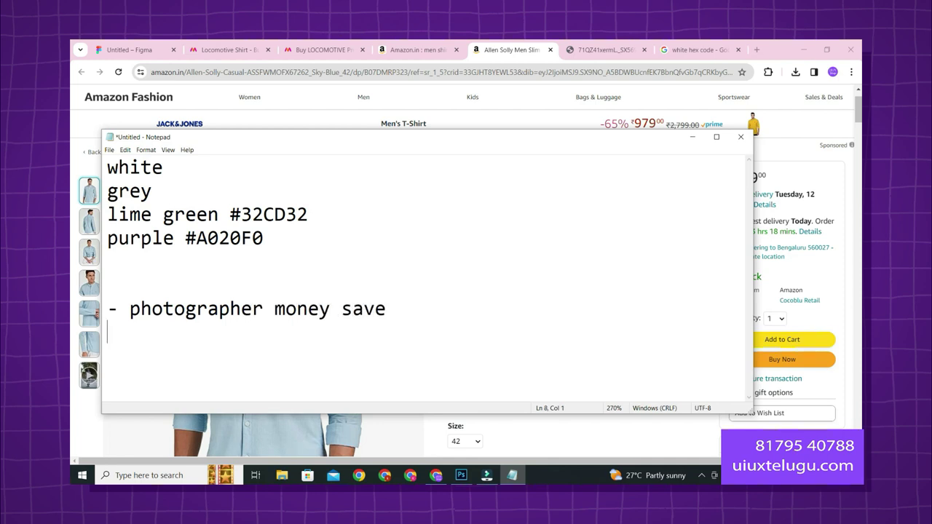
Step: Add the note "- developers / designers time save" on the line below the photographer note
type("- ")
type("tie sa")
key("BackSpace")
key("BackSpace")
key("BackSpace")
key("BackSpace")
key("BackSpace")
key("BackSpace")
type("developers")
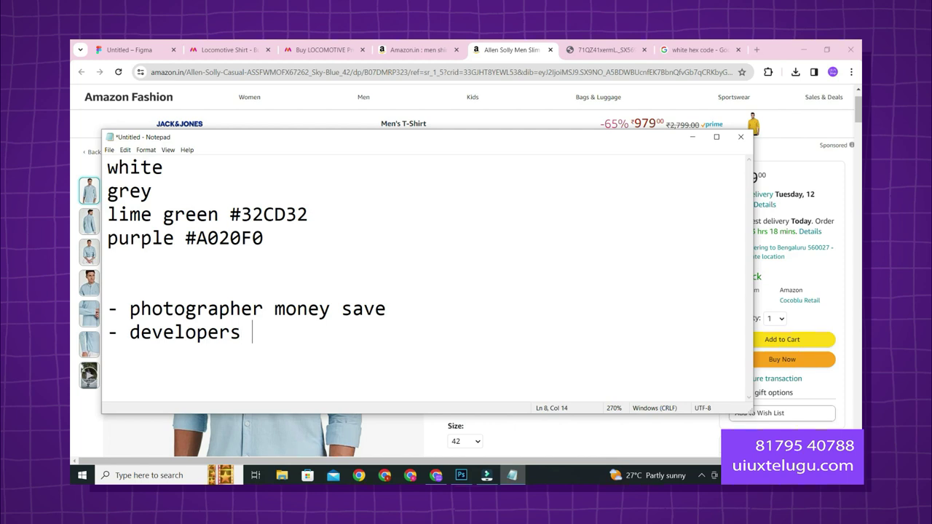
type(" //=")
key("BackSpace")
key("BackSpace")
type("designers ")
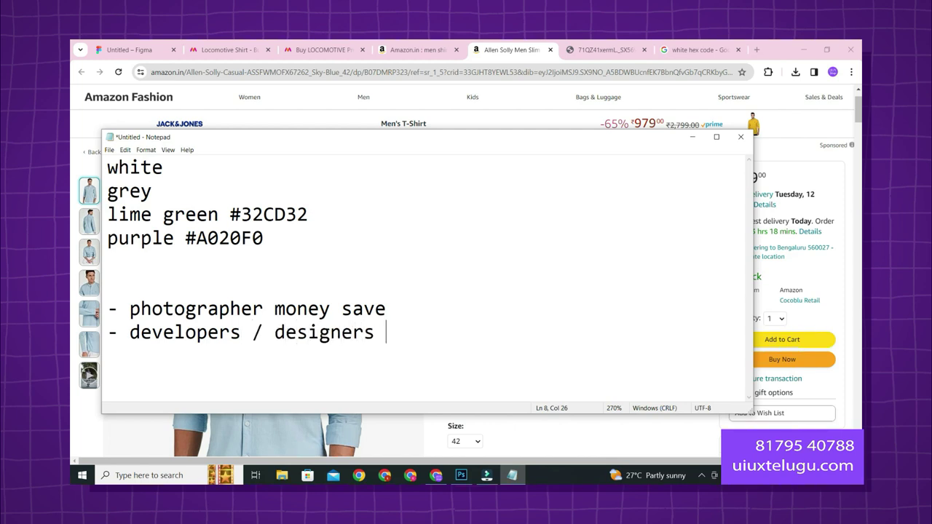
type("time save")
key("Return")
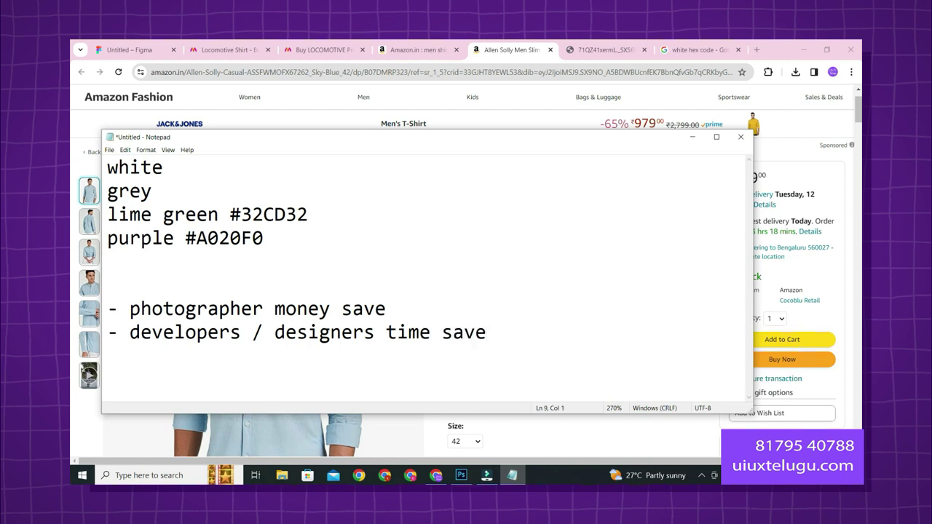
Step: Leave a blank line and add the note "- client money save", followed by another blank line
key("Return")
type("- client mon")
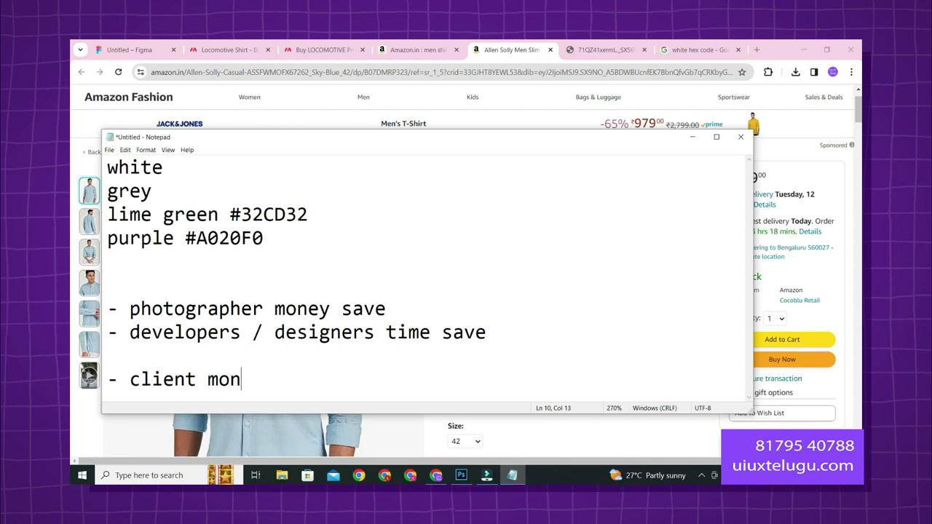
type("ey save")
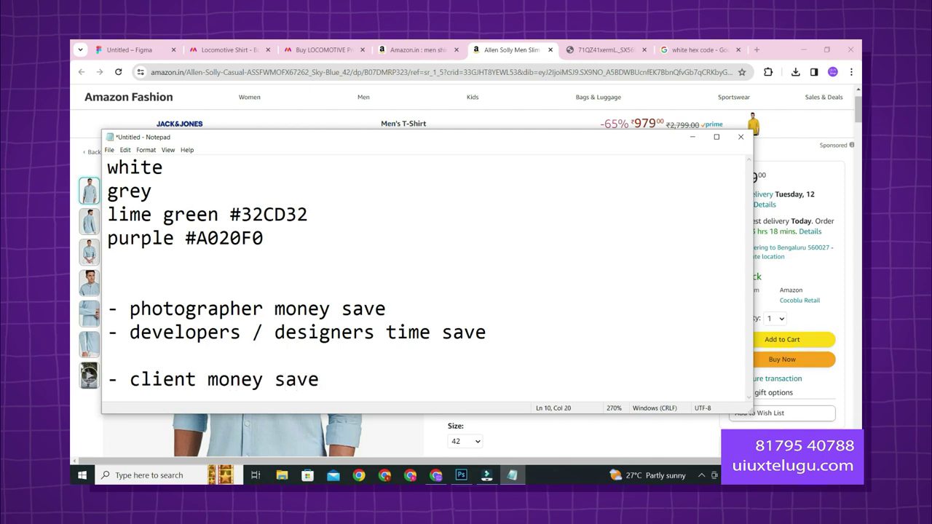
key("Return")
key("Return")
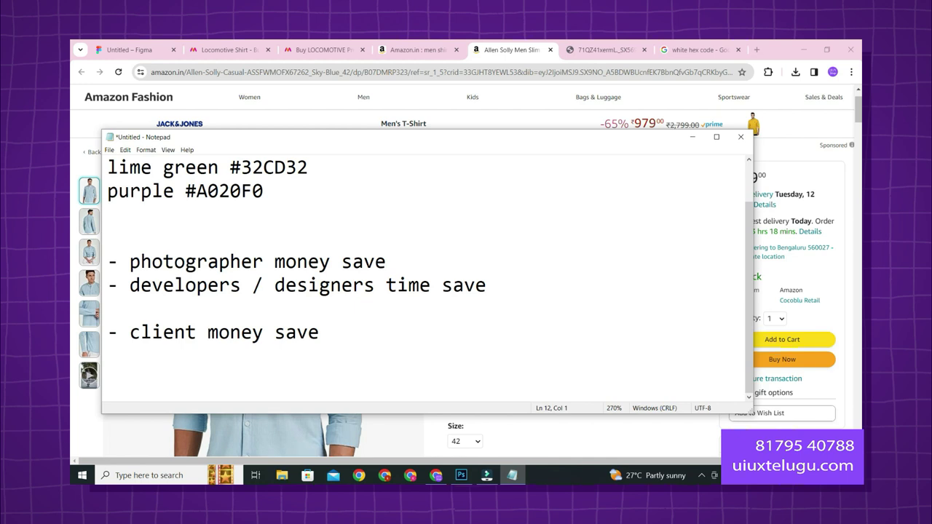
Step: Write "Final UX" as the closing line below the client note
type("FInal")
key("BackSpace")
key("BackSpace")
key("BackSpace")
key("BackSpace")
key("BackSpace")
type("inal UX")
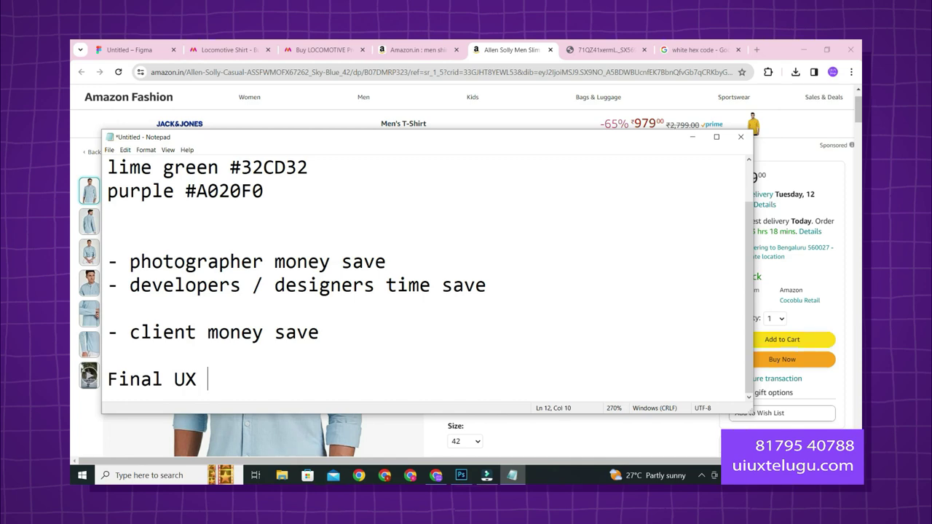
Step: Switch to Photoshop, choose the Clone Stamp tool, and add an empty layer above the shirt photo
mouse_move(419, 99)
left_click(688, 139)
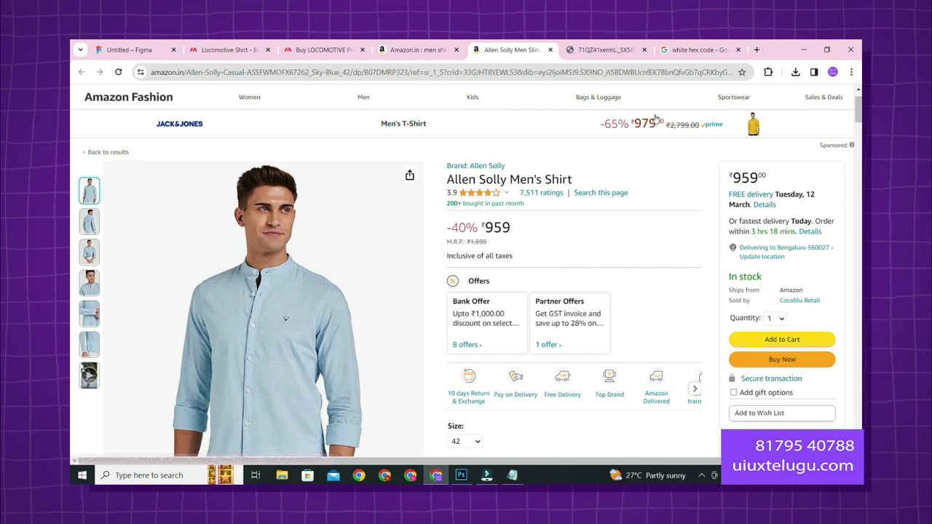
mouse_move(659, 105)
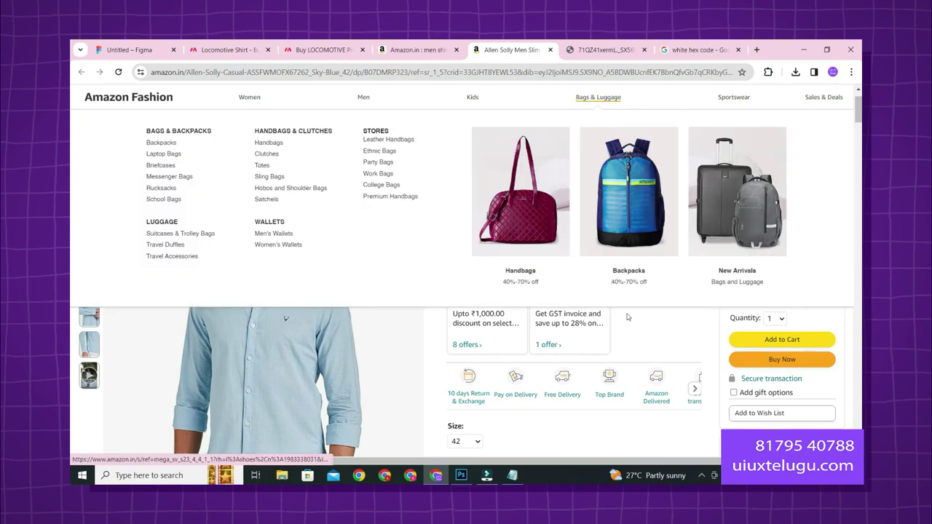
left_click(803, 50)
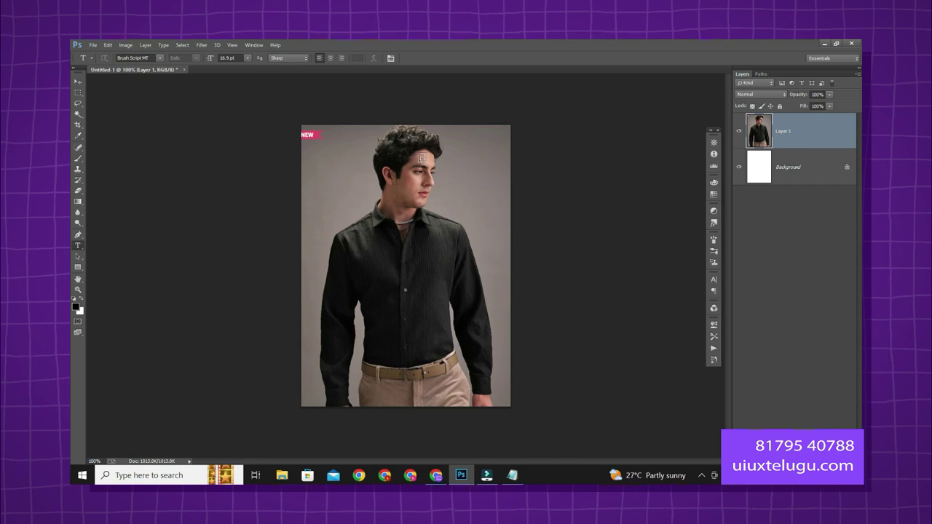
key("ctrl+plus")
scroll(323, 260, "up", 6)
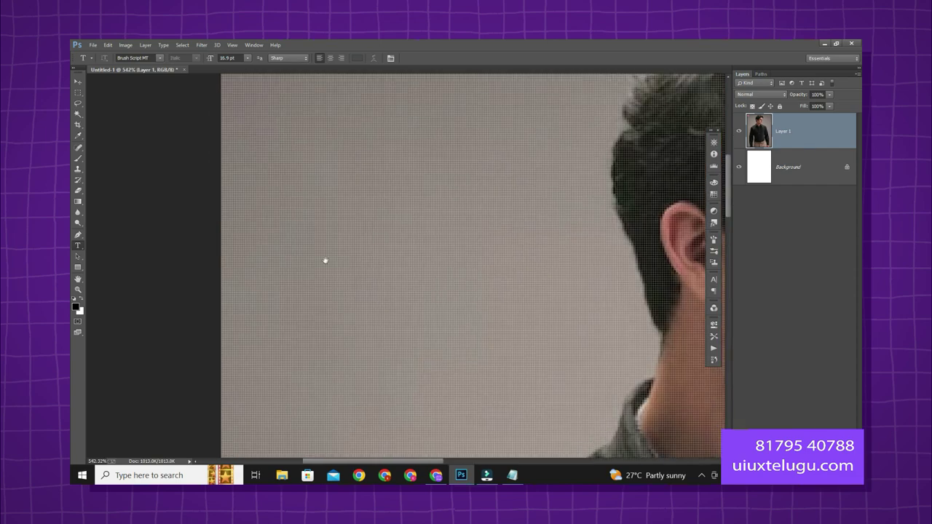
key("s")
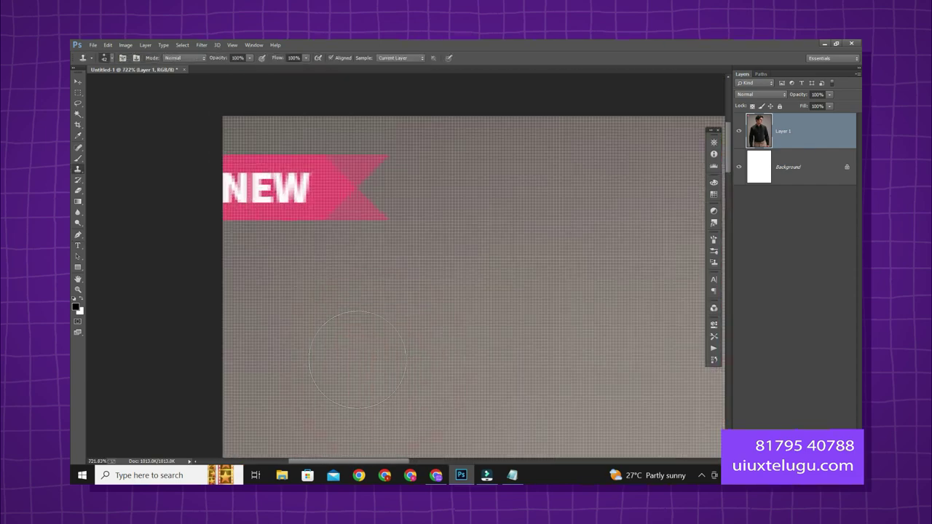
key("ctrl+shift+alt+n")
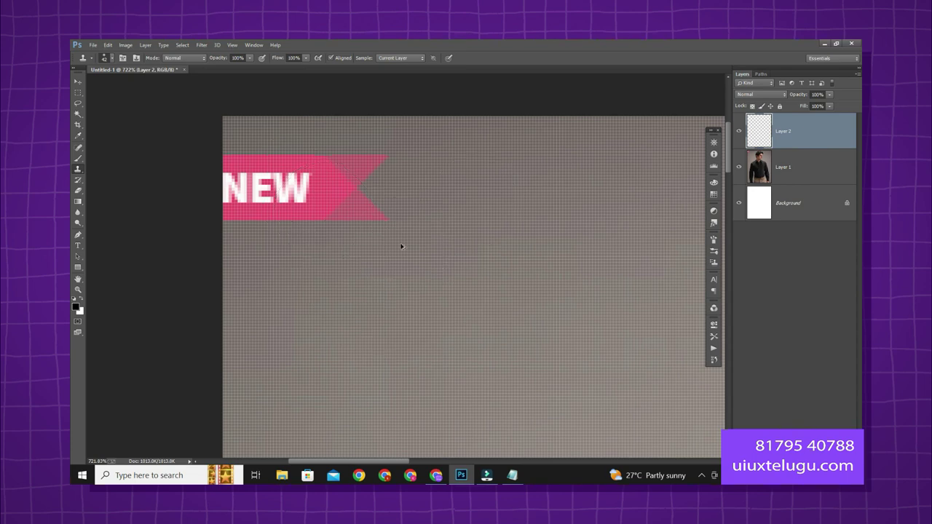
Step: Set the Clone Stamp to sample All Layers while working on the empty layer
scroll(402, 246, "down", 5)
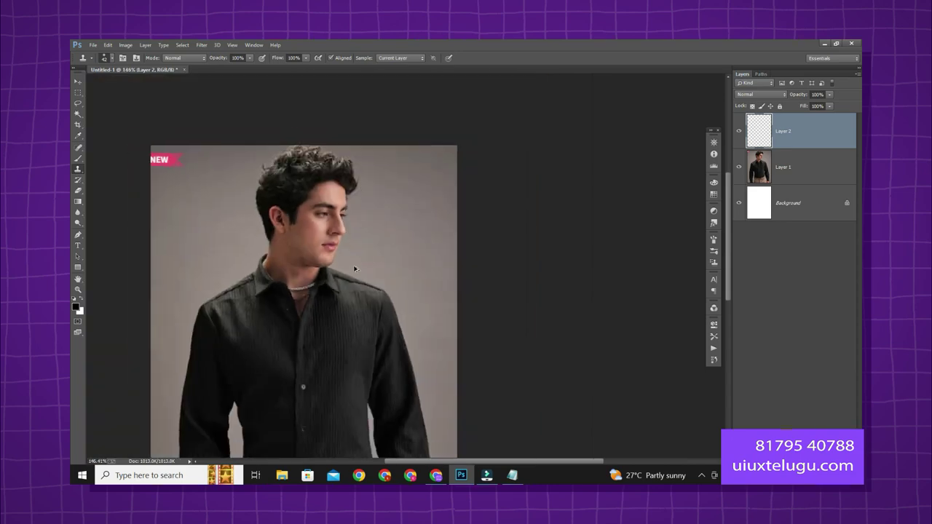
scroll(354, 269, "down", 2)
key("l")
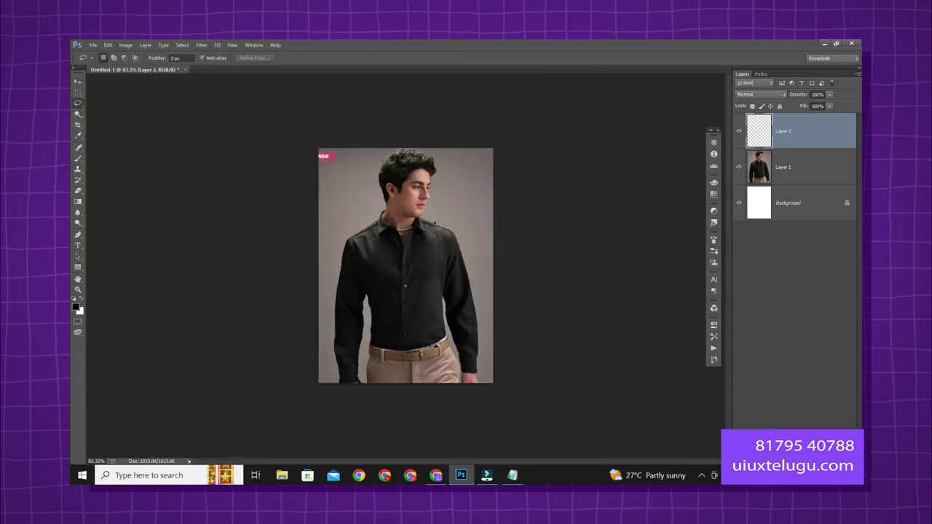
scroll(331, 144, "up", 3)
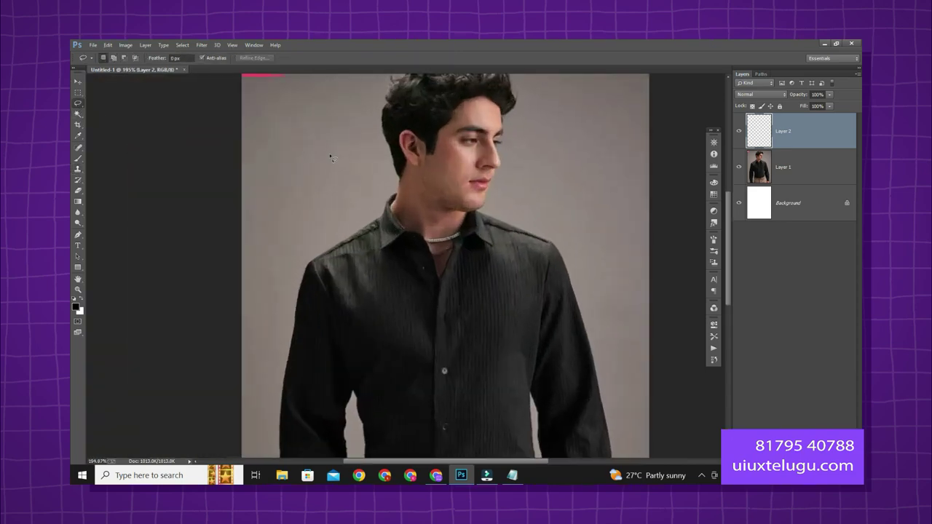
key("s")
scroll(263, 160, "up", 3)
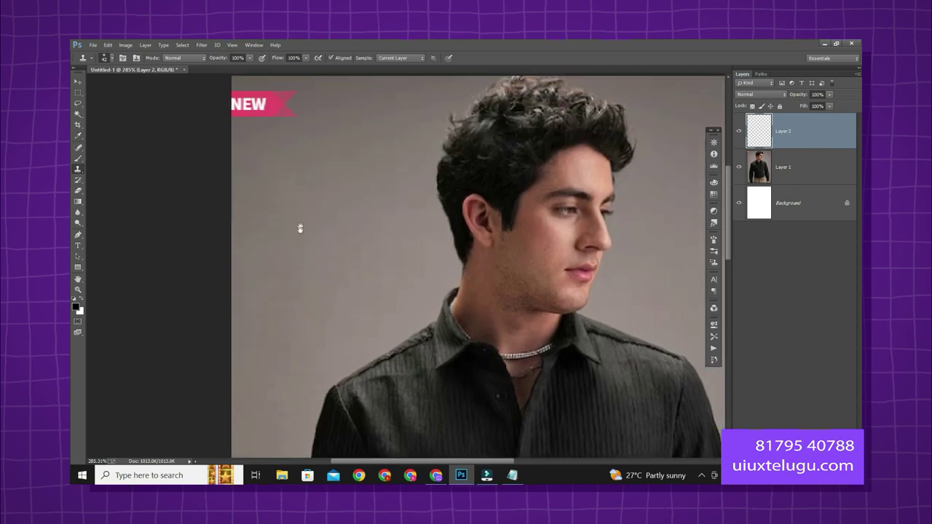
left_click_drag(300, 228, 299, 259)
left_click(397, 58)
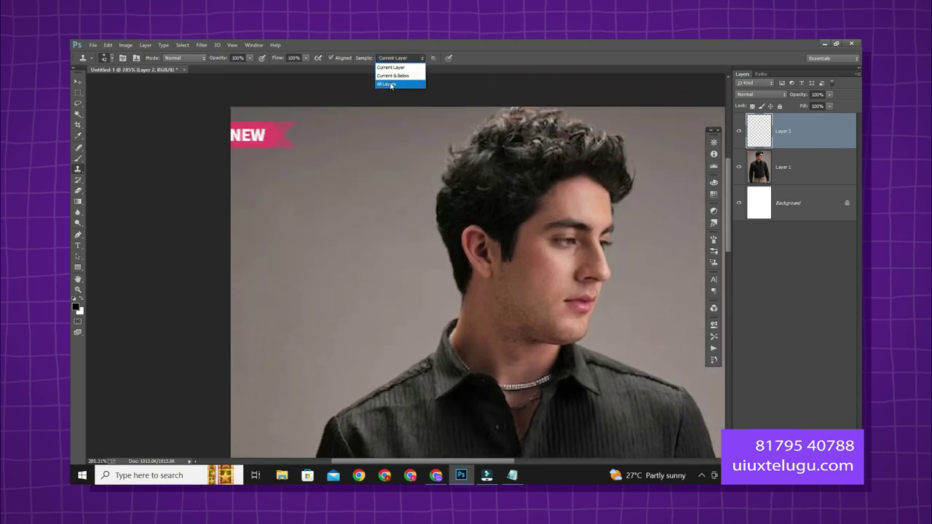
left_click(390, 82)
Step: Clone the surrounding grey backdrop over the pink NEW badge in the photo's upper-left corner
scroll(293, 177, "up", 3)
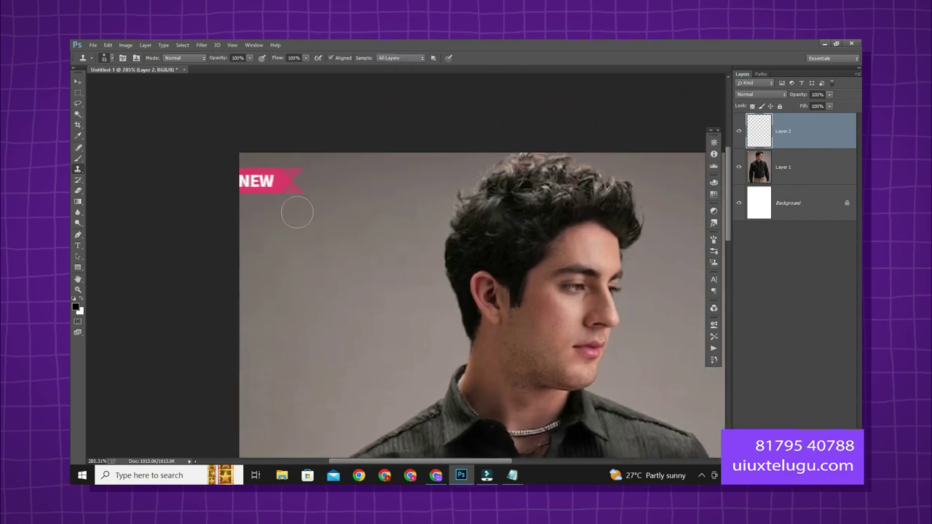
mouse_move(290, 183)
left_mouse_down()
mouse_move(243, 181)
mouse_move(229, 170)
left_mouse_up()
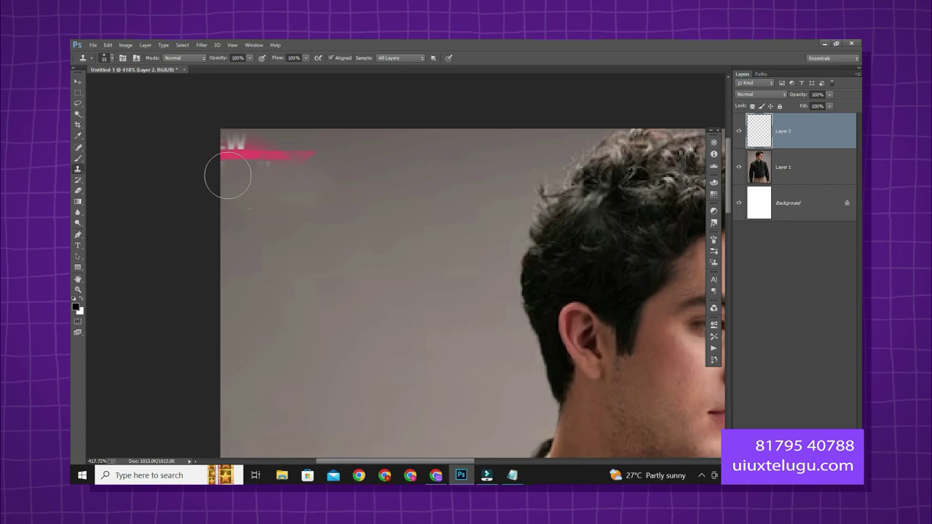
mouse_move(292, 162)
left_mouse_down()
mouse_move(251, 151)
mouse_move(253, 140)
mouse_move(214, 152)
left_mouse_up()
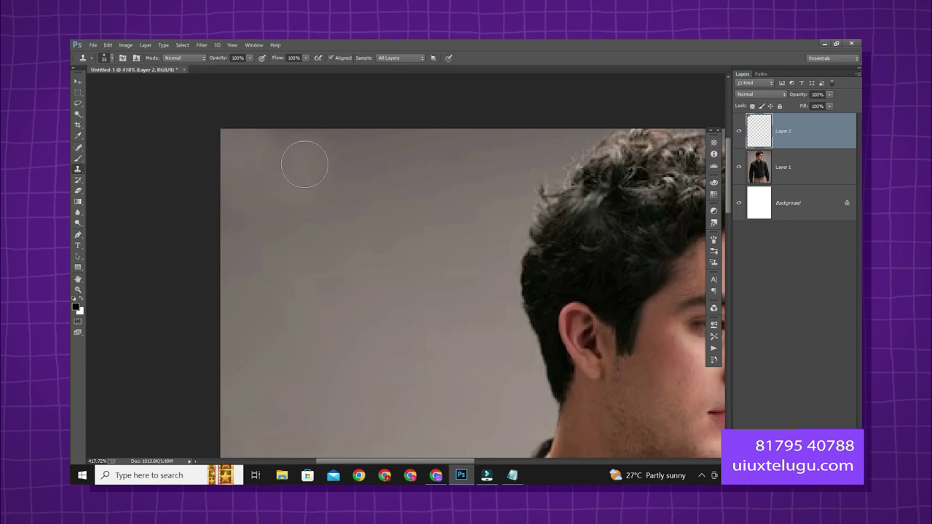
key("ctrl+0")
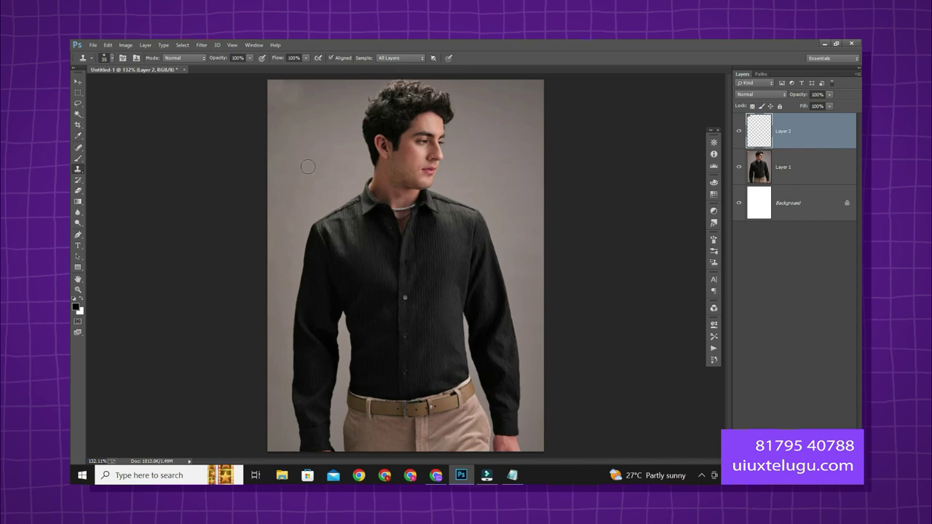
Step: Select a rectangle of plain backdrop in the photo's upper-right corner and copy it to a new layer
scroll(268, 91, "up", 3)
left_click_drag(370, 175, 139, 223)
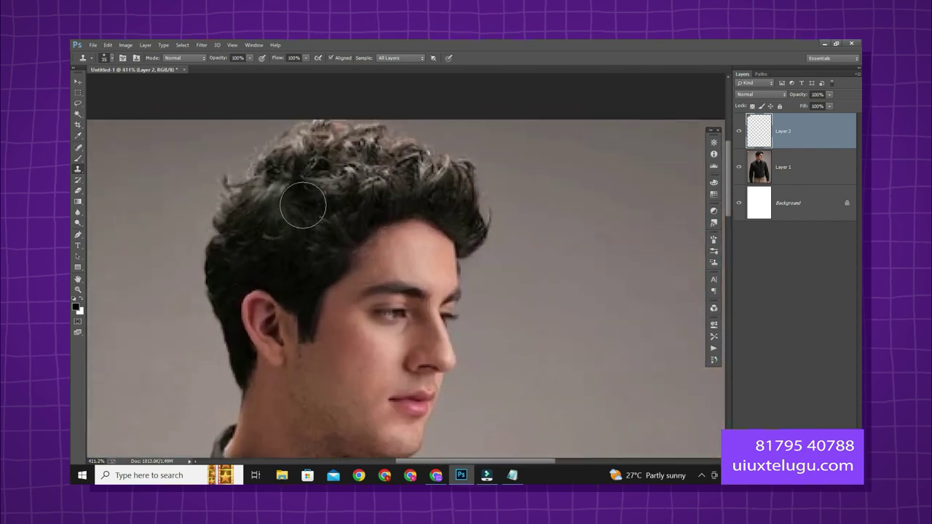
scroll(304, 204, "down", 2)
left_click_drag(428, 216, 410, 202)
left_click(77, 91)
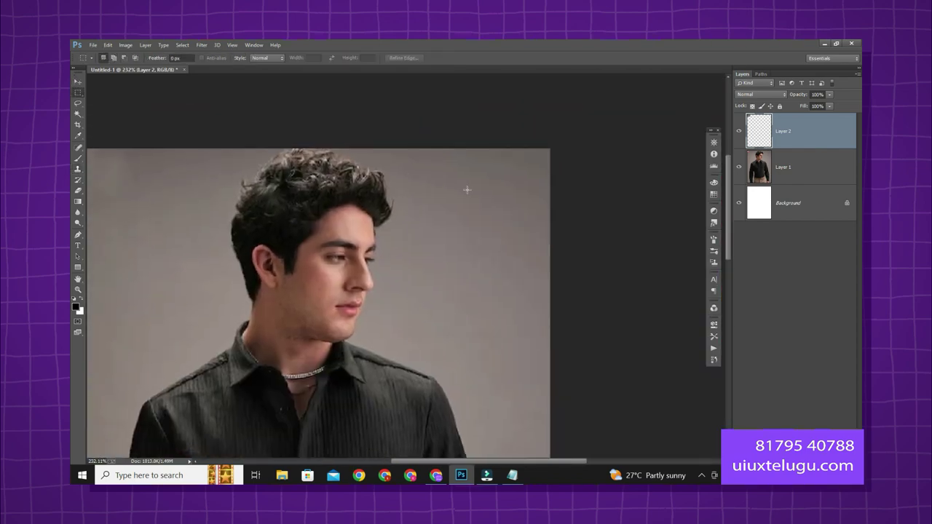
left_click_drag(431, 132, 628, 252)
key("ctrl+j")
Step: Flip the copied backdrop patch horizontally and place it over the cloned area in the photo's upper-left corner
key("ctrl+t")
right_click(495, 216)
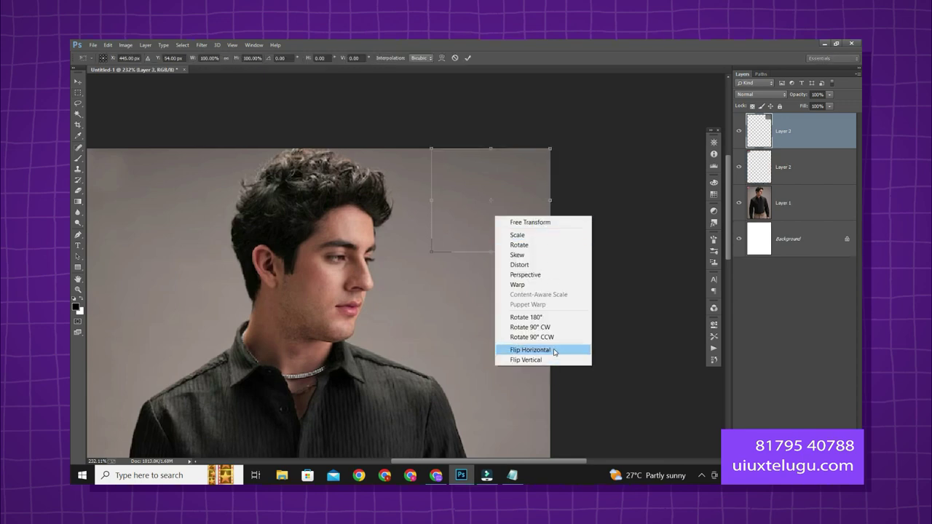
left_click(555, 350)
left_click_drag(510, 231, 546, 248)
key("Return")
Step: Choose the Eraser and enlarge its brush for blending the flipped backdrop patch
key("e")
scroll(543, 245, "up", 3)
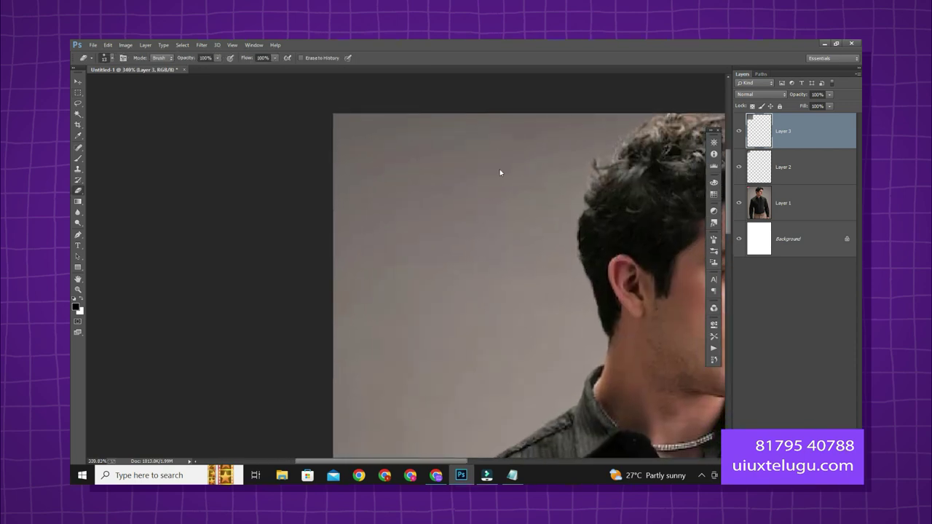
key("]")
key("]")
key("]")
key("]")
key("]")
Step: Merge the backdrop patch, clone and photo layers into the Background layer
scroll(528, 252, "down", 1)
left_click(815, 240, "shift")
key("ctrl+e")
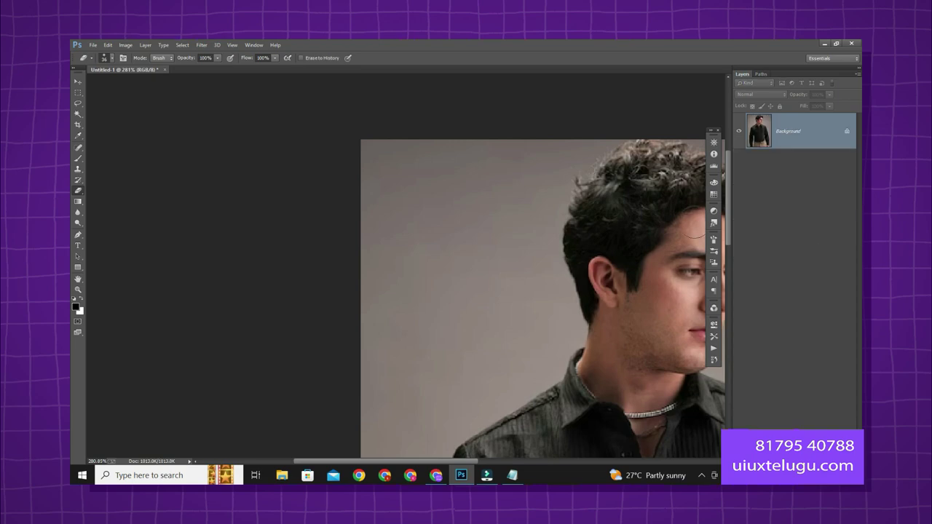
scroll(448, 236, "down", 2)
scroll(447, 238, "down", 2)
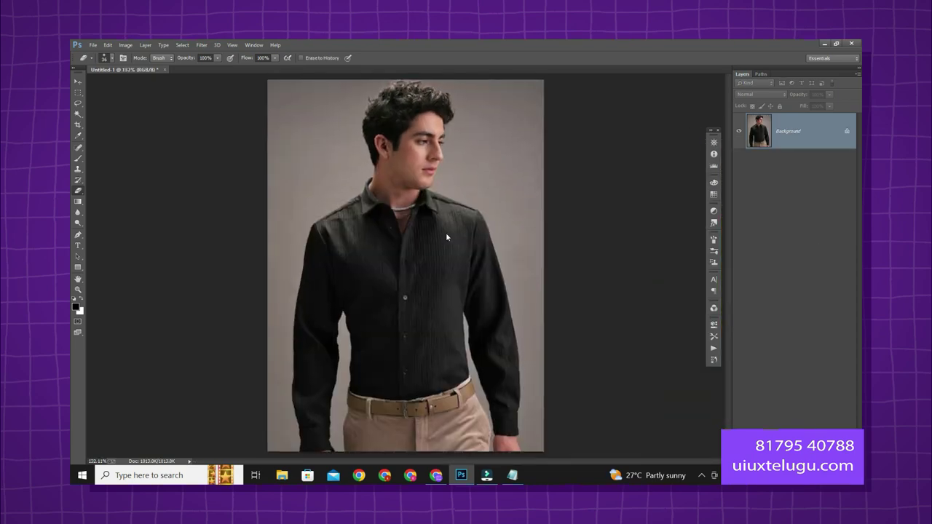
Step: Save the document as the Photoshop file Menshirtproject.psd
key("ctrl+s")
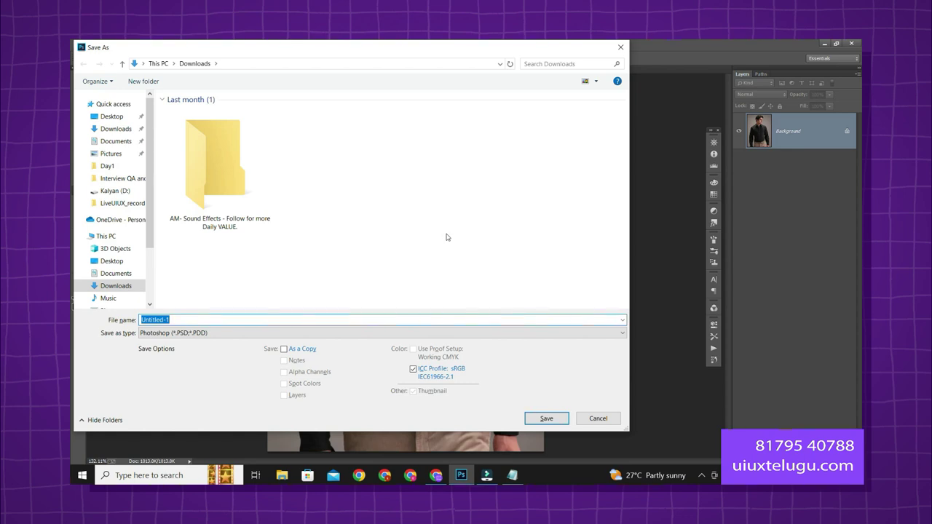
type("Pro")
key("Return")
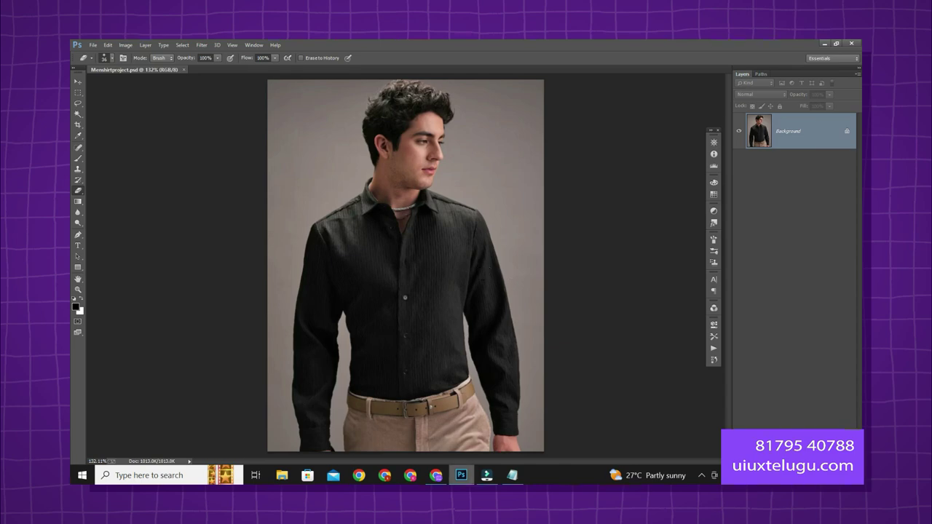
Step: Review the Notepad colour list and the shirt colour options on the Myntra Locomotive page, and return to Photoshop
left_click(436, 475)
left_click(512, 475)
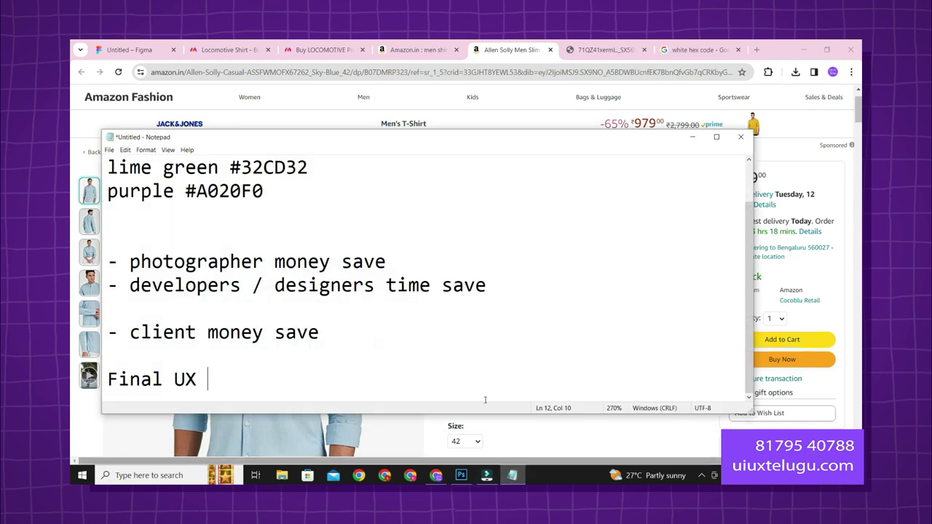
scroll(268, 241, "up", 1)
left_click_drag(283, 242, 106, 168)
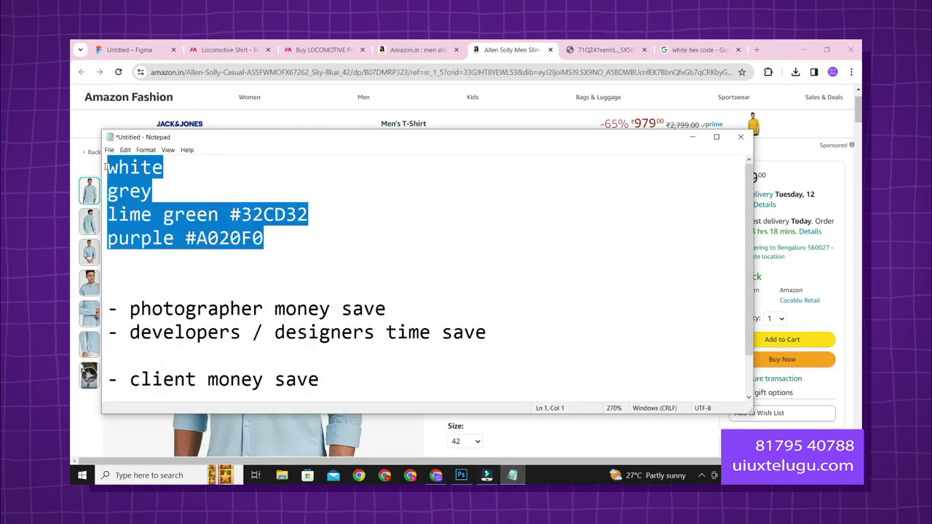
left_click(692, 136)
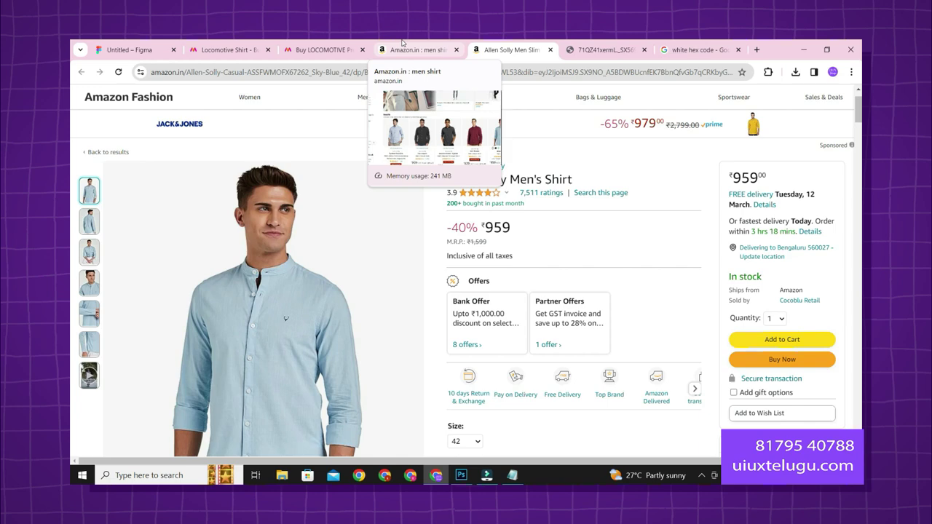
left_click(324, 49)
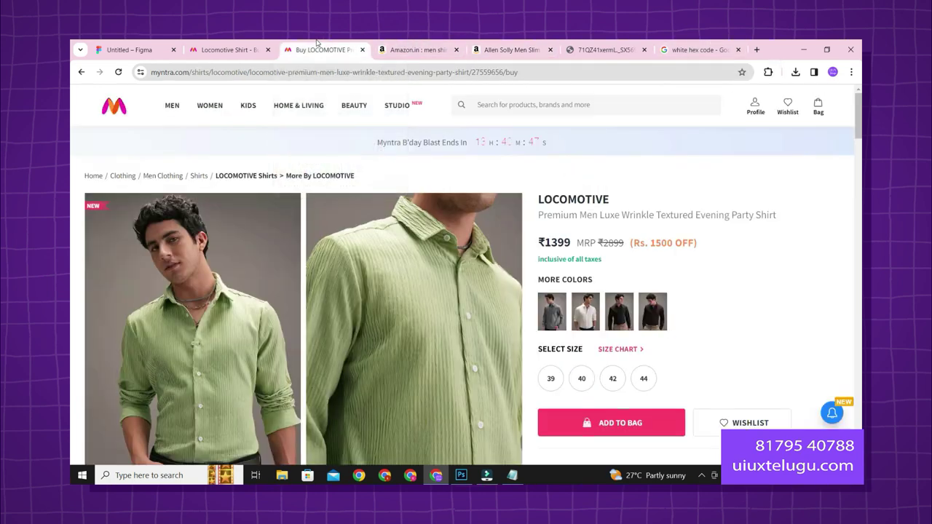
left_click(804, 49)
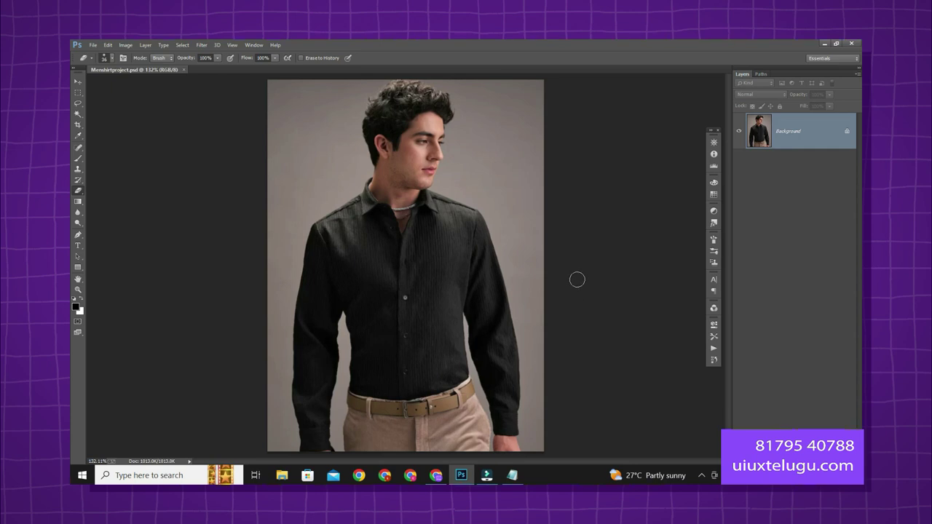
Step: Choose the Pen tool and inspect the shirt's outline around the sleeves, cuffs, chest and waist
key("p")
scroll(335, 415, "up", 5)
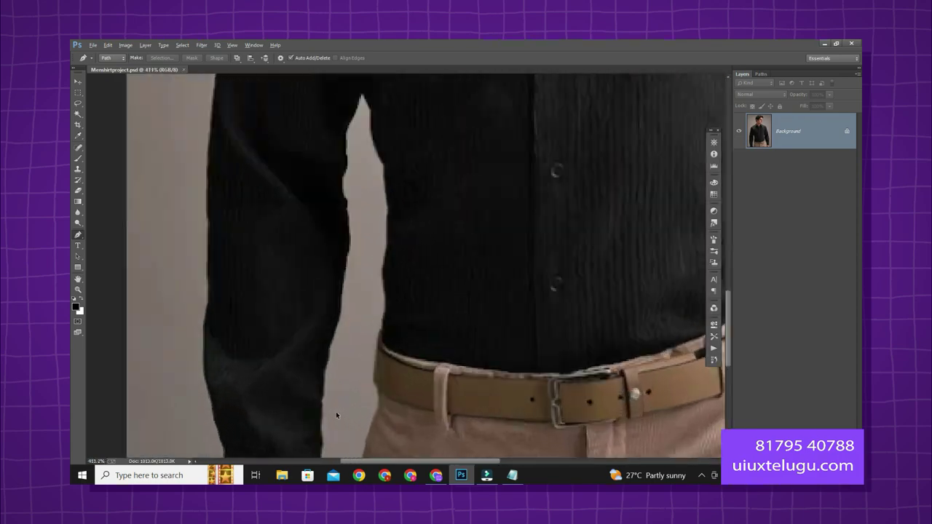
scroll(336, 412, "up", 4)
left_click_drag(337, 412, 418, 241)
scroll(379, 341, "down", 3)
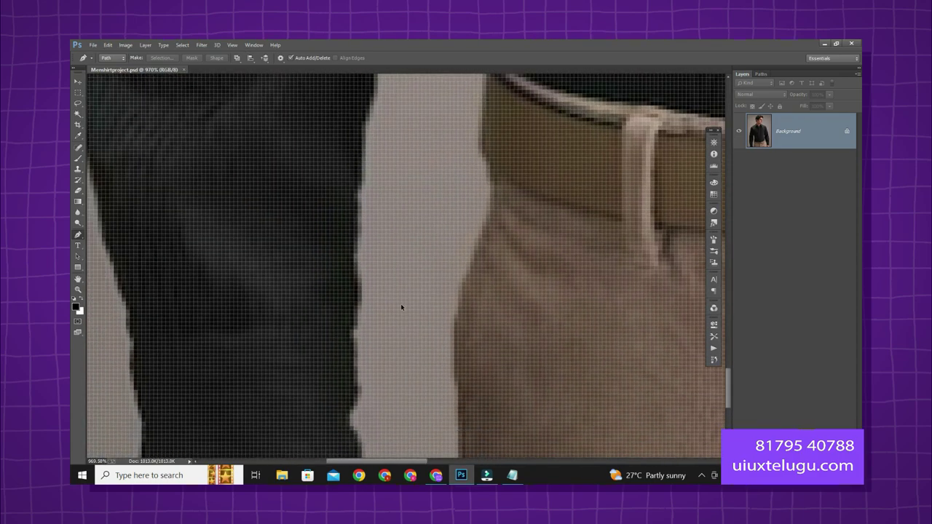
scroll(400, 340, "down", 3)
left_click_drag(470, 198, 356, 374)
left_click_drag(420, 261, 390, 363)
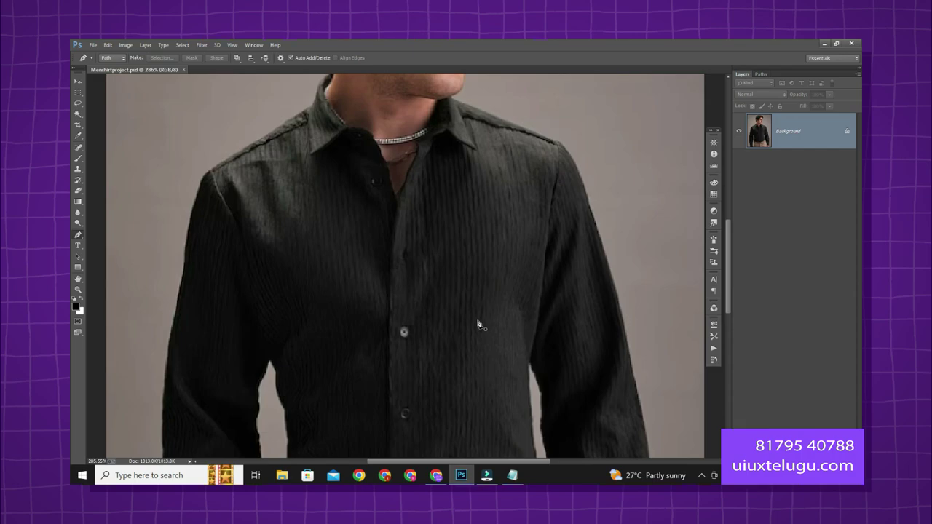
left_click_drag(479, 325, 505, 166)
scroll(481, 357, "up", 5)
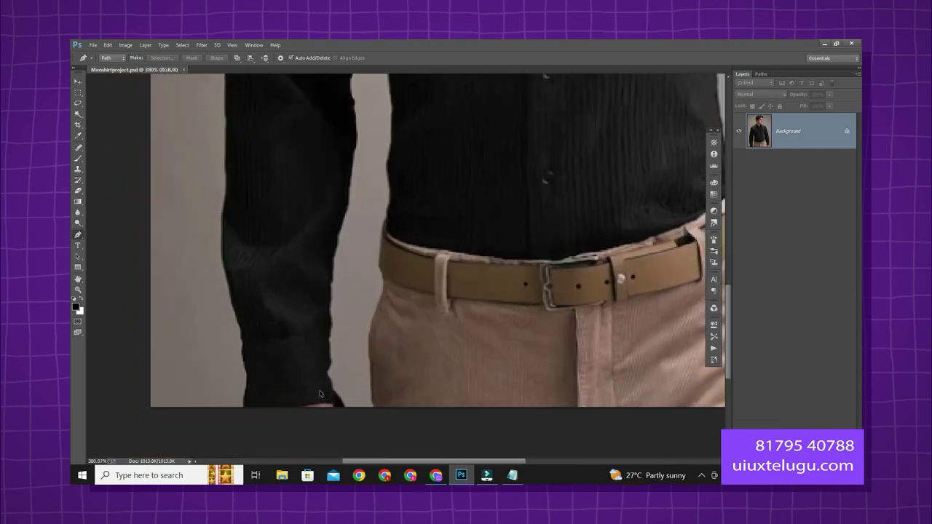
scroll(211, 406, "down", 3)
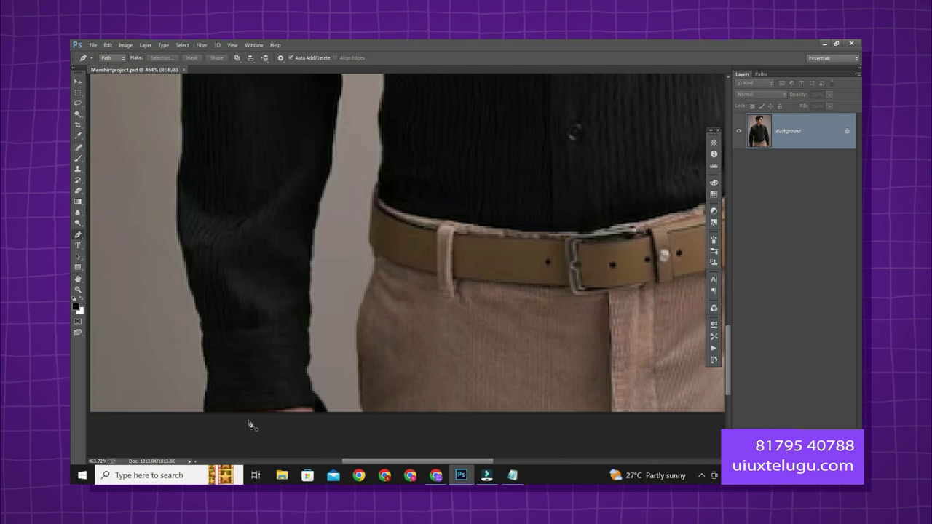
Step: Hide the pixel grid for a clear close-up of the cuff on the photo's left side
scroll(264, 426, "up", 5)
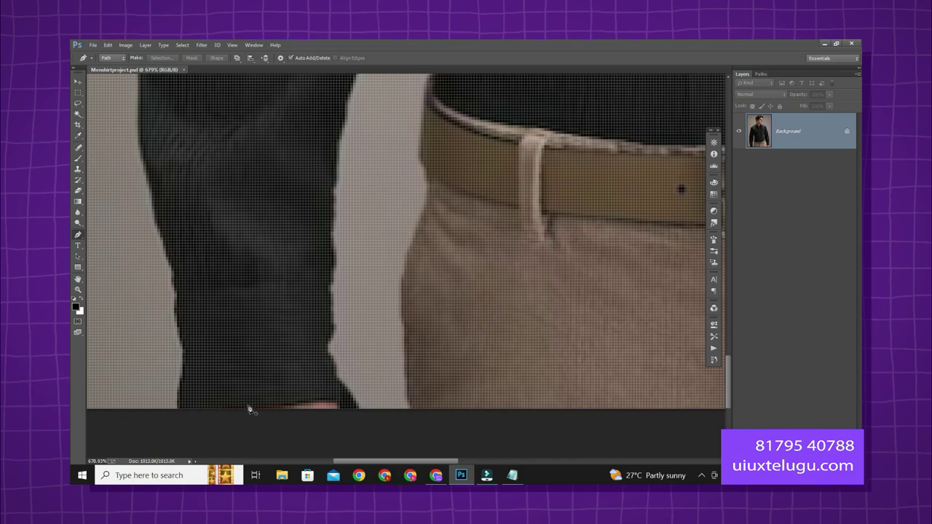
scroll(280, 374, "up", 1)
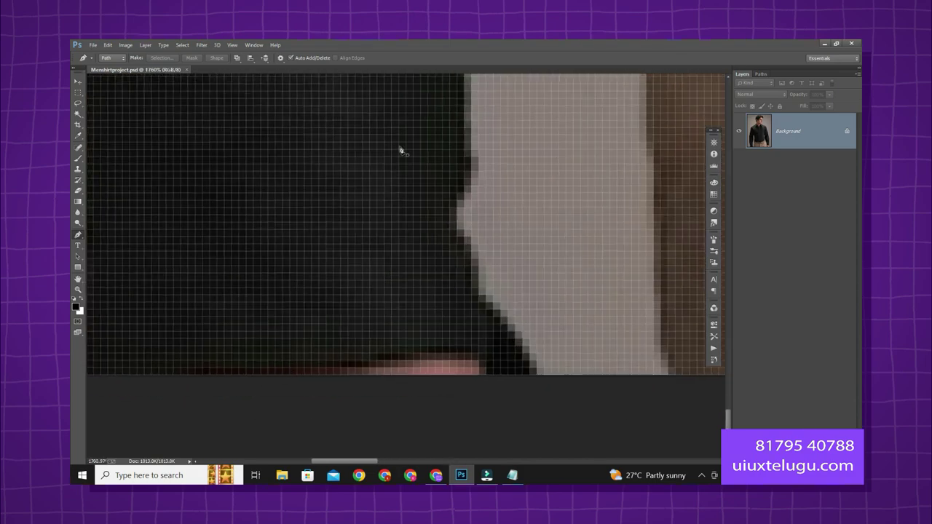
left_click(232, 44)
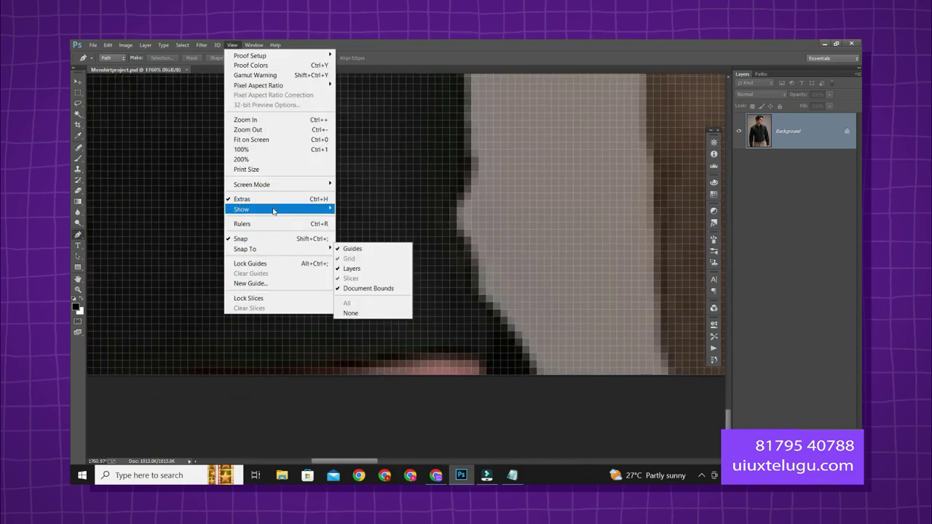
mouse_move(273, 211)
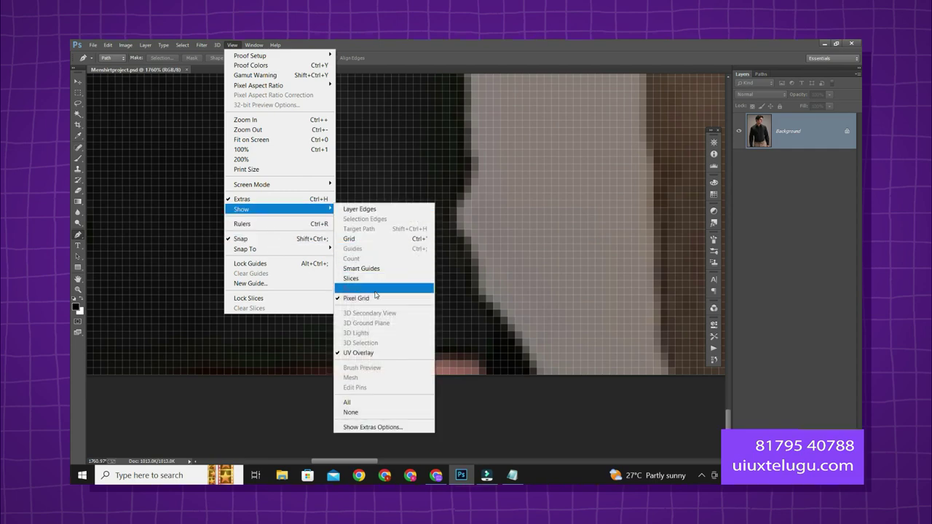
left_click(373, 291)
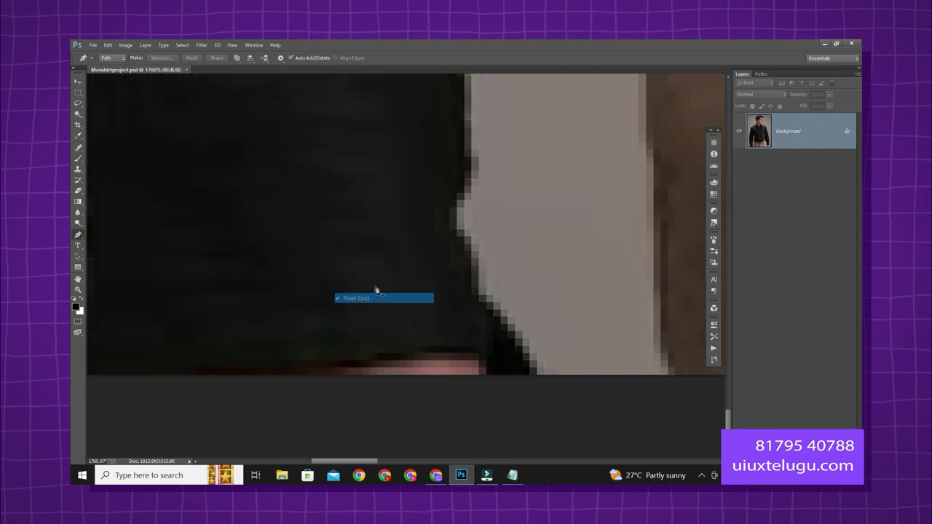
Step: Start a pen path along the left cuff's lower edge above the hand and around its dark corner, with Rubber Band enabled
left_click(166, 375)
left_click_drag(479, 360, 390, 207)
left_click(281, 57)
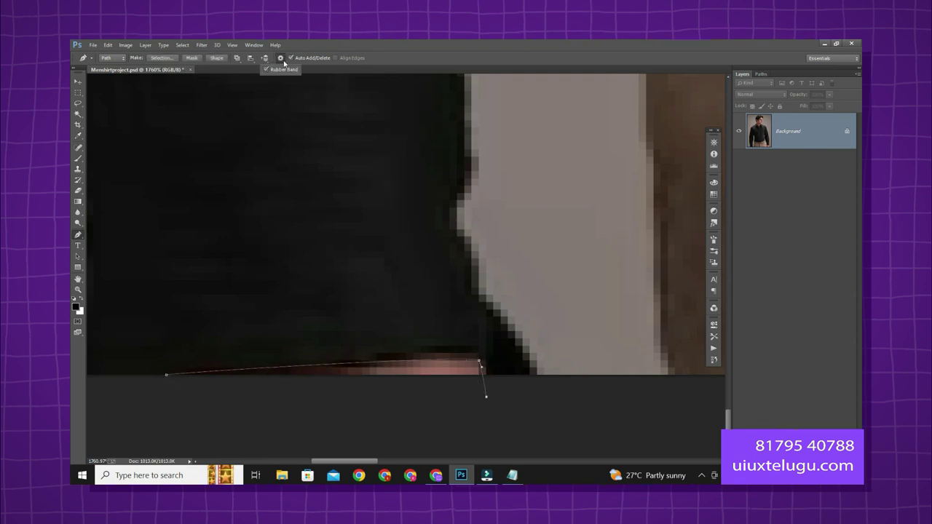
left_click(537, 382)
left_click(472, 287)
left_click_drag(474, 265, 441, 342)
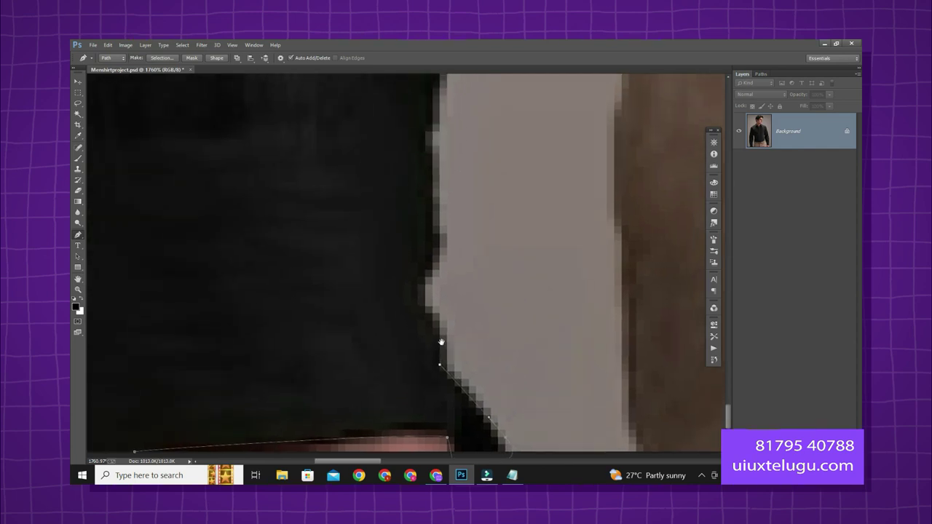
Step: Continue the path around the notch in the cuff and up the inner edge of the lower sleeve
left_click(424, 277)
left_click(444, 233)
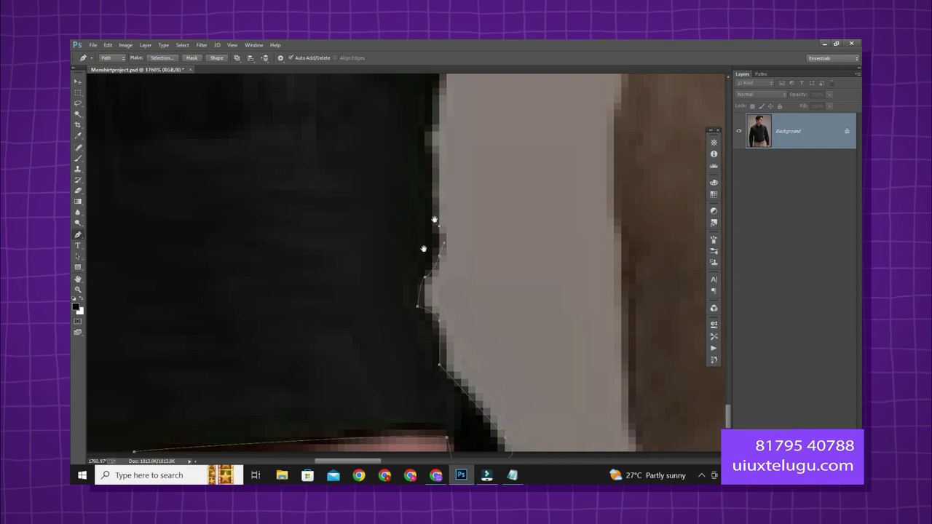
left_click_drag(444, 233, 367, 394)
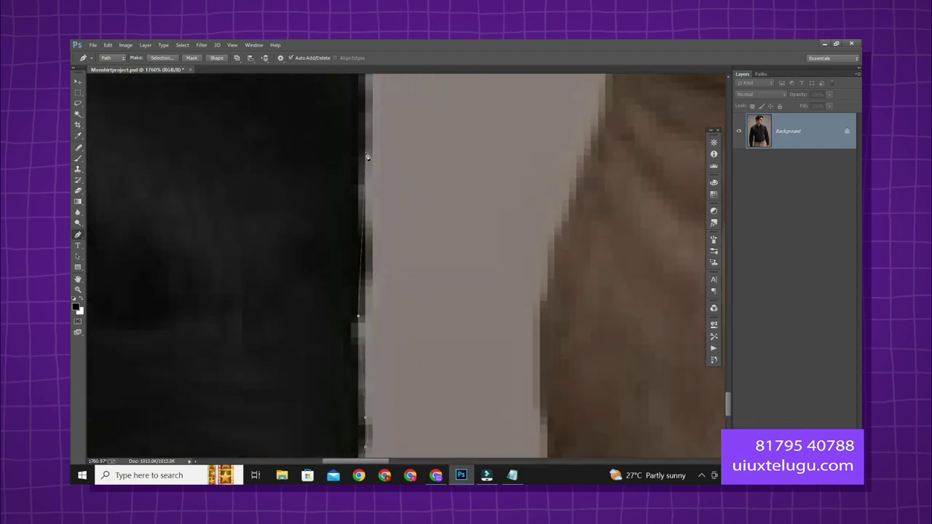
left_click_drag(371, 134, 324, 294)
left_click(301, 339)
left_click(313, 307)
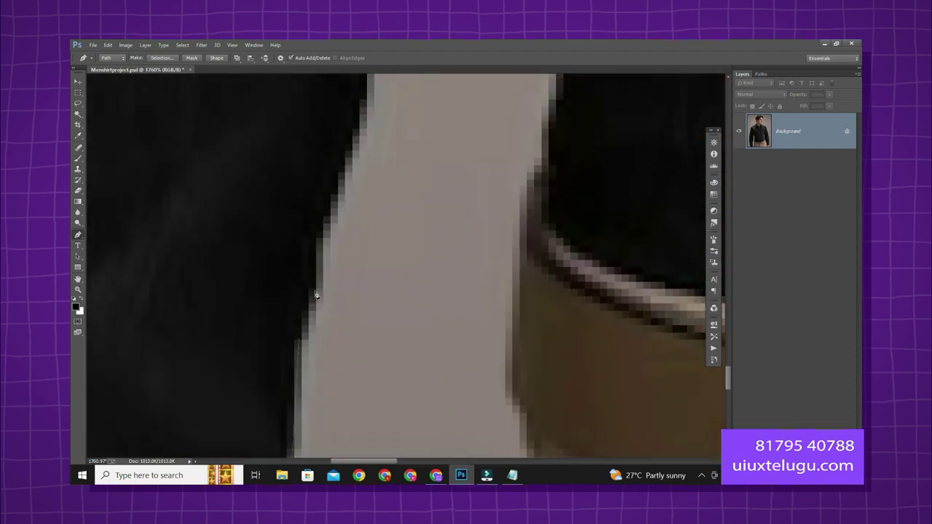
Step: Trace the sleeve's inner edge from belt height up along the forearm towards the elbow
left_click(316, 288)
left_click(319, 270)
left_click_drag(349, 162, 287, 290)
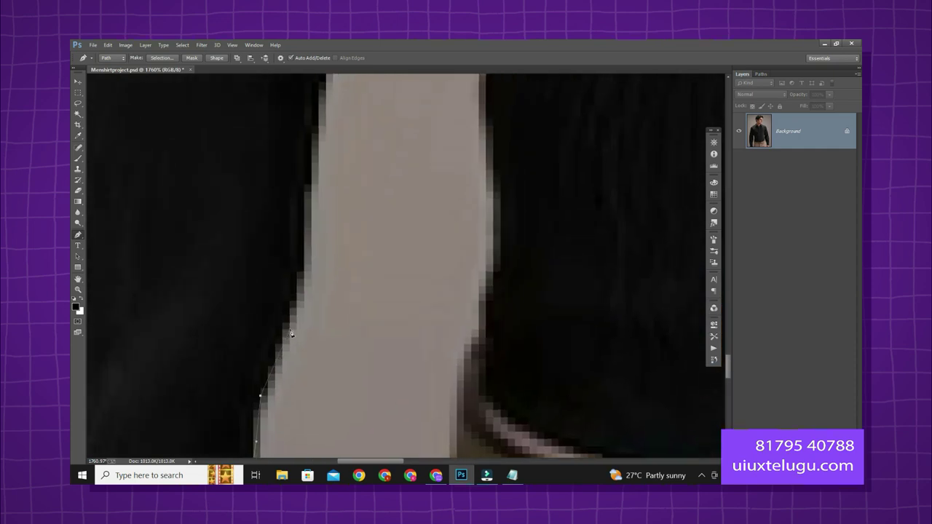
left_click(306, 266)
left_click_drag(311, 227, 284, 326)
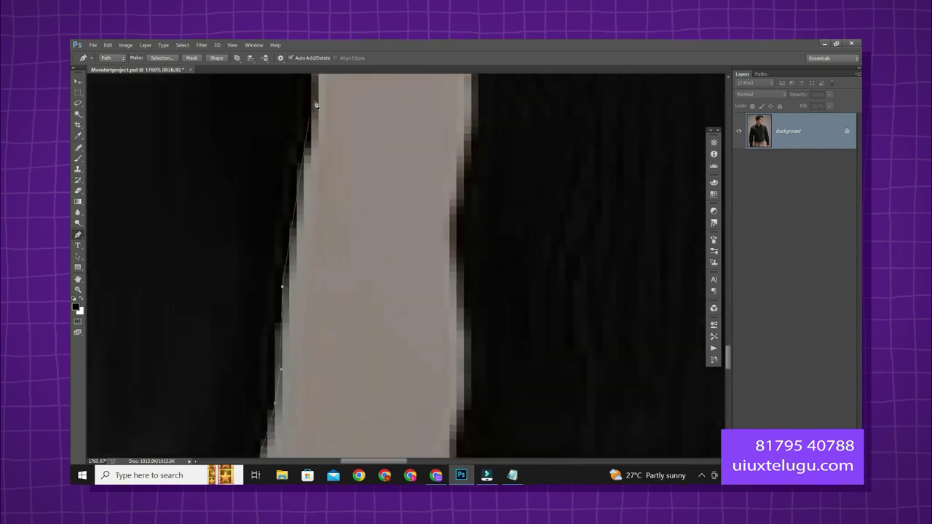
left_click_drag(311, 94, 302, 170)
left_click(268, 278)
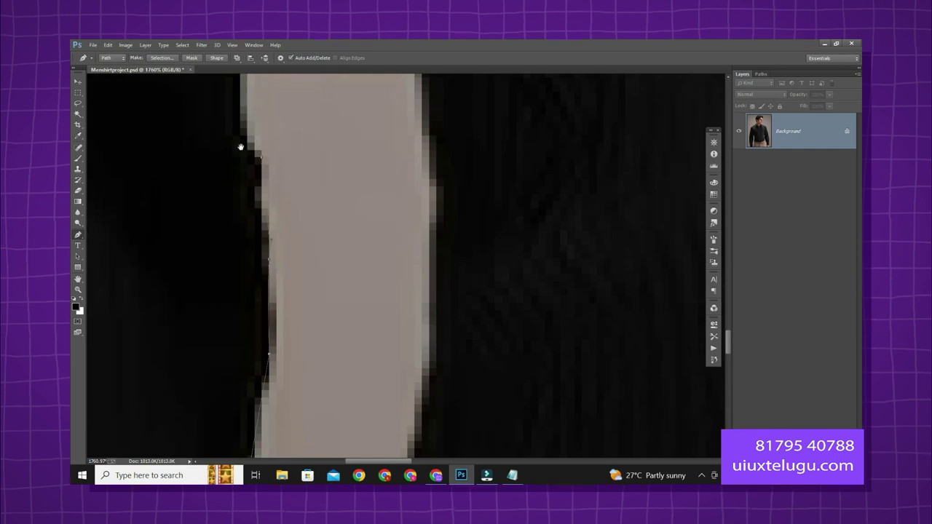
Step: Carry the path around the small elbow notch to the peak of the gap between sleeve and torso
left_click_drag(240, 145, 254, 275)
left_click(254, 258)
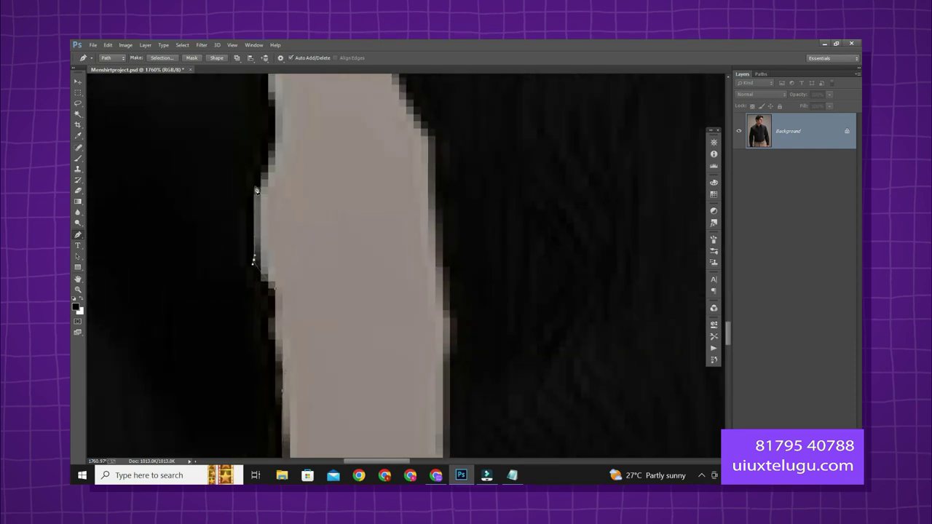
left_click_drag(276, 120, 272, 381)
left_click(274, 361)
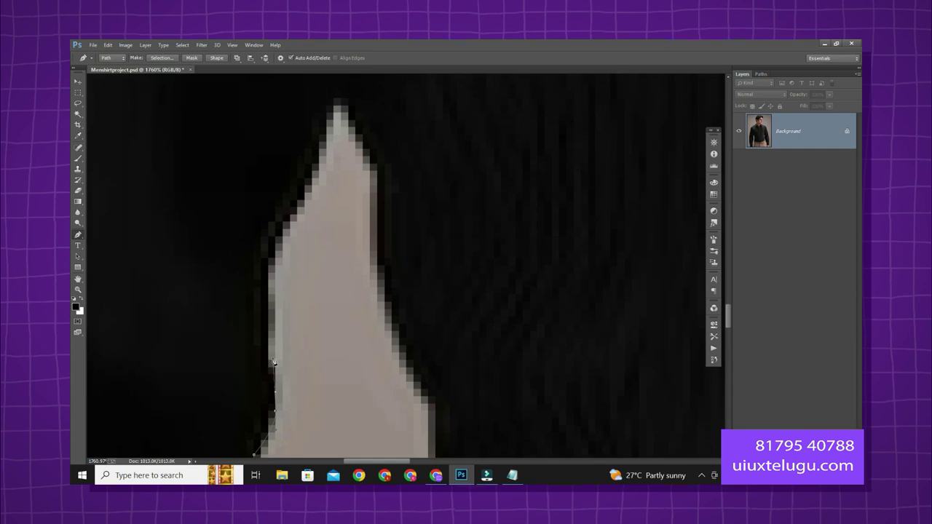
left_click(274, 235)
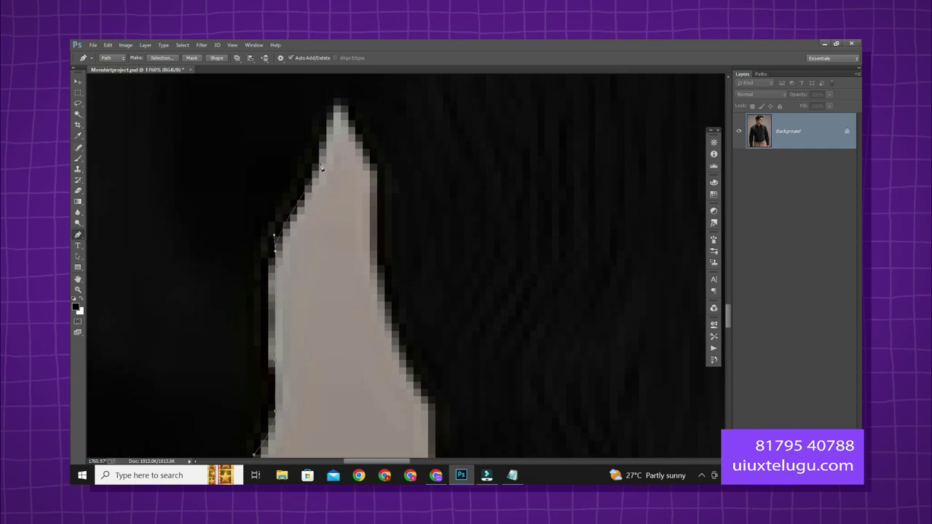
left_click(322, 136)
left_click(333, 108)
Step: Trace the torso side of the gap from its peak down to just above the waistband
left_click(383, 170)
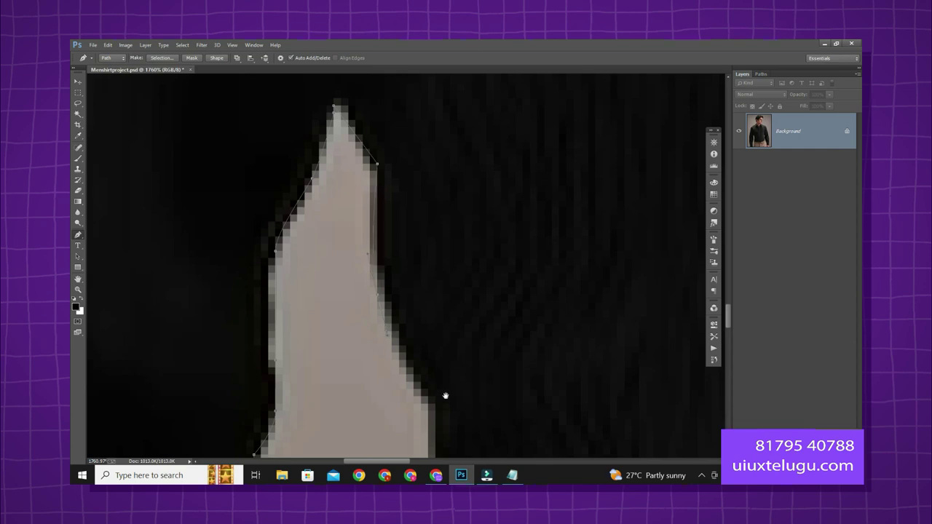
left_click_drag(442, 394, 304, 146)
left_click(292, 163)
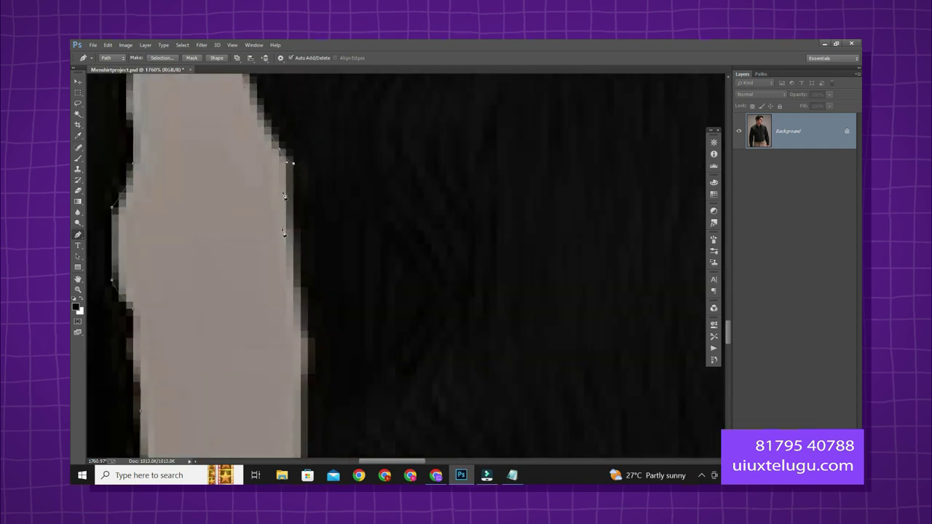
left_click(308, 389)
left_click_drag(339, 394, 360, 245)
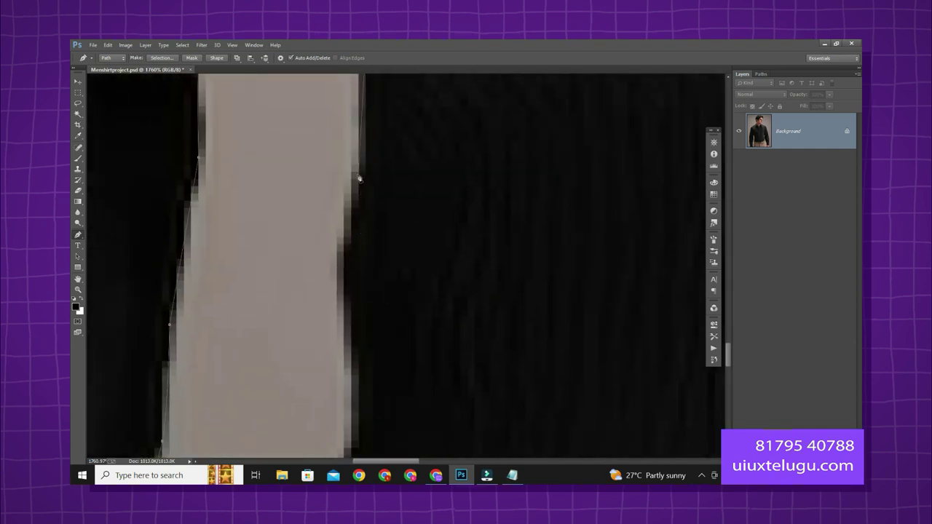
left_click(347, 277)
left_click(347, 313)
left_click_drag(352, 369, 347, 240)
left_click(350, 262)
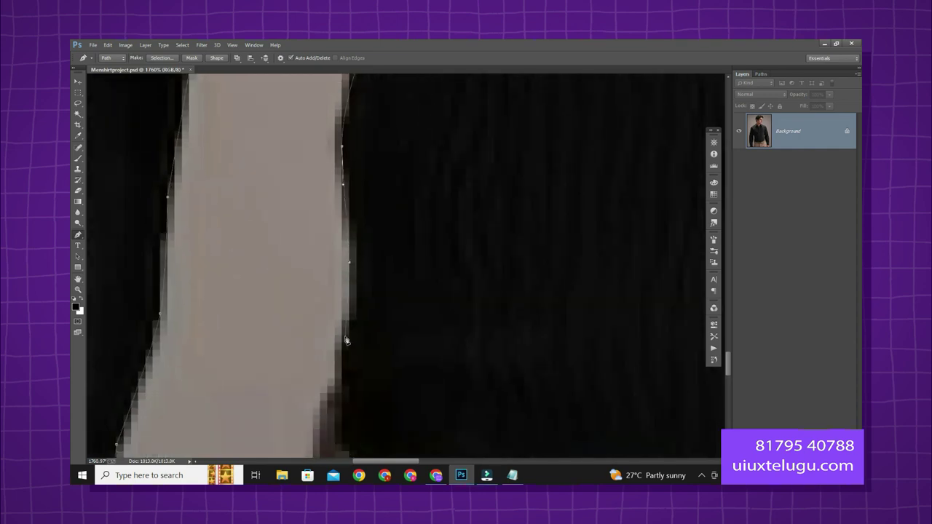
Step: Round the shirt's lower left corner and trace its hem along the trouser waistband to the belt buckle
left_click_drag(347, 340, 413, 248)
left_click(409, 281)
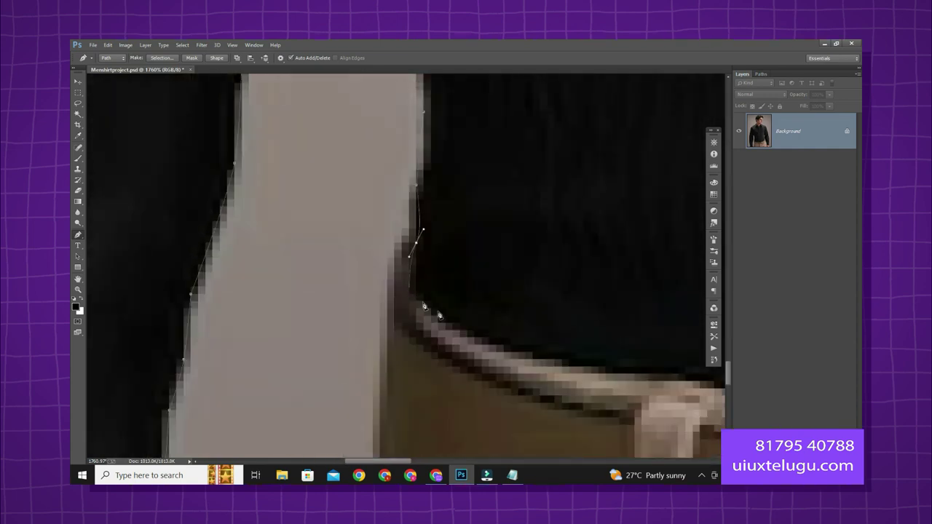
left_click_drag(437, 310, 177, 270)
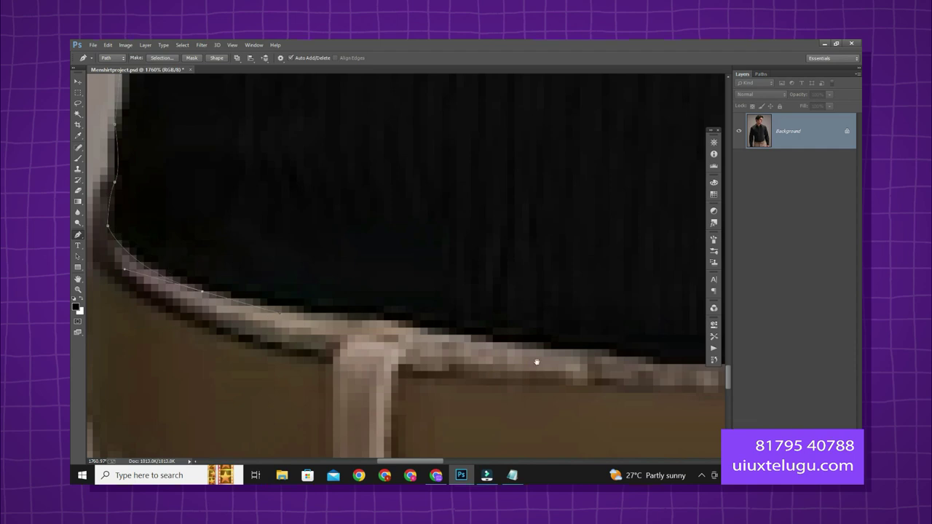
left_click_drag(537, 359, 267, 308)
left_click(466, 318)
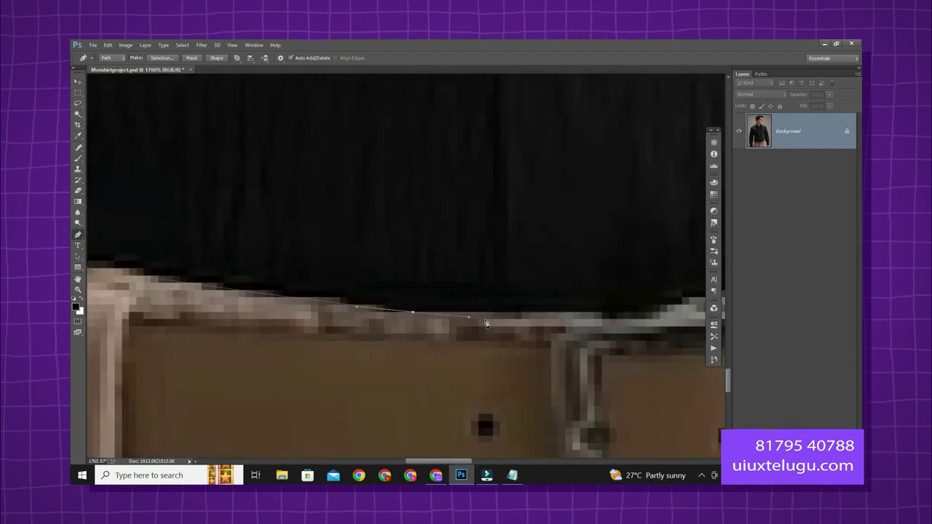
left_click_drag(579, 322, 251, 324)
left_click(331, 311)
Step: Continue the path along the hem from the buckle up the waistband towards the shirt's lower right corner
left_click_drag(656, 269, 516, 302)
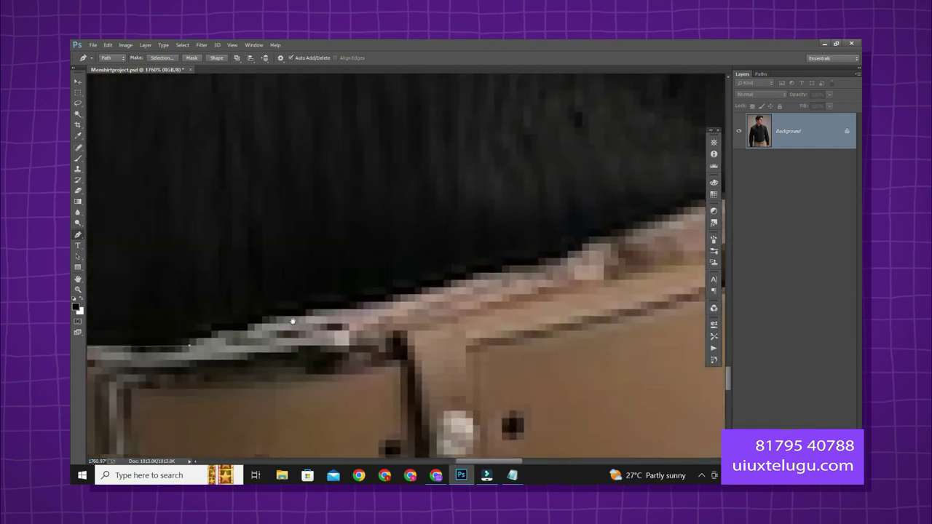
left_click(512, 274)
left_click_drag(545, 264, 386, 329)
left_click(386, 329)
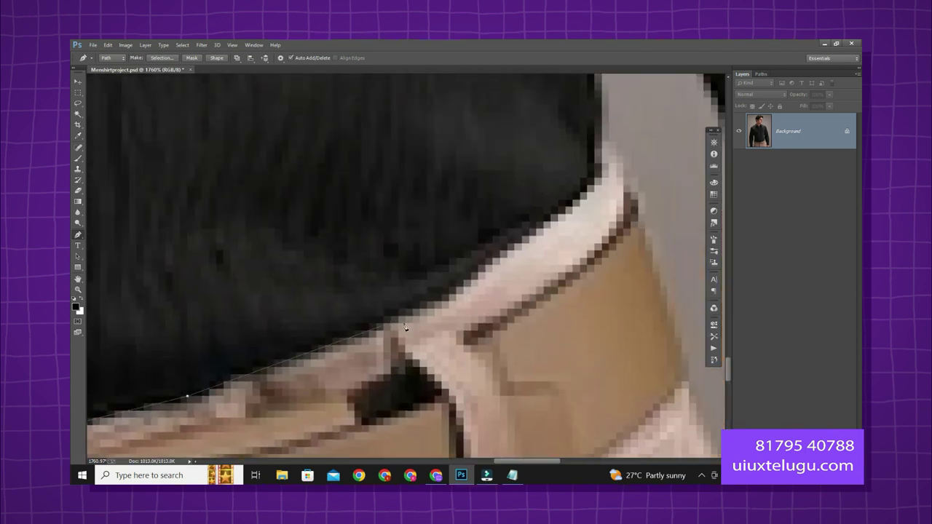
left_click(456, 289)
left_click(561, 212)
Step: Finish the hem trace along the waistband and round the shirt's lower right corner
left_click_drag(561, 212, 441, 374)
left_click(480, 340)
left_click(482, 306)
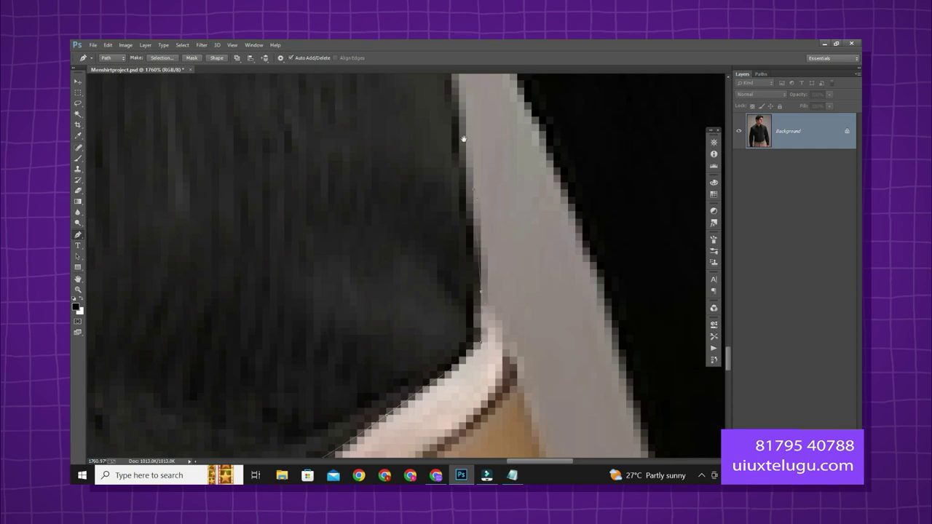
Step: Trace the torso side of the right-hand gap from the lower corner up to the gap's peak
left_click_drag(464, 138, 461, 346)
left_click_drag(438, 195, 439, 351)
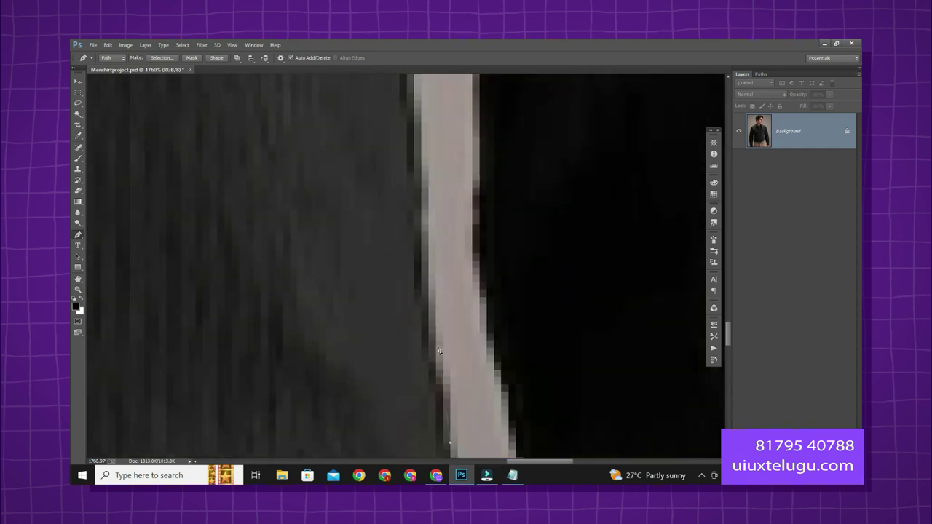
left_click_drag(422, 276, 424, 386)
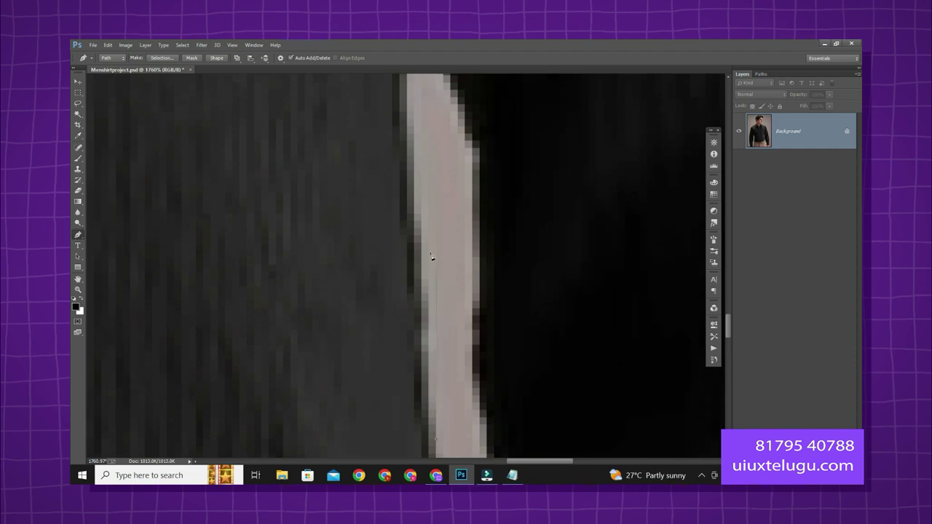
left_click_drag(421, 296, 421, 301)
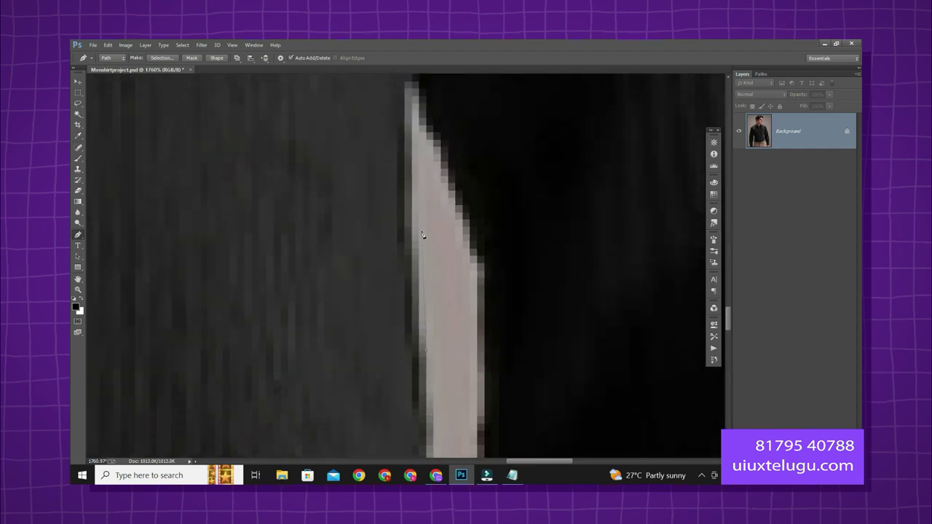
left_click_drag(411, 154, 410, 298)
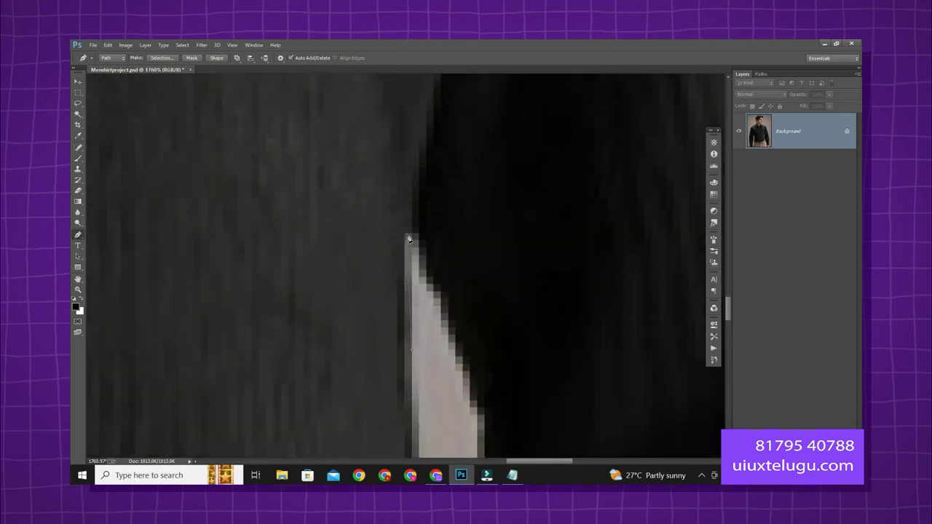
left_click(405, 233)
Step: Turn the path at the gap's peak and trace down the sleeve side to just above waistband level
scroll(434, 289, "down", 5)
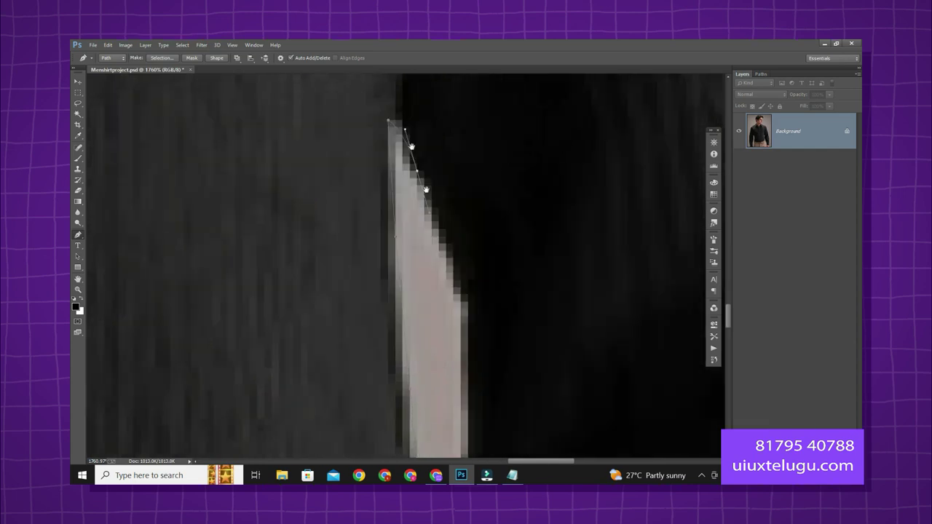
scroll(422, 262, "right", 2)
left_click(417, 374)
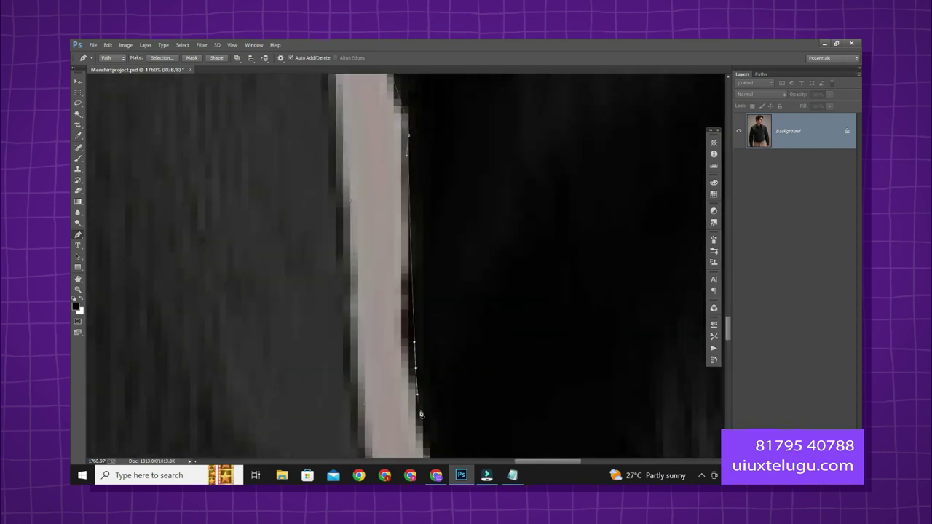
scroll(416, 364, "down", 1)
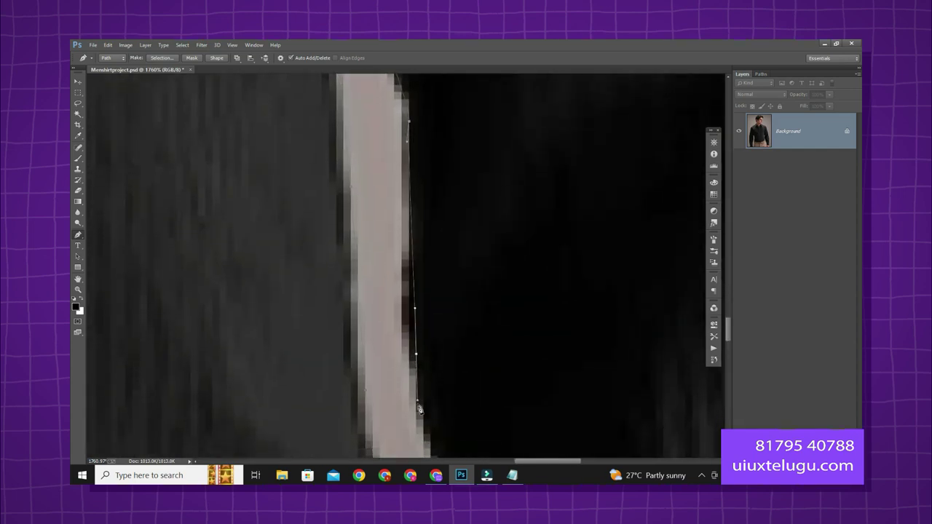
scroll(417, 363, "down", 4)
scroll(416, 362, "right", 2)
left_click(350, 181)
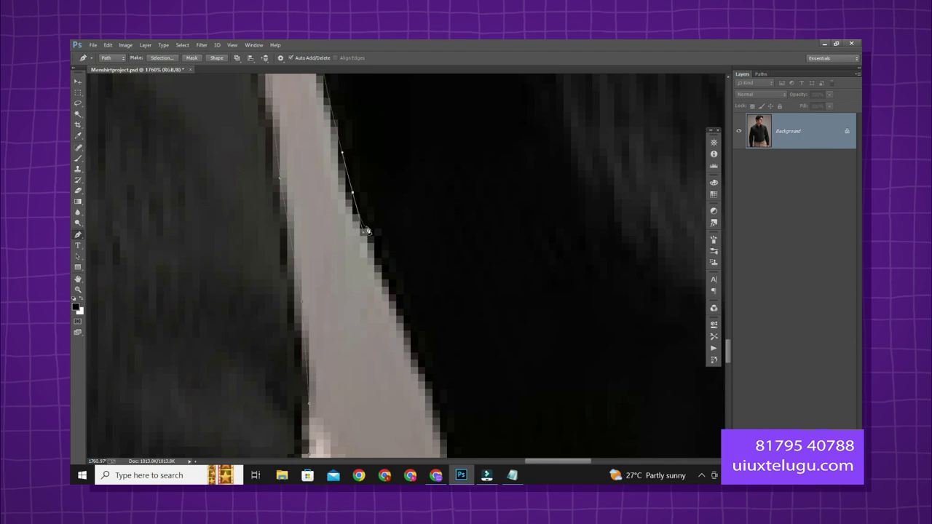
Step: Continue the path down the inner sleeve edge past the waistband towards the cuff, undoing the badly placed anchor point
scroll(361, 226, "down", 4)
scroll(360, 226, "right", 2)
left_click(308, 125)
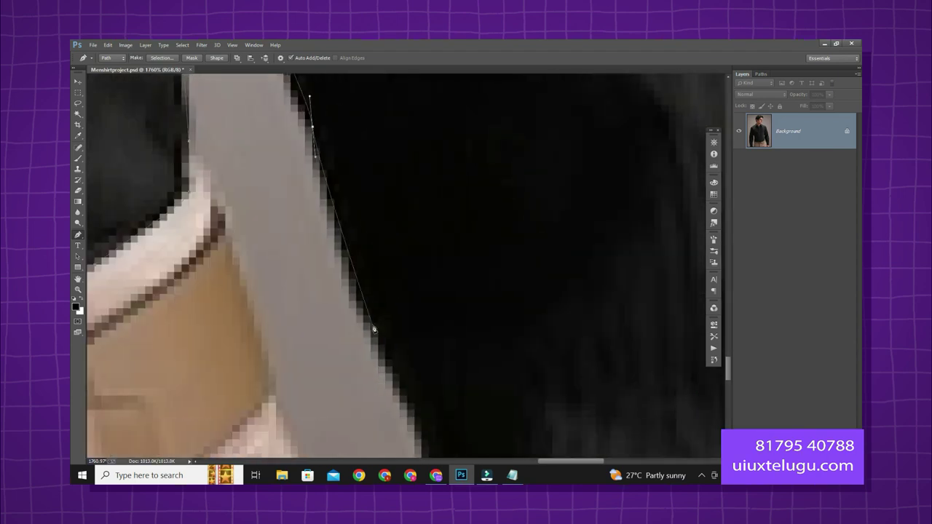
left_click_drag(327, 169, 327, 216)
key("ctrl+z")
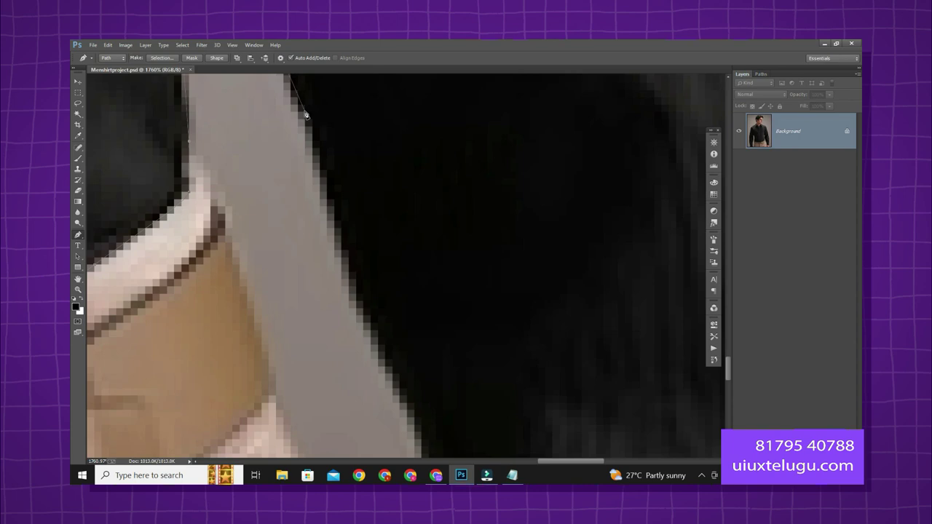
left_click_drag(375, 354, 236, 175)
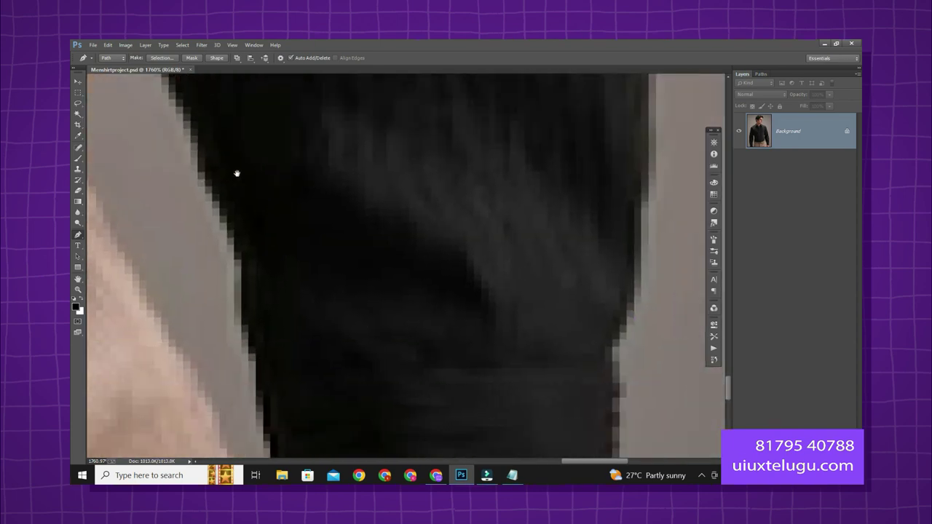
left_click(190, 113)
left_click(202, 176)
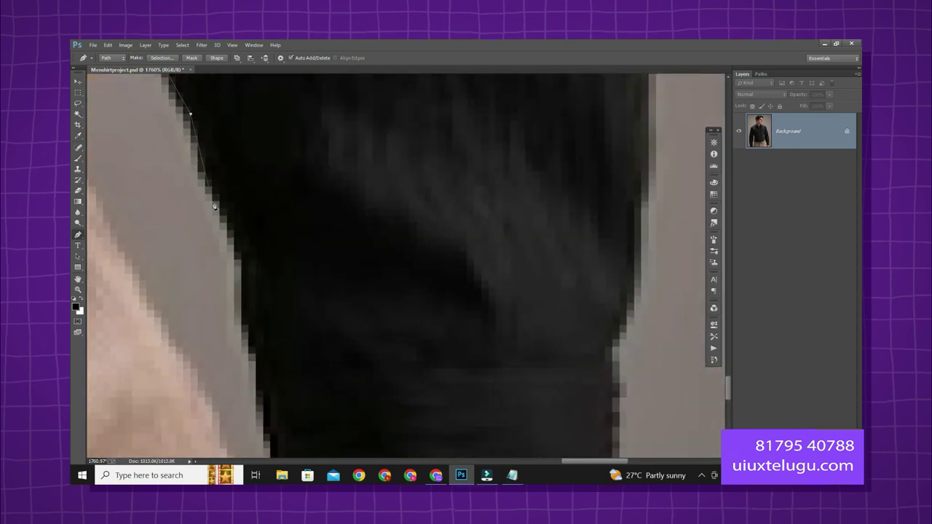
left_click(213, 201)
Step: Trace the cuff's inner edge, round its lower corner and follow the bottom edge above the wrist to the outer corner
left_click_drag(242, 299, 293, 164)
left_click(319, 129)
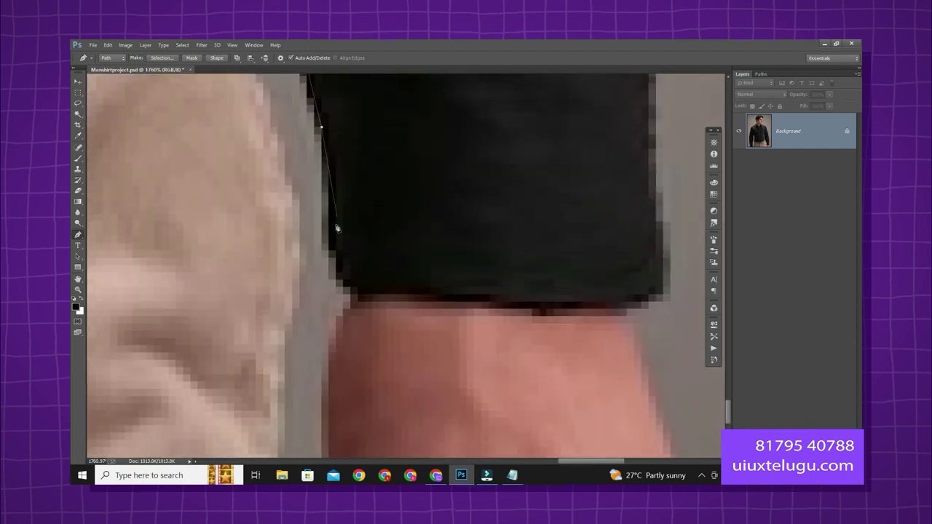
left_click(336, 251)
left_click(361, 299)
left_click_drag(362, 300, 384, 298)
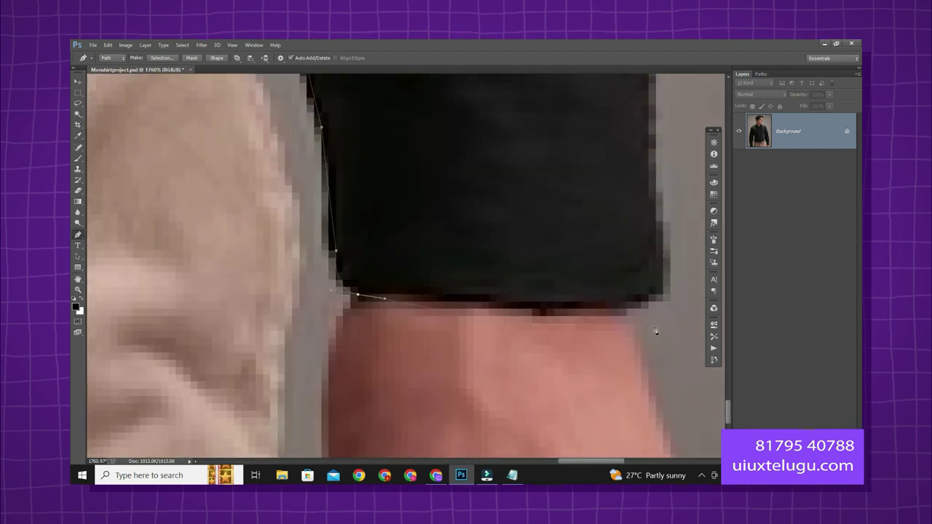
left_click(656, 305)
left_click_drag(664, 299, 604, 385)
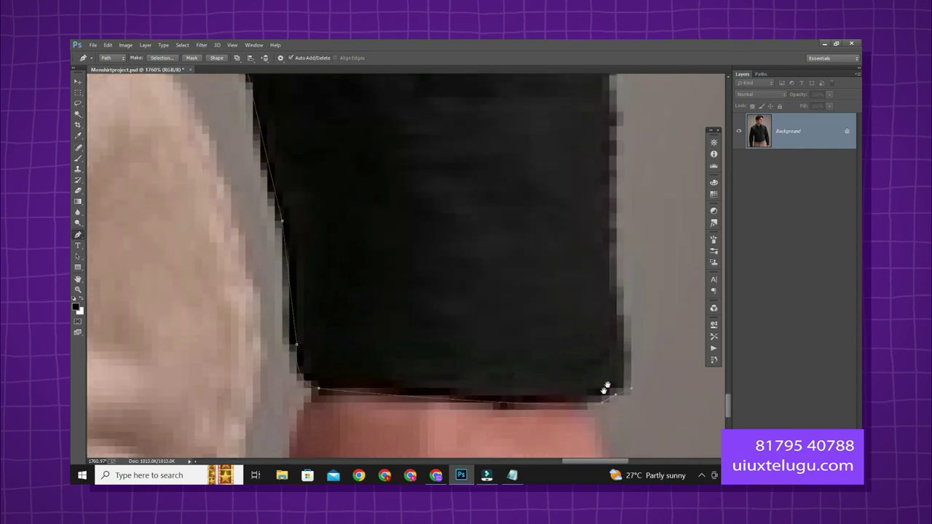
Step: Trace the outer edge of the cuff and follow the forearm sleeve upwards
left_click_drag(597, 292, 546, 409)
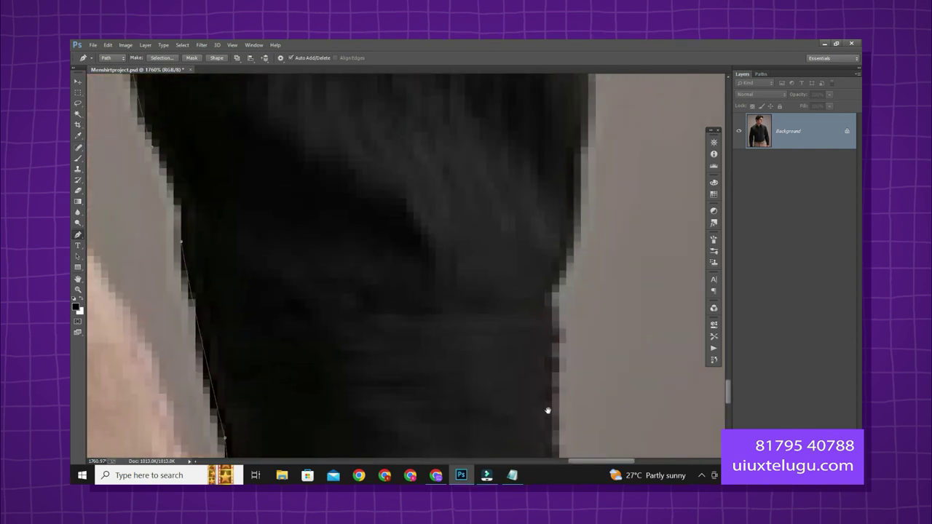
left_click(553, 359)
left_click_drag(579, 167, 538, 290)
left_click_drag(532, 179, 478, 218)
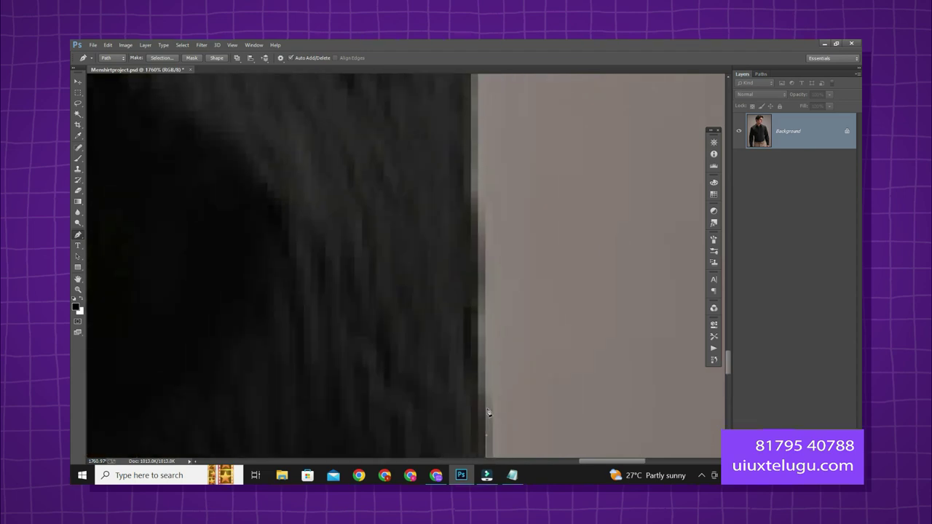
left_click_drag(471, 142, 424, 357)
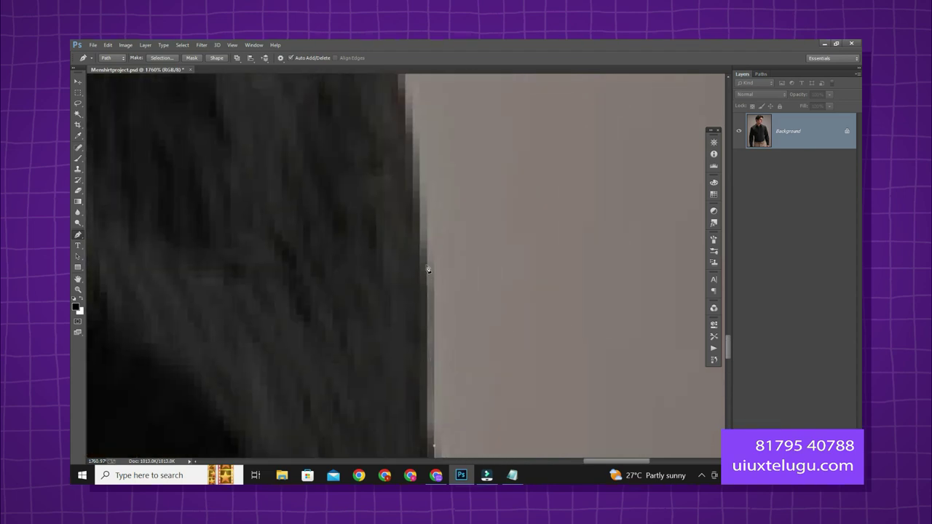
left_click_drag(404, 153, 407, 391)
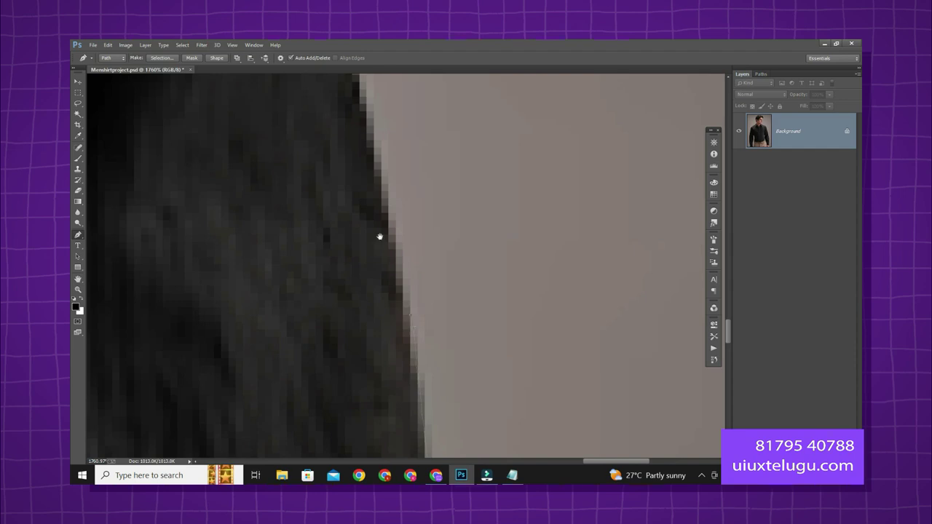
Step: Continue the path up the outer edge of the upper sleeve to just below the shoulder
left_click_drag(379, 237, 396, 358)
left_click_drag(361, 205, 395, 386)
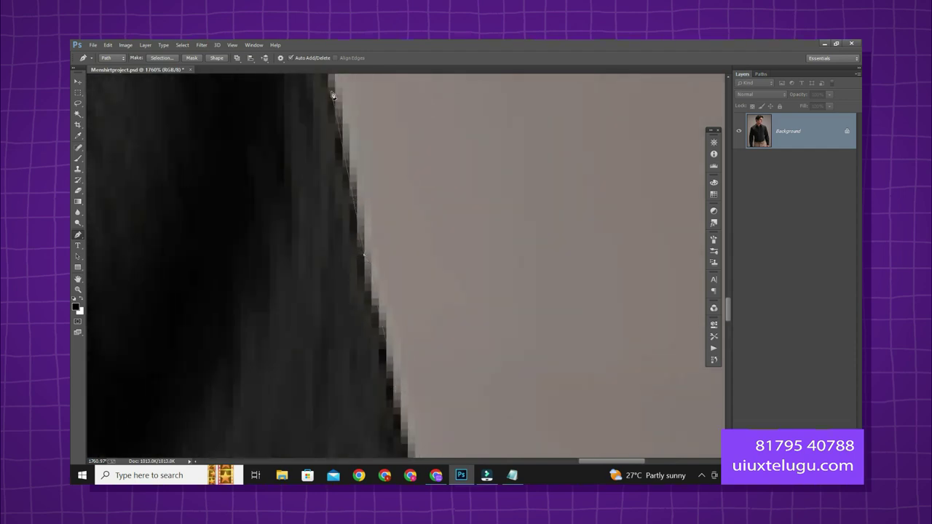
left_click_drag(317, 95, 398, 236)
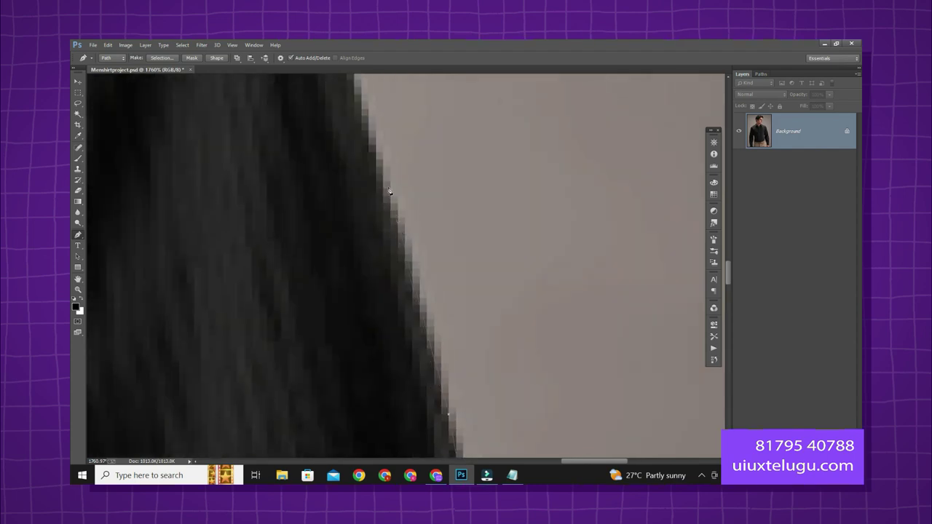
left_click_drag(378, 159, 416, 306)
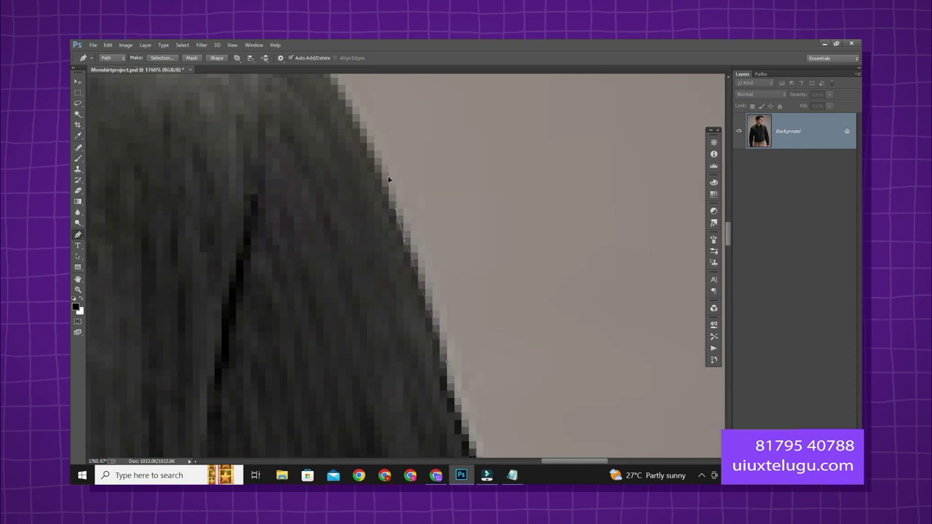
Step: Round the shoulder point and trace the shoulder line up towards the collar
left_click_drag(388, 179, 434, 252)
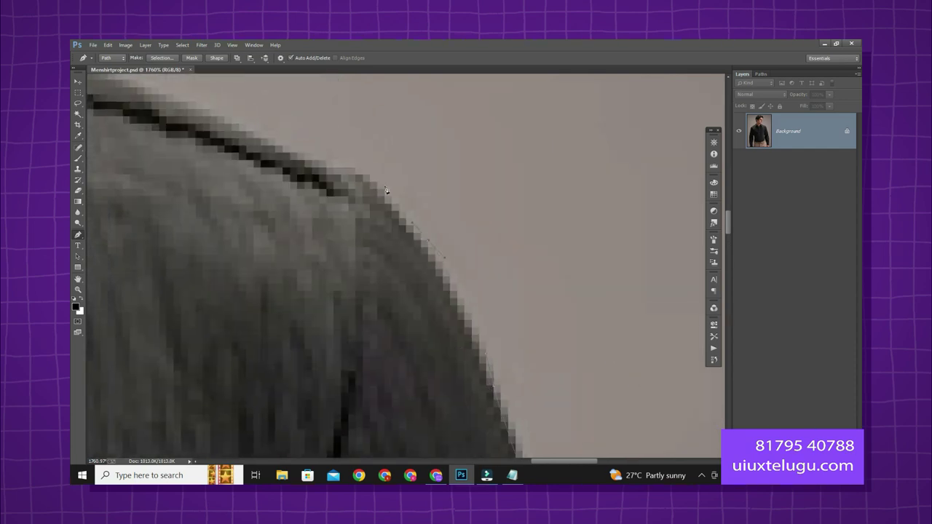
left_click(305, 155)
left_click(241, 139)
left_click_drag(232, 134, 572, 282)
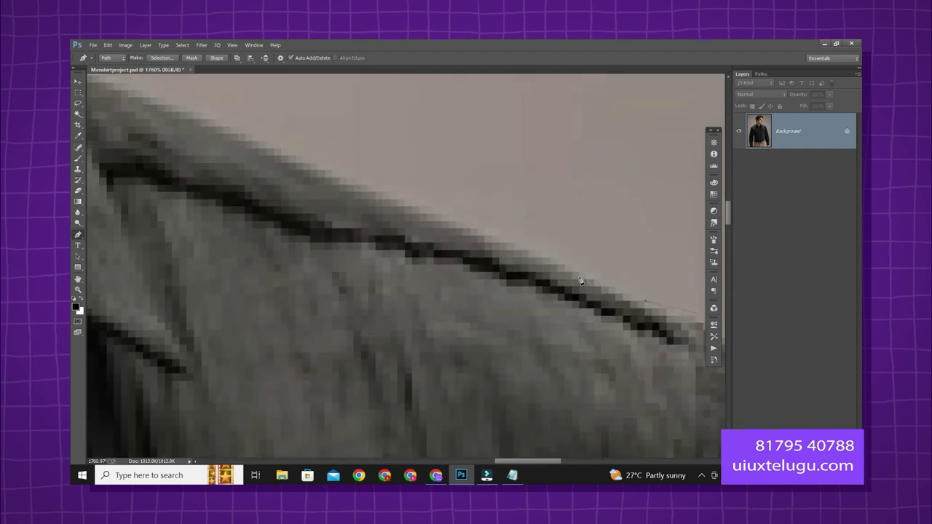
left_click_drag(408, 219, 529, 284)
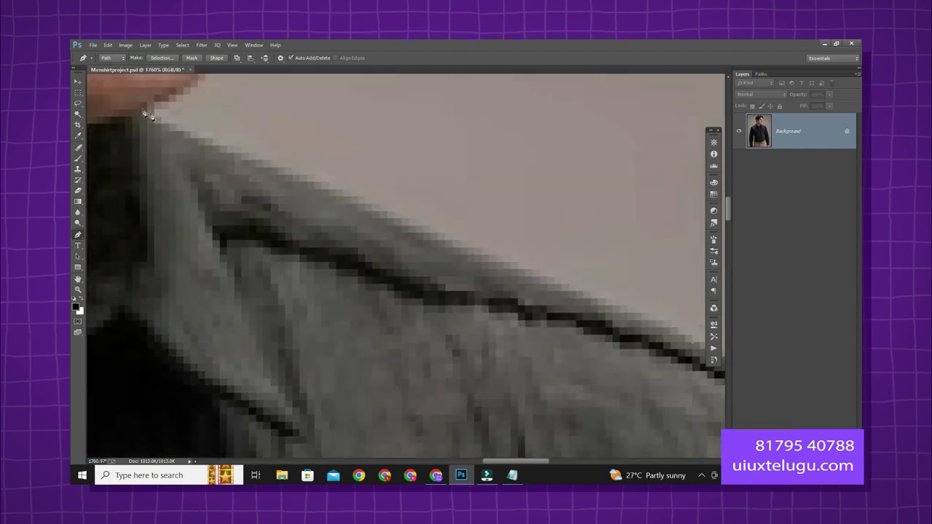
Step: Carry the path over the collar top beneath the chin and down its inner edge past the necklace
left_click_drag(135, 123, 437, 179)
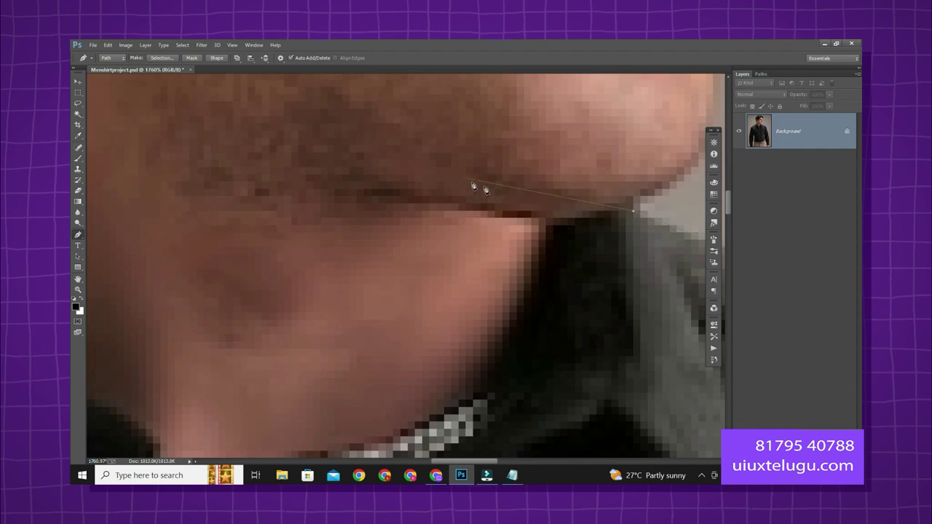
left_click(560, 231)
left_click(537, 328)
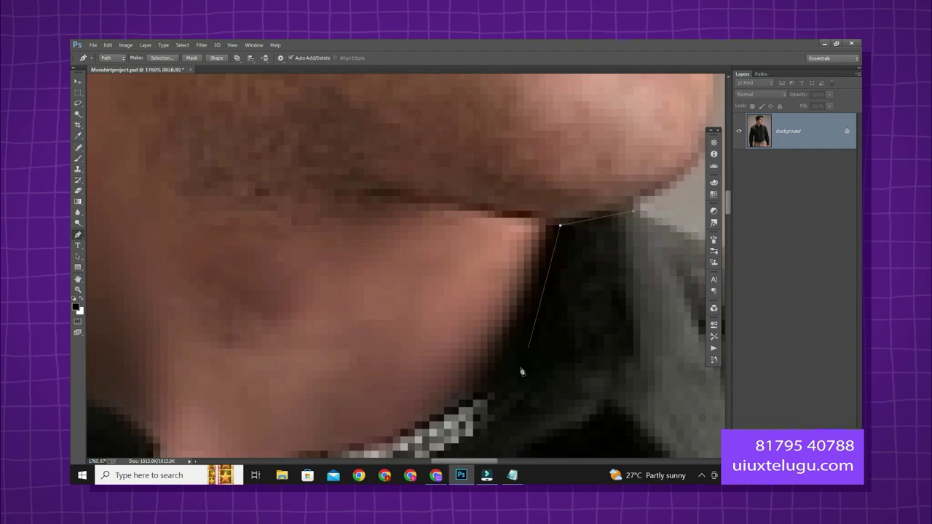
left_click(519, 370)
left_click_drag(516, 413, 522, 171)
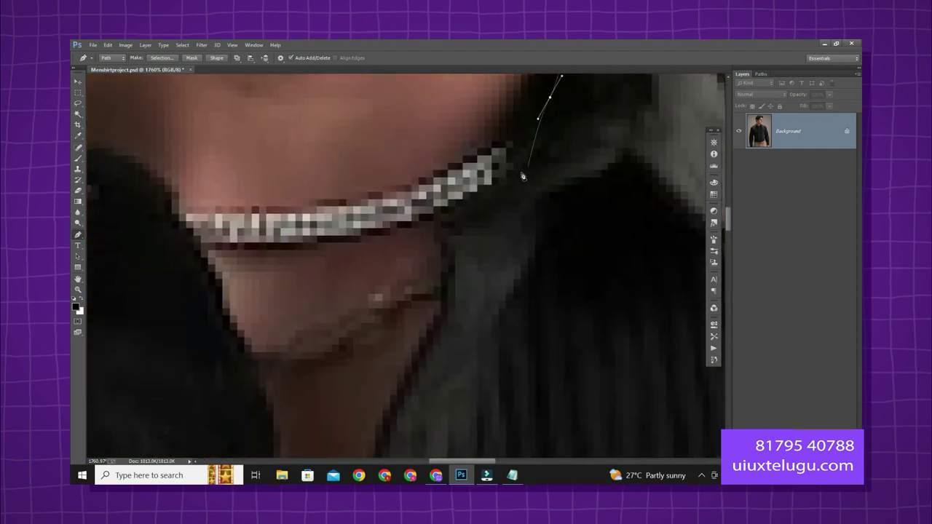
left_click_drag(440, 213, 494, 200)
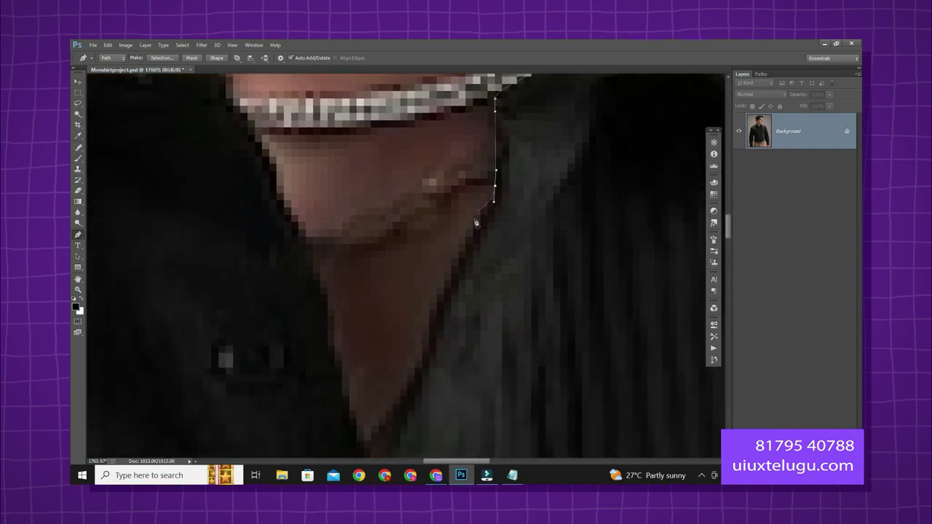
Step: Trace the right side of the open neckline down to the lowest point of the V
left_click(449, 287)
left_click(437, 309)
left_click_drag(424, 331, 546, 197)
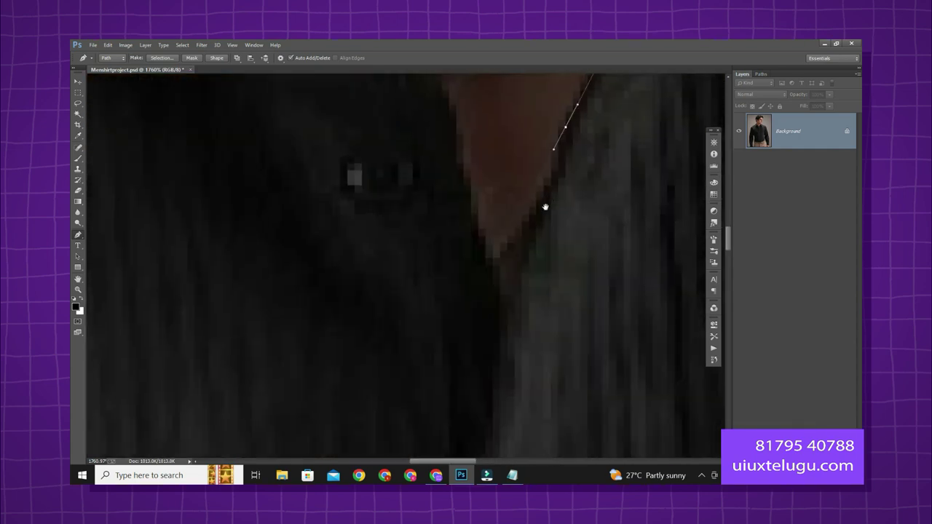
left_click(536, 214)
left_click(499, 263)
left_click(497, 263)
Step: Trace the left side of the neckline from the V's lowest point past the necklace and curve along the placket top to the collar
scroll(496, 263, "down", 4)
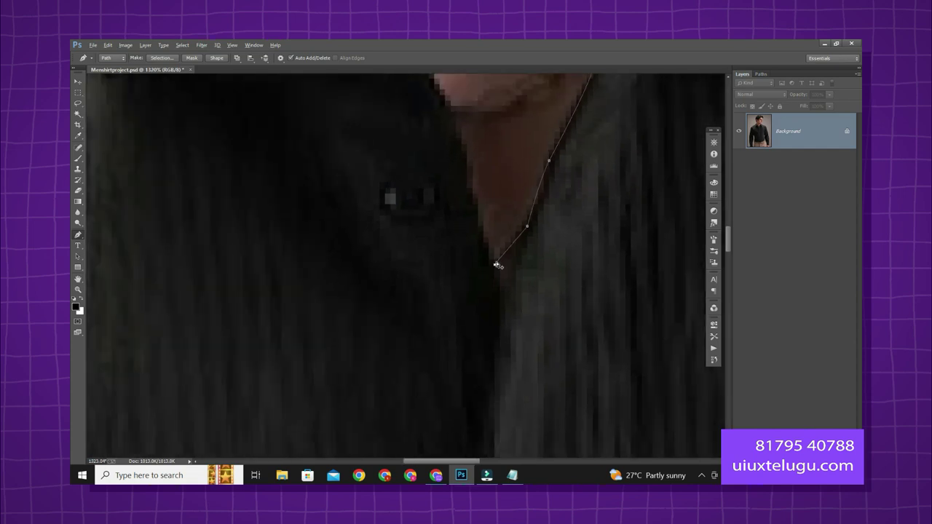
left_click_drag(475, 242, 487, 356)
scroll(487, 310, "up", 2)
left_click(487, 284)
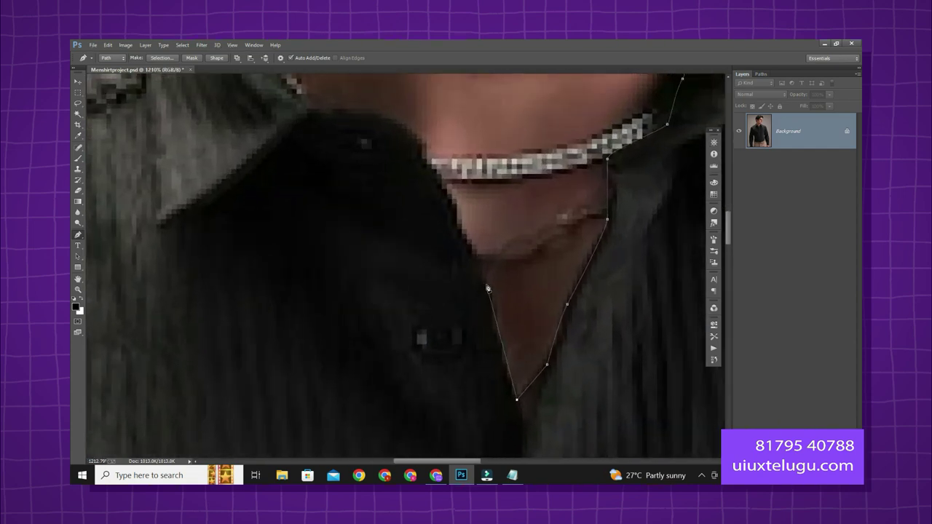
scroll(478, 255, "up", 3)
scroll(478, 262, "left", 2)
left_click(476, 266)
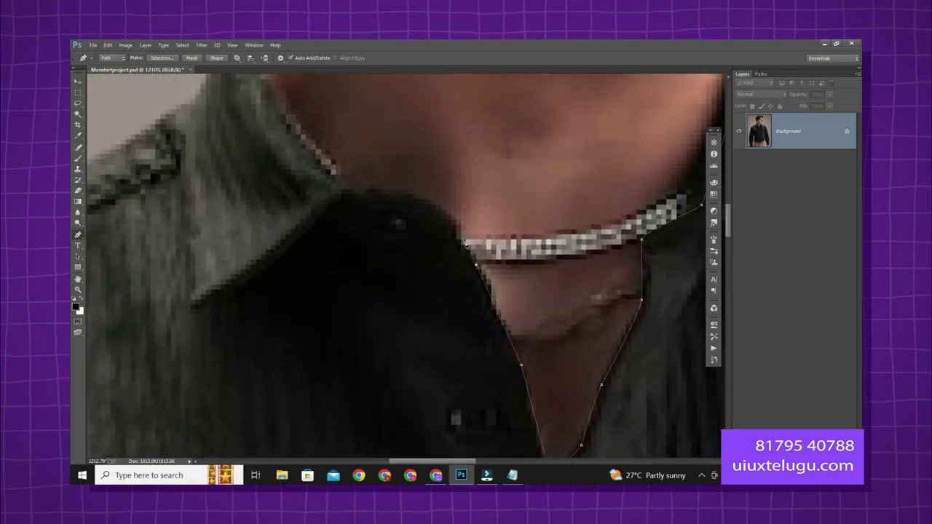
left_click_drag(434, 201, 260, 191)
left_click(342, 189)
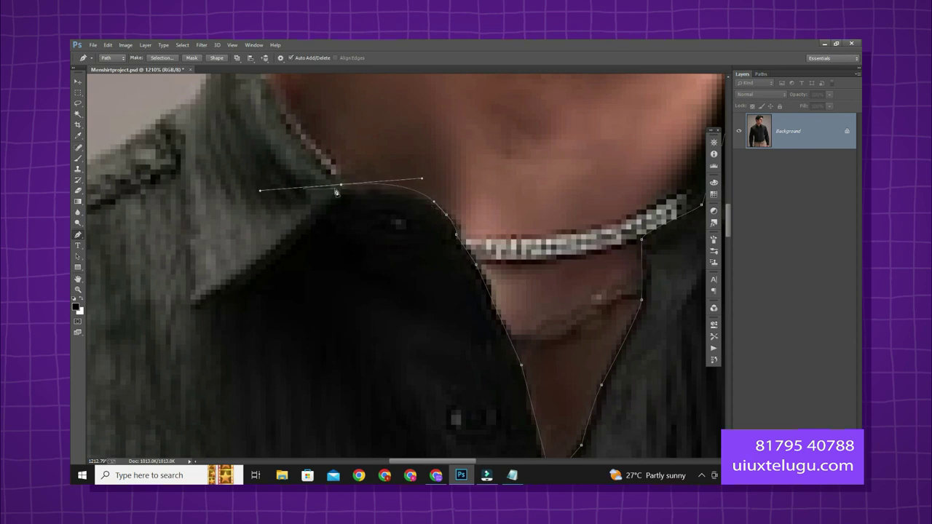
Step: Trace the left side of the collar up its inner edge to the tip and down its outer edge
left_click_drag(343, 189, 478, 306)
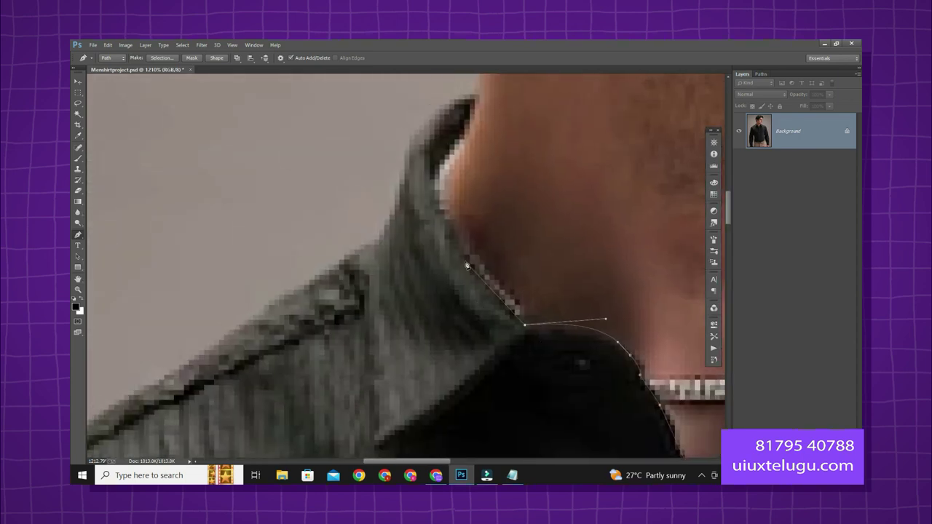
left_click_drag(463, 259, 449, 227)
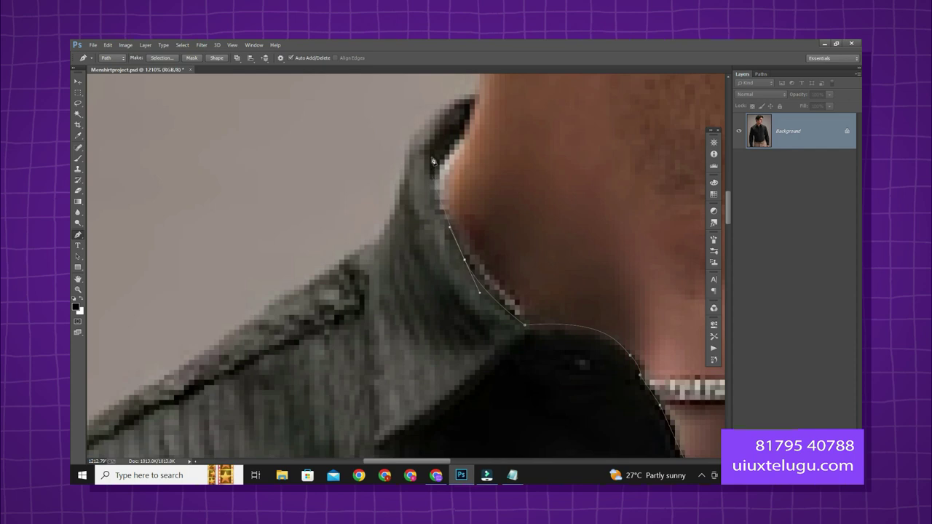
left_click_drag(433, 160, 473, 99)
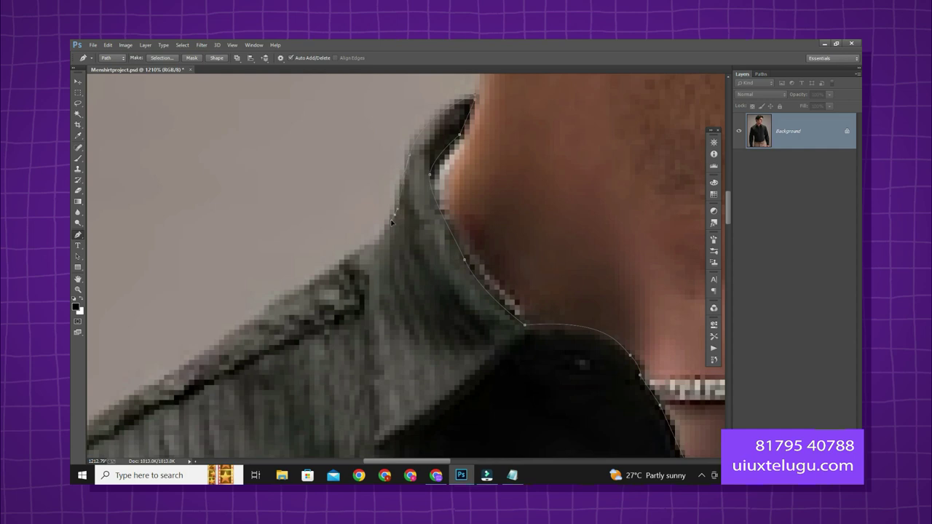
Step: Continue the path from the collar base down the left shoulder line to the sleeve seam
left_click_drag(350, 267, 585, 182)
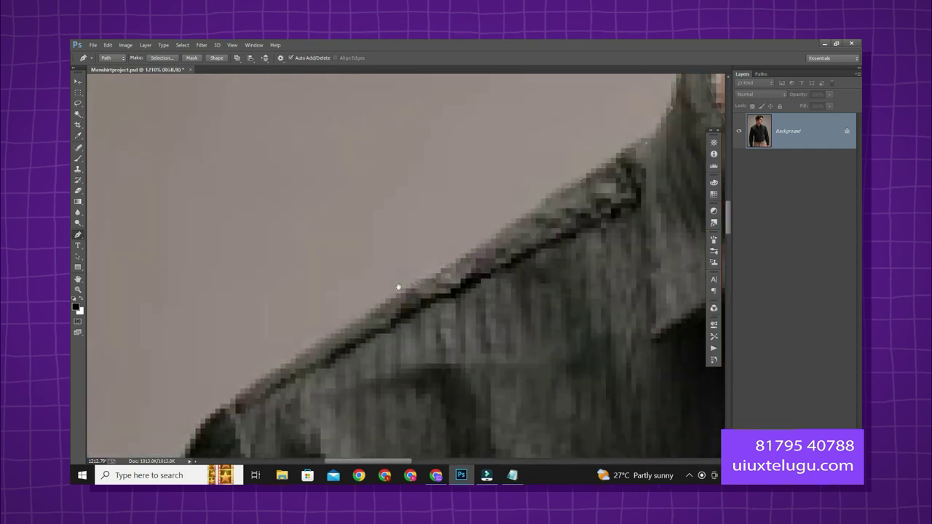
left_click_drag(399, 287, 504, 193)
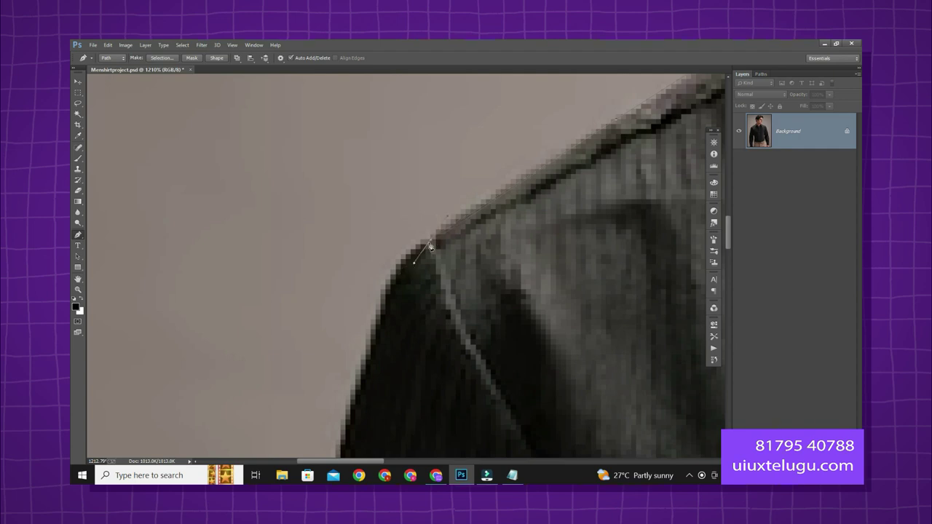
left_click(432, 241)
left_click_drag(474, 337, 458, 181)
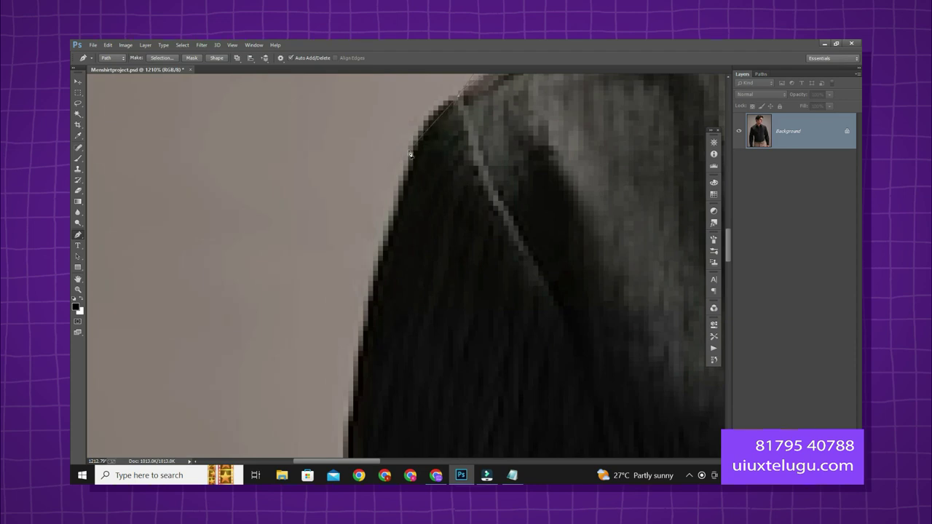
Step: Round the left shoulder with the path and trace the outer edge of the upper sleeve
left_click(413, 156)
left_click(394, 211)
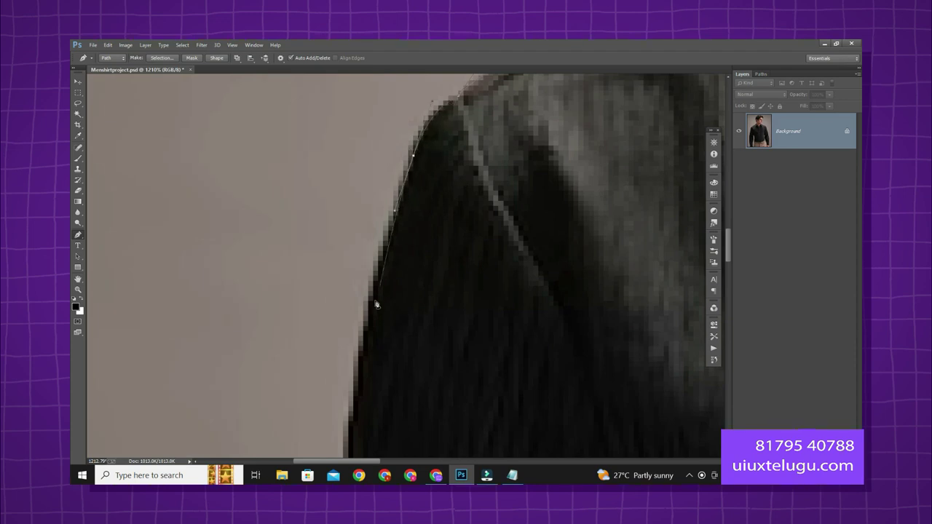
left_click(367, 320)
left_click_drag(368, 321, 398, 118)
left_click(393, 170)
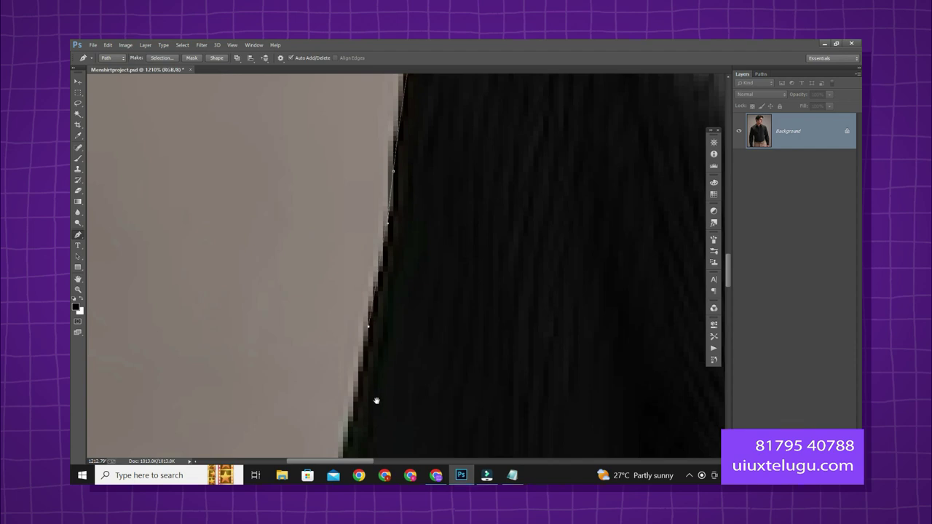
scroll(386, 349, "left", 2)
left_click(373, 330)
Step: Carry the path down the outer edge of the left sleeve along the straight stretch towards the elbow
left_click_drag(372, 393, 425, 214)
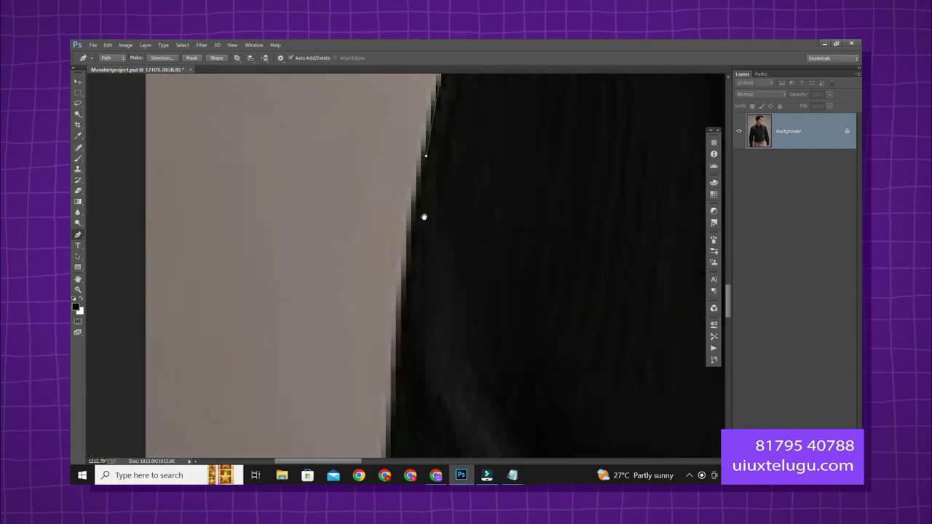
left_click(415, 207)
left_click(410, 247)
left_click_drag(413, 378, 493, 158)
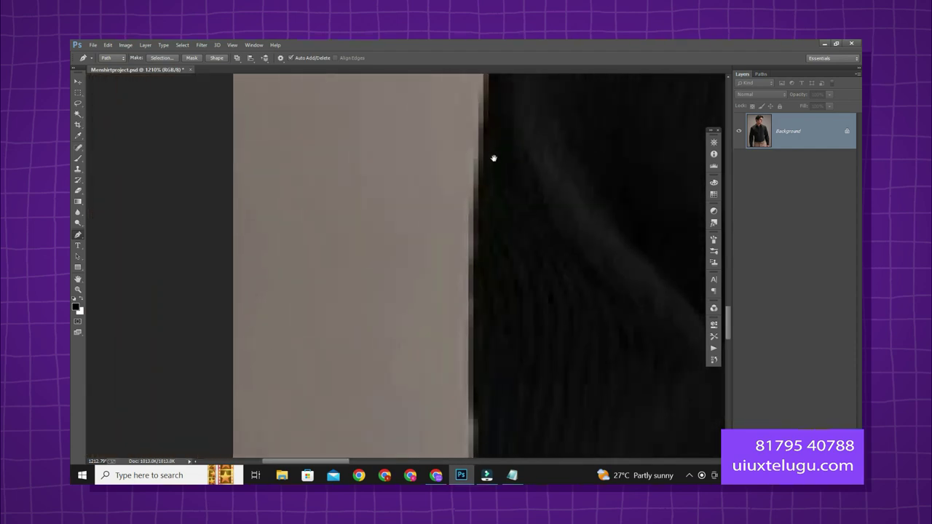
left_click(476, 247)
left_click_drag(468, 323, 487, 223)
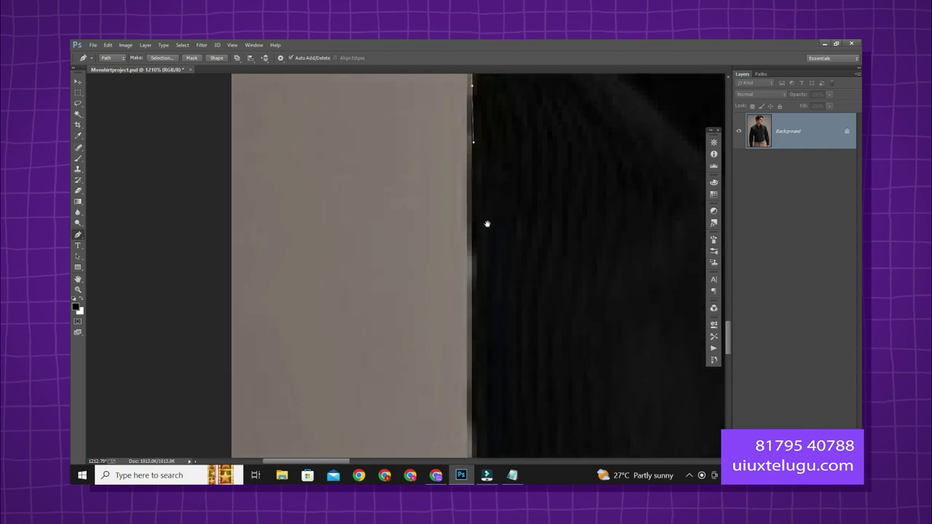
Step: Trace the small notch in the left sleeve's outer edge around the elbow with closely spaced anchor points
left_click_drag(487, 384, 487, 237)
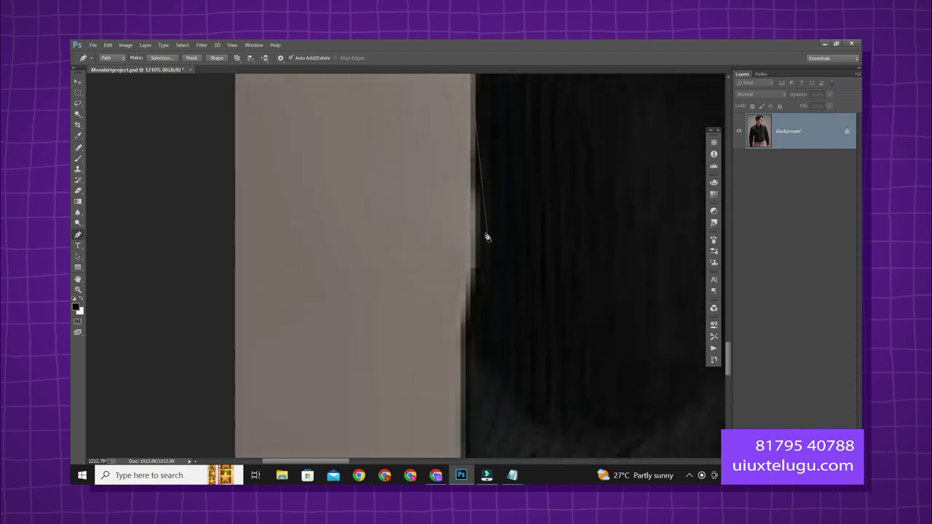
left_click(476, 233)
left_click(475, 278)
left_click(461, 348)
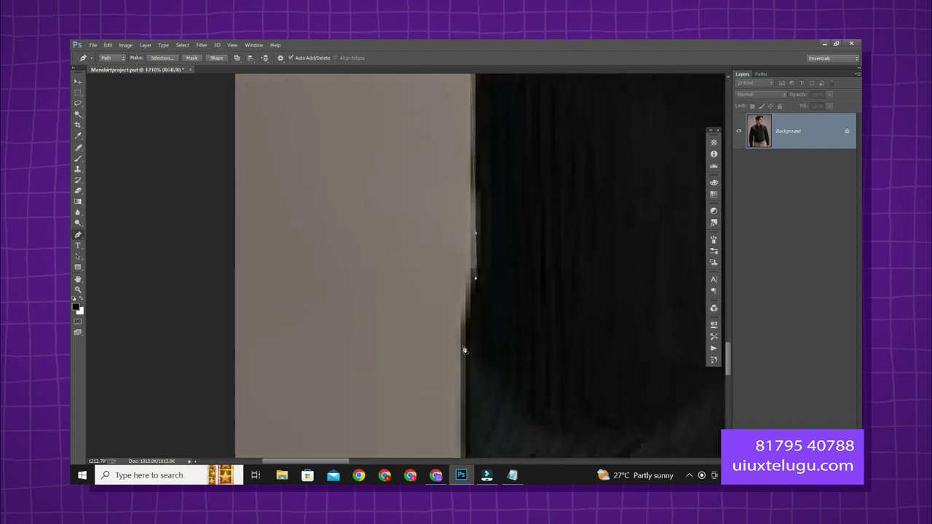
left_click(463, 370)
Step: Follow the left forearm's outer edge with the path where the sleeve slants inward below the elbow
left_click_drag(466, 392, 467, 271)
left_click(470, 270)
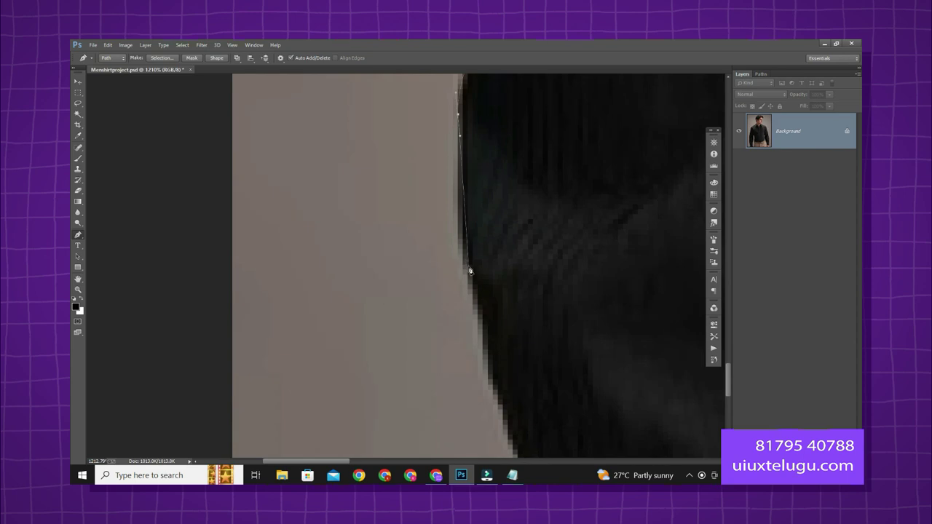
left_click(478, 310)
left_click_drag(490, 346, 351, 172)
left_click(356, 201)
left_click(361, 220)
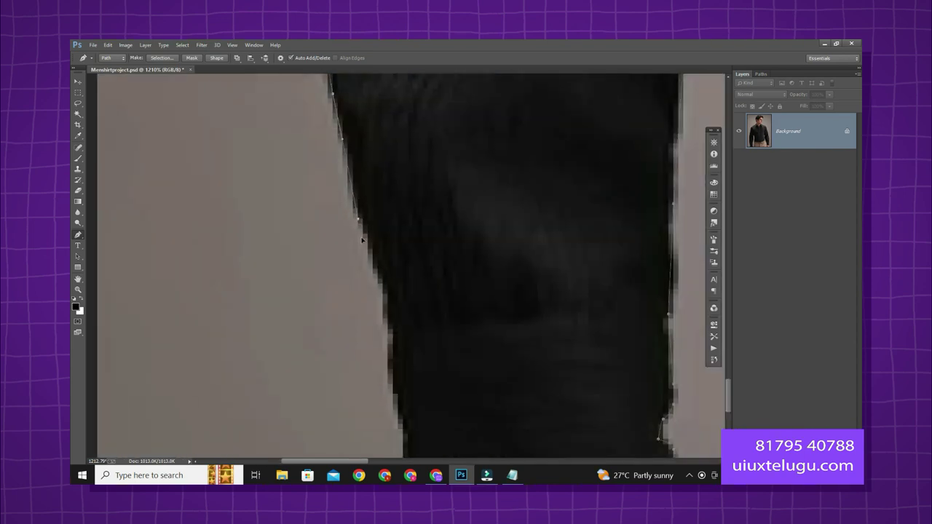
left_click(365, 238)
Step: Trace the outer edge of the left cuff down towards the photo's lower border
left_click_drag(386, 300, 371, 179)
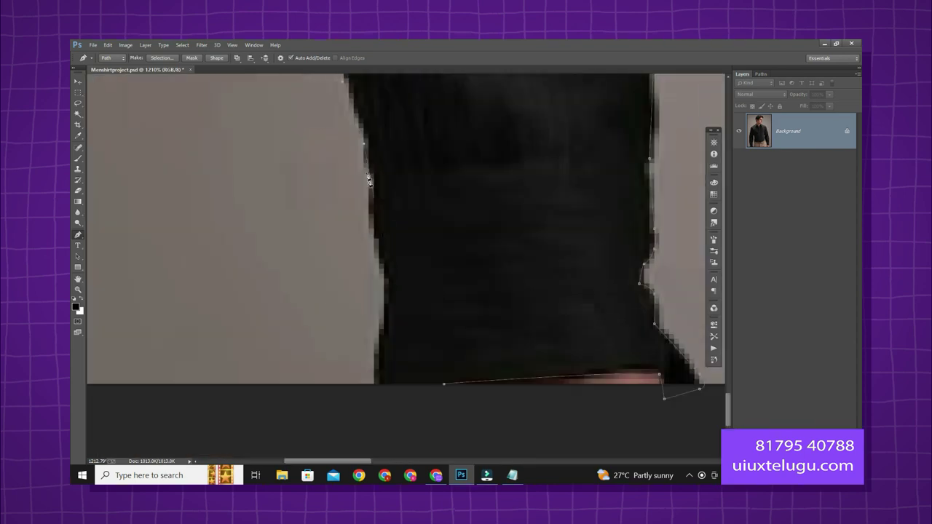
left_click(375, 235)
left_click(380, 261)
left_click(384, 282)
Step: Extend the path below the photo's lower border under the cuff and convert the shirt path into a selection
left_click_drag(379, 408, 388, 426)
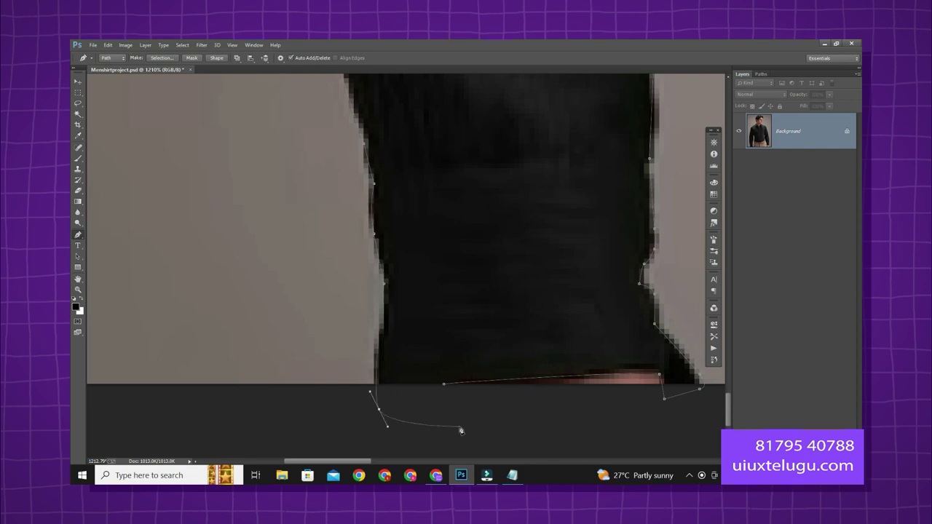
left_click(459, 424)
key("ctrl+0")
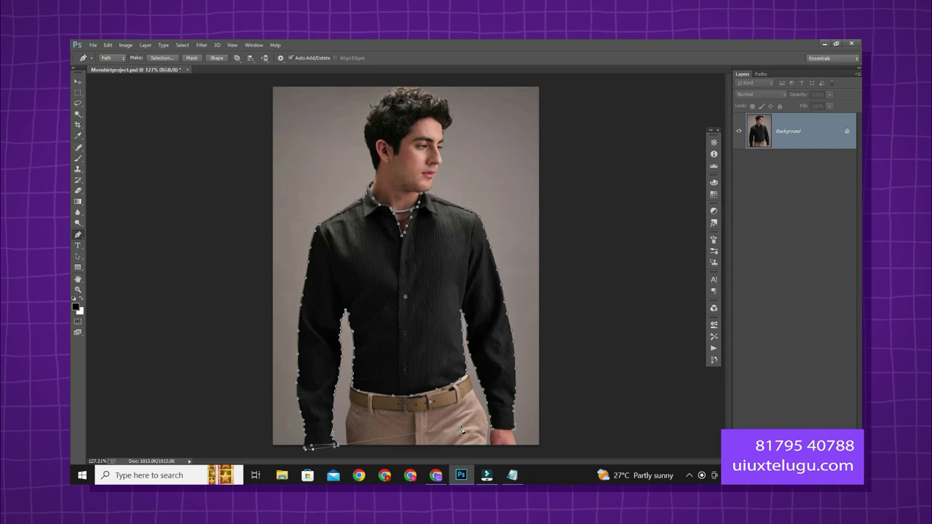
key("ctrl+Return")
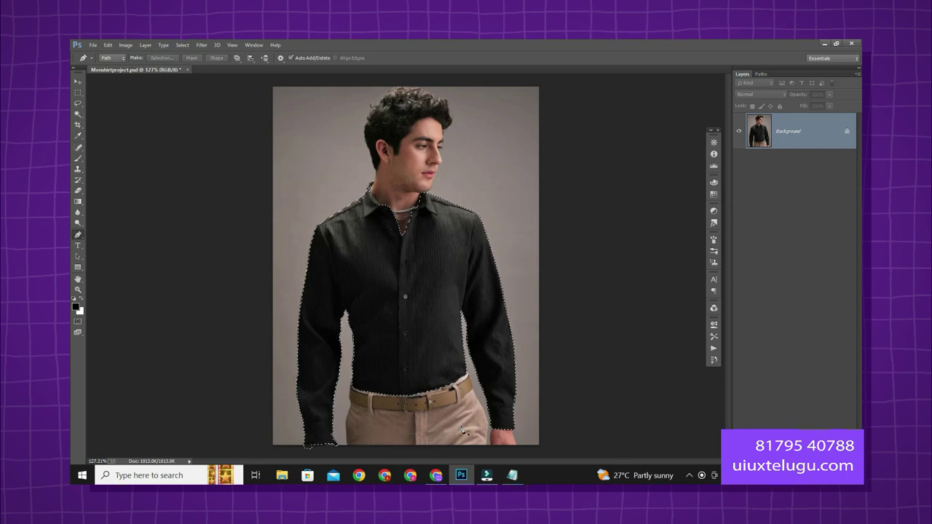
Step: Feather the shirt selection by 0.5 pixels and copy the shirt onto its own layer, checking it without the background
key("shift+F6")
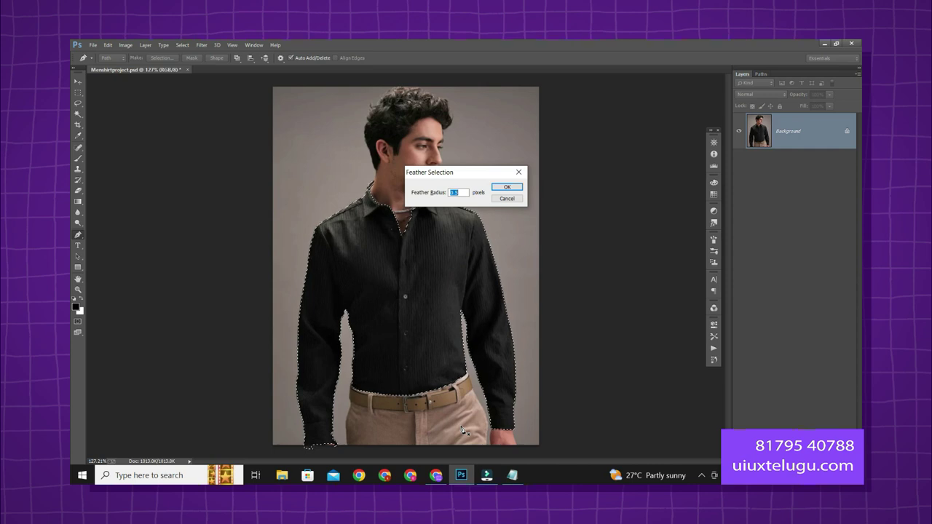
key("Return")
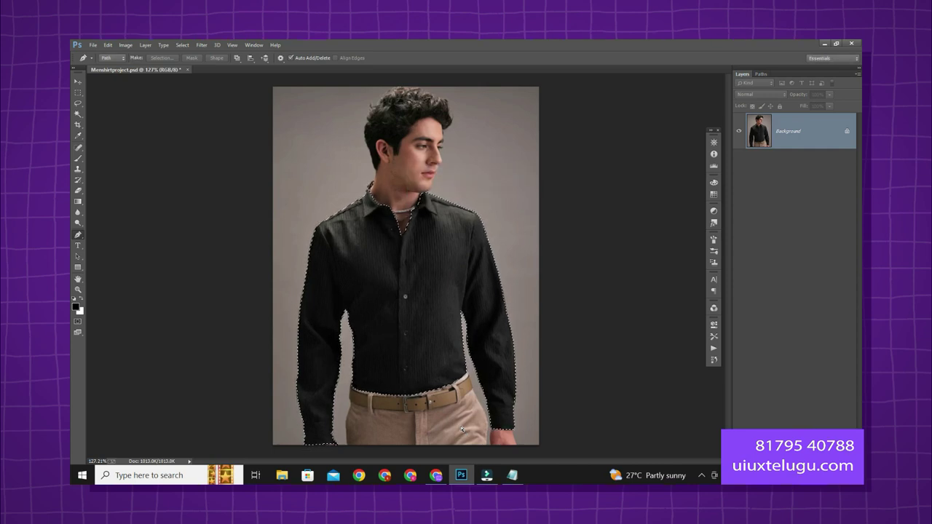
key("ctrl+j")
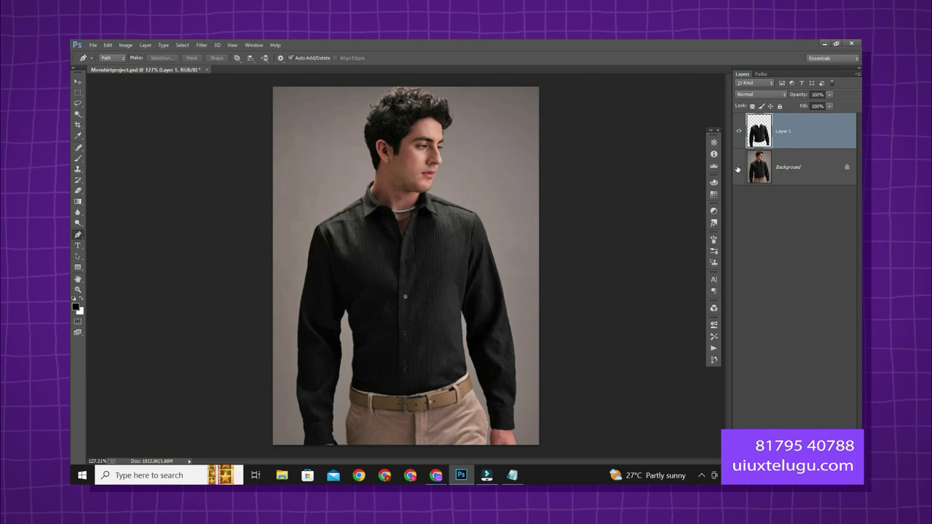
left_click(738, 168)
left_click(738, 167)
left_click(719, 132)
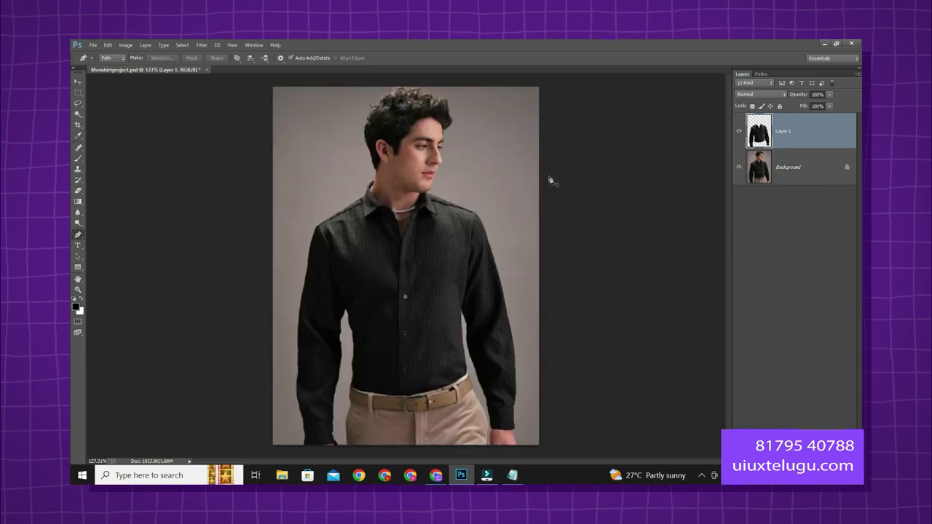
Step: Try a short path segment along the outer edge of the right shoulder and delete it
scroll(498, 192, "up", 5)
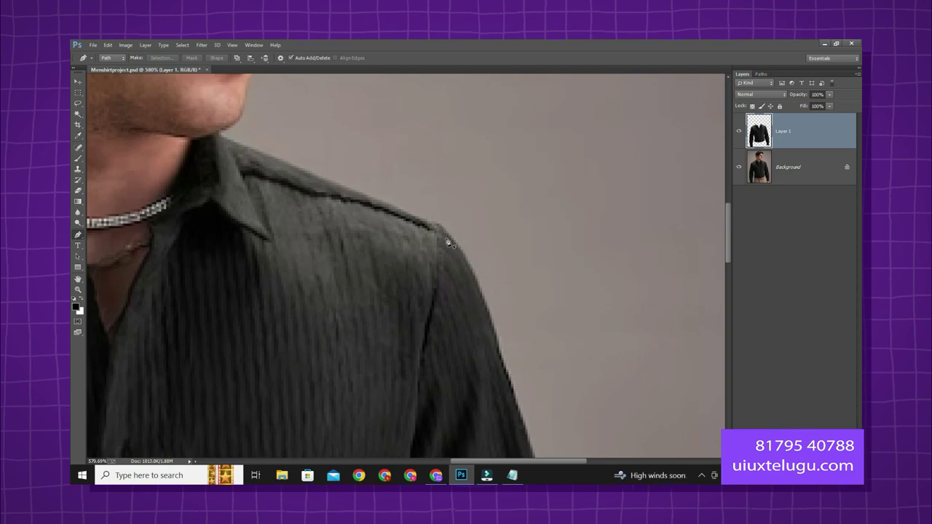
scroll(448, 241, "up", 6)
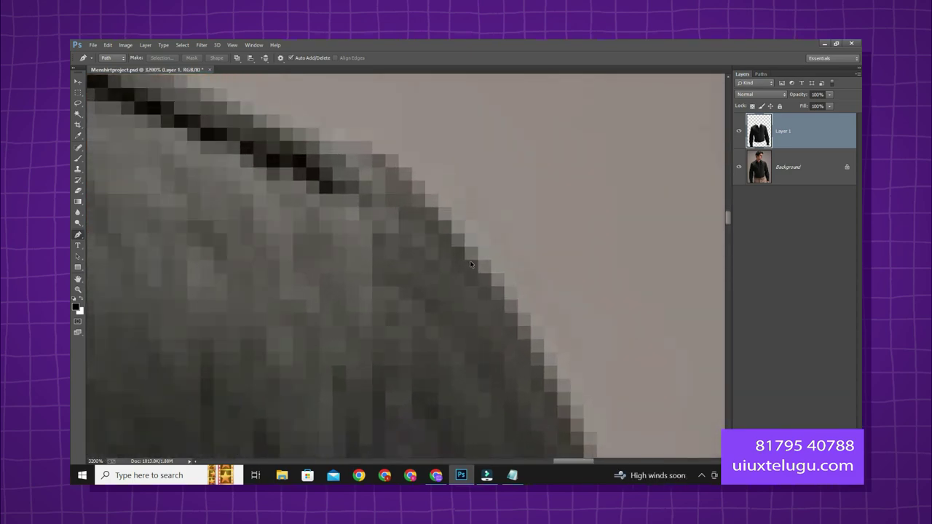
left_click(438, 234)
left_click(518, 327)
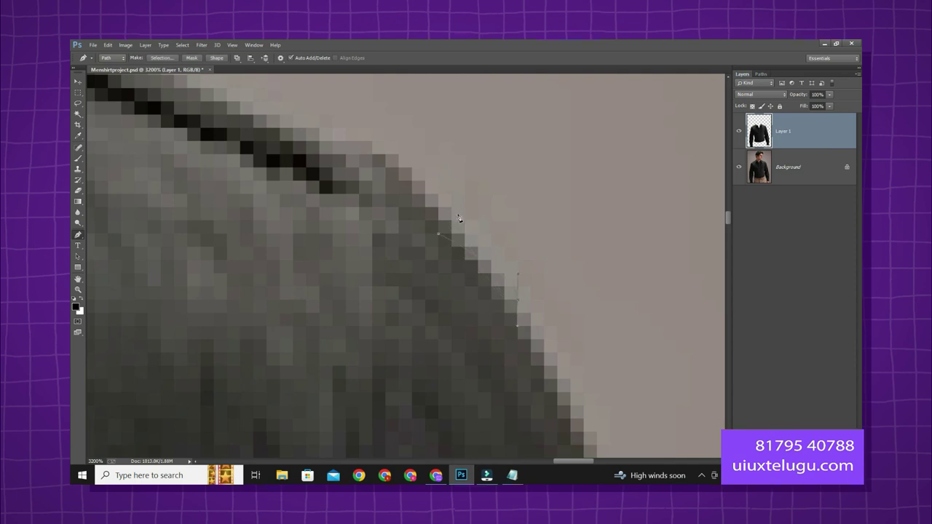
key("Delete")
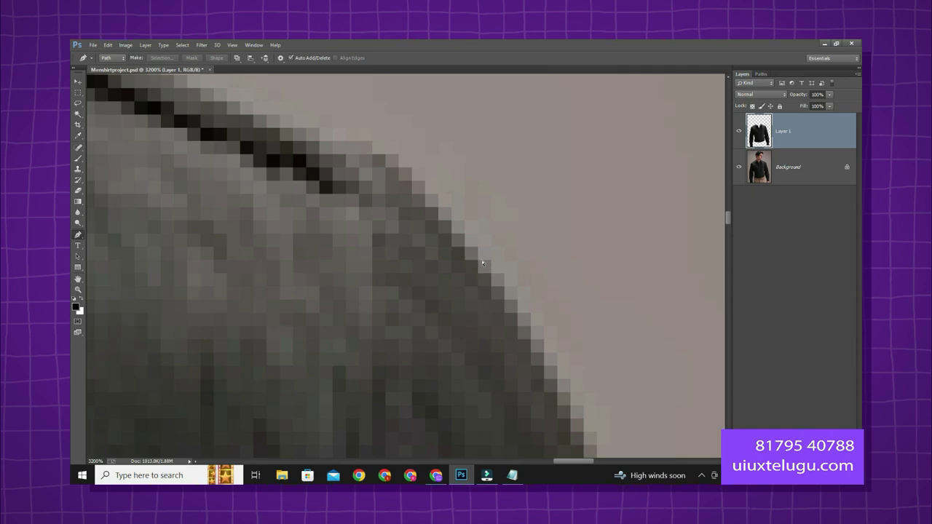
key("ctrl+0")
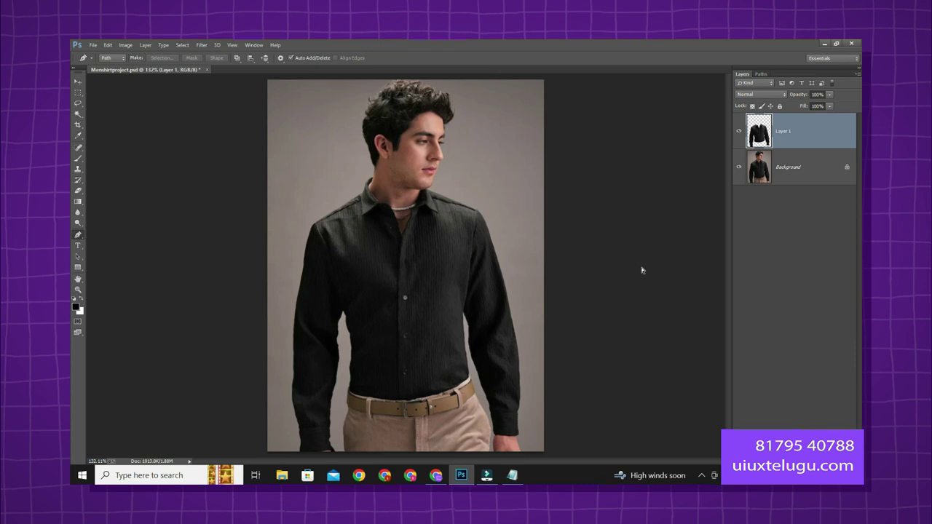
key("ctrl+b")
left_click_drag(462, 191, 440, 194)
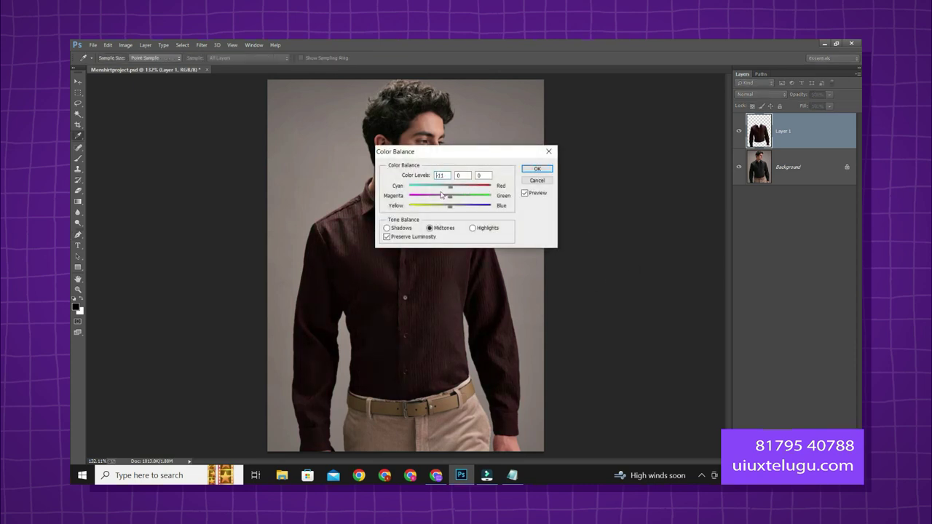
left_click(537, 180)
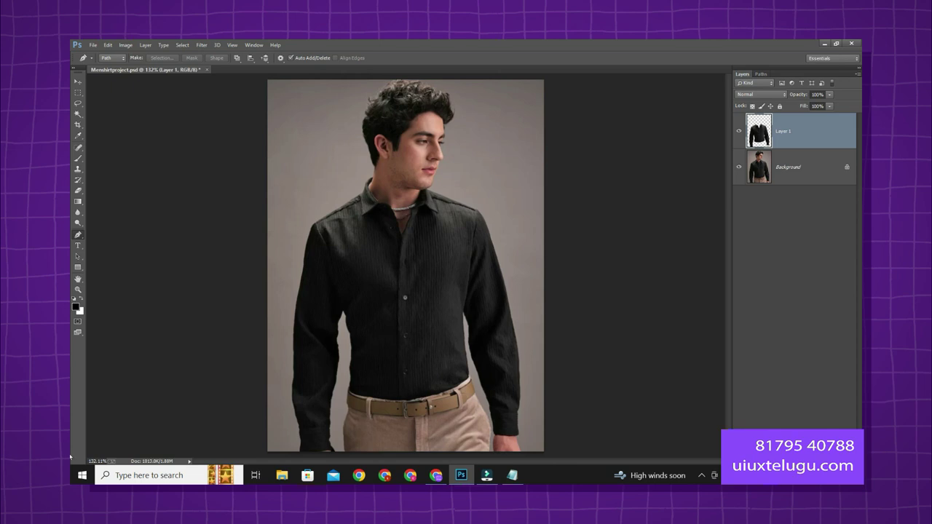
left_click(796, 456)
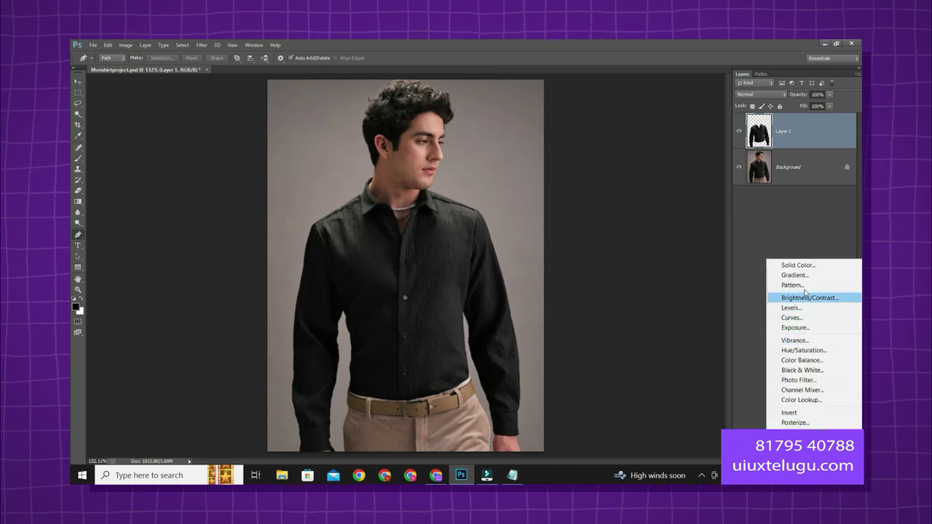
left_click(797, 265)
left_click(391, 223)
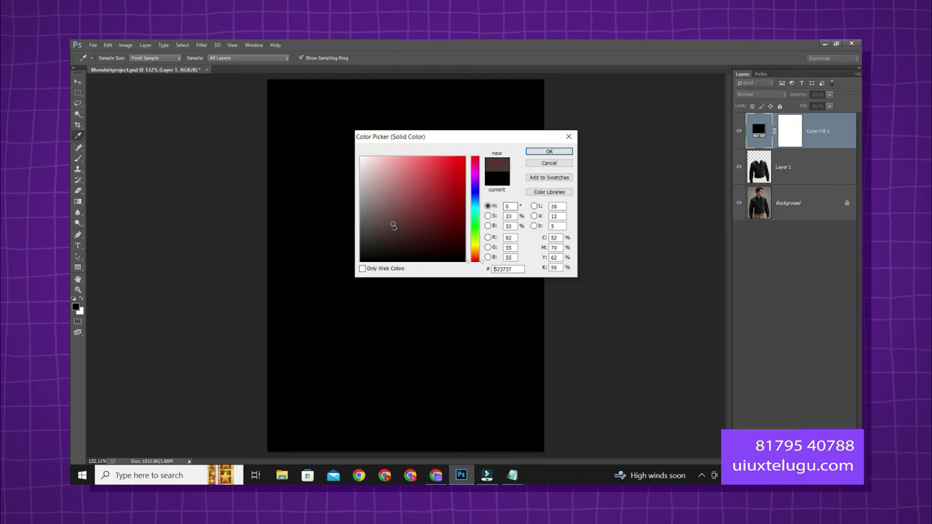
left_click(426, 194)
left_click(549, 163)
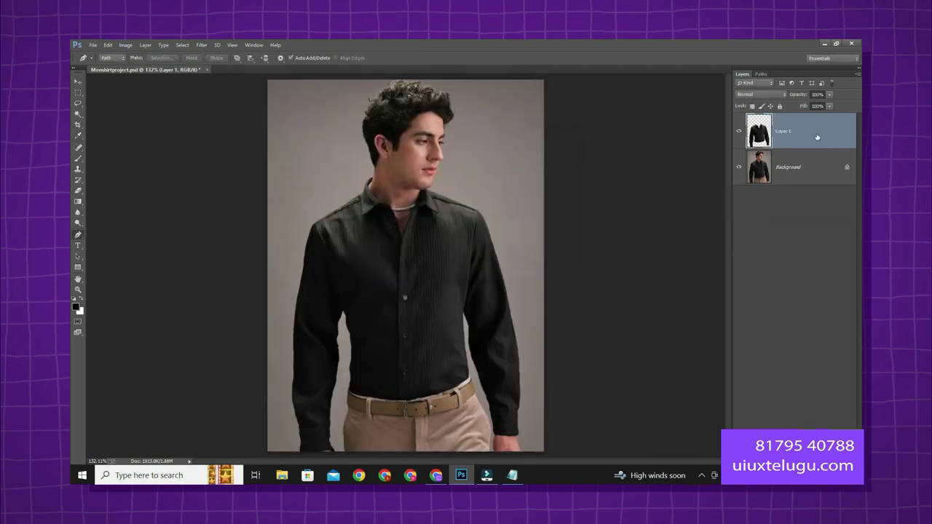
Step: Add a blank layer above the shirt layer and fill it with the white background colour
left_click(822, 456)
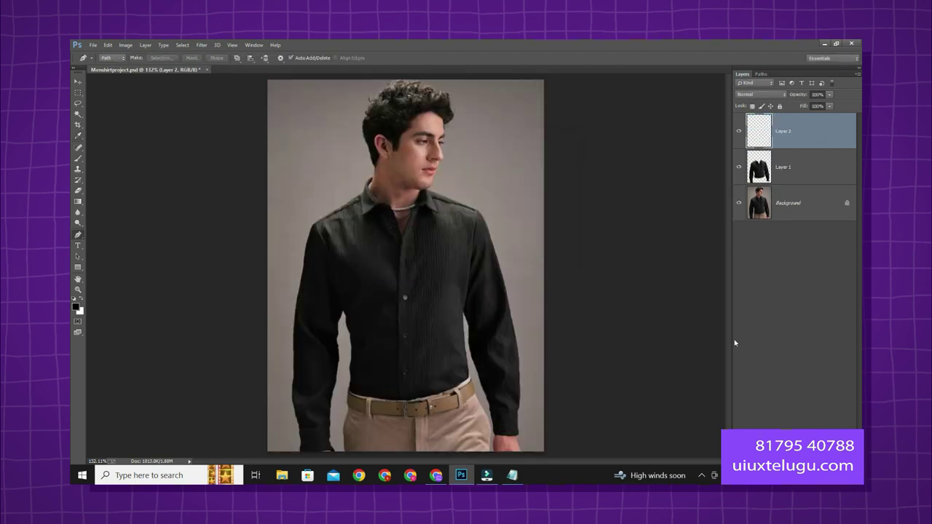
key("ctrl+BackSpace")
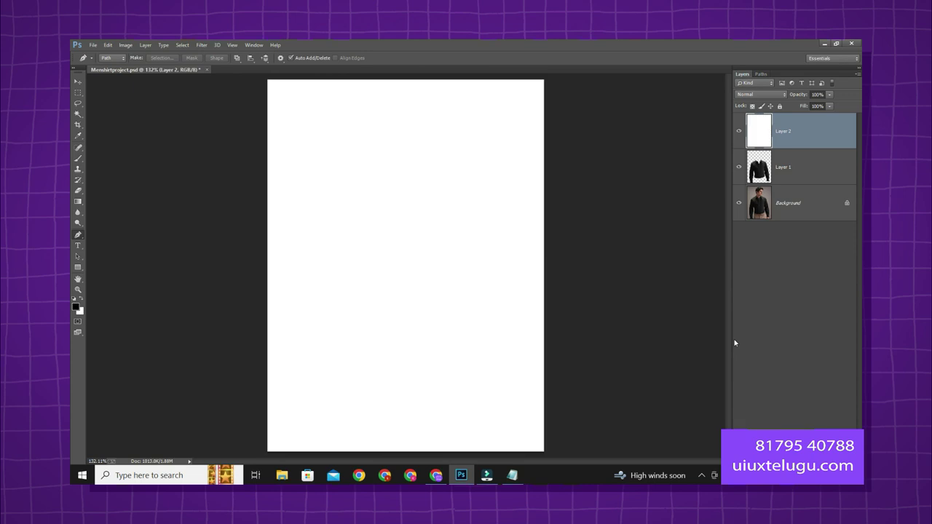
Step: Clip the white layer to the shirt layer, lower its opacity to 49% and set its blend mode to Linear Light
right_click(821, 131)
left_click(657, 227)
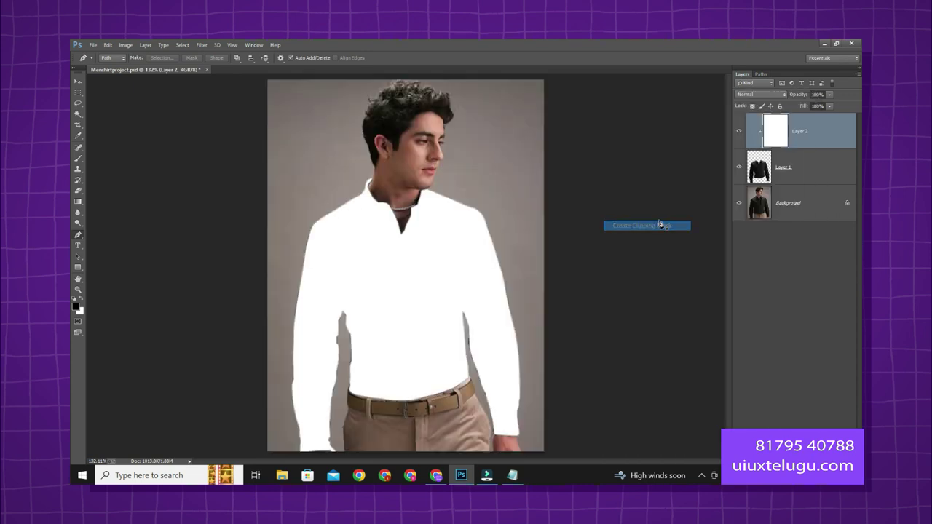
key("Return")
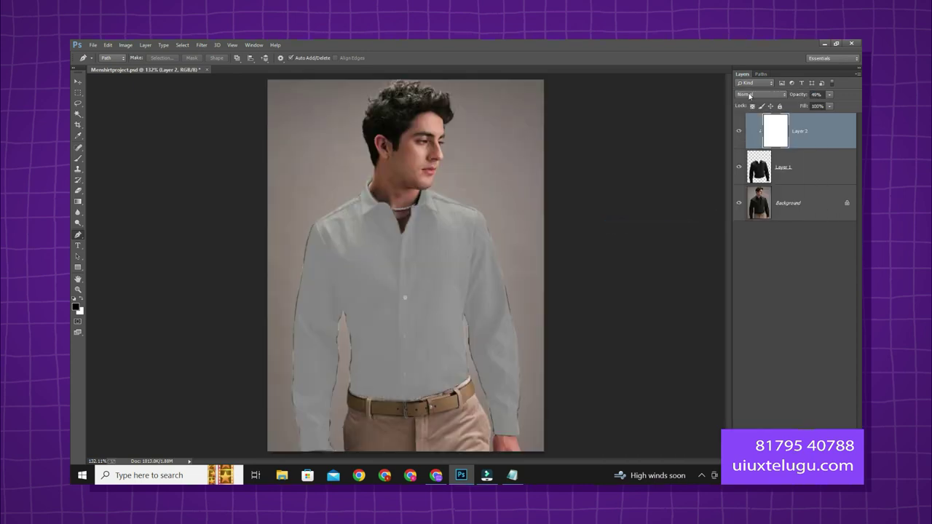
left_click(754, 96)
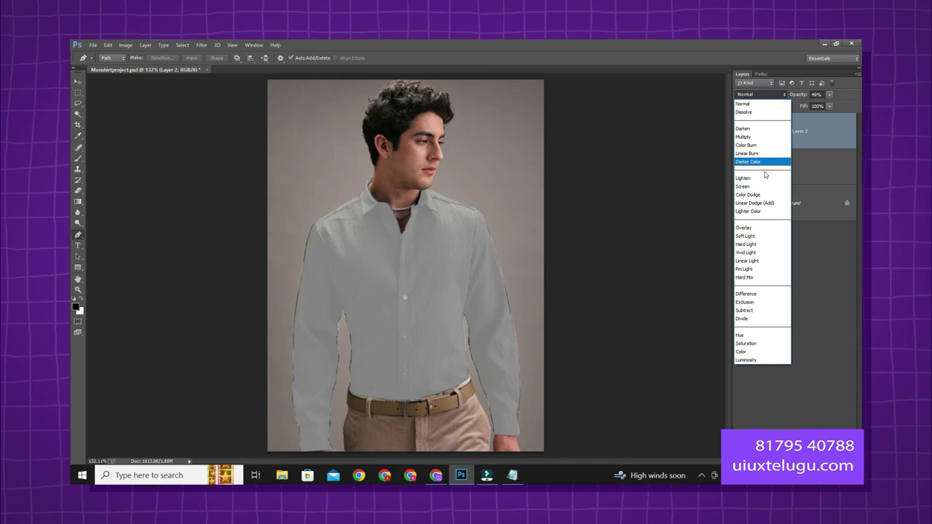
left_click(763, 263)
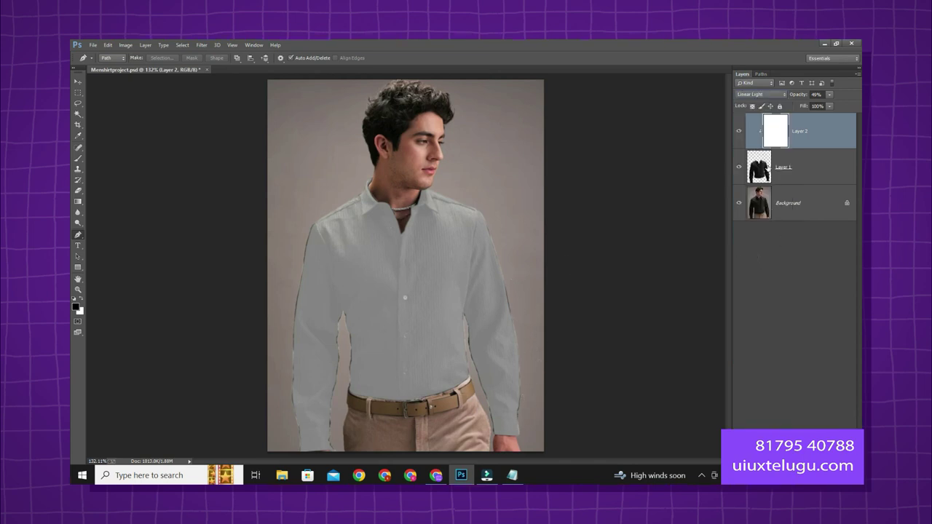
Step: Load the shirt's outline as a selection, clear it and delete the white fill layer above the shirt
left_click(765, 172, "ctrl")
left_click(78, 104)
key("ctrl+d")
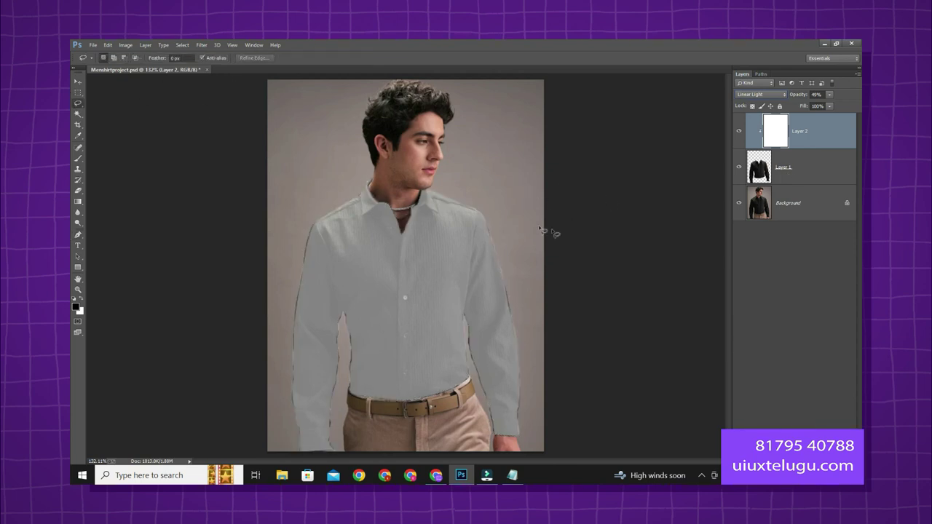
key("Delete")
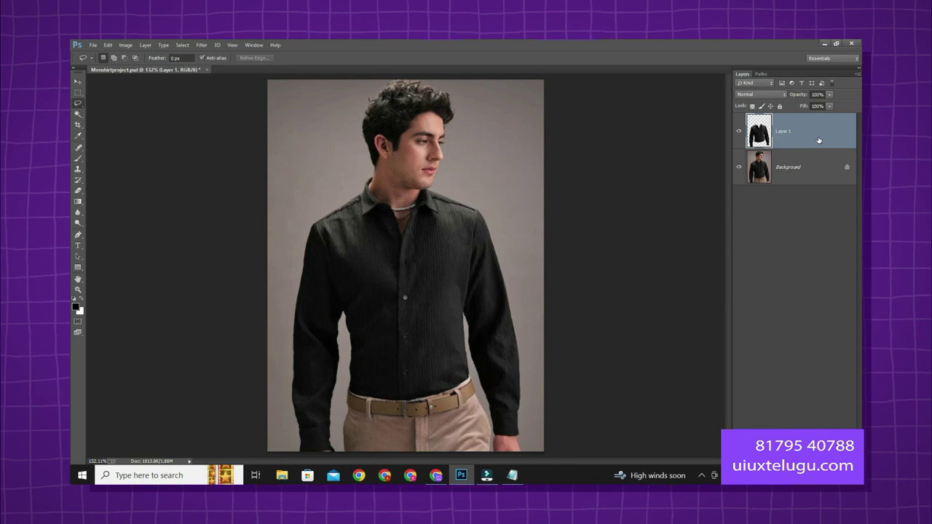
Step: Group the shirt layer and give the group a layer mask in the shape of the shirt
key("ctrl+g")
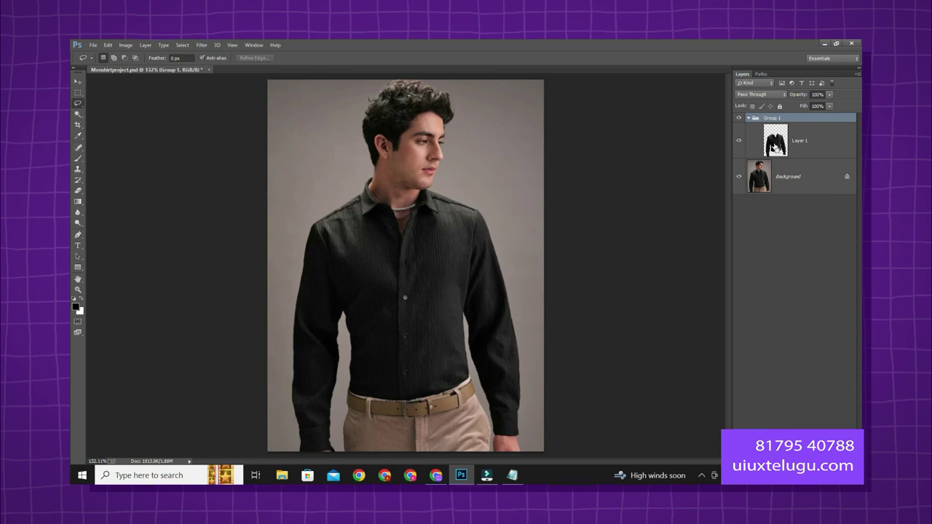
left_click(787, 460)
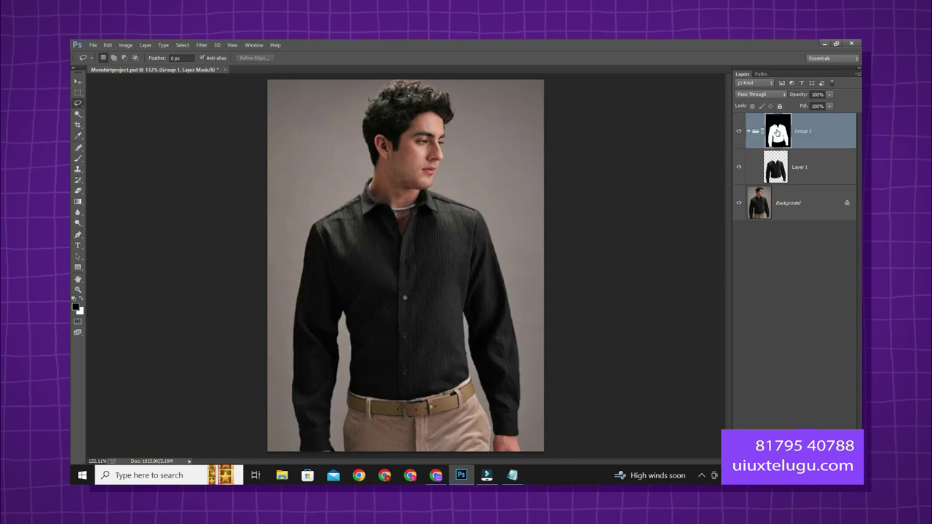
Step: Add a Hue/Saturation adjustment above the shirt layer inside the group, with saturation -100 and lightness +21
left_click(792, 170)
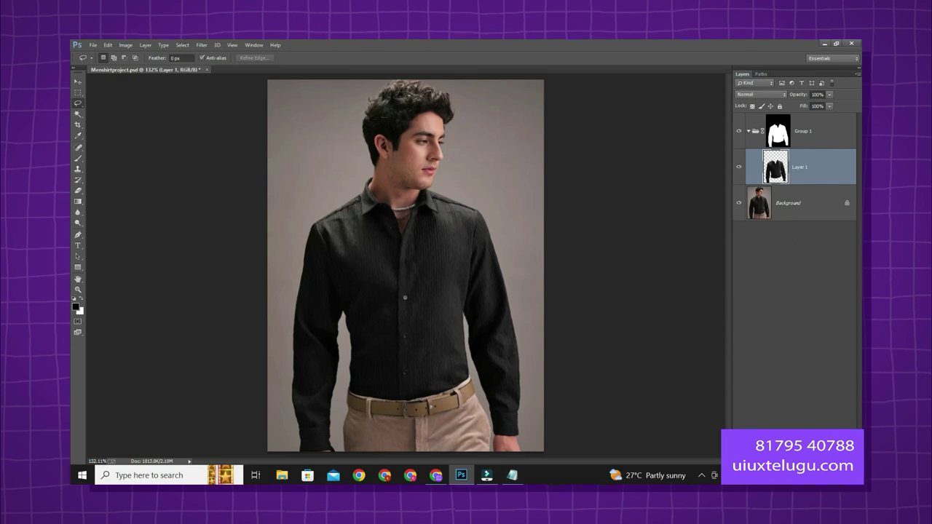
left_click(795, 453)
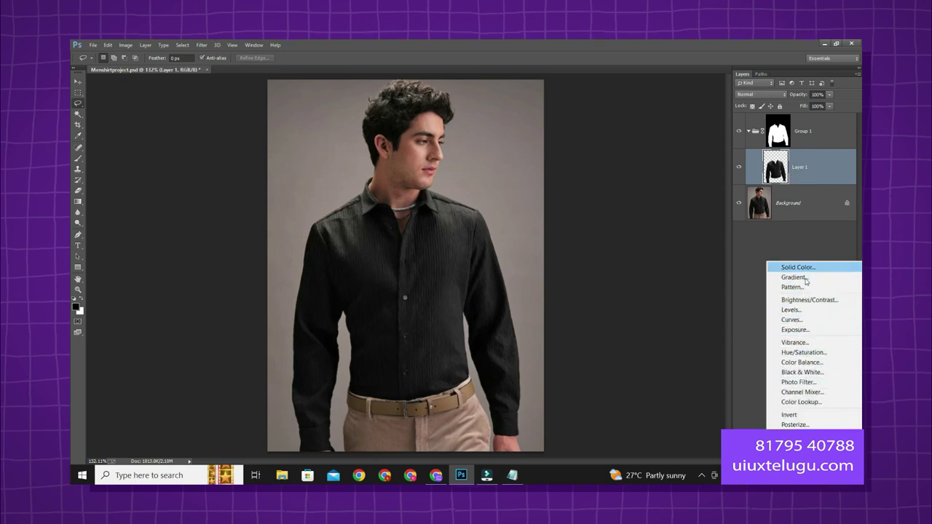
left_click(804, 352)
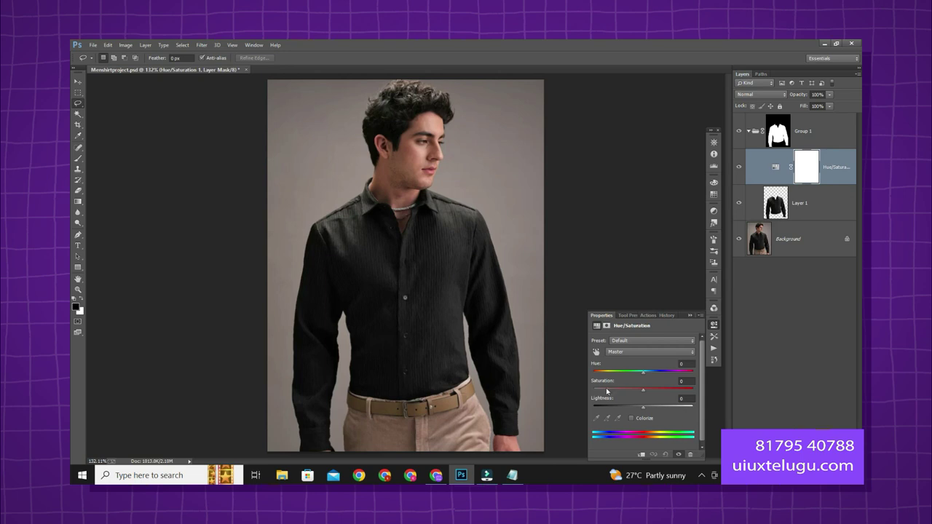
left_click_drag(606, 391, 593, 390)
left_click_drag(643, 376, 673, 374)
key("ctrl+z")
left_click_drag(643, 407, 654, 408)
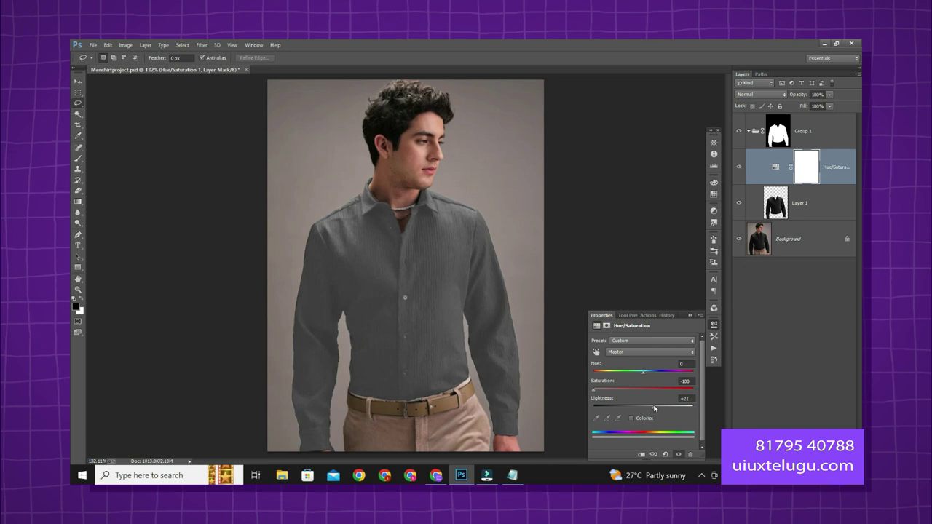
left_click(689, 316)
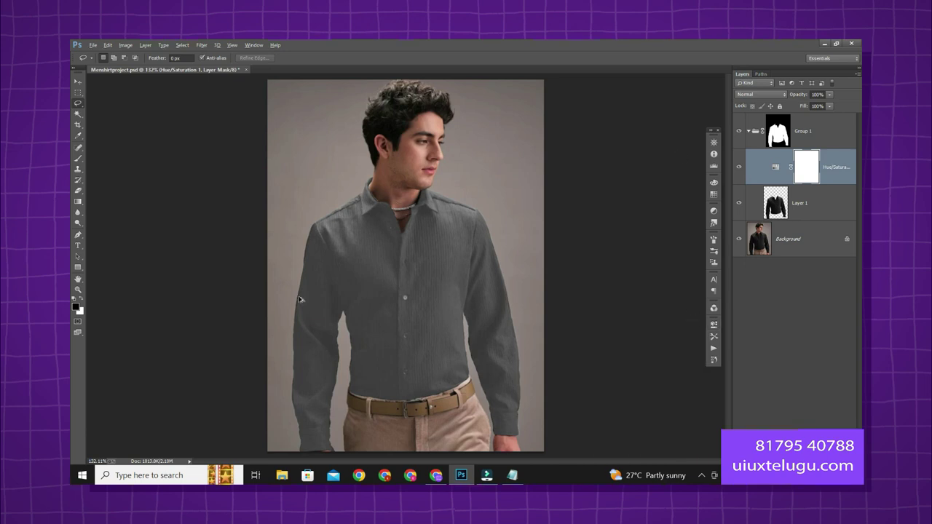
Step: Load the group mask as a selection and nudge it slightly left past the edge of the left sleeve
scroll(301, 306, "up", 5)
scroll(447, 257, "up", 3)
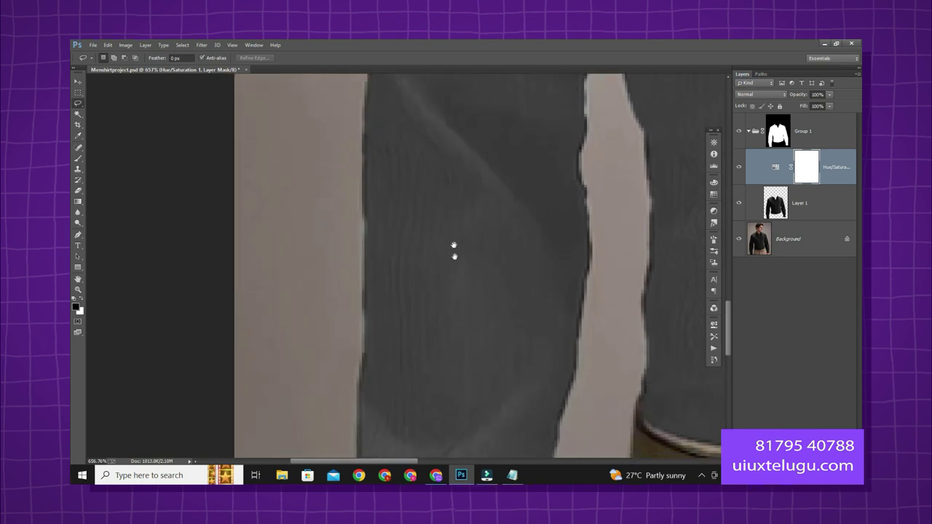
left_click(774, 133, "ctrl")
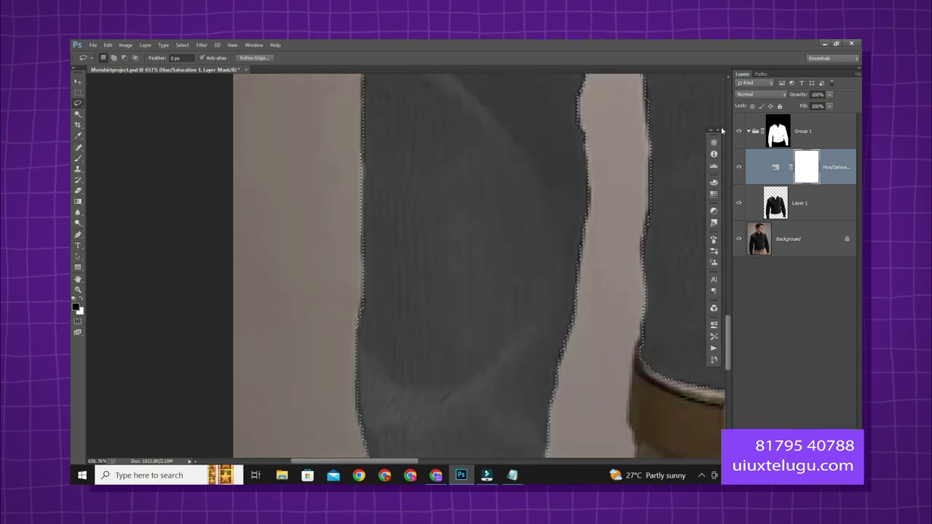
key("m")
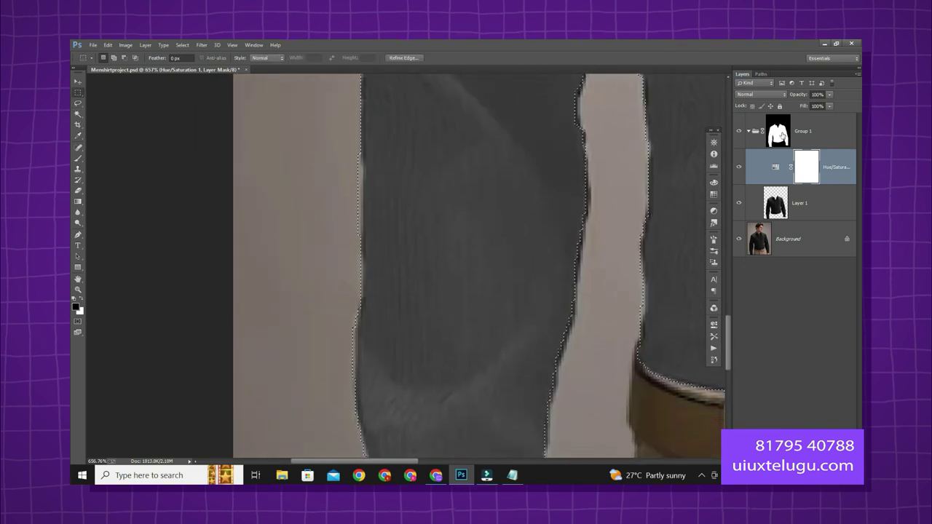
Step: Paint white on the group mask within the selection along the left cuff, sleeve, shoulder and collar edges
left_click(782, 135)
key("b")
right_click(406, 277, "alt")
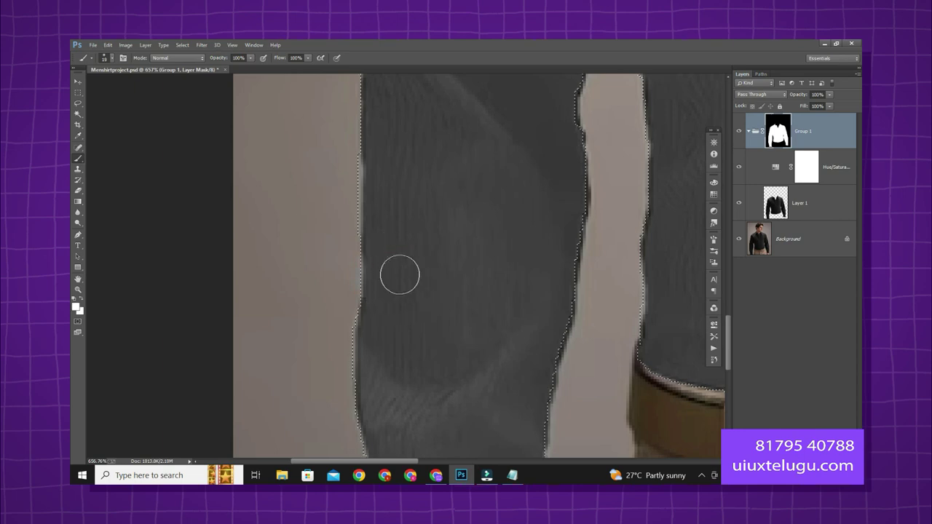
left_click_drag(364, 395, 321, 238)
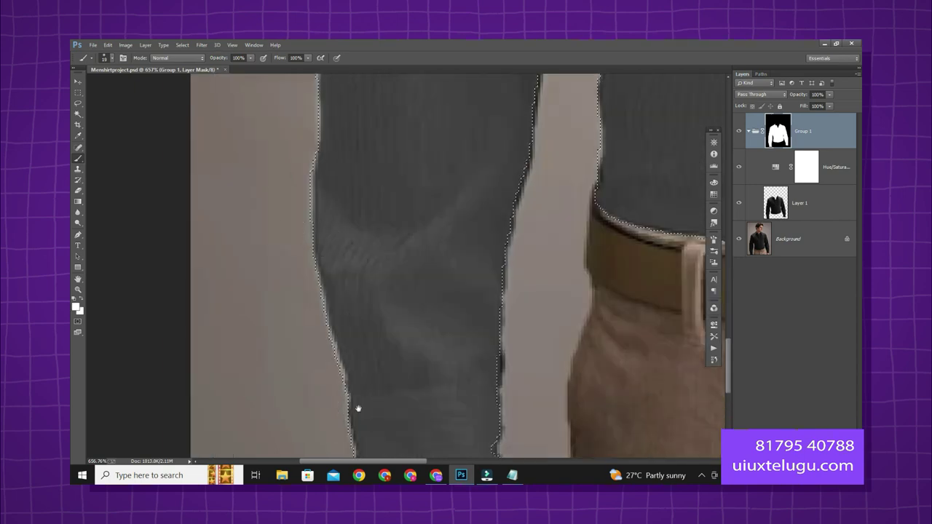
left_click_drag(357, 408, 298, 214)
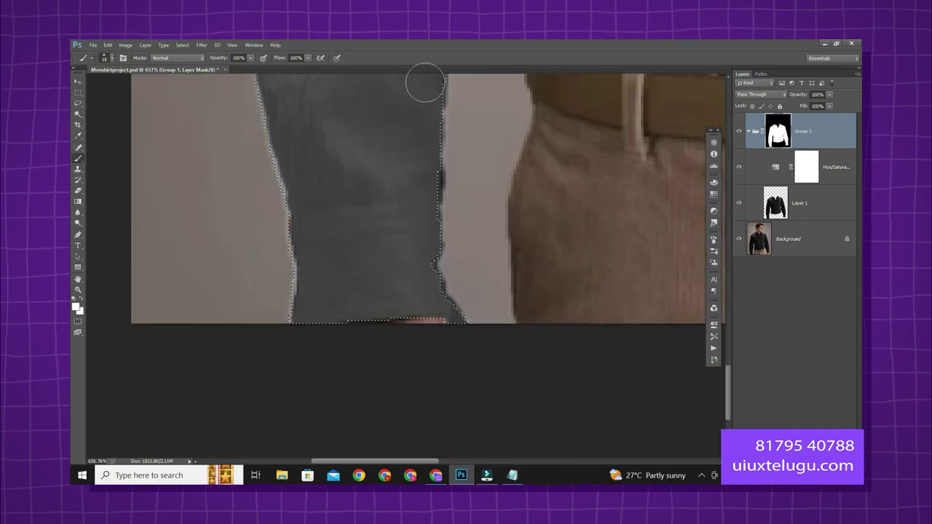
left_click_drag(424, 83, 360, 389)
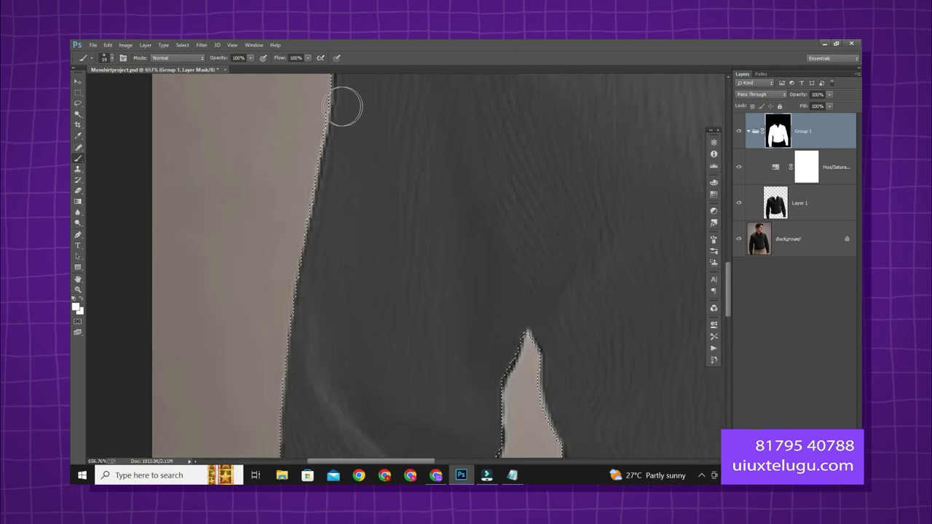
left_click_drag(342, 104, 287, 383)
left_click_drag(382, 131, 270, 235)
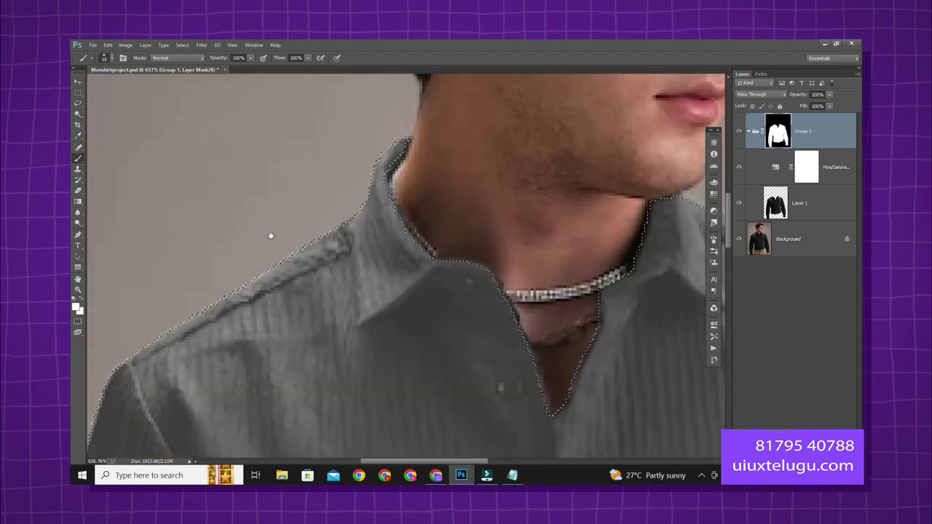
left_click_drag(333, 245, 193, 233)
left_click_drag(313, 268, 467, 235)
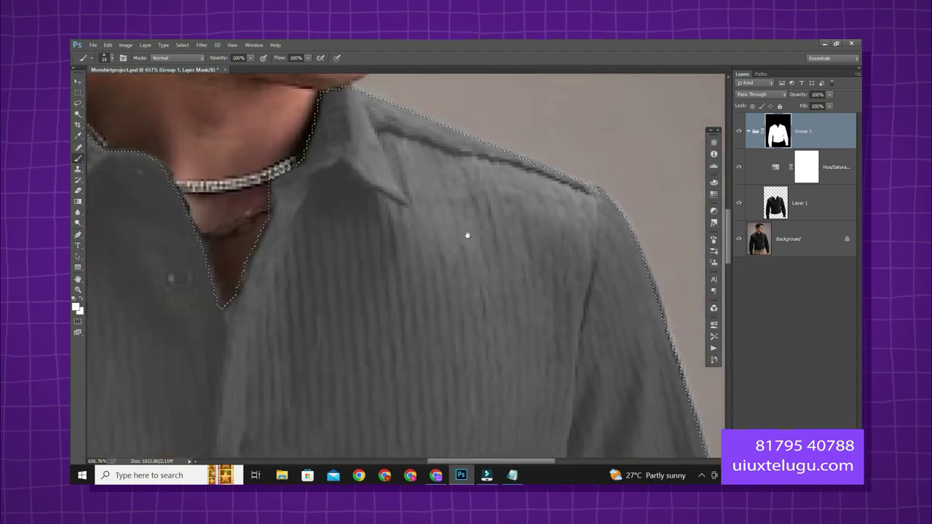
Step: Nudge the selection slightly right, paint the group mask white along the right shoulder, sleeve and cuff edges, and deselect
key("m")
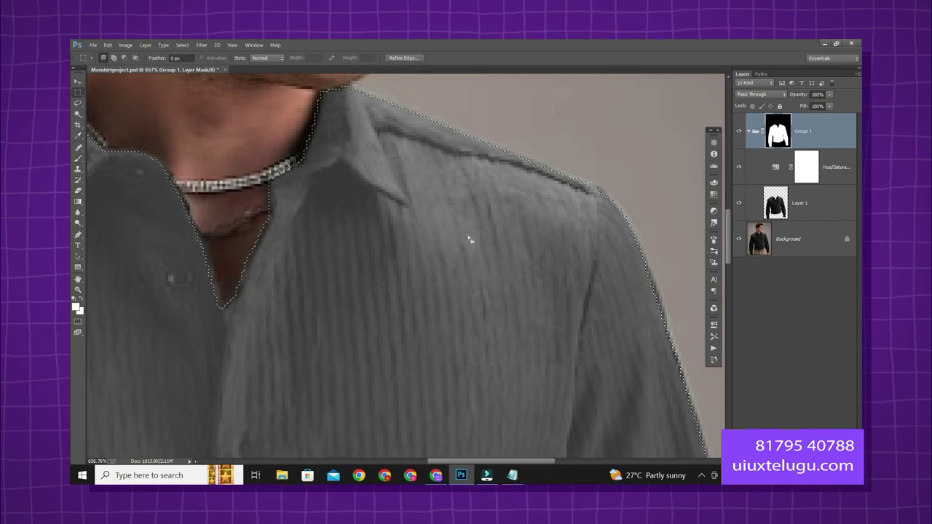
key("b")
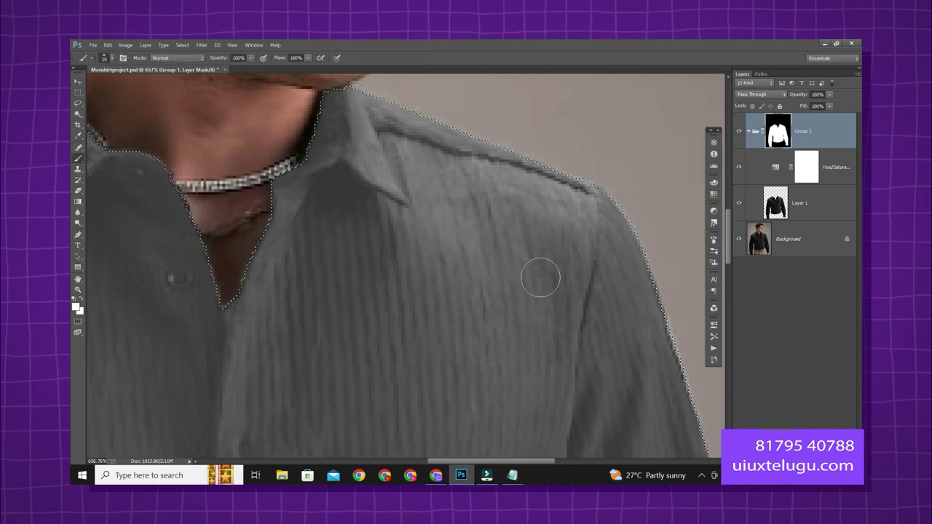
left_click_drag(537, 274, 433, 235)
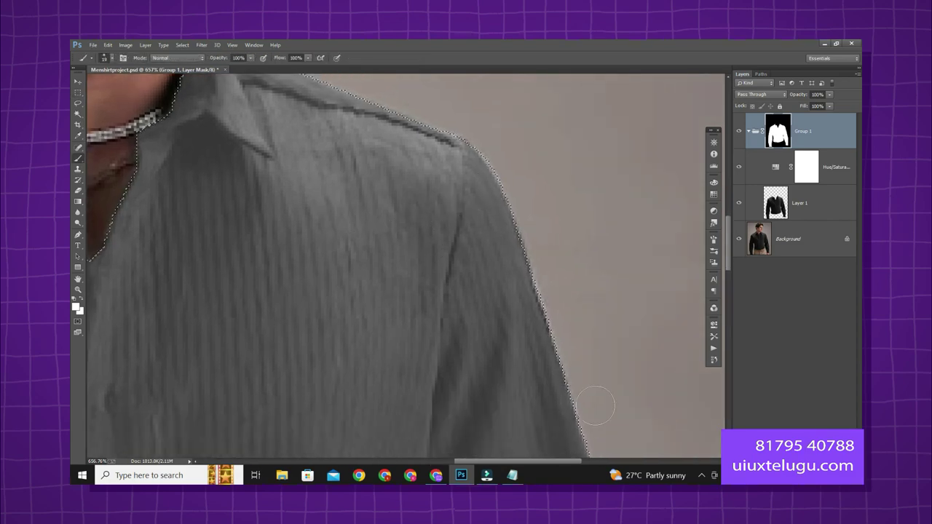
left_click_drag(537, 195, 393, 69)
mouse_move(326, 59)
left_mouse_down()
mouse_move(354, 61)
mouse_move(355, 76)
left_mouse_up()
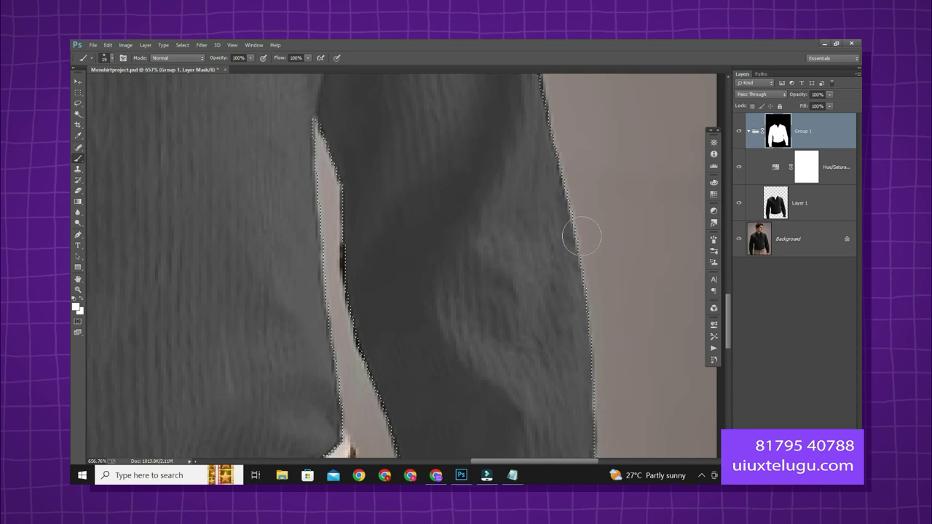
left_click_drag(578, 233, 556, 399)
scroll(485, 260, "down", 5)
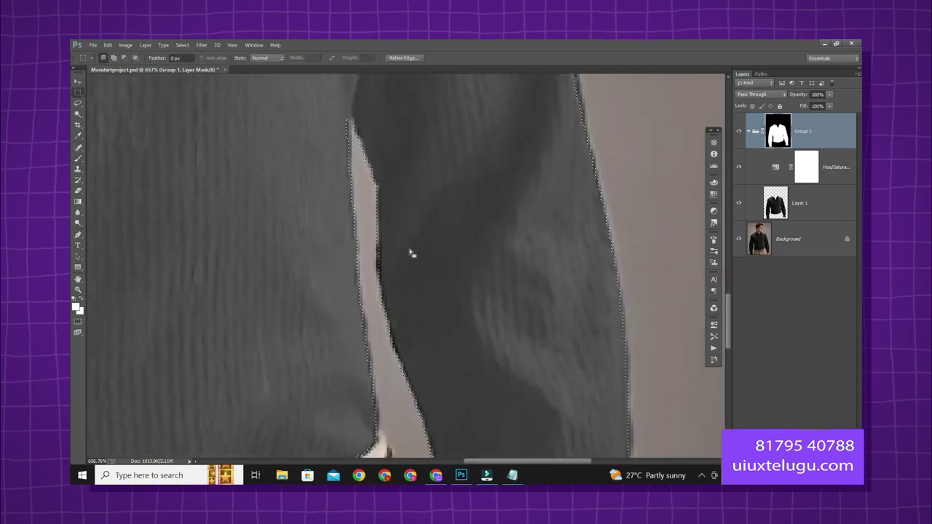
scroll(366, 206, "down", 5)
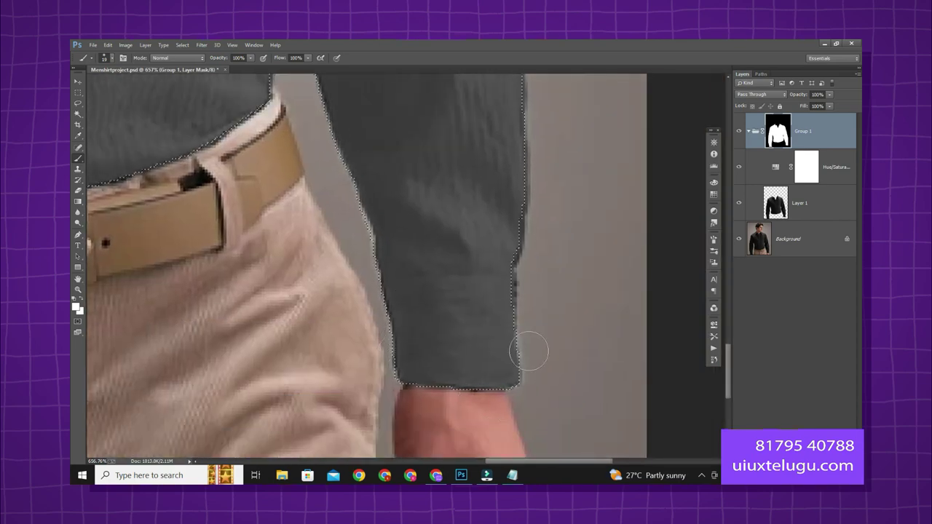
key("ctrl+d")
left_click(78, 104)
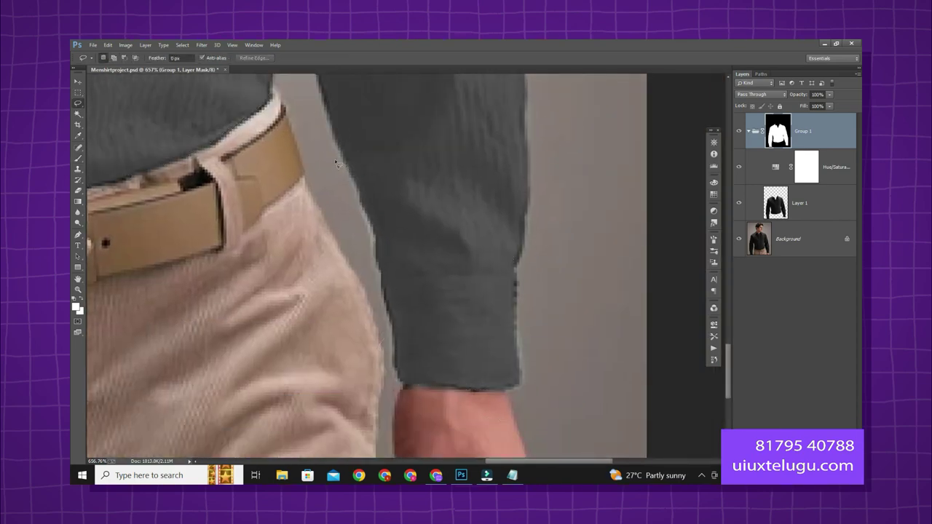
key("ctrl+0")
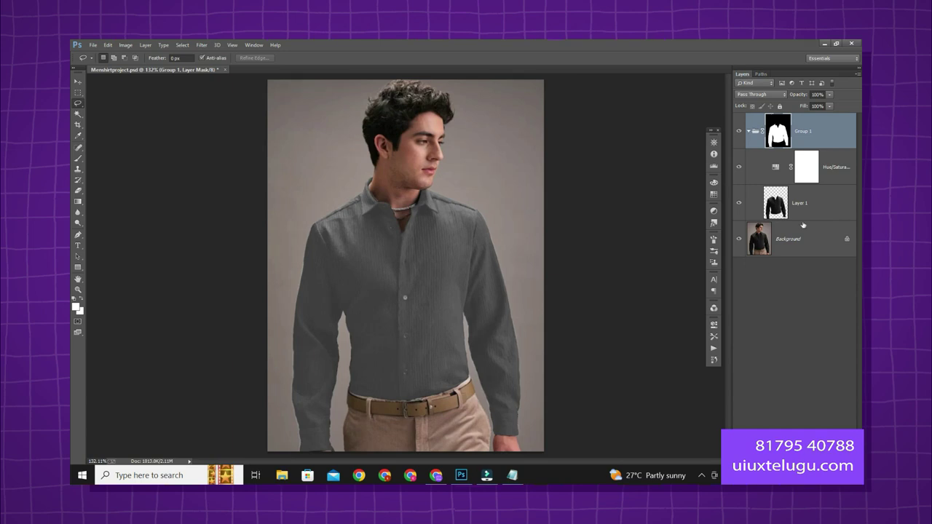
Step: Load the group mask as a selection again and expand it outward with the Expand command
left_click(777, 133, "ctrl")
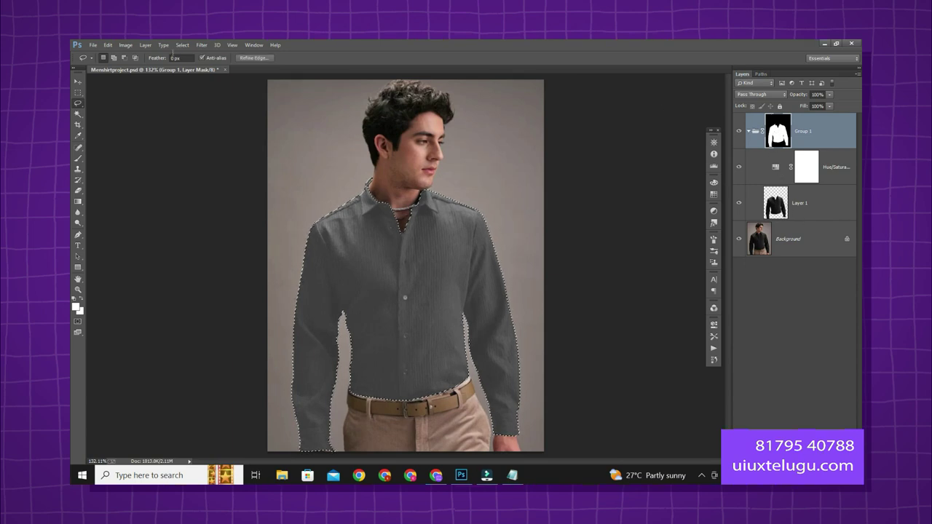
left_click(125, 44)
mouse_move(183, 45)
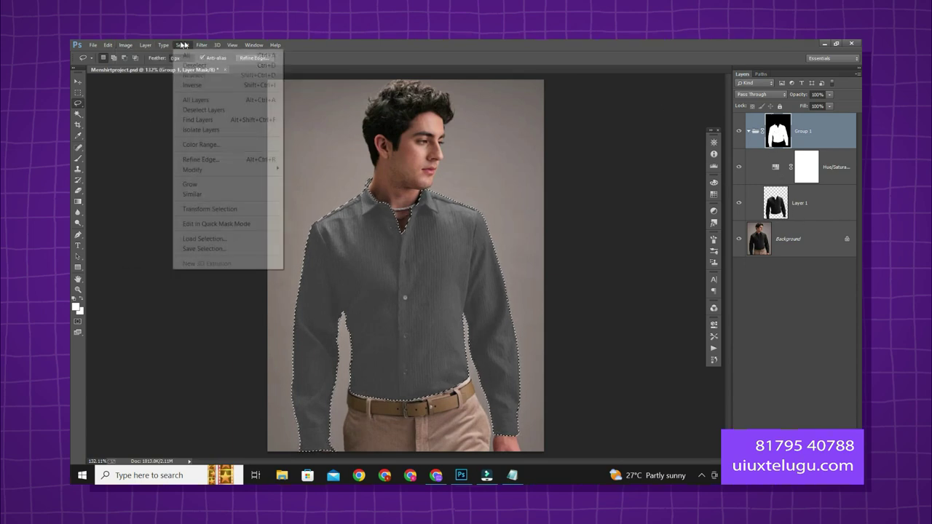
mouse_move(229, 171)
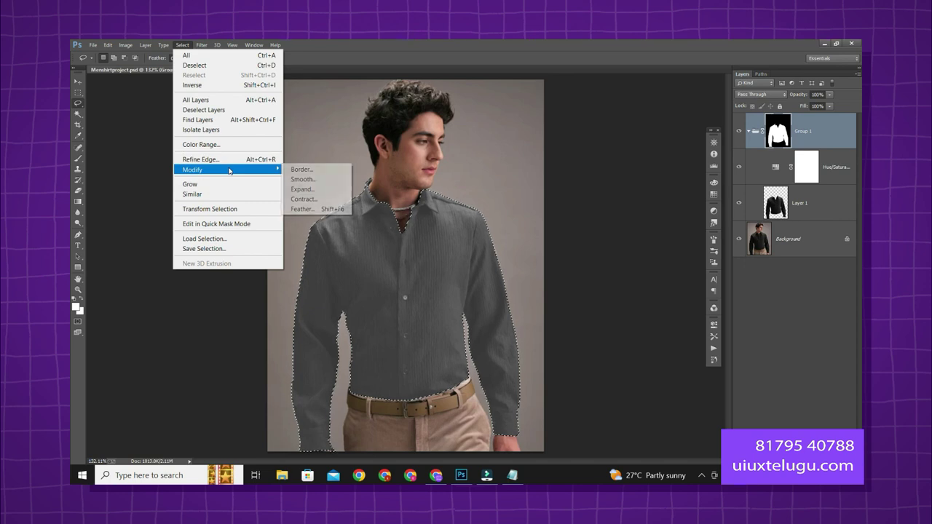
left_click(303, 189)
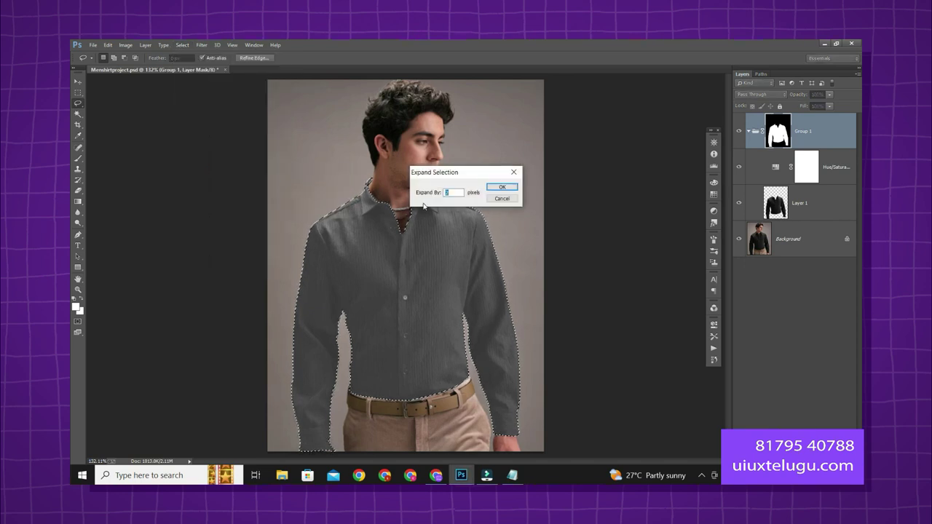
key("Return")
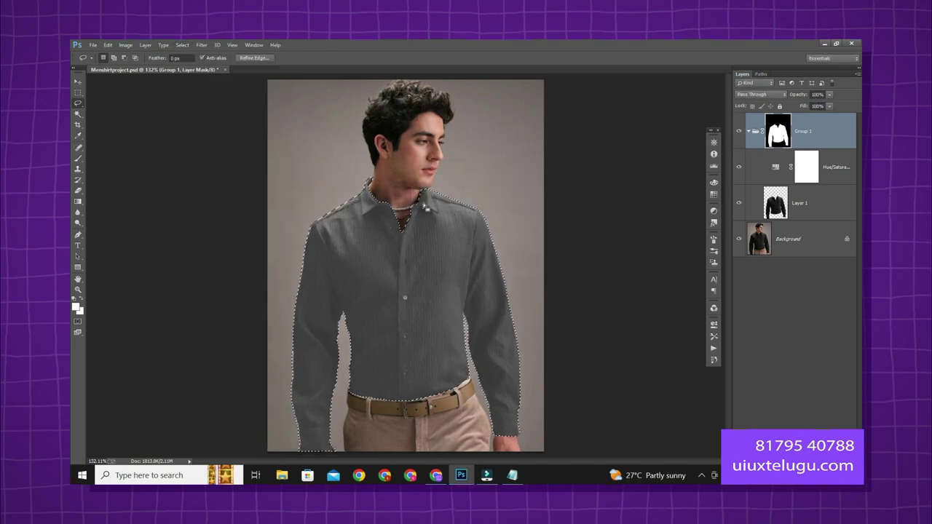
Step: Drop the expanded selection and delete the Hue/Saturation adjustment layer from Group 1
scroll(426, 208, "up", 8)
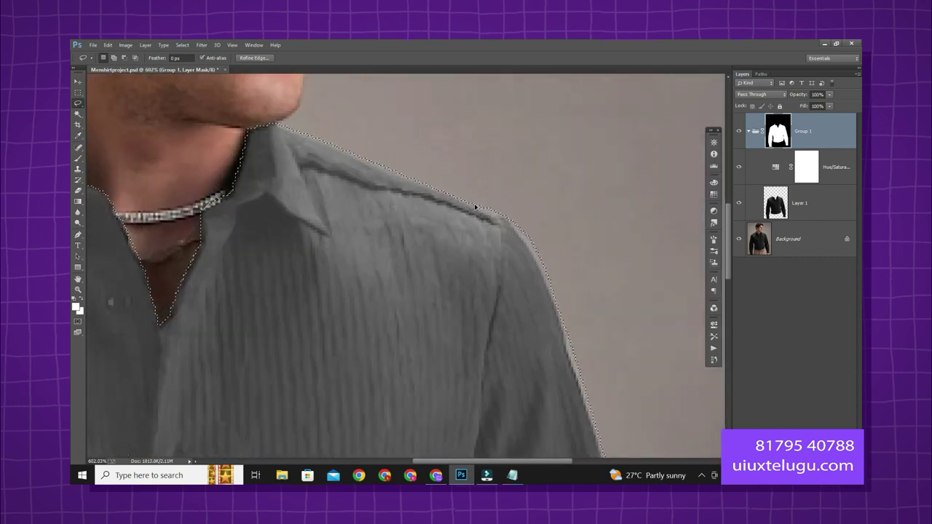
scroll(475, 207, "down", 4)
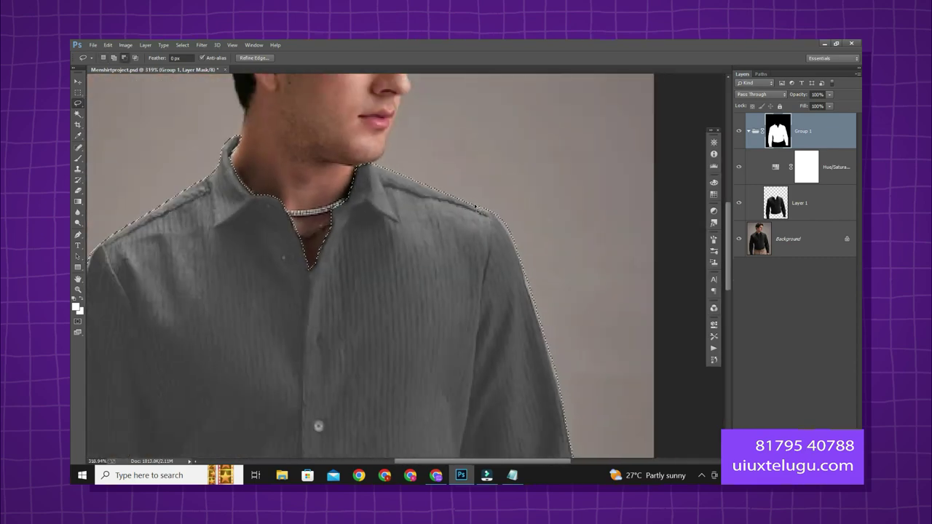
scroll(476, 207, "down", 5)
scroll(299, 341, "up", 8)
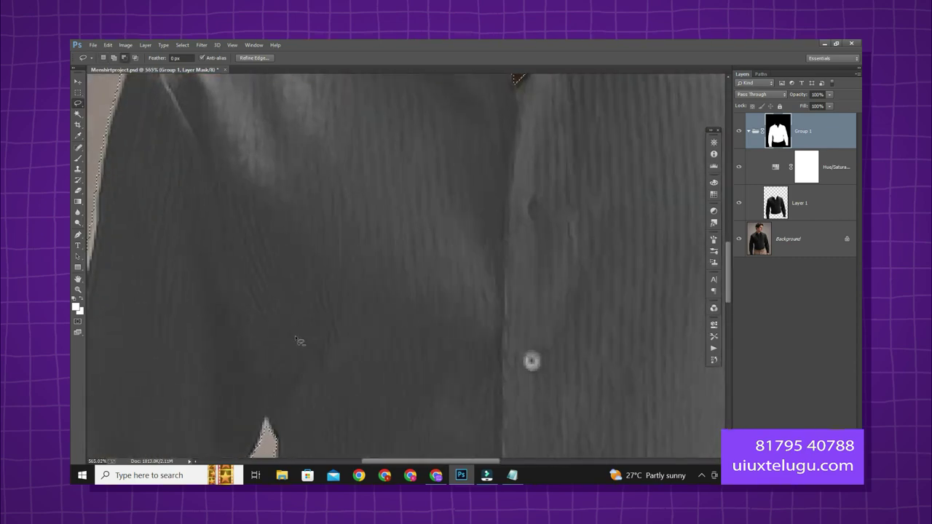
scroll(298, 341, "down", 7)
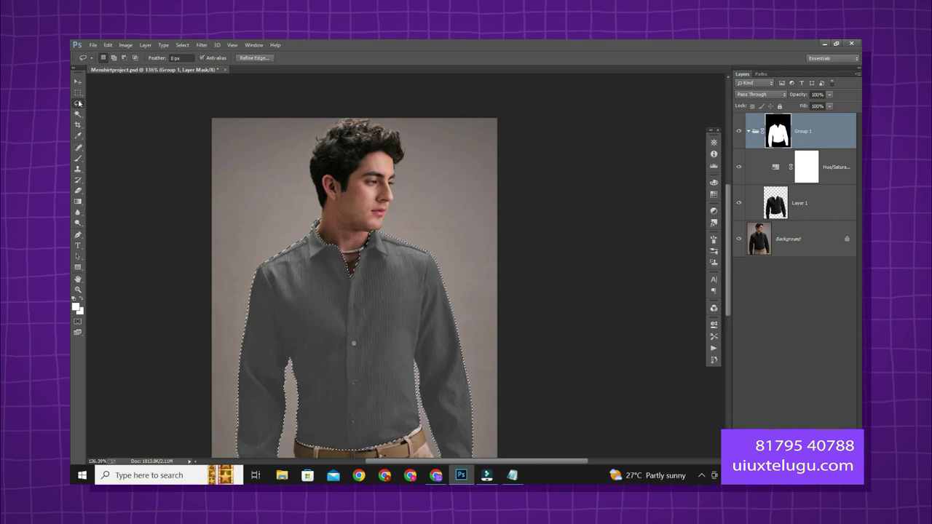
key("ctrl+d")
left_click(813, 176)
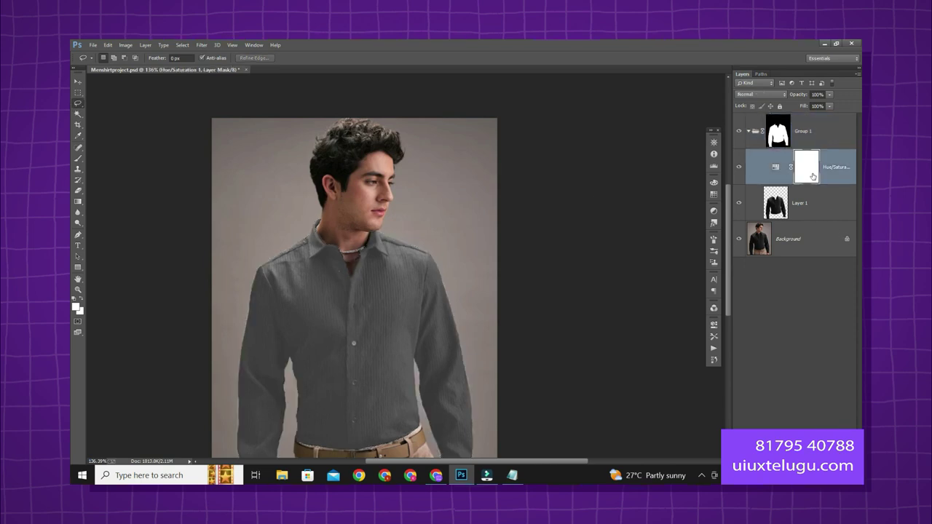
key("Delete")
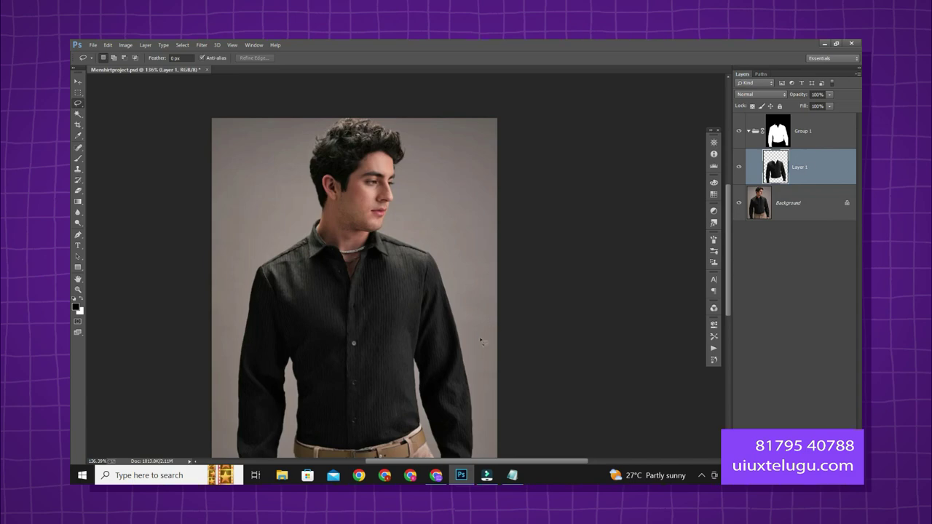
Step: Add a Hue/Saturation adjustment layer above Layer 1 with Saturation -100 and Lightness +21
left_click_drag(374, 307, 388, 356)
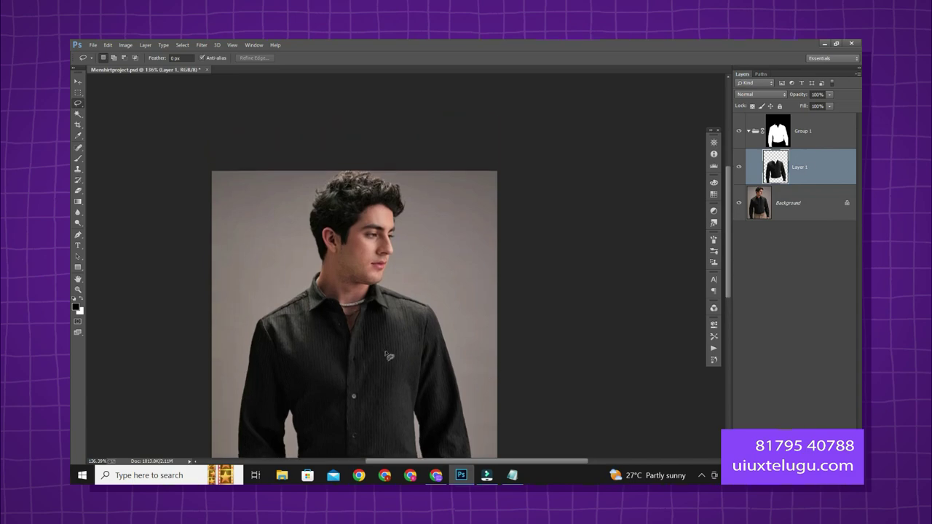
scroll(390, 355, "up", 8)
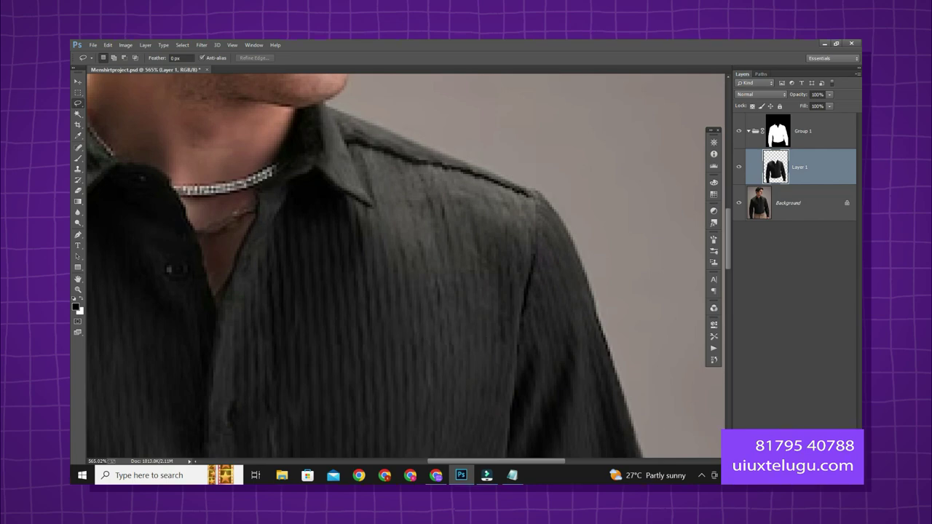
left_click(801, 453)
left_click(793, 353)
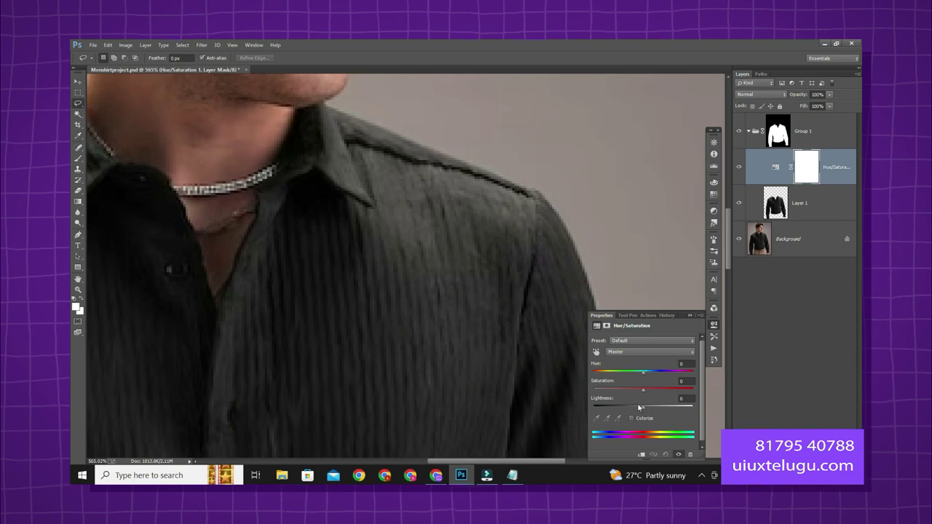
left_click_drag(643, 389, 576, 389)
left_click_drag(644, 411, 654, 410)
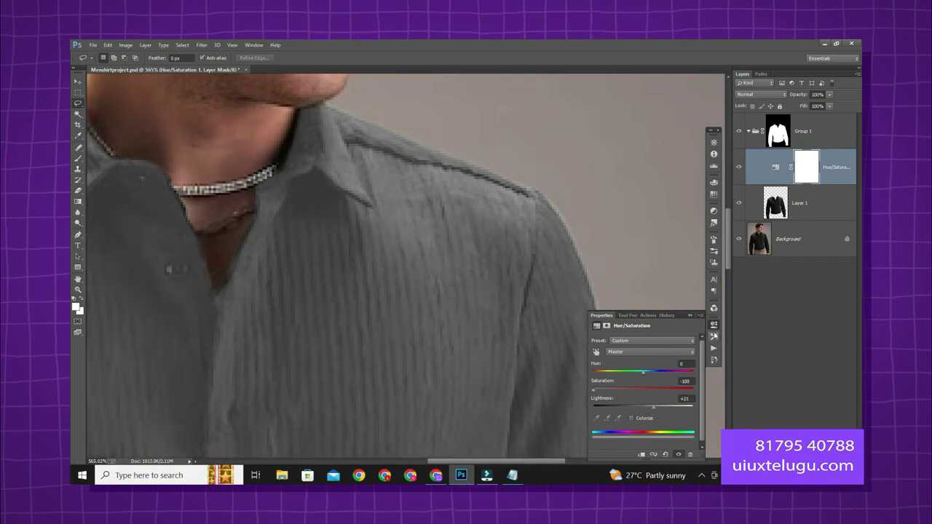
left_click(690, 315)
left_click(718, 131)
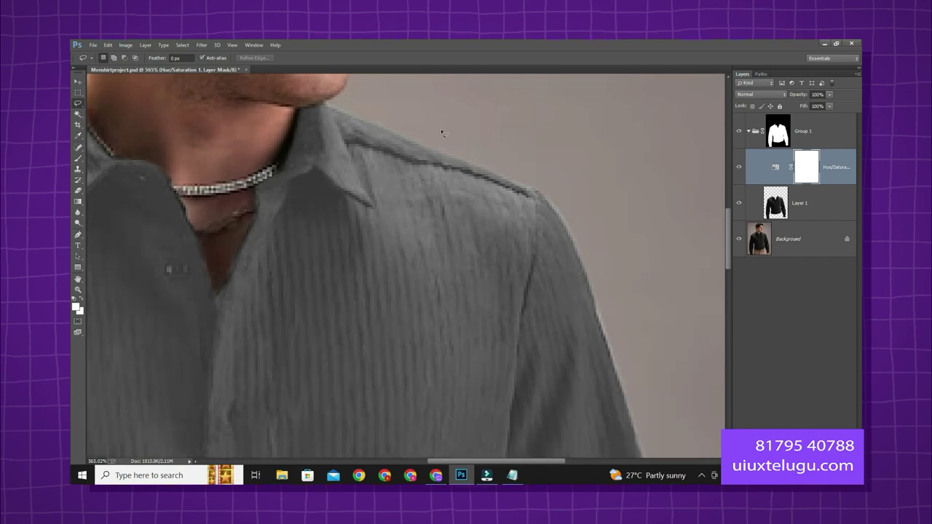
key("ctrl+0")
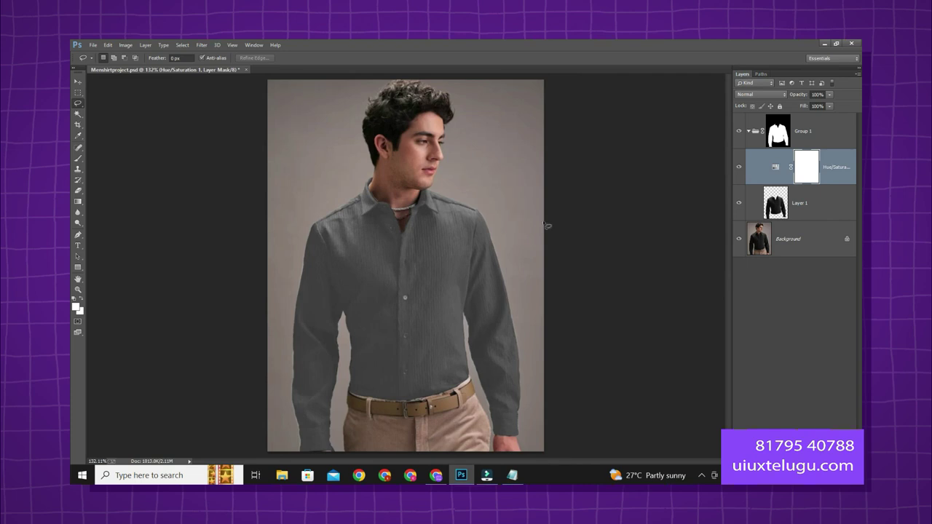
Step: Delete only the layer mask of the Hue/Saturation adjustment, keeping the adjustment itself
key("Delete")
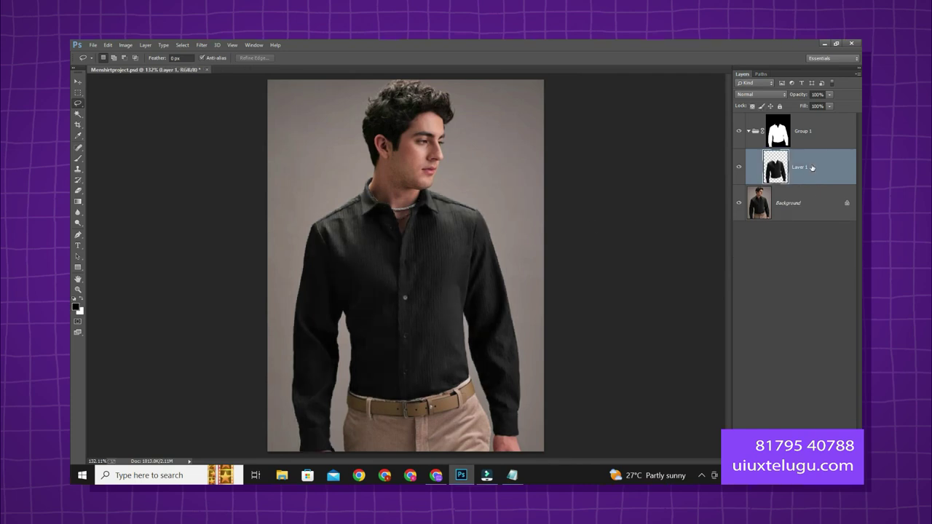
key("ctrl+z")
right_click(801, 167)
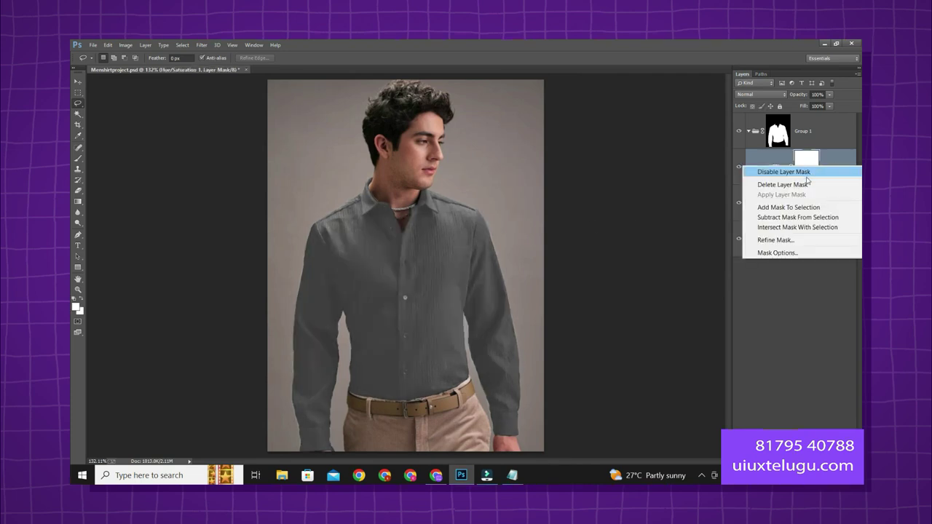
left_click(803, 185)
Step: Add a Levels adjustment above Hue/Saturation with midtones 0.8, white input level 203 and black output level 12
left_click(797, 472)
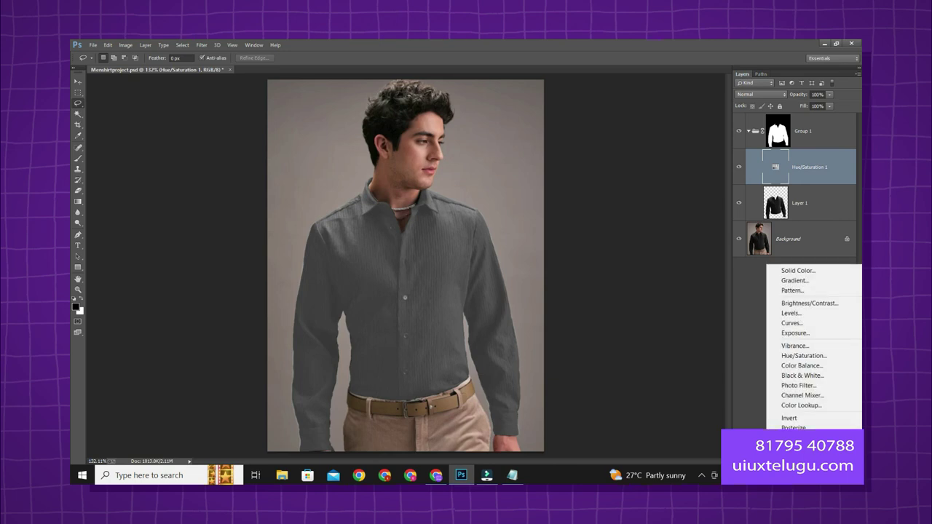
left_click(794, 323)
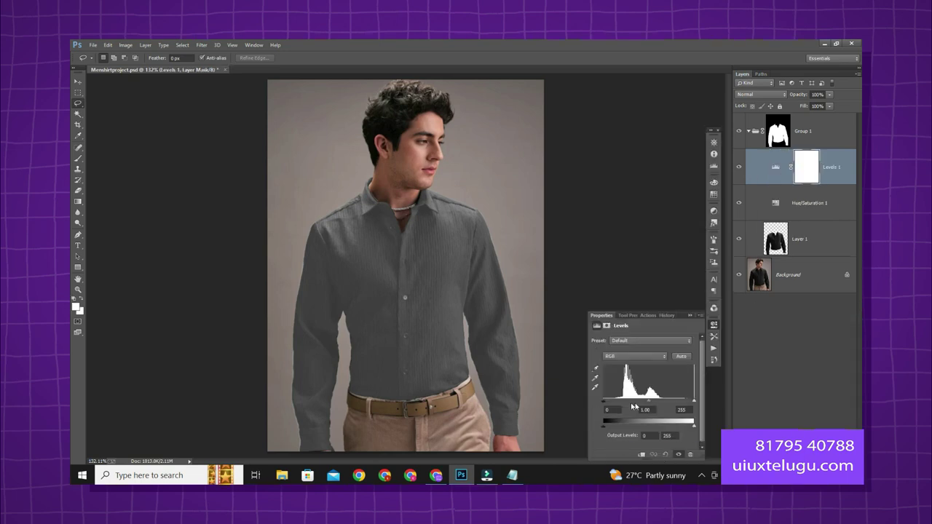
left_click(645, 410)
type("0.8")
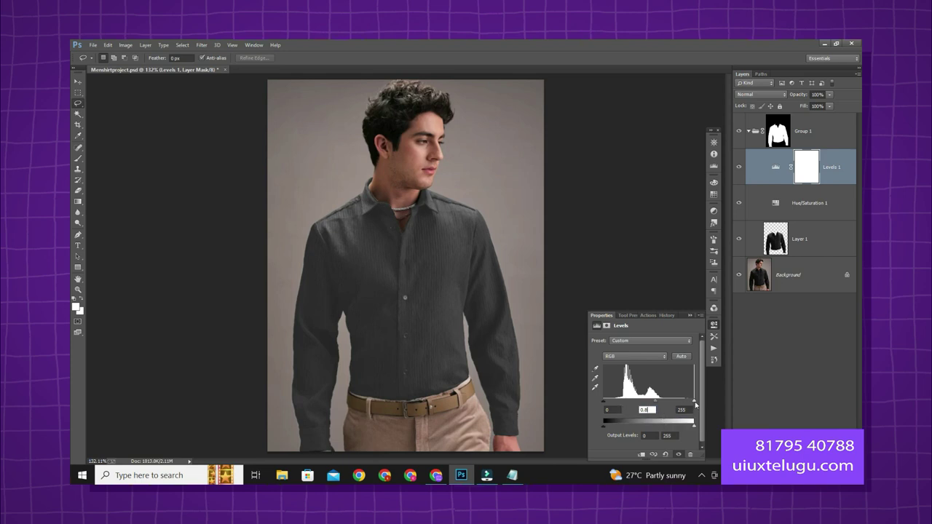
left_click_drag(693, 402, 676, 401)
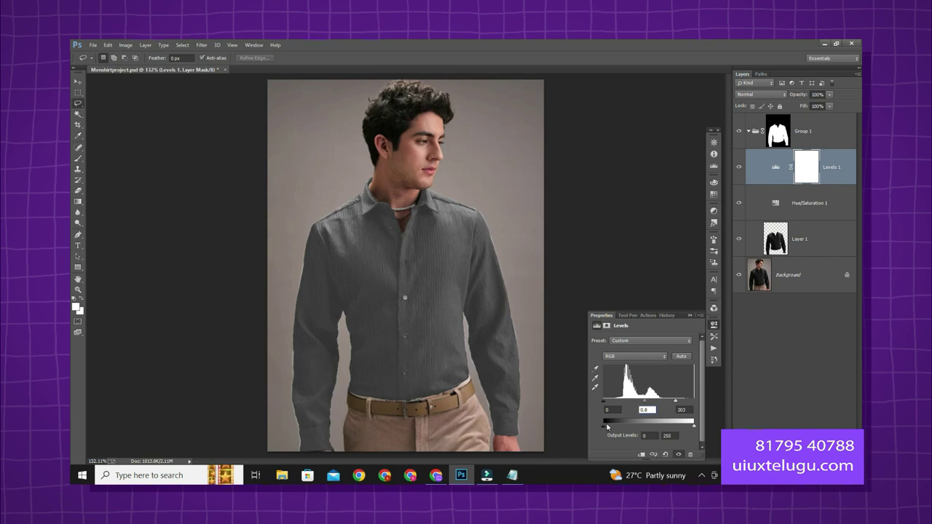
left_click_drag(606, 428, 612, 429)
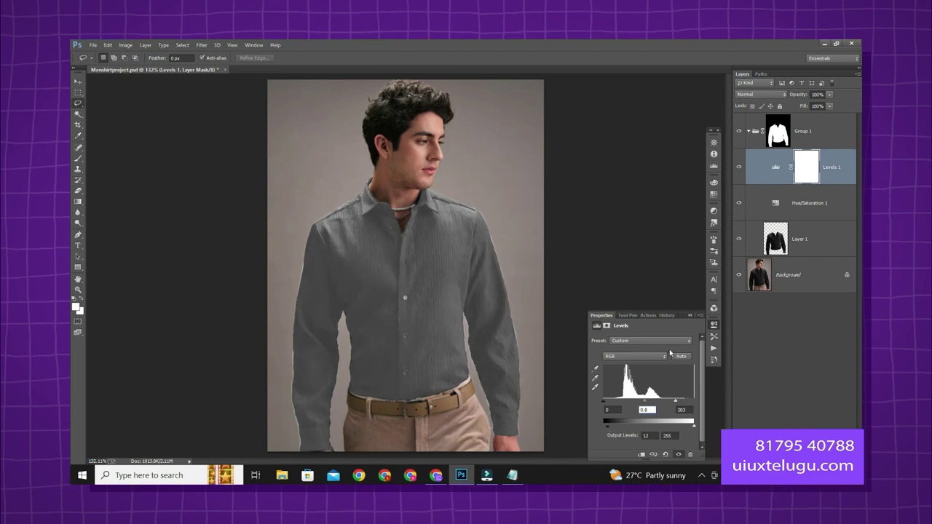
left_click(693, 315)
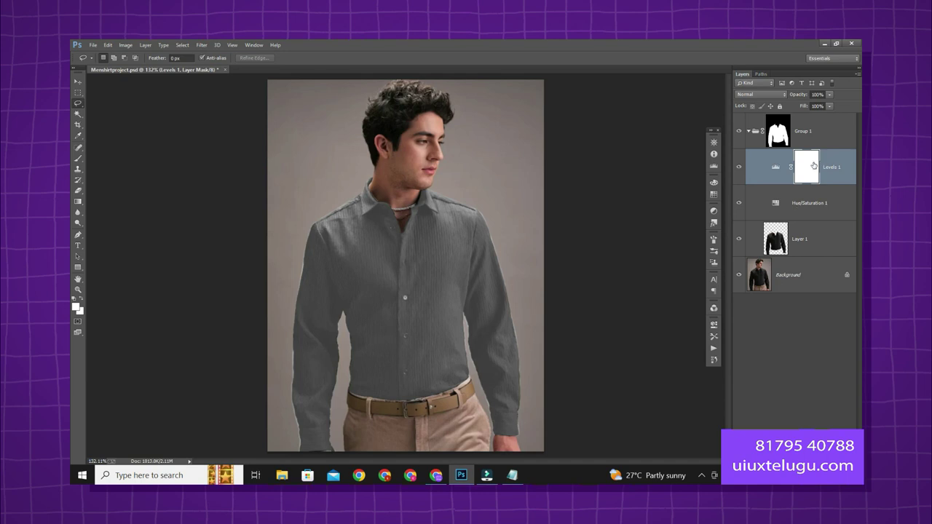
Step: Remove the layer mask from the Levels adjustment while keeping the adjustment in the group
key("Delete")
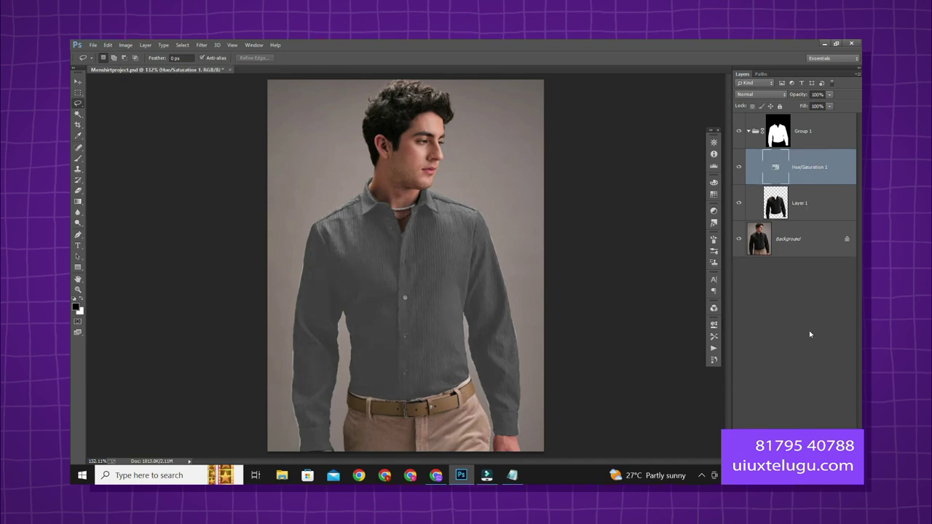
key("ctrl+z")
right_click(774, 166)
key("Escape")
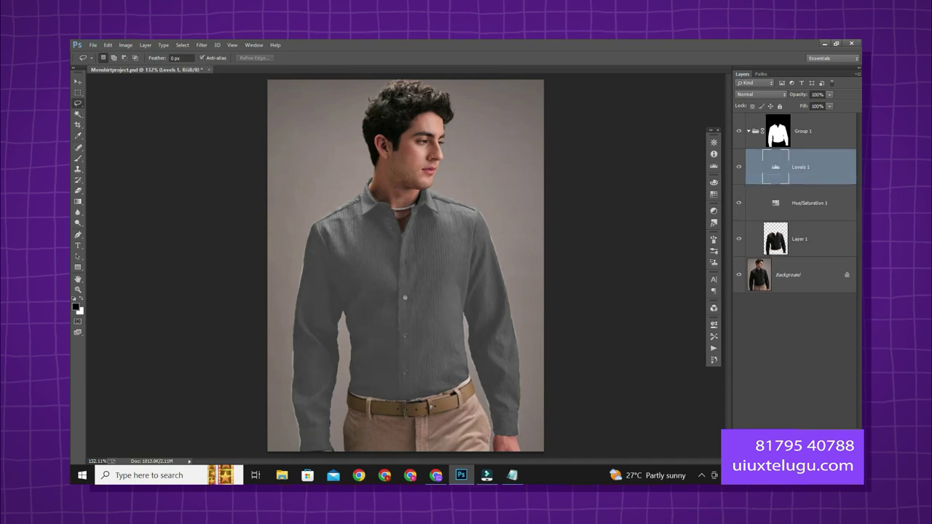
Step: Add an empty layer above the Levels adjustment and save the PSD with Maximize Compatibility on
key("ctrl+shift+alt+n")
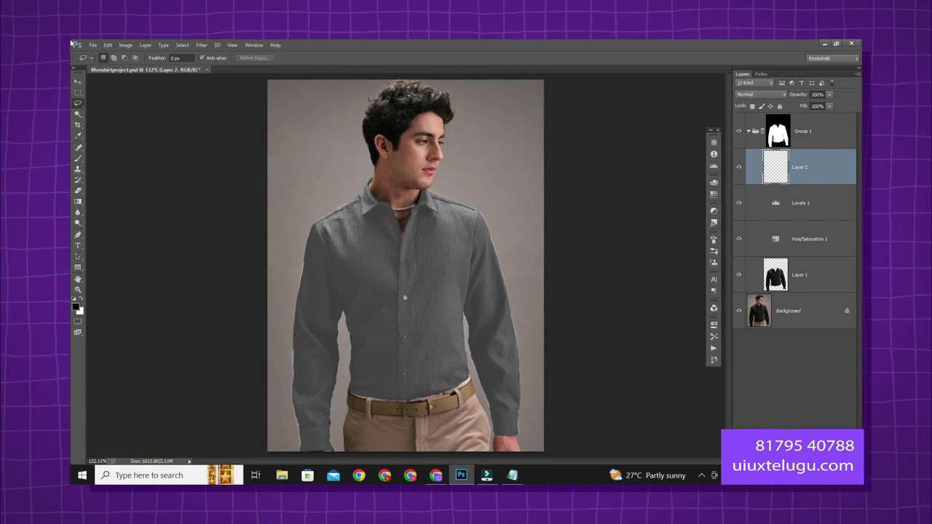
left_click(93, 47)
left_click(109, 120)
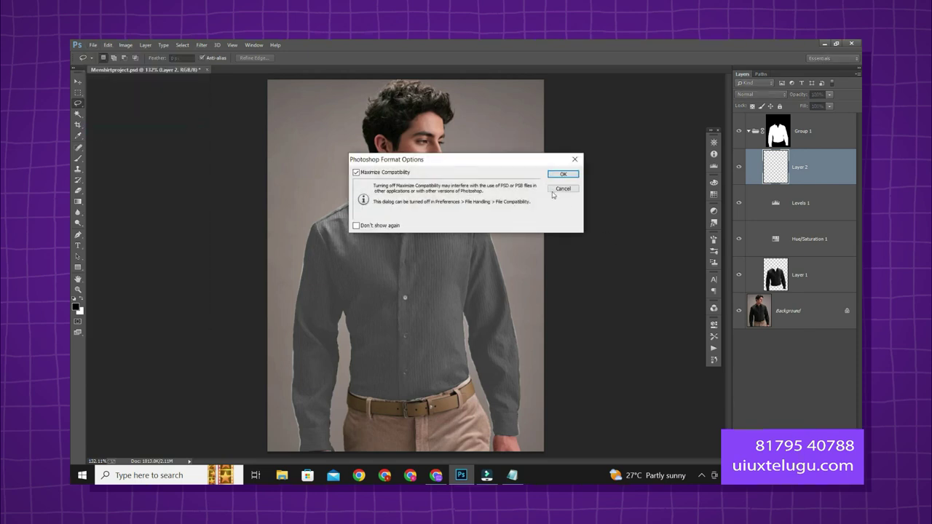
left_click(564, 175)
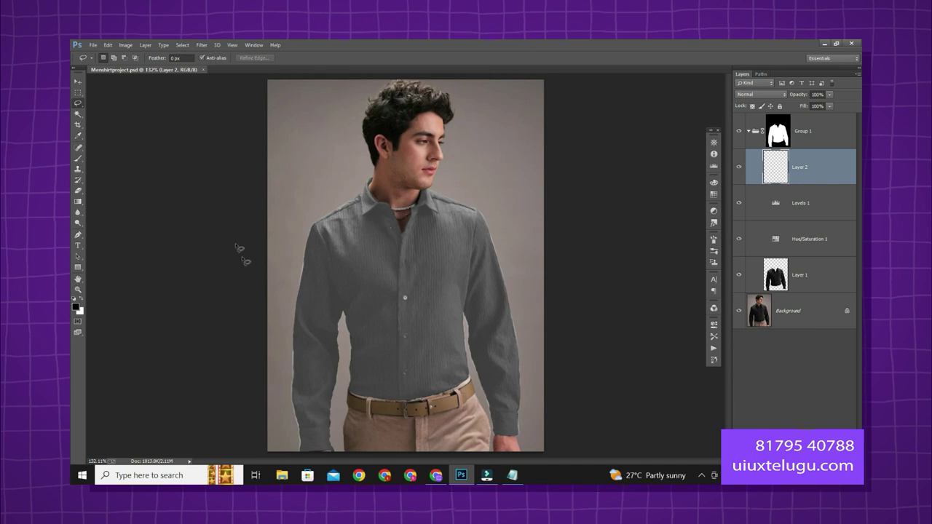
Step: Fill the new empty layer with black and set its blend mode to Soft Light
key("alt")
key("alt+BackSpace")
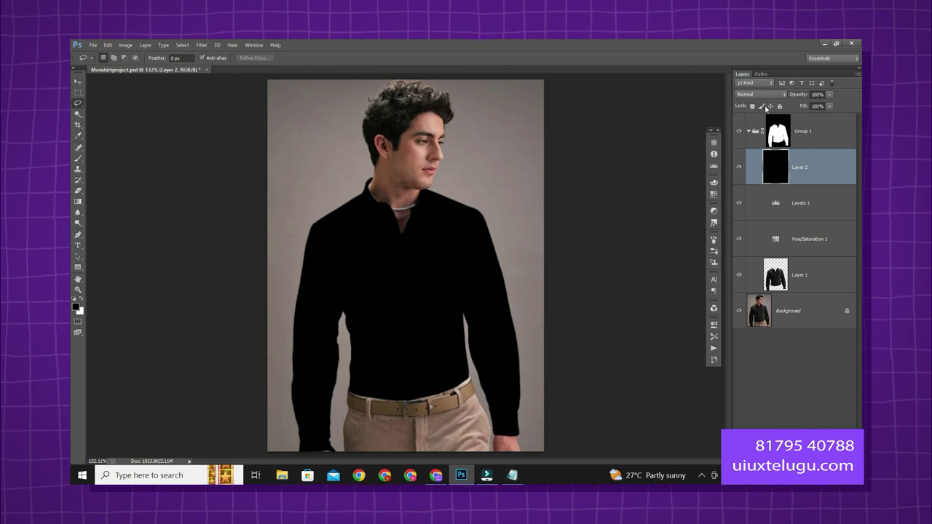
left_click(765, 95)
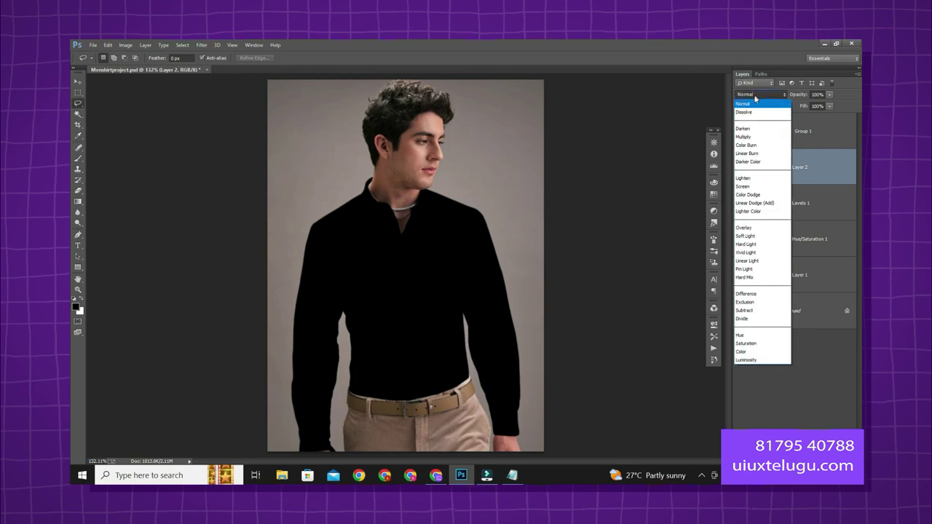
left_click(739, 236)
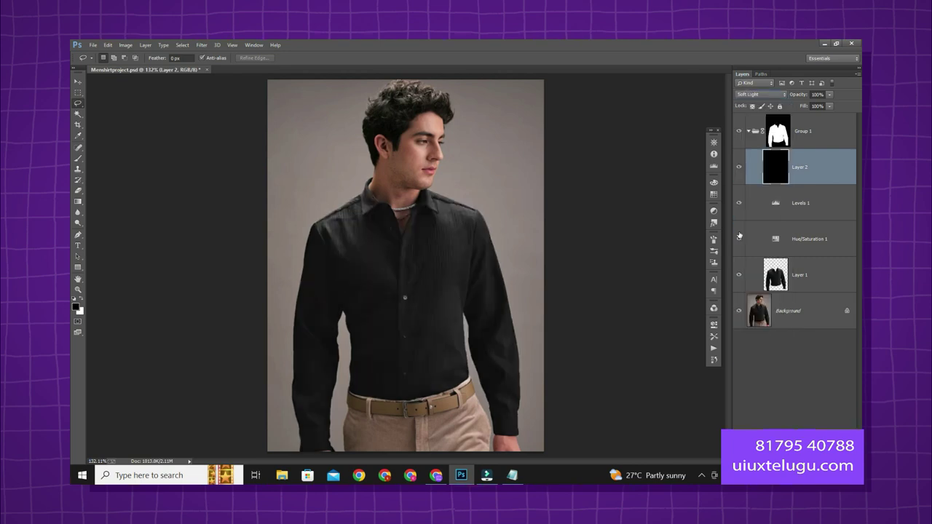
Step: Duplicate the black Soft Light layer and compare the shirt with the layers above Layer 1 hidden and shown
key("ctrl+j")
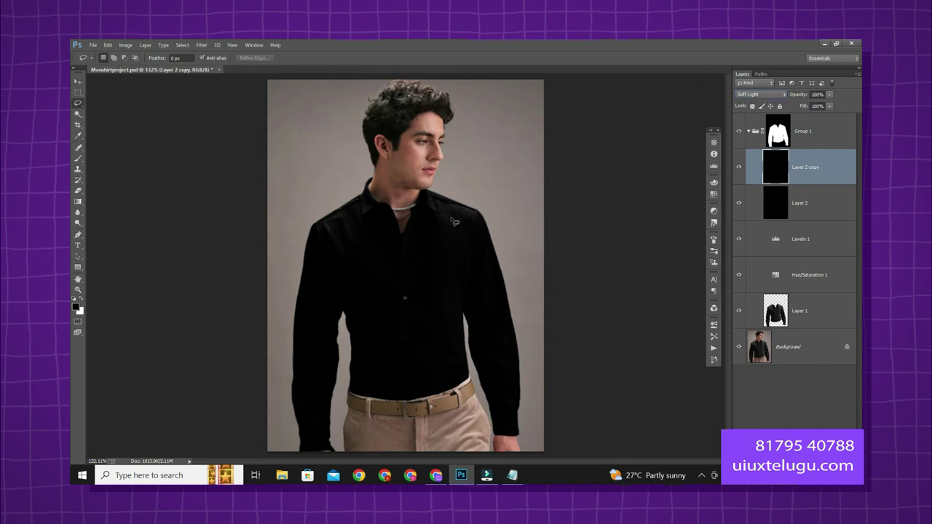
scroll(455, 222, "up", 5)
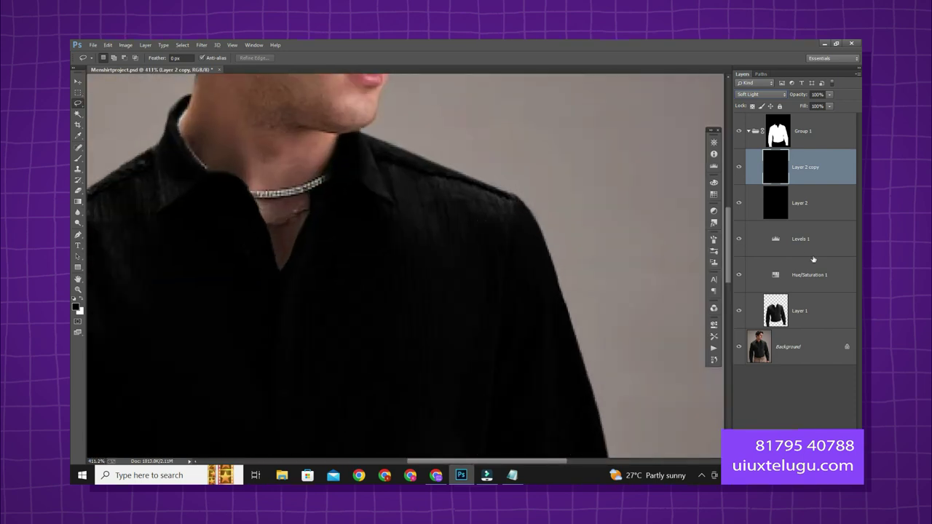
left_click_drag(739, 203, 737, 179)
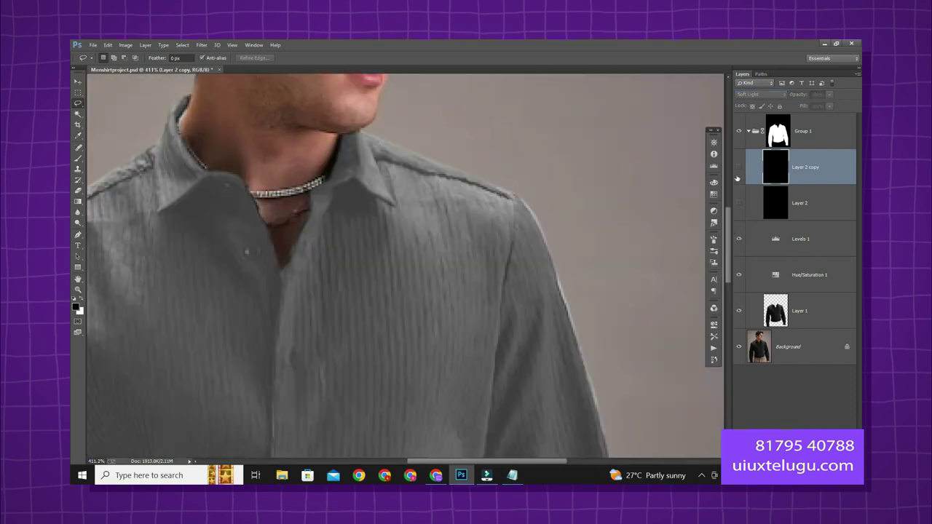
left_click(739, 275)
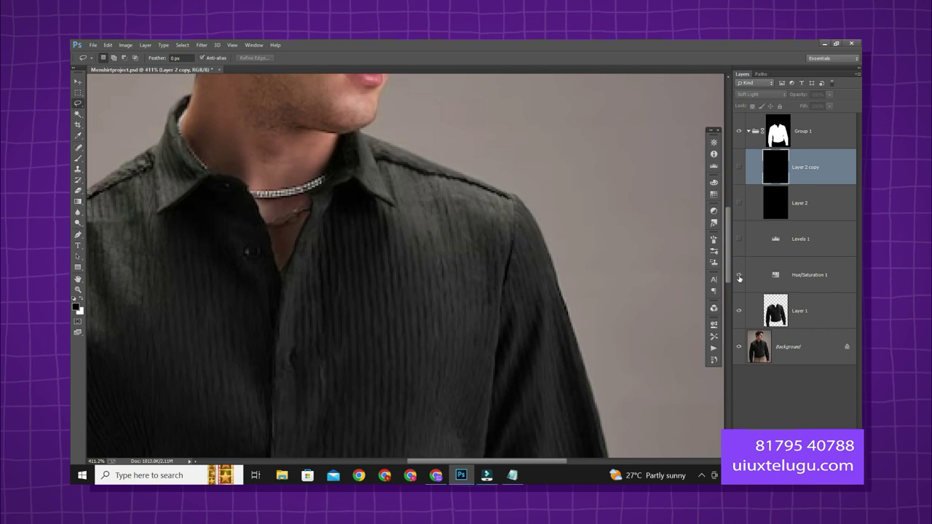
left_click(739, 169)
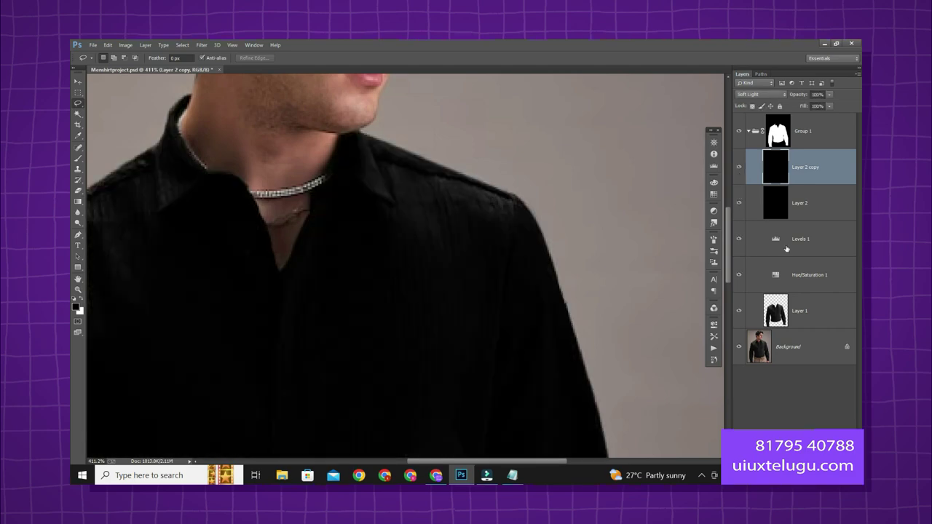
Step: Raise the shadow output level of the Levels 1 adjustment to 77 to lighten the black shirt
double_click(778, 247)
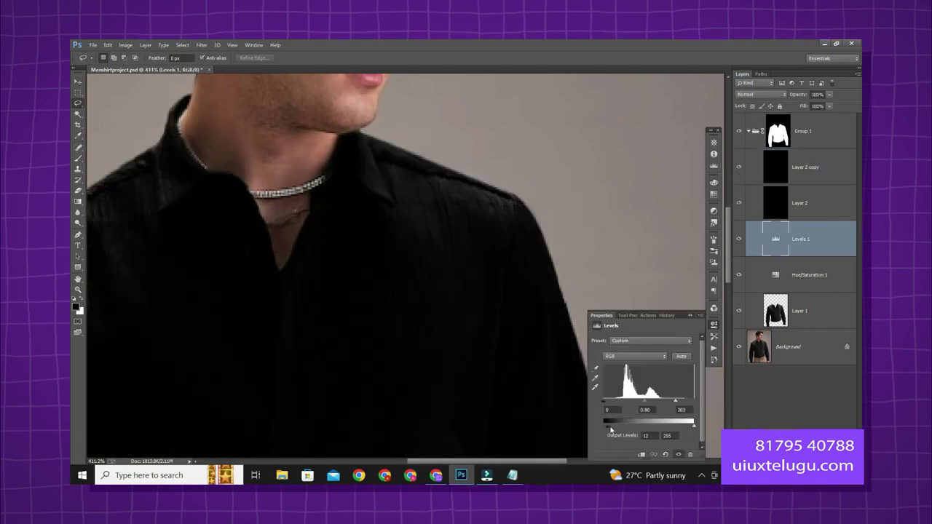
left_click_drag(627, 425, 635, 426)
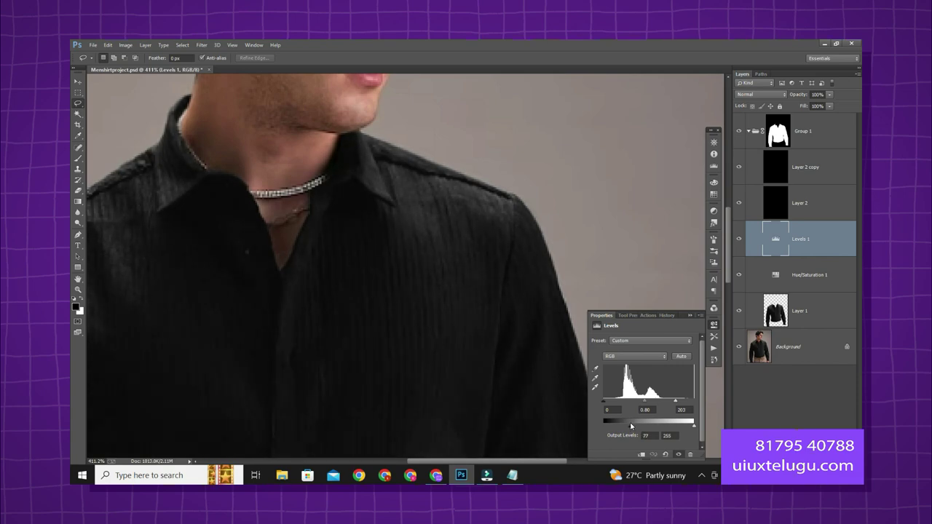
left_click(691, 316)
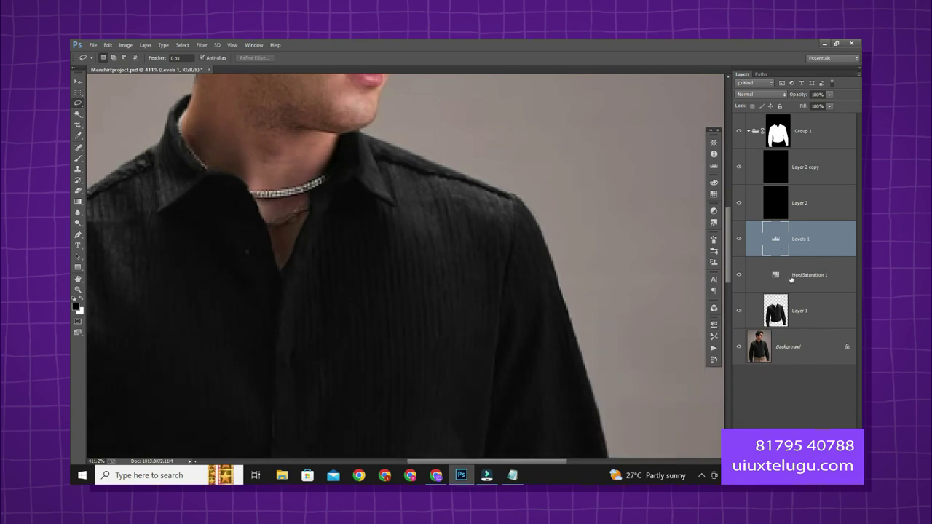
key("ctrl+0")
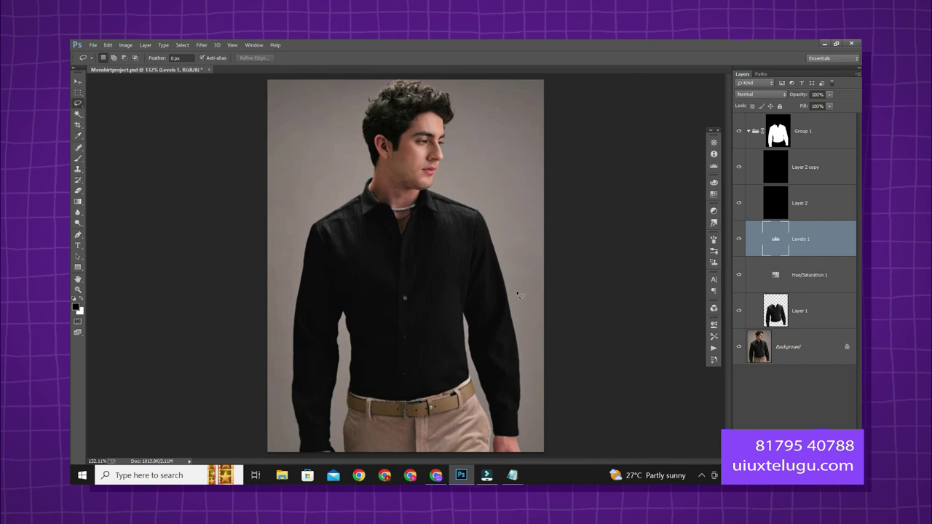
Step: Invert both black Soft Light layers, Layer 2 and Layer 2 copy, to white for a white shirt variant
left_click(803, 210)
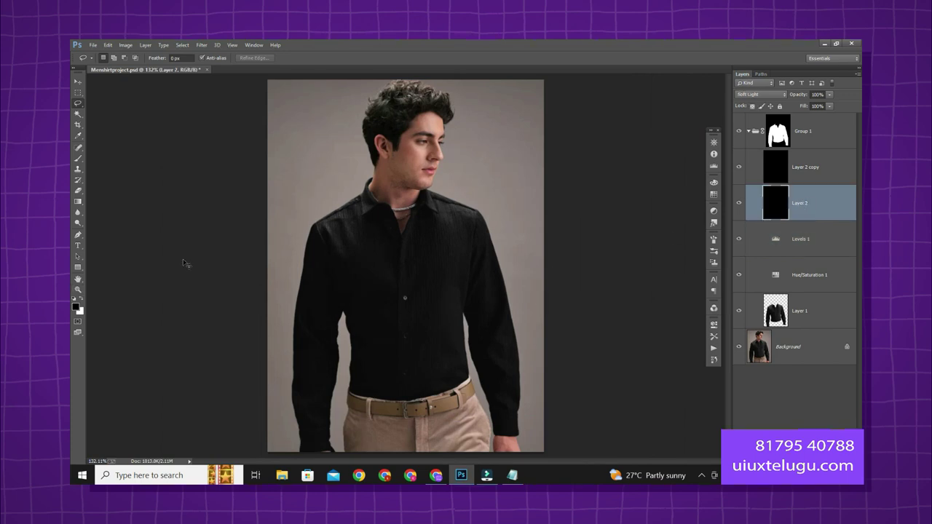
key("ctrl+i")
left_click(822, 174)
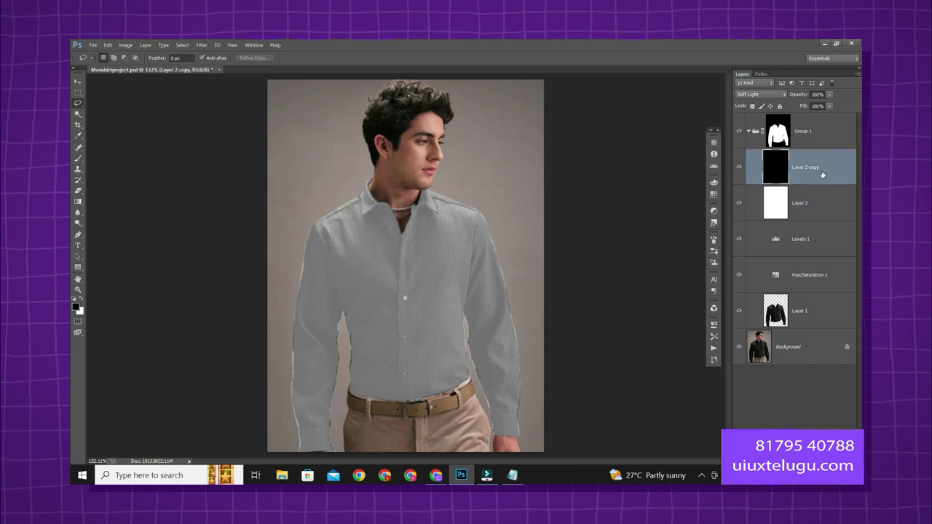
key("ctrl+i")
Step: Lower the shadow output level of the Levels 1 adjustment to 39 to bring out the white shirt's fabric texture
scroll(466, 216, "up", 5)
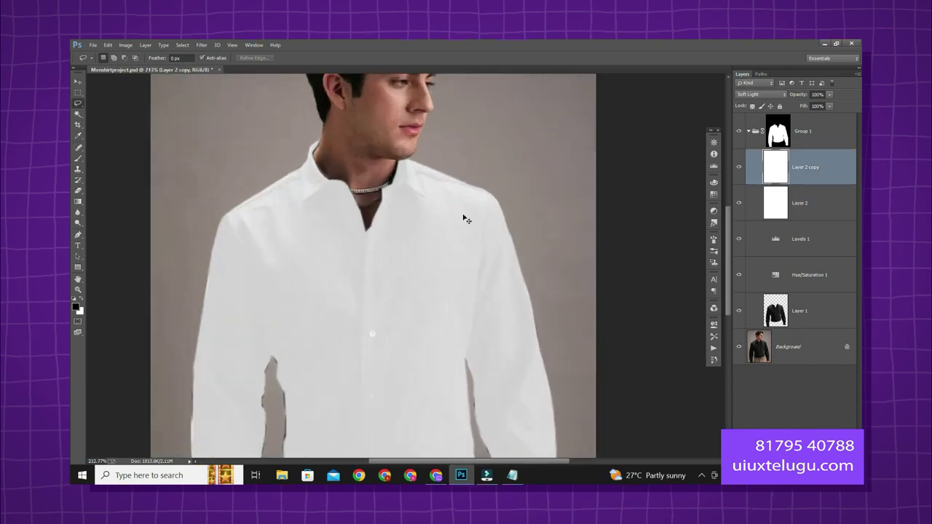
scroll(499, 217, "down", 4)
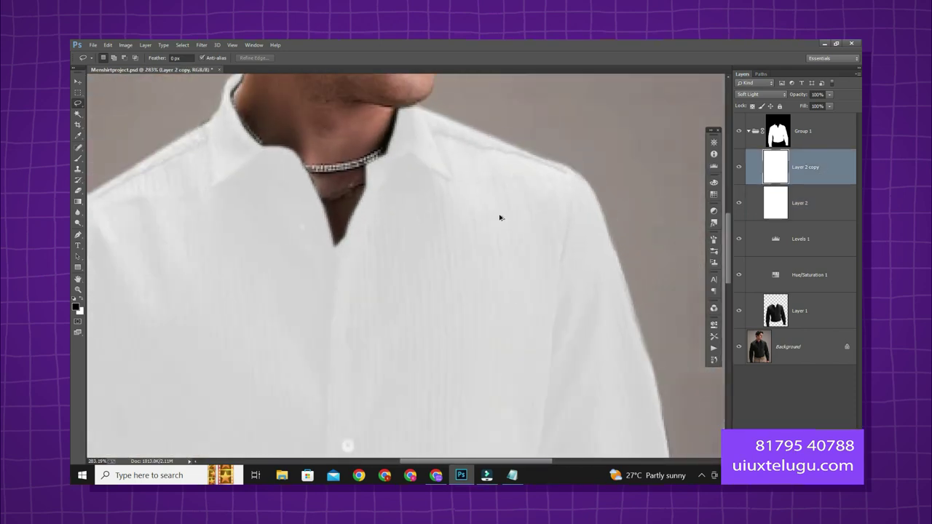
scroll(489, 185, "up", 2)
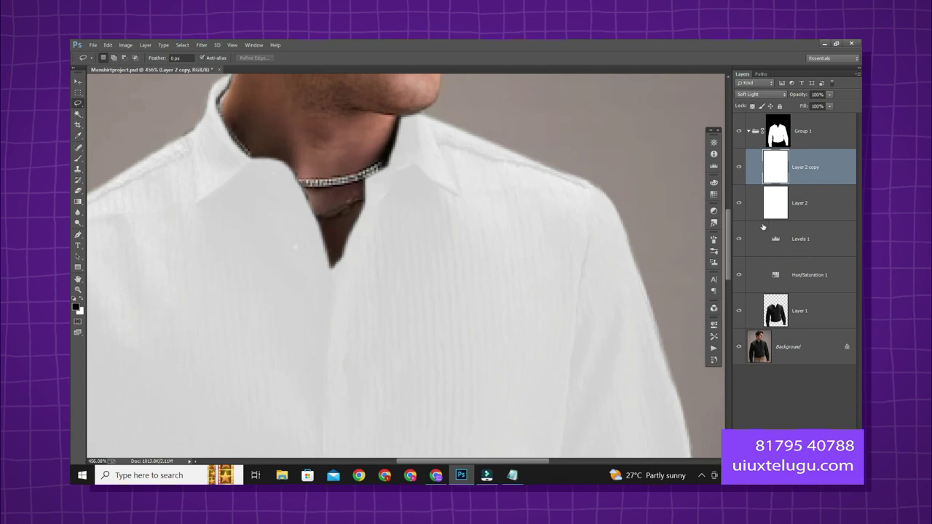
double_click(776, 241)
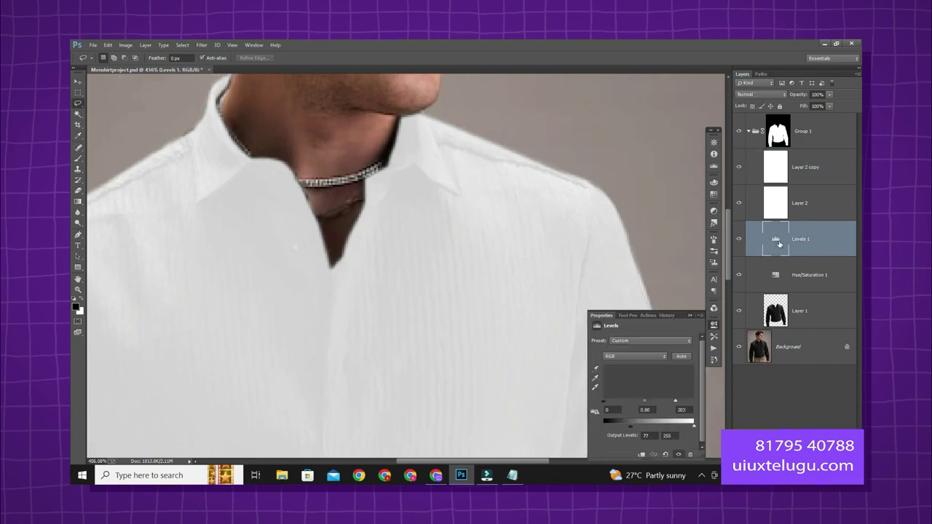
left_click_drag(631, 429, 600, 432)
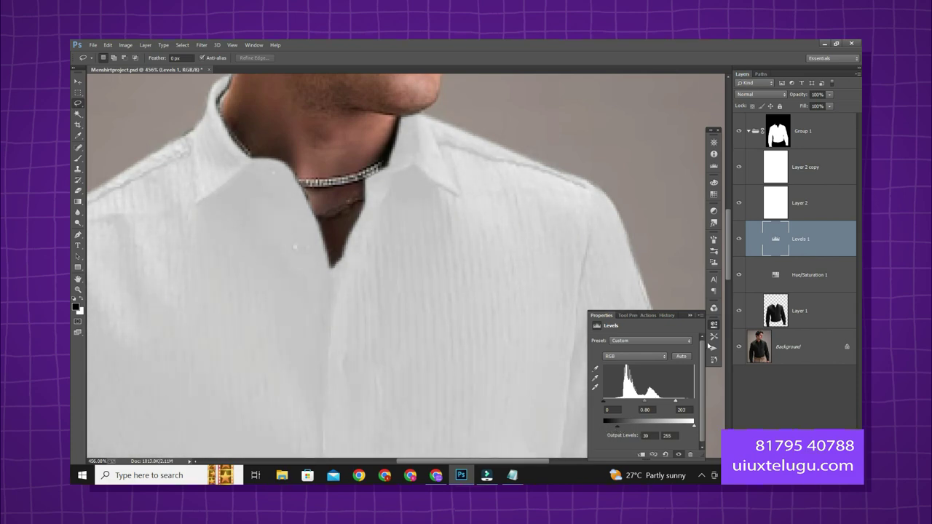
left_click(689, 316)
key("ctrl+0")
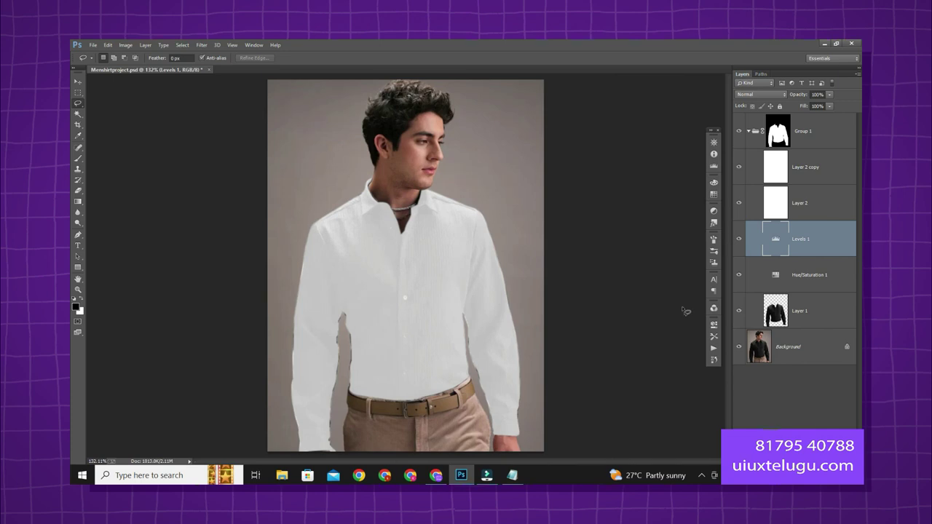
Step: Load the Group 1 mask as a selection and expand it by 1 pixel to cover the dark sleeve fringes
scroll(337, 383, "up", 6)
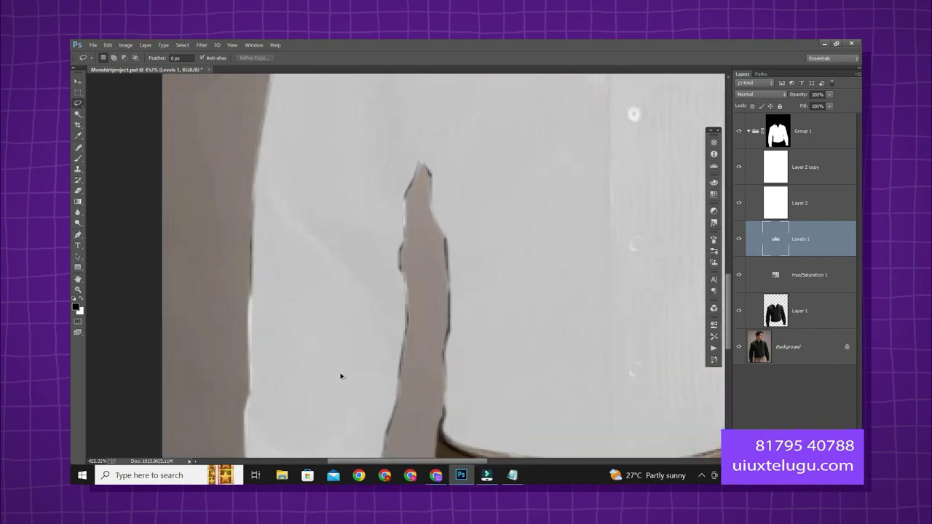
scroll(505, 339, "down", 5)
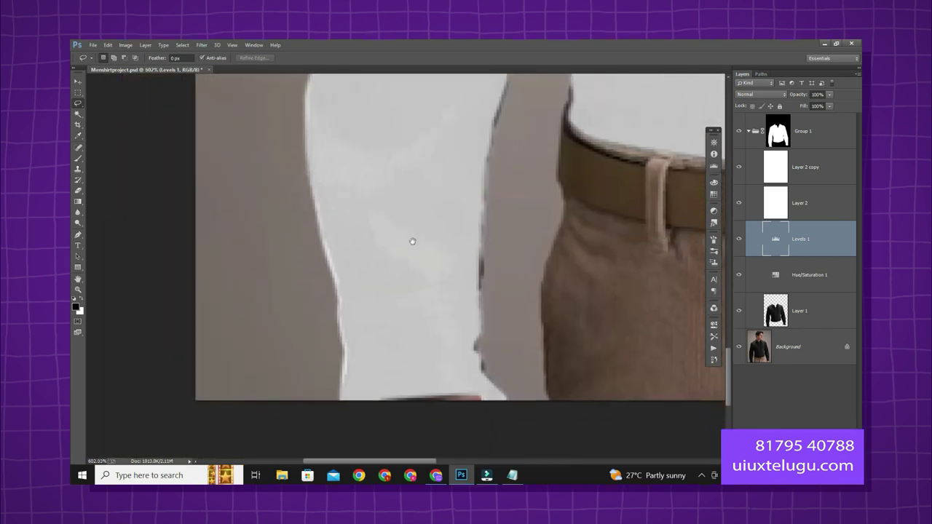
scroll(408, 249, "up", 2)
scroll(409, 249, "up", 1)
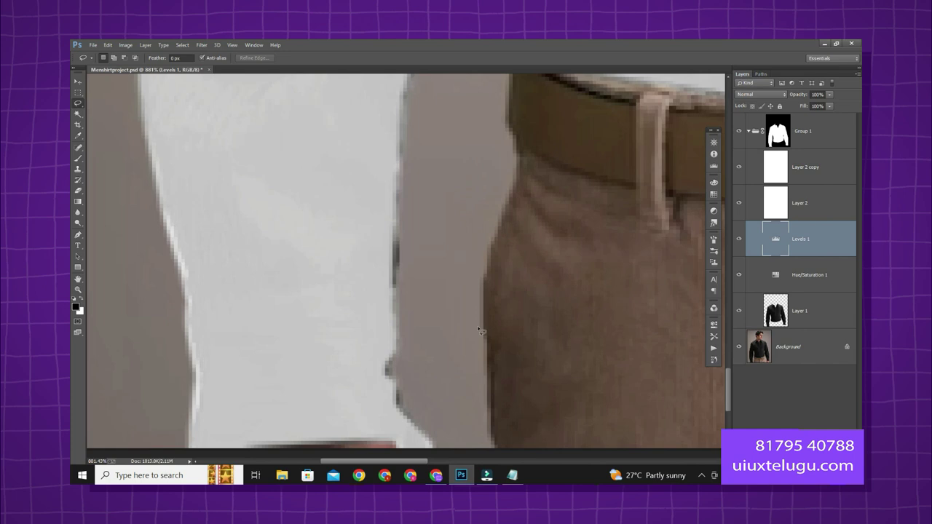
left_click(779, 145, "ctrl")
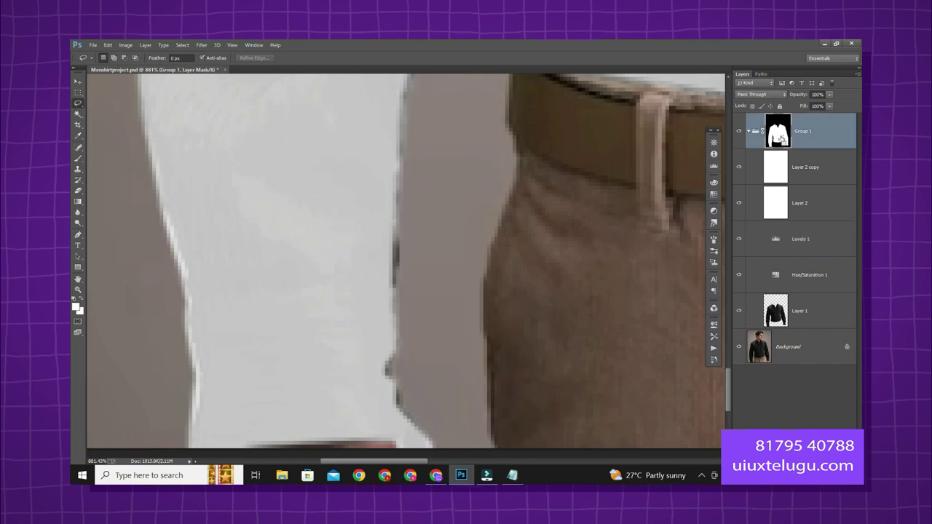
left_click(202, 45)
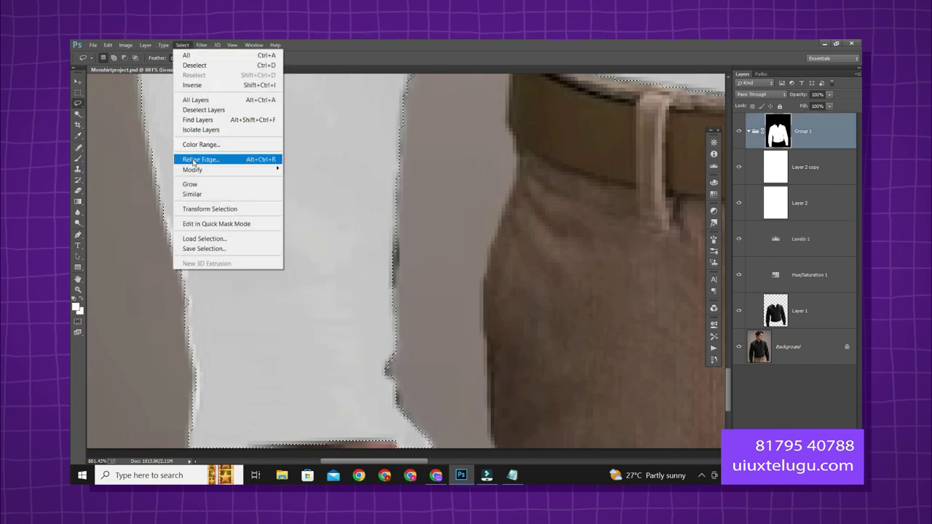
mouse_move(193, 170)
left_click(306, 190)
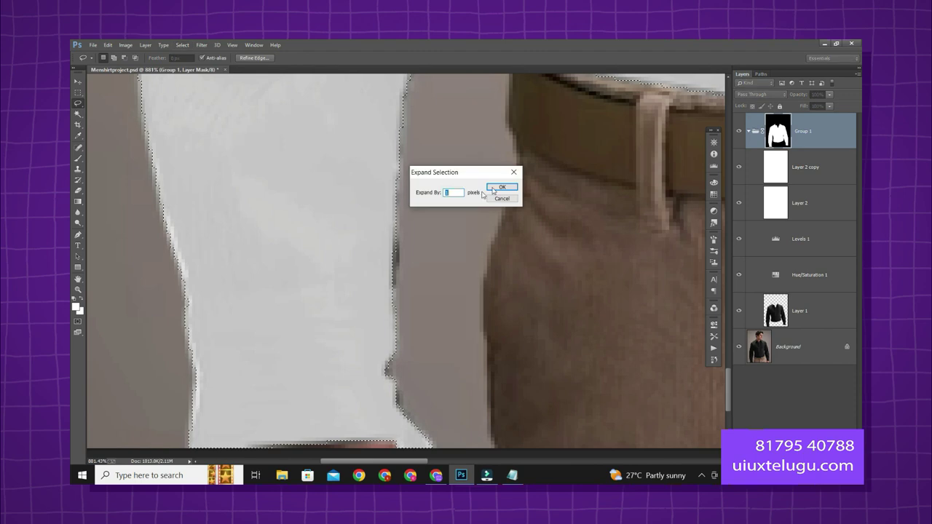
left_click(495, 189)
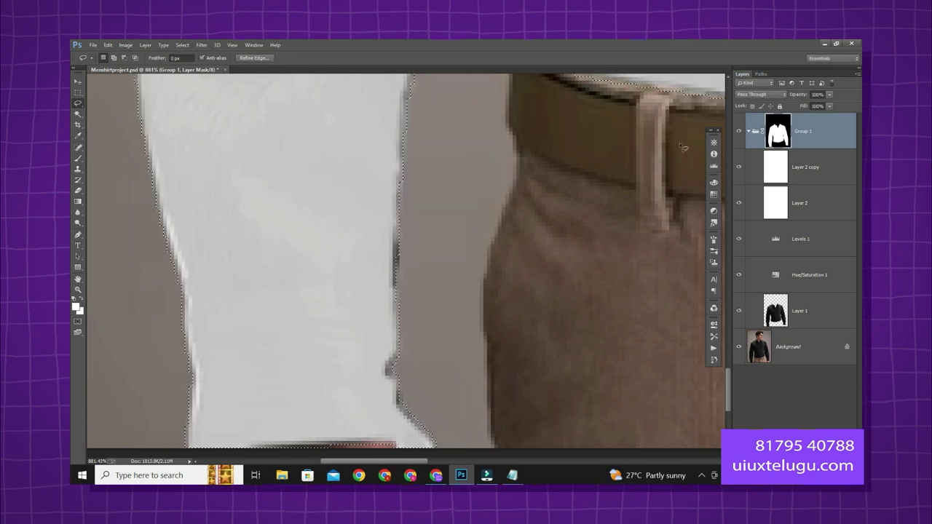
Step: Fill the expanded selection with white on the Group 1 mask and deselect
key("d")
key("alt+BackSpace")
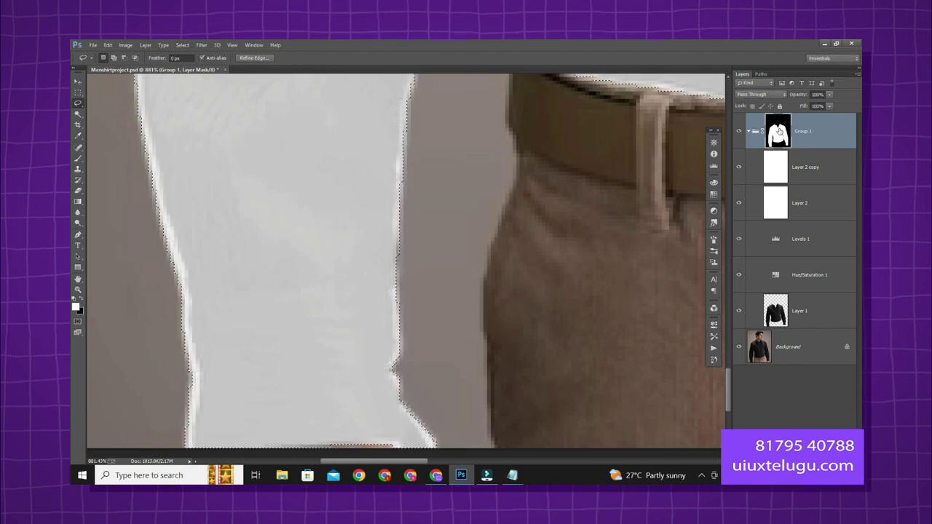
key("ctrl+d")
key("ctrl+0")
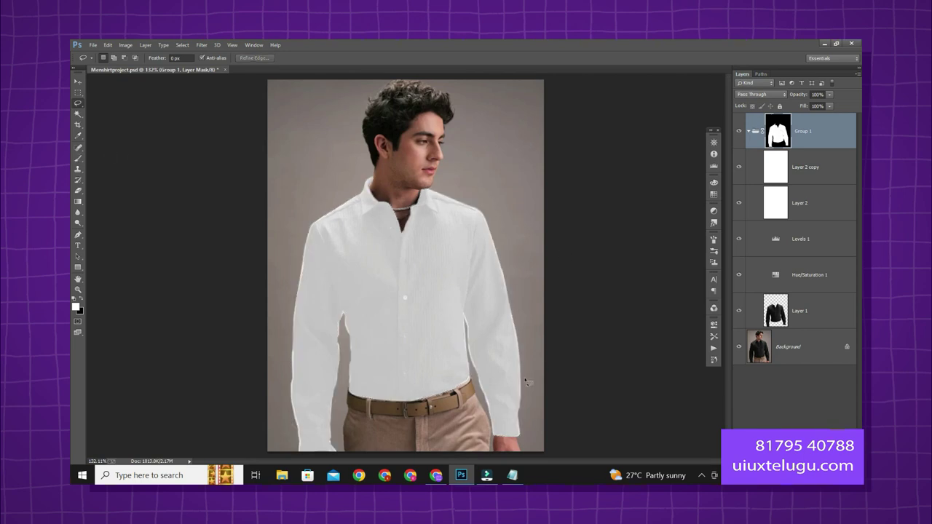
Step: Load the widened Group 1 mask as a selection and feather it by 0.5 pixels
scroll(527, 386, "up", 6)
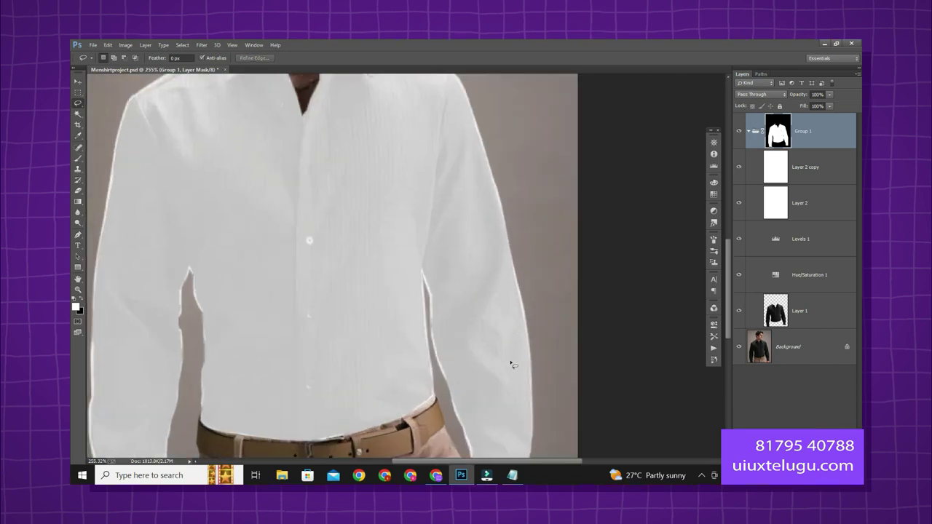
scroll(409, 300, "down", 4)
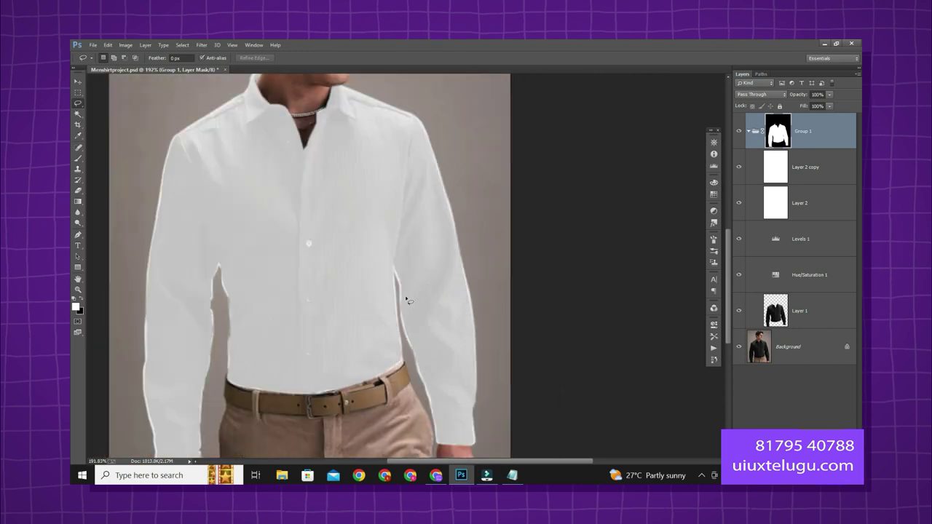
scroll(409, 301, "down", 1)
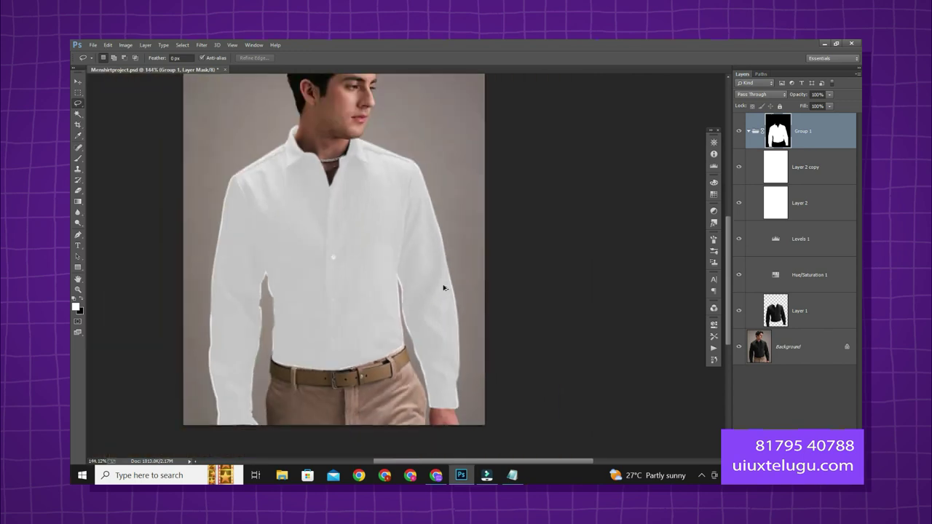
scroll(444, 287, "down", 1)
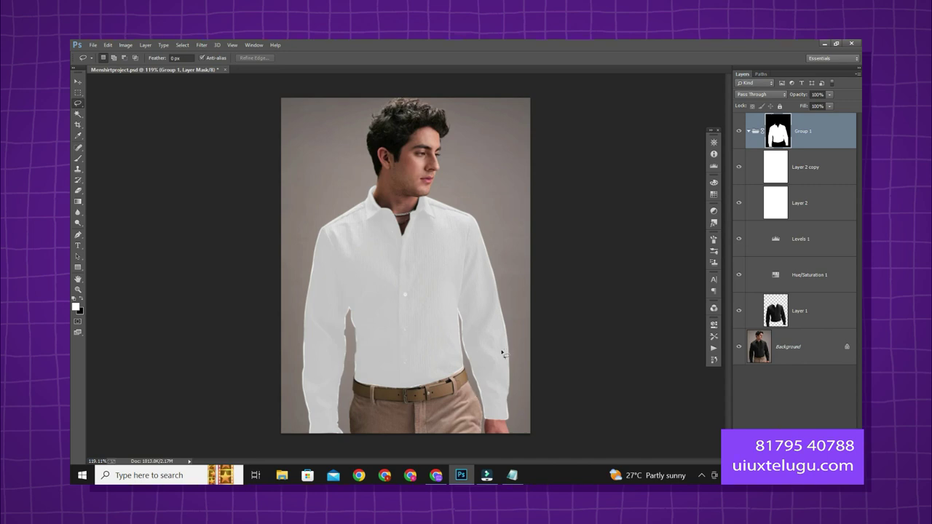
scroll(502, 354, "up", 5)
scroll(533, 351, "down", 3)
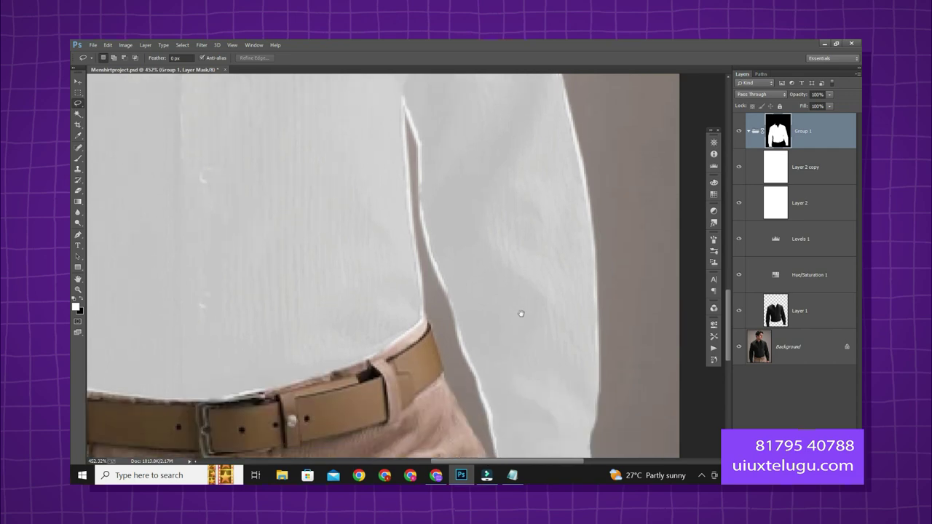
left_click(790, 143, "ctrl")
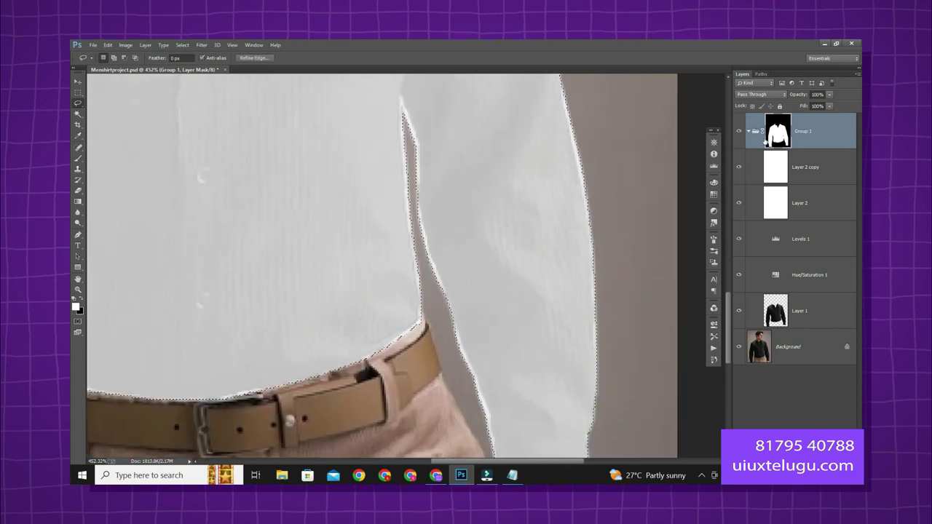
scroll(497, 254, "up", 2)
key("m")
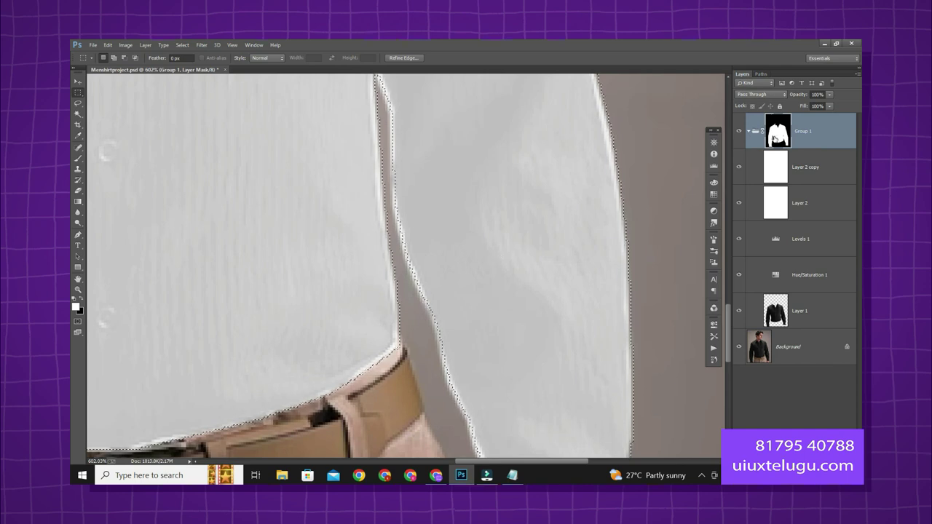
key("shift+F6")
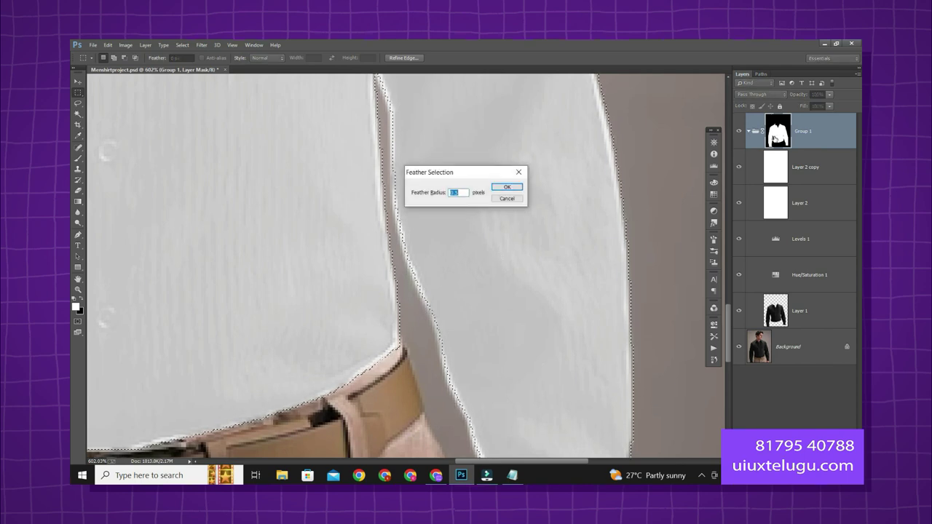
key("Return")
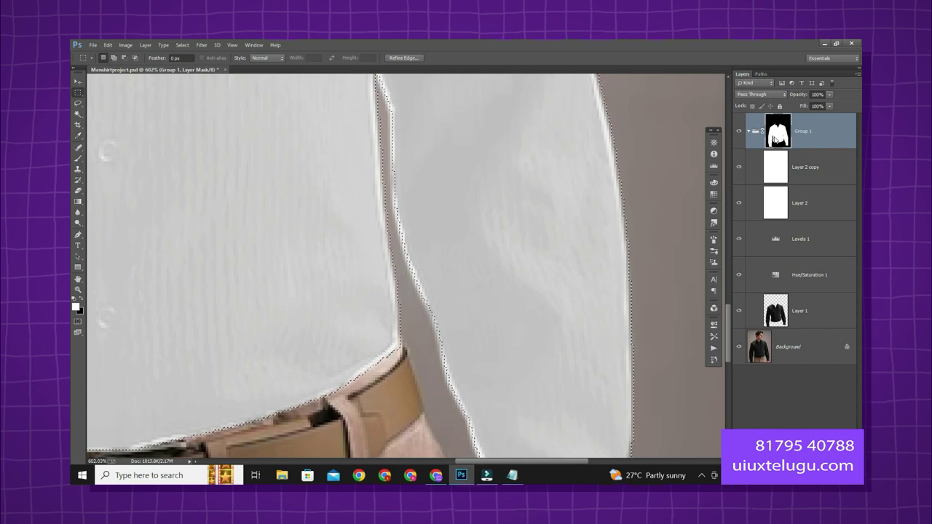
Step: Paint black on the Group 1 mask within the inverted selection along the right sleeve's gap and cuff edges
key("b")
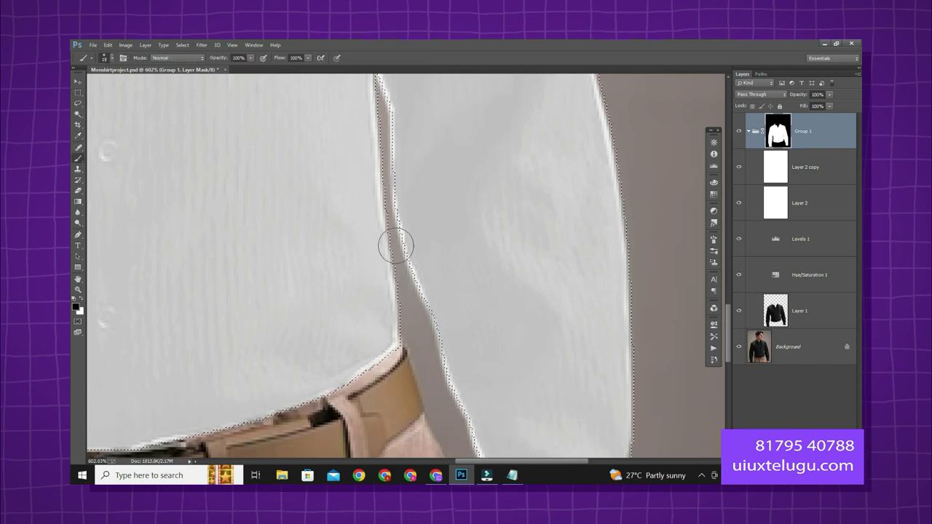
left_click_drag(396, 130, 400, 208)
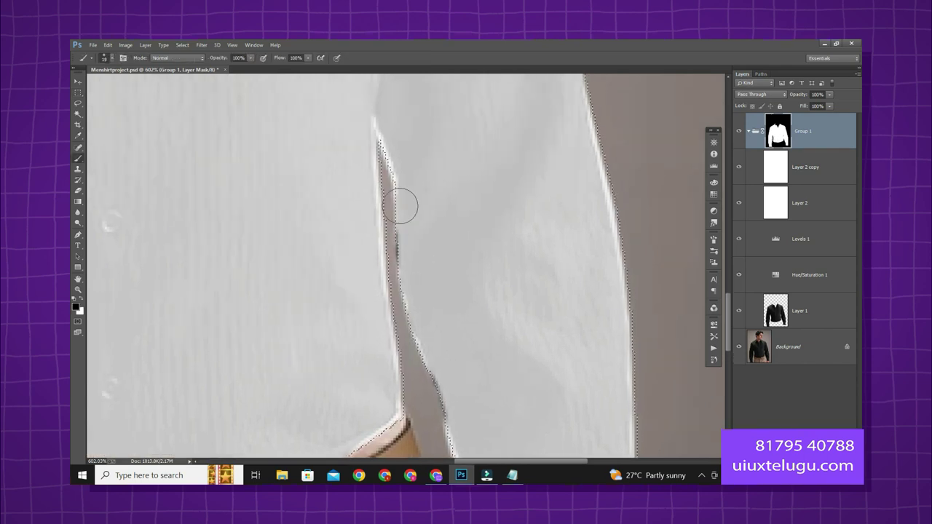
scroll(379, 146, "down", 6)
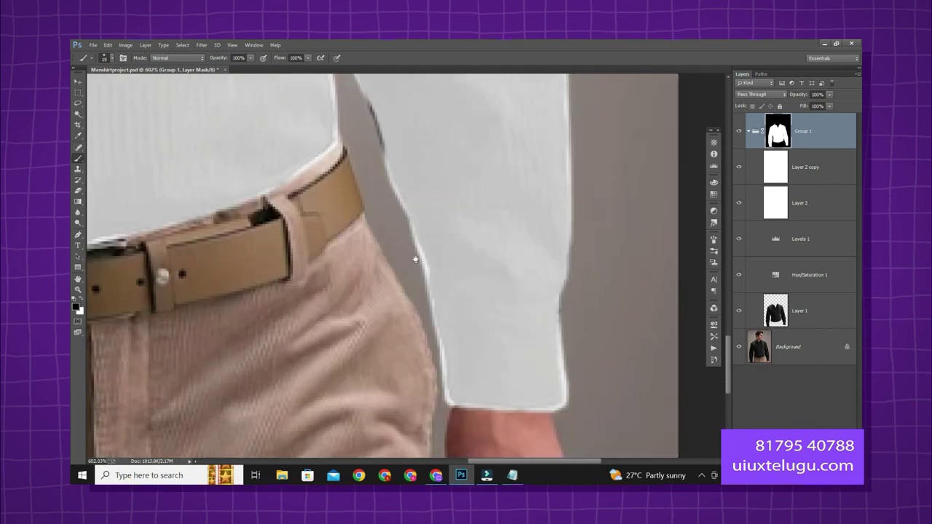
key("ctrl+d")
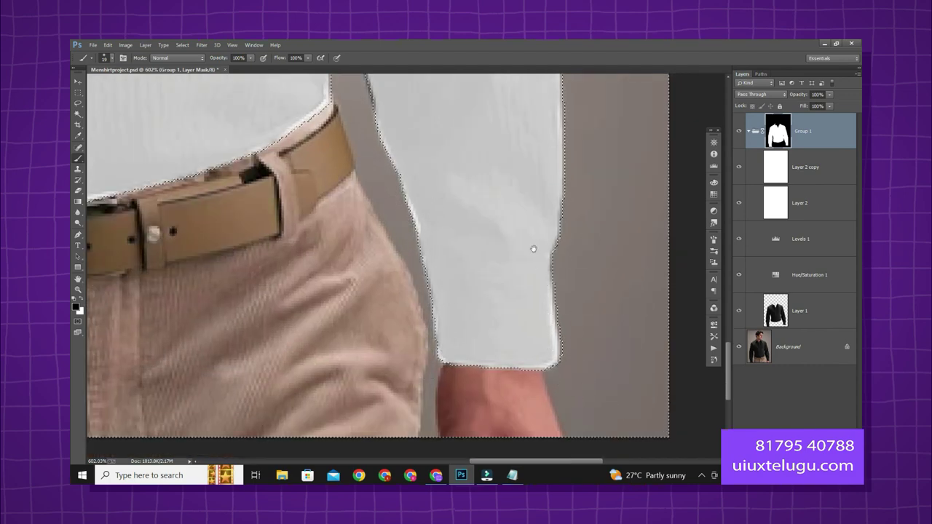
left_click_drag(532, 247, 583, 418)
mouse_move(454, 258)
left_mouse_down()
mouse_move(486, 374)
mouse_move(487, 291)
mouse_move(416, 254)
mouse_move(263, 229)
mouse_move(374, 260)
mouse_move(406, 136)
mouse_move(364, 183)
mouse_move(319, 270)
left_mouse_up()
mouse_move(300, 186)
left_mouse_down()
mouse_move(291, 381)
mouse_move(313, 225)
mouse_move(312, 381)
mouse_move(308, 289)
left_mouse_up()
left_click_drag(297, 204, 314, 407)
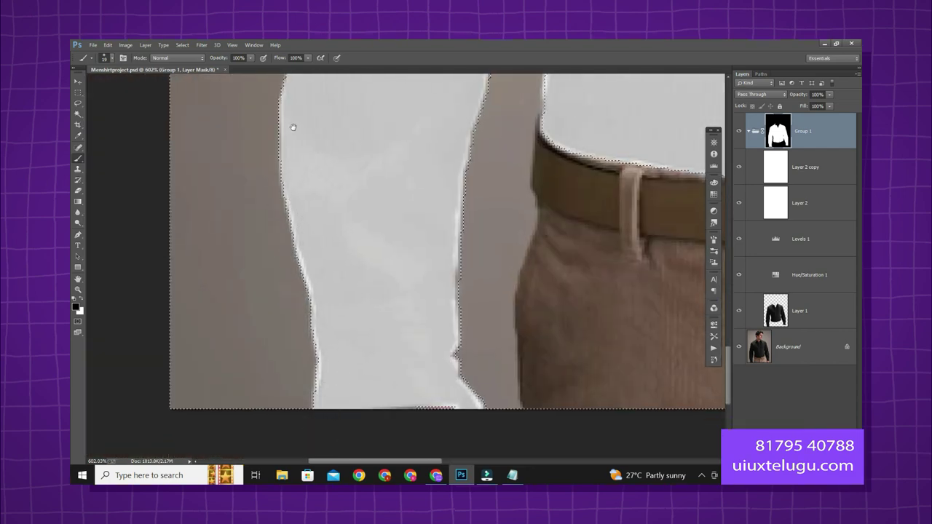
Step: Paint black on the Group 1 mask along the left sleeve, shoulder and collar edges to trim the light halo
mouse_move(291, 125)
left_mouse_down()
mouse_move(312, 297)
mouse_move(331, 139)
left_mouse_up()
mouse_move(331, 153)
left_mouse_down()
mouse_move(295, 385)
mouse_move(343, 214)
mouse_move(357, 117)
left_mouse_up()
left_click_drag(350, 182, 302, 374)
mouse_move(313, 226)
left_mouse_down()
mouse_move(300, 393)
mouse_move(474, 179)
mouse_move(566, 156)
mouse_move(423, 262)
mouse_move(434, 144)
left_mouse_up()
left_click_drag(620, 255, 264, 199)
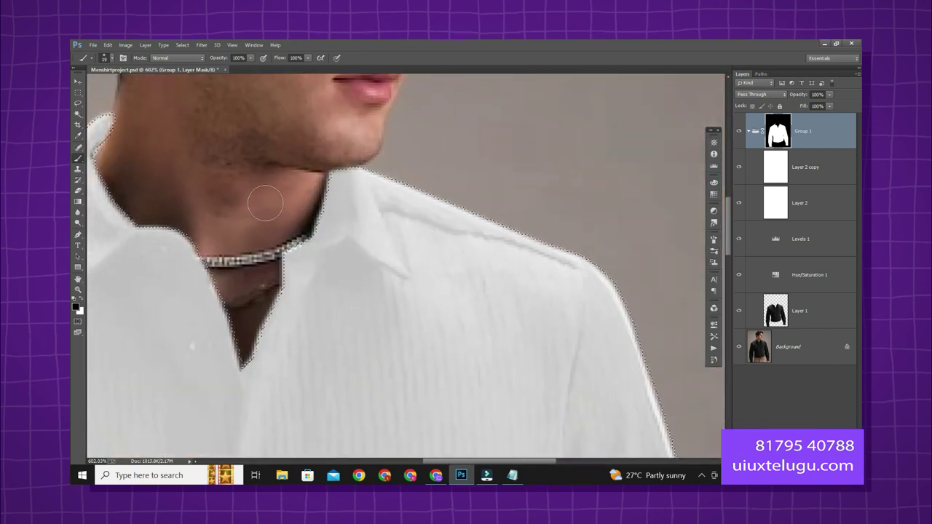
mouse_move(328, 175)
left_mouse_down()
mouse_move(569, 258)
mouse_move(624, 294)
mouse_move(648, 369)
left_mouse_up()
Step: Examine the shirt's mask edges around the collar, arm gaps, waist and cuffs for leftover fringes
scroll(552, 387, "down", 3)
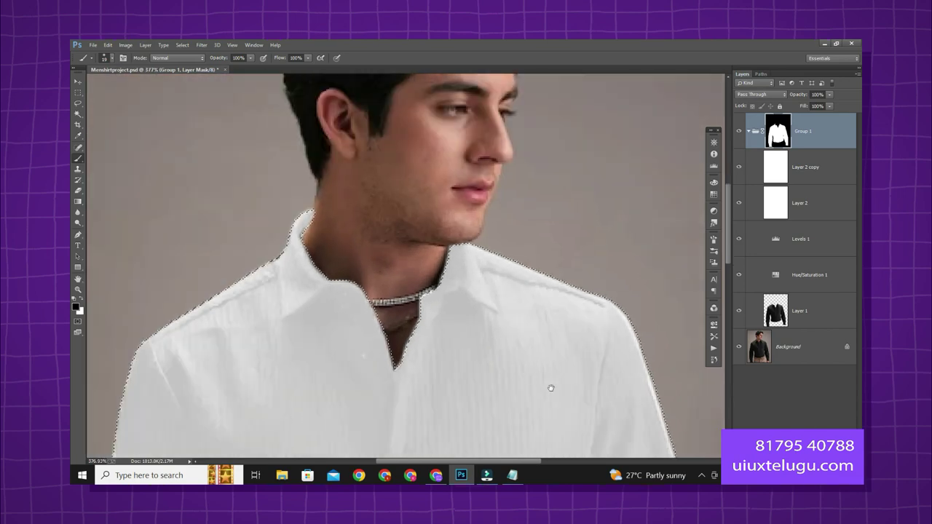
scroll(499, 277, "up", 3)
mouse_move(513, 307)
left_mouse_down()
mouse_move(514, 256)
mouse_move(586, 257)
left_mouse_up()
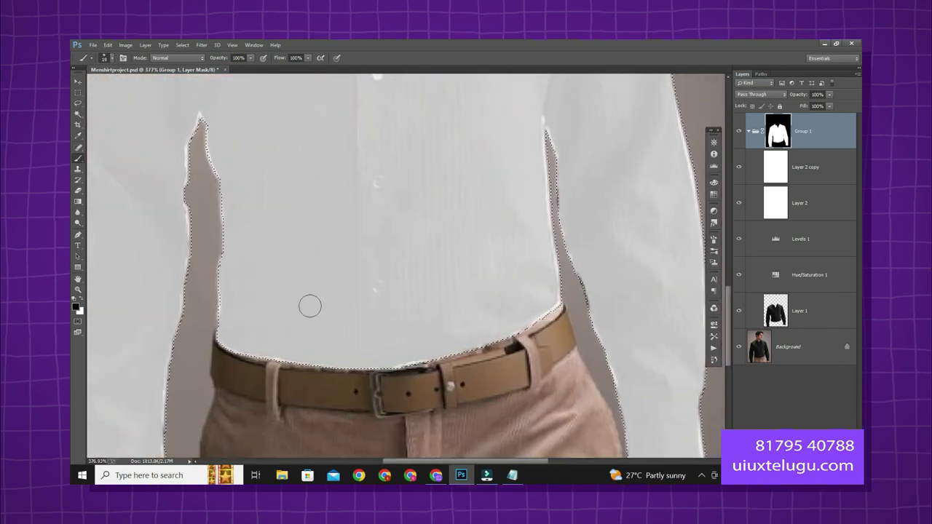
scroll(416, 312, "right", 3)
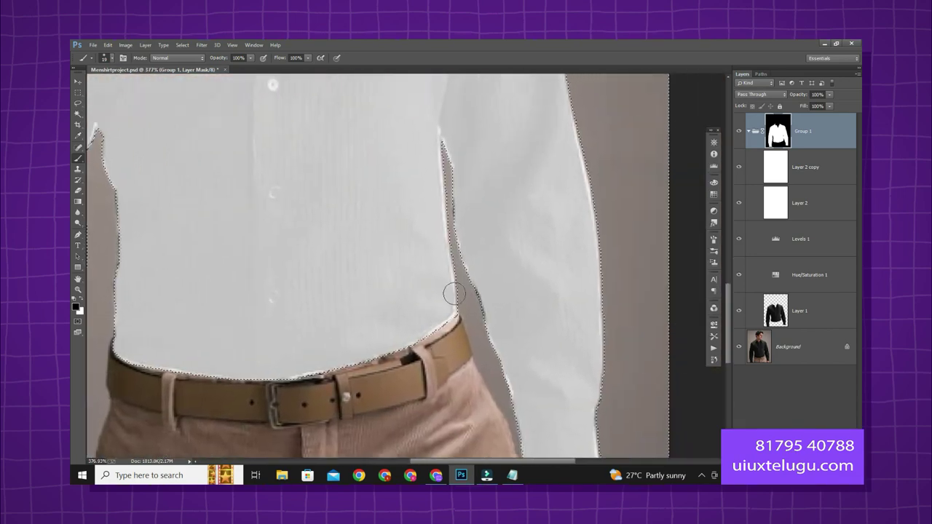
scroll(479, 254, "down", 2)
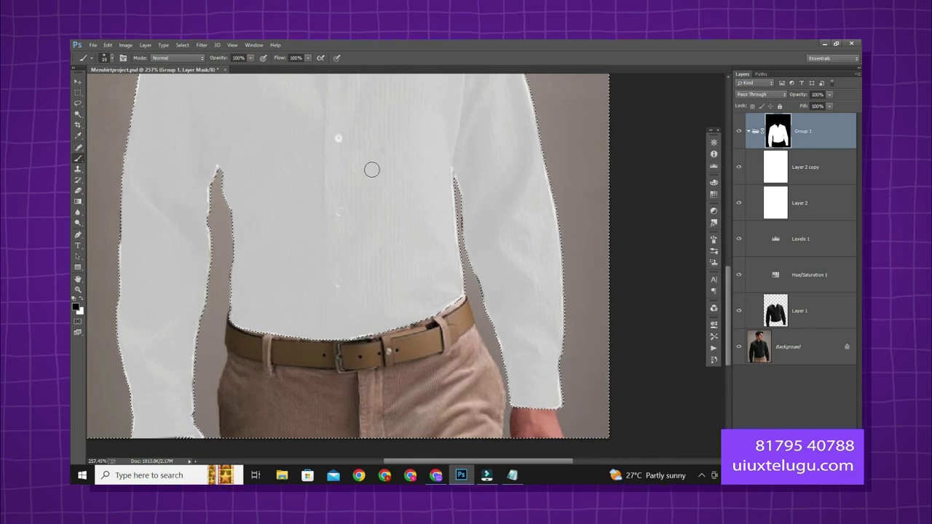
key("m")
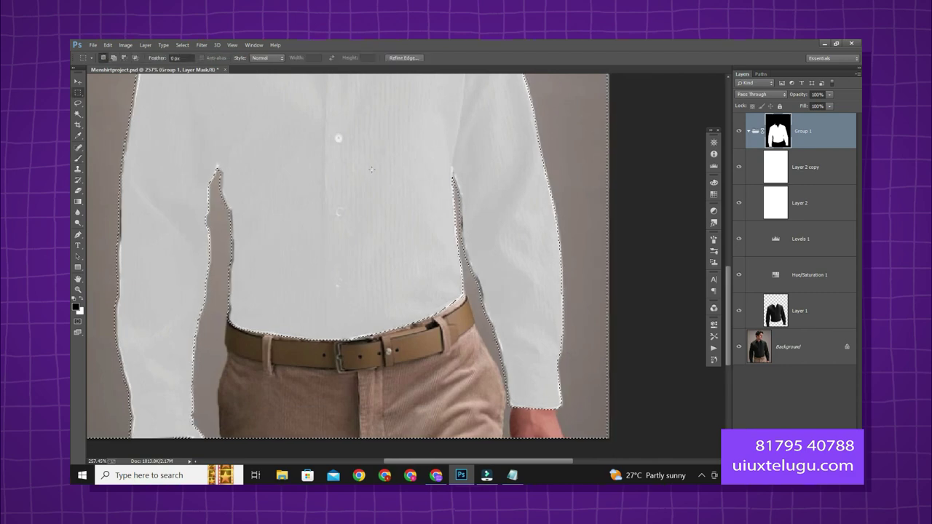
key("b")
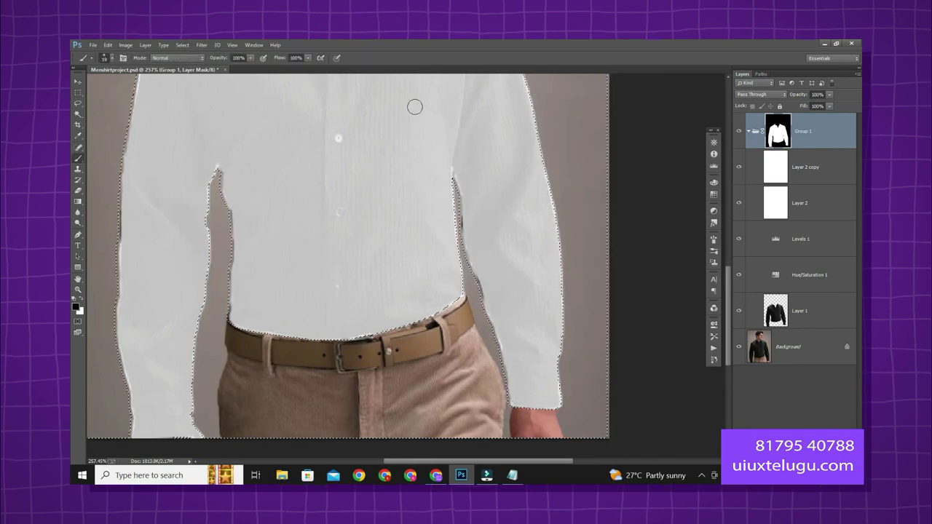
scroll(209, 203, "up", 1)
scroll(209, 207, "up", 3)
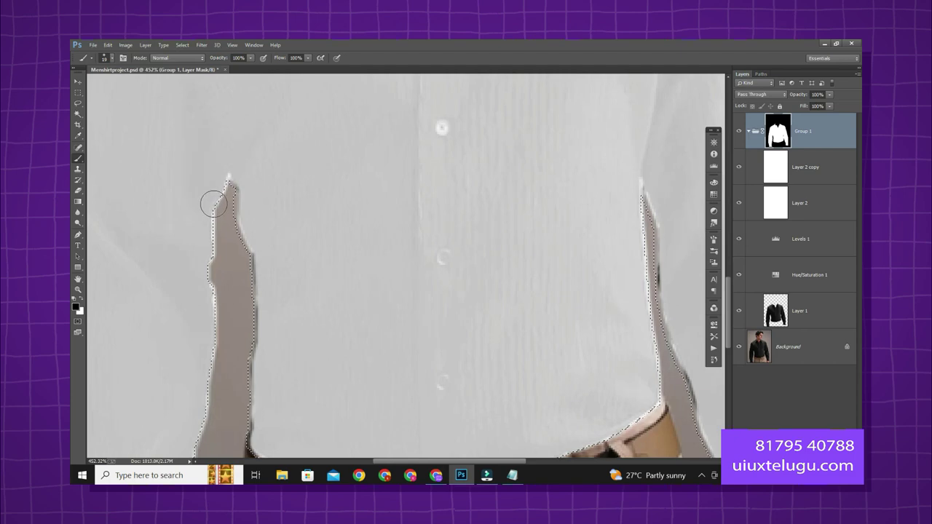
scroll(222, 240, "down", 4)
scroll(211, 246, "down", 5)
scroll(211, 246, "left", 2)
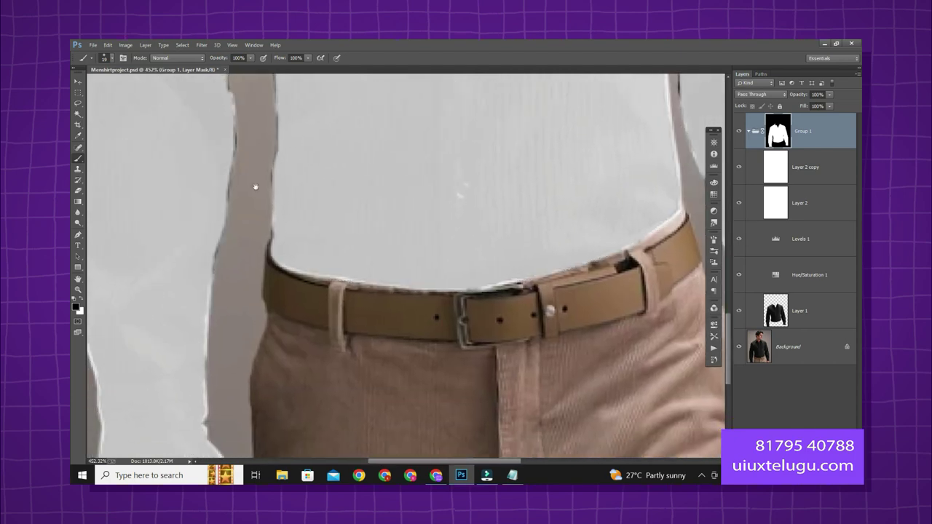
scroll(288, 262, "right", 10)
scroll(289, 241, "up", 3)
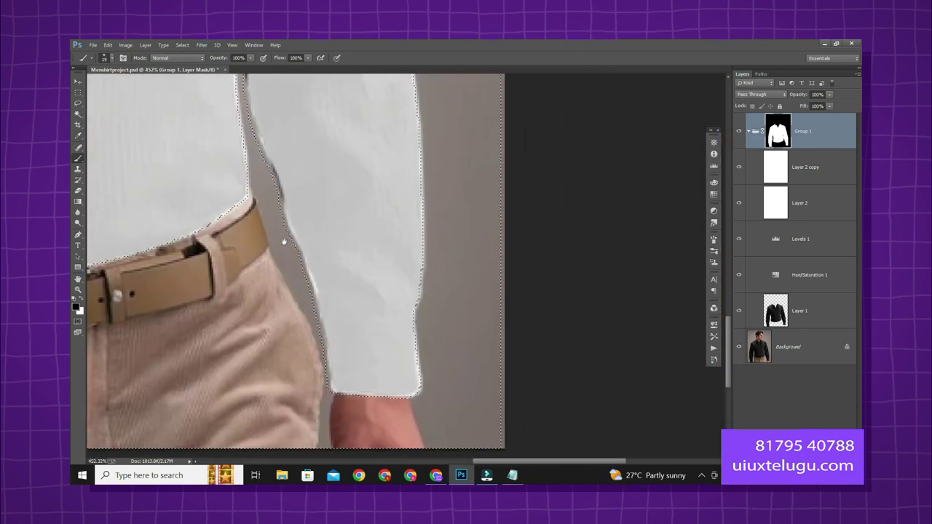
scroll(314, 211, "up", 3)
Step: Deselect and paint white on the Group 1 mask over the dark spot on the right sleeve's inner edge above the belt
key("l")
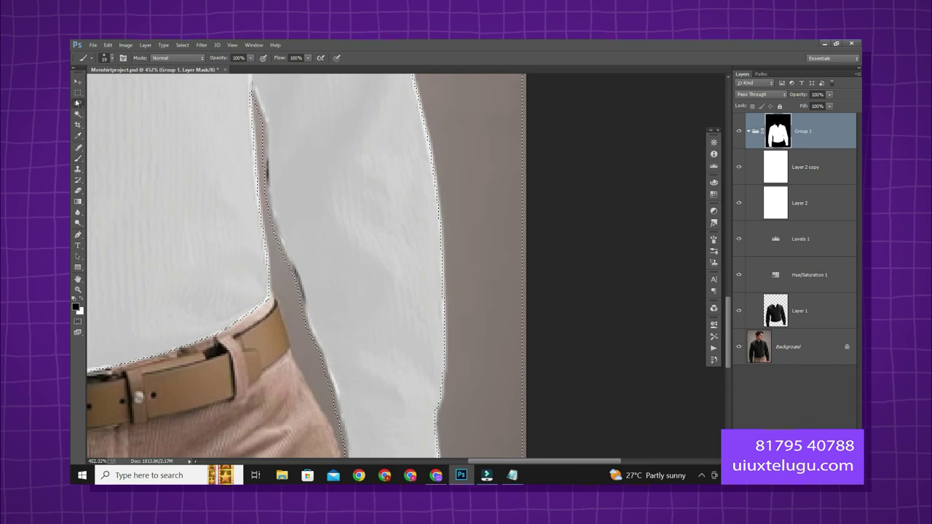
key("ctrl+d")
scroll(258, 163, "up", 2)
scroll(258, 163, "up", 3)
scroll(322, 161, "left", 1)
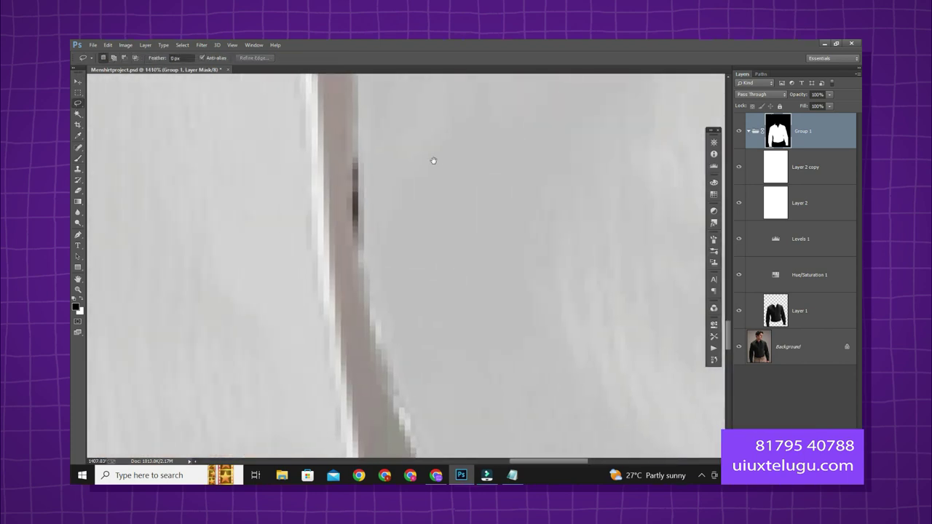
key("b")
mouse_move(416, 185)
left_mouse_down()
mouse_move(346, 180)
mouse_move(383, 160)
mouse_move(357, 249)
left_mouse_up()
key("x")
Step: Paint white with a soft 4 px brush over the dark fringe on the right sleeve's inner edge beside the belt
scroll(418, 229, "down", 5)
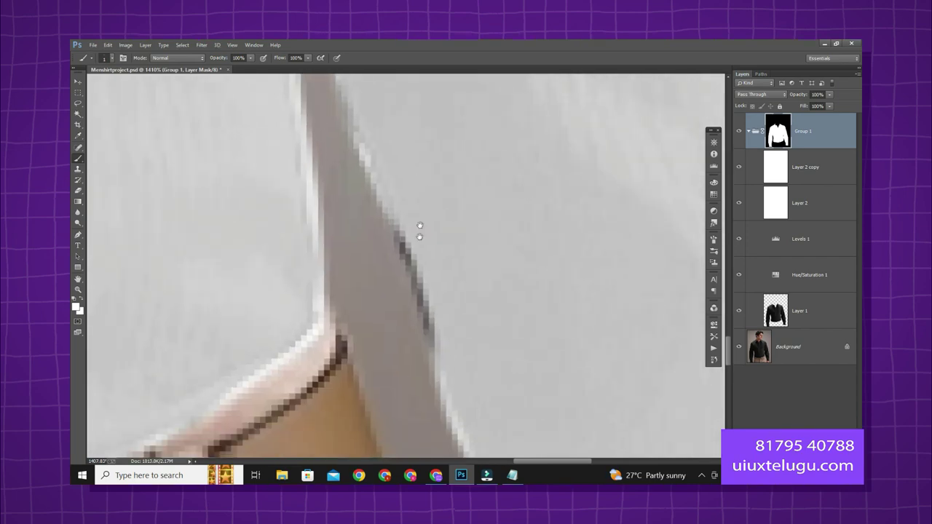
left_click_drag(425, 231, 422, 233)
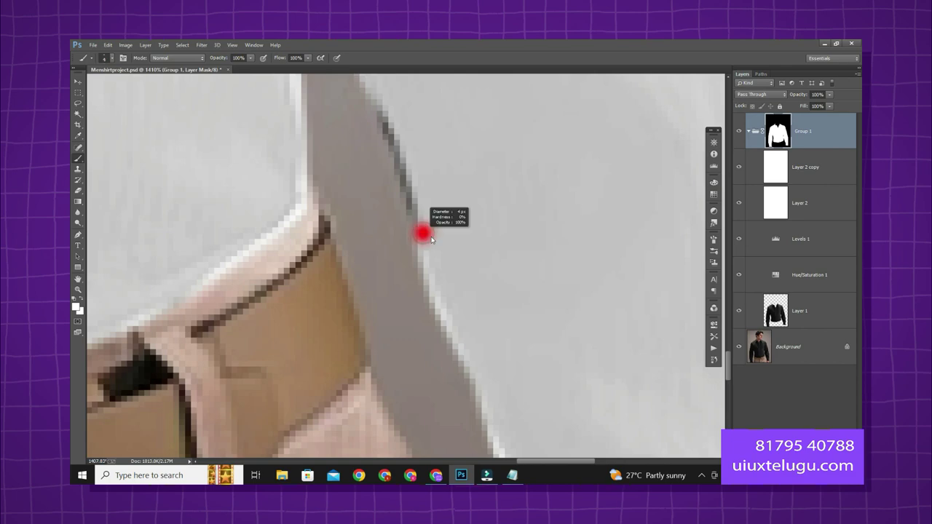
left_click_drag(382, 99, 419, 227)
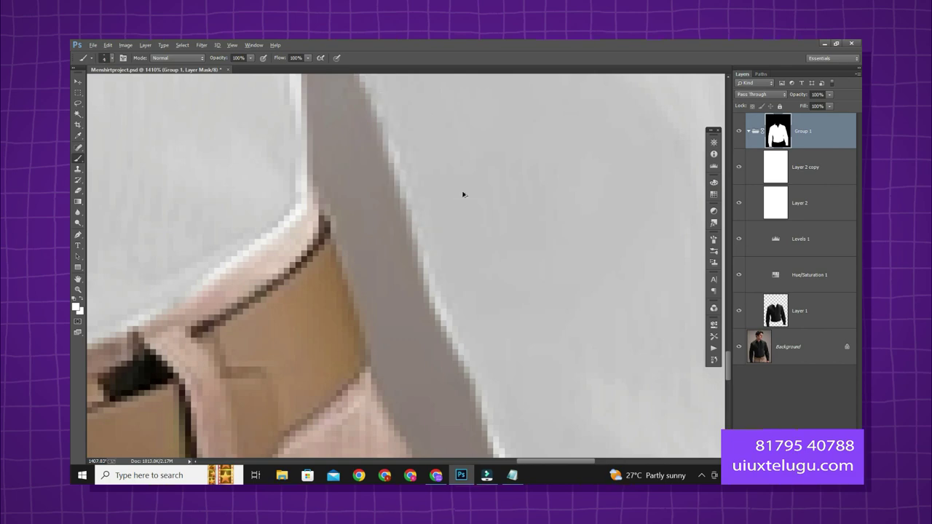
scroll(500, 291, "down", 3)
scroll(389, 201, "down", 3)
scroll(436, 215, "up", 2)
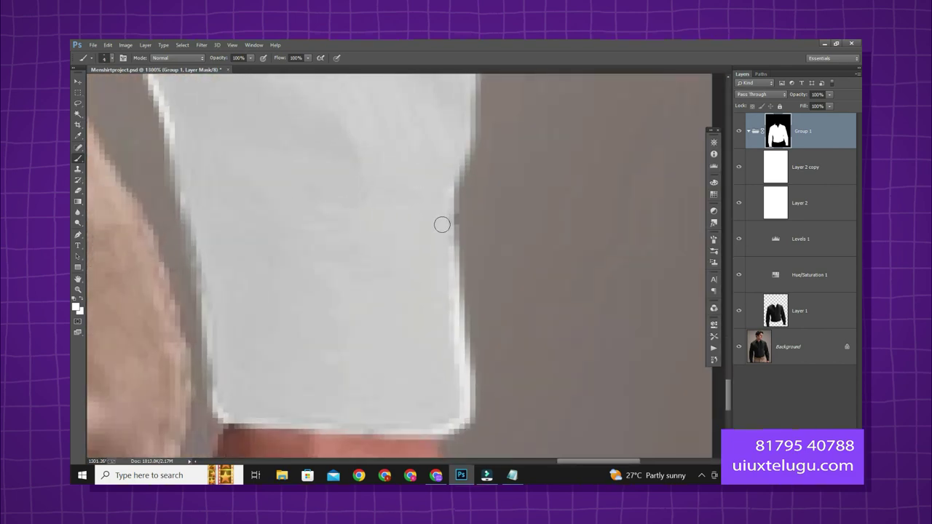
scroll(447, 240, "down", 5)
scroll(447, 241, "down", 3)
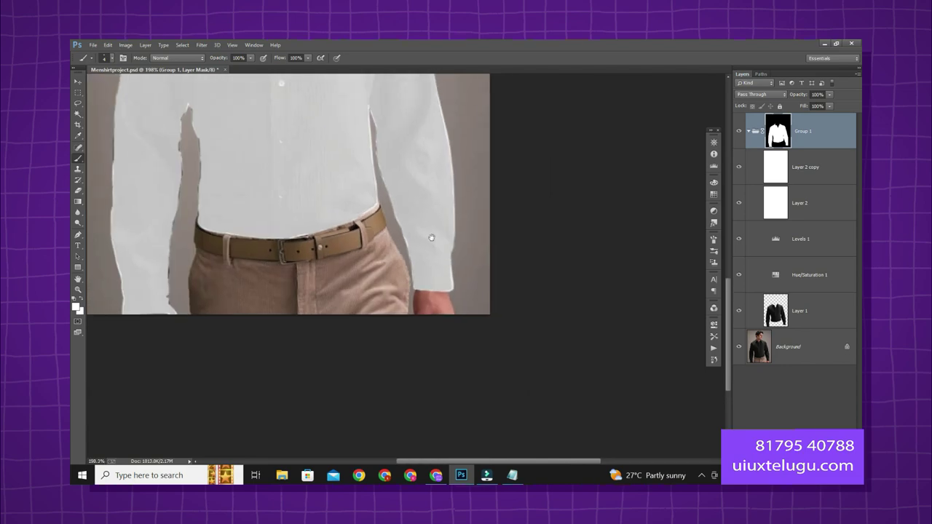
Step: Paint white on the Group 1 mask over the dark fringe along the left sleeve's inner edge, from the cuff up to belt height
scroll(449, 333, "up", 5)
left_click_drag(454, 320, 534, 243)
left_click_drag(325, 352, 424, 228)
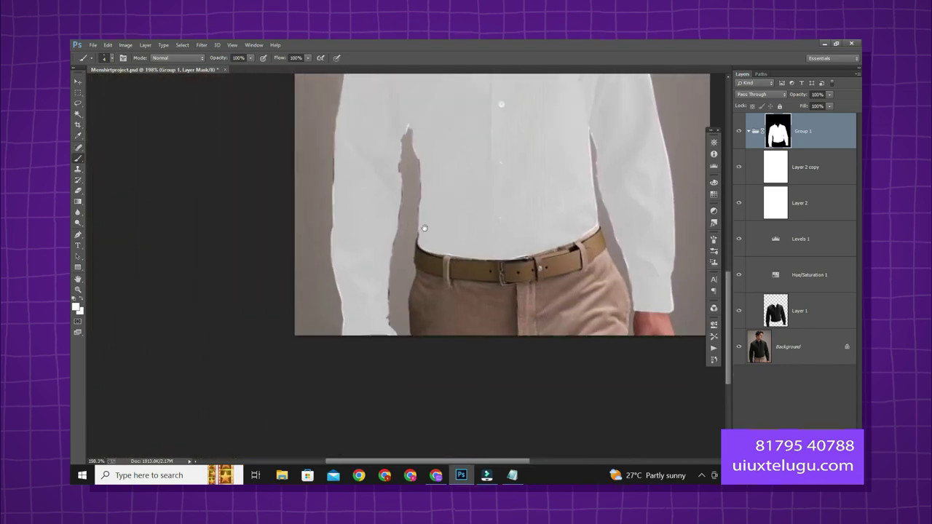
scroll(388, 268, "up", 8)
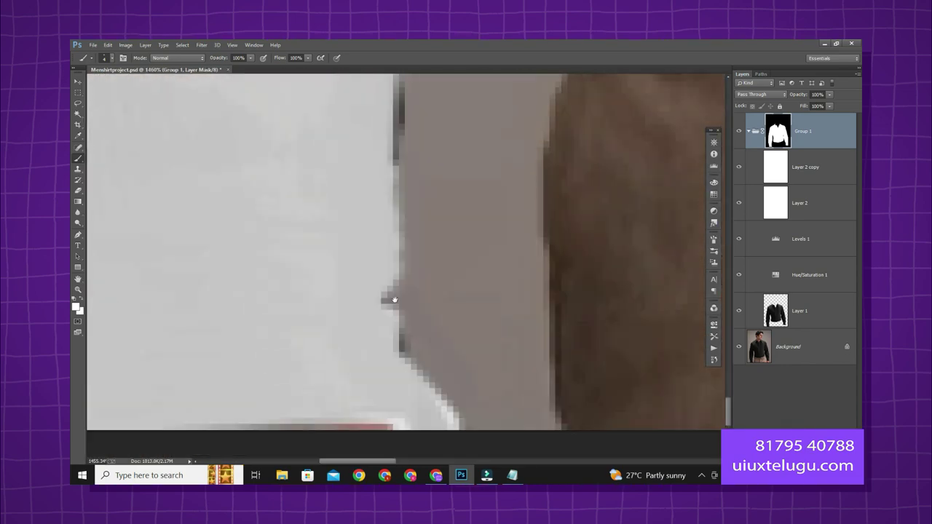
mouse_move(374, 300)
left_mouse_down()
mouse_move(390, 338)
mouse_move(396, 331)
mouse_move(393, 372)
mouse_move(335, 351)
left_mouse_up()
left_click_drag(365, 312, 367, 191)
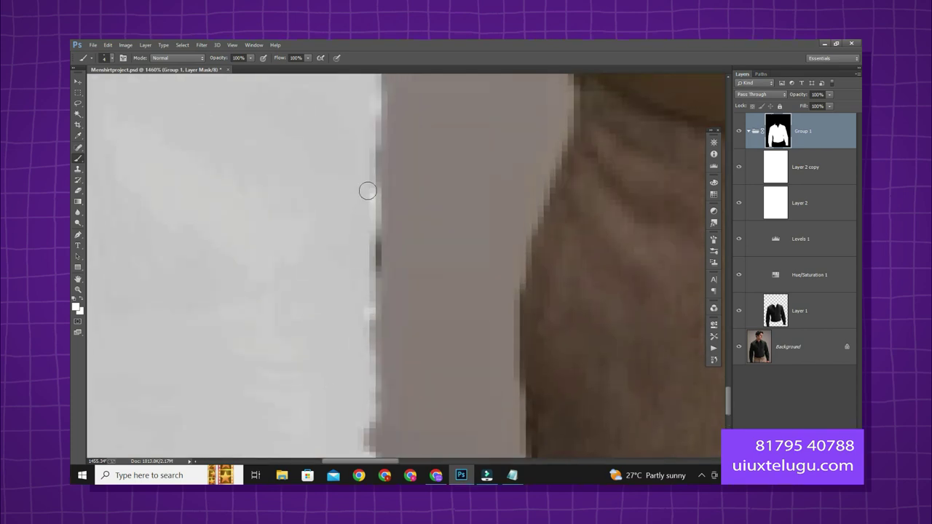
mouse_move(368, 252)
left_mouse_down()
mouse_move(346, 393)
mouse_move(354, 329)
left_mouse_up()
mouse_move(359, 287)
left_mouse_down()
mouse_move(358, 224)
mouse_move(333, 337)
left_mouse_up()
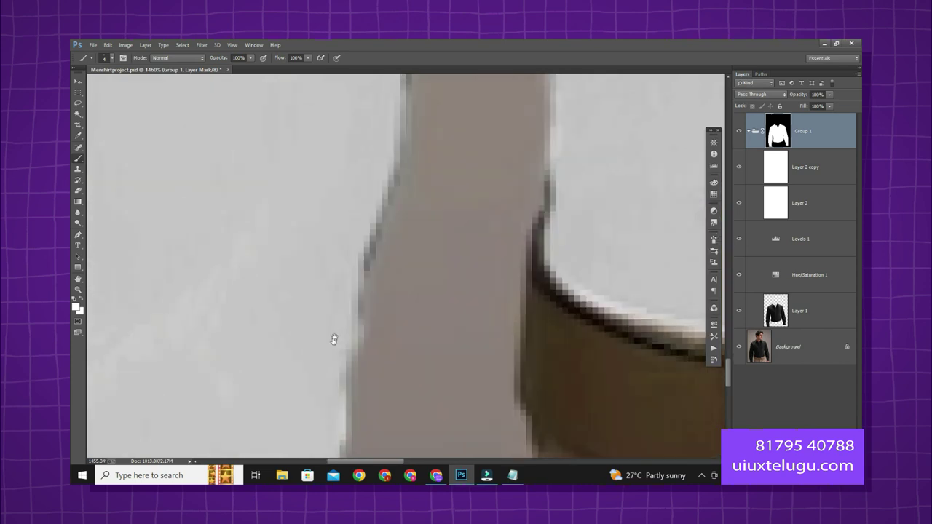
left_click_drag(332, 384, 324, 369)
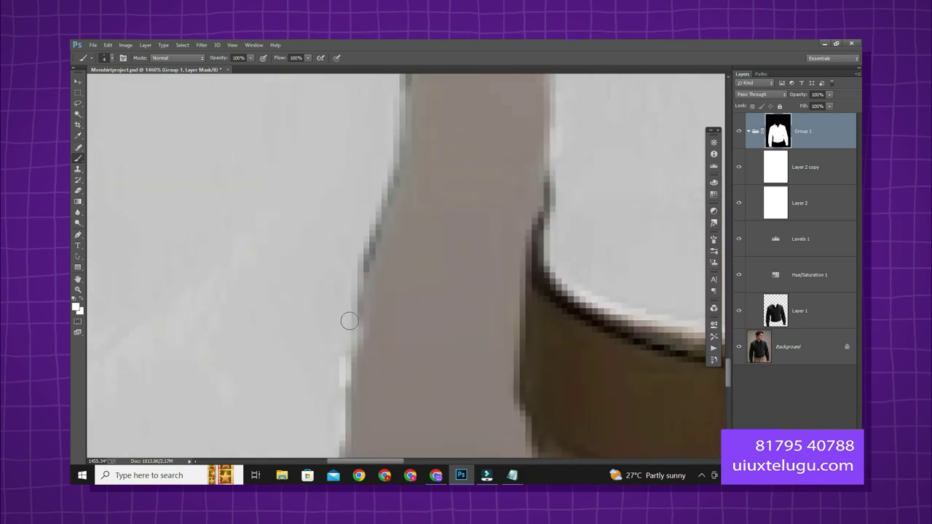
mouse_move(350, 321)
left_mouse_down()
mouse_move(343, 231)
mouse_move(329, 329)
mouse_move(340, 343)
mouse_move(373, 245)
mouse_move(369, 222)
left_mouse_up()
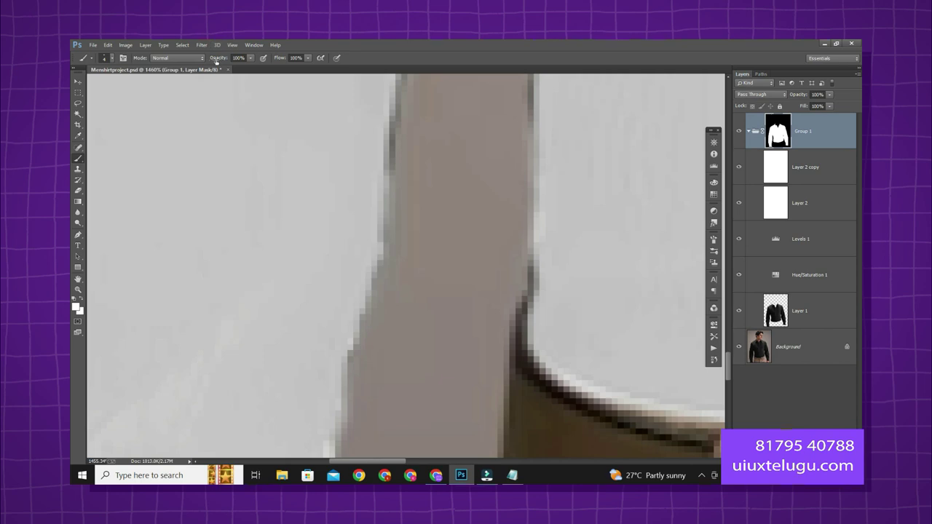
Step: Set the brush opacity to 82% and paint white over the left sleeve's inner-edge fringe, from above the belt to the notch below the armpit
type("82")
scroll(376, 233, "up", 2)
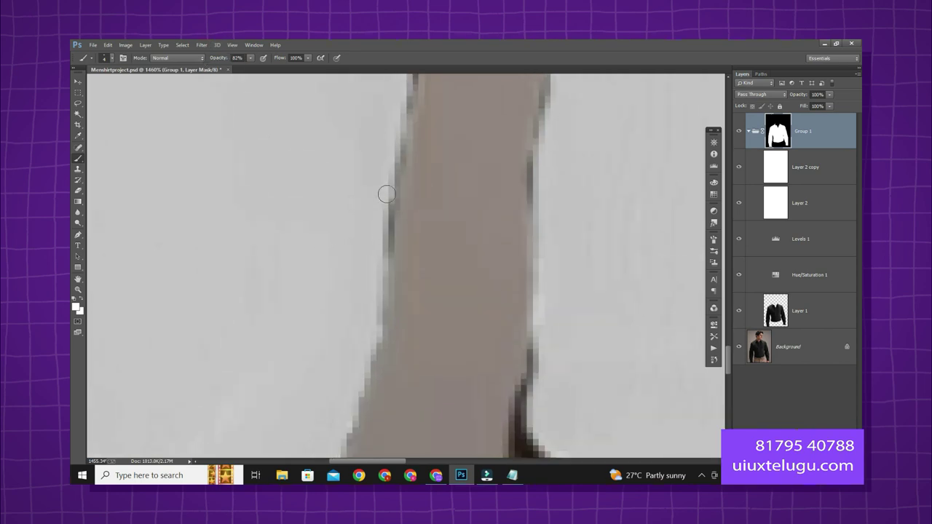
left_click_drag(385, 193, 379, 280)
scroll(364, 298, "down", 2)
mouse_move(348, 308)
left_mouse_down()
mouse_move(380, 240)
mouse_move(378, 131)
mouse_move(382, 217)
mouse_move(361, 307)
left_mouse_up()
scroll(357, 215, "down", 2)
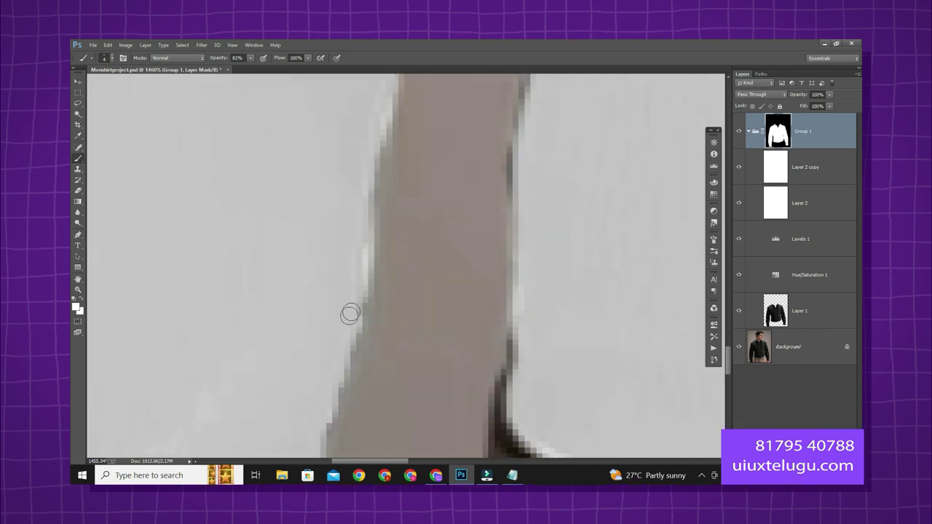
scroll(350, 218, "up", 3)
left_click_drag(343, 281, 317, 254)
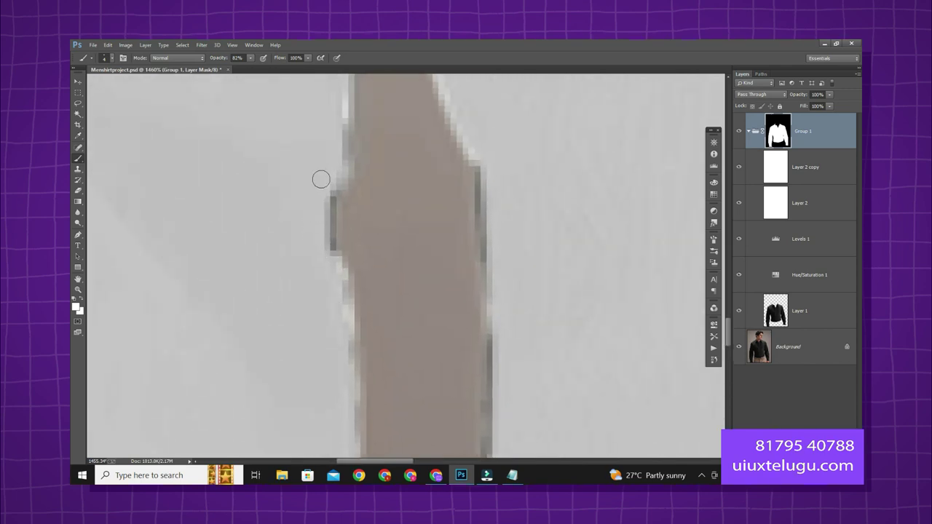
left_click_drag(321, 179, 310, 248)
left_click_drag(340, 135, 319, 181)
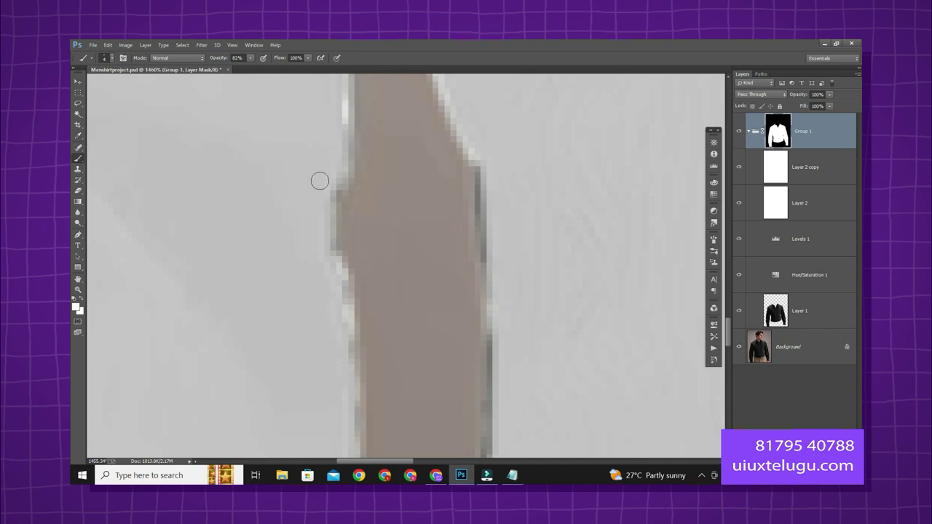
Step: Paint white on the Group 1 mask along both edges of the gap between sleeve and torso to cover the dark fringes
scroll(339, 258, "down", 2)
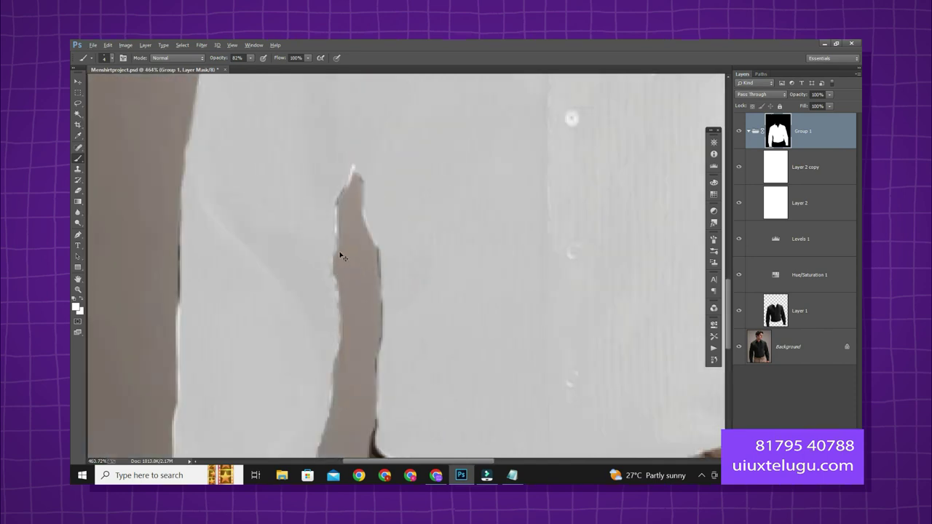
left_click_drag(334, 198, 325, 261)
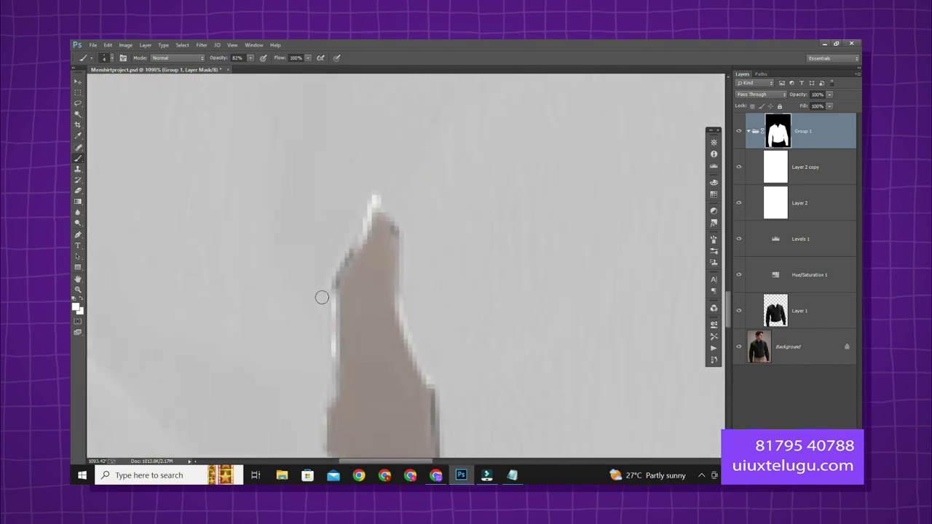
left_click_drag(322, 297, 328, 302)
mouse_move(340, 260)
left_mouse_down()
mouse_move(367, 204)
mouse_move(396, 244)
mouse_move(387, 254)
mouse_move(355, 207)
left_mouse_up()
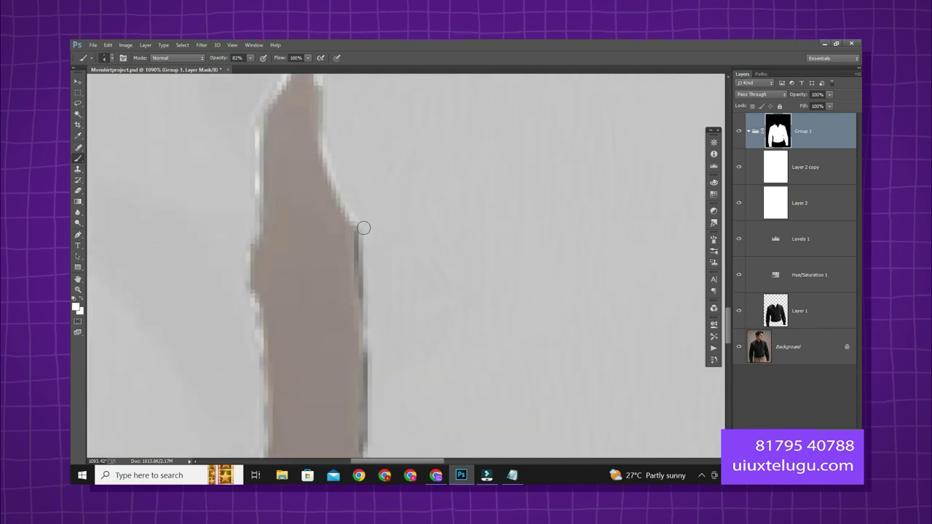
mouse_move(364, 430)
left_mouse_down()
mouse_move(372, 209)
mouse_move(358, 353)
mouse_move(359, 235)
mouse_move(359, 318)
left_mouse_up()
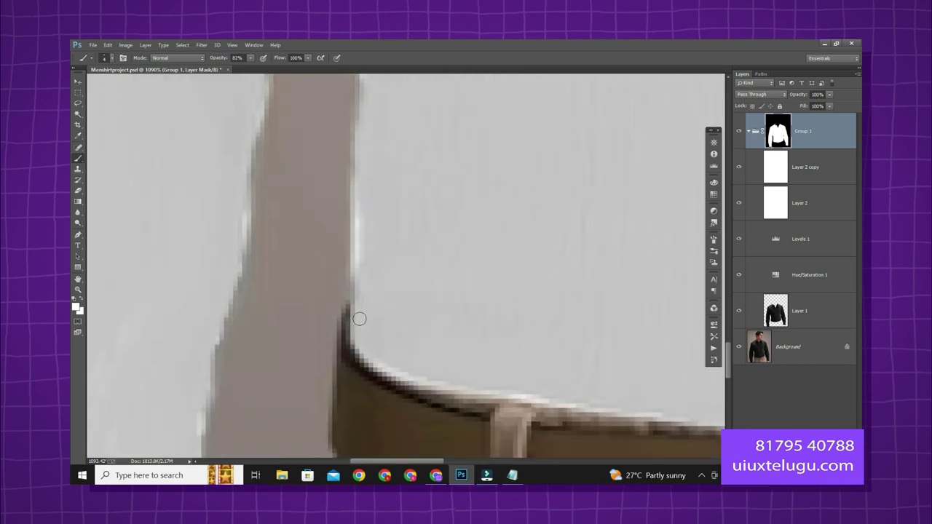
key("ctrl+0")
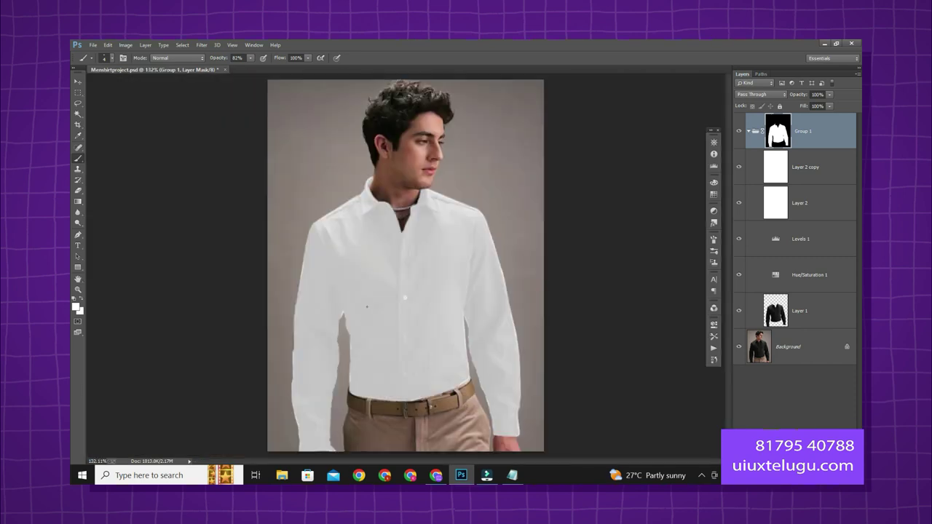
Step: Paint white on the Group 1 mask along the outer edge of the same sleeve to cover the dark shirt fringe
scroll(310, 378, "up", 10)
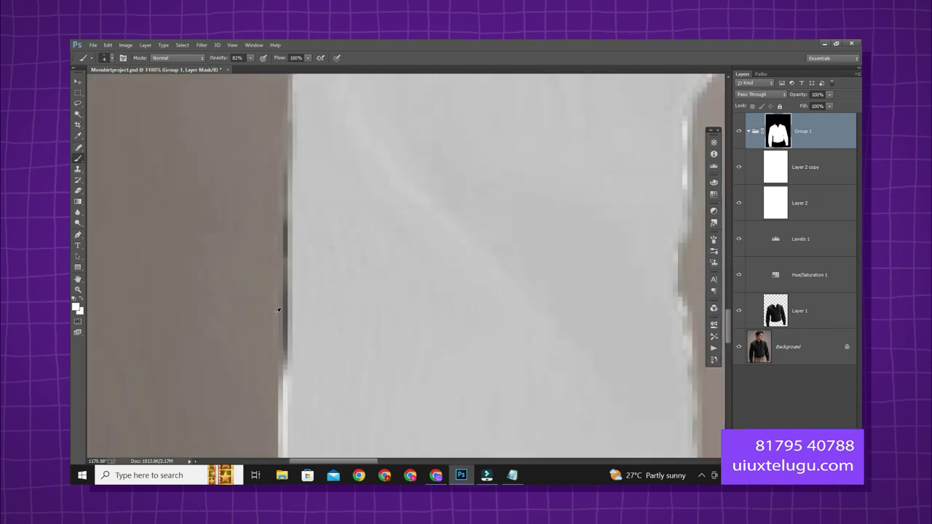
left_click_drag(319, 213, 333, 341)
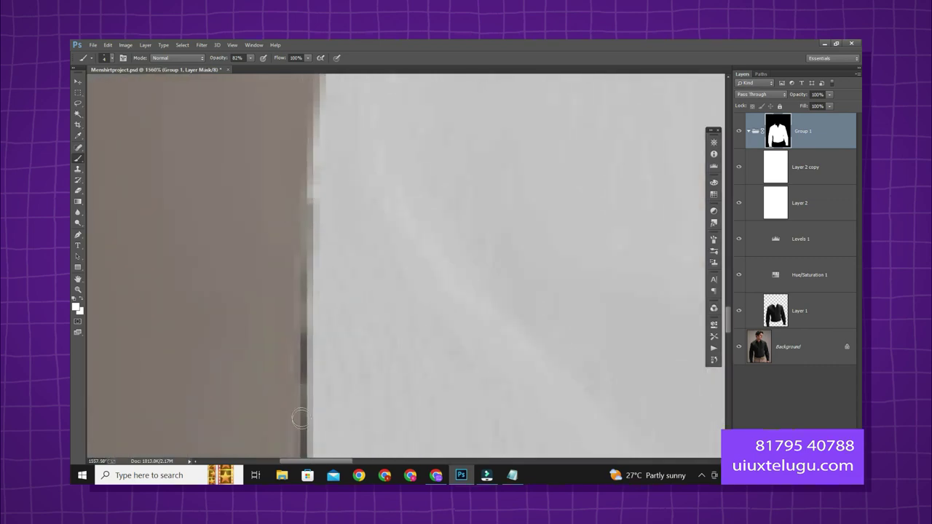
mouse_move(300, 418)
left_mouse_down()
mouse_move(316, 421)
mouse_move(312, 141)
mouse_move(311, 281)
left_mouse_up()
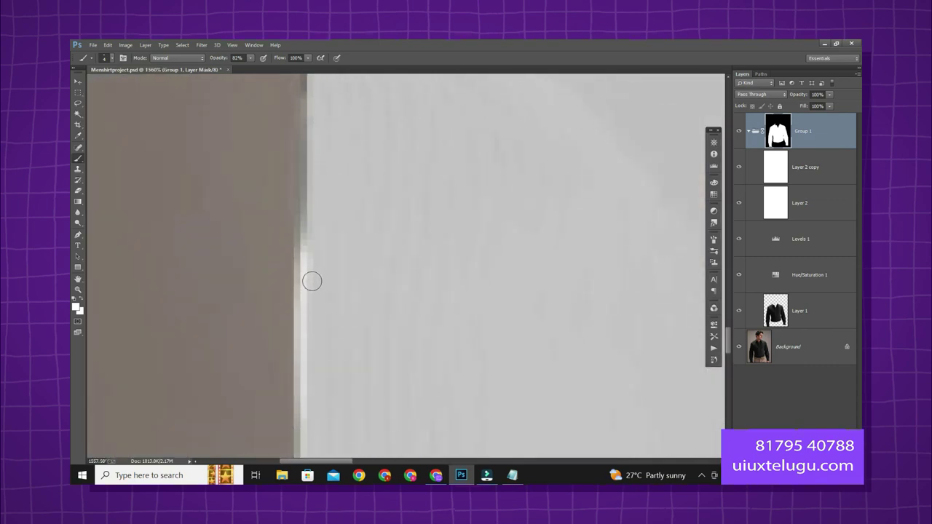
scroll(311, 281, "down", 4)
scroll(316, 229, "up", 3)
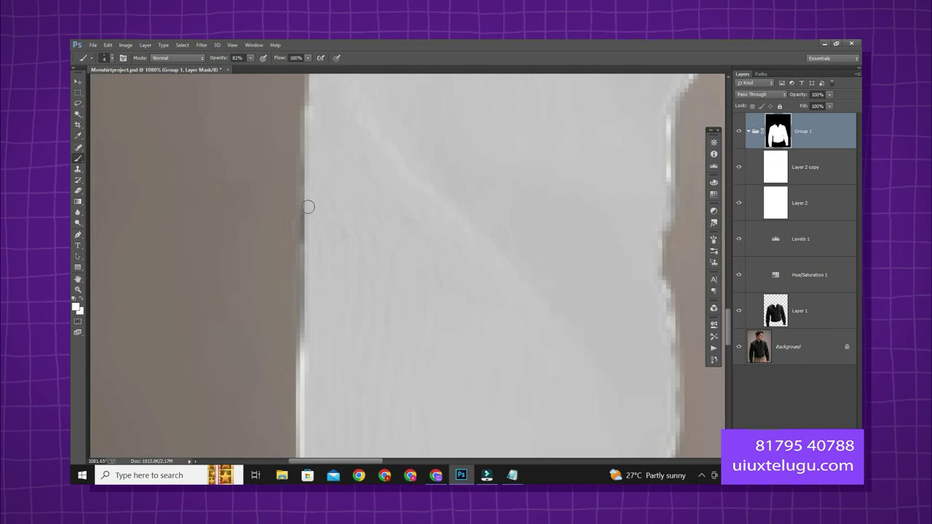
left_click_drag(308, 207, 308, 364)
scroll(309, 362, "down", 5)
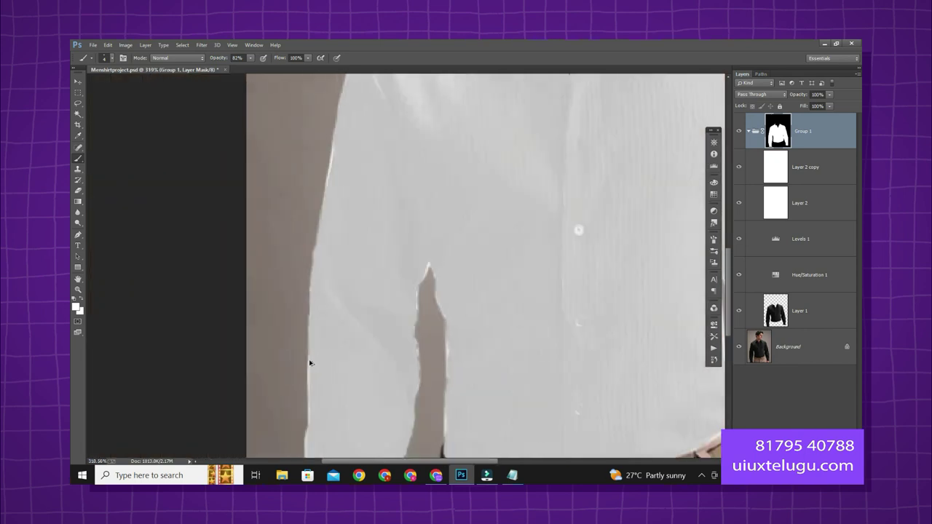
scroll(310, 362, "down", 4)
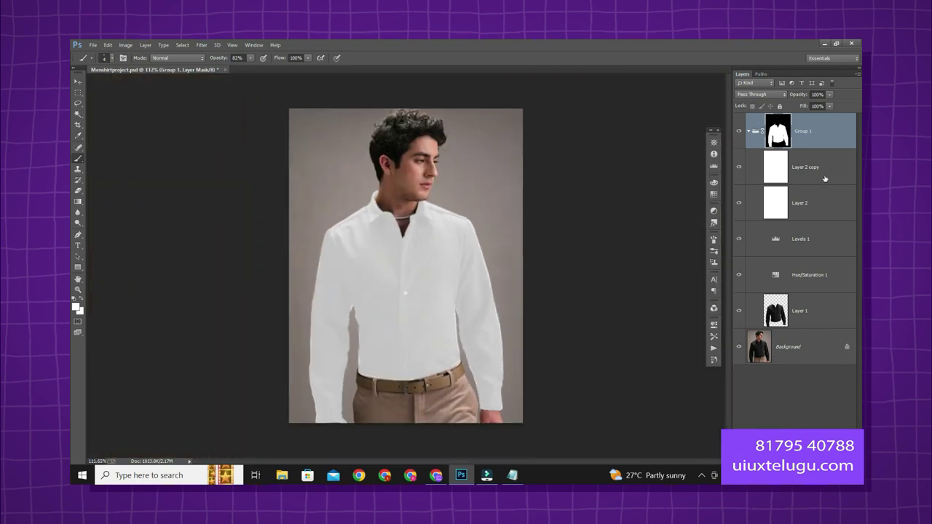
Step: Set the foreground colour to f2f2f2 and fill Layer 2 copy and Layer 2 with it
left_click(824, 179)
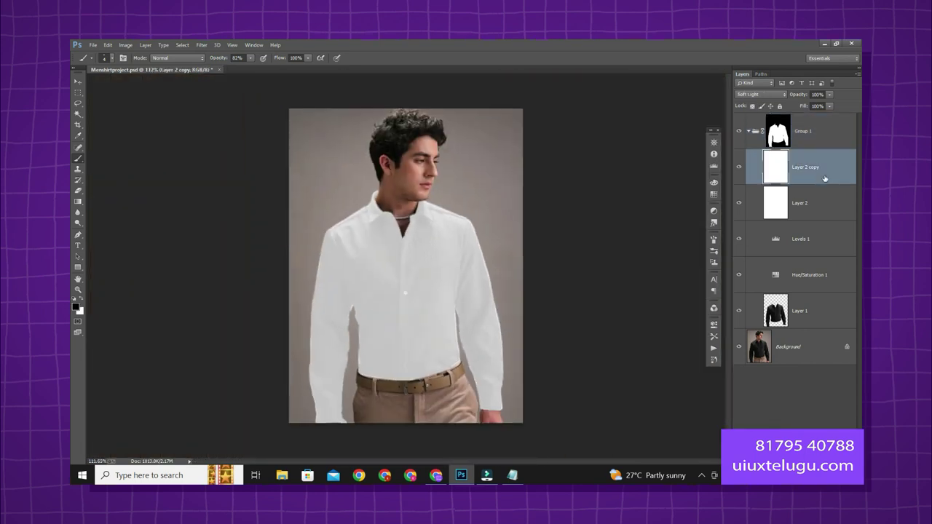
left_click(513, 475)
left_click(79, 311)
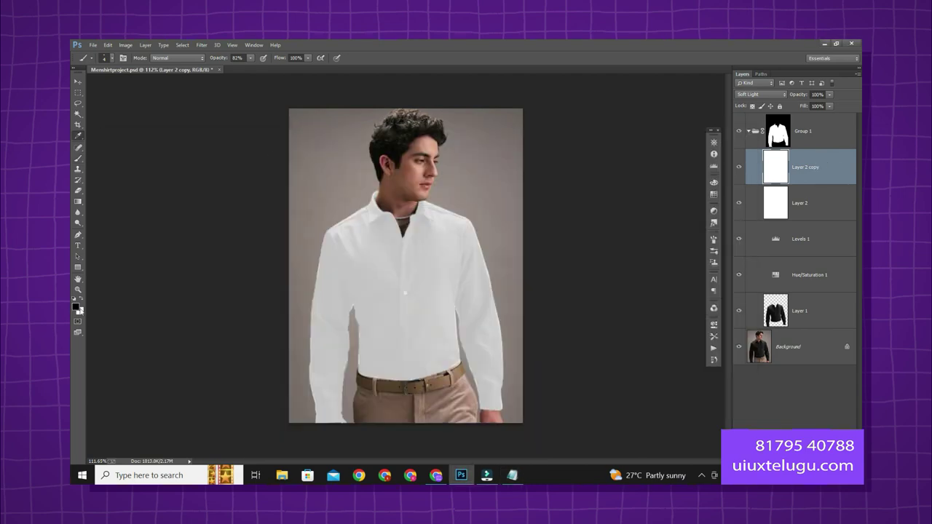
type("f2f2f2")
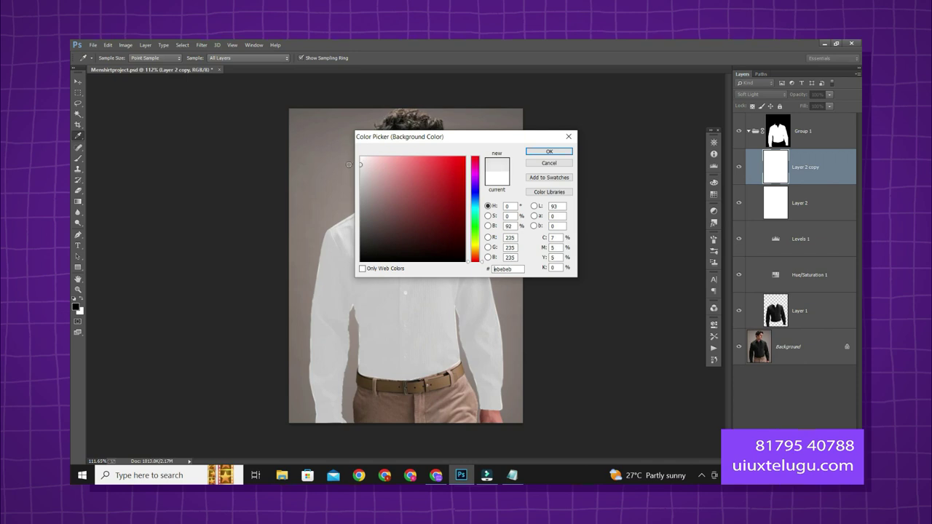
left_click(548, 151)
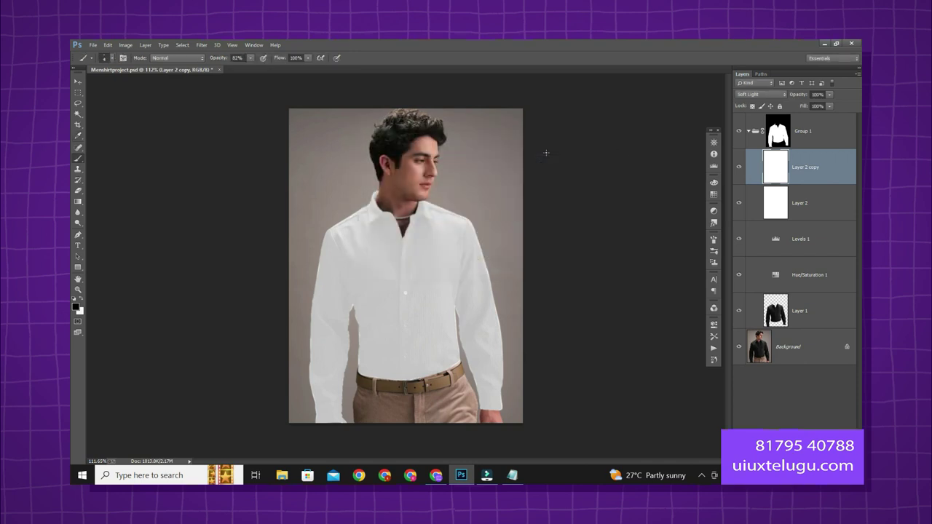
key("x")
left_click(77, 308)
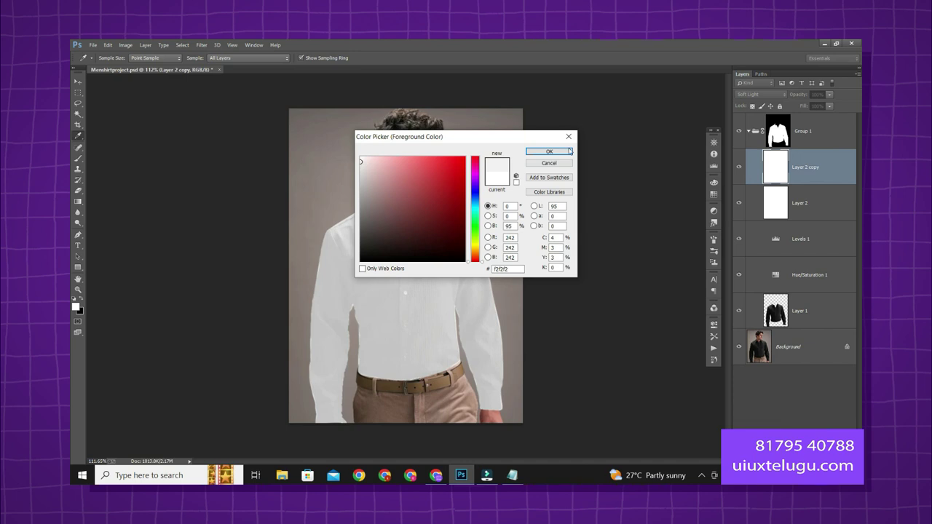
left_click(558, 153)
key("alt+BackSpace")
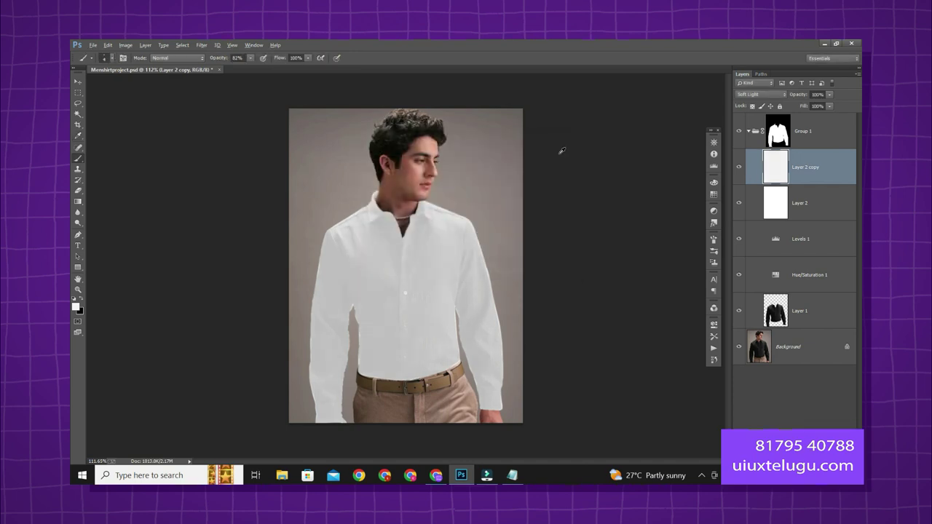
left_click(800, 197)
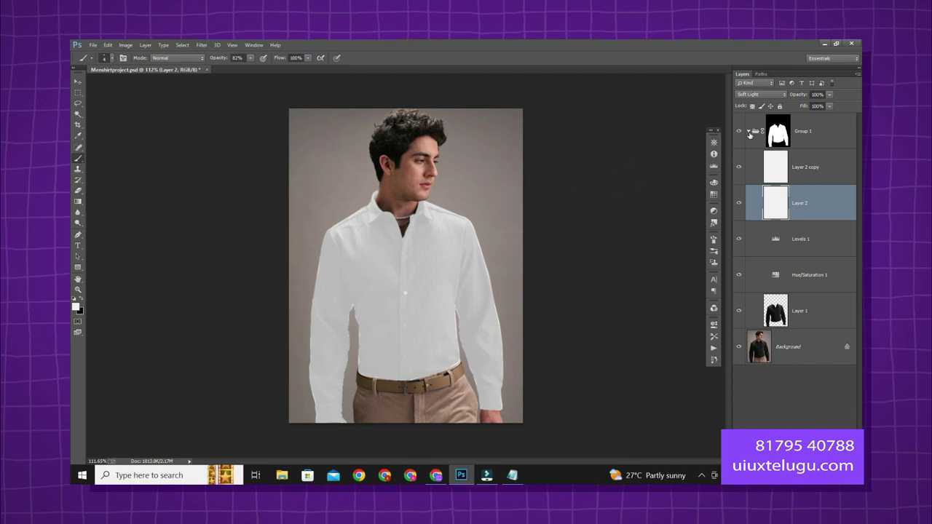
Step: Collapse Group 1 and rename it White
left_click(749, 132)
double_click(807, 132)
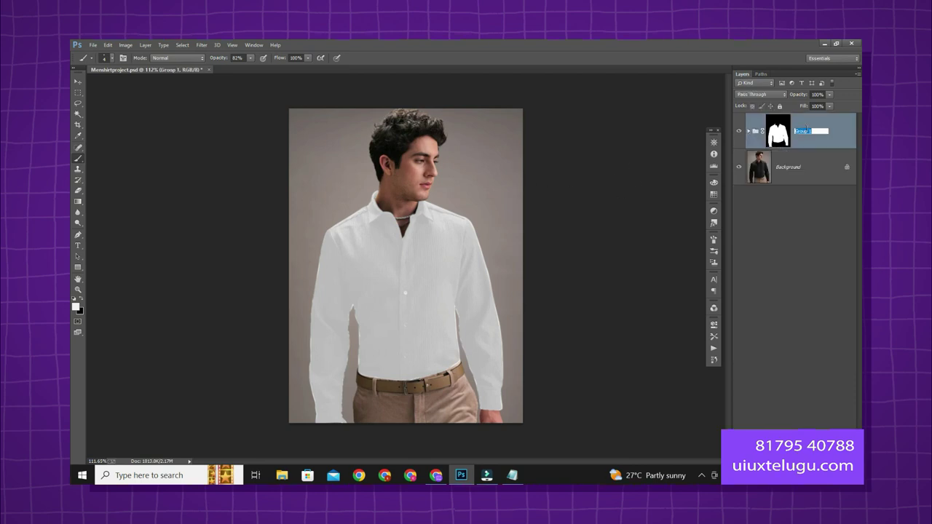
type("White")
key("Return")
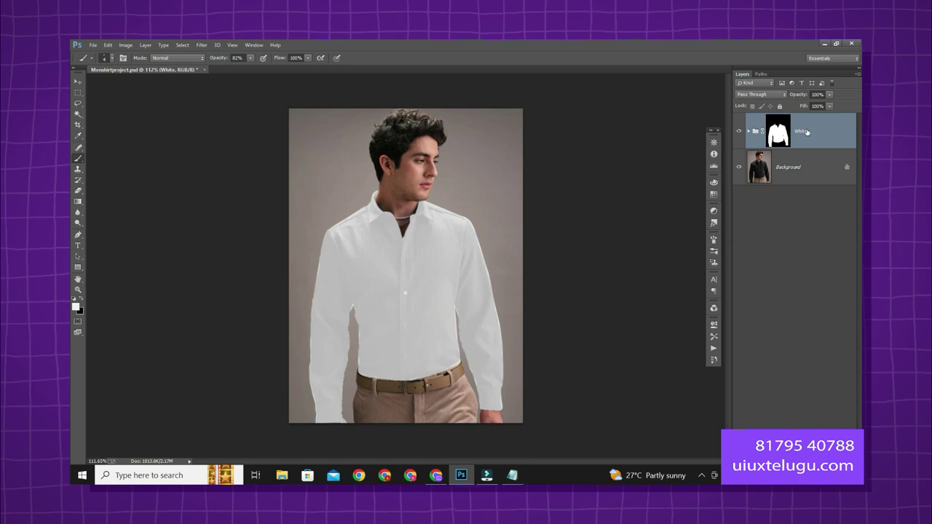
Step: Duplicate the White group, hide the original, and expand the copy
key("ctrl+j")
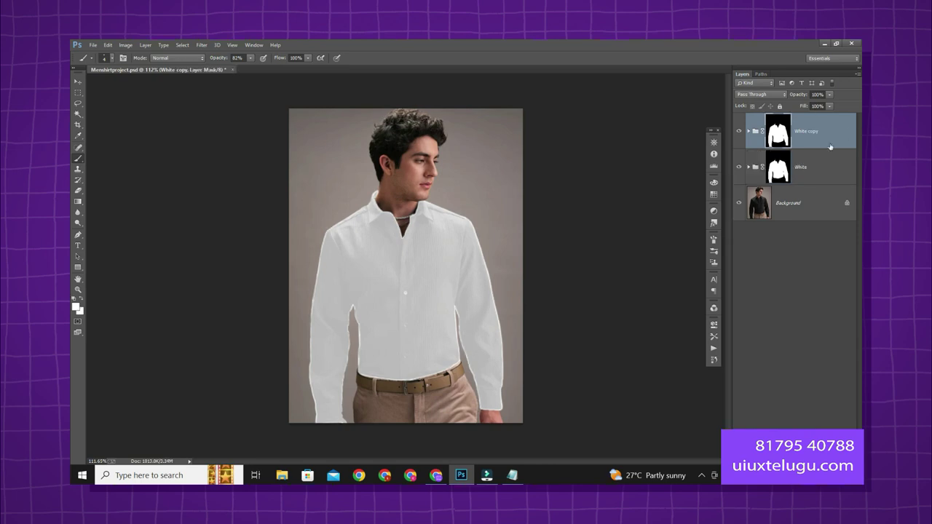
left_click(740, 168)
left_click(749, 131)
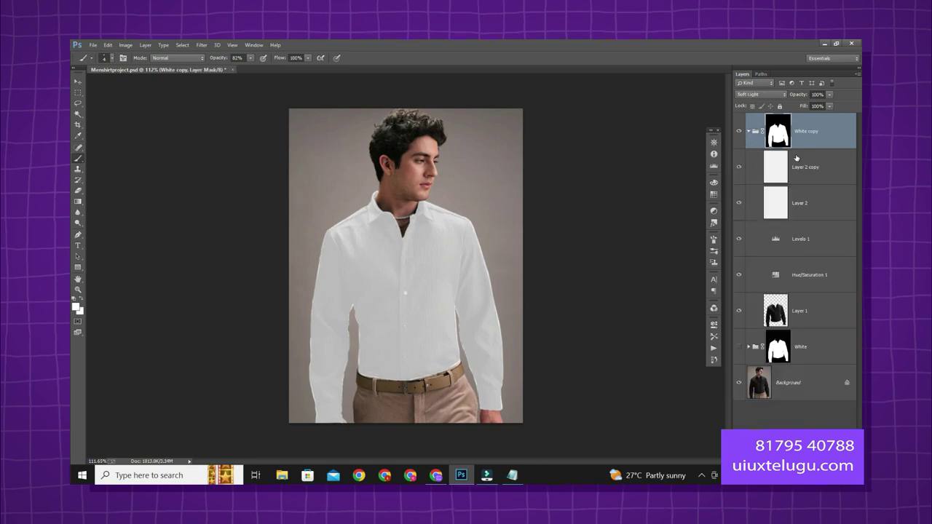
Step: Choose a medium grey foreground colour and fill Layer 2 copy and Layer 2 in the White copy group with it
left_click(796, 160)
left_click(75, 307)
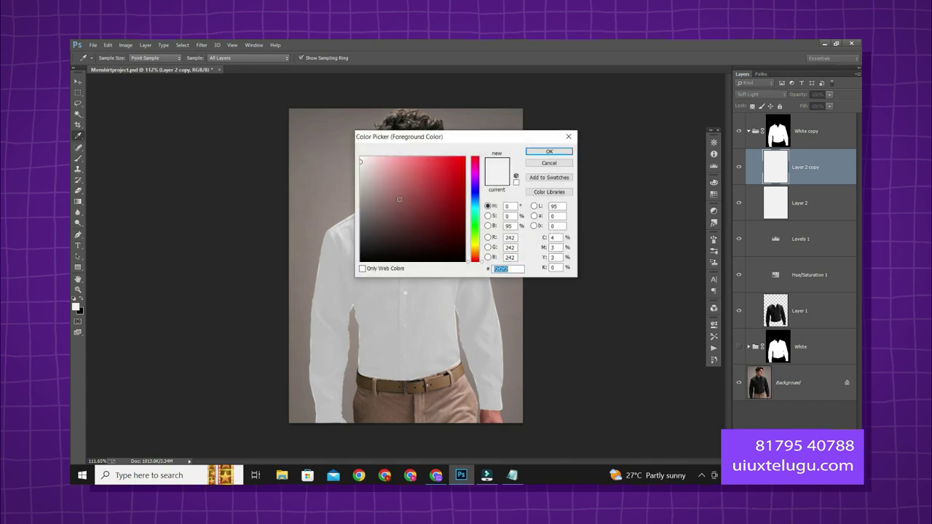
type("cccccc")
left_click(543, 154)
key("b")
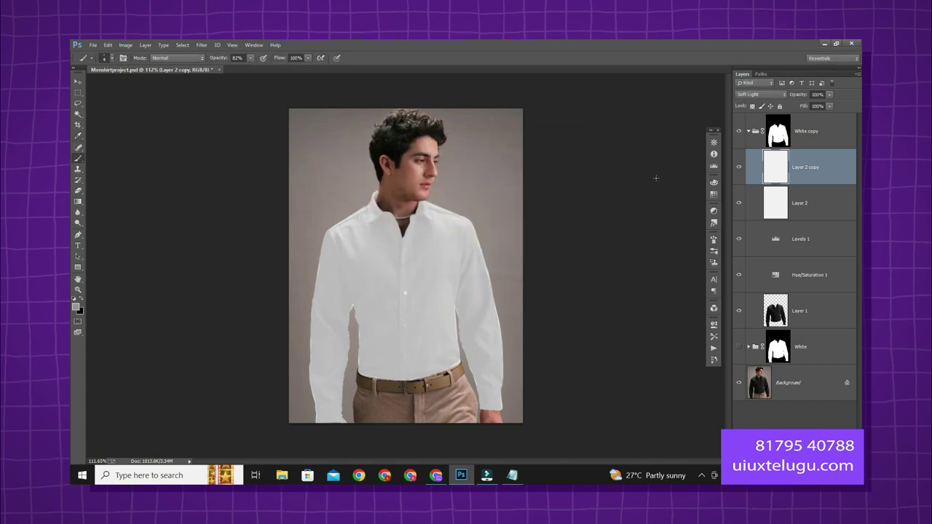
key("alt+BackSpace")
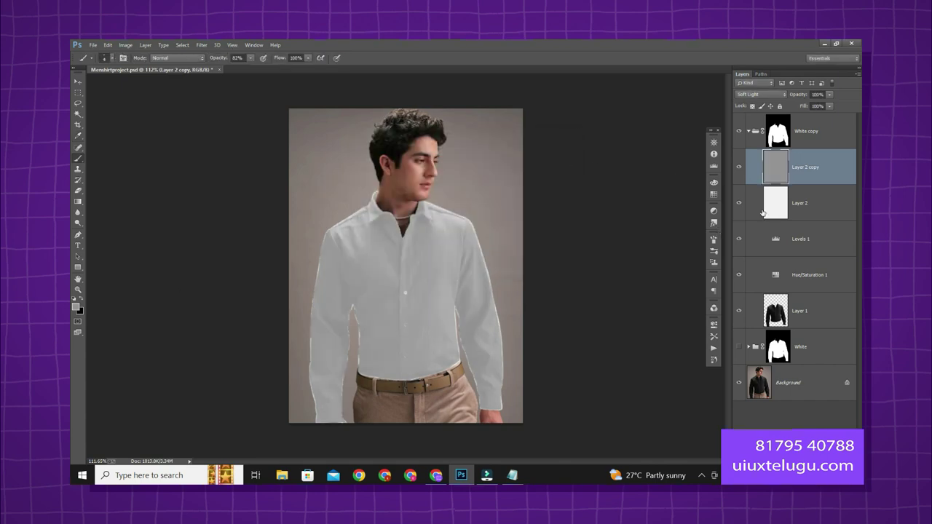
left_click(776, 207)
key("alt+BackSpace")
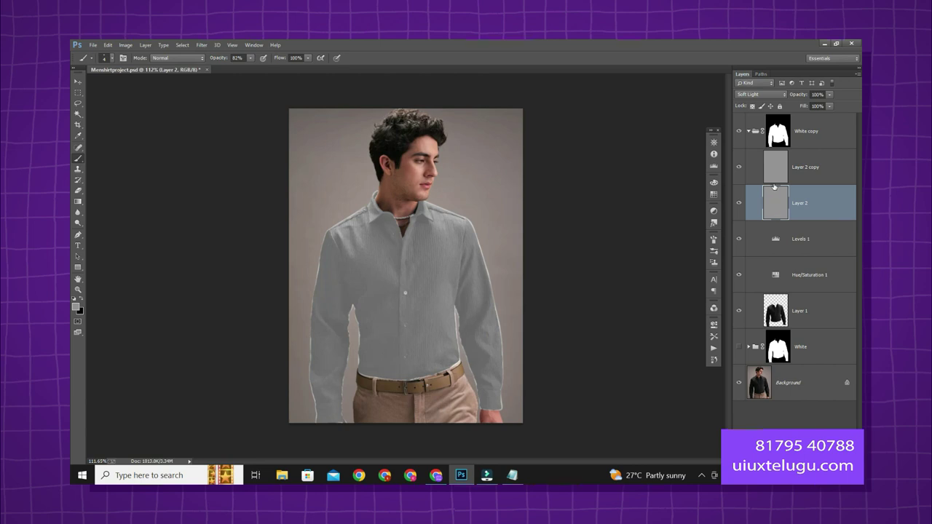
Step: Load Layer 1's shirt outline as a selection, invert it, and fill that area of the White copy mask with black
scroll(454, 266, "down", 2)
scroll(456, 288, "up", 4)
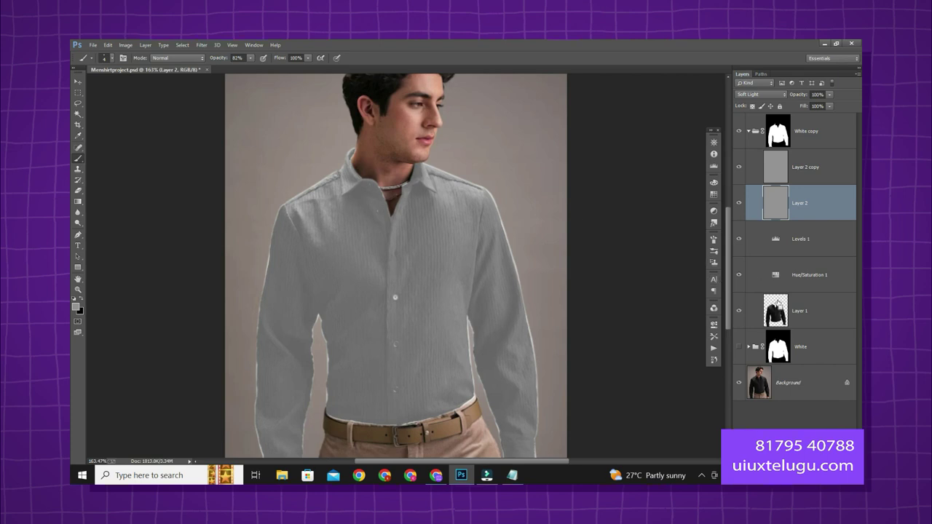
left_click(775, 310, "ctrl")
left_click(777, 132)
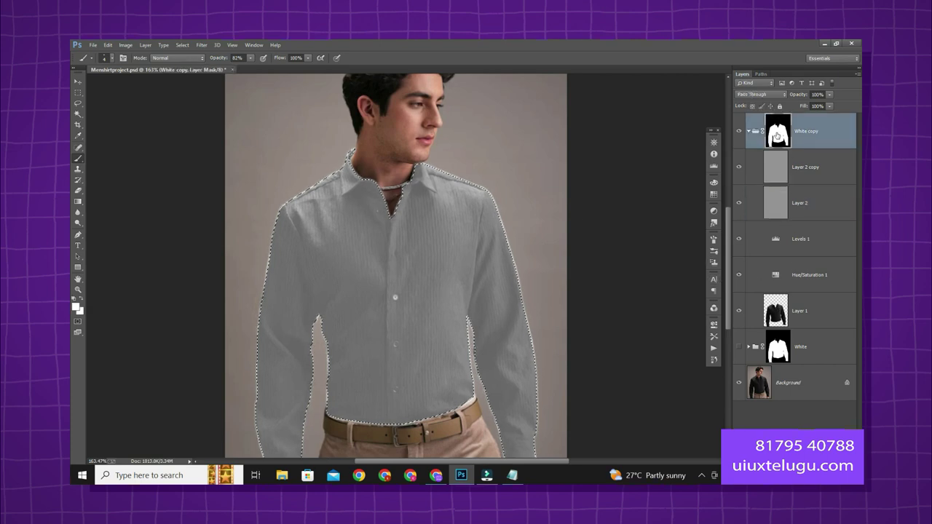
key("ctrl+shift+i")
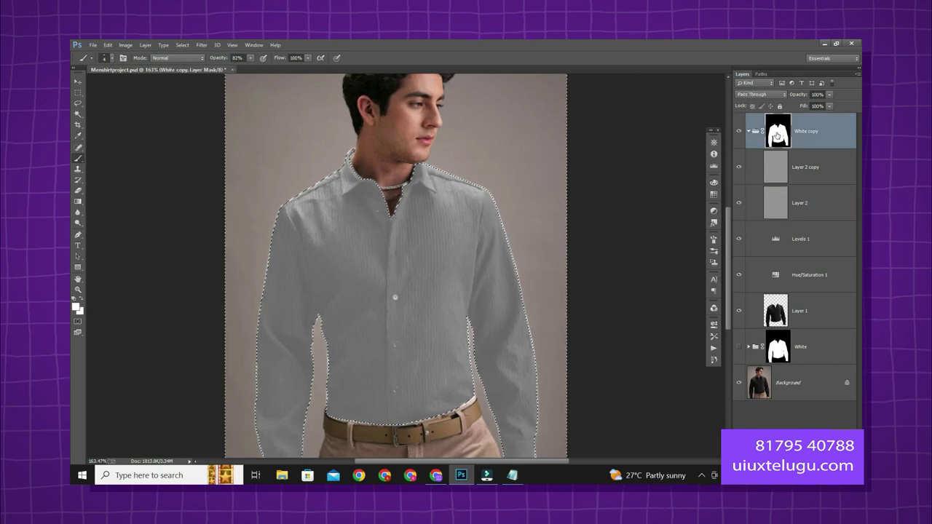
key("alt+BackSpace")
key("ctrl+z")
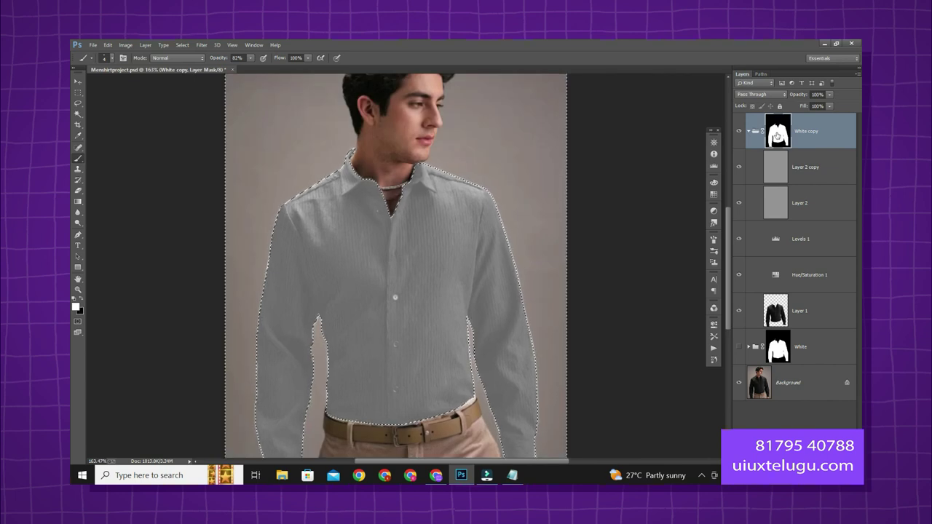
Step: Clear the selection, check the grey shirt's edges, and collapse the White copy group
left_click(78, 102)
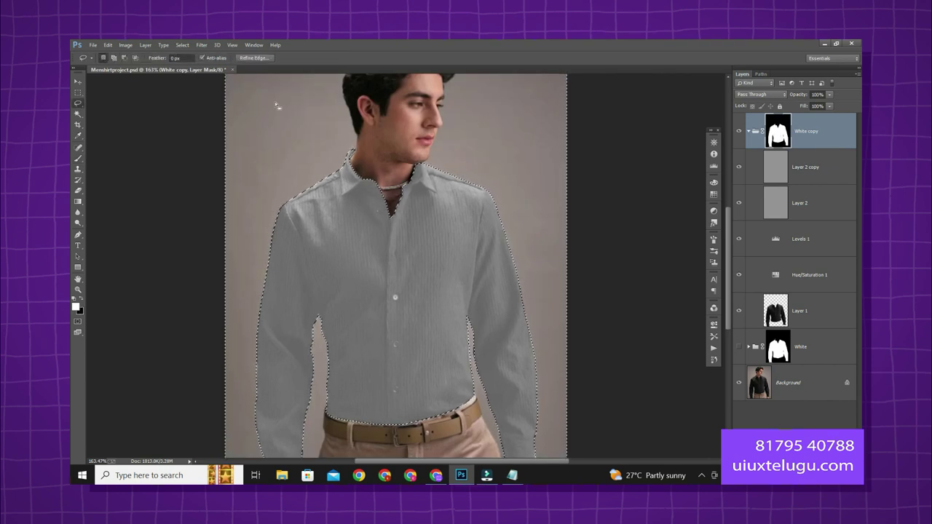
left_click(302, 191)
scroll(324, 200, "down", 3)
scroll(324, 201, "up", 2)
scroll(324, 200, "up", 1)
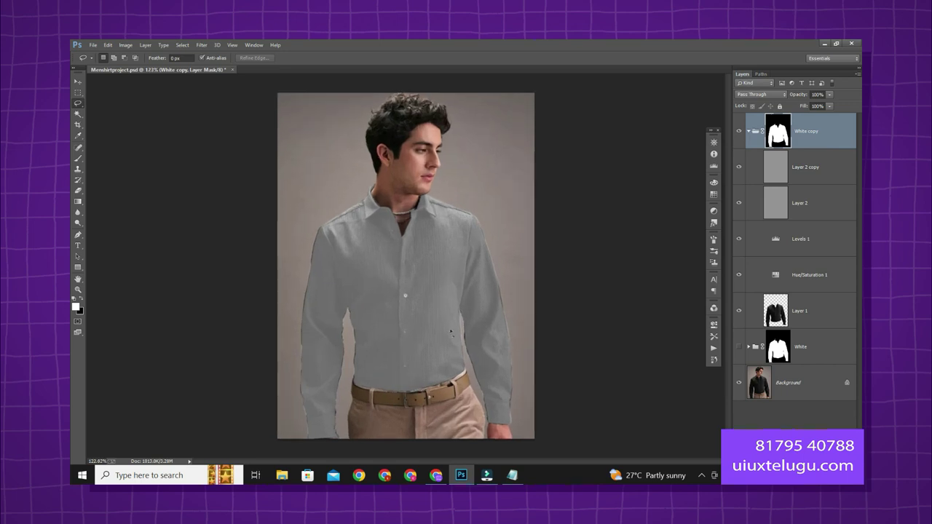
scroll(486, 338, "up", 2)
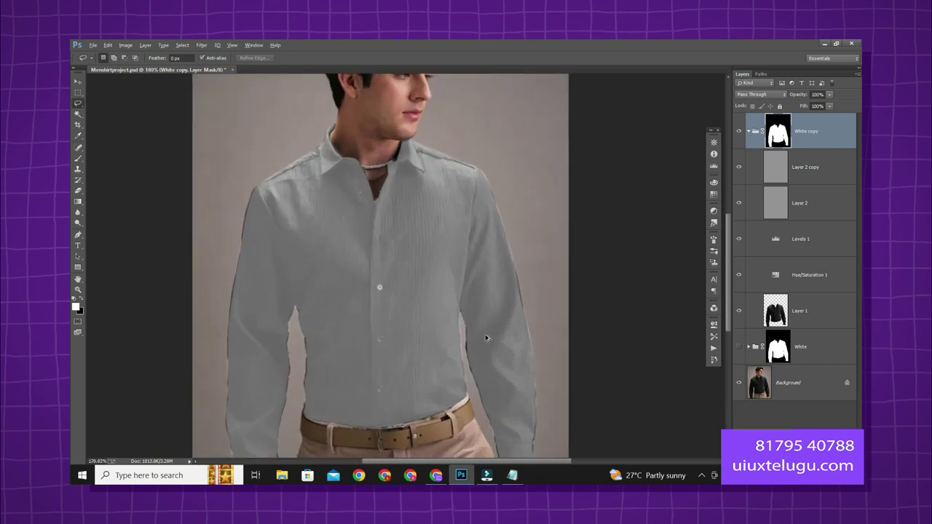
scroll(497, 332, "down", 1)
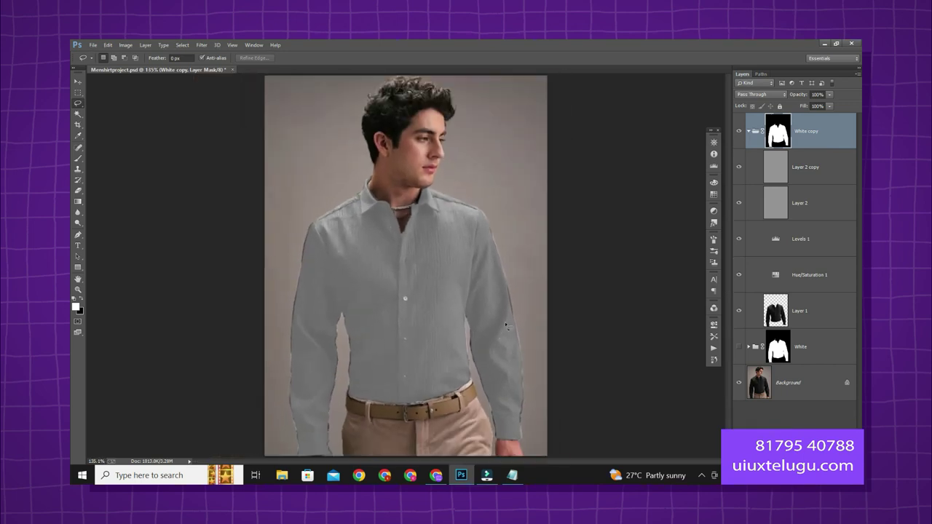
left_click(748, 132)
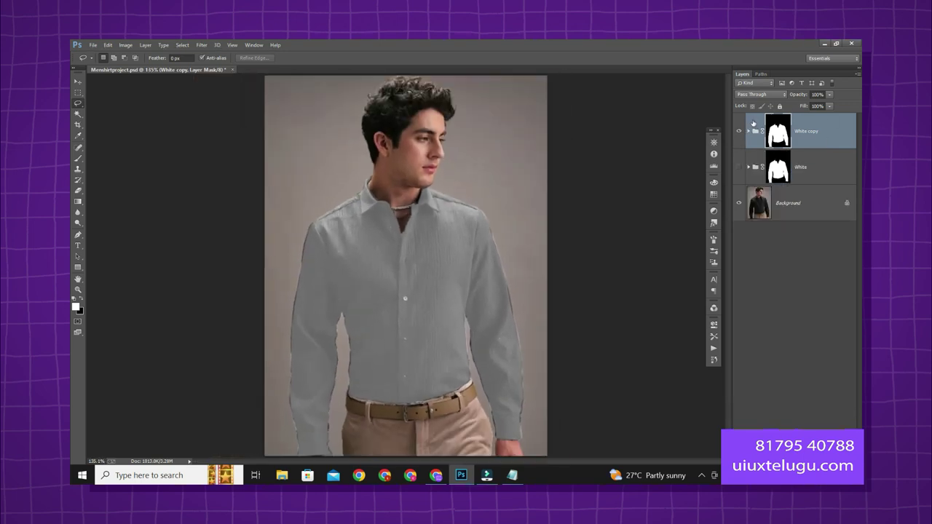
Step: Switch to Notepad, copy the lime green hex code #32CD32 from the colour list, and return to Photoshop
left_click(512, 475)
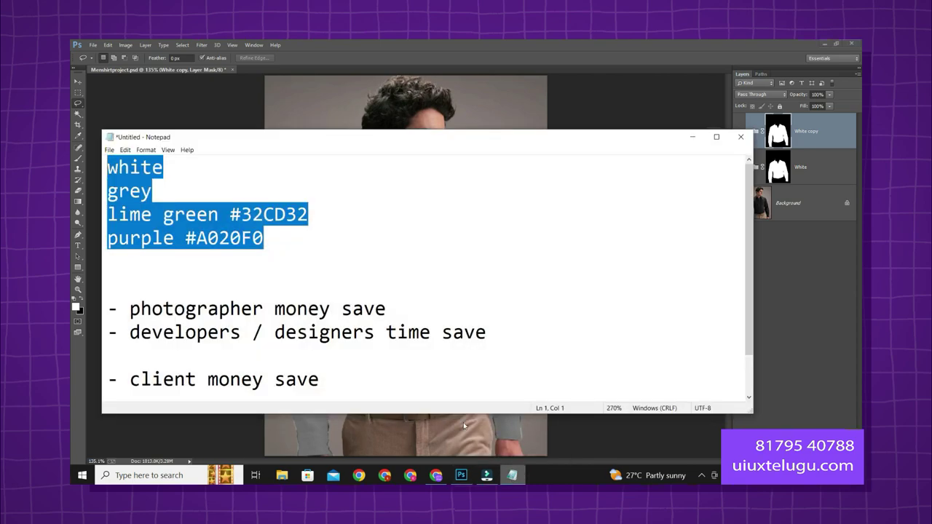
left_click(317, 198)
left_click_drag(325, 212, 230, 215)
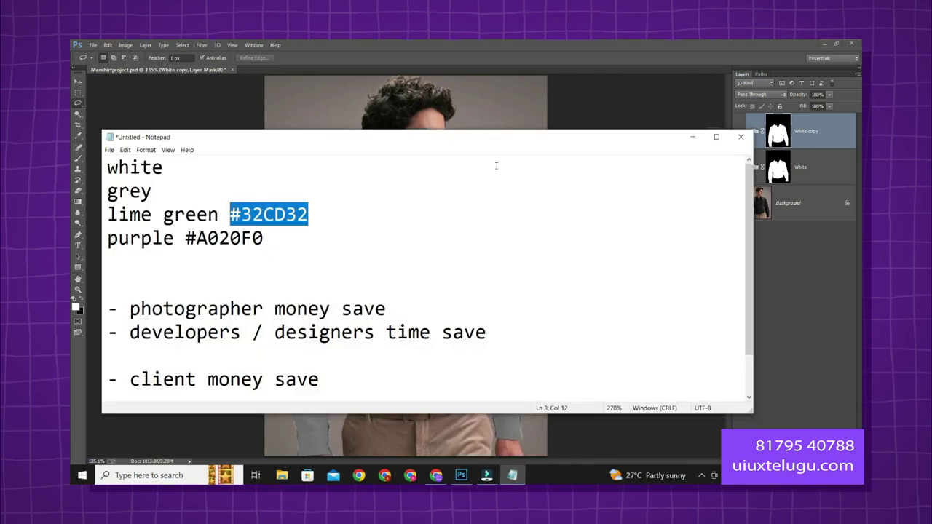
left_click(692, 137)
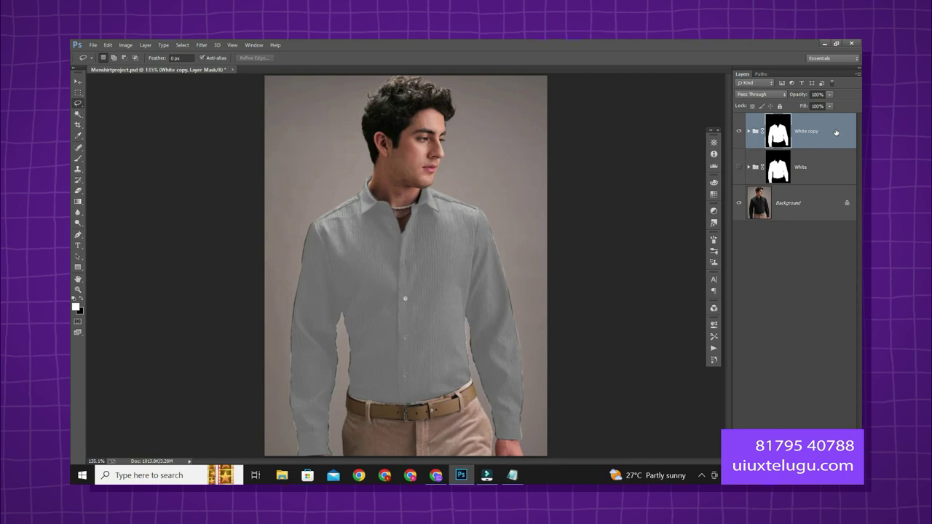
Step: Duplicate the White copy group, hide the original, and rename the duplicate #32CD32
key("ctrl+j")
double_click(809, 131)
key("ctrl+v")
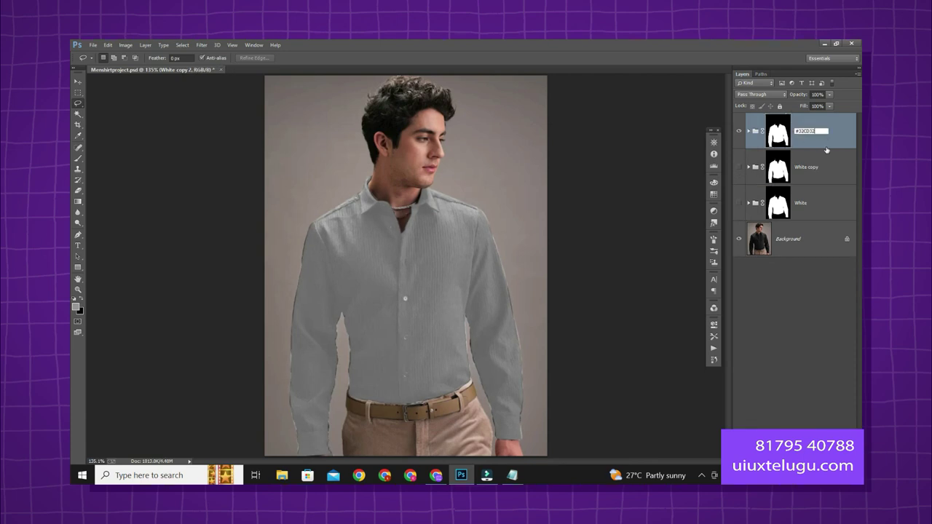
key("Return")
Step: Rename the White copy group to Gray, and expand the #32CD32 group
double_click(811, 167)
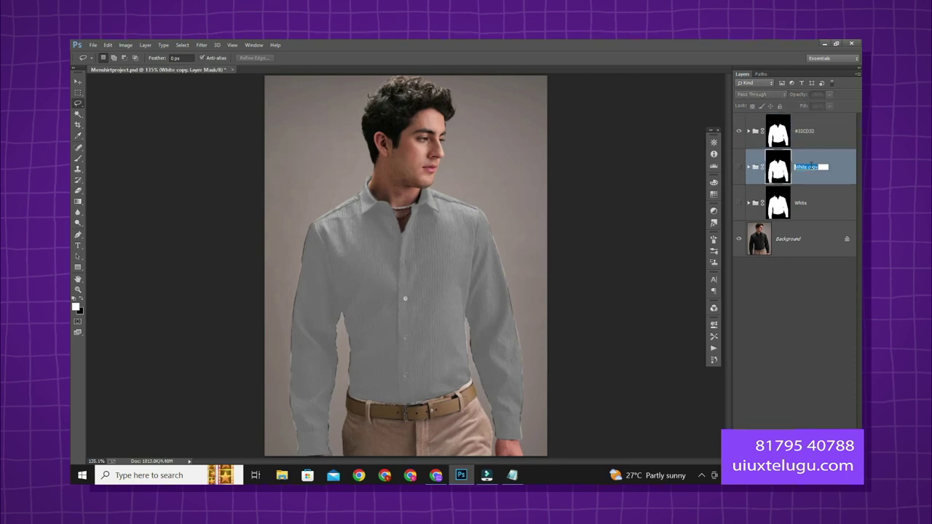
type("Gray")
key("Return")
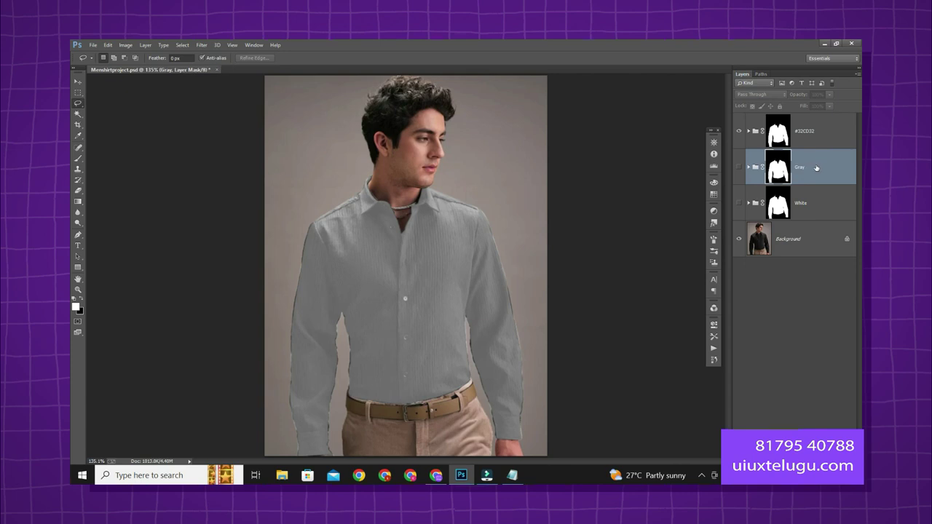
left_click(805, 132)
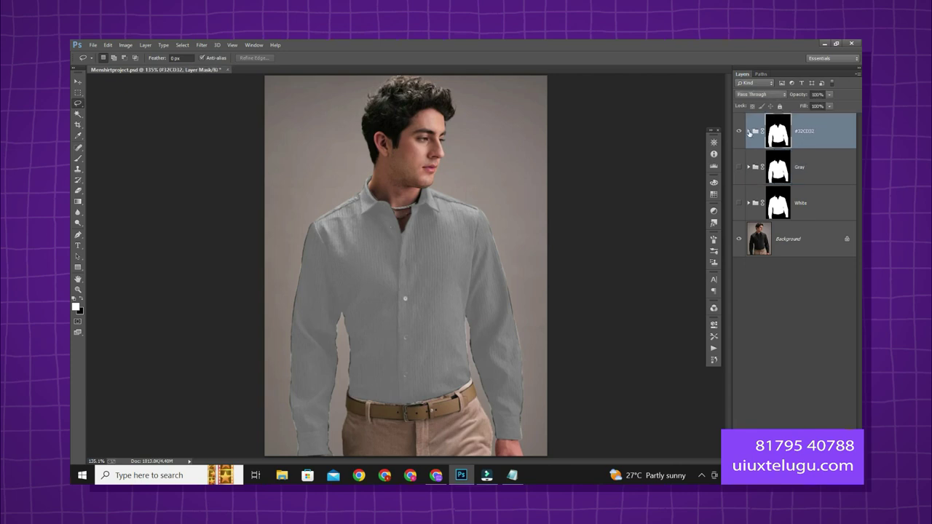
left_click(749, 131)
Step: Set the foreground colour to #32CD32 and fill Layer 2 copy and Layer 2 in the #32CD32 group with it
left_click(805, 167)
left_click(76, 305)
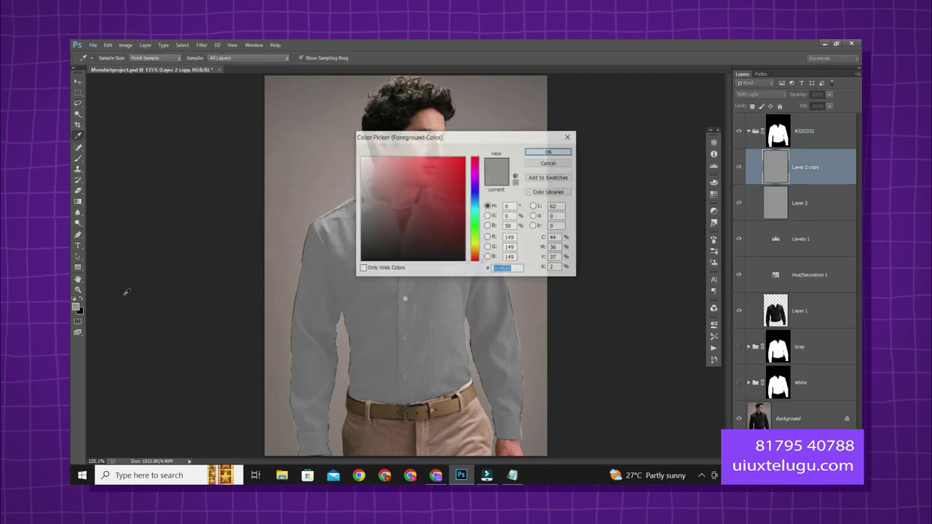
key("ctrl+v")
left_click(558, 152)
key("l")
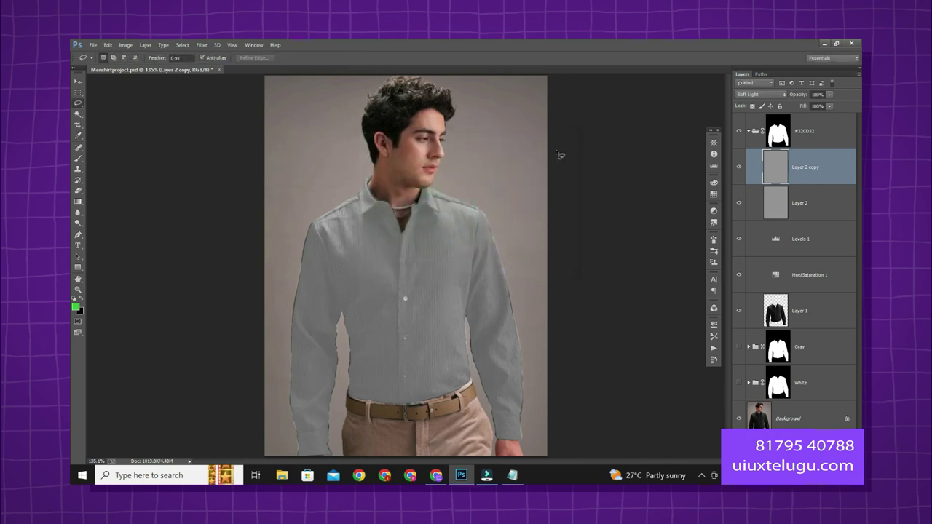
key("alt+BackSpace")
left_click(807, 198)
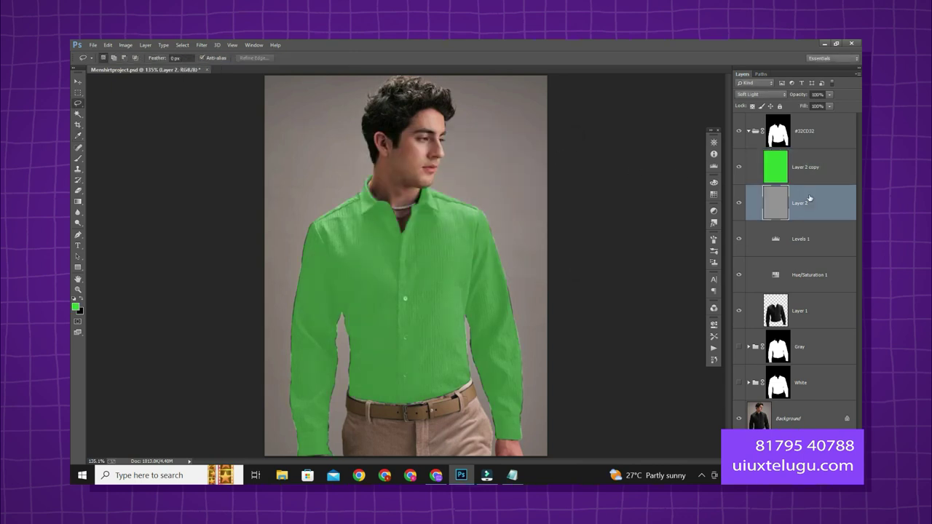
key("alt+BackSpace")
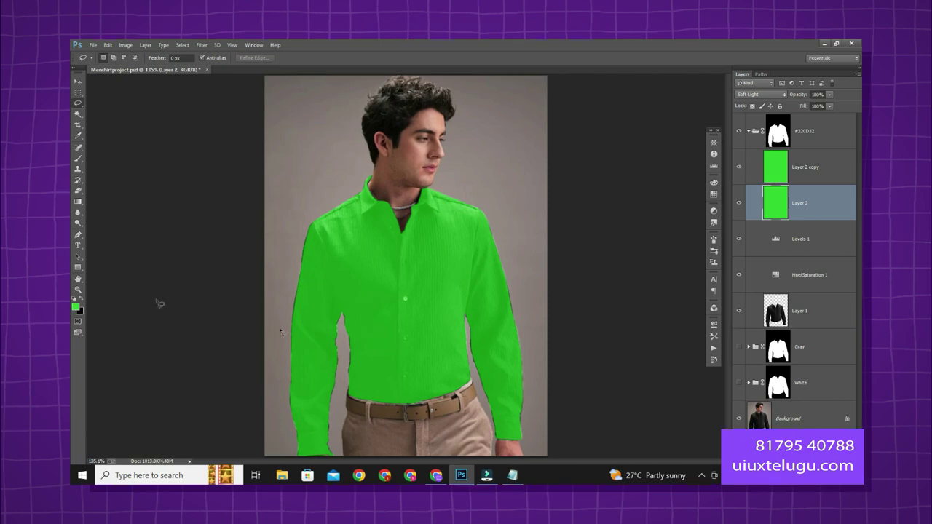
Step: Switch to Chrome, enlarge the close-up photo of the green Locomotive shirt, and capture an area of its fabric
left_click(435, 476)
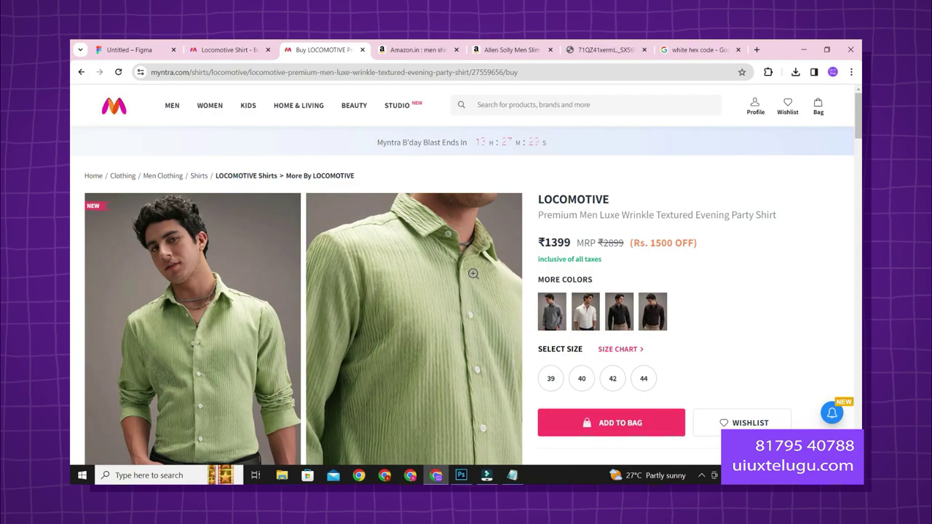
left_click(428, 285)
scroll(429, 285, "down", 3)
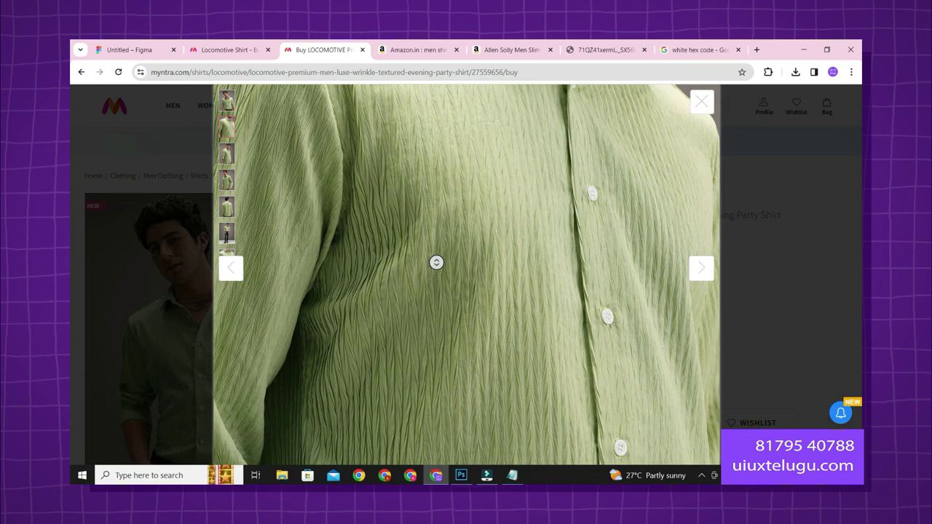
key("super+shift+s")
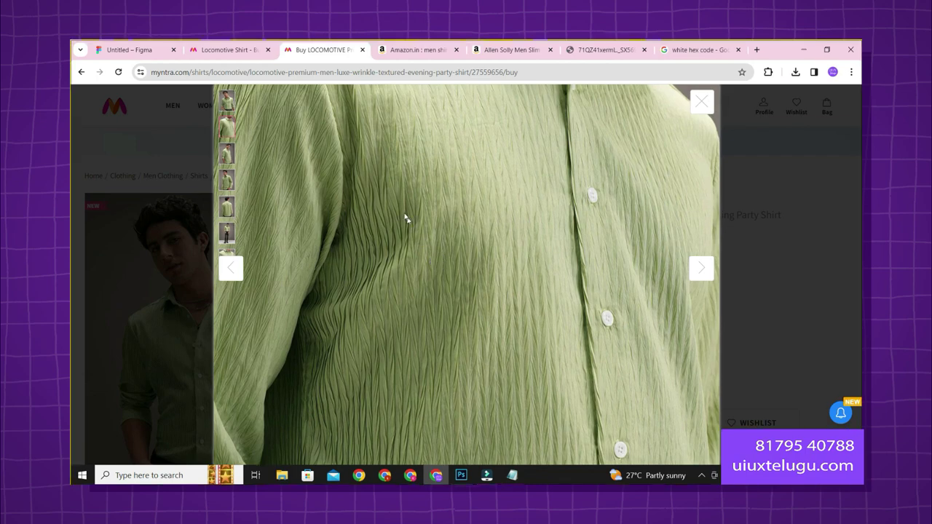
left_click_drag(563, 295, 580, 314)
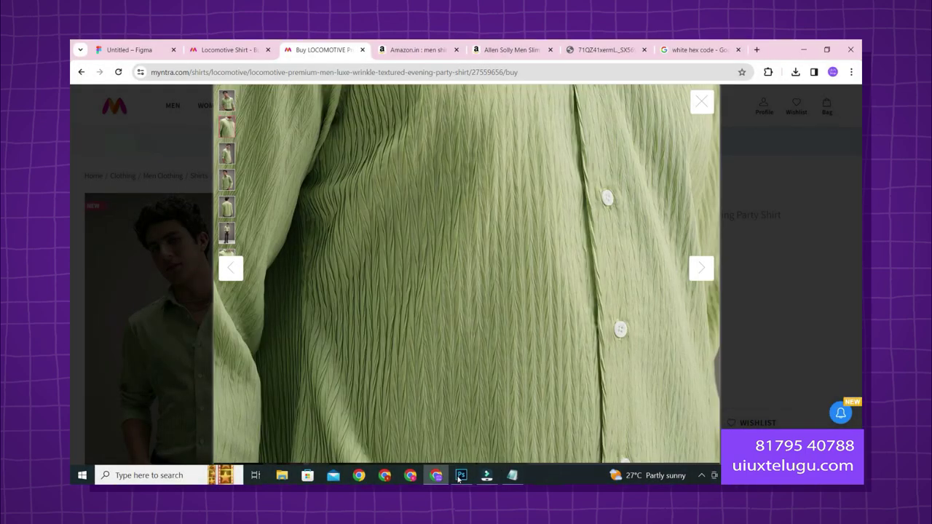
Step: Return to Photoshop, create a new document with the offered settings, and paste the captured fabric image into it
left_click(461, 474)
key("ctrl+n")
key("Return")
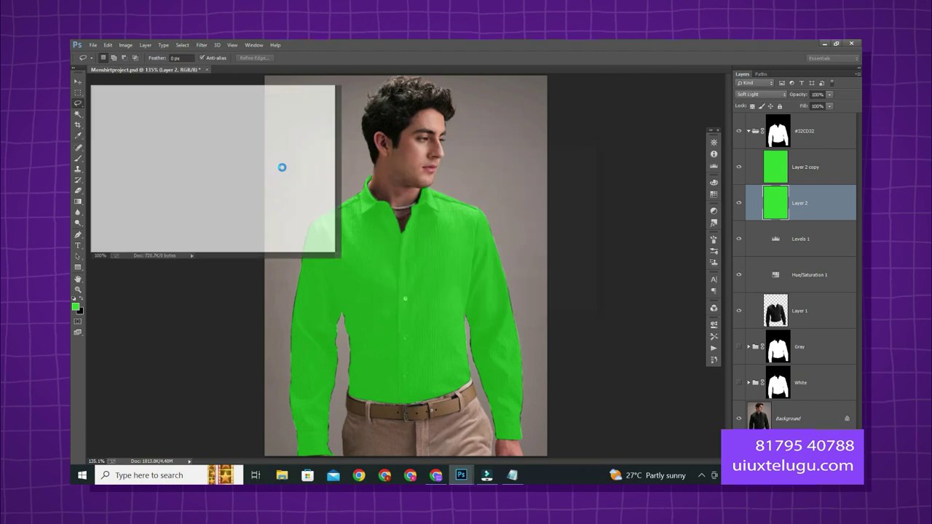
key("ctrl+v")
Step: Sample a light olive green from the fabric image and fill Layer 2 and Layer 2 copy with it
key("b")
mouse_move(284, 149)
left_mouse_down()
mouse_move(209, 172)
mouse_move(204, 195)
left_mouse_up()
left_click(627, 131)
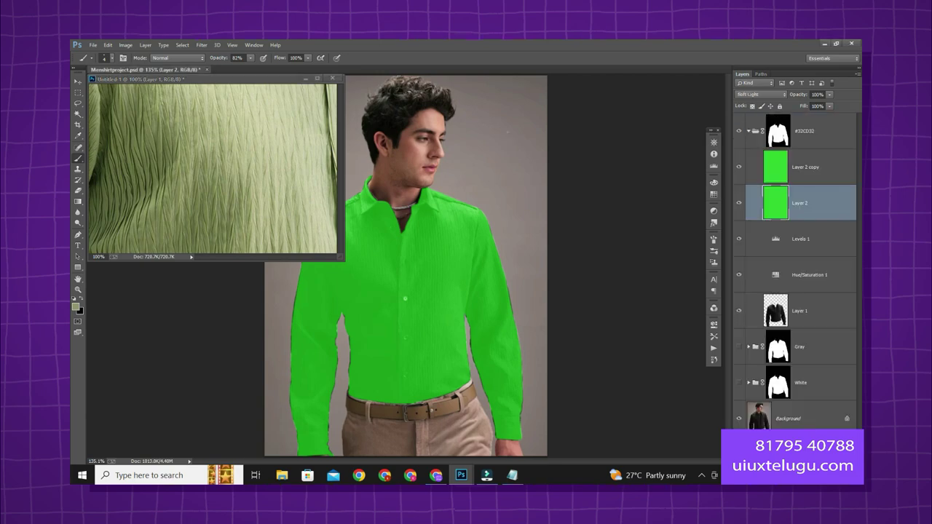
key("alt+BackSpace")
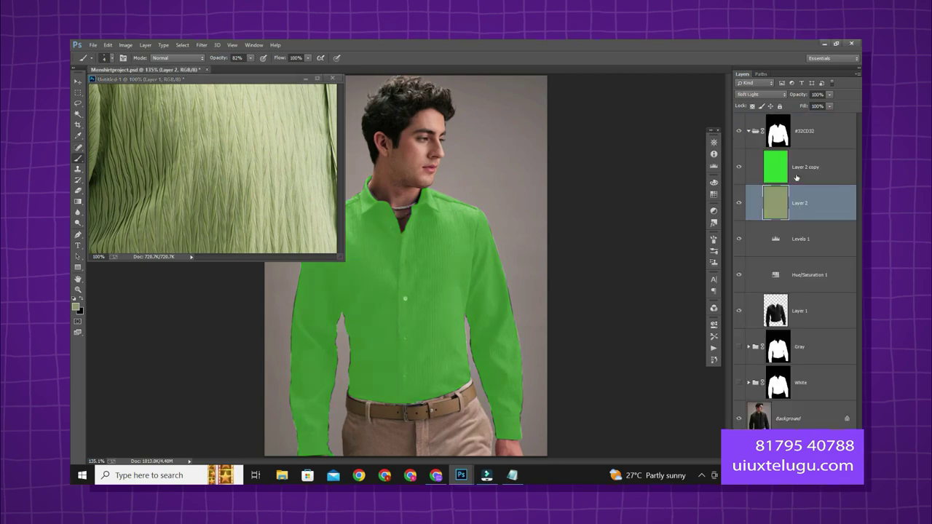
left_click(796, 177)
key("alt+BackSpace")
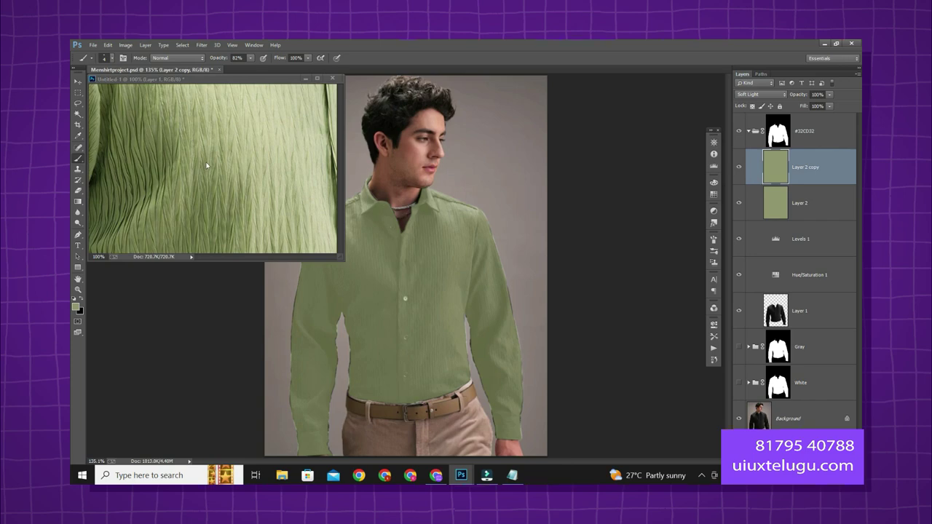
Step: Sample a dark green from the fabric's shadows and fill Layer 2 copy and Layer 2 with it
left_click(142, 169, "alt")
left_click(127, 172, "alt")
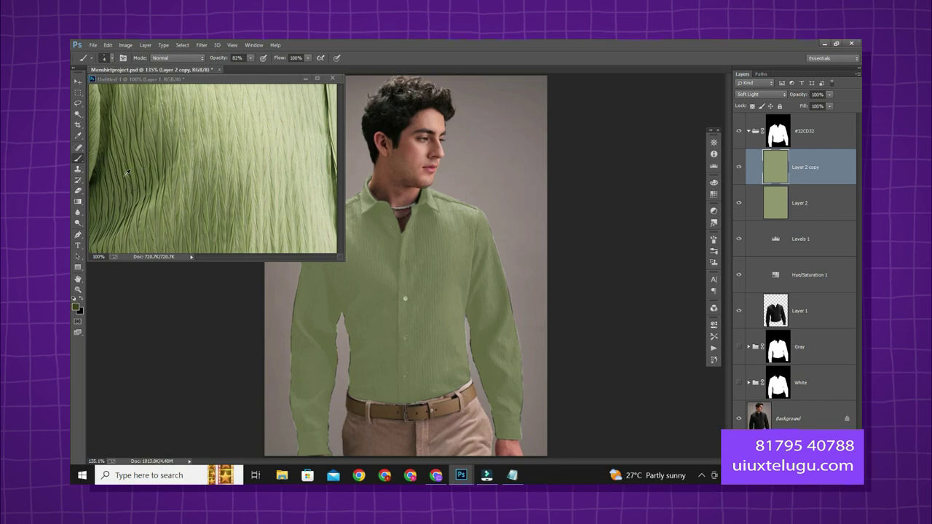
key("alt+BackSpace")
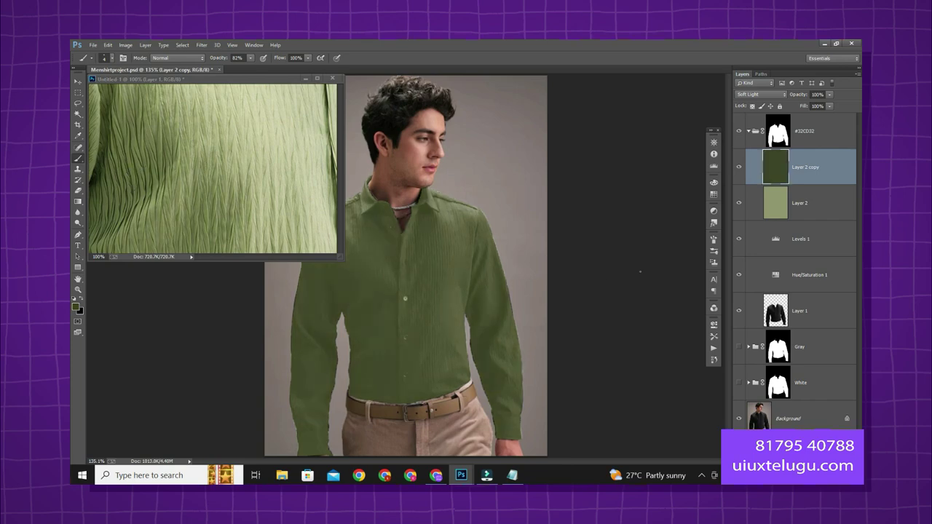
left_click(781, 204)
key("alt+BackSpace")
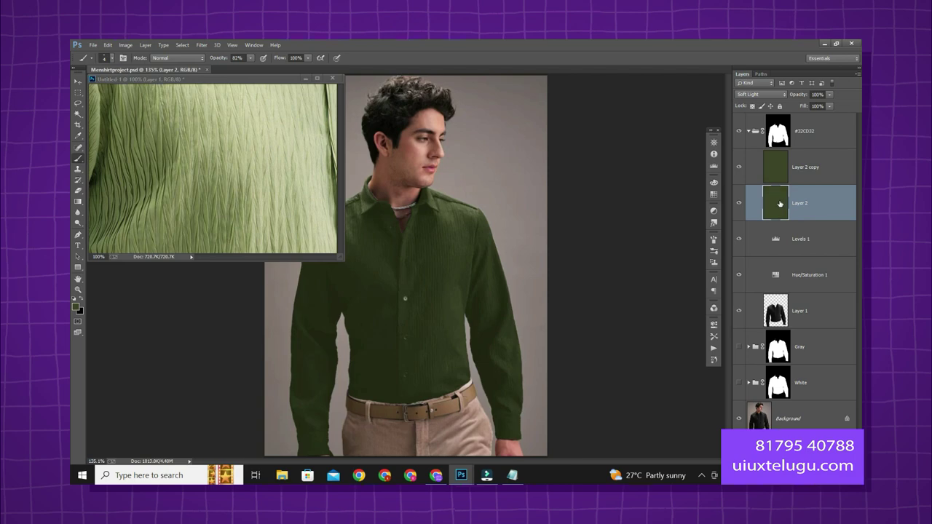
Step: Sample a lighter green from the fabric's bright area and fill Layer 2 and Layer 2 copy with it
left_click(277, 187, "alt")
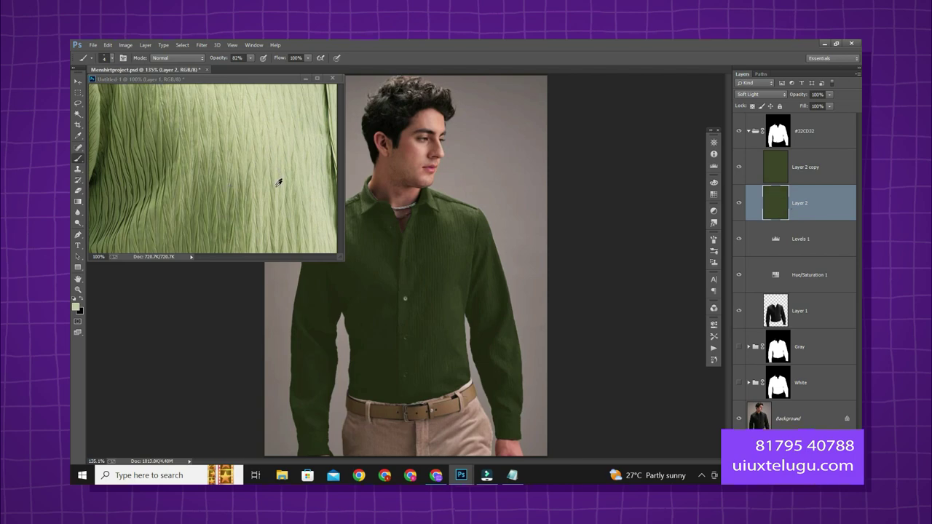
left_click_drag(279, 185, 252, 220)
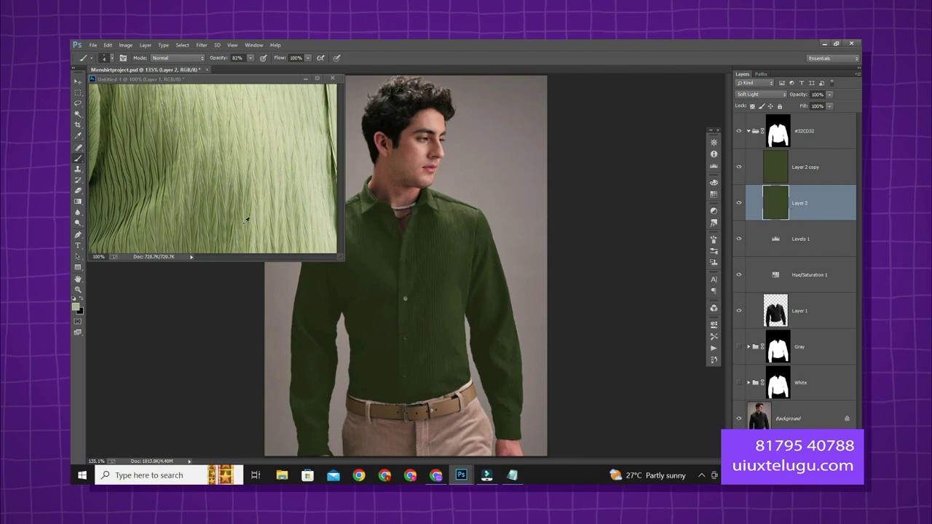
key("alt+BackSpace")
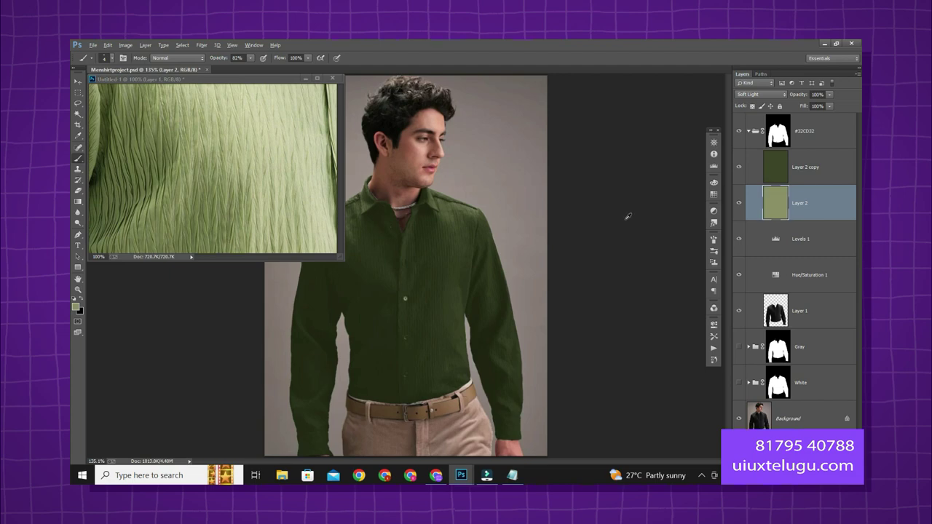
left_click(811, 179)
key("alt+BackSpace")
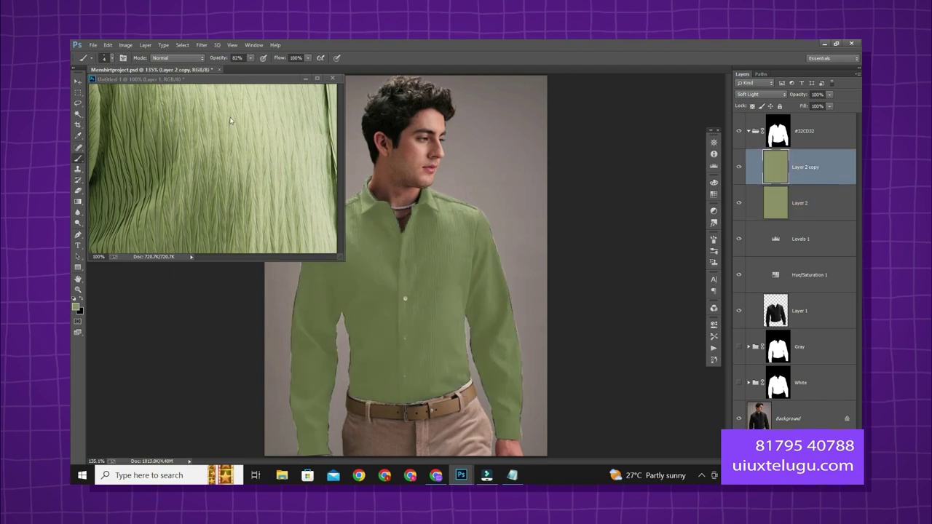
Step: Pick #5e643f from the fabric image as the foreground colour and fill Layer 2 copy and Layer 2 with it
left_click(76, 306)
left_click(144, 182)
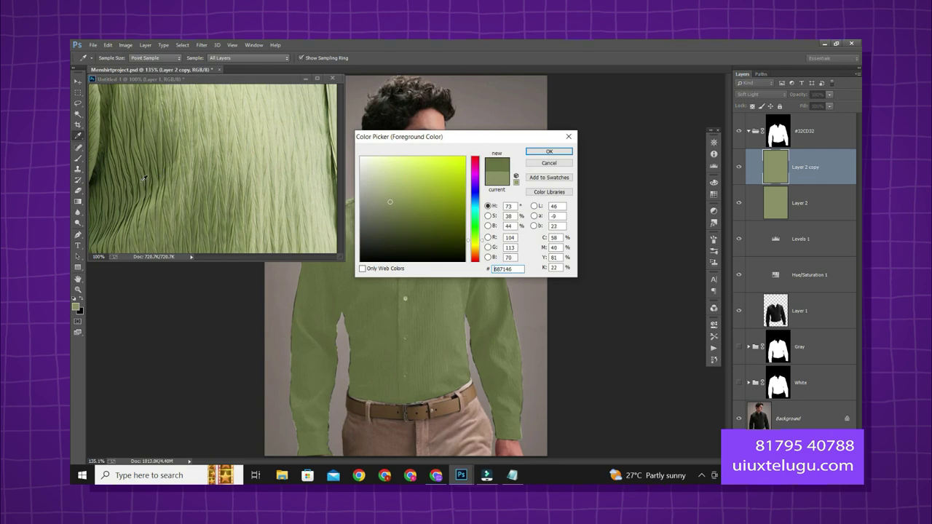
mouse_move(144, 182)
left_mouse_down()
mouse_move(136, 158)
mouse_move(140, 166)
left_mouse_up()
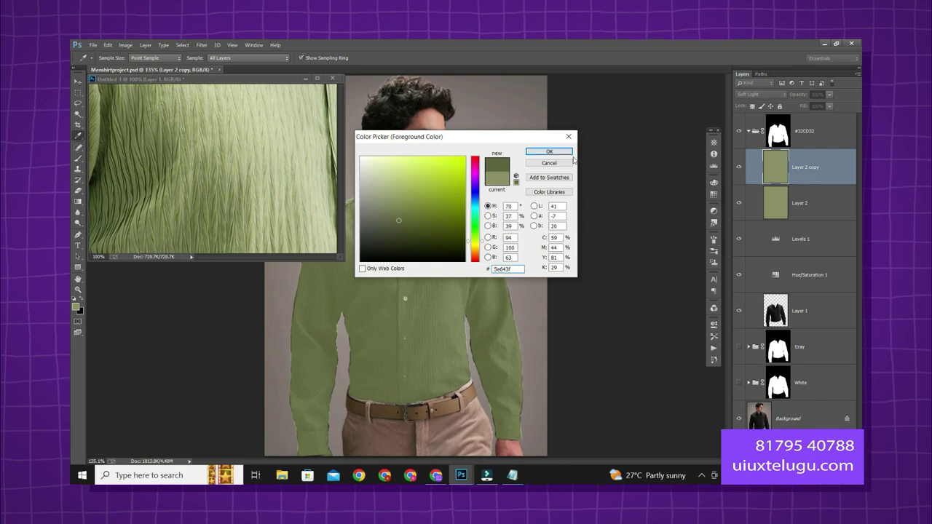
left_click(550, 152)
key("alt+BackSpace")
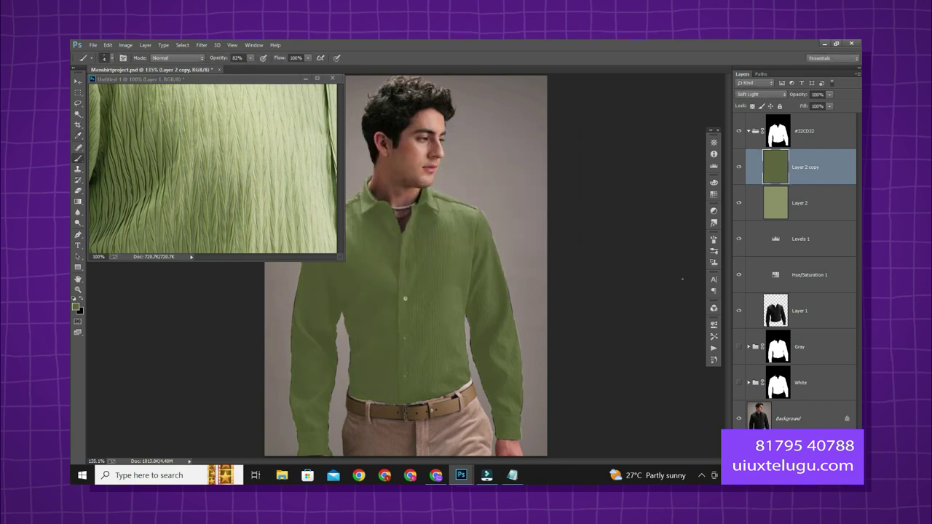
left_click(795, 203)
key("alt+BackSpace")
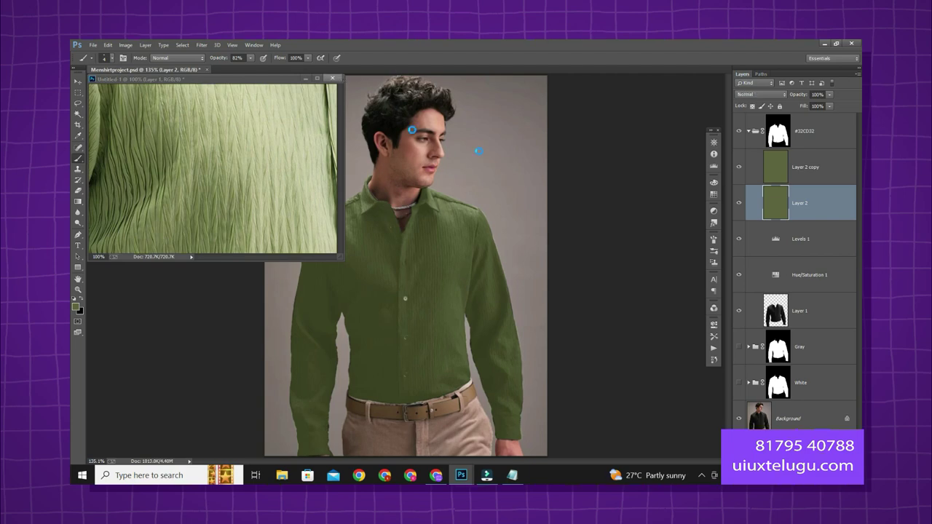
Step: Close the fabric reference document without saving it
left_click(332, 78)
left_click(466, 205)
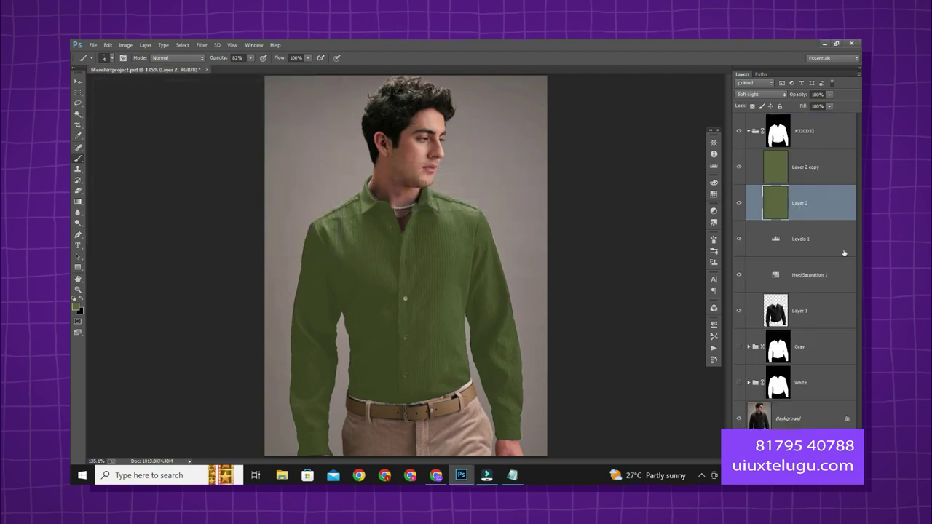
Step: Adjust Levels 1 in the #32CD32 group to output black 26 and input white 170, and collapse its settings
double_click(774, 247)
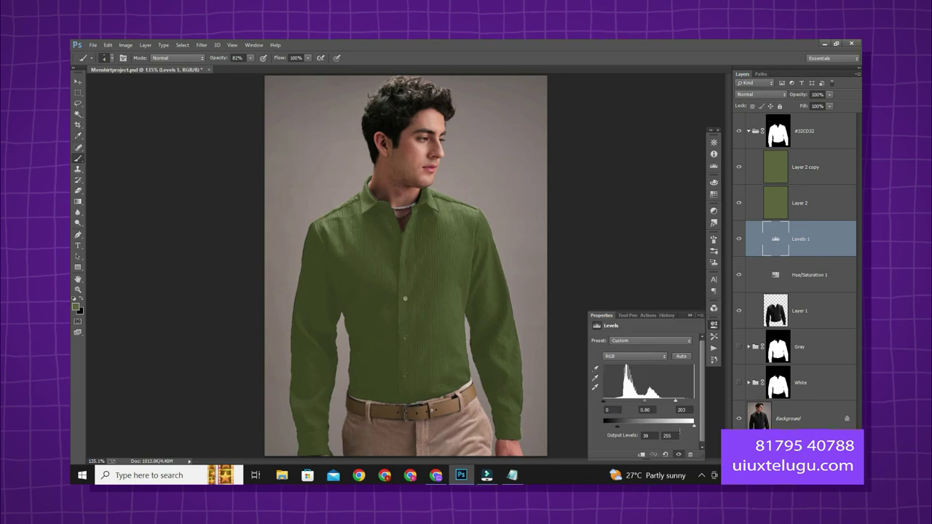
left_click_drag(617, 431, 613, 430)
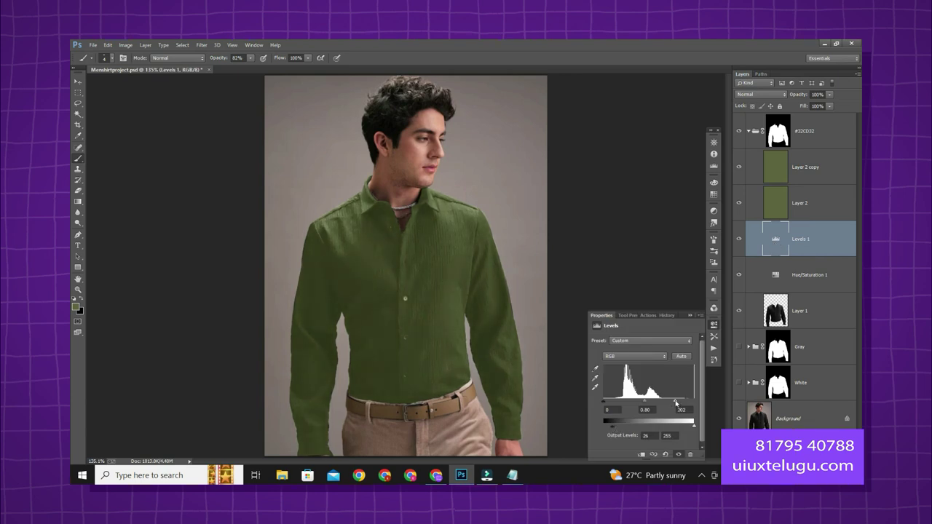
mouse_move(675, 403)
left_mouse_down()
mouse_move(654, 401)
mouse_move(664, 402)
left_mouse_up()
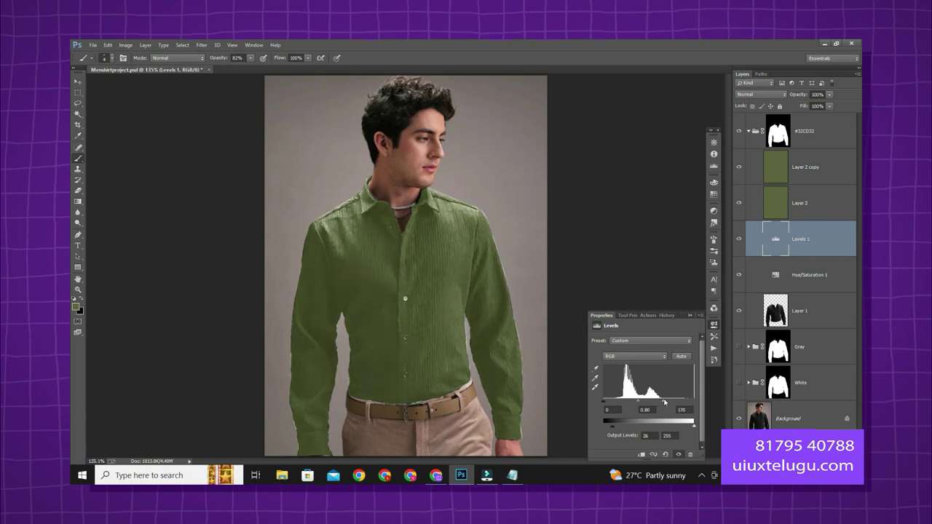
left_click(690, 316)
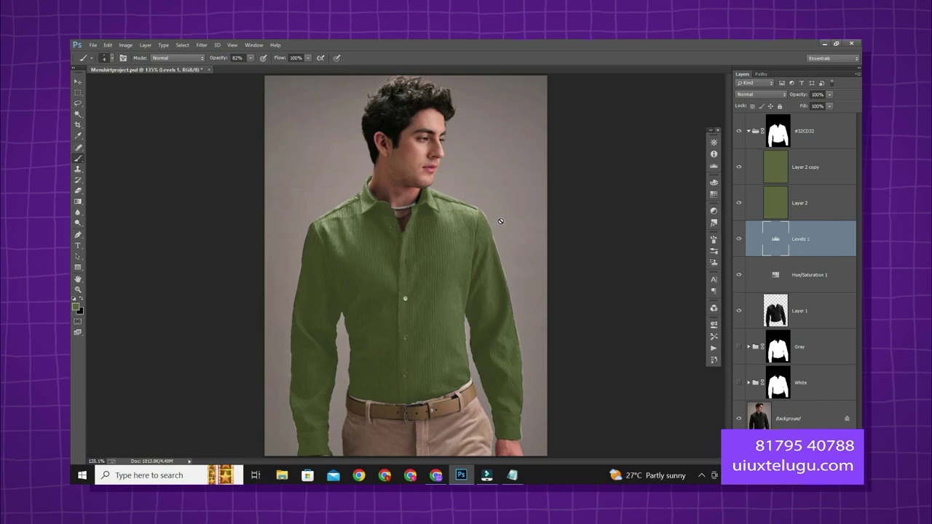
Step: Collapse the #32CD32 group, duplicate it and rename the duplicate #A020F0 using the colour code copied from the text notes
left_click(718, 131)
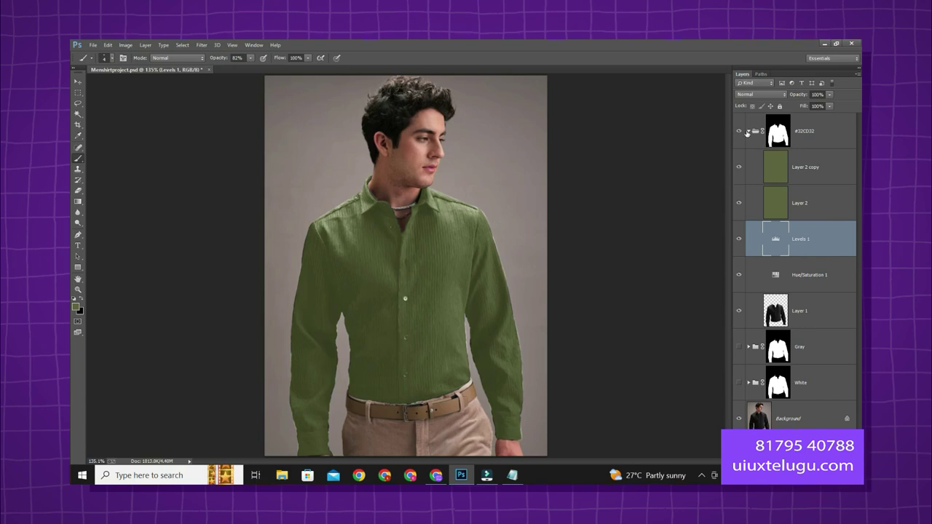
left_click(749, 131)
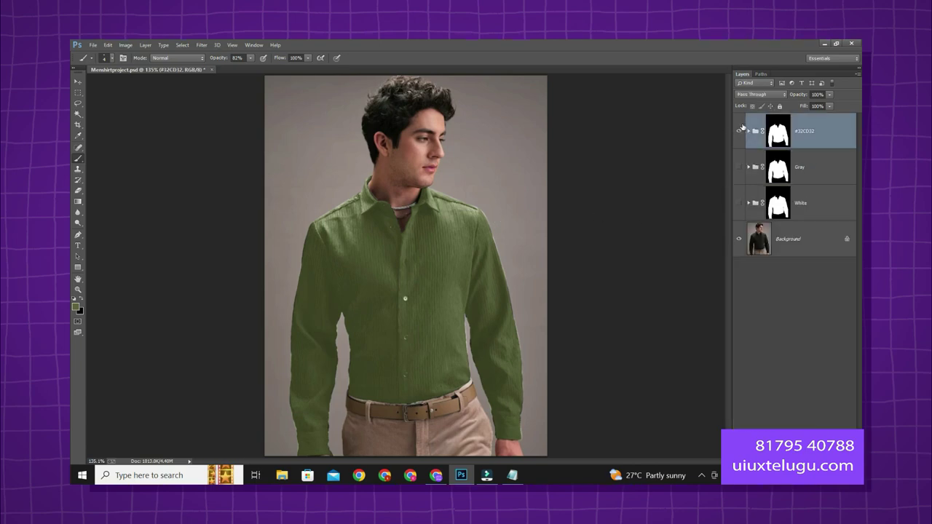
left_click(513, 475)
left_click_drag(269, 243, 185, 240)
key("ctrl+c")
left_click(481, 74)
key("ctrl+j")
double_click(816, 132)
key("ctrl+v")
left_click(825, 156)
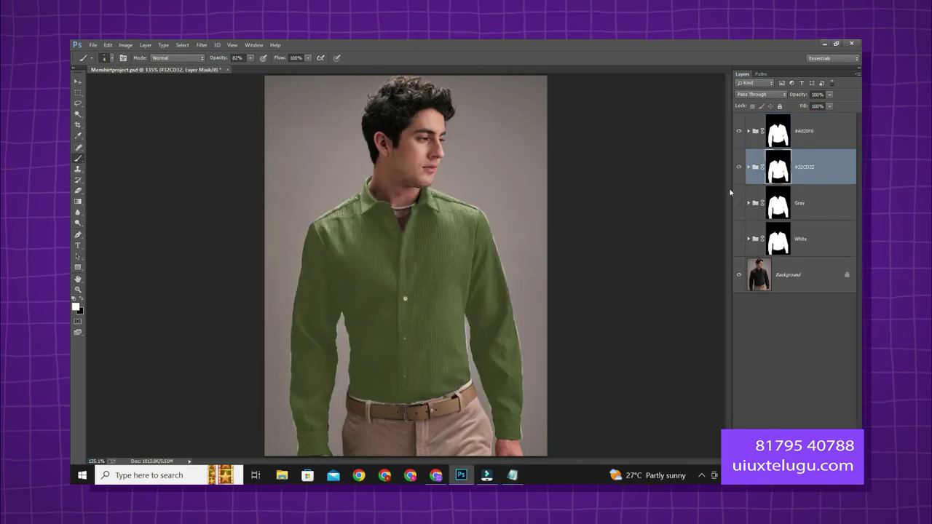
Step: Hide the #32CD32 group and expand the #A020F0 group to select its Layer 2 copy
left_click(739, 166)
left_click(749, 131)
left_click(804, 167)
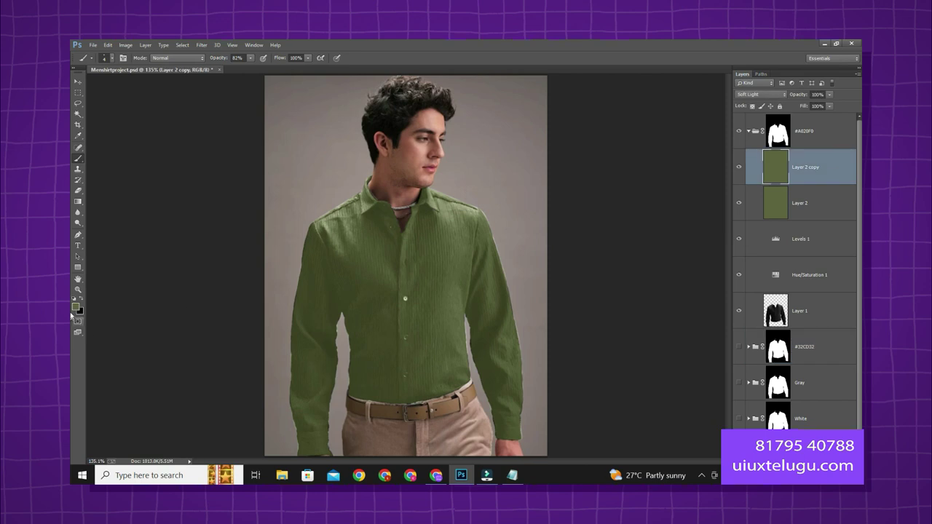
Step: Set the foreground colour to #A020F0 and fill Layer 2 copy and Layer 2 in the #A020F0 group with it
key("i")
left_click(75, 306)
type("A020F0")
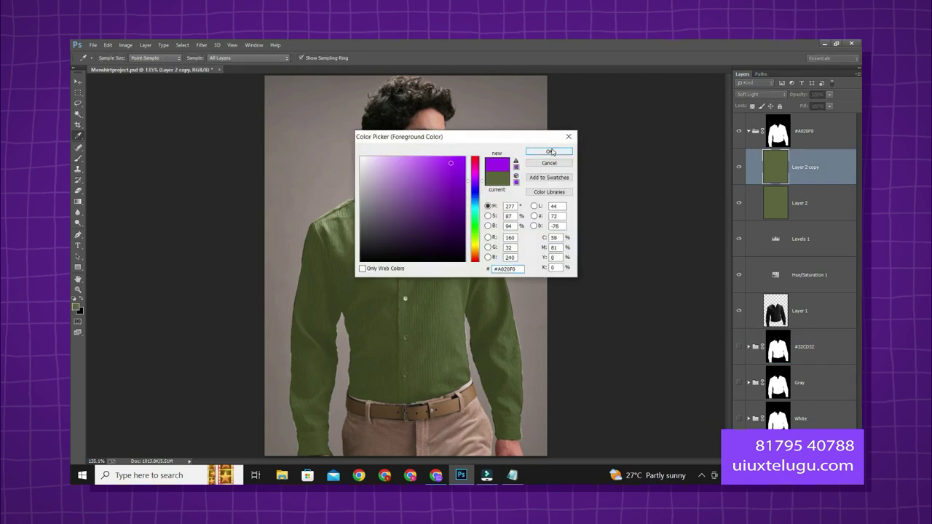
left_click(547, 153)
key("b")
key("g")
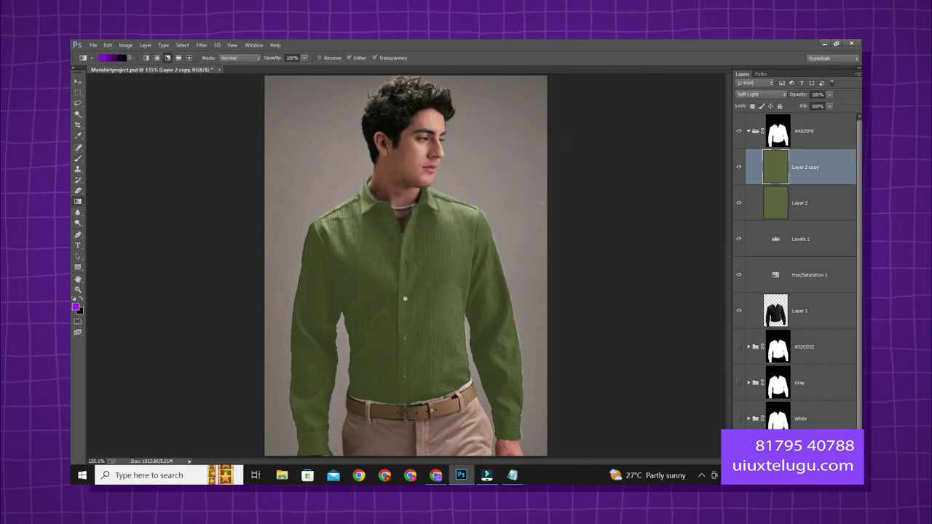
left_click_drag(541, 203, 690, 160)
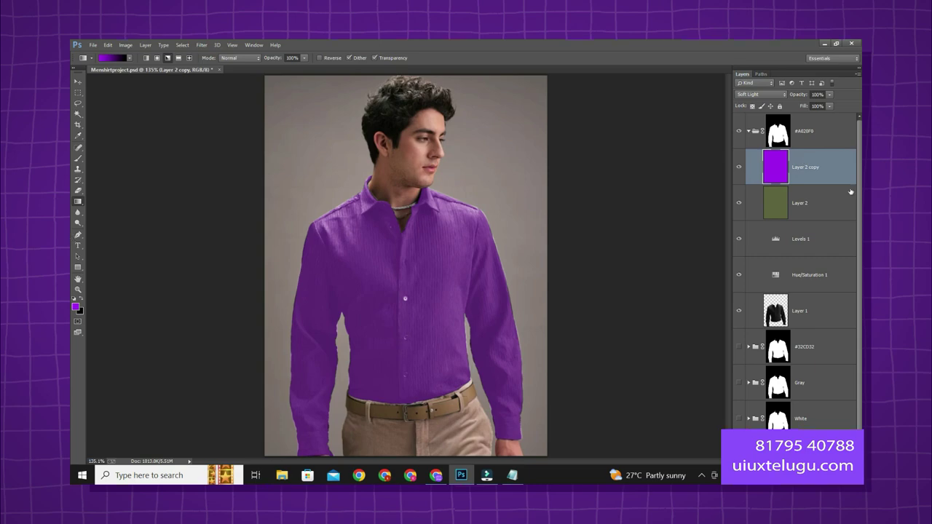
left_click(795, 201)
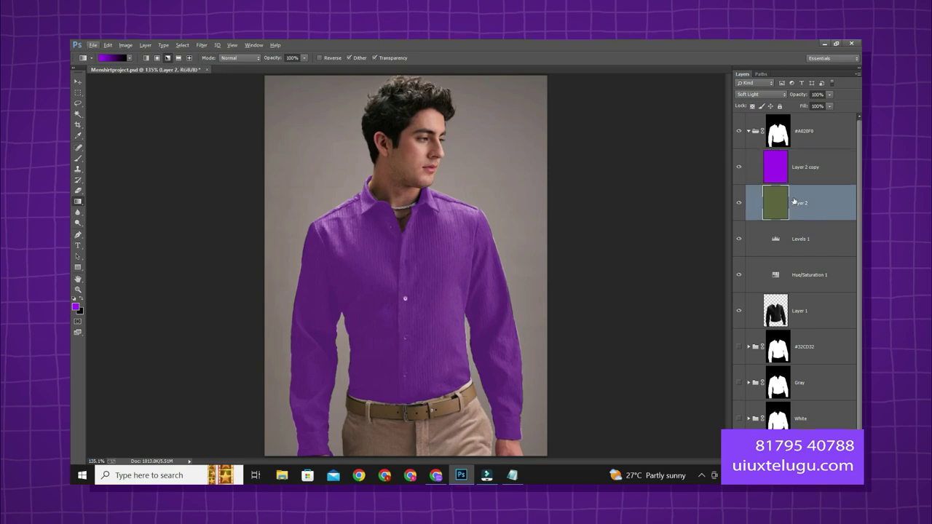
key("alt+BackSpace")
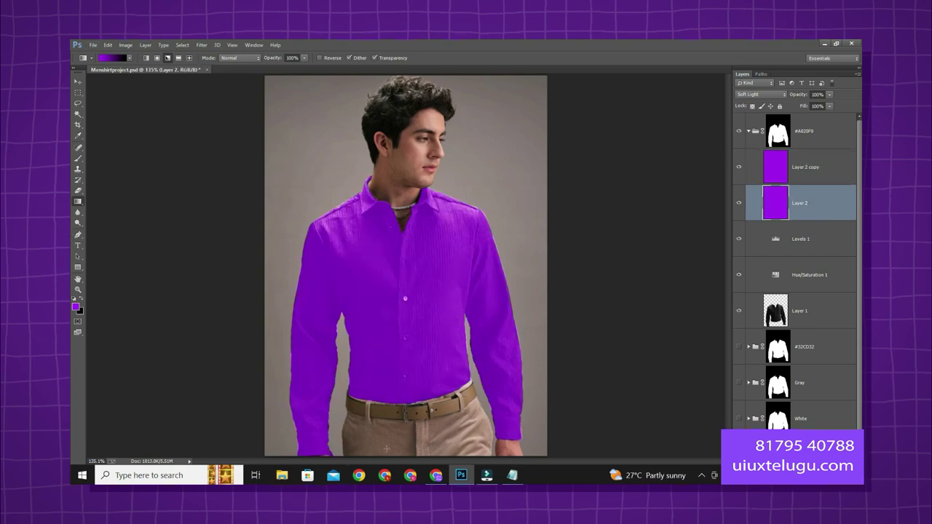
Step: Switch to the browser, open the purple variant of the shirt and enlarge its close-up fabric photo
left_click(435, 474)
left_click(258, 270)
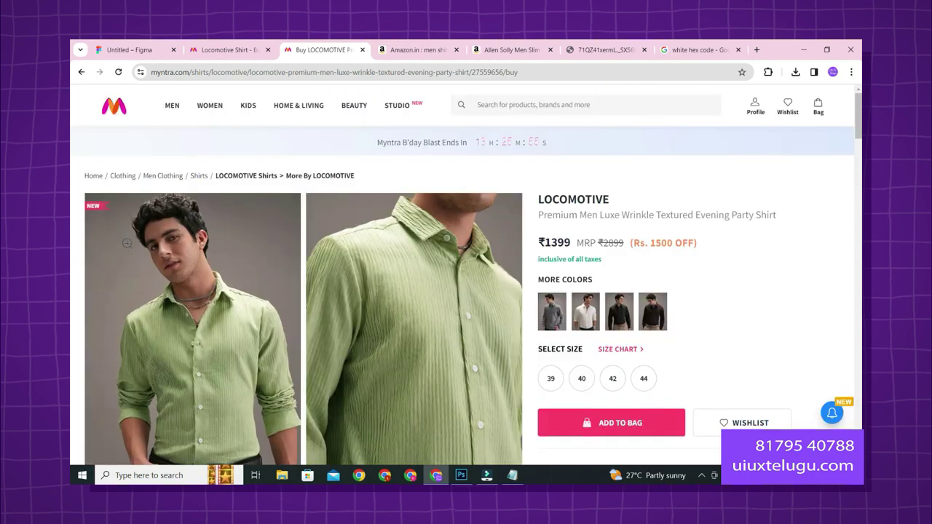
left_click(655, 315)
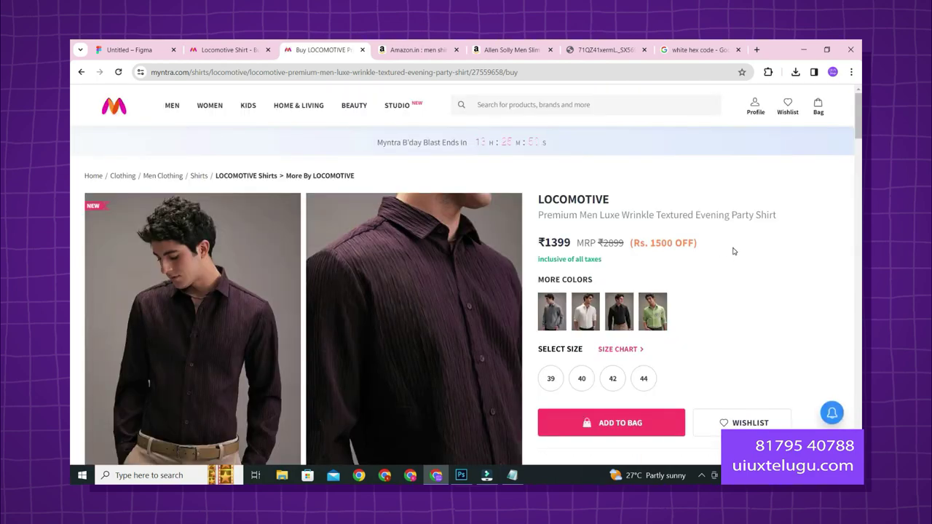
left_click(403, 265)
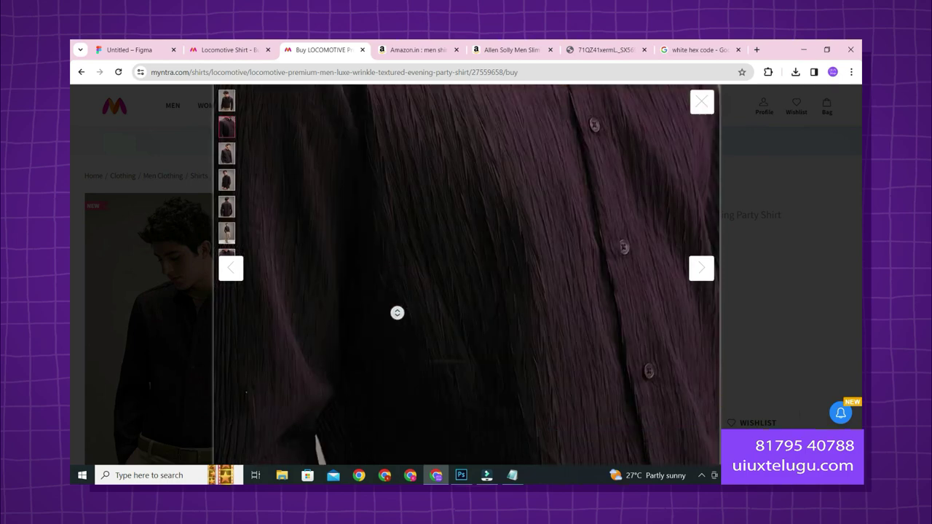
Step: Capture a snip of the purple fabric and paste it into a new clipboard-sized Photoshop document
key("super+shift+s")
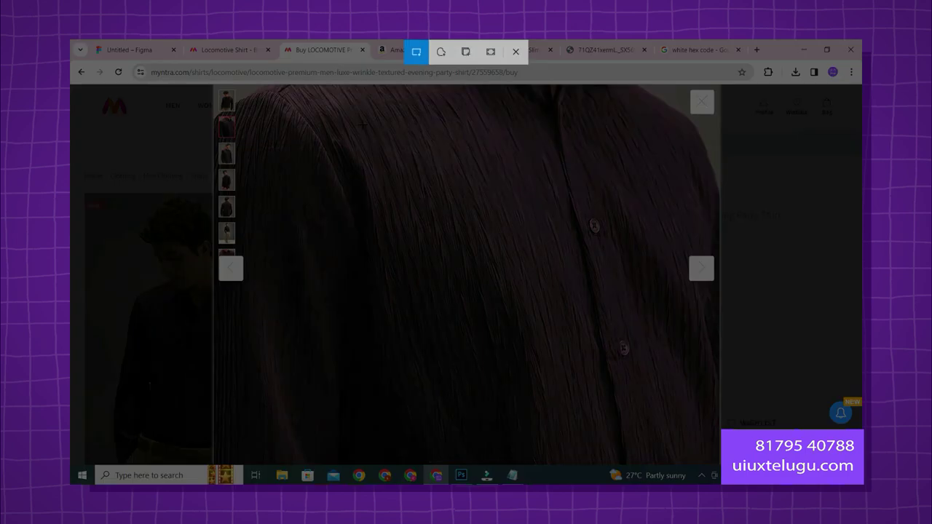
left_click_drag(366, 125, 653, 333)
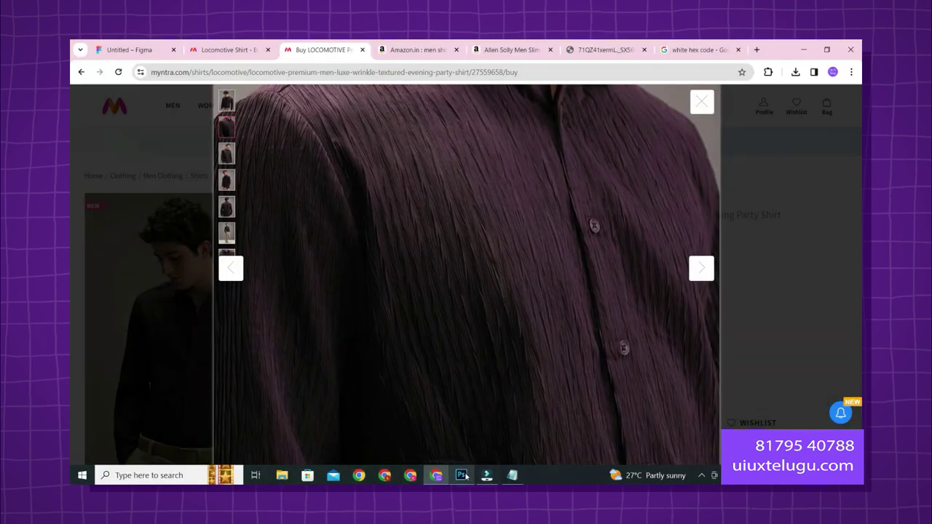
left_click(461, 475)
key("ctrl+n")
key("Return")
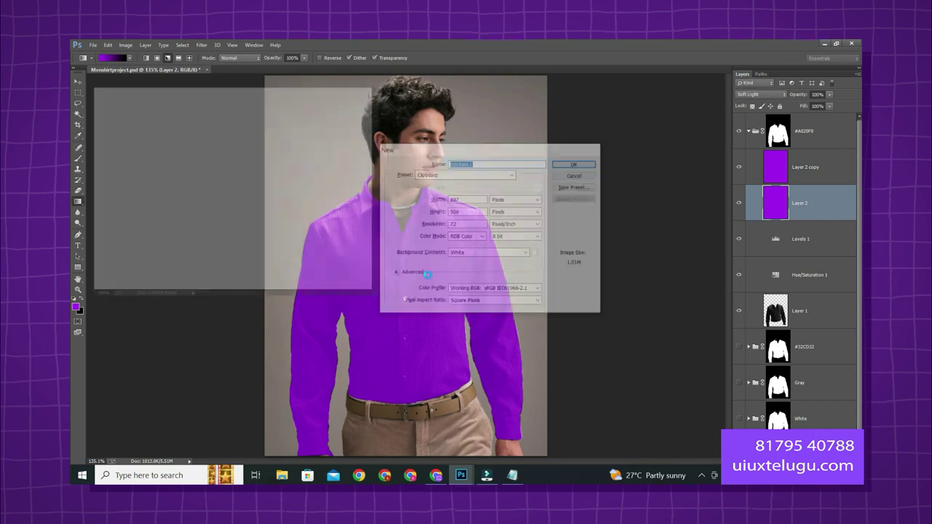
key("ctrl+v")
Step: Sample the dark purple from the fabric image and fill Layer 2 and Layer 2 copy in the #A020F0 group with it
key("b")
left_click(253, 175, "alt")
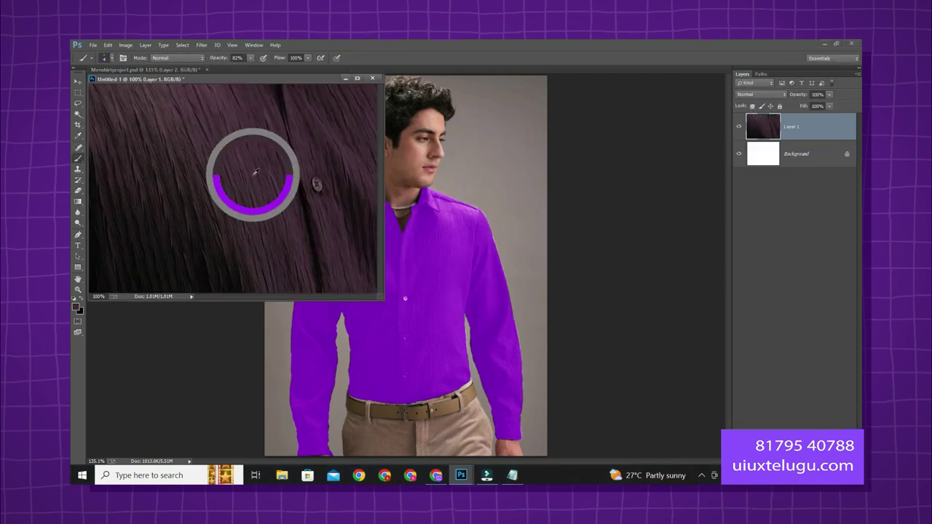
left_click(590, 155)
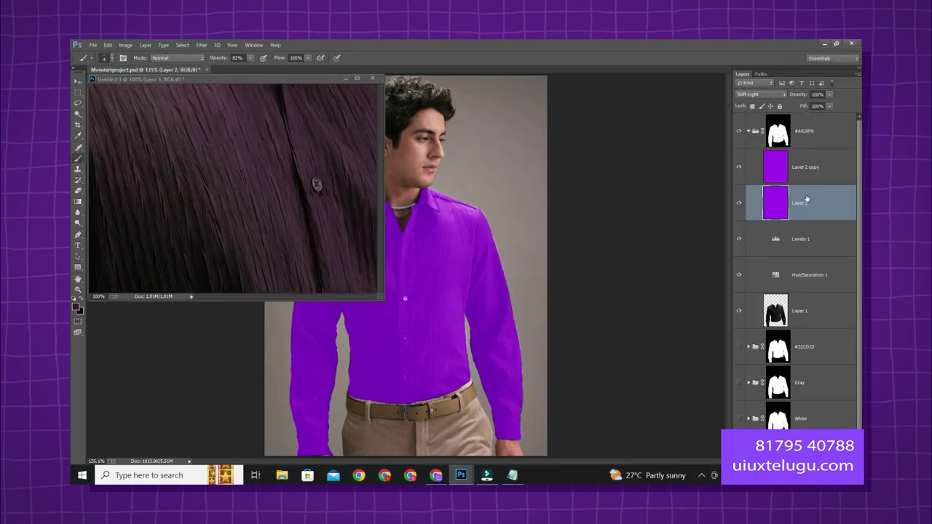
key("alt+BackSpace")
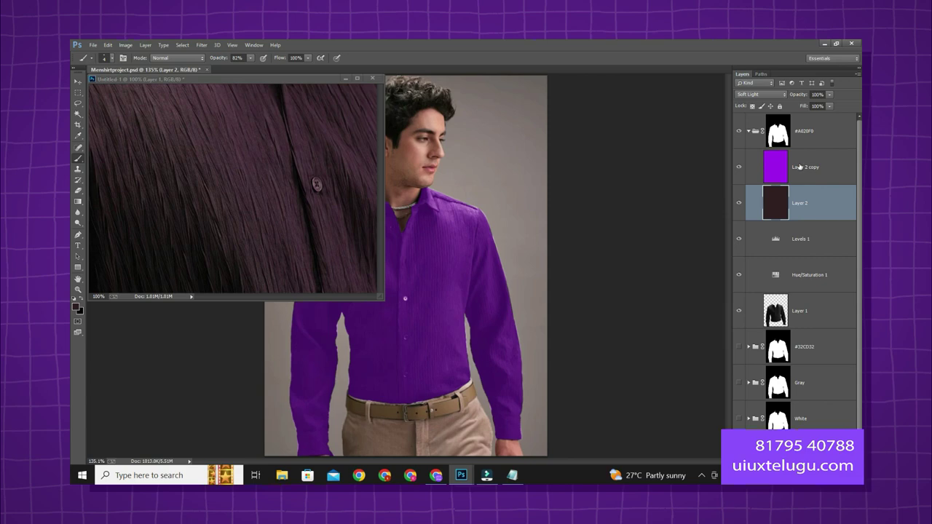
left_click(798, 167)
key("alt+BackSpace")
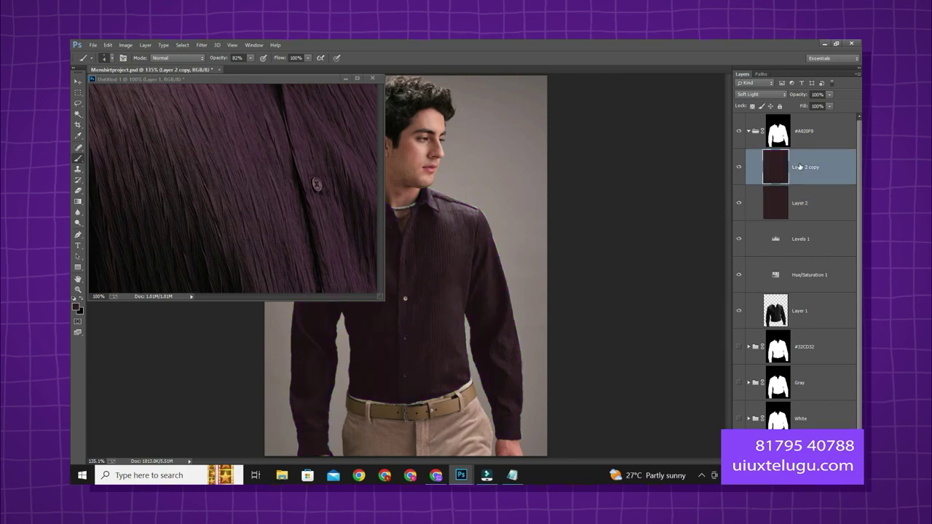
Step: Close the fabric reference document without saving it, then save the shirt project and collapse the #A020F0 group
left_click(379, 79)
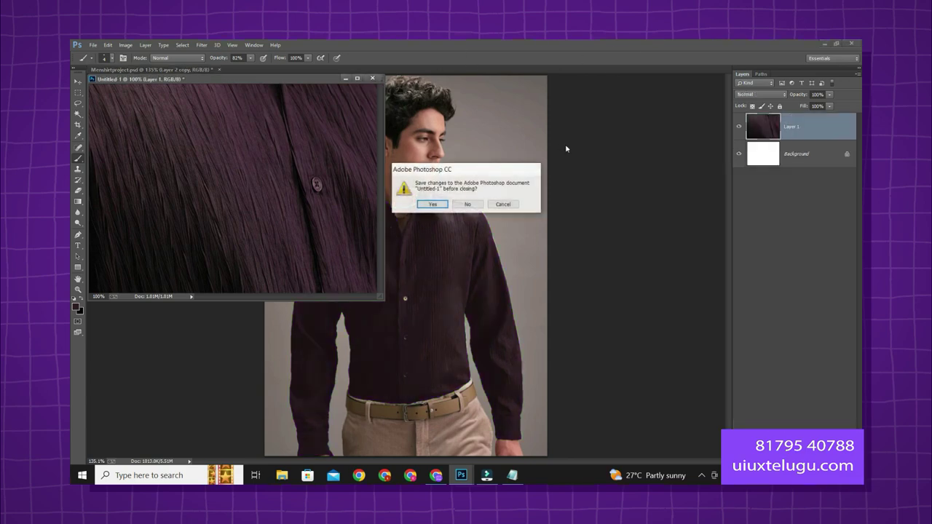
left_click(470, 202)
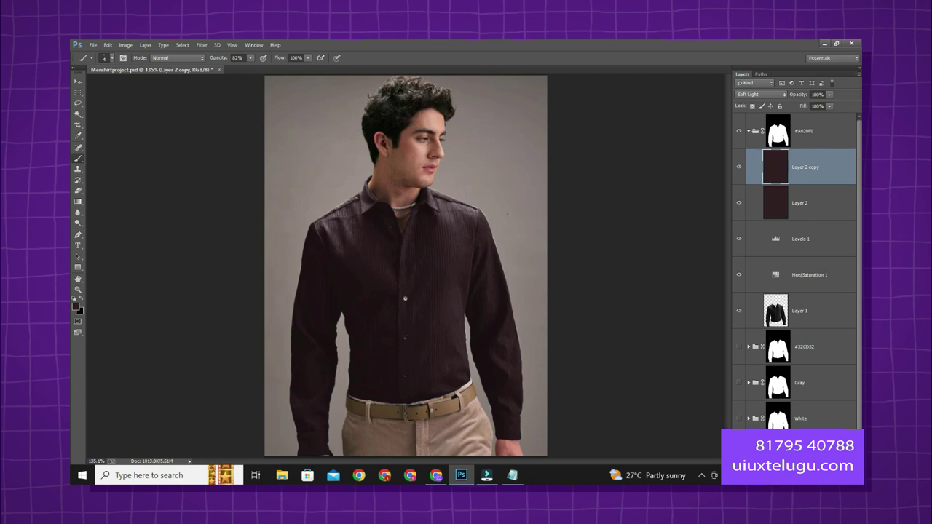
key("ctrl+s")
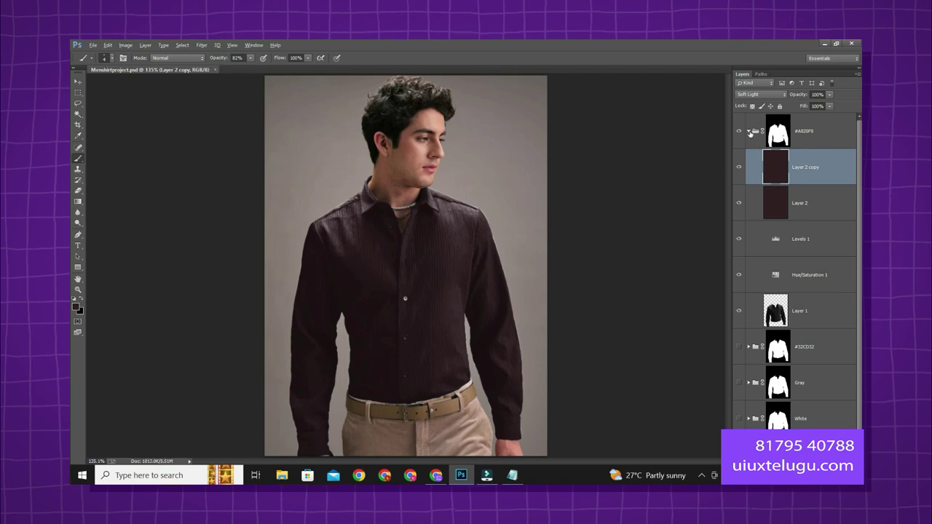
left_click(750, 132)
Step: Switch to the browser and compare the product photos of the black and purple shirt variants, then return to Photoshop
left_click(436, 475)
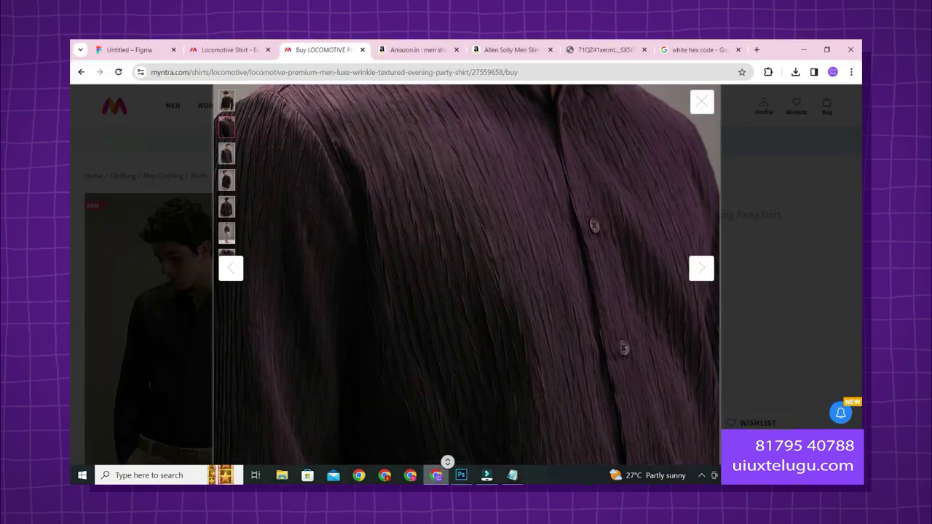
left_click(318, 447)
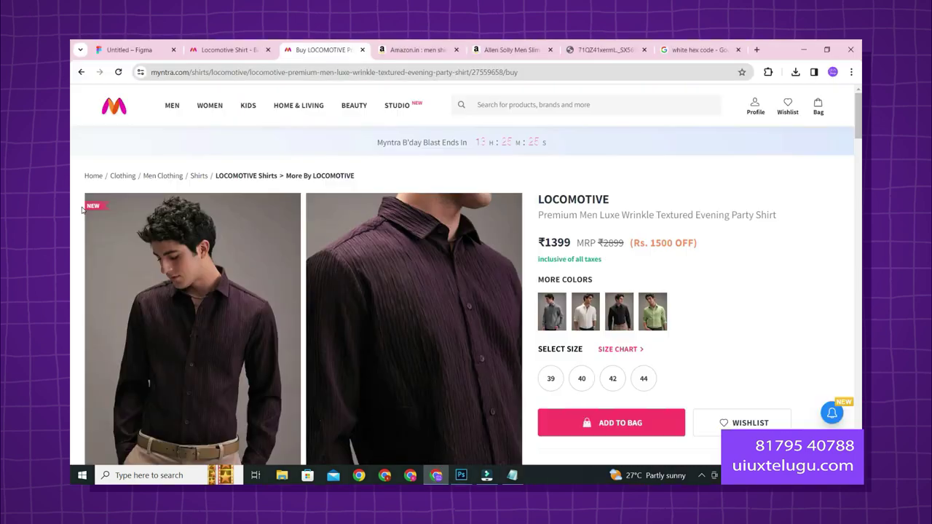
left_click(617, 316)
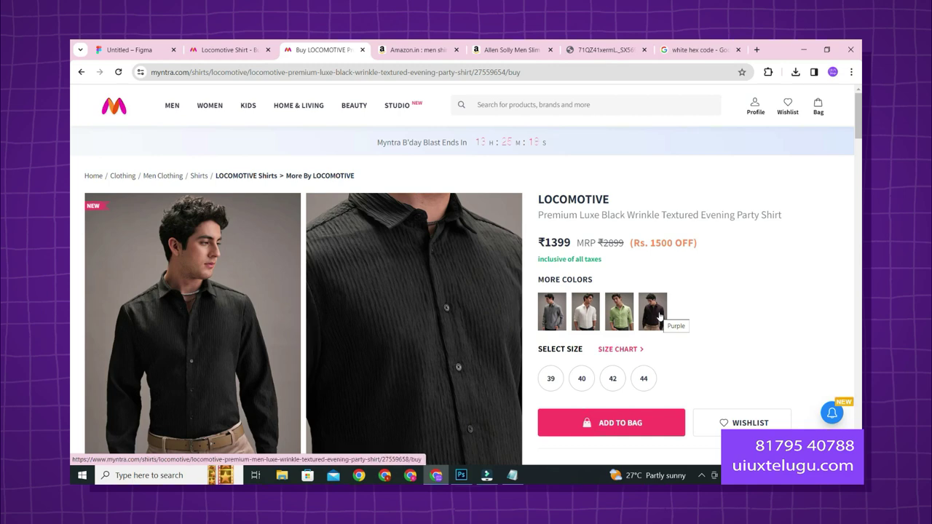
left_click(660, 315)
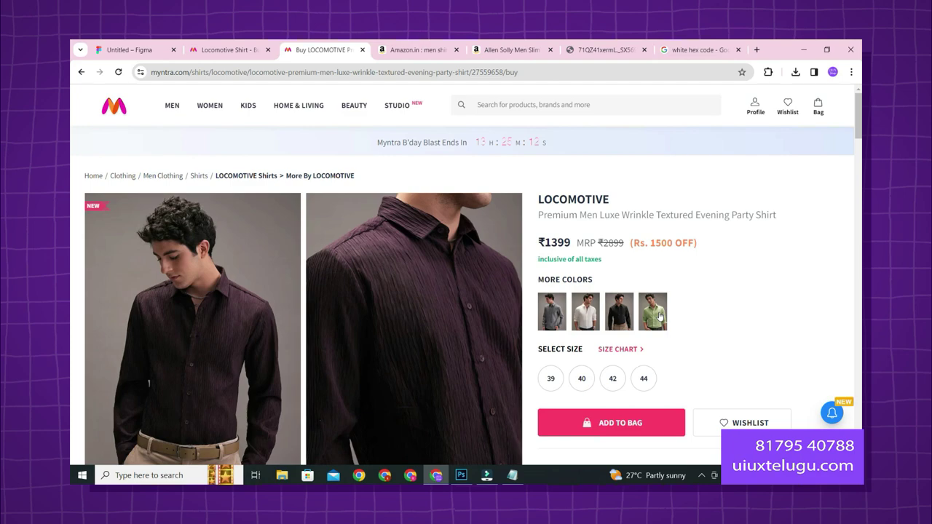
scroll(659, 315, "down", 10)
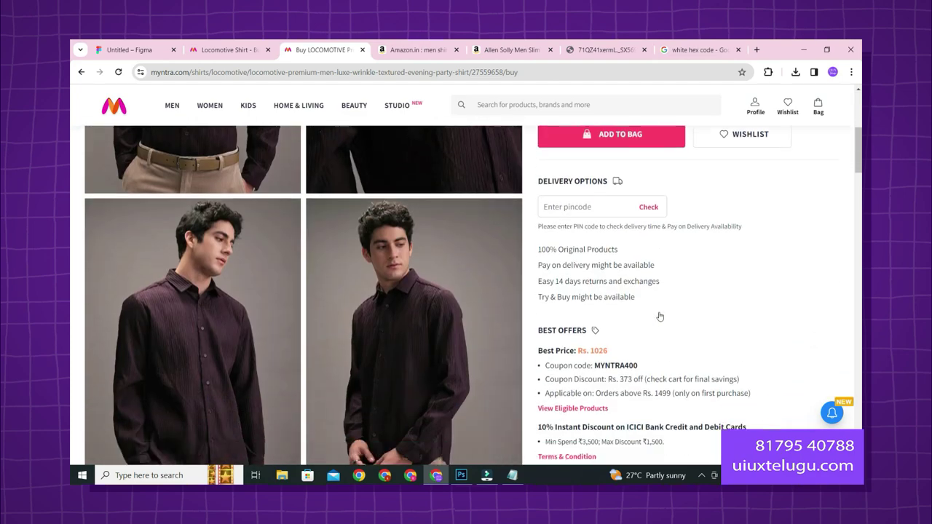
scroll(660, 316, "up", 8)
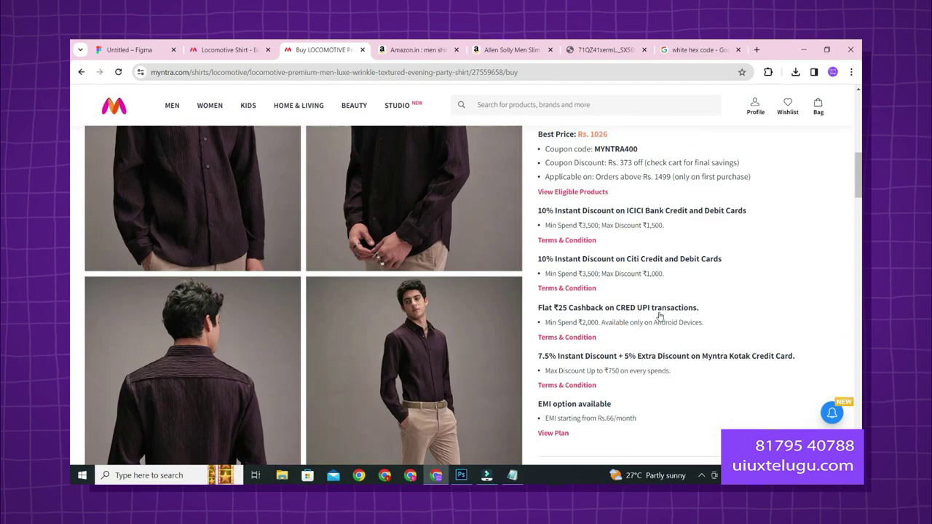
scroll(660, 316, "up", 5)
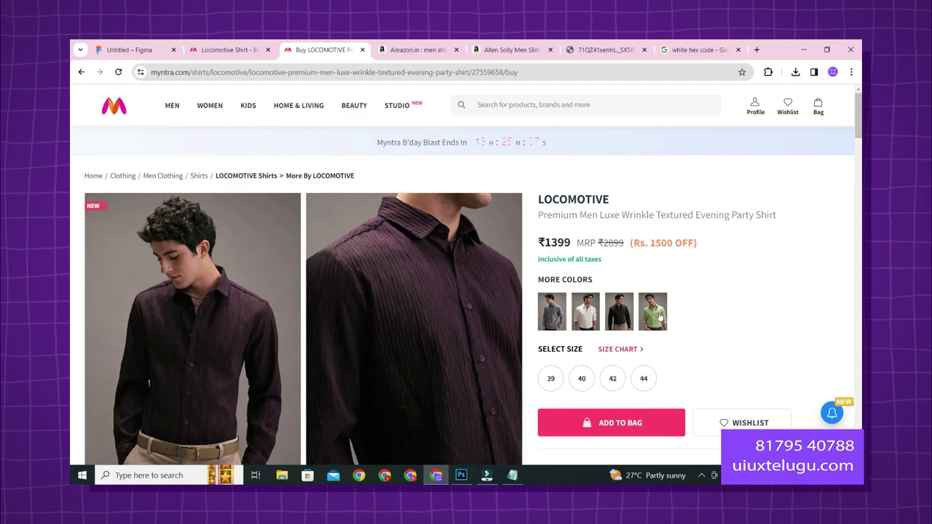
left_click(803, 50)
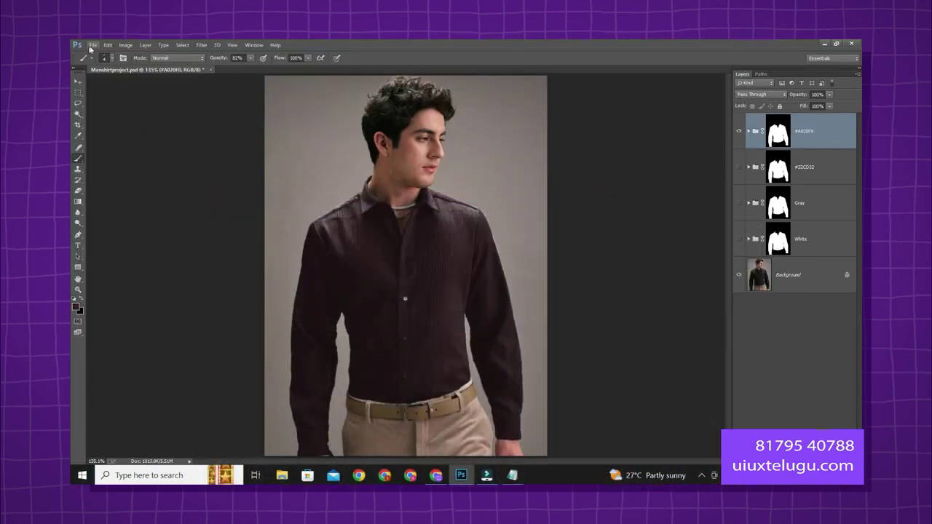
Step: Try to save the project under the name Menshirtproject in the Downloads folder
left_click(93, 44)
left_click(108, 141)
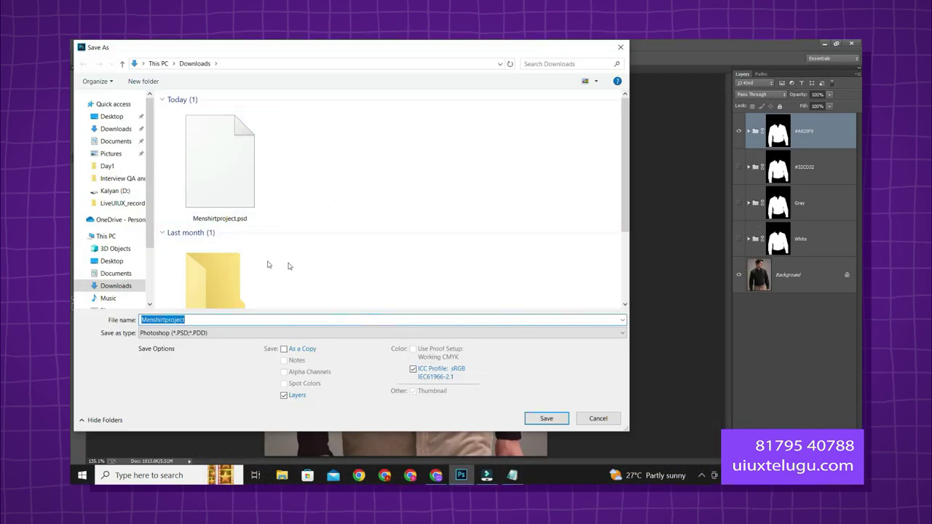
left_click(117, 129)
double_click(198, 320)
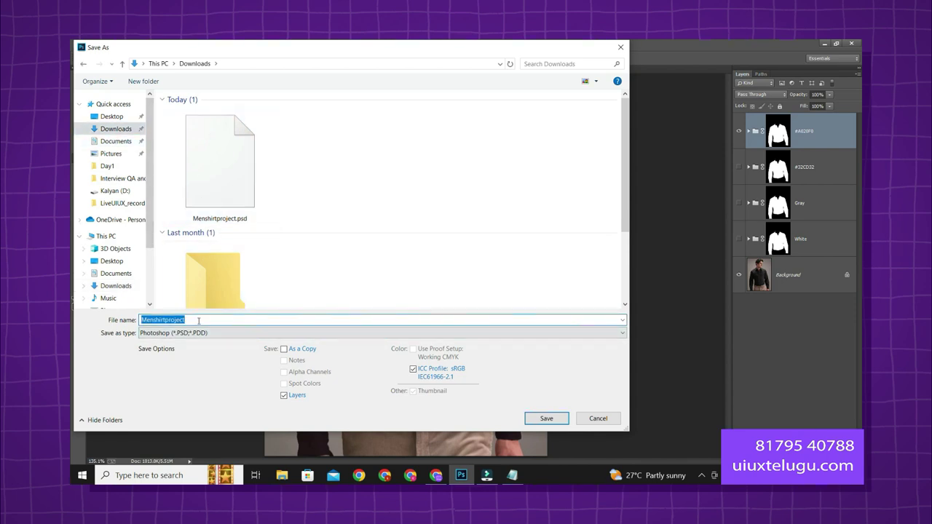
key("Return")
key("Return")
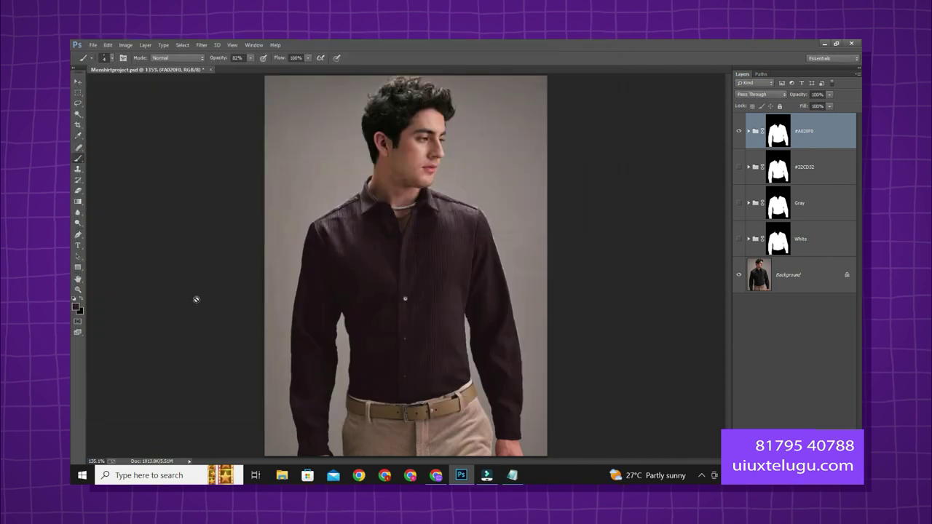
Step: Save the purple shirt version as a JPEG named 1 in the Downloads folder
left_click(92, 45)
left_click(117, 140)
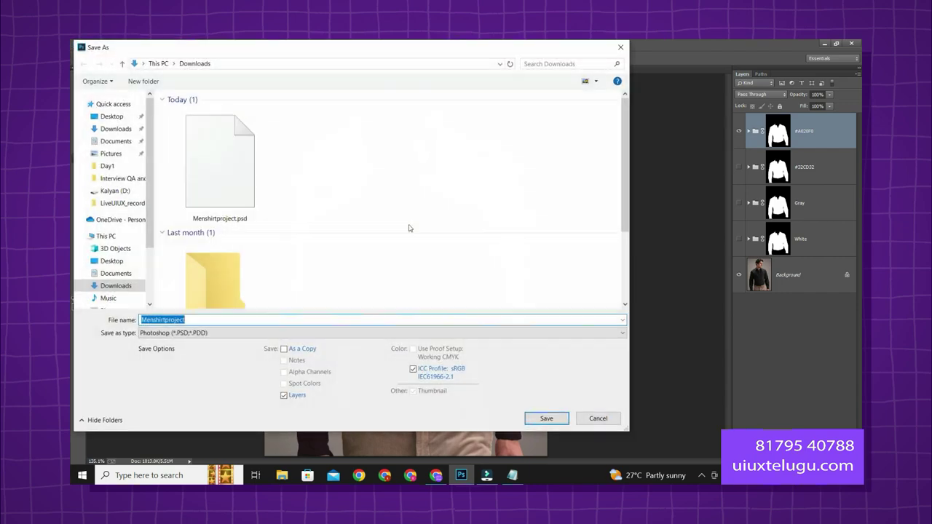
type("1")
left_click(187, 333)
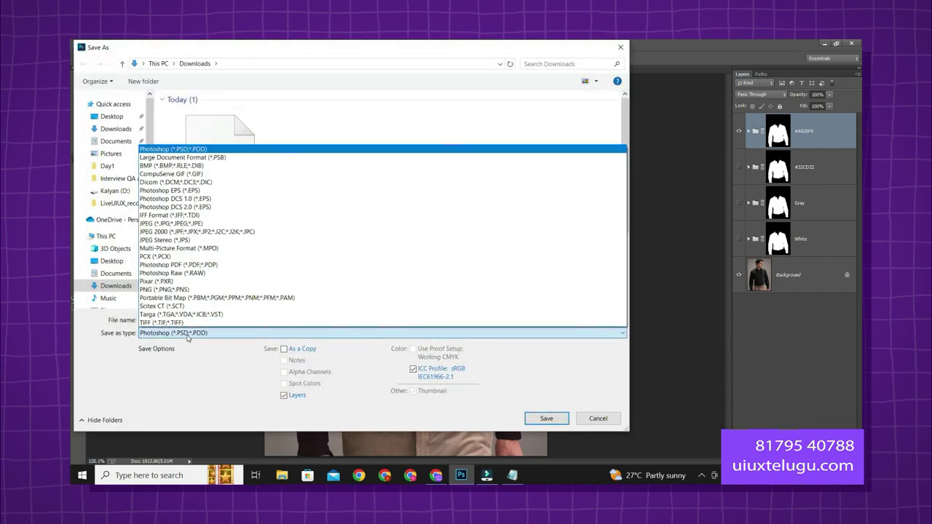
left_click(405, 231)
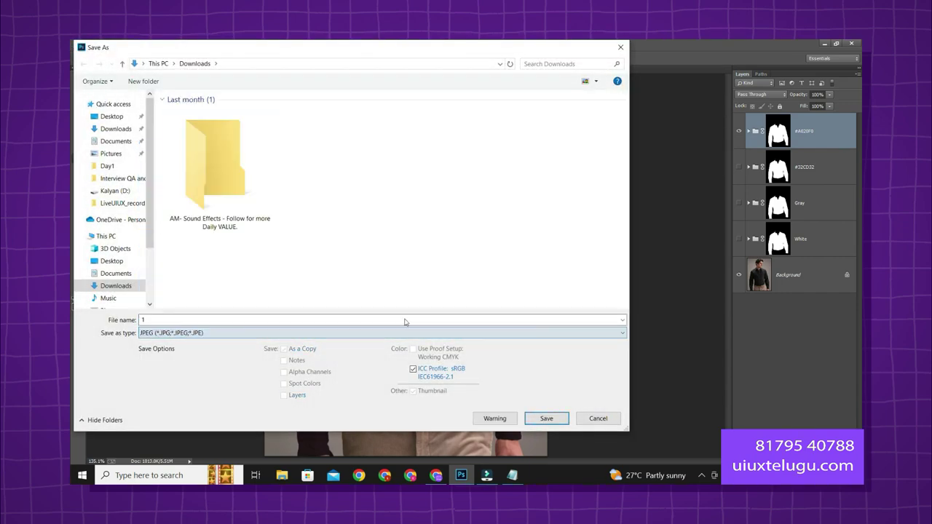
left_click(559, 419)
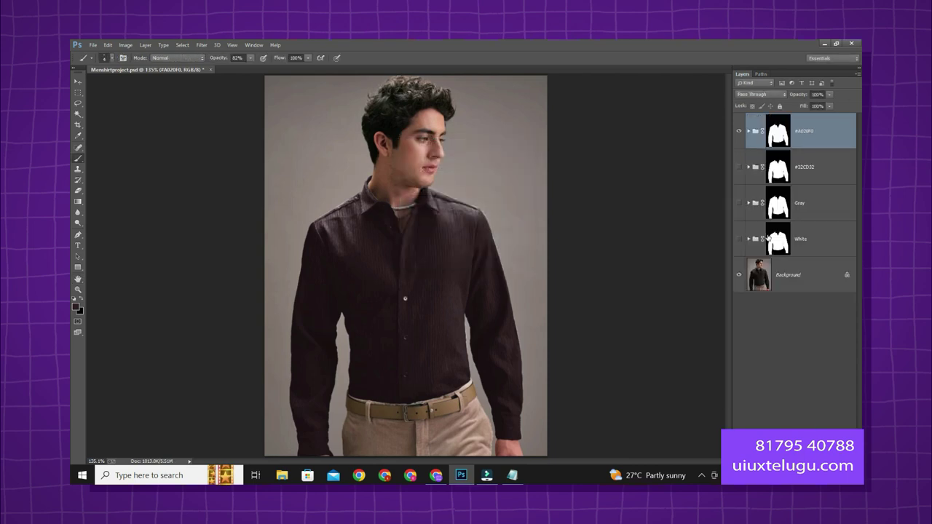
Step: Show the #32CD32 group, hide the #A020F0 group and select the green group's mask
left_click(739, 167)
left_click(738, 132)
left_click(778, 167)
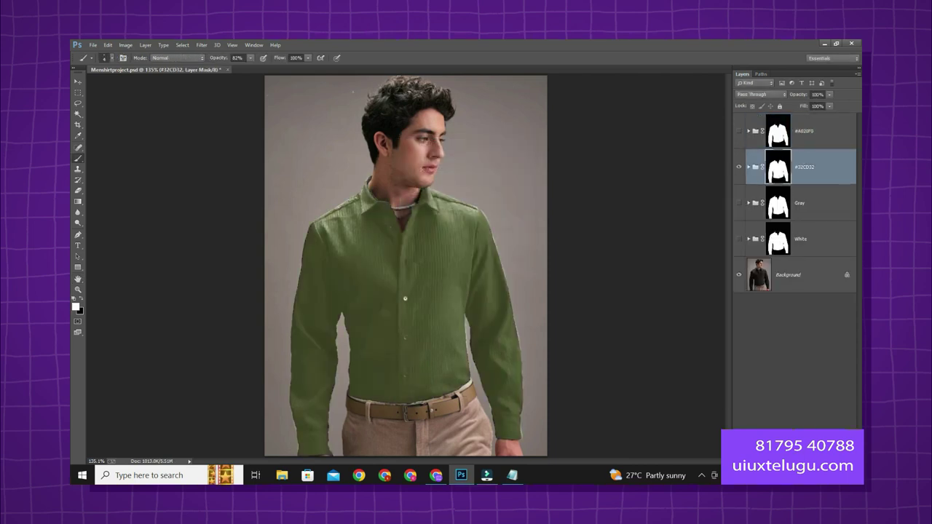
left_click(93, 45)
left_click(523, 78)
Step: Darken the green shirt by setting the black output level of Levels 1 in the #32CD32 group to 0
left_click(748, 168)
double_click(776, 283)
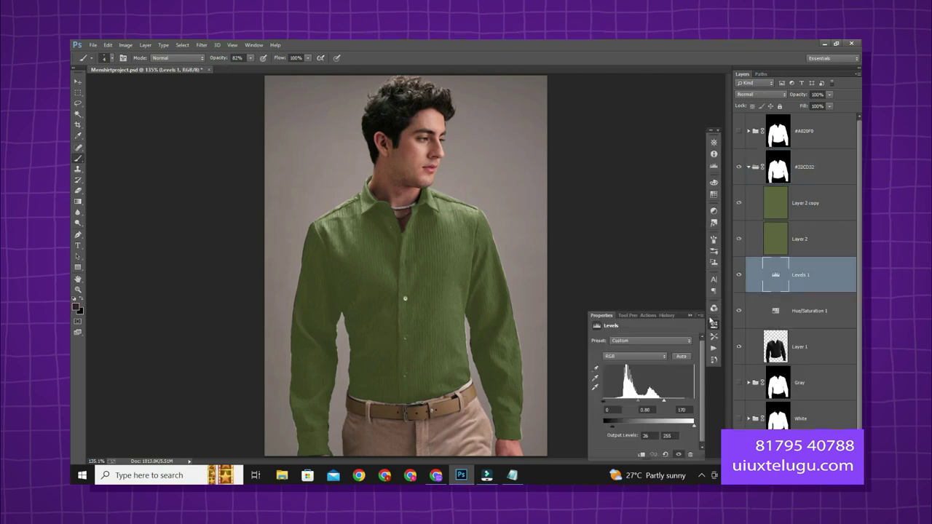
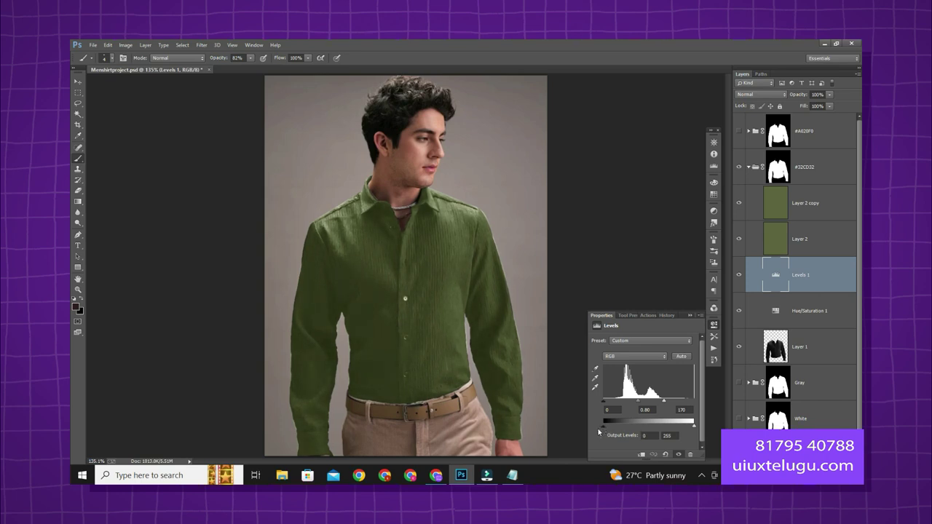
left_click(690, 315)
Step: Add a blank layer above Layer 2 copy in the #32CD32 group and set a larger brush with 40% opacity
left_click(798, 197)
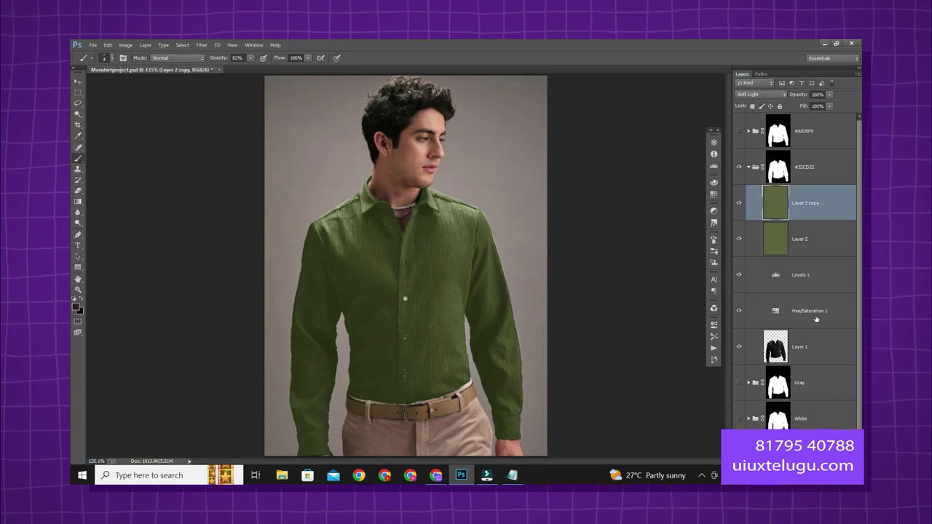
key("ctrl+shift+alt+n")
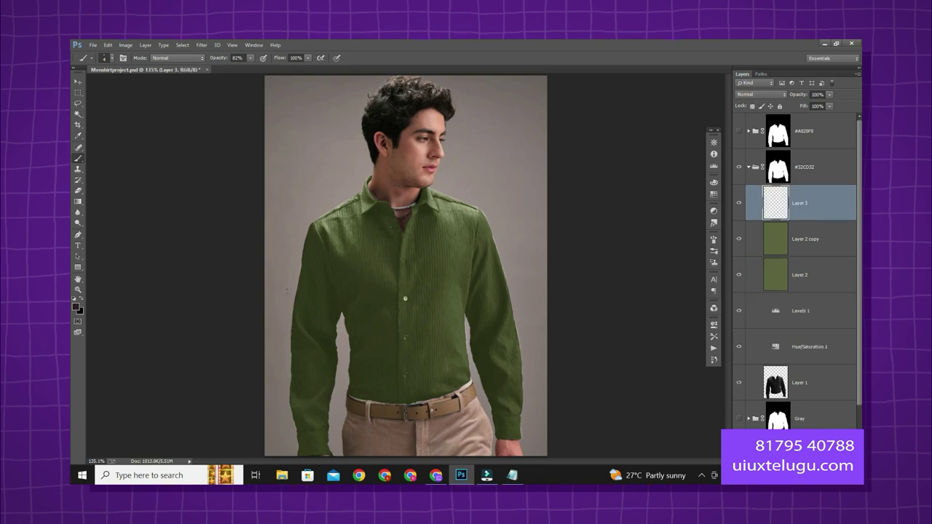
key("bracketright")
key("bracketright")
key("bracketright")
key("bracketright")
key("bracketright")
key("4")
left_click(749, 168)
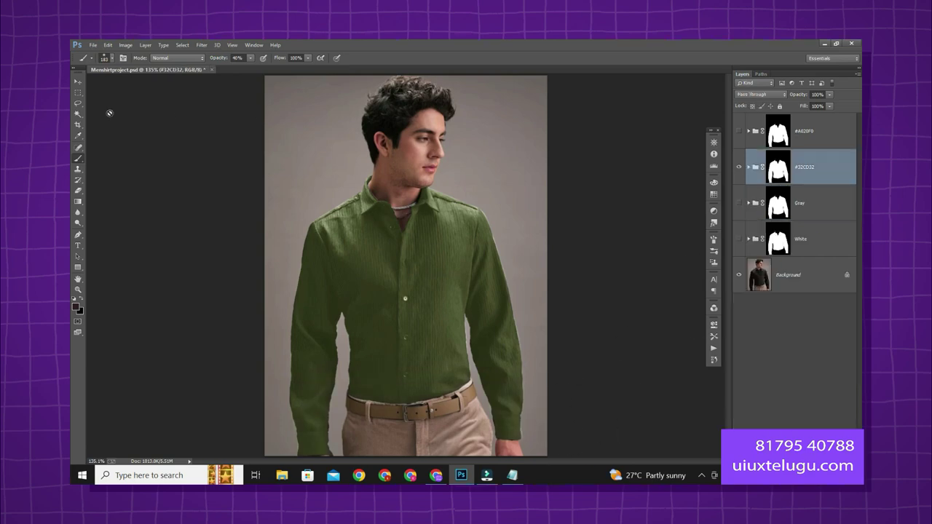
Step: Save the green shirt version as a JPEG named 2 in the Downloads folder
left_click(93, 45)
left_click(116, 139)
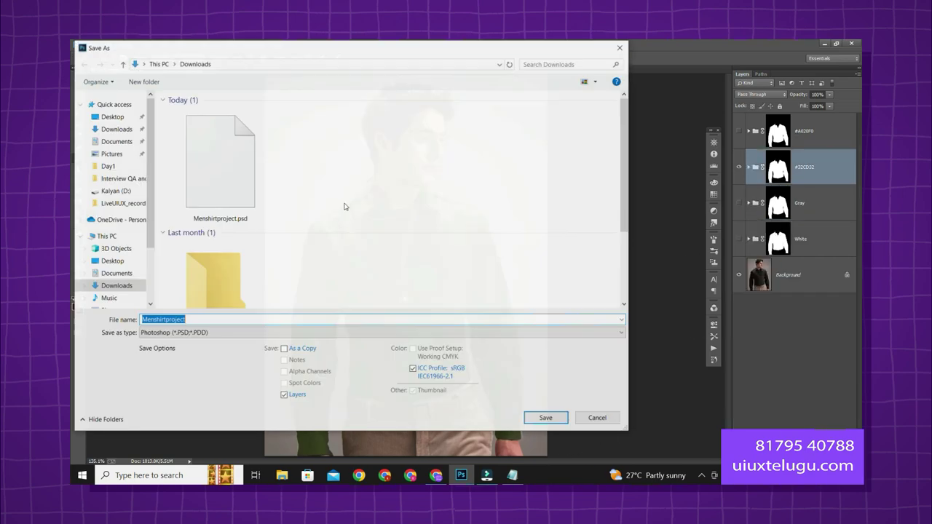
type("2")
key("Tab")
key("j")
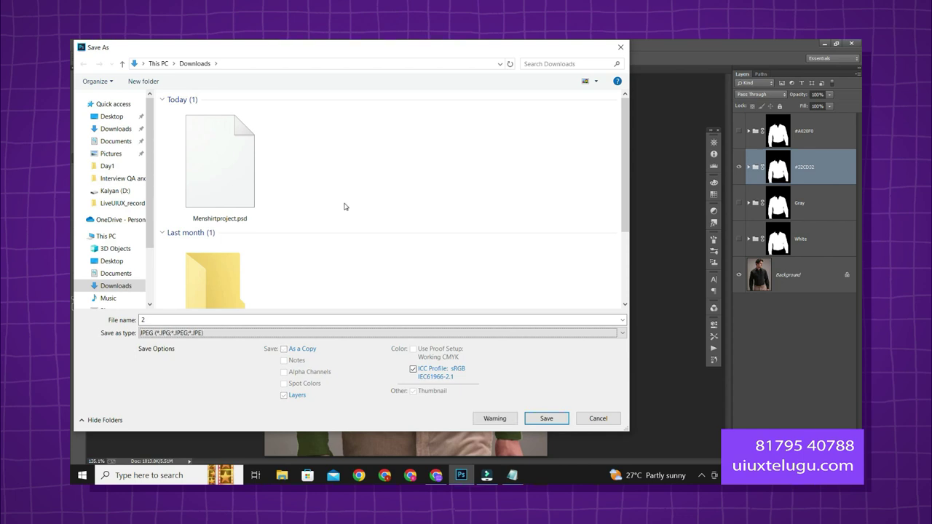
key("Return")
key("Return")
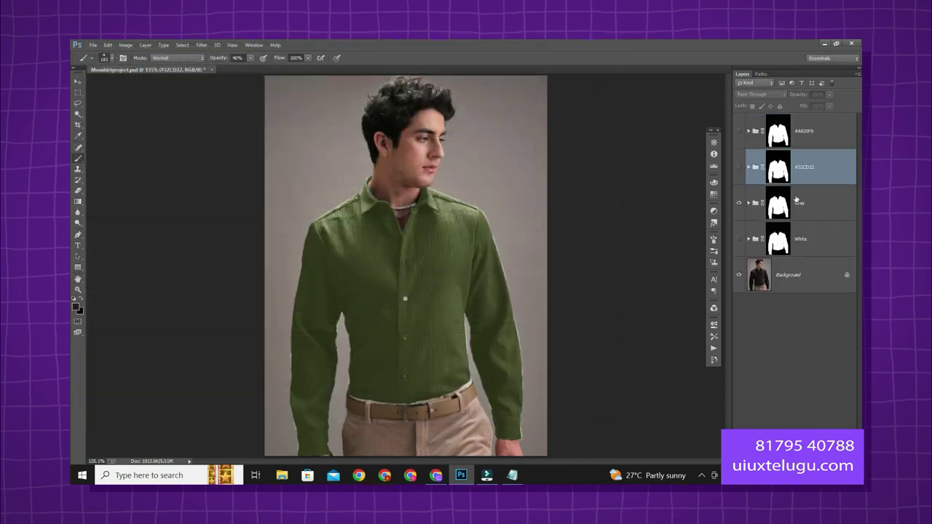
Step: Show the Gray group instead of #32CD32 and use its mask selection to cover the dark fringe along the shirt's edges
left_click(738, 167)
left_click(822, 190)
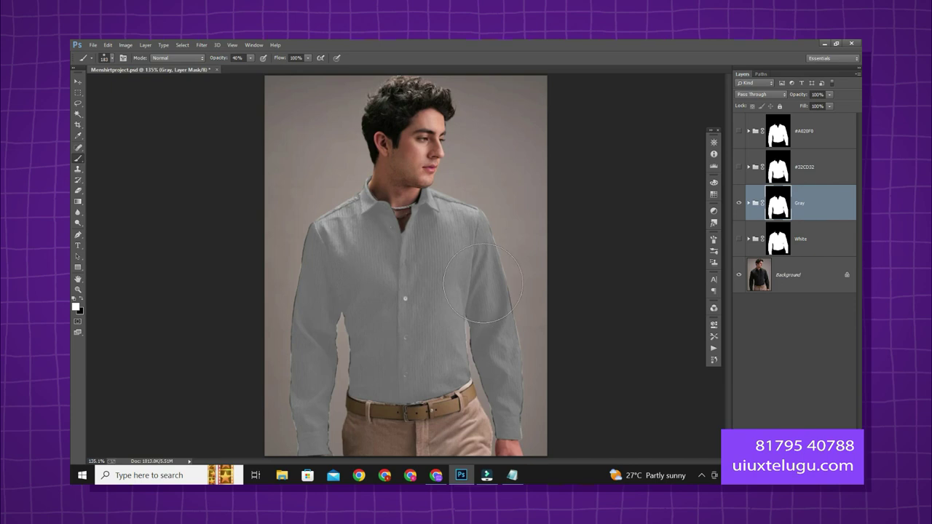
scroll(509, 295, "up", 5)
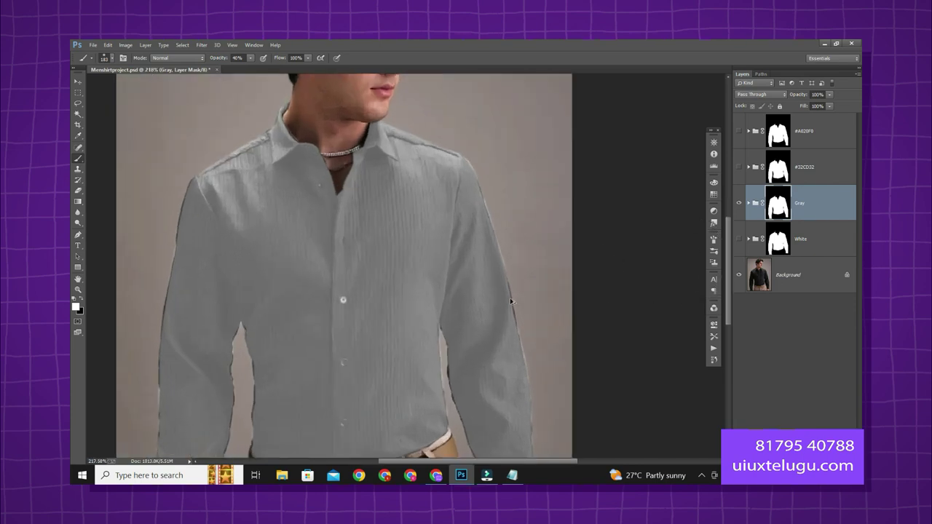
left_click(781, 204, "ctrl")
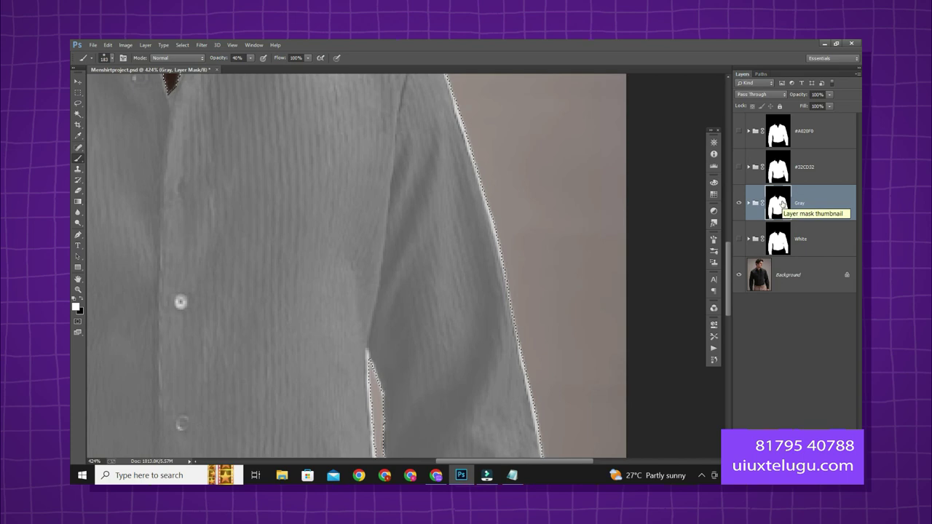
key("ctrl+d")
key("l")
scroll(473, 191, "down", 4)
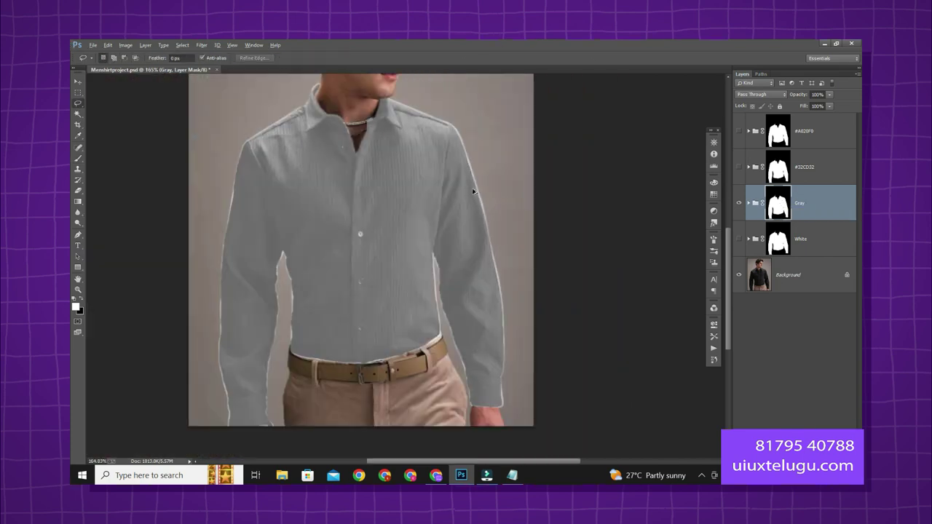
left_click_drag(474, 188, 472, 246)
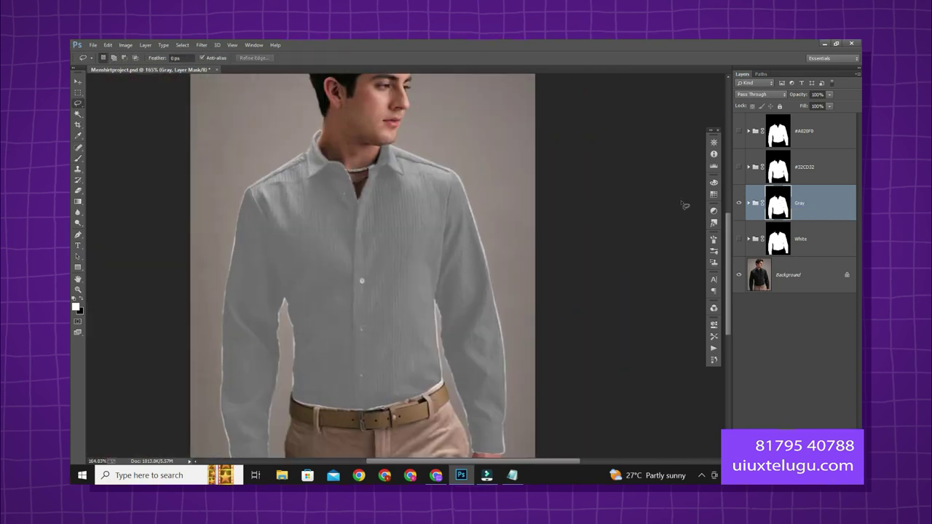
Step: Add a Levels adjustment above Layer 2 copy in the Gray group with a white output level of 155
left_click(747, 203)
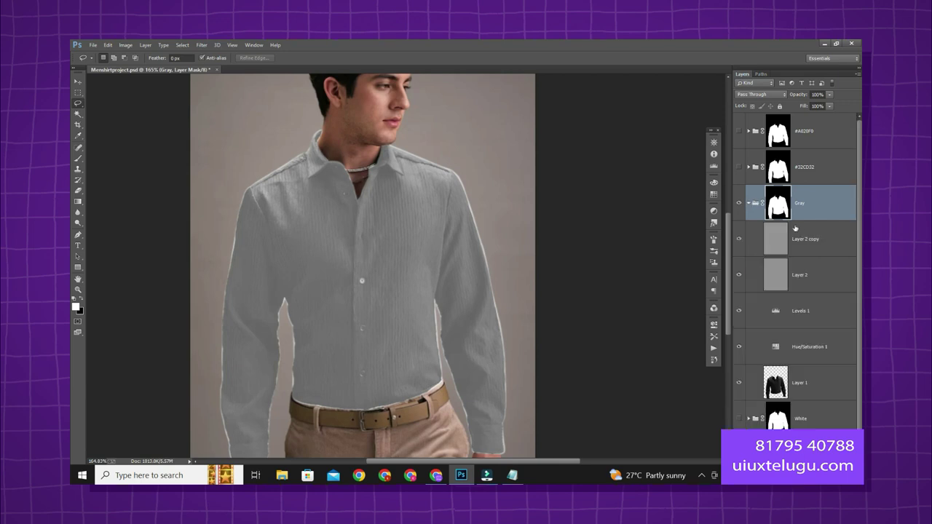
left_click(801, 233)
left_click(769, 434)
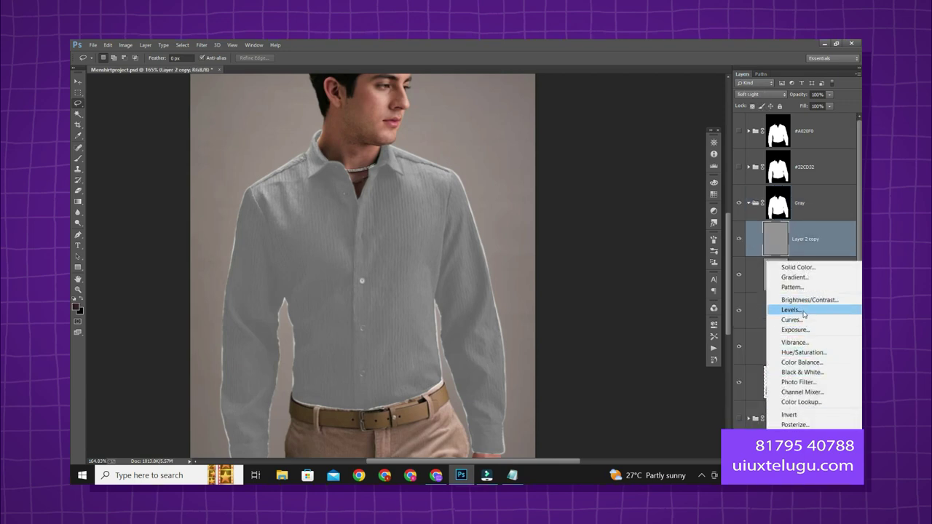
left_click(793, 310)
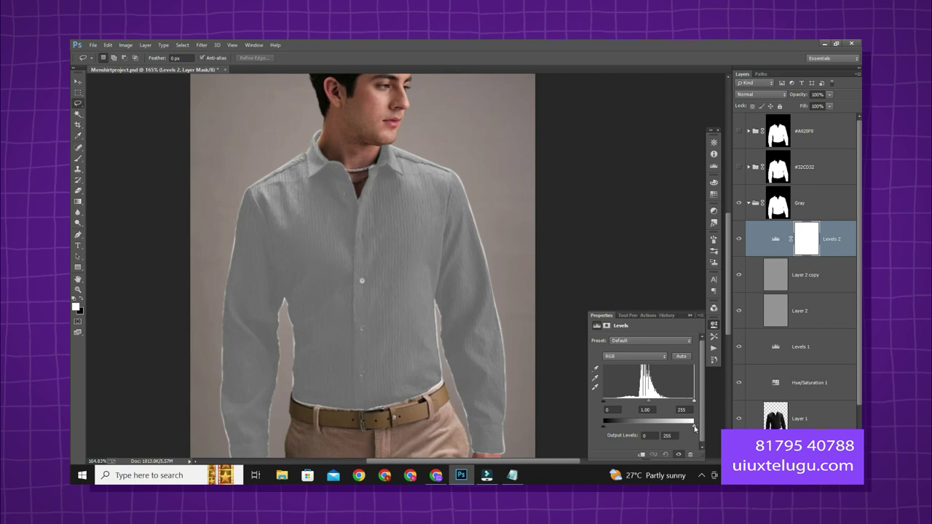
left_click_drag(694, 428, 660, 429)
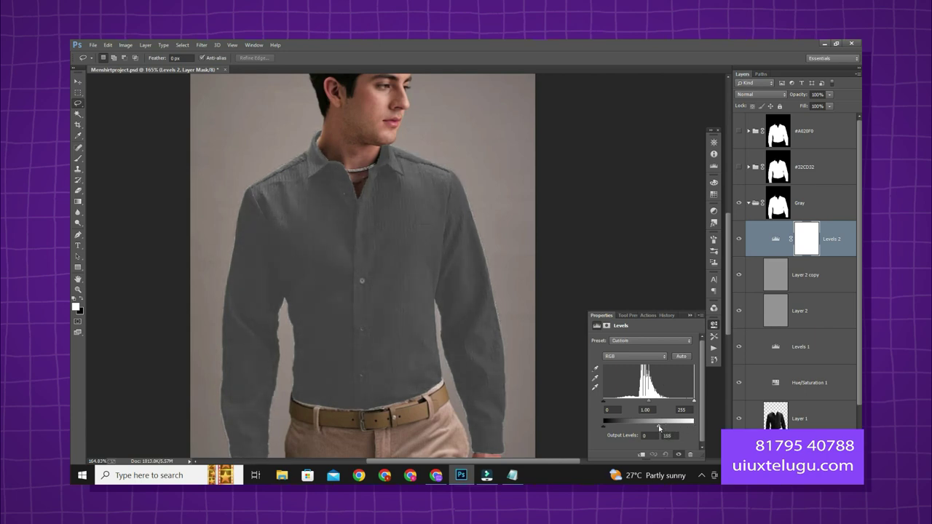
left_click(689, 318)
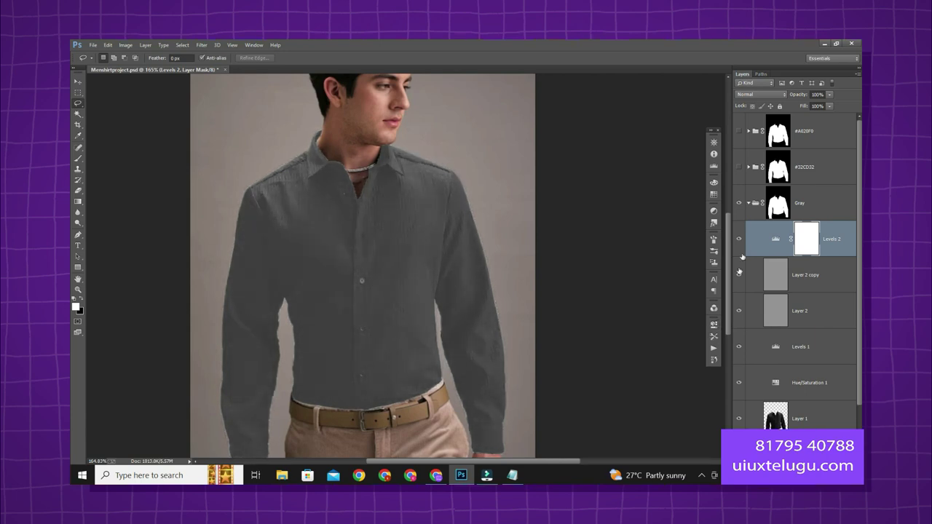
Step: Delete the layer mask from the Levels 2 adjustment in the Gray group
scroll(563, 217, "down", 2)
scroll(563, 216, "up", 1)
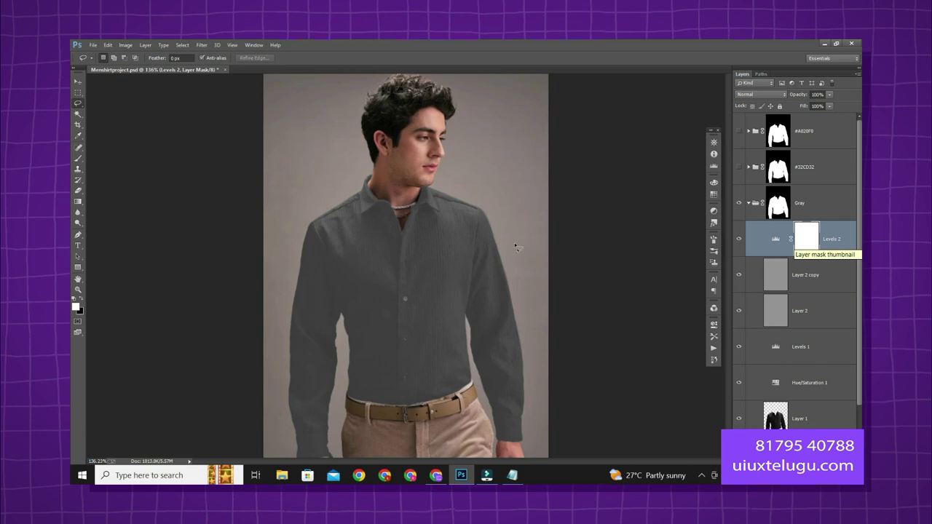
key("Delete")
key("ctrl+z")
right_click(801, 240)
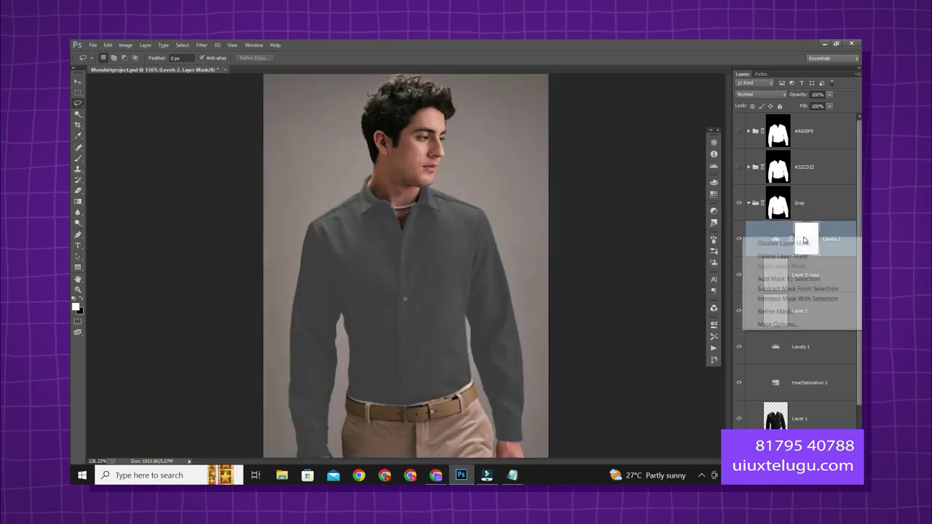
left_click(797, 256)
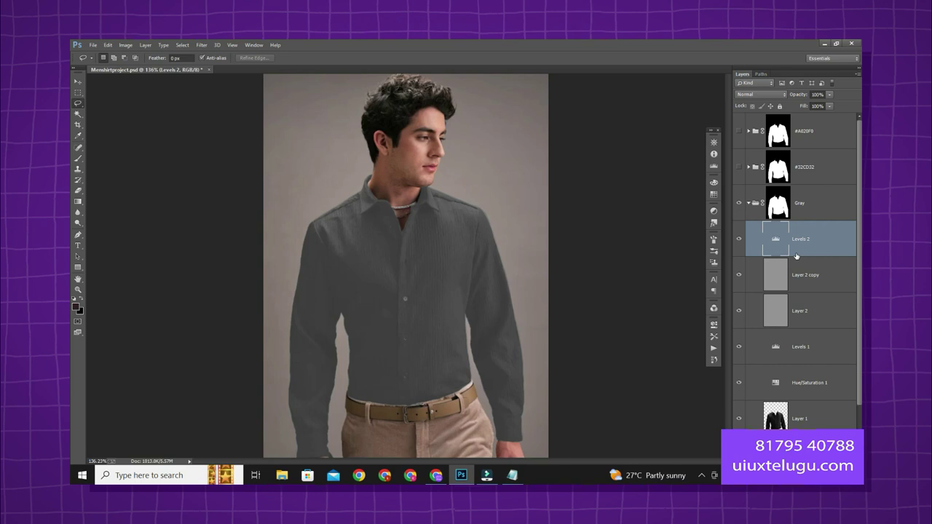
Step: Compare the shirt with and without Levels 2, and give Levels 2 a mask made from the Gray group's mask selection
left_click(734, 242)
left_click(735, 243)
left_click(735, 242)
left_click(734, 243)
left_click(780, 207, "ctrl")
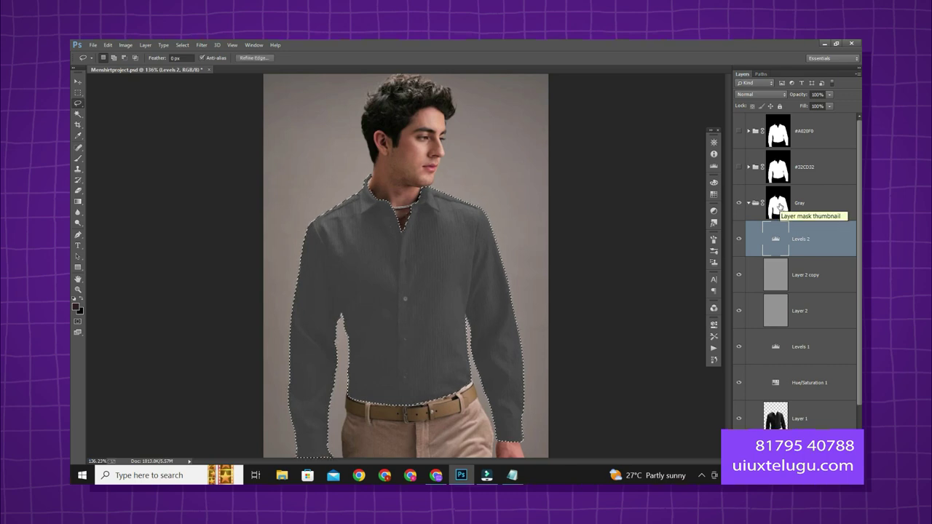
left_click(785, 461)
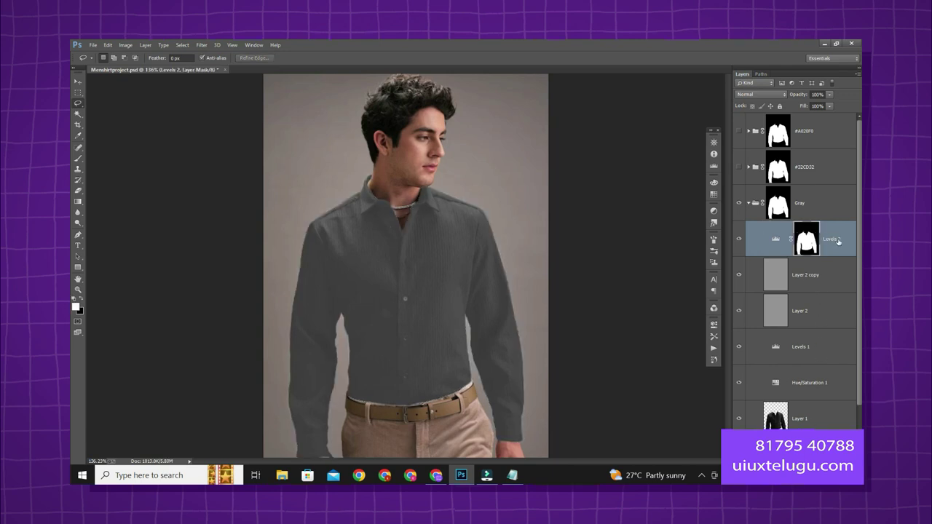
Step: Move Levels 2 below Layer 2 in the Gray group and set its white output level to 128
left_click_drag(838, 242, 844, 337)
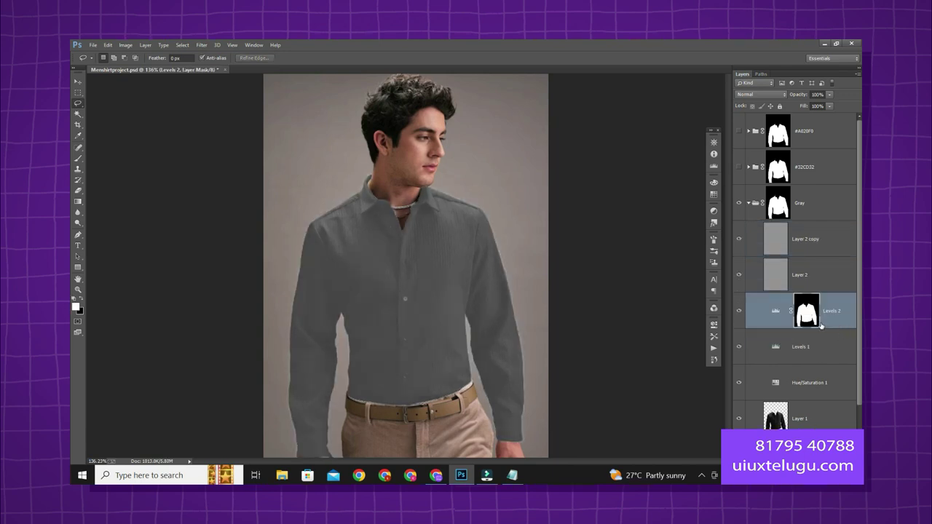
left_click(738, 311)
left_click(738, 312)
double_click(767, 314)
left_click_drag(657, 431, 650, 428)
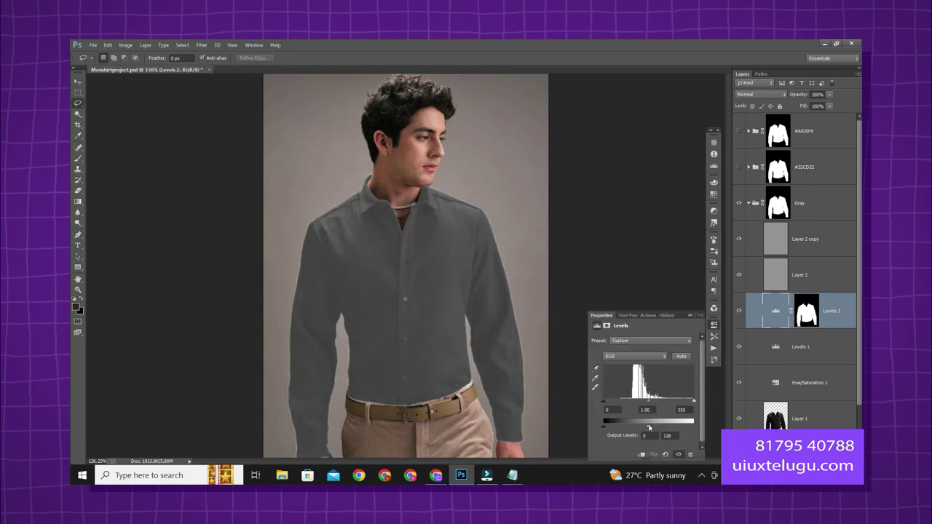
left_click(689, 318)
Step: Fill Layer 2 copy and Layer 2 in the Gray group with light grey #cecece
left_click(801, 240)
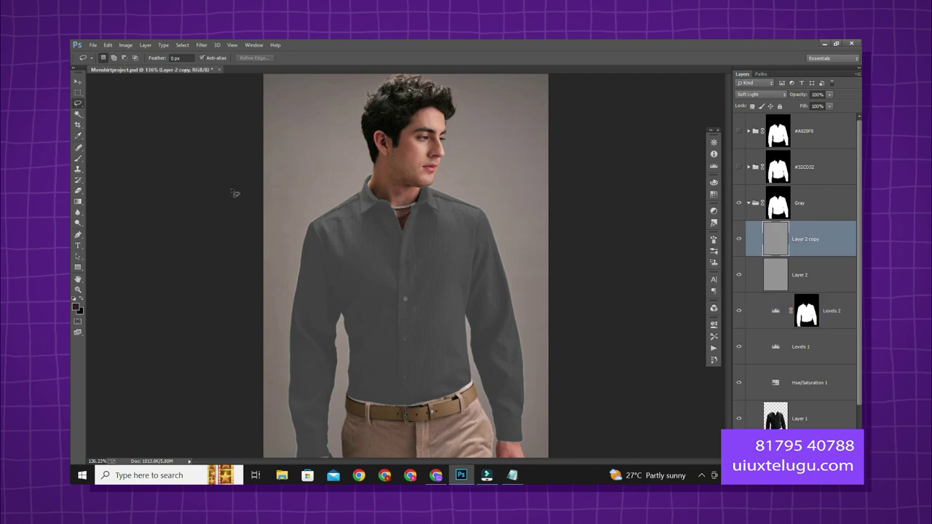
left_click(76, 308)
left_click(364, 172)
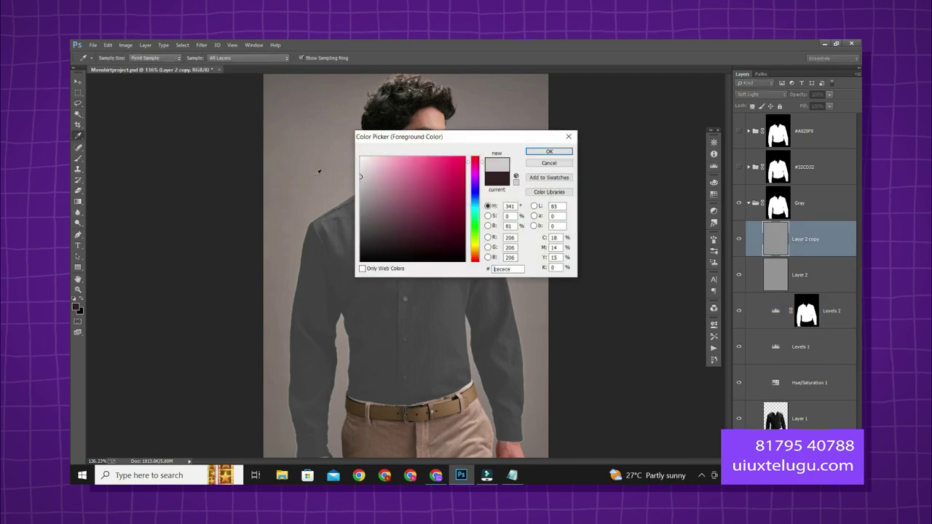
left_click(543, 152)
key("g")
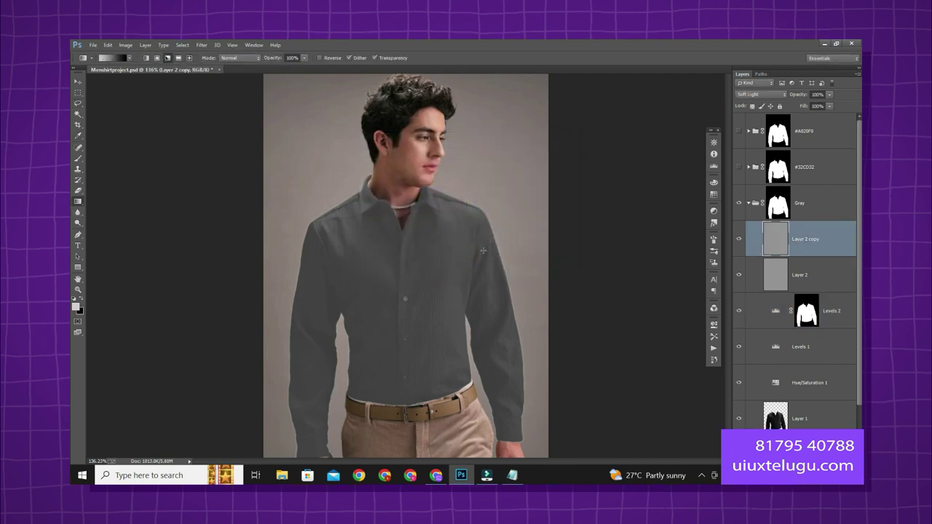
key("alt+BackSpace")
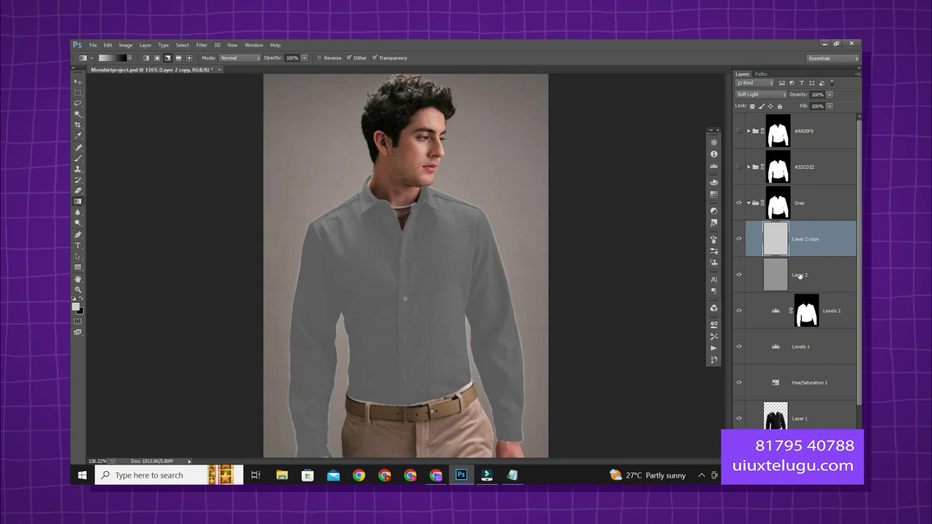
left_click(806, 276)
key("alt+BackSpace")
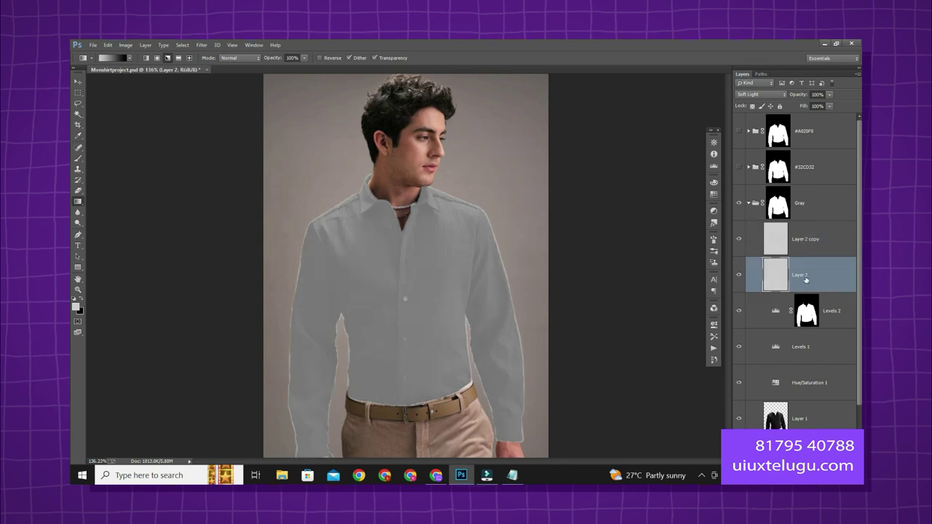
Step: Undo the light grey fills on Layer 2 and Layer 2 copy in the Gray group
key("ctrl+z")
key("ctrl+z")
key("ctrl+z")
key("ctrl+alt+z")
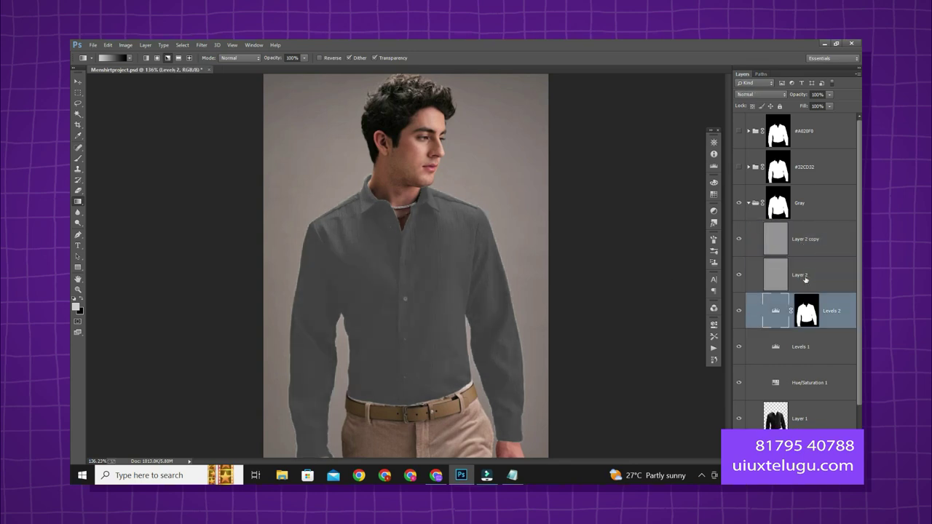
Step: Compare the shirt with and without Levels 2, try a lower opacity for it, and set its opacity back to 100%
left_click(739, 313)
left_click(739, 312)
left_click(815, 311)
left_click_drag(800, 95, 778, 95)
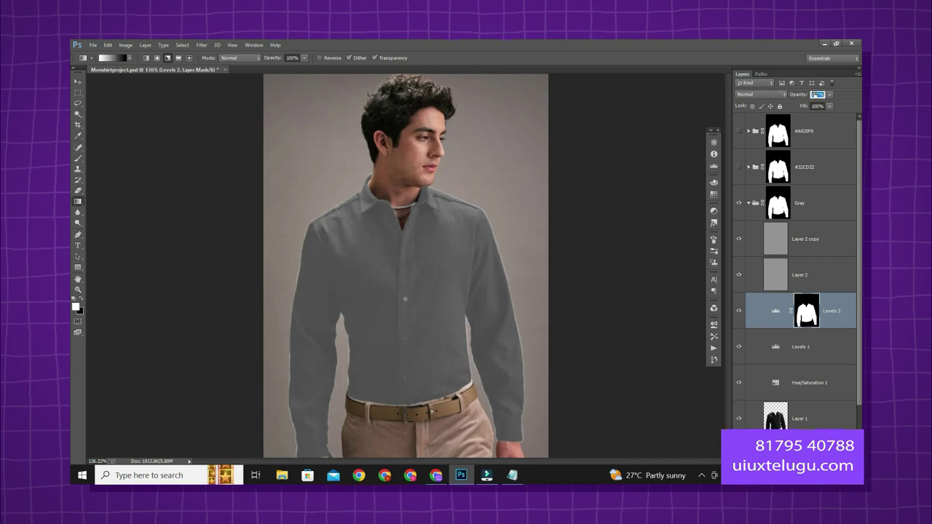
type("100")
key("Return")
Step: Paint black over the shirt's middle on the Levels 2 mask with a 40% opacity brush, and hide Levels 2
key("b")
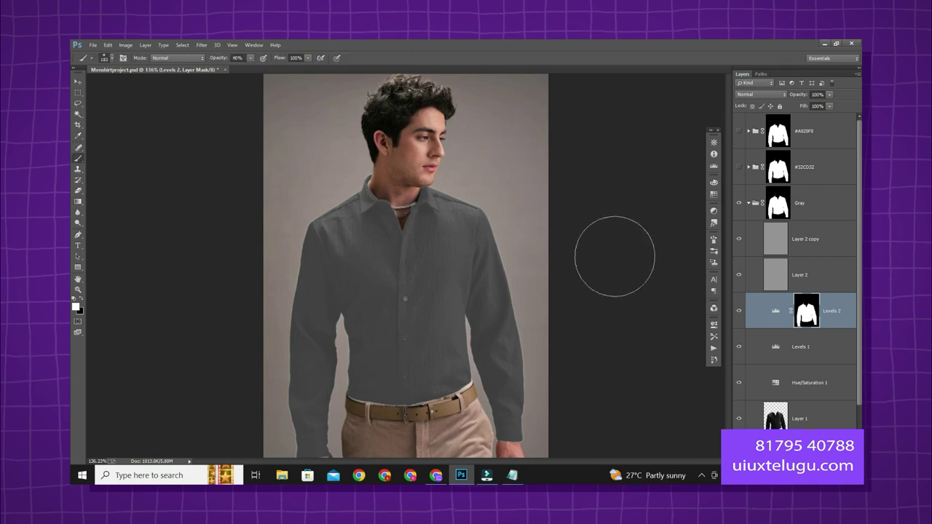
mouse_move(415, 273)
left_mouse_down()
mouse_move(378, 269)
mouse_move(405, 256)
mouse_move(386, 256)
mouse_move(427, 332)
mouse_move(408, 313)
mouse_move(411, 391)
mouse_move(401, 215)
left_mouse_up()
key("x")
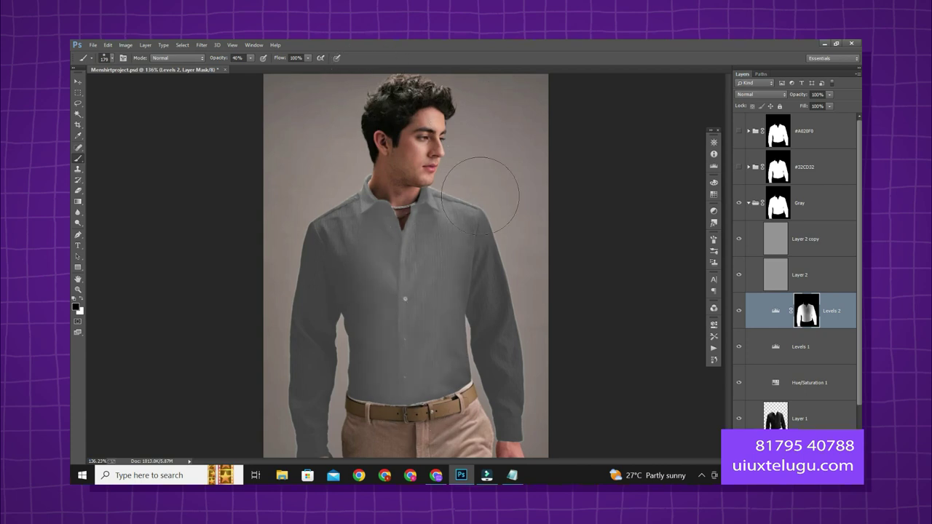
mouse_move(348, 355)
left_mouse_down()
mouse_move(333, 270)
mouse_move(367, 441)
left_mouse_up()
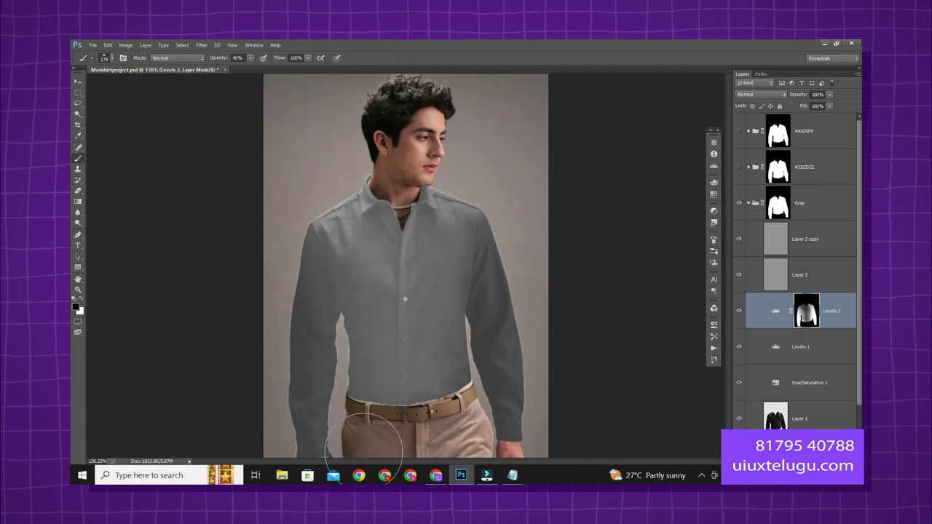
left_click(739, 311)
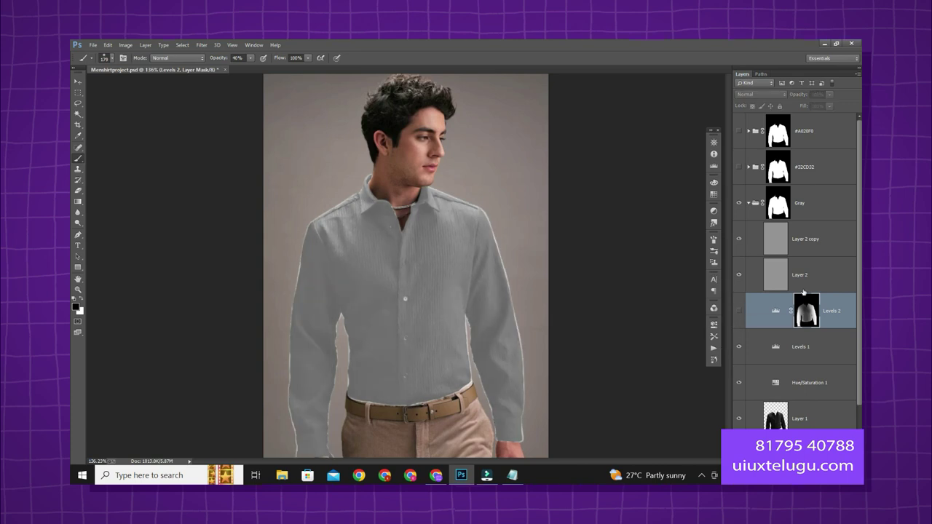
Step: Fill Layer 2 and Layer 2 copy in the Gray group with medium grey #777777
left_click(800, 275)
left_click(76, 306)
type("777777")
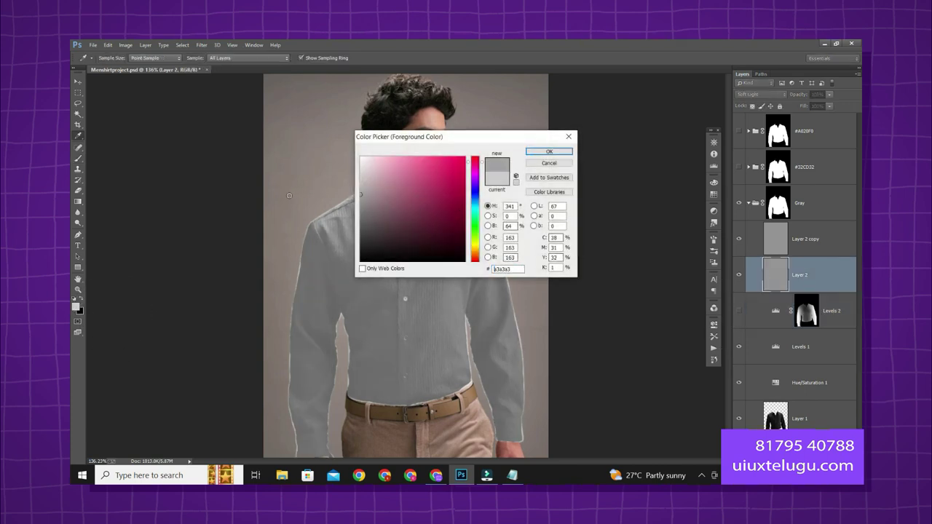
left_click(569, 154)
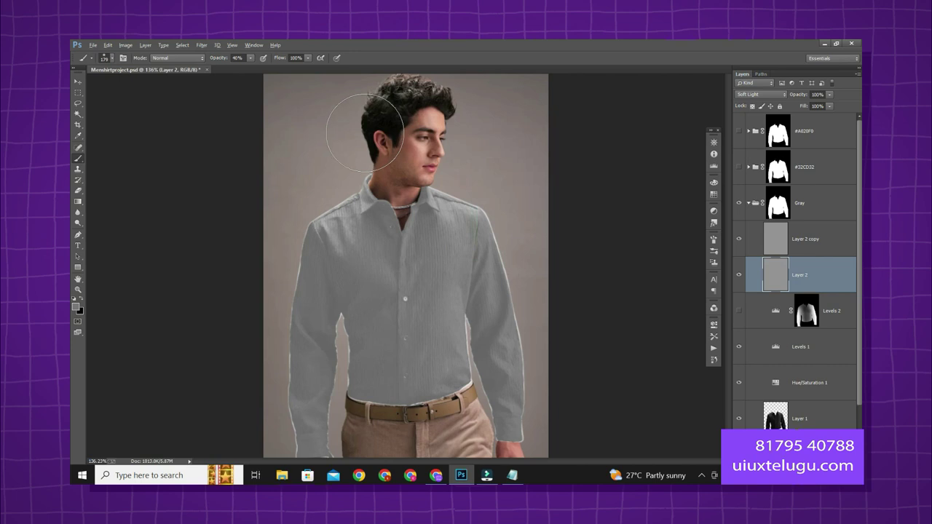
key("alt+BackSpace")
left_click(802, 246)
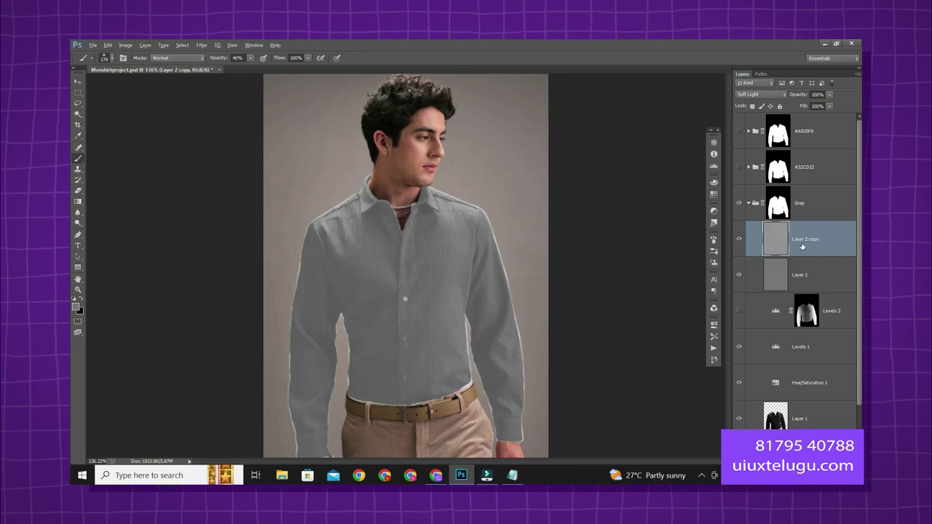
key("alt+BackSpace")
Step: Load the Gray group's mask as a selection, invert it to cover the area outside the shirt, and target the group's mask
key("ctrl+minus")
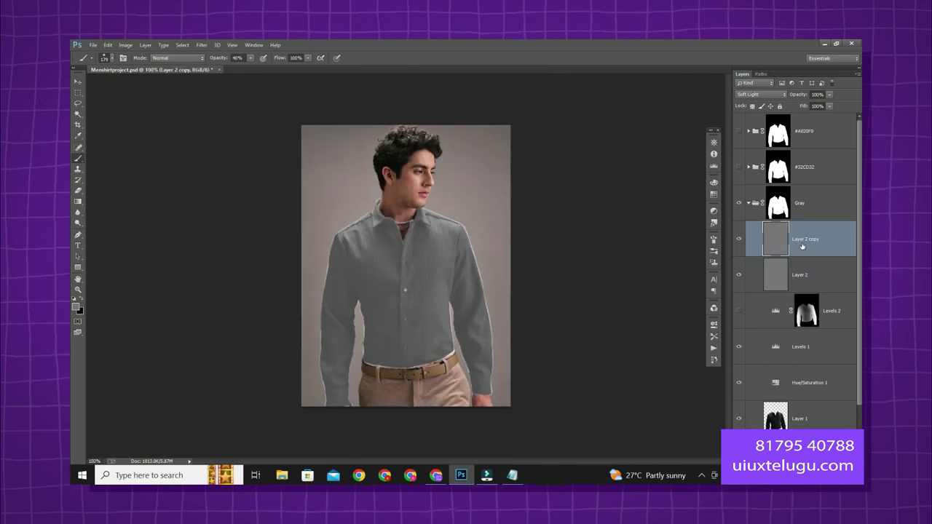
scroll(509, 253, "up", 5)
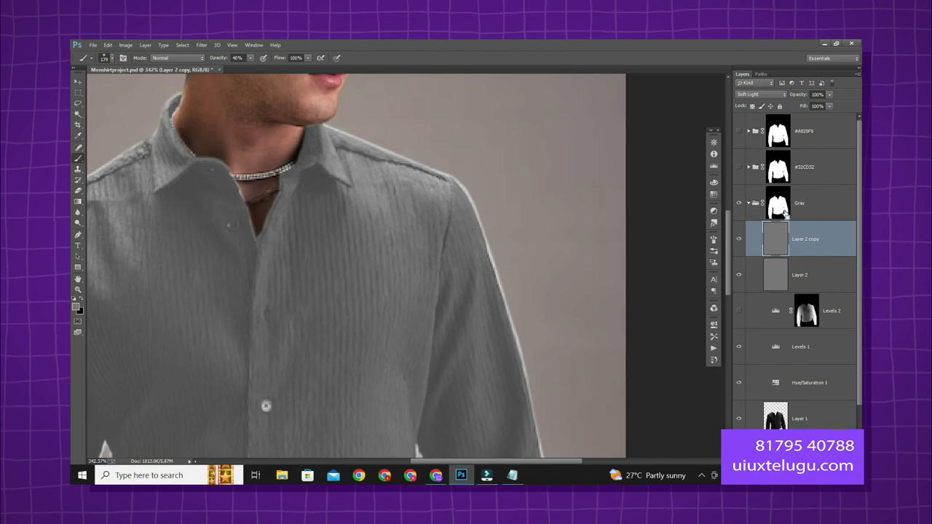
left_click(785, 212, "ctrl")
key("m")
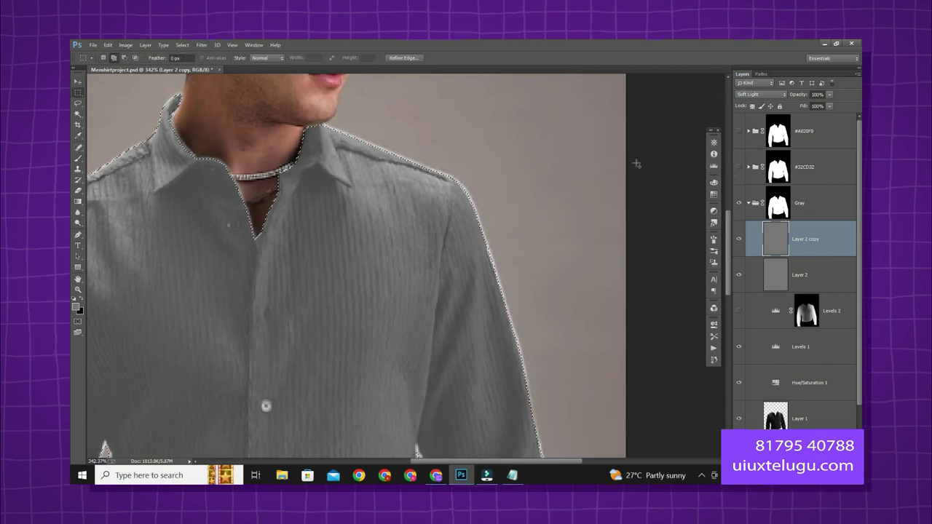
key("b")
left_click_drag(520, 166, 409, 167)
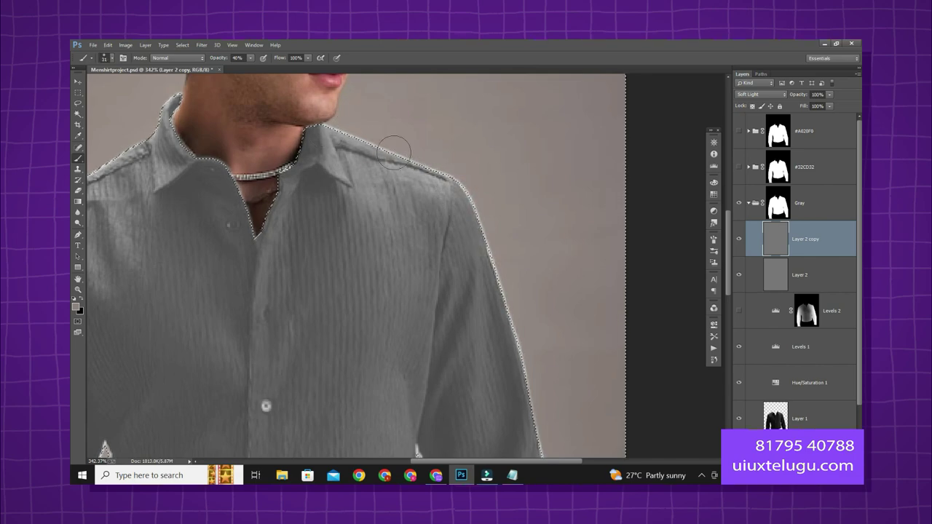
left_click(776, 203)
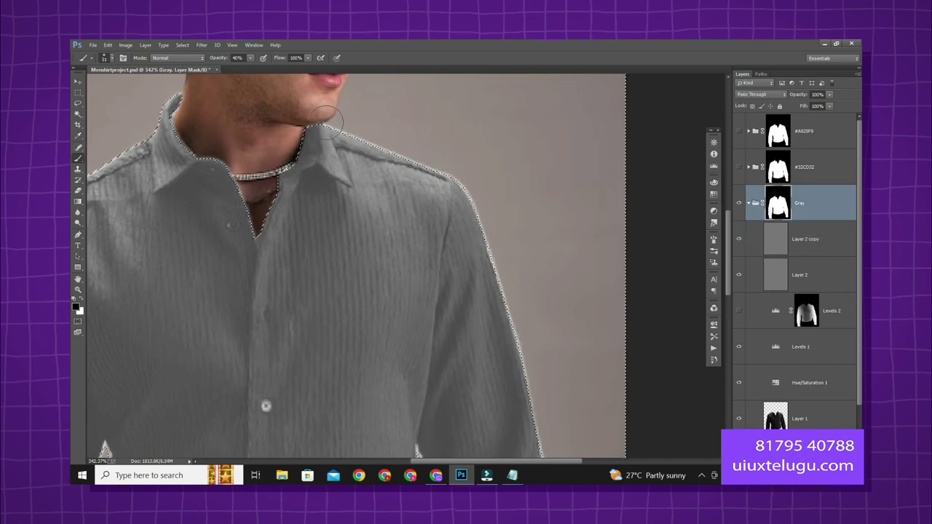
Step: Paint black at 98% opacity on the Gray mask along the outer edge of the sleeve on the picture's right side
key("9")
key("8")
left_click_drag(537, 385, 489, 197)
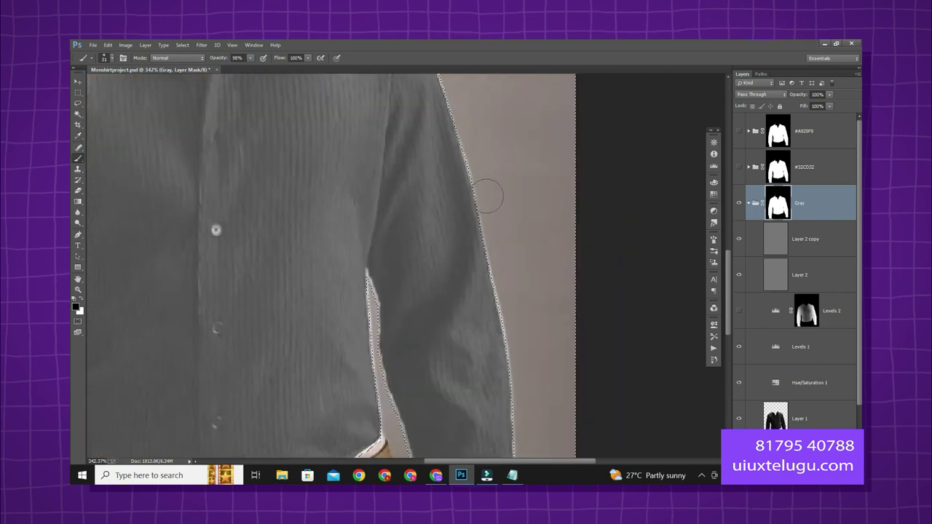
left_click_drag(505, 358, 491, 213)
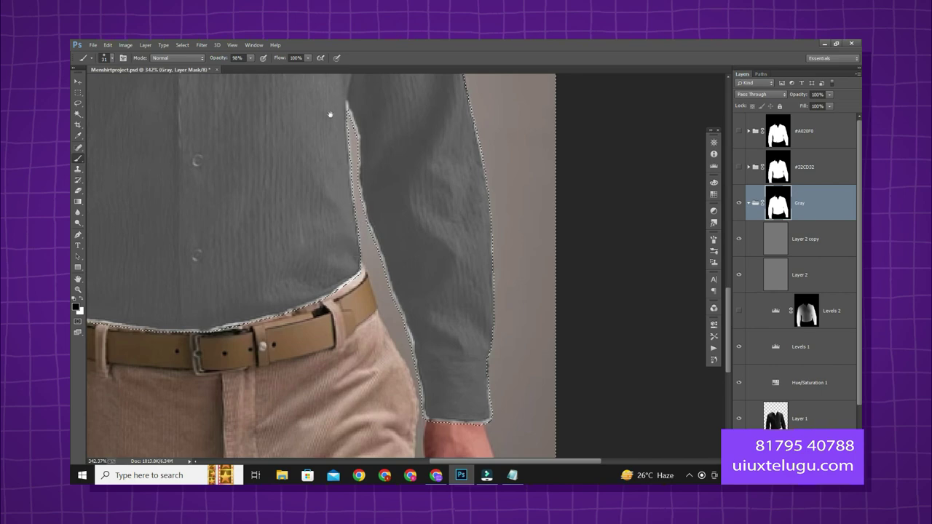
Step: Nudge the inverted selection slightly to the right to overlap the outer edge of the sleeve on the picture's left side
scroll(329, 115, "left", 10)
scroll(538, 400, "down", 5)
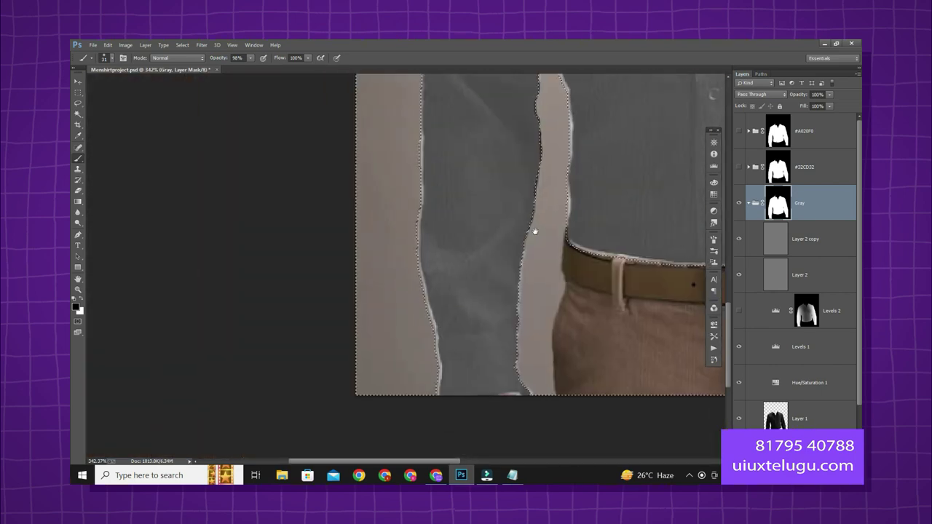
left_click_drag(541, 279, 529, 326)
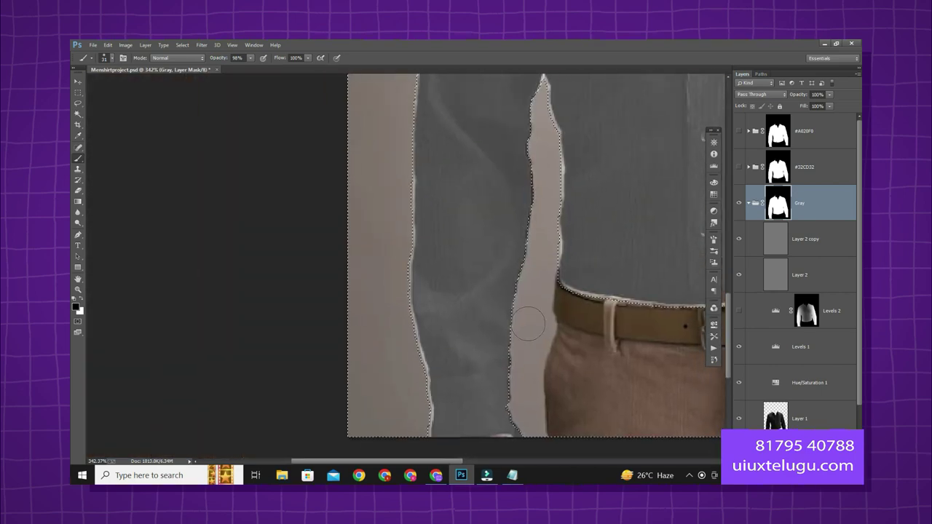
key("m")
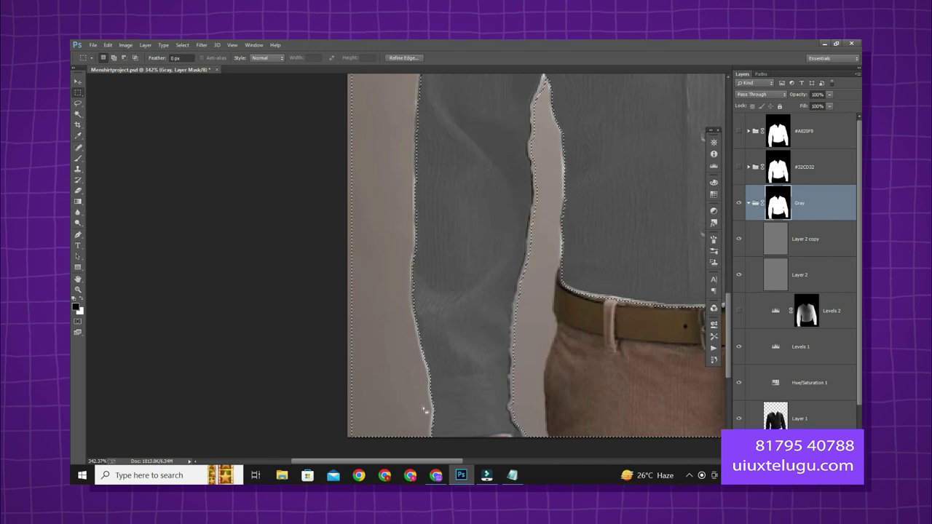
key("b")
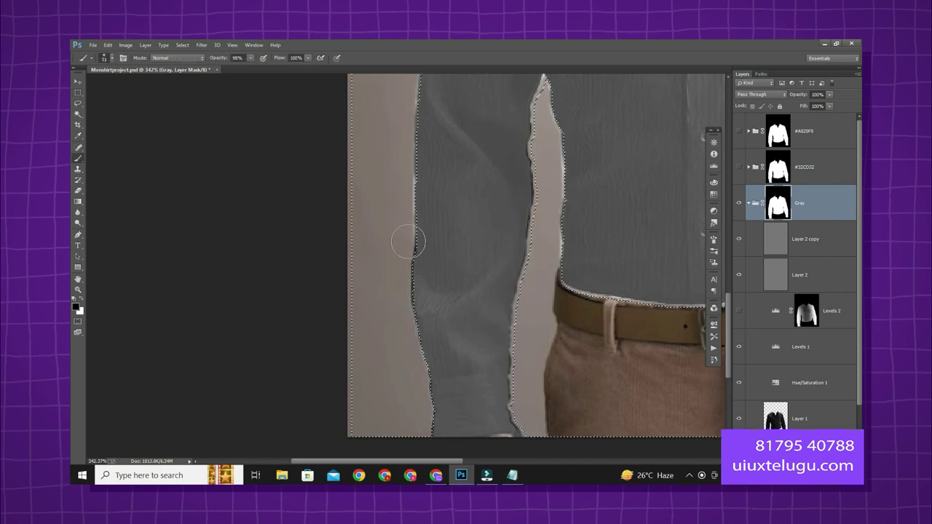
Step: Paint black on the Gray mask along the picture-left sleeve, shoulder and collar edge, and clear the selection
left_click_drag(418, 108, 393, 391)
mouse_move(434, 185)
left_mouse_down()
mouse_move(415, 254)
mouse_move(391, 267)
left_mouse_up()
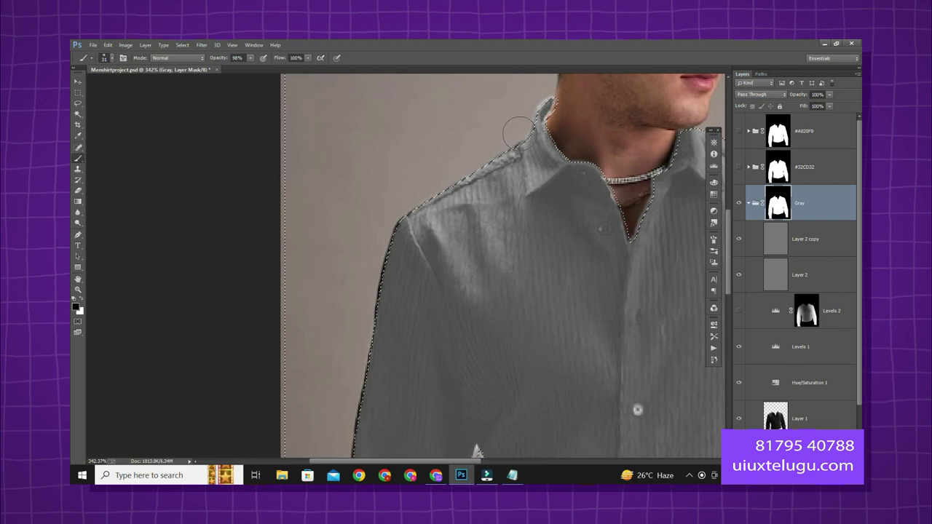
left_click_drag(509, 115, 437, 187)
left_click_drag(507, 150, 337, 148)
scroll(337, 148, "down", 15)
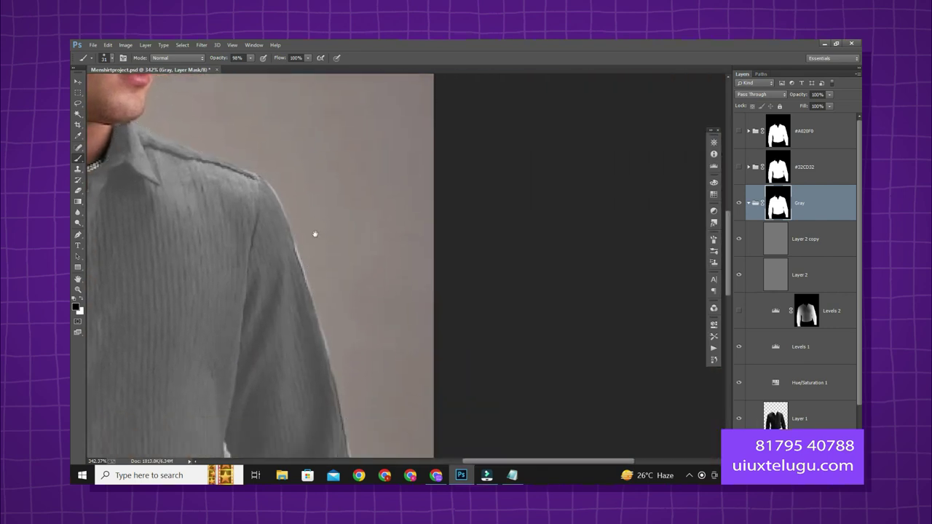
scroll(354, 249, "left", 4)
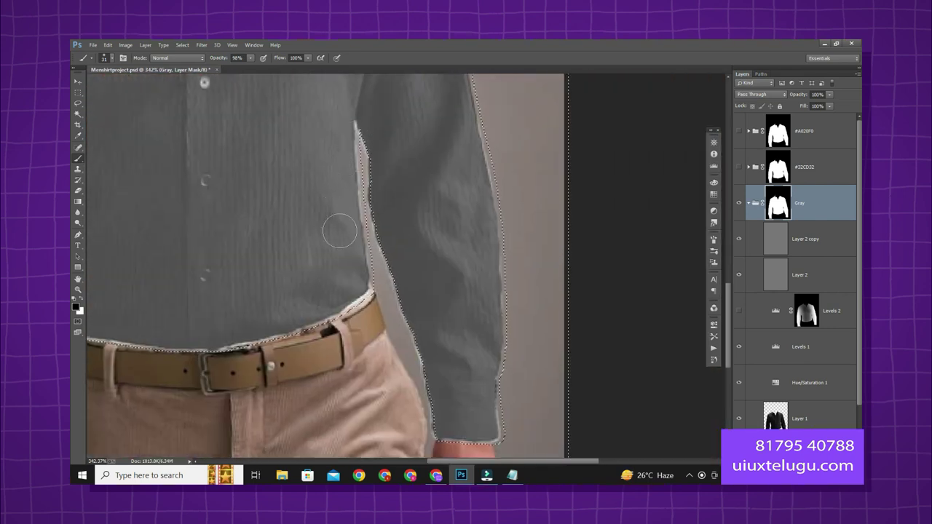
key("ctrl+d")
key("l")
key("ctrl+1")
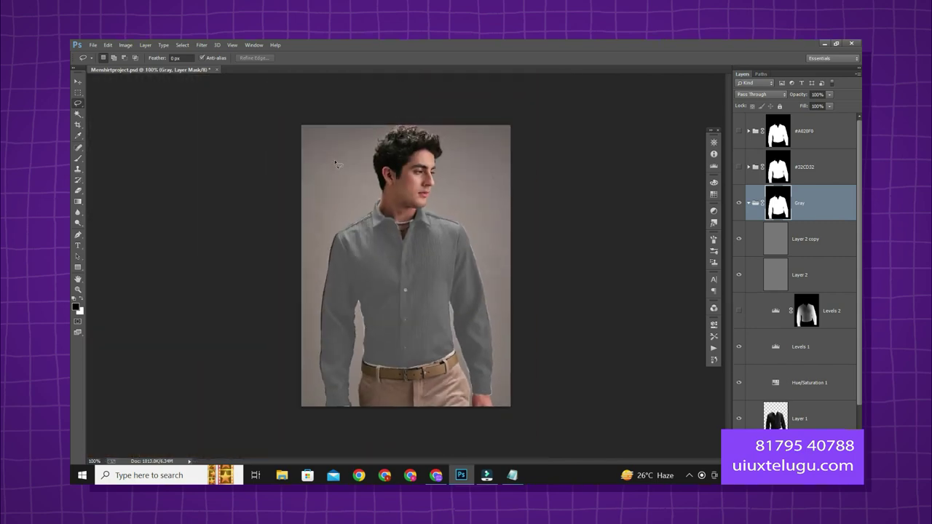
Step: Load the Gray mask as a selection, nudge it slightly left at the picture-left sleeve, and set the brush opacity to 70%
scroll(299, 310, "up", 5)
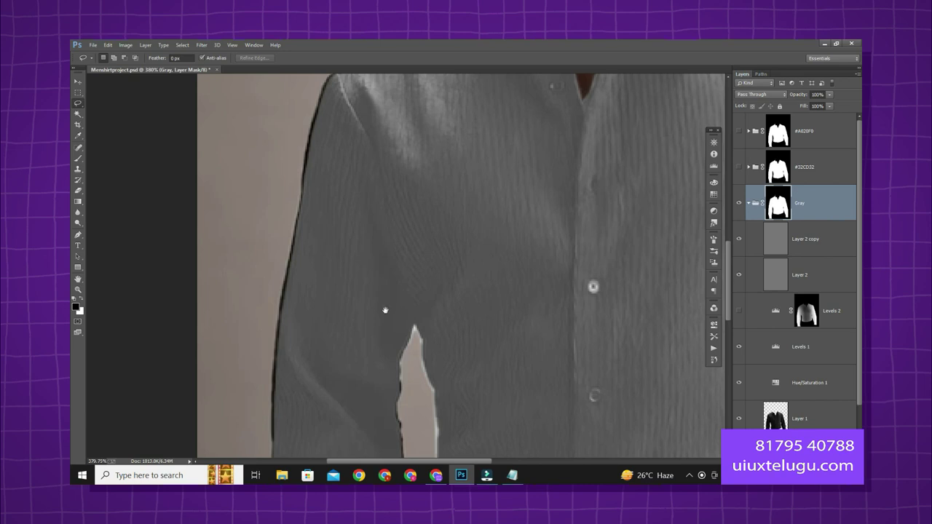
left_click_drag(385, 310, 459, 201)
key("b")
left_click_drag(502, 366, 506, 259)
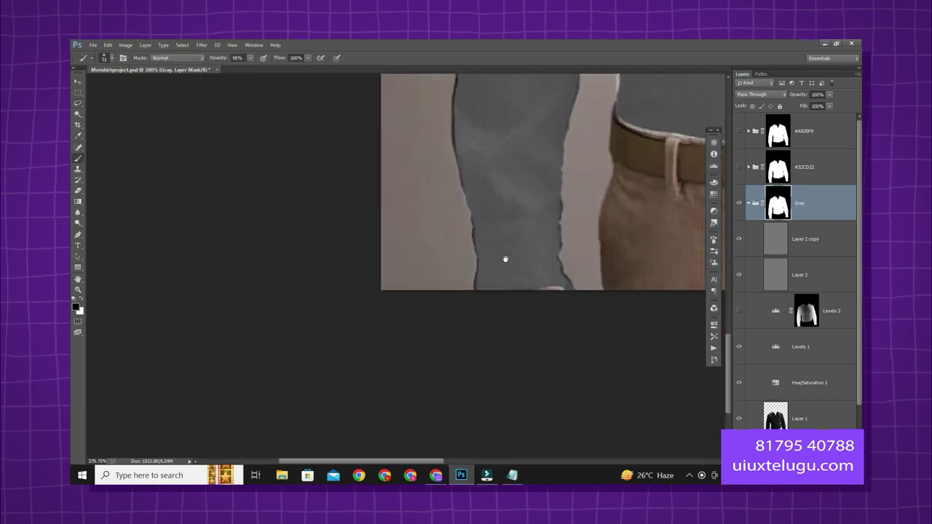
scroll(505, 259, "up", 4)
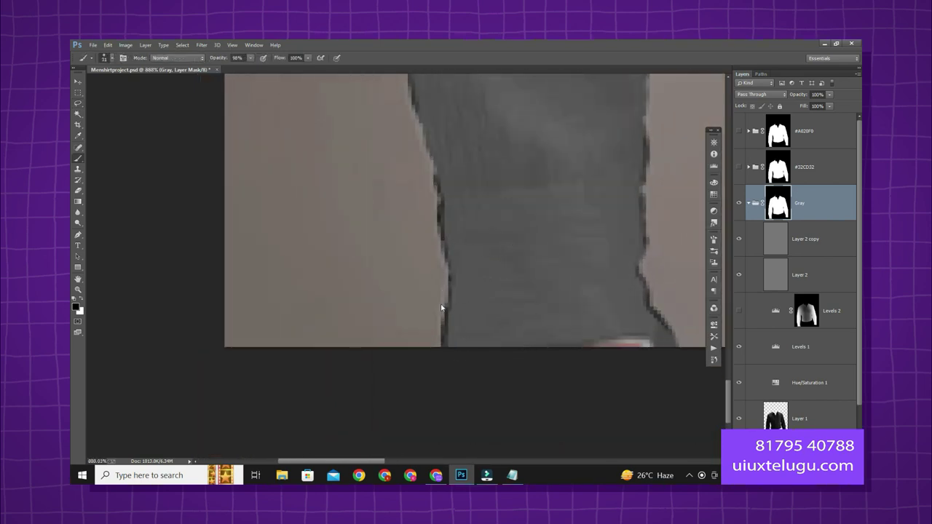
left_click(776, 204, "ctrl")
key("m")
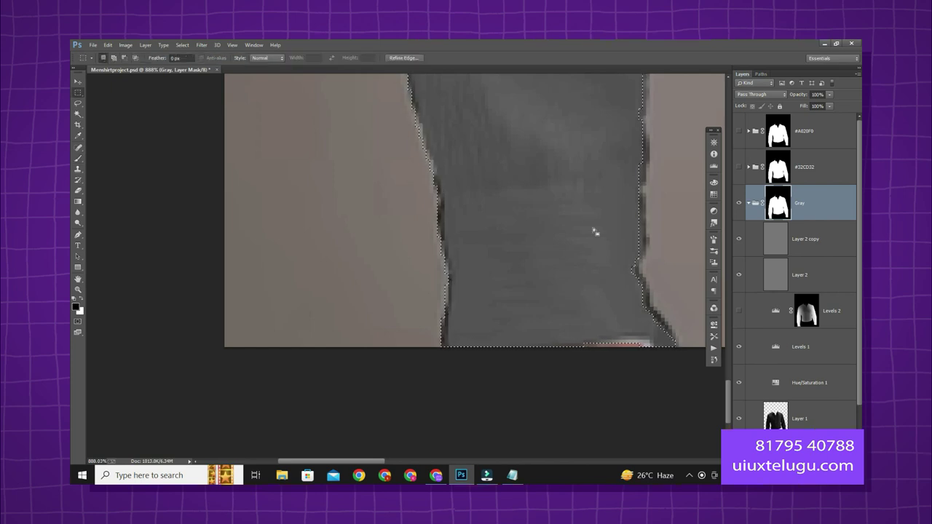
key("b")
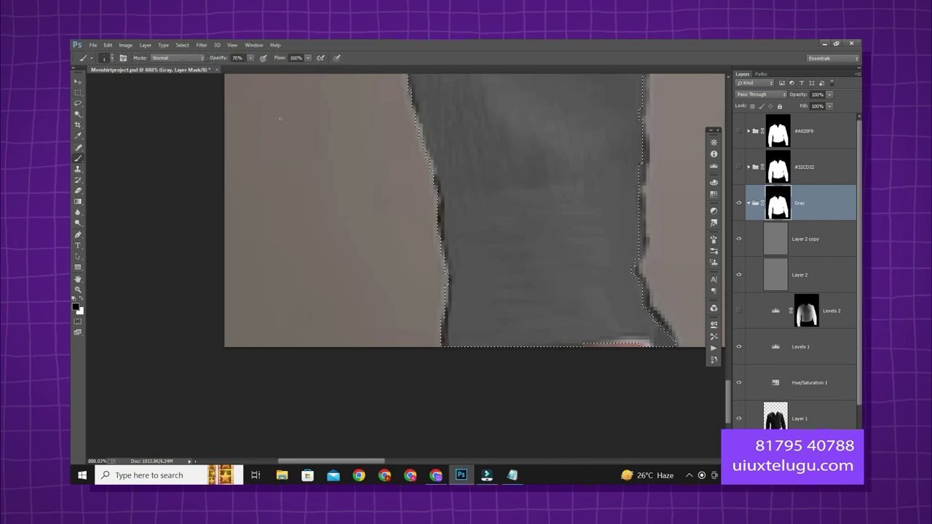
Step: Paint white at 70% opacity on the Gray mask inside the selection, along the picture-left cuff, sleeve and shoulder edge
key("x")
left_click_drag(446, 182, 443, 372)
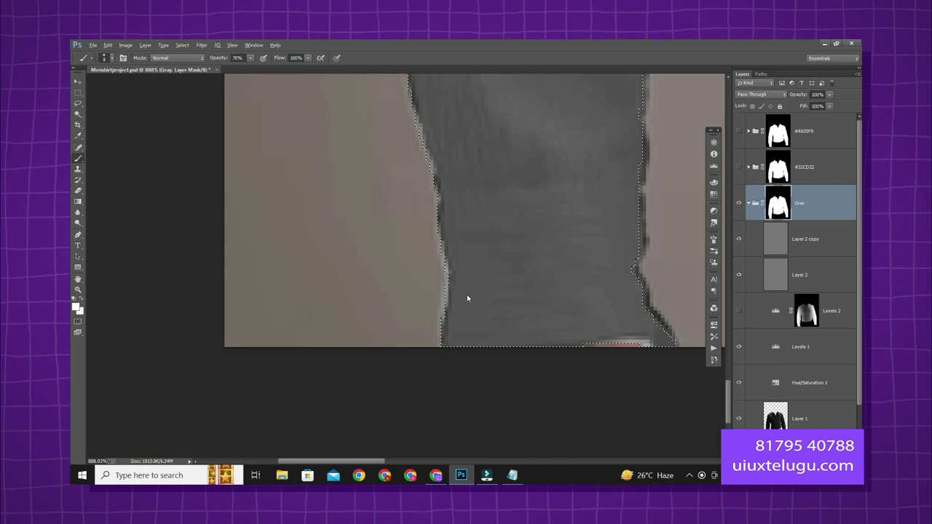
left_click_drag(462, 202, 443, 333)
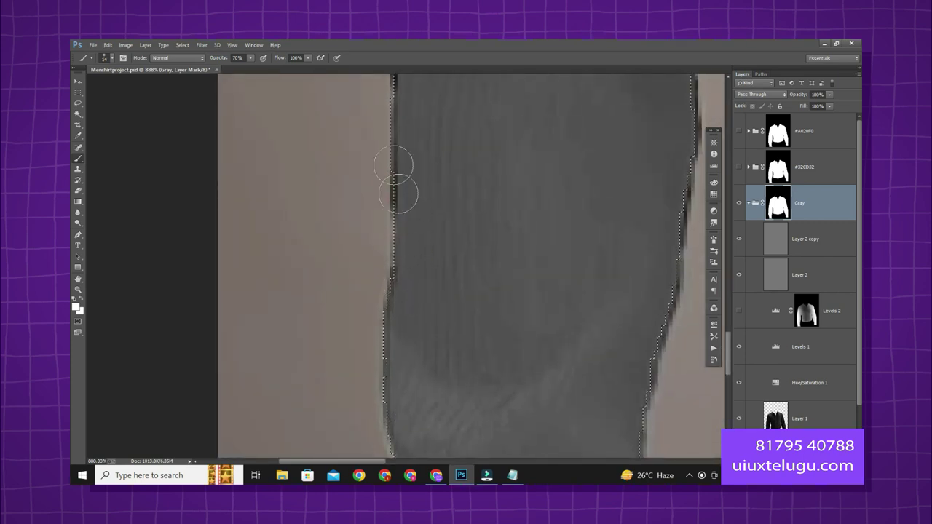
left_click_drag(392, 106, 380, 393)
left_click_drag(397, 142, 355, 380)
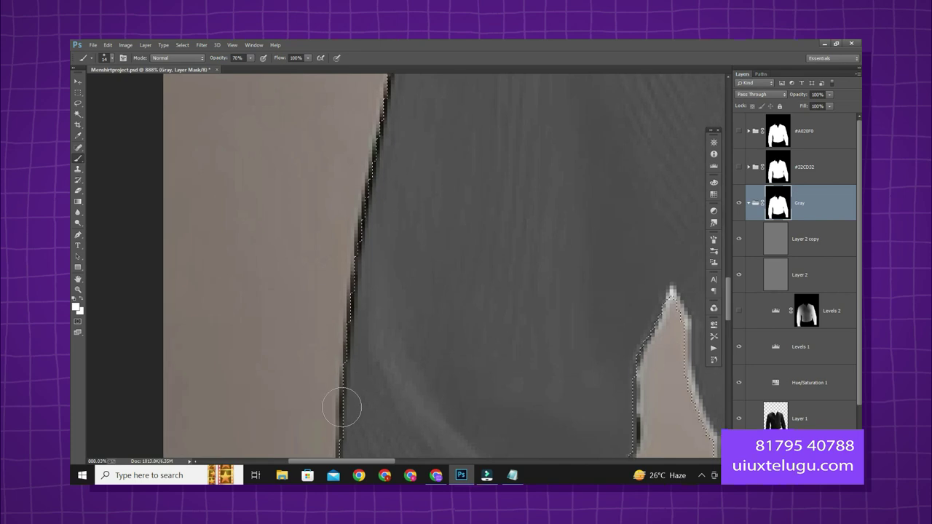
left_click_drag(389, 139, 308, 408)
left_click_drag(377, 160, 355, 304)
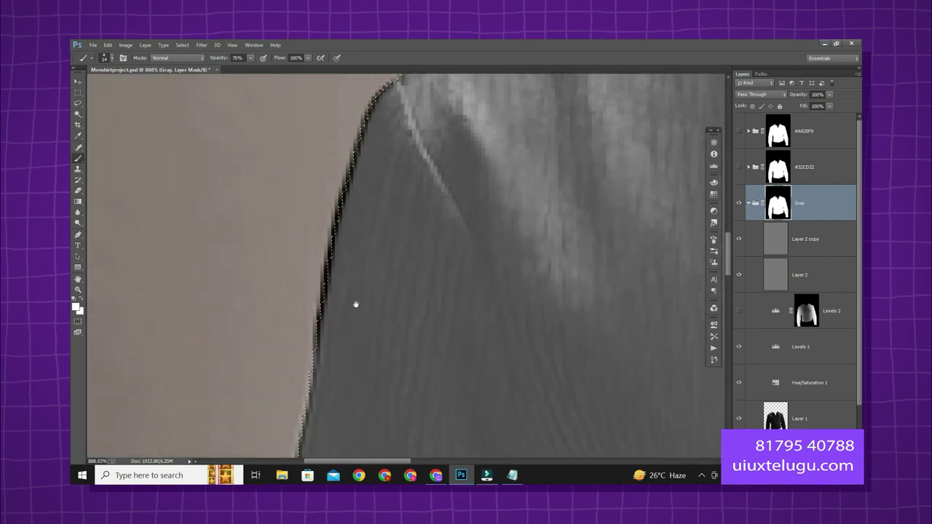
left_click_drag(354, 170, 301, 285)
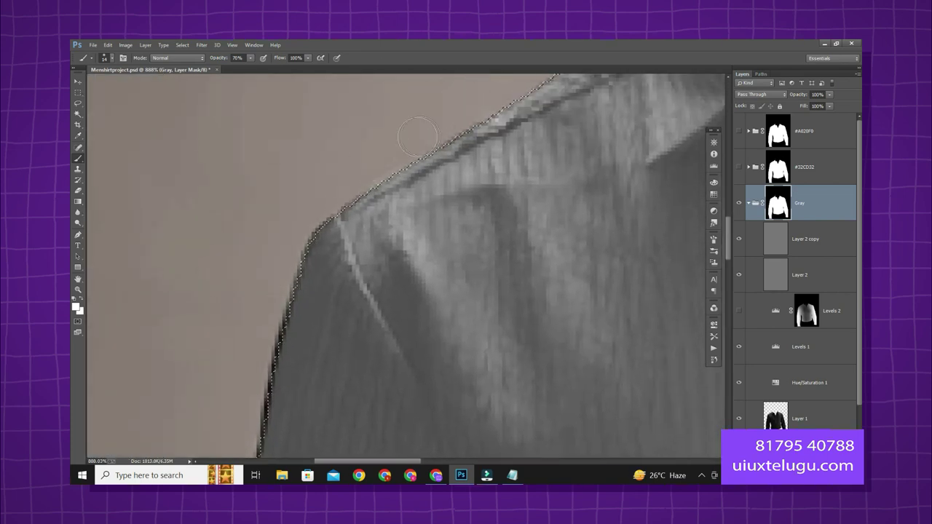
left_click_drag(418, 137, 442, 178)
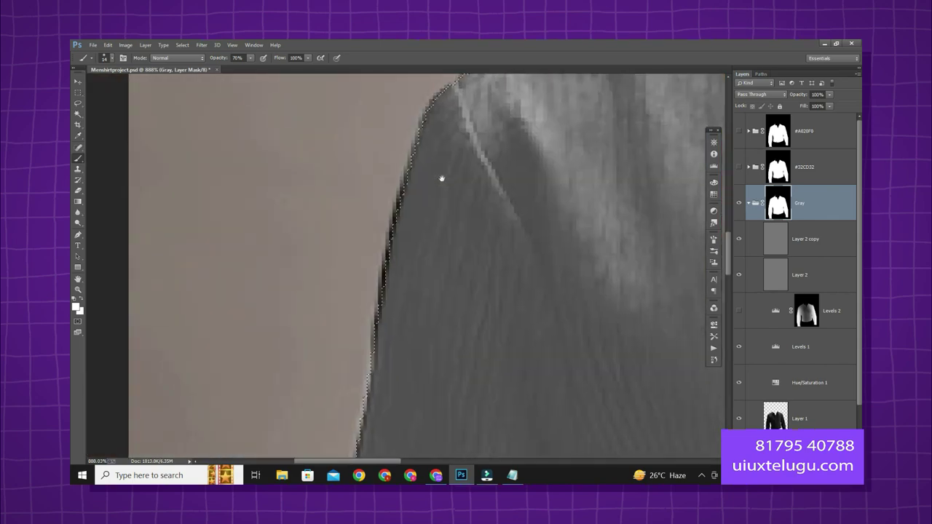
Step: Nudge the selection slightly left at the picture-left sleeve, then clear it and return to the whole picture
key("m")
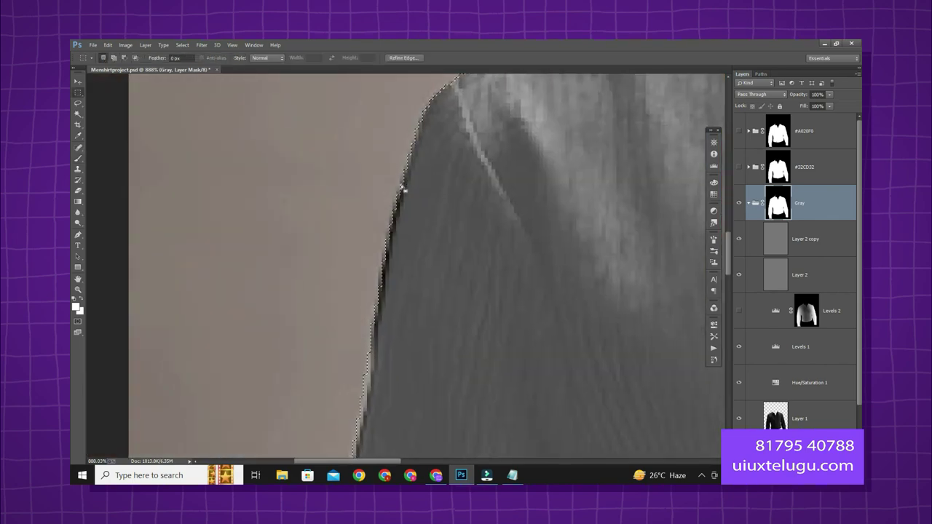
key("b")
scroll(397, 381, "down", 8)
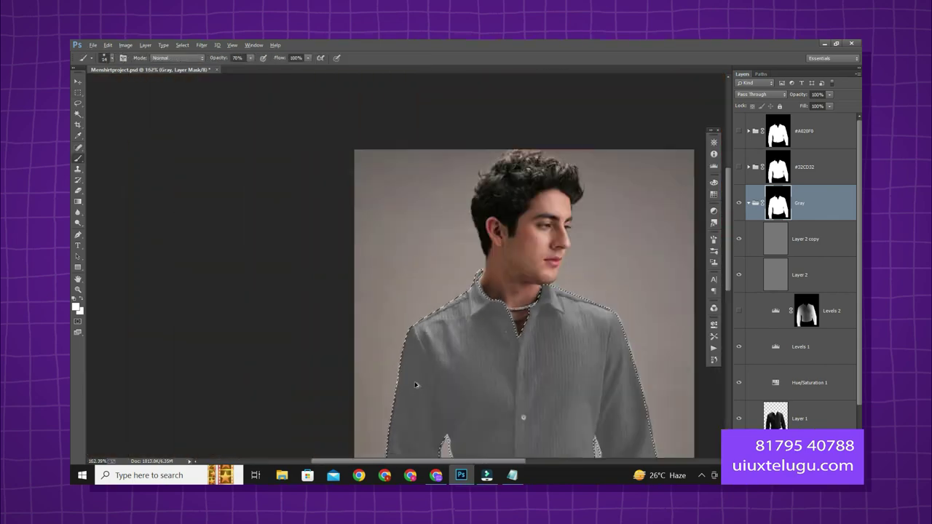
left_click_drag(415, 385, 247, 116)
key("l")
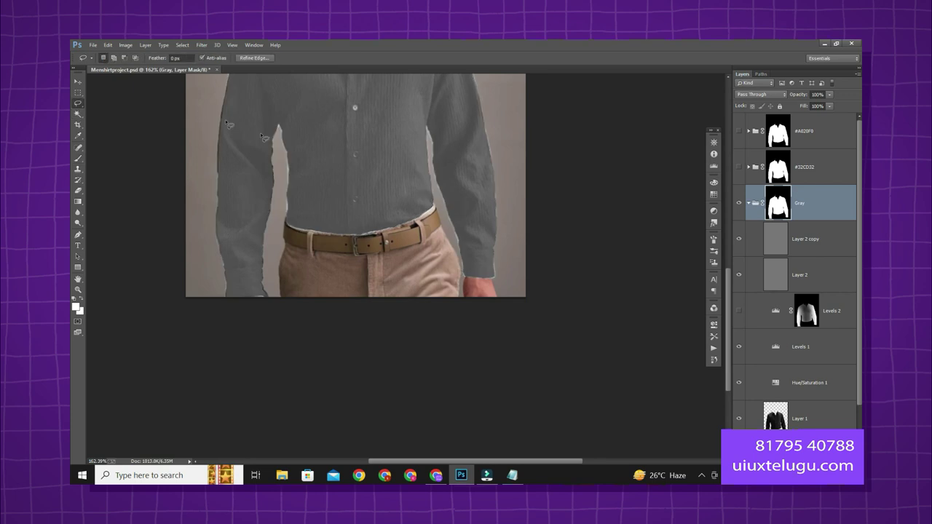
scroll(340, 176, "down", 3)
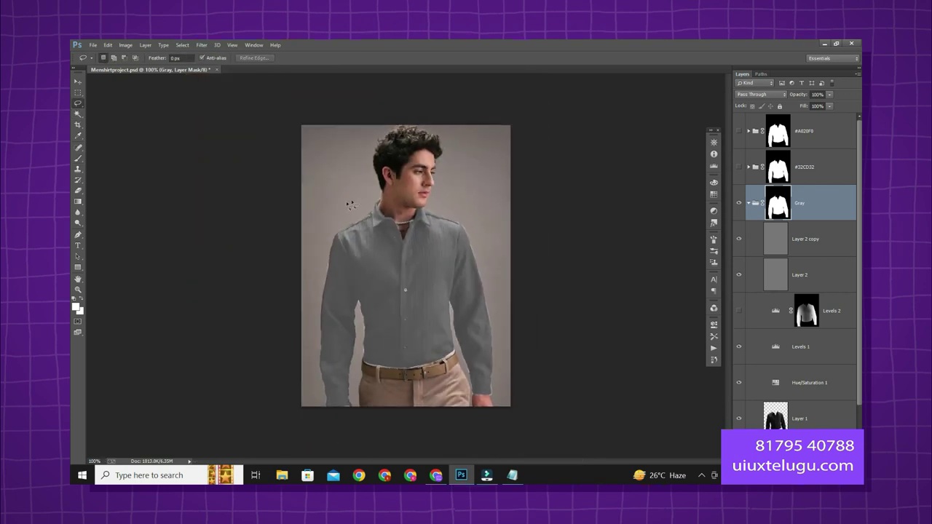
Step: Save a JPEG copy of the grey shirt version as "gray" in Downloads, using the Maximum quality, progressive options
left_click(92, 44)
left_click(166, 142)
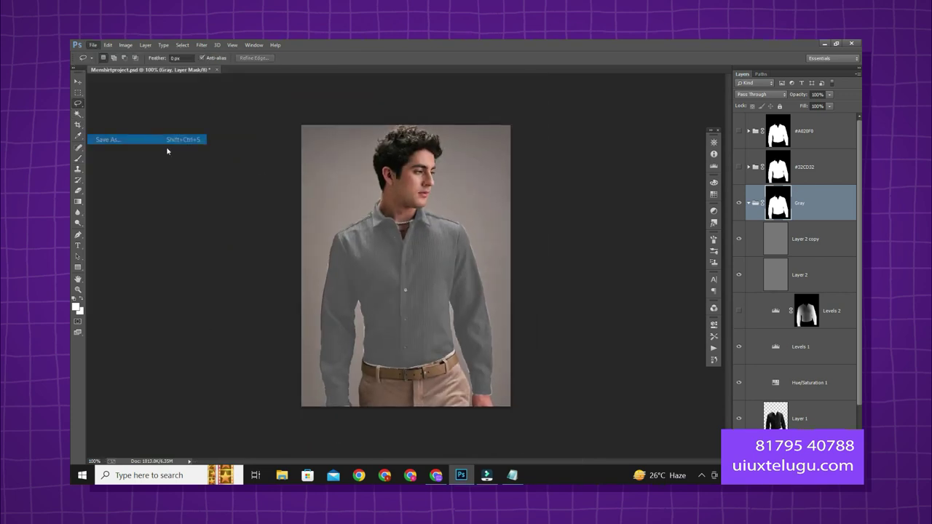
type("gray")
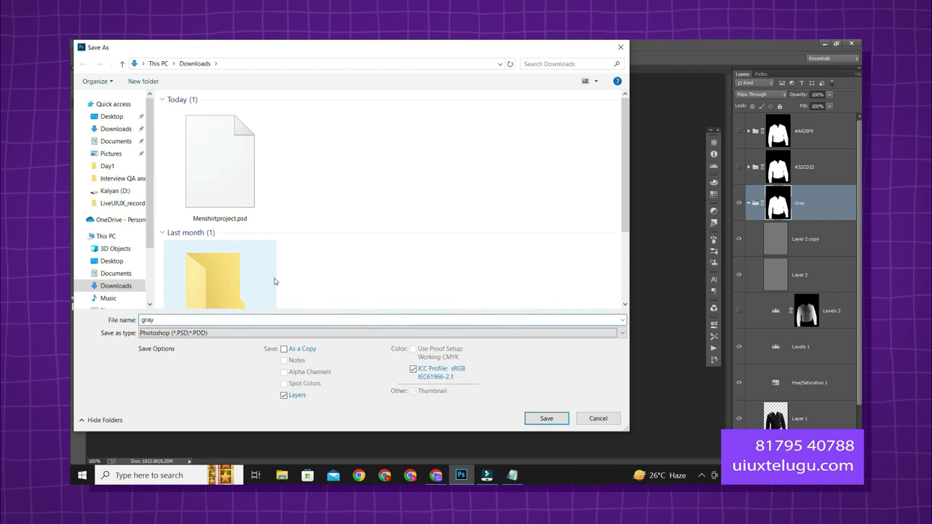
key("Tab")
key("j")
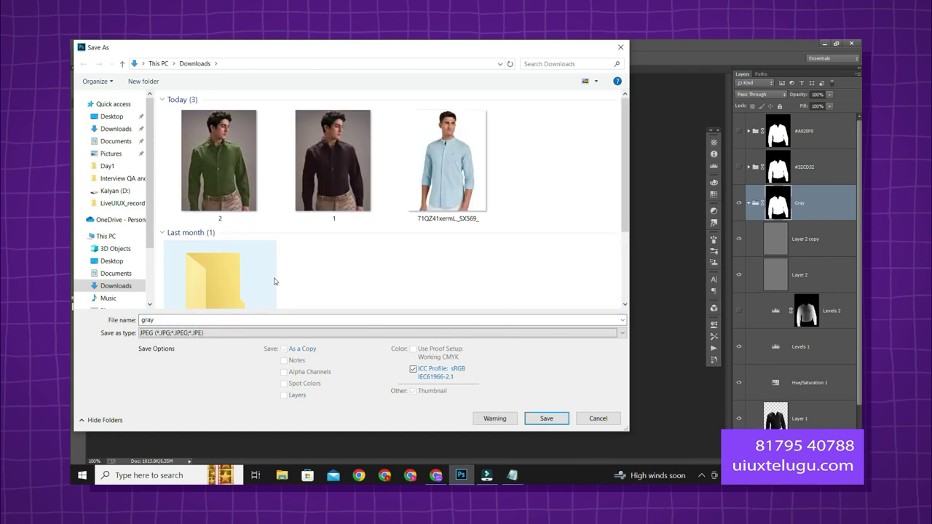
key("Return")
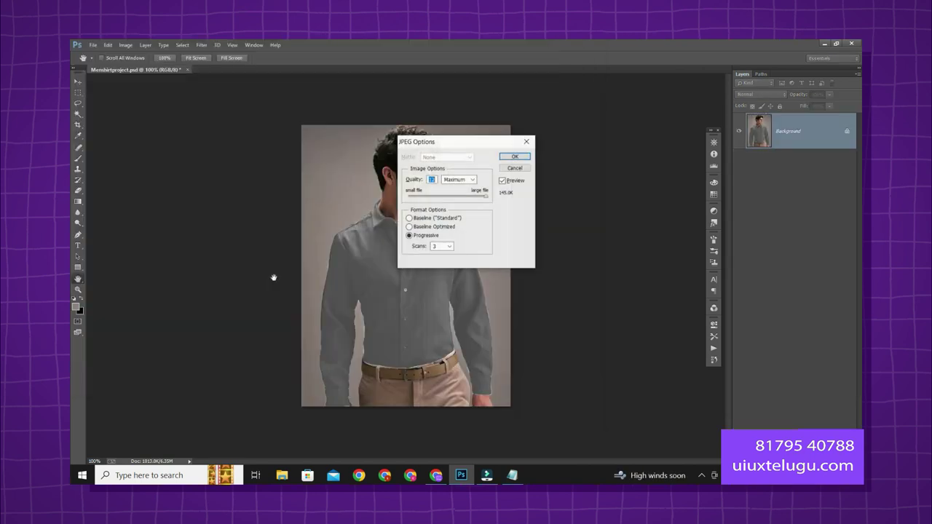
key("Return")
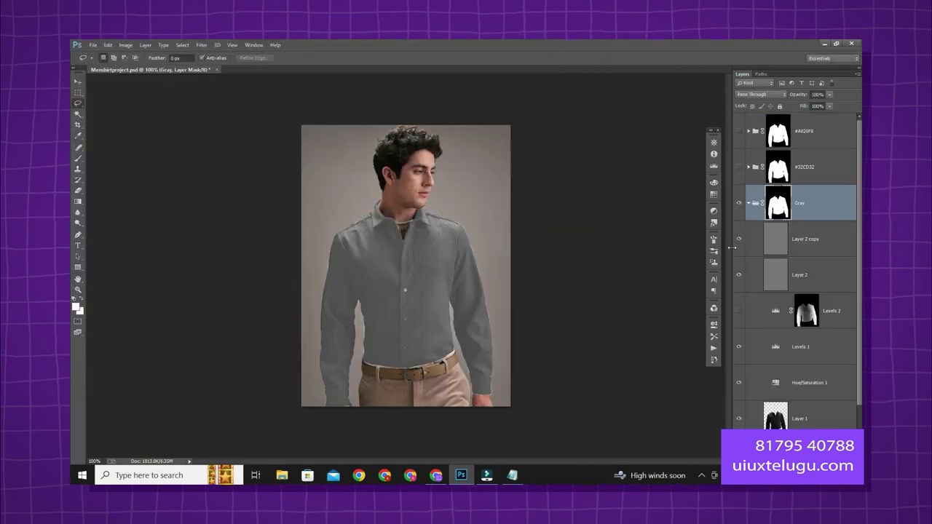
Step: Collapse and hide the Gray group, and select the White group
left_click(749, 203)
left_click(739, 203)
left_click(800, 239)
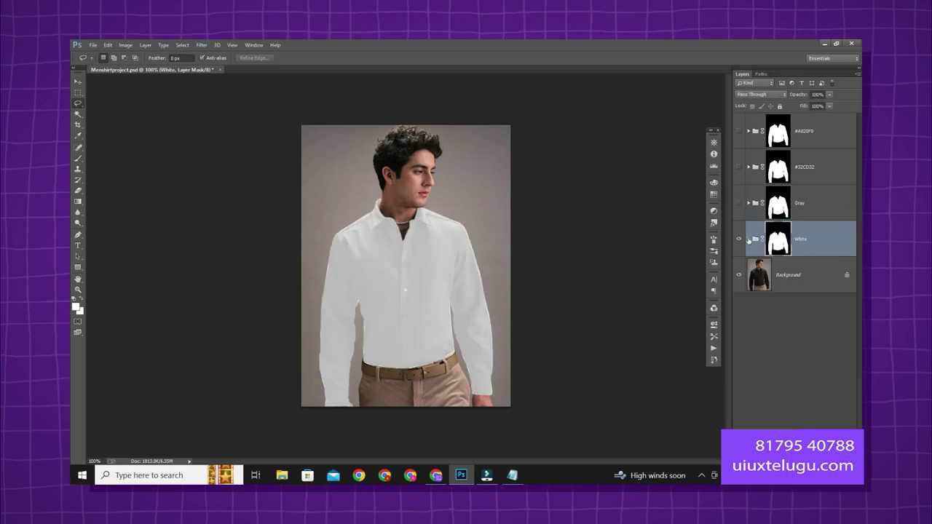
Step: In the White group, set the black output level of Levels 1 to 22
left_click(749, 239)
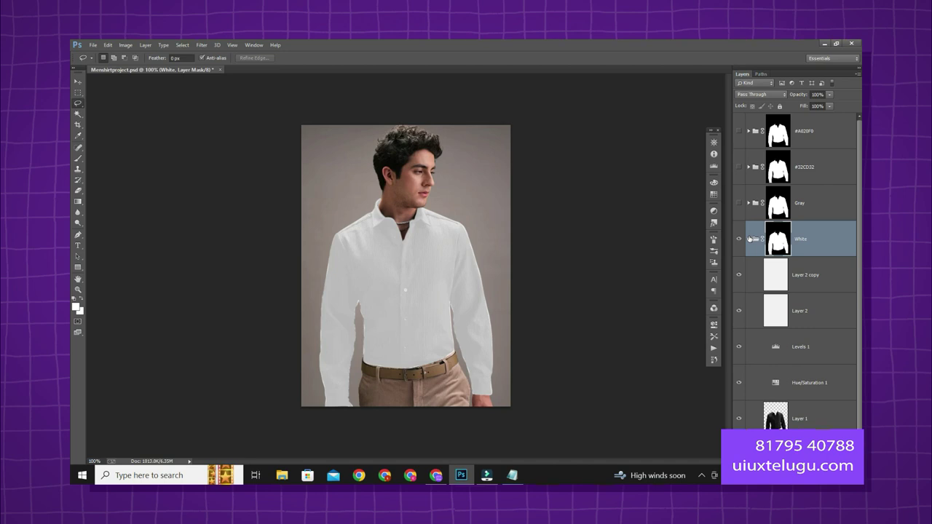
left_click(796, 285)
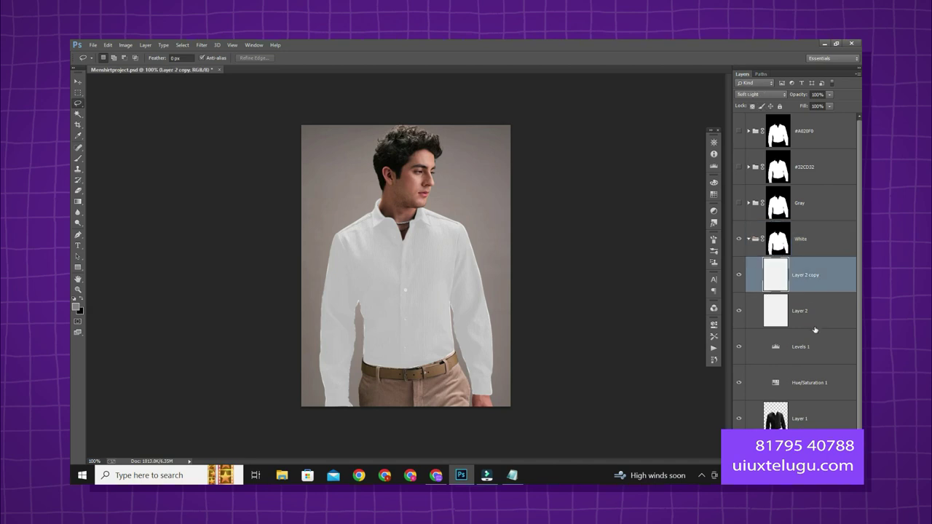
left_click(813, 339)
double_click(783, 357)
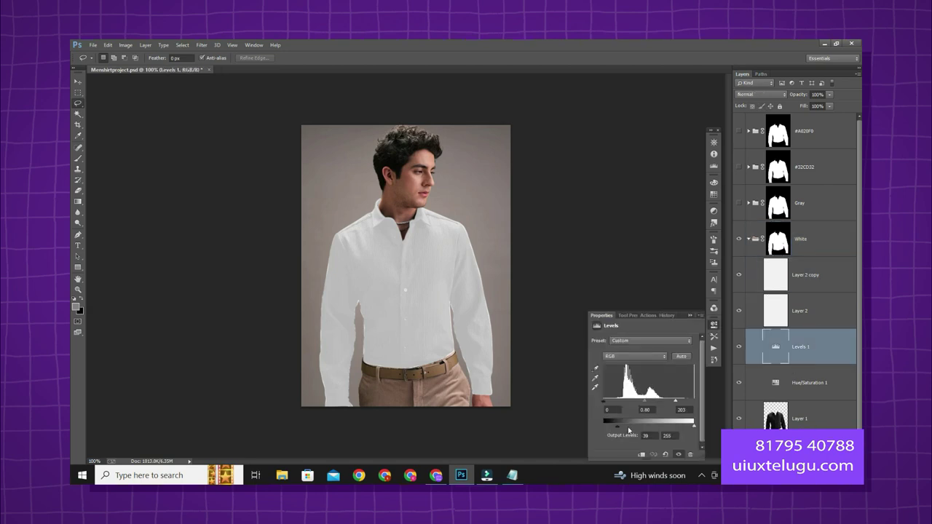
left_click_drag(616, 431, 611, 430)
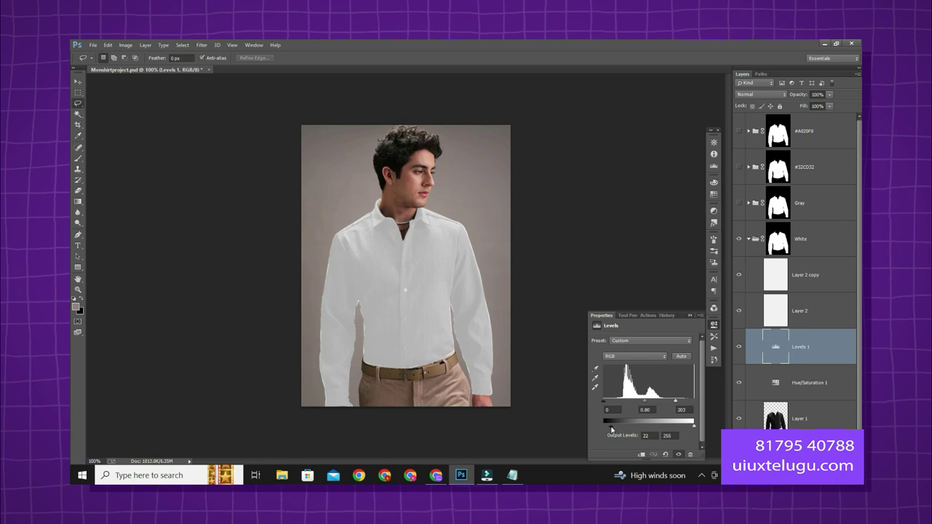
left_click(691, 318)
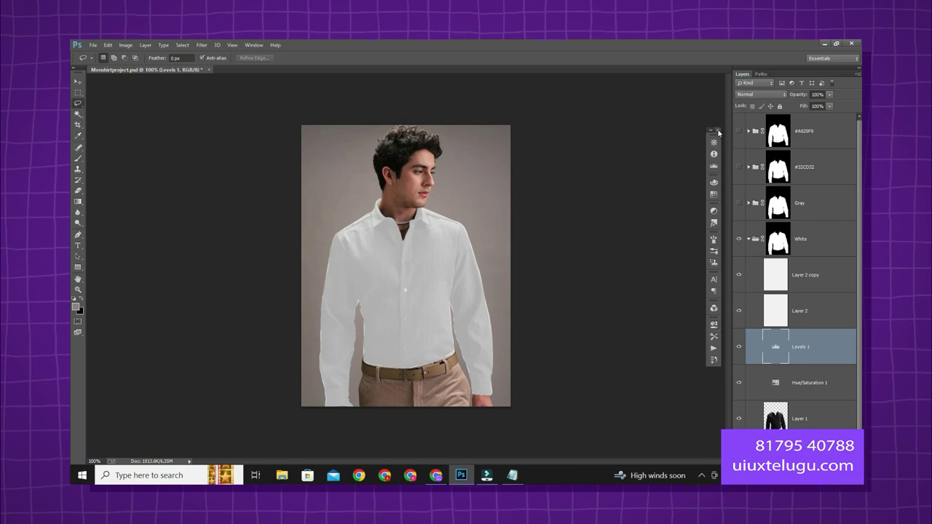
Step: Save a JPEG copy of the white shirt version as "white" in Downloads
left_click(95, 45)
left_click(104, 146)
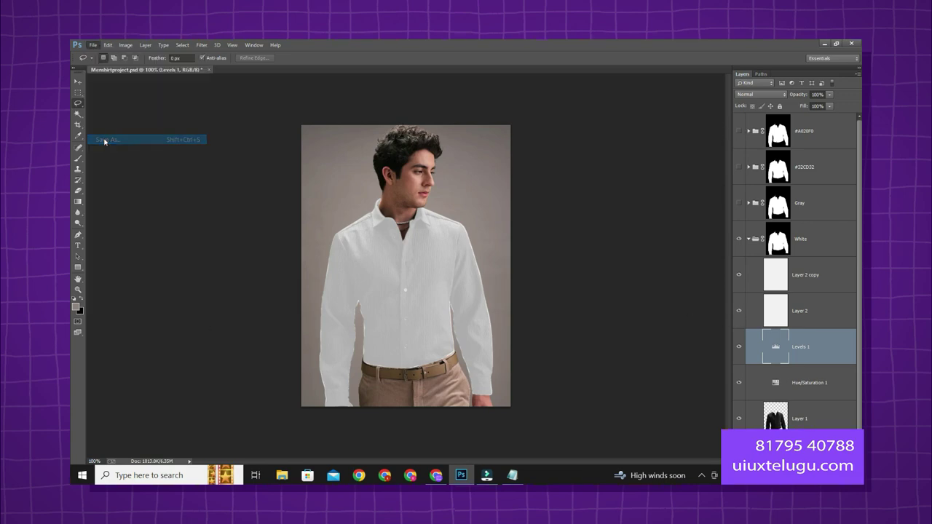
type("white")
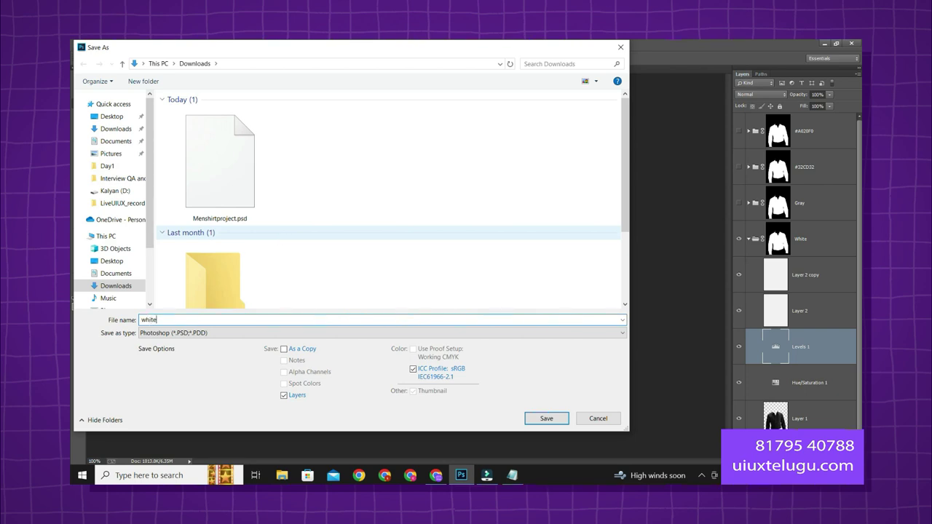
key("Tab")
key("j")
key("Return")
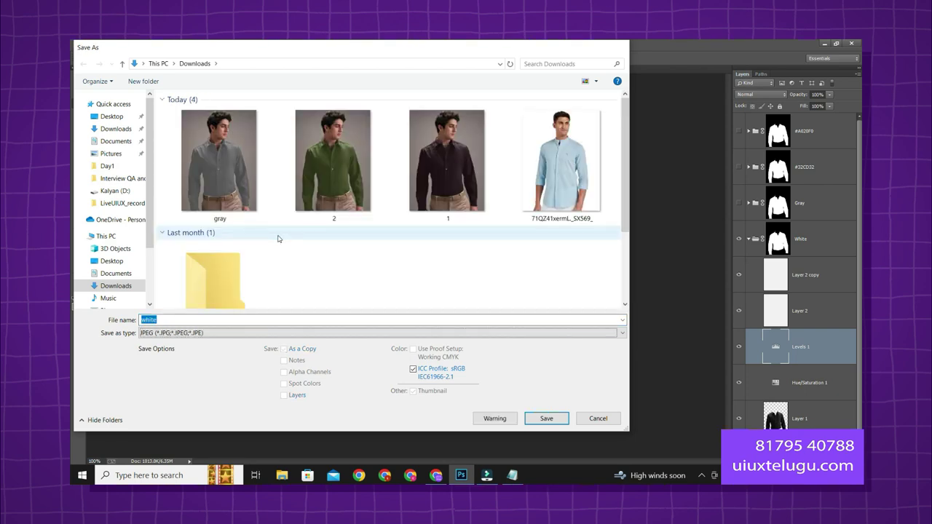
key("Return")
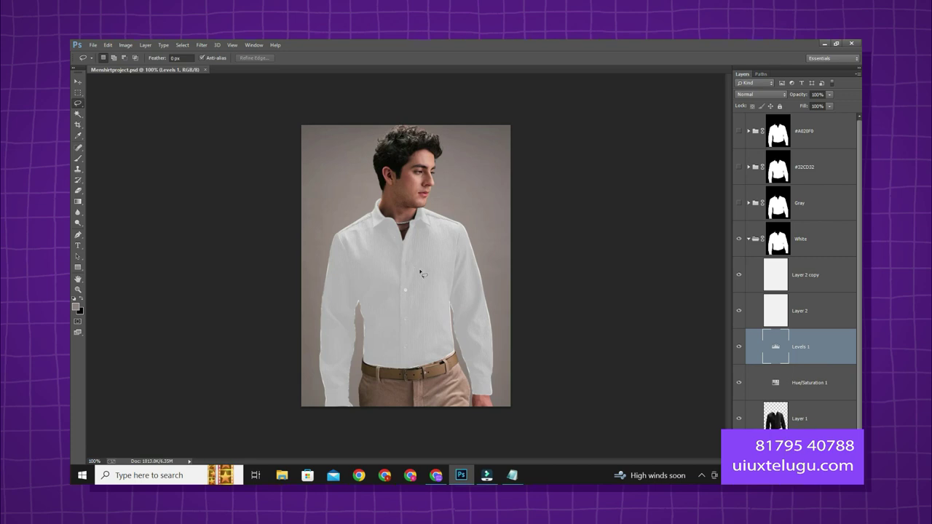
Step: Examine the white shirt's texture and mask edges up close, and collapse the White group
scroll(420, 313, "up", 5)
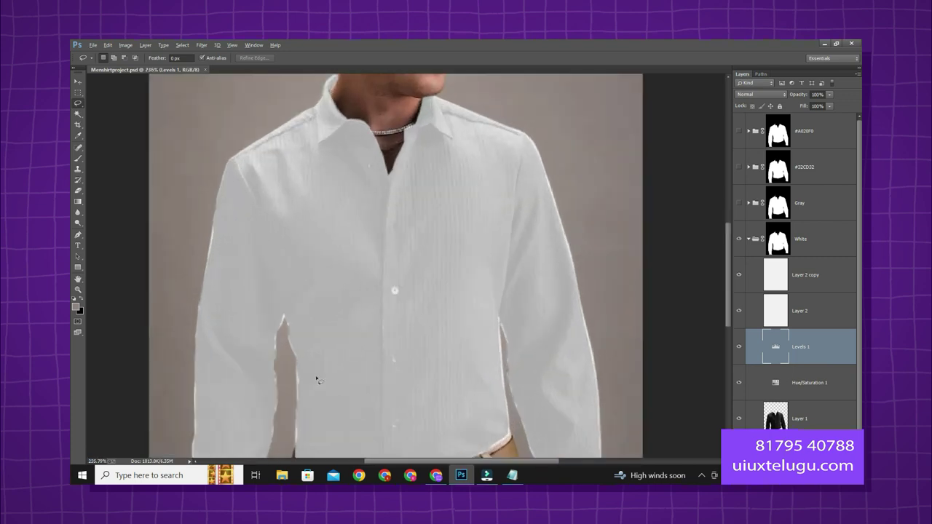
scroll(437, 362, "down", 3)
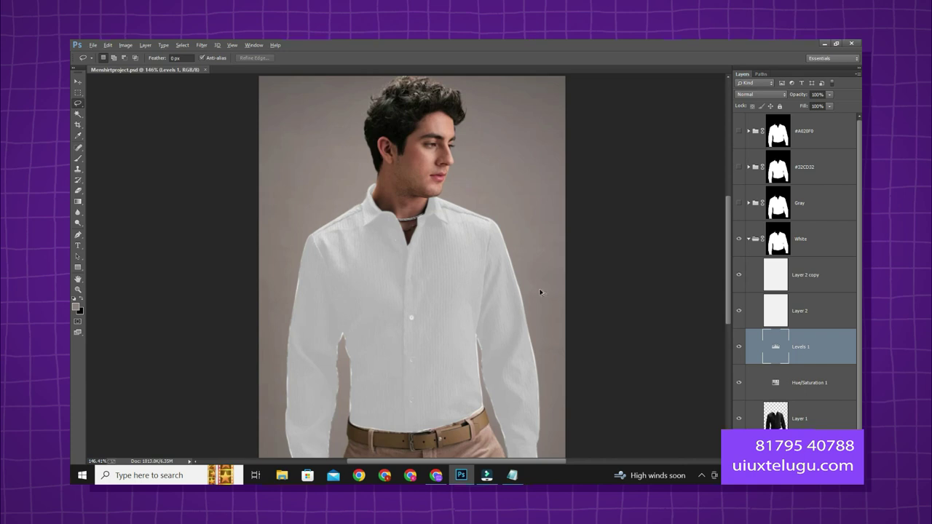
scroll(502, 269, "down", 2)
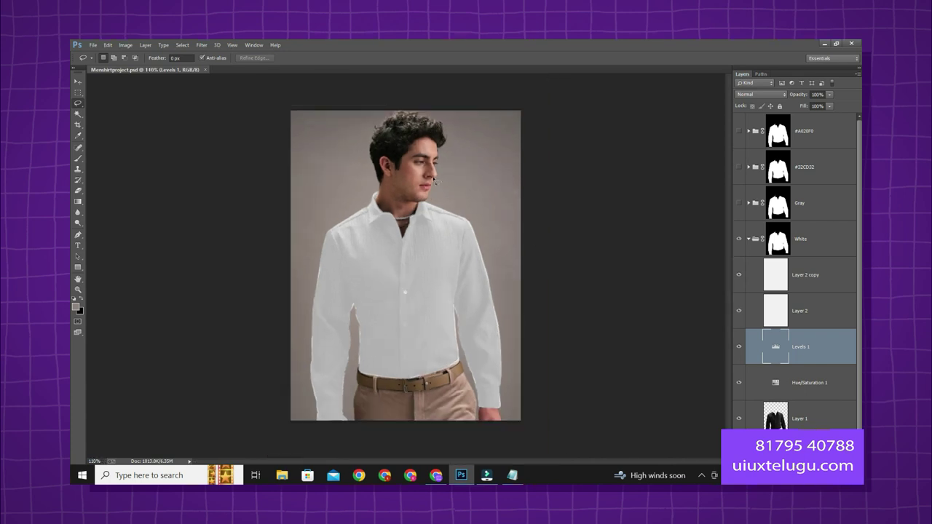
left_click(749, 240)
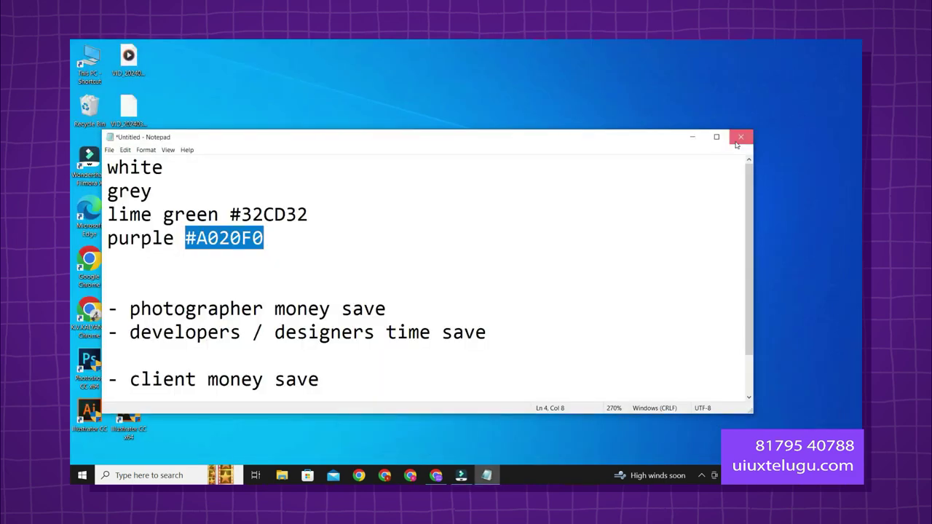
Step: Close the colour notes in Notepad and open the Downloads folder in File Explorer
left_click(740, 137)
left_click(499, 260)
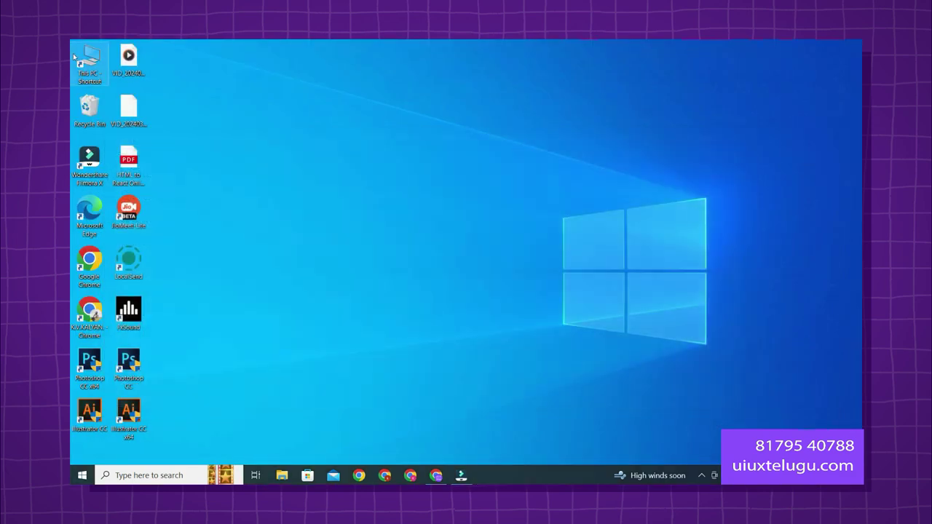
double_click(89, 63)
left_click(103, 122)
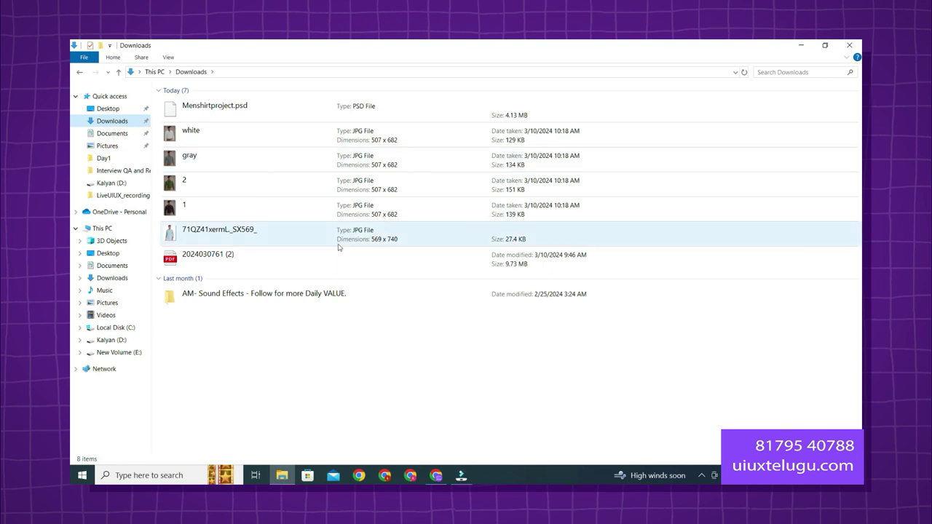
Step: Batch-rename the four shirt JPEGs white, gray, 2 and 1 with the base name "1"
left_click(192, 202)
left_click(215, 140, "shift")
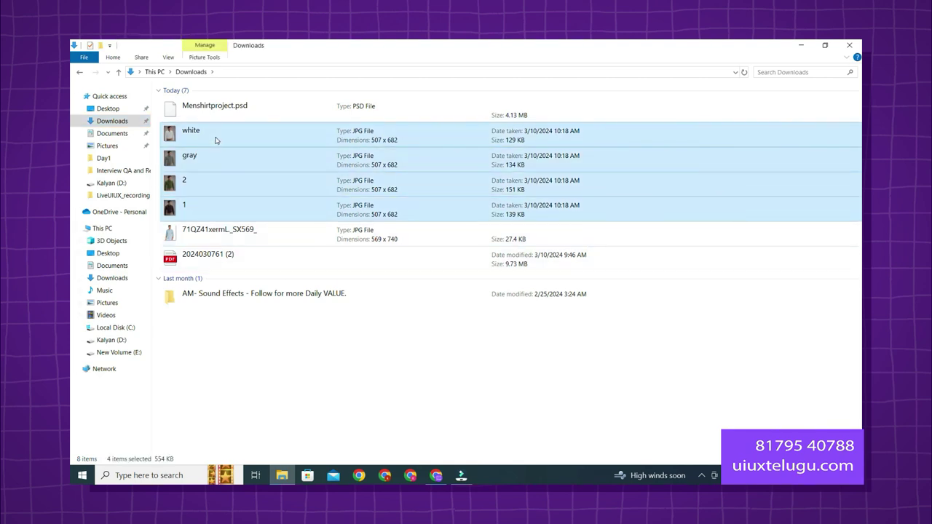
key("F2")
type("1")
key("Return")
Step: Open the white shirt JPEG in the photo viewer and compare it with the other colour variants
double_click(215, 140)
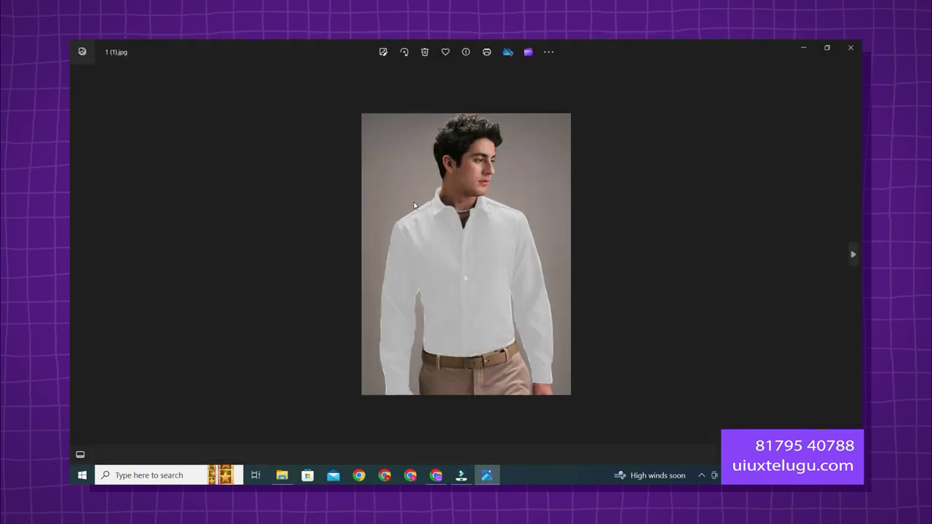
key("Right")
key("Right")
key("Left")
key("Left")
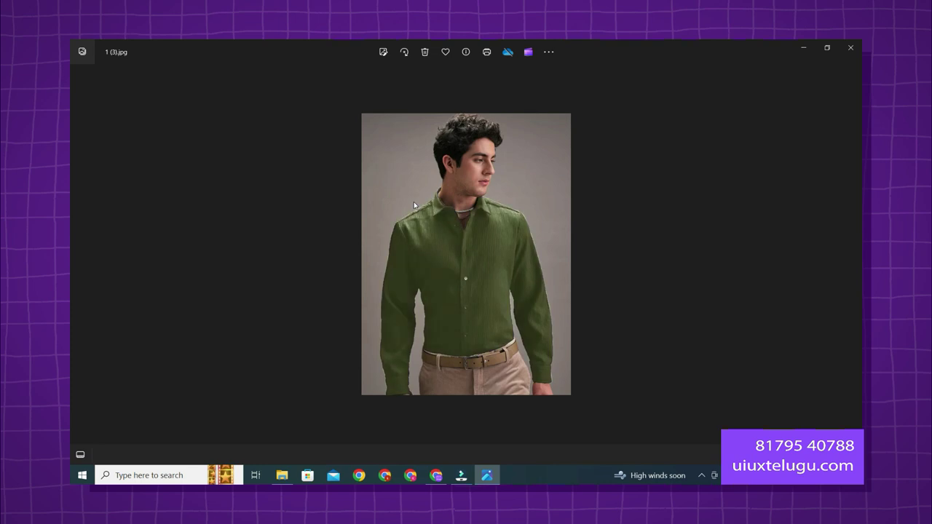
key("Right")
key("Right")
key("Right")
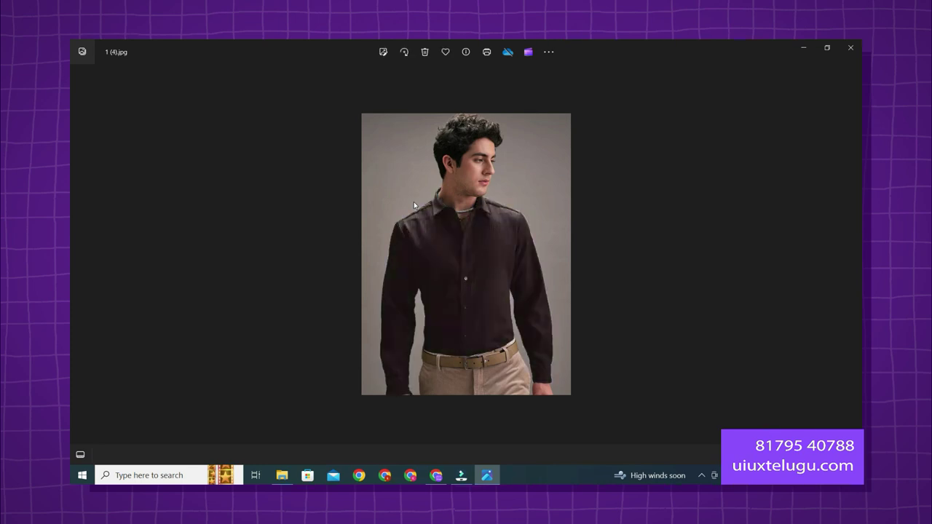
Step: Flip back and forth through the renamed shirt JPEGs to review all four colours
key("Left")
key("Left")
key("Left")
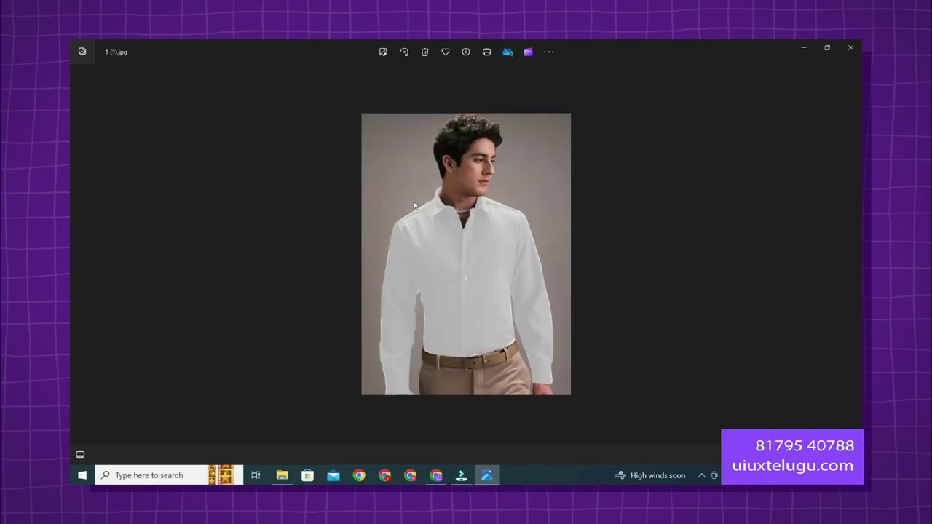
key("Right")
key("Right")
key("Right")
key("Right")
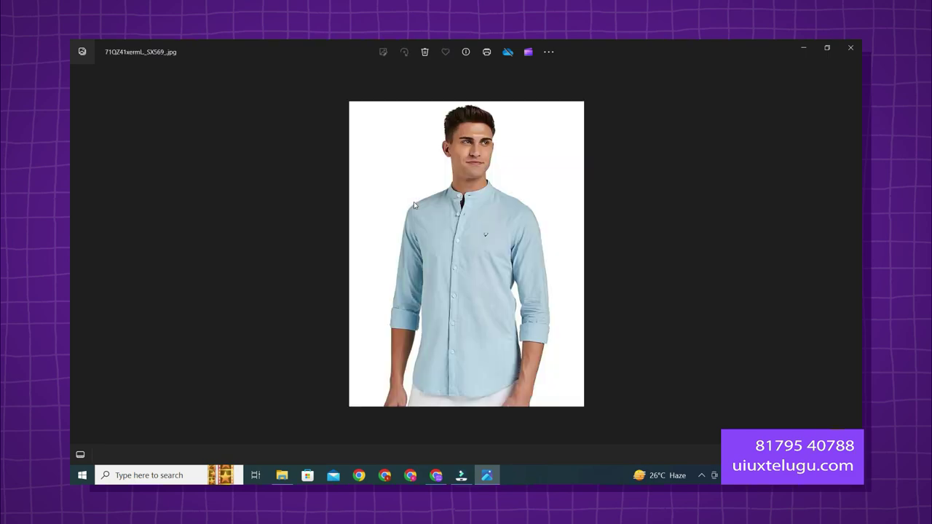
Step: Close the photo viewer and Downloads folder, refresh the desktop, and switch to the untitled Figma file in Chrome
left_click(850, 47)
left_click(850, 48)
right_click(513, 218)
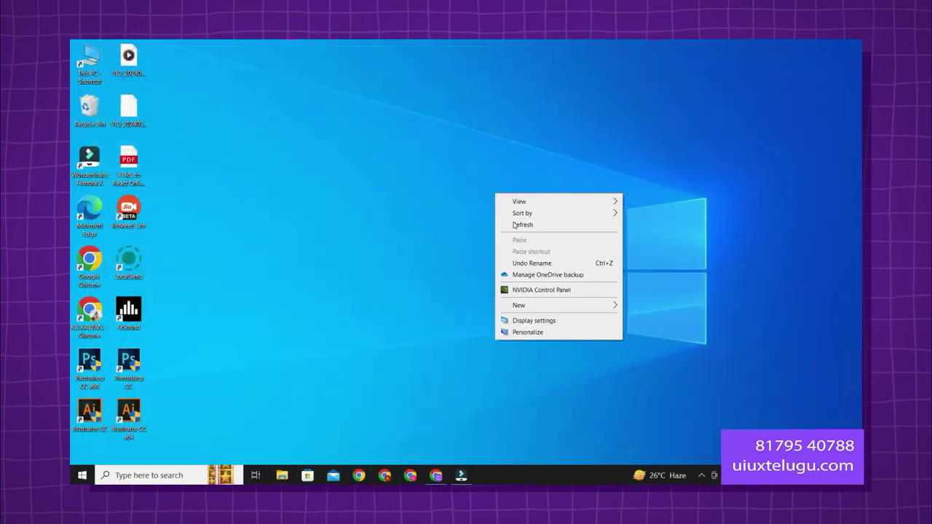
left_click(513, 225)
left_click(435, 475)
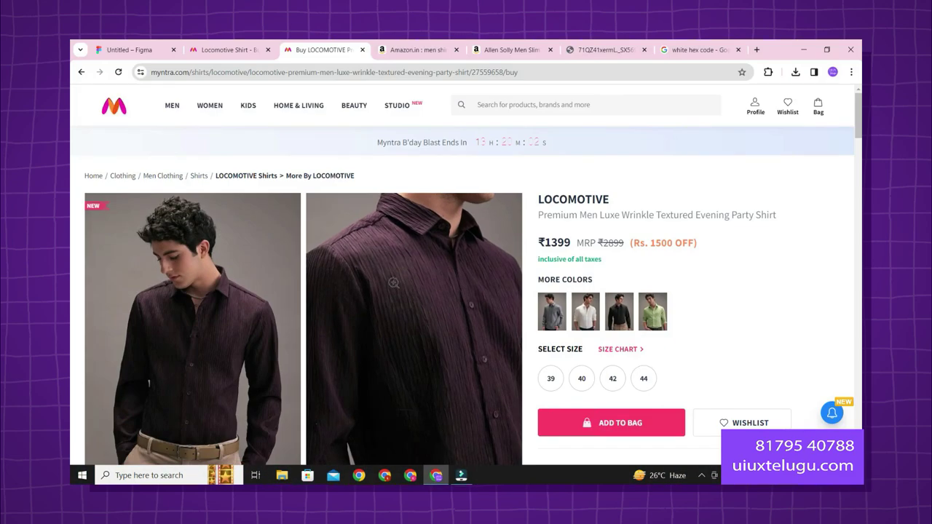
left_click(129, 50)
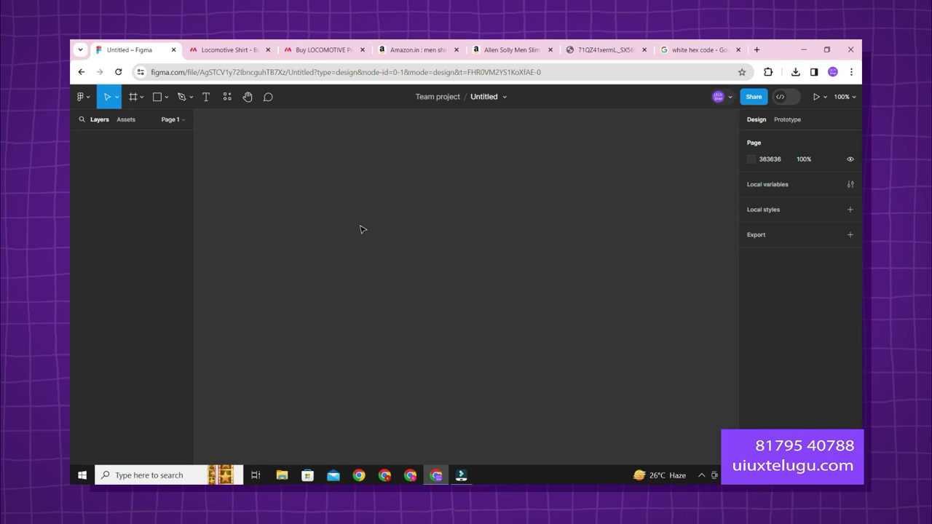
Step: Add an iPhone 13 & 14 preset frame to the empty page
key("f")
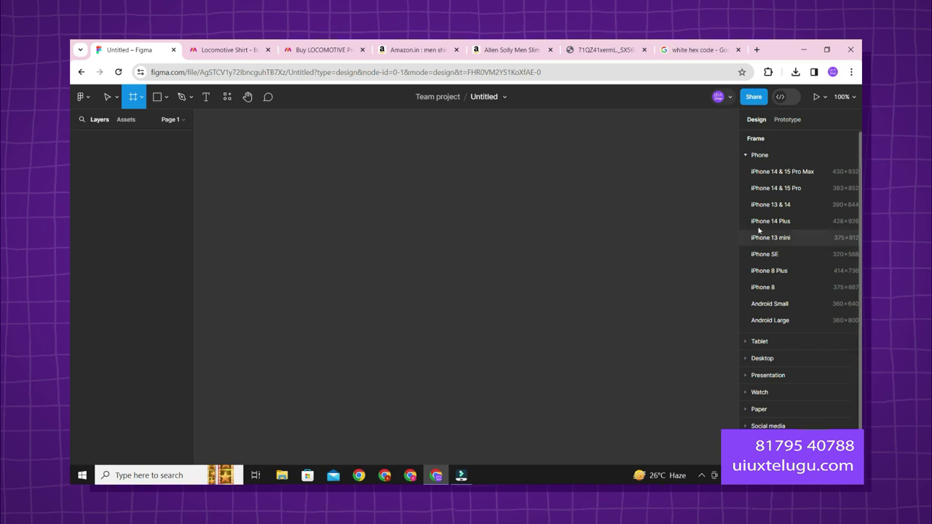
left_click(772, 204)
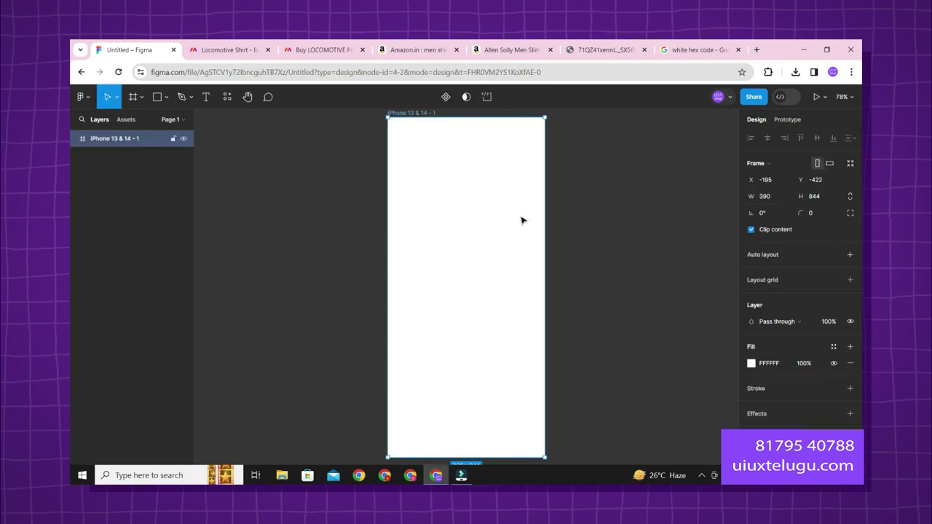
key("shift+1")
left_click(583, 213)
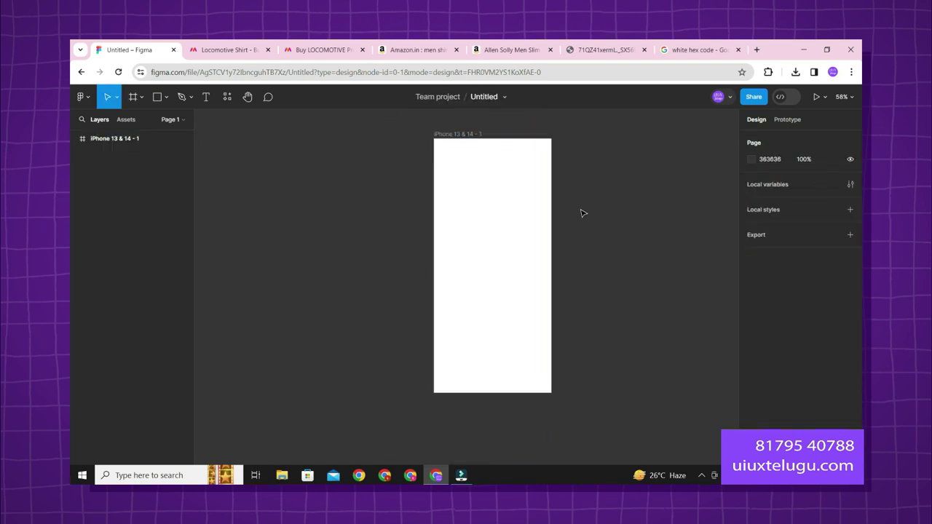
Step: Draw a rectangle about 324 × 644 inside the phone frame and centre it horizontally
key("r")
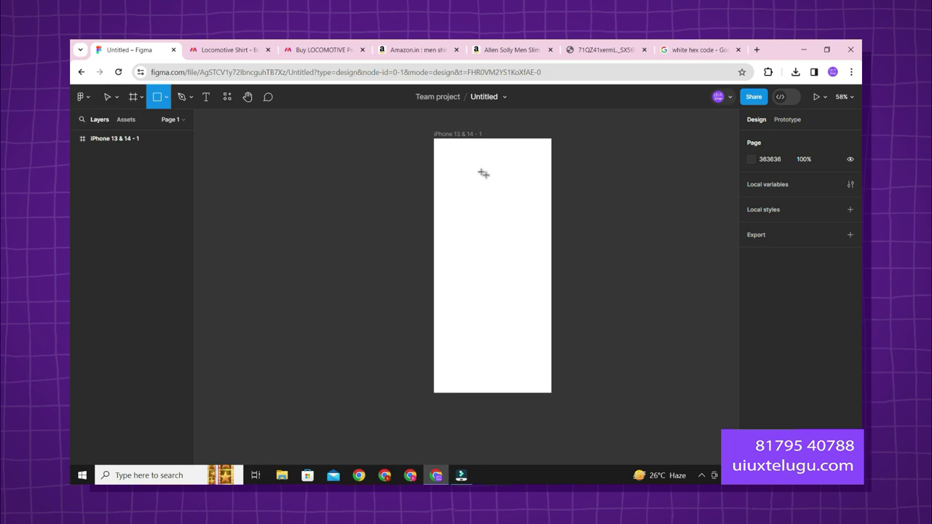
mouse_move(443, 151)
left_mouse_down()
mouse_move(482, 216)
mouse_move(521, 348)
mouse_move(541, 345)
left_mouse_up()
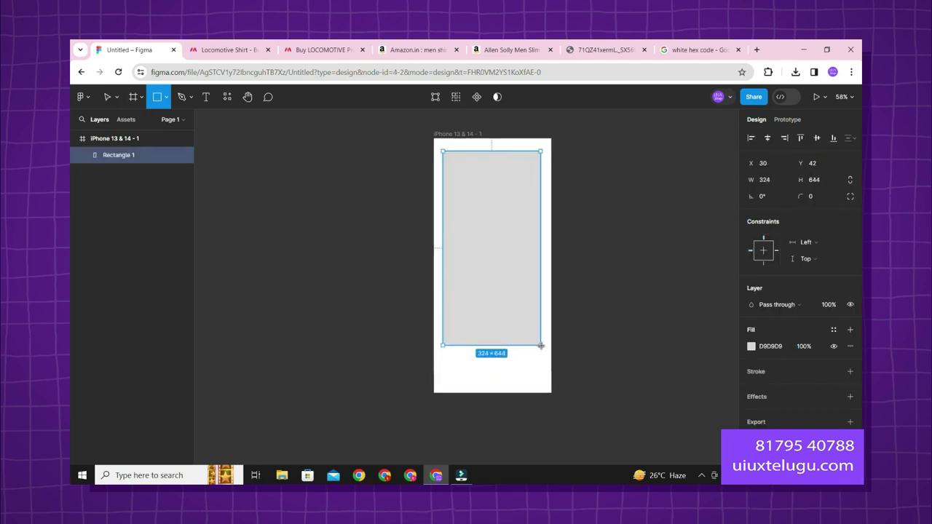
left_click(768, 139)
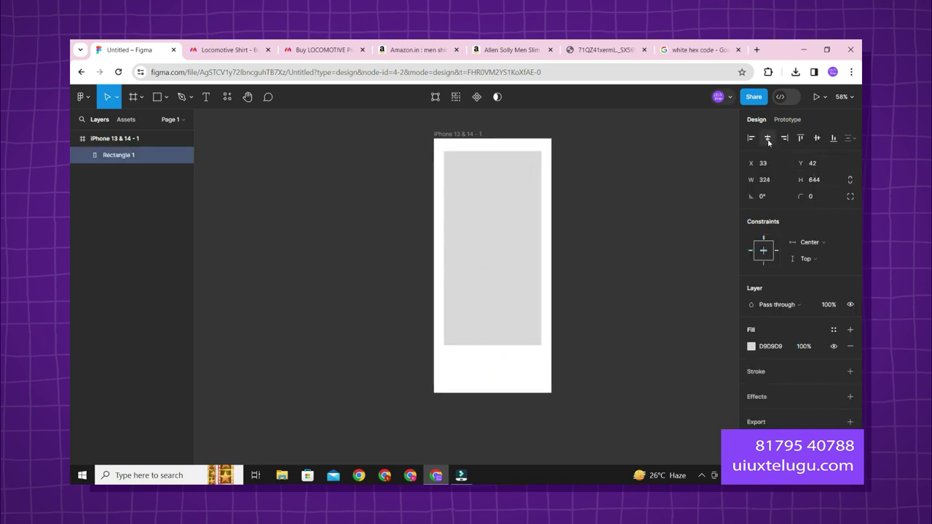
Step: Give the rectangle a corner radius of 30 and the fill colour F3FBFB
left_click(818, 197)
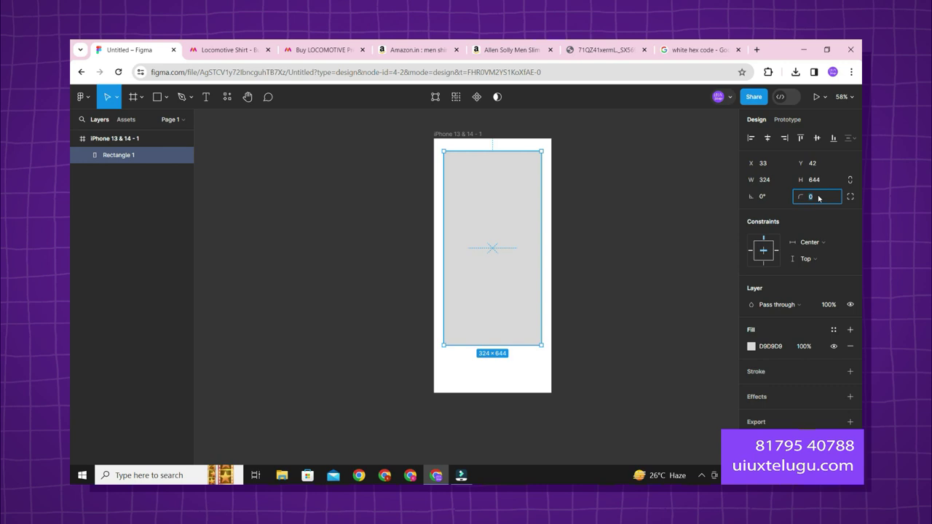
type("30")
key("Return")
left_click(669, 224)
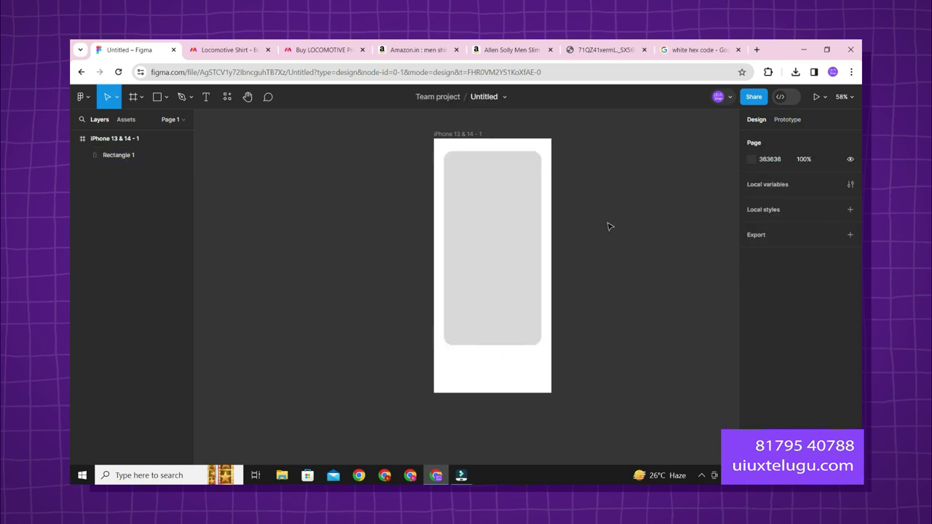
left_click(511, 223)
left_click(772, 346)
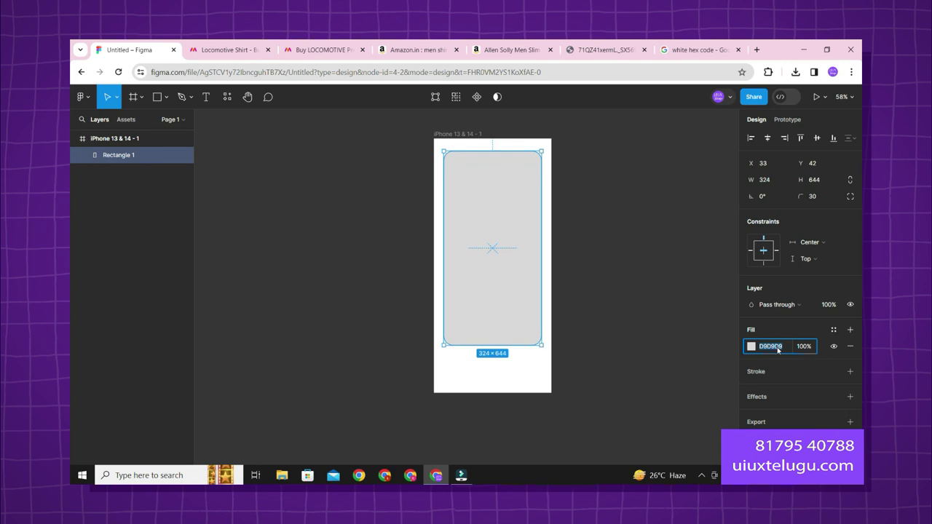
type("f3fbfb")
key("Return")
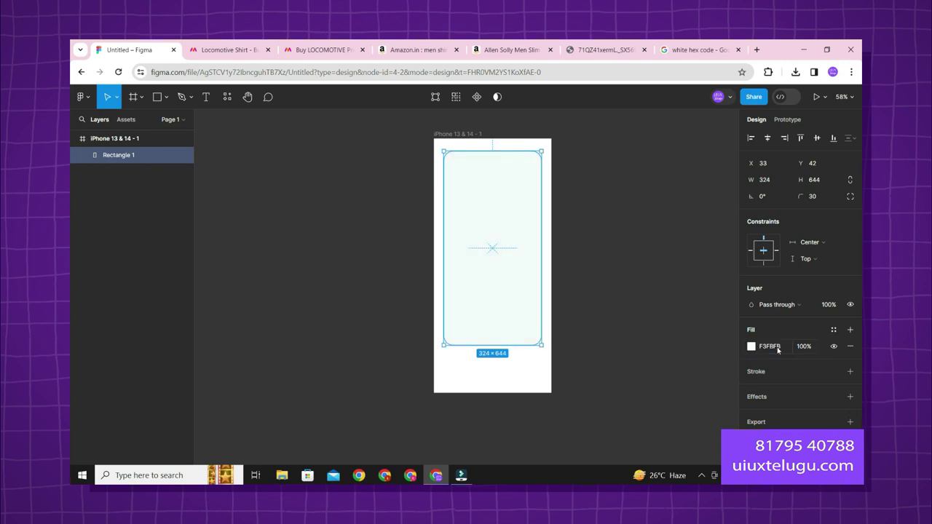
left_click(597, 241)
scroll(527, 197, "up", 5)
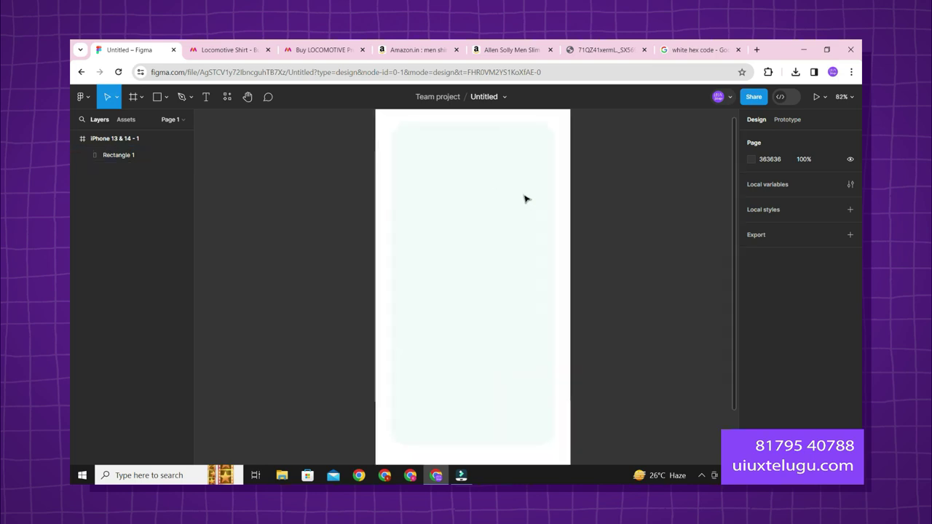
left_click_drag(632, 204, 631, 276)
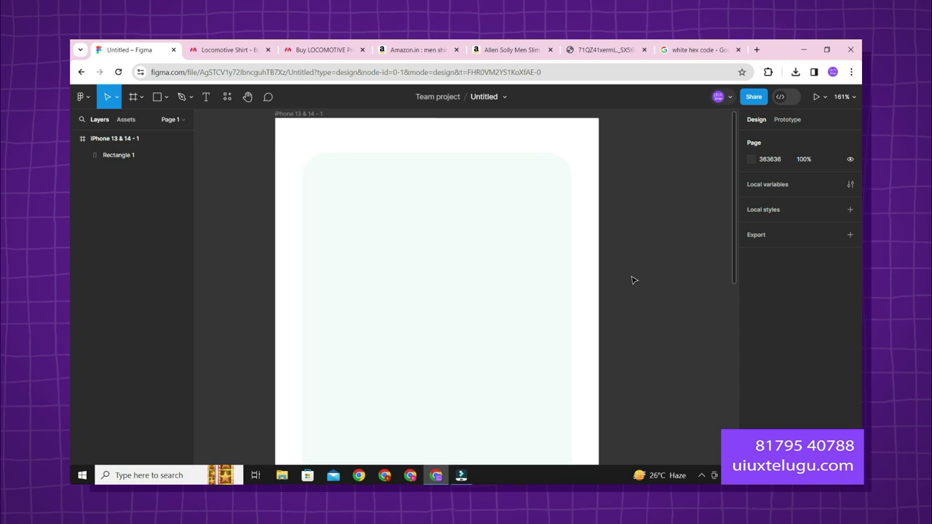
scroll(633, 280, "down", 2)
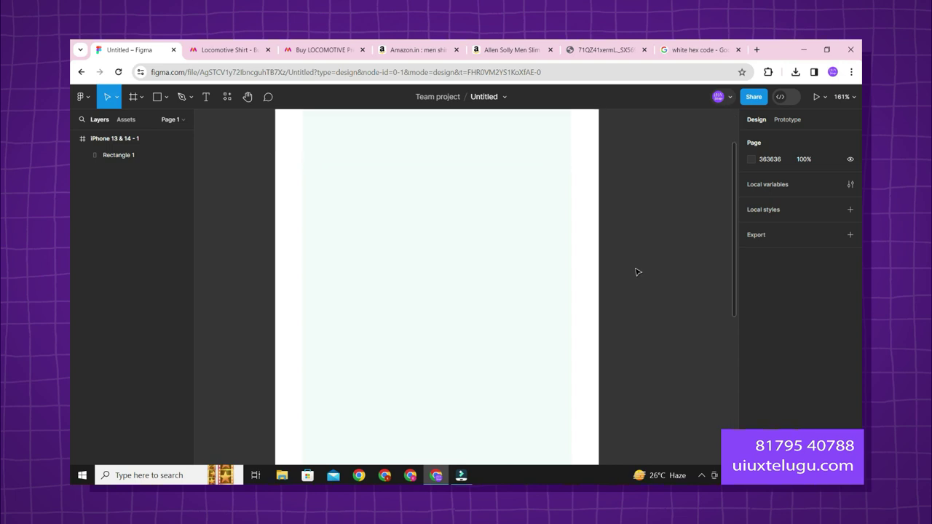
scroll(636, 272, "down", 3)
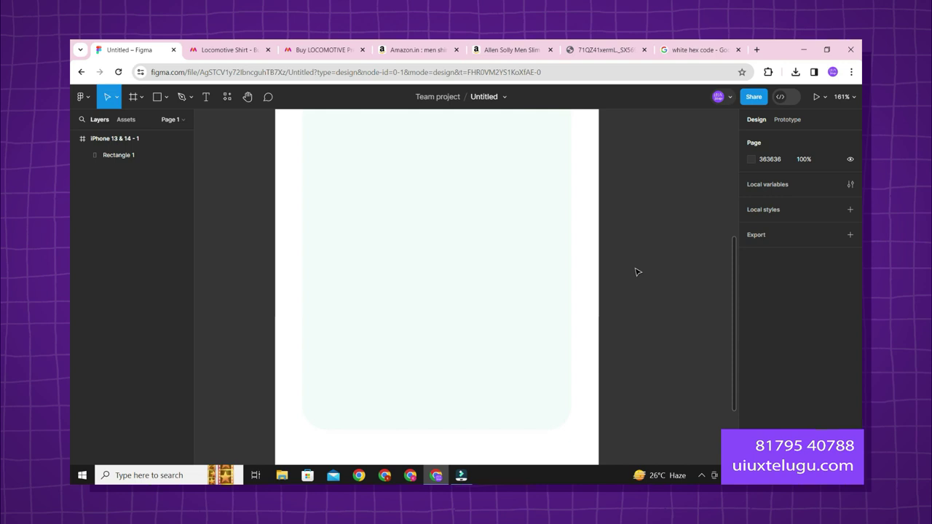
scroll(514, 206, "down", 2)
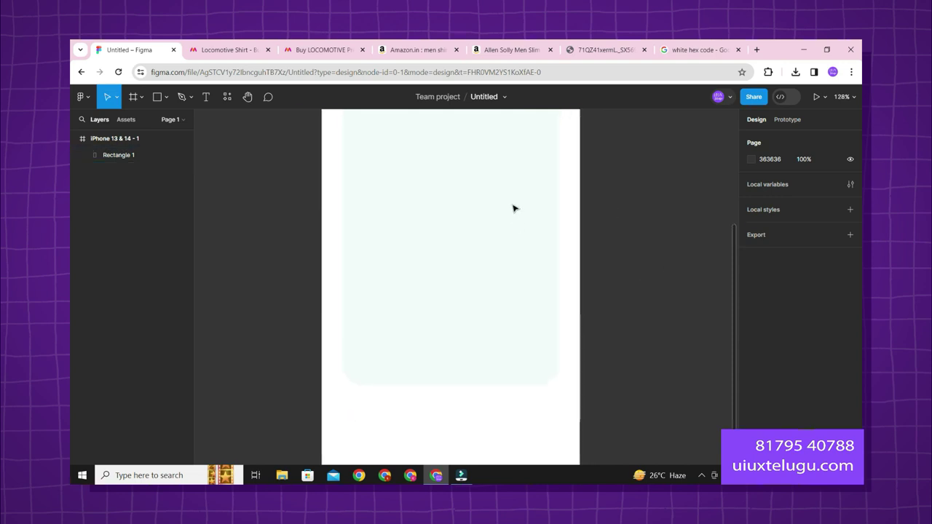
scroll(570, 194, "right", 1)
scroll(619, 270, "right", 1)
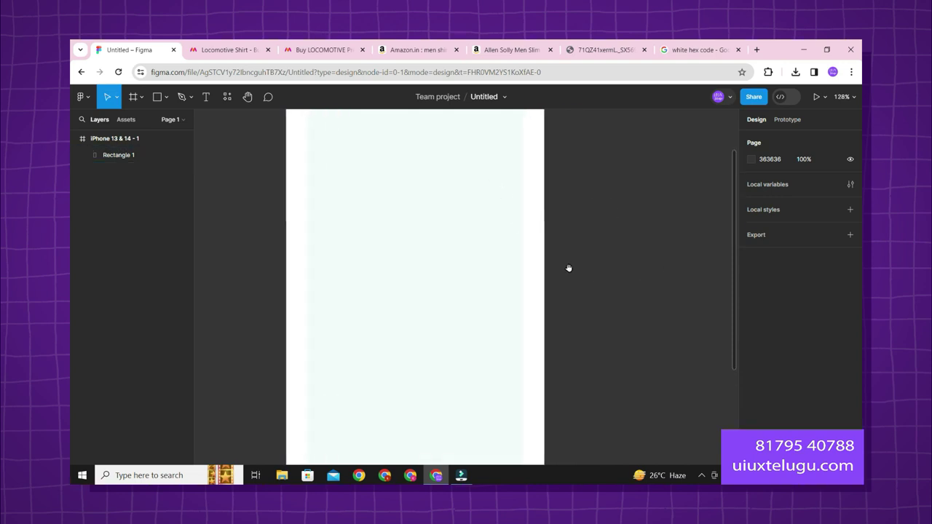
scroll(568, 269, "right", 1)
scroll(557, 314, "down", 1)
scroll(571, 311, "down", 1)
scroll(528, 314, "right", 1)
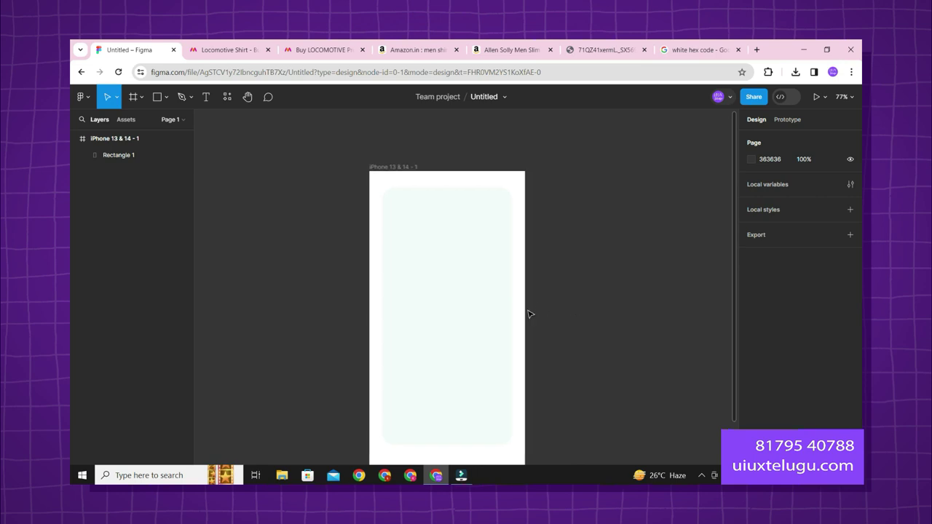
scroll(526, 314, "right", 1)
scroll(560, 337, "up", 1)
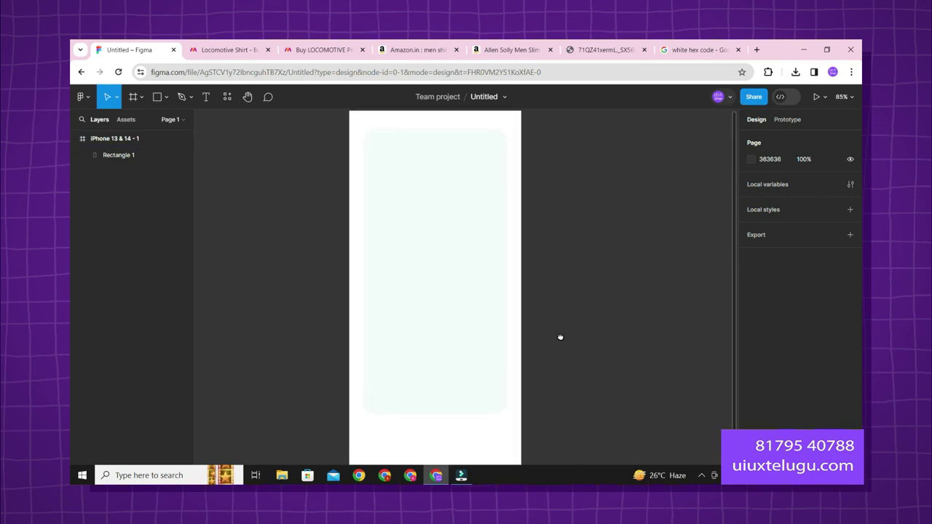
Step: Shorten the pale rectangle from its lower edge, leaving more empty space beneath it in the frame
left_click(453, 295)
scroll(452, 378, "down", 3)
left_click_drag(452, 378, 462, 326)
left_click(536, 303)
scroll(449, 219, "up", 2)
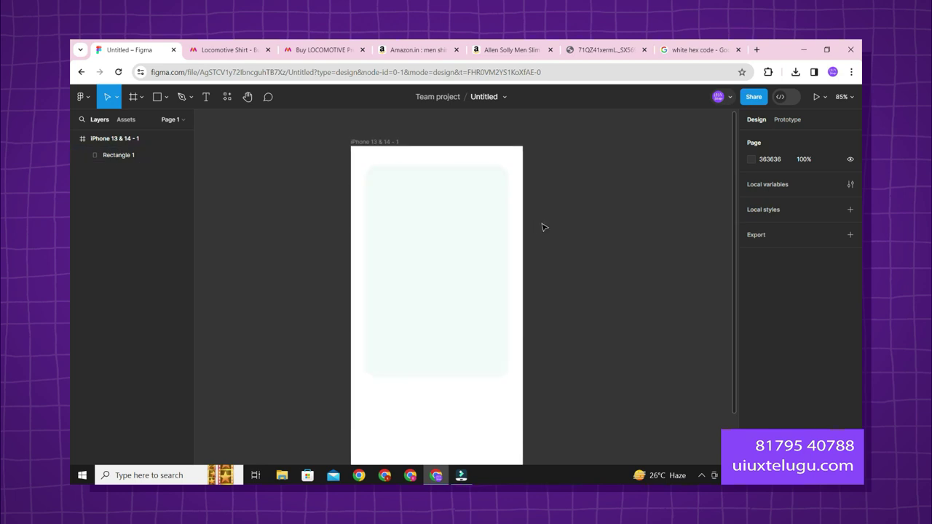
Step: Draw a second rectangle about 279 × 404 inside the pale card and set its corner radius to 20
key("r")
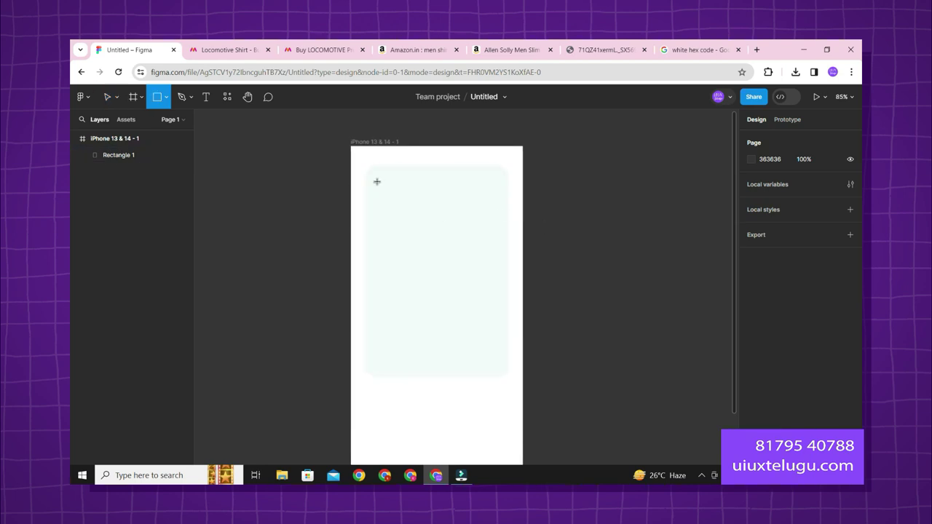
left_click_drag(377, 182, 501, 359)
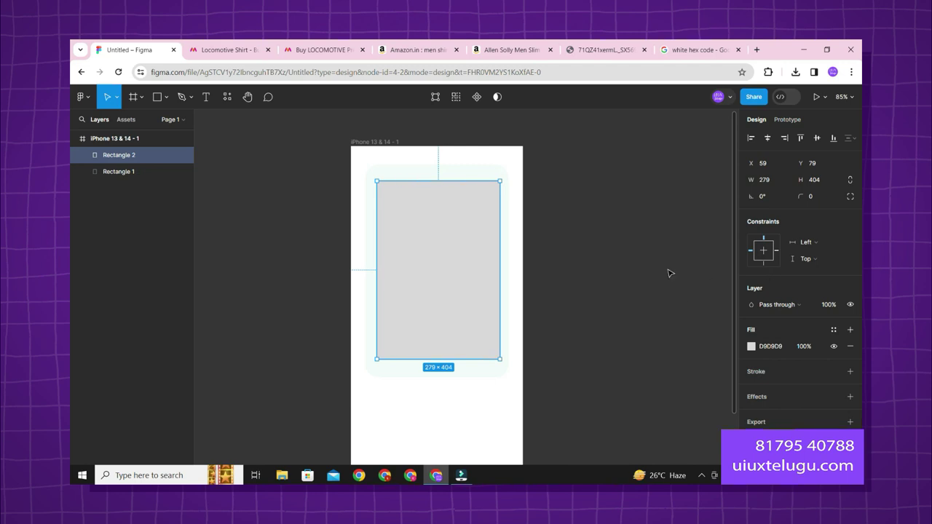
left_click(820, 202)
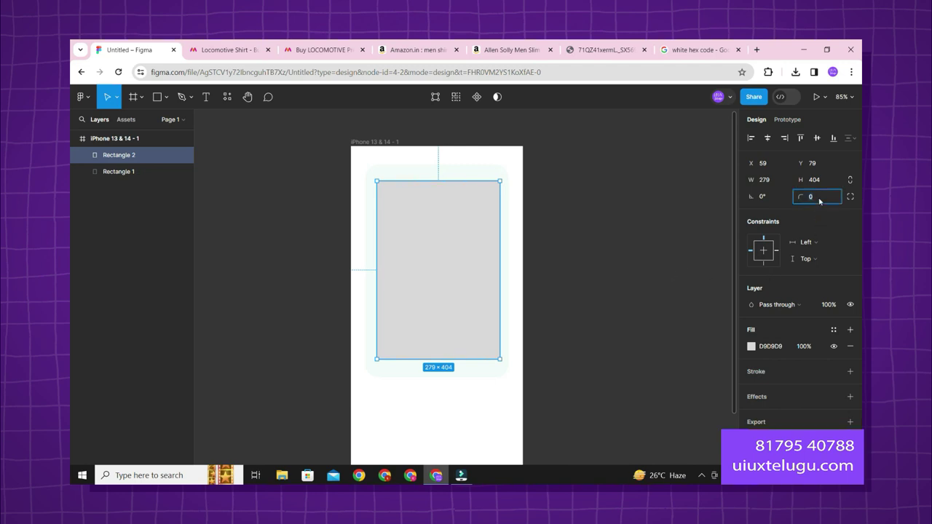
type("10")
key("Return")
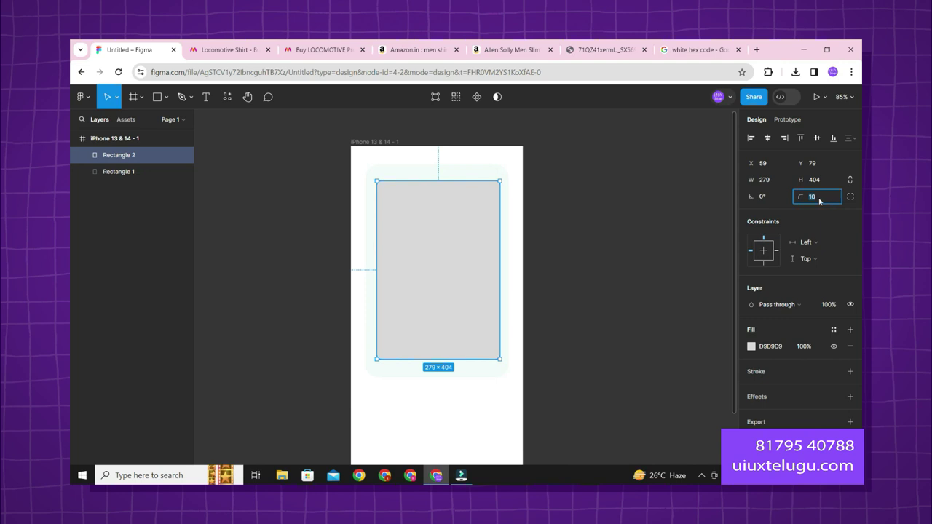
type("20")
key("Return")
left_click(549, 234)
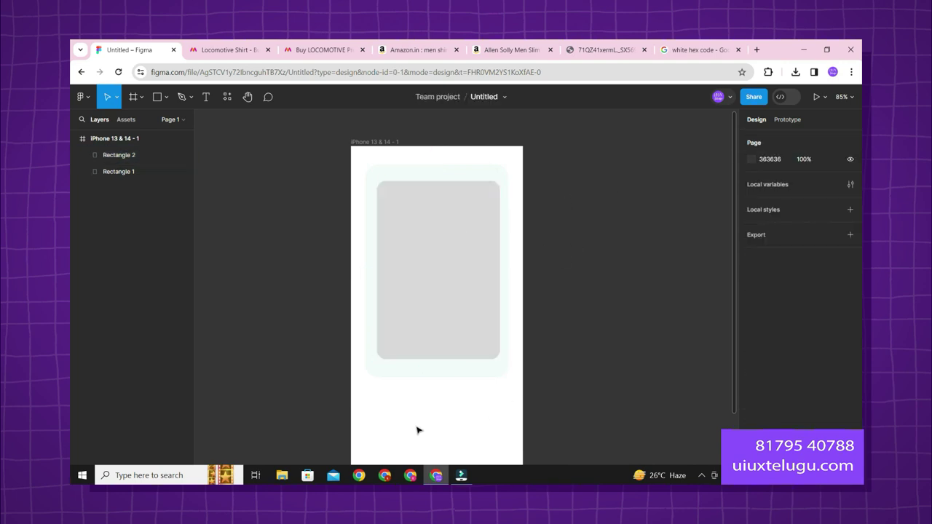
scroll(429, 407, "down", 1)
left_click(460, 257)
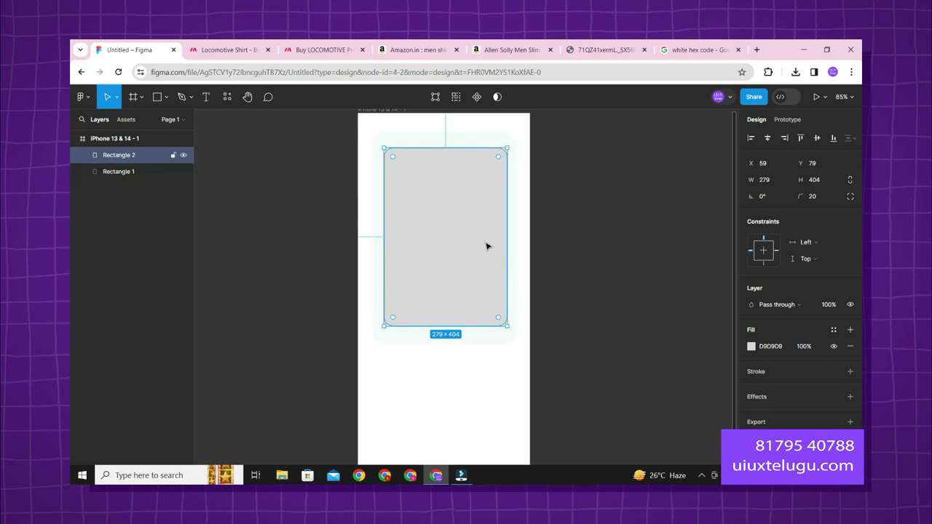
left_click(484, 383)
left_click_drag(532, 397, 532, 352)
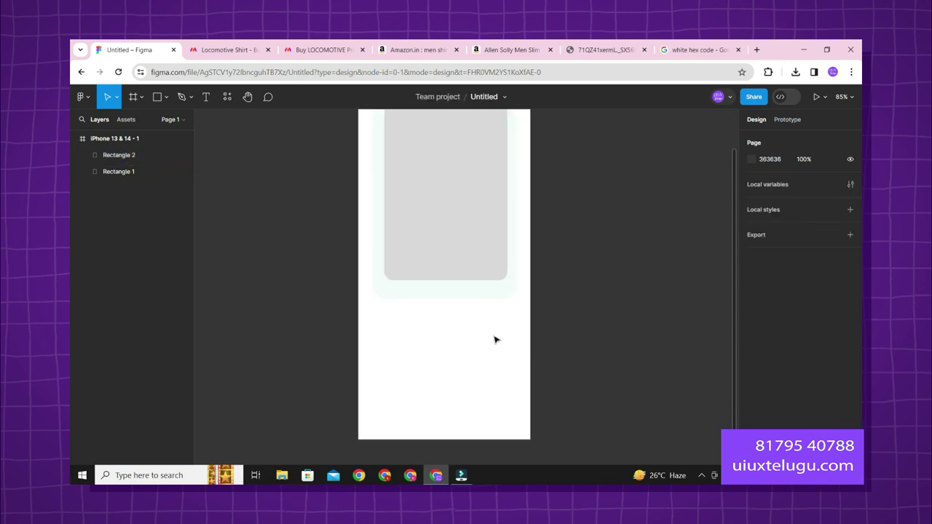
left_click(451, 233)
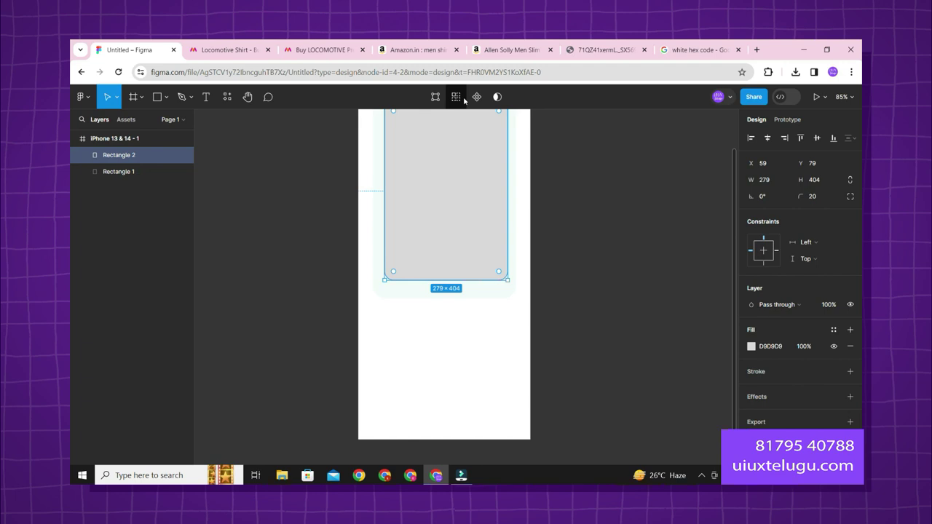
left_click(581, 309)
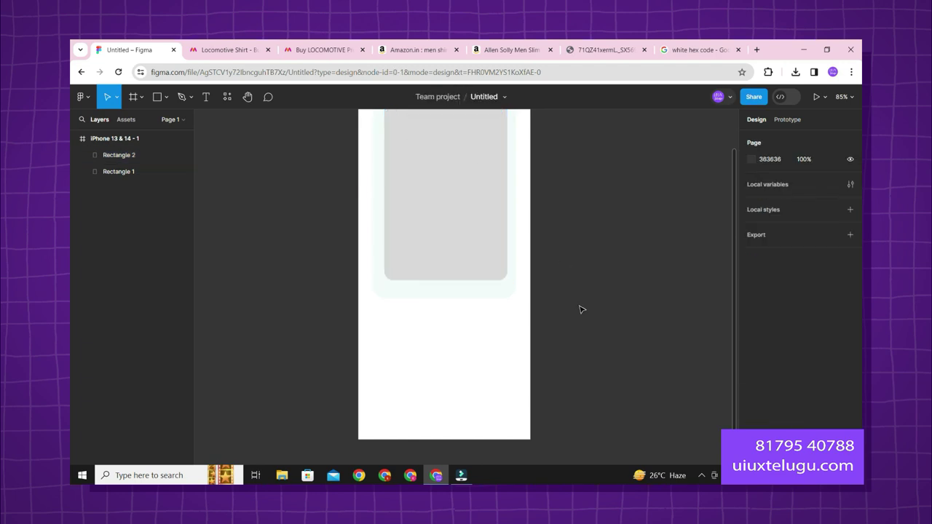
scroll(464, 347, "up", 1)
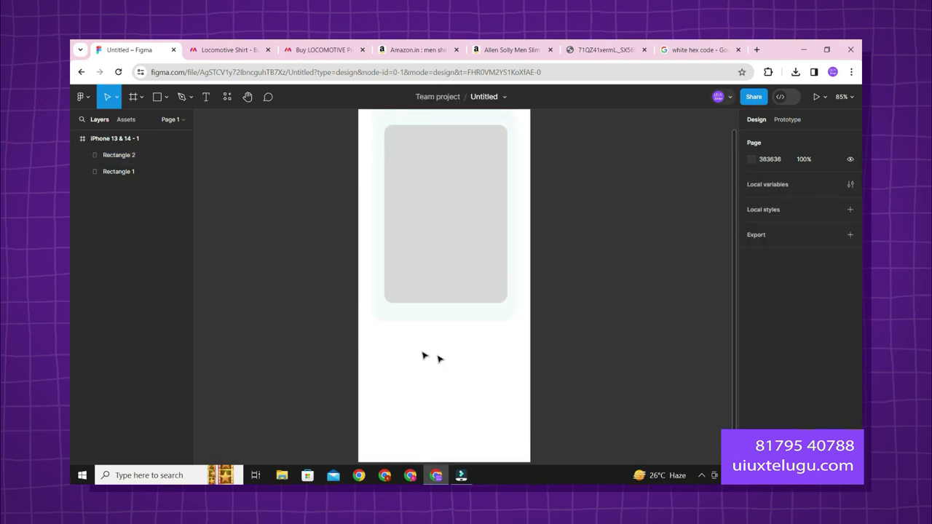
Step: Copy the brand name LOCOMOTIVE from the Myntra product page and place it as text below the cards in the Figma phone frame
left_click(309, 46)
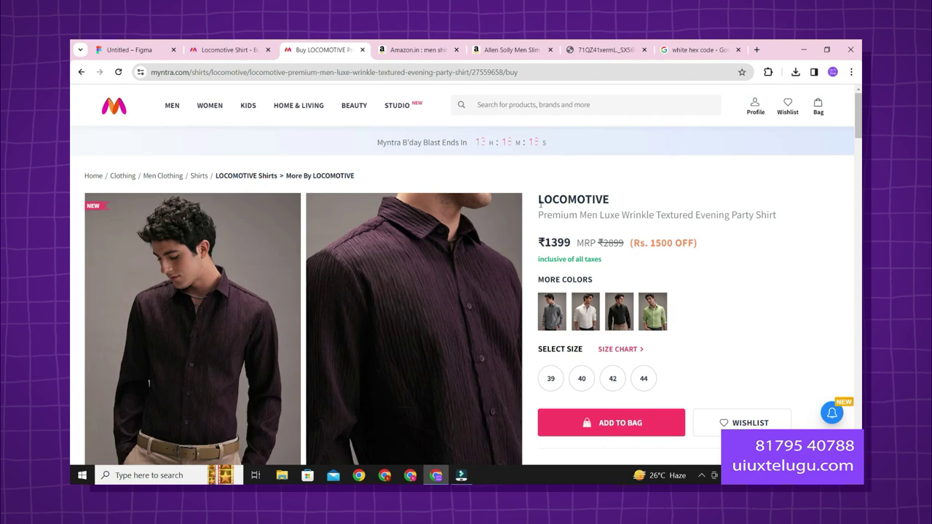
left_click_drag(538, 200, 635, 204)
key("ctrl+c")
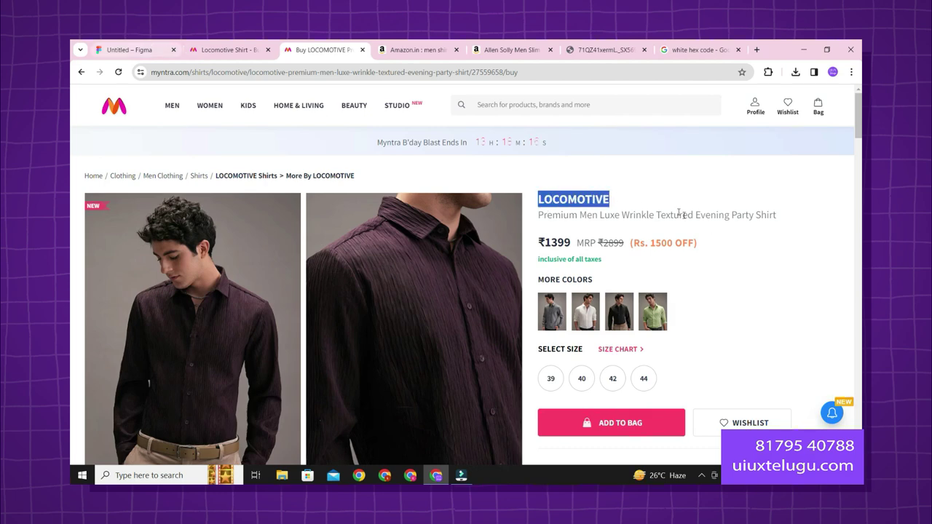
left_click(154, 44)
scroll(488, 374, "up", 5)
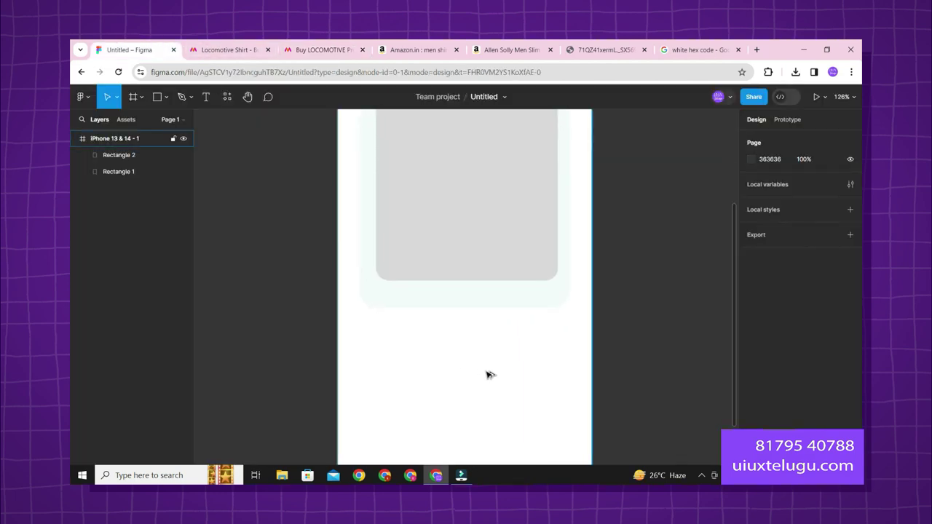
key("t")
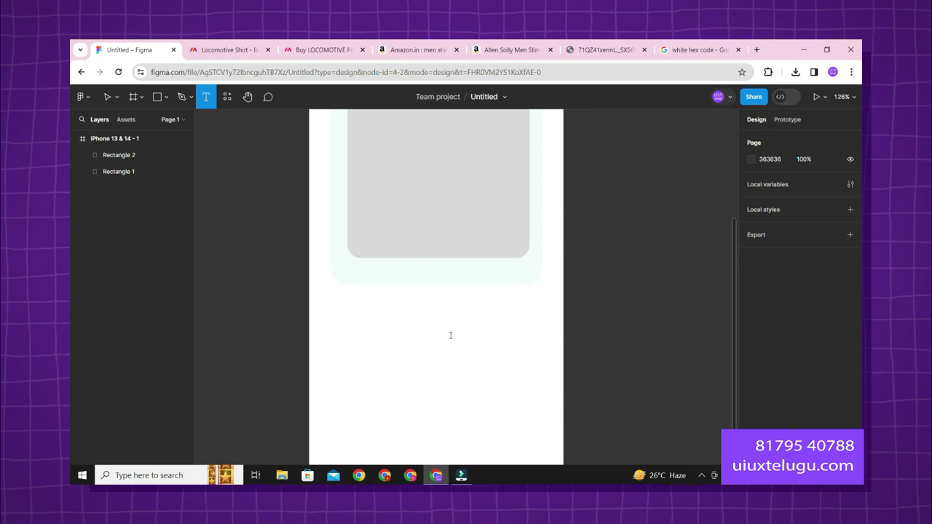
left_click(451, 335)
key("ctrl+v")
key("Escape")
Step: Set the LOCOMOTIVE title to Extra Bold at size 20
left_click(761, 364)
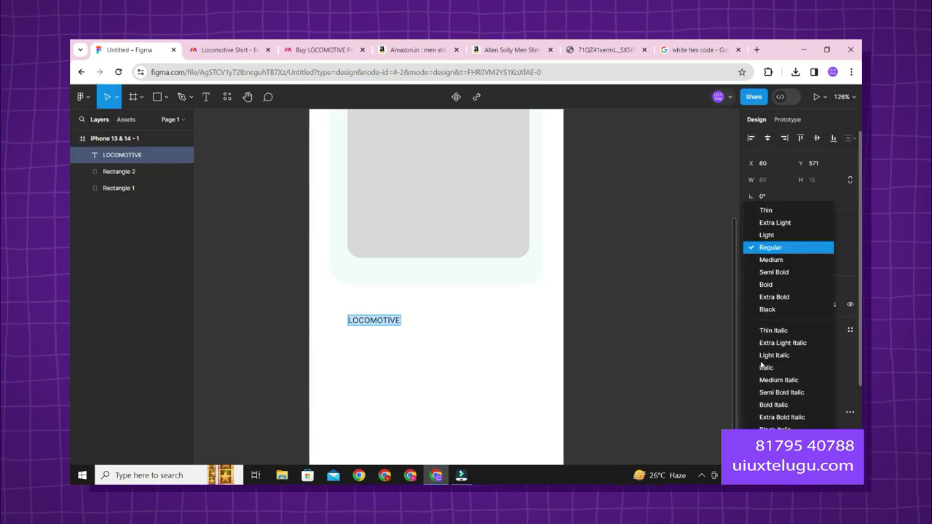
left_click(774, 297)
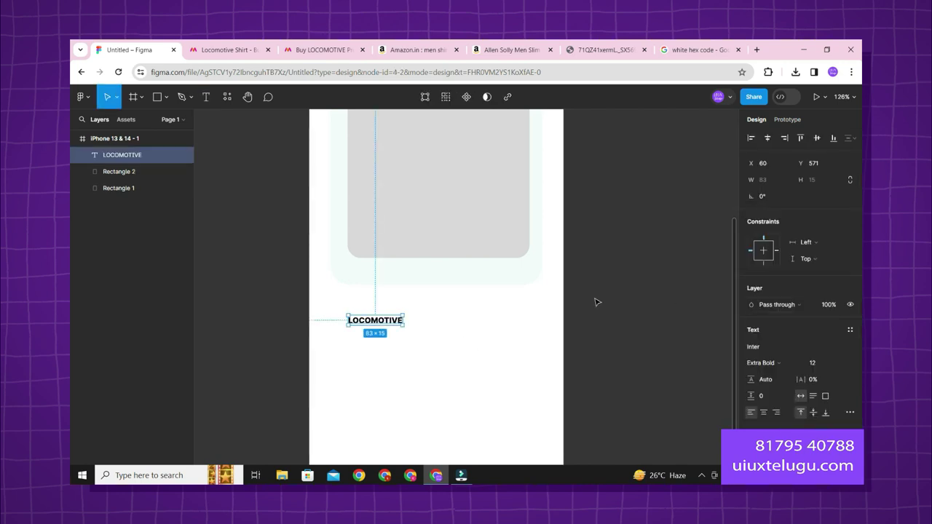
left_click(823, 362)
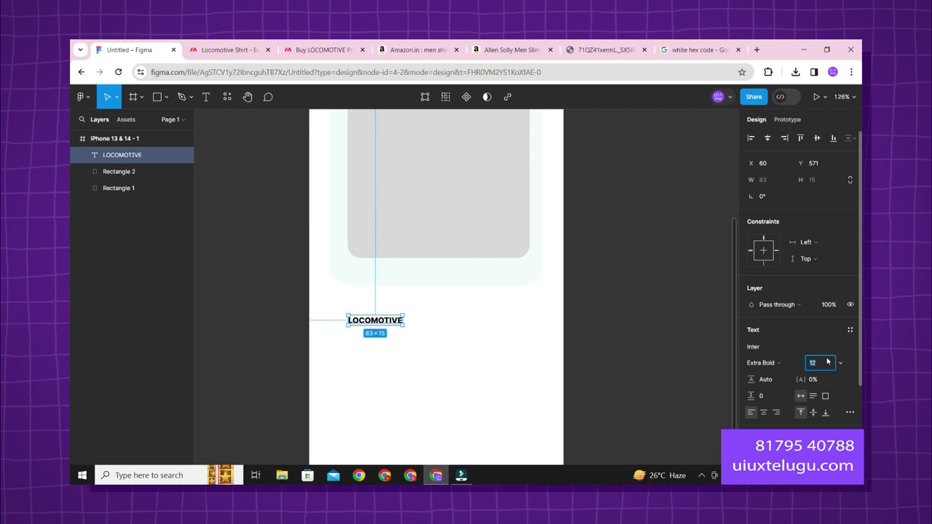
type("30")
key("Return")
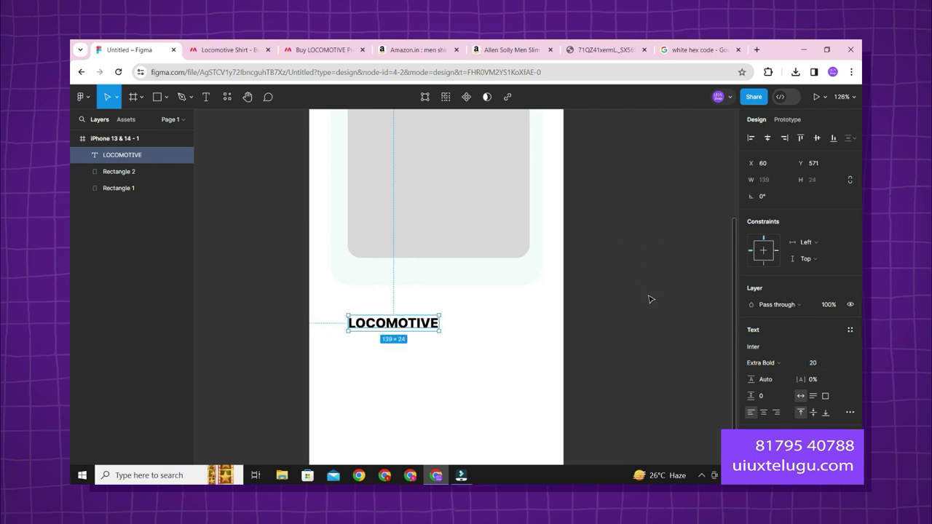
Step: Duplicate the title beneath itself at the pale card's left edge and replace the copy with Myntra's "Premium Men Luxe Wrinkle Textured Evening Party Shirt"
left_click(439, 317)
mouse_move(400, 330)
left_mouse_down()
mouse_move(375, 331)
mouse_move(385, 320)
mouse_move(403, 334)
left_mouse_up()
left_click(445, 50)
left_click(498, 48)
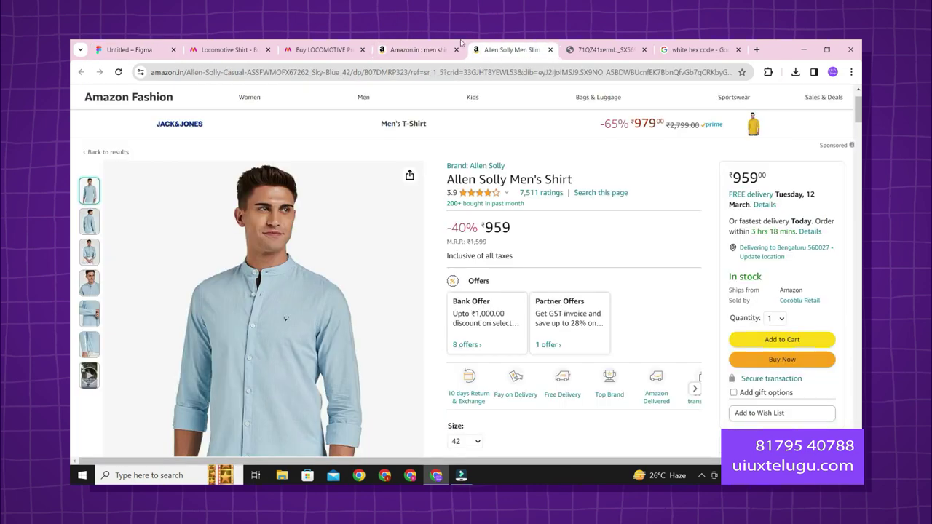
left_click(262, 48)
left_click(324, 49)
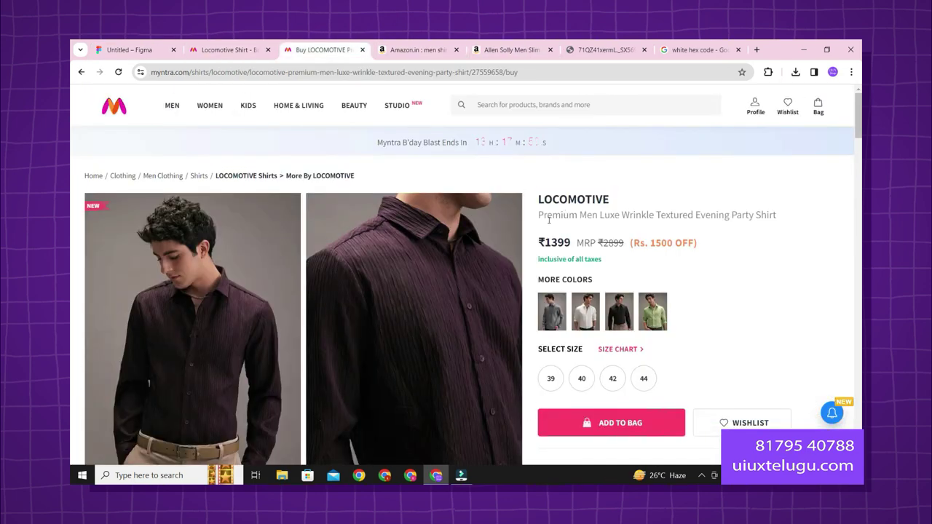
left_click_drag(539, 213, 777, 217)
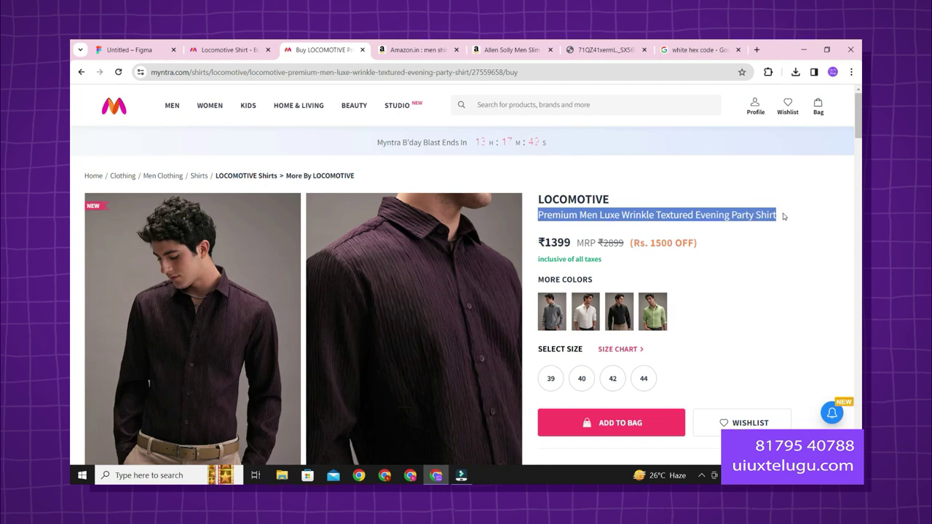
left_click(129, 50)
double_click(394, 335)
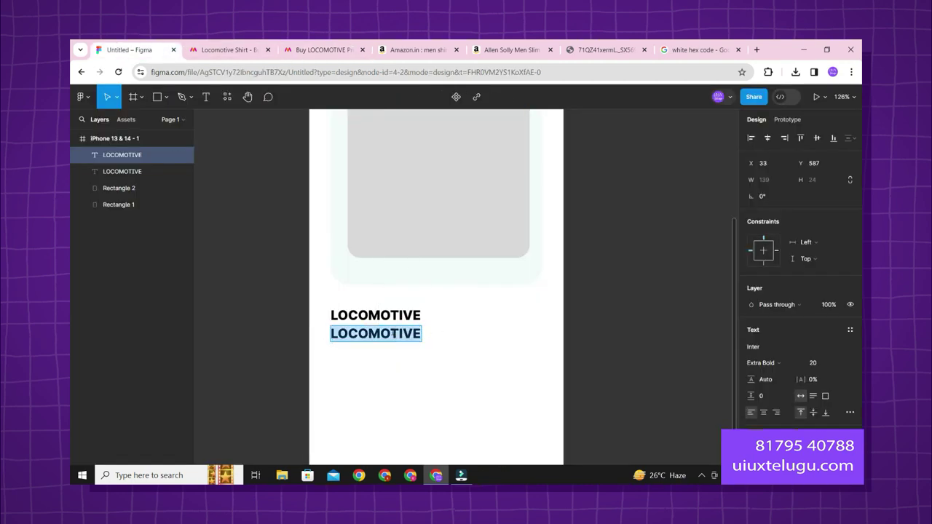
key("ctrl+v")
Step: Reduce the whole shirt description to font size 10
key("ctrl+a")
left_click(819, 363)
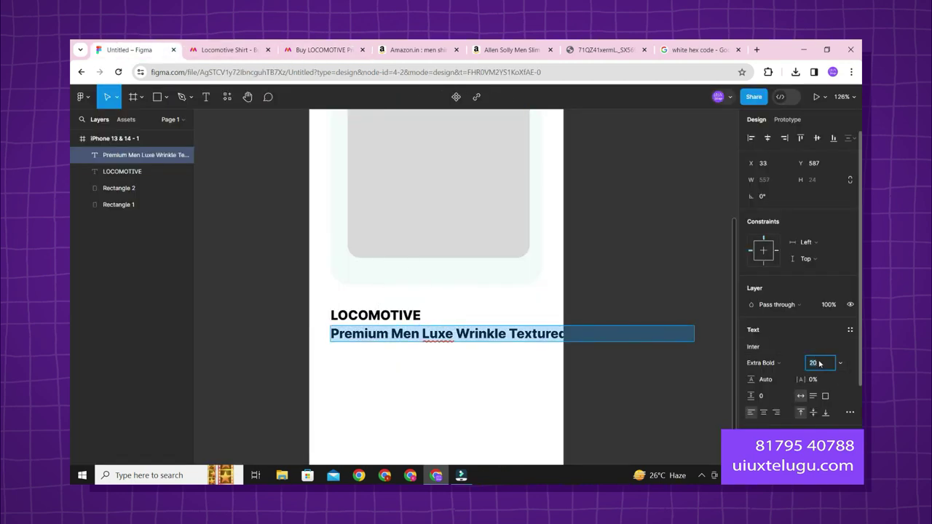
type("10")
key("Return")
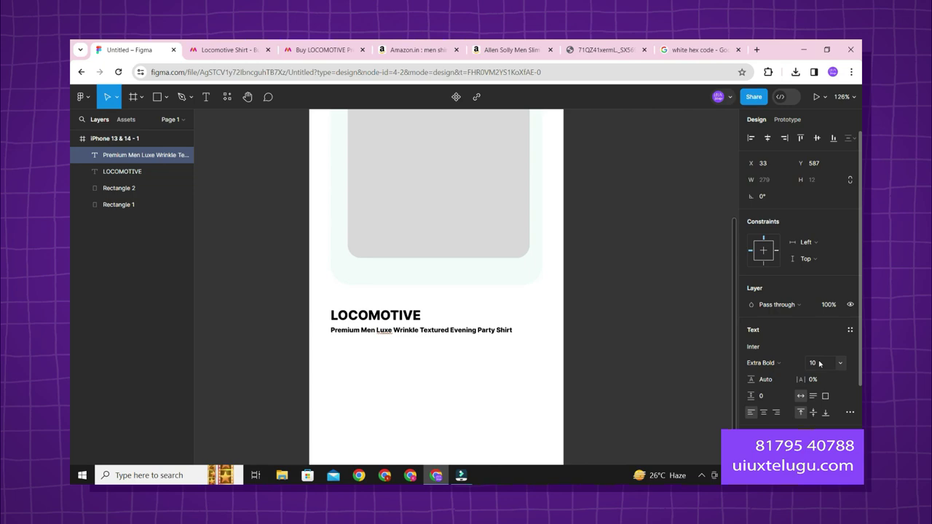
Step: Compare with the description colour on the Myntra page and give the Figma description a mid-grey text fill
left_click(223, 45)
left_click(281, 45)
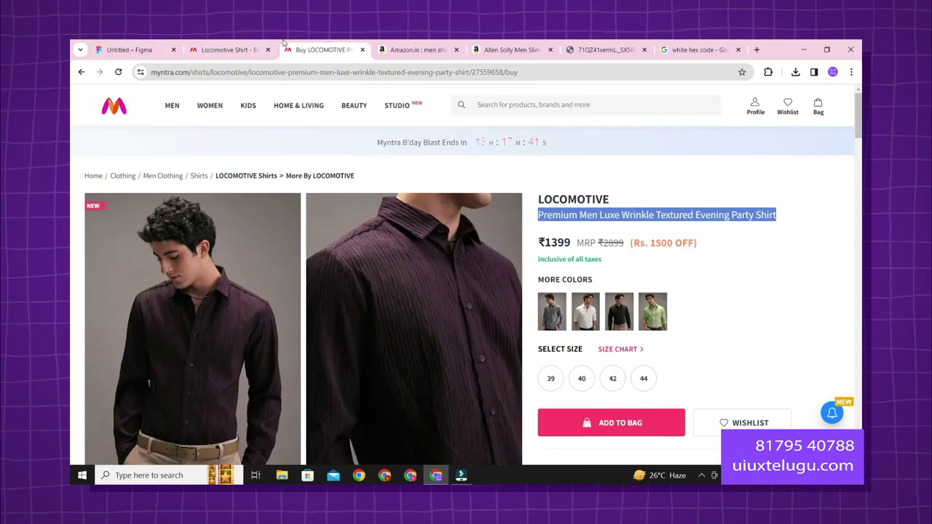
left_click(104, 45)
left_click(753, 453)
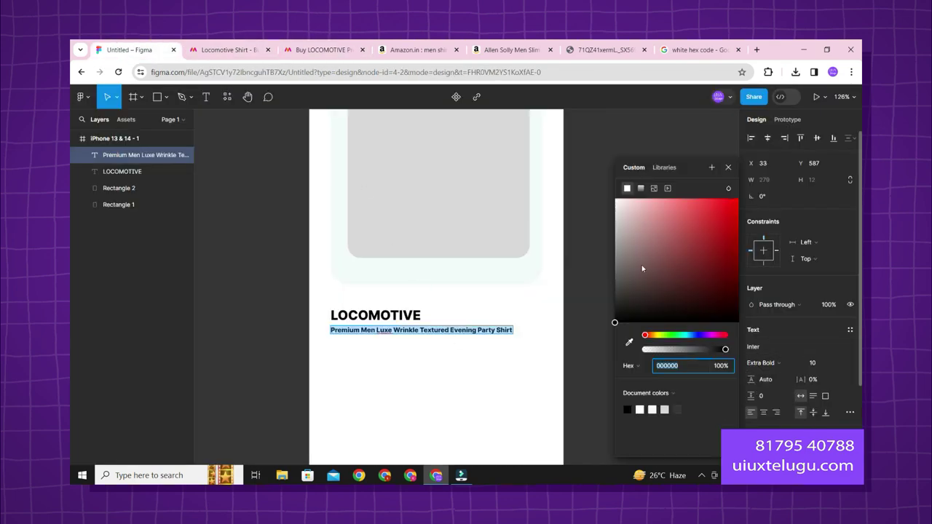
left_click_drag(642, 268, 615, 253)
left_click(728, 167)
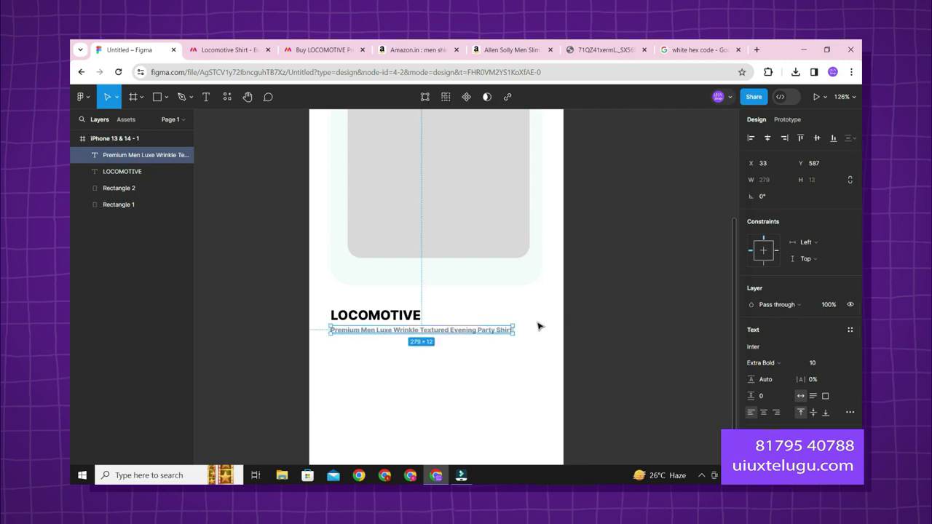
Step: Narrow the shirt description's text box to a width of 178 so it wraps onto two lines, and set its weight to Medium
left_click_drag(516, 329, 448, 328)
left_click(585, 339)
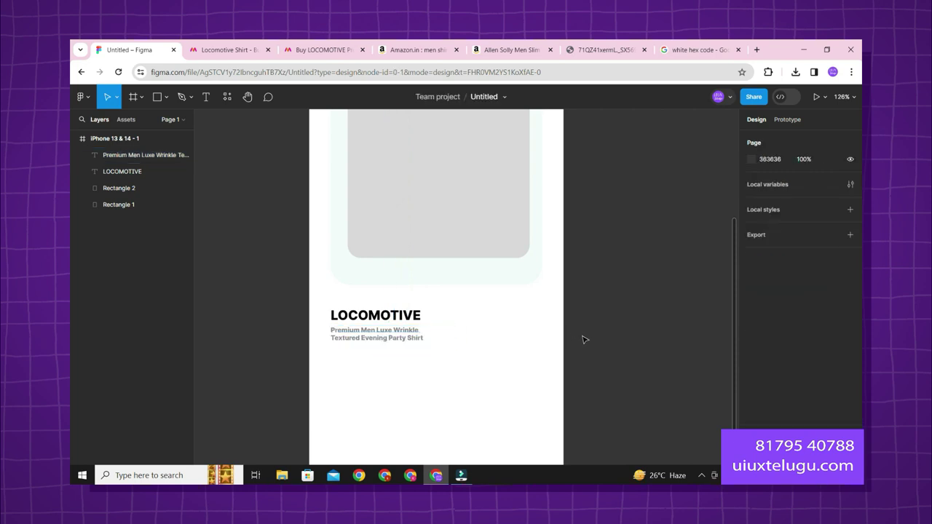
scroll(587, 291, "up", 1)
scroll(381, 284, "up", 5)
left_click(385, 266)
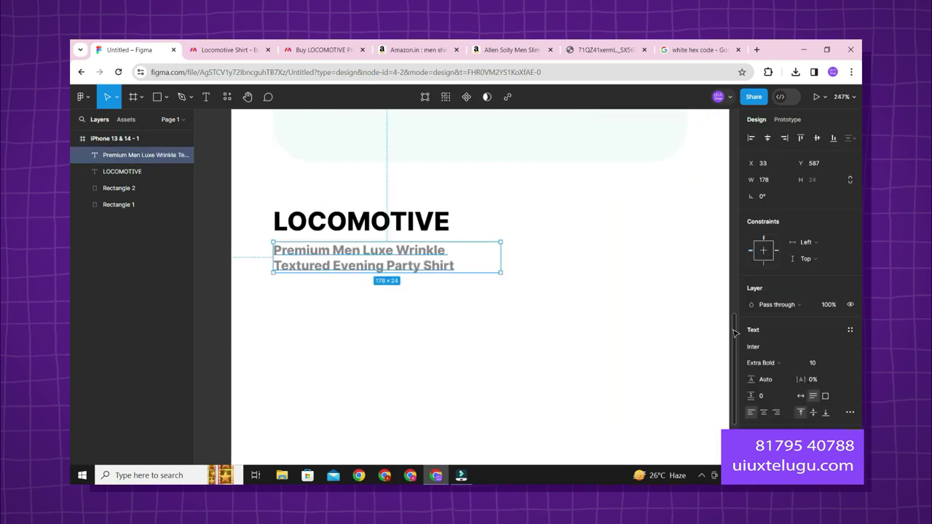
left_click(750, 357)
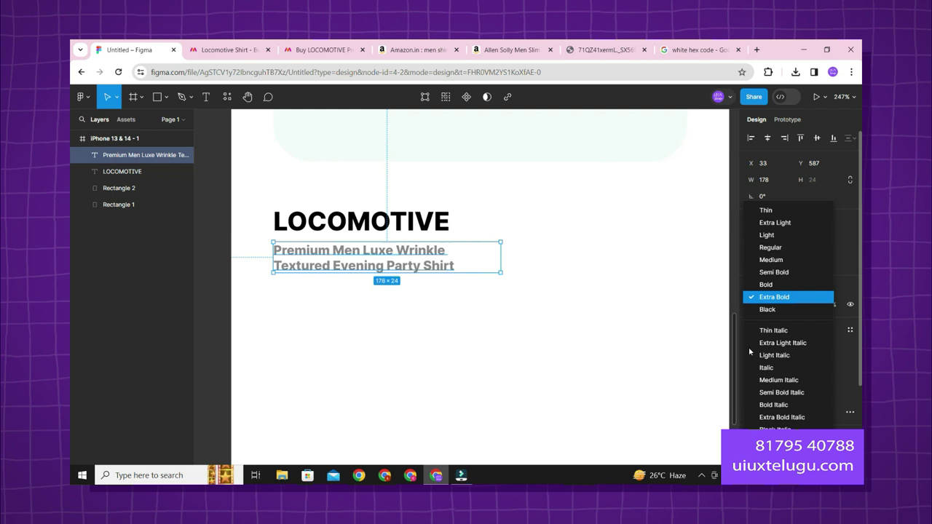
left_click(770, 260)
left_click(569, 283)
scroll(569, 283, "down", 4)
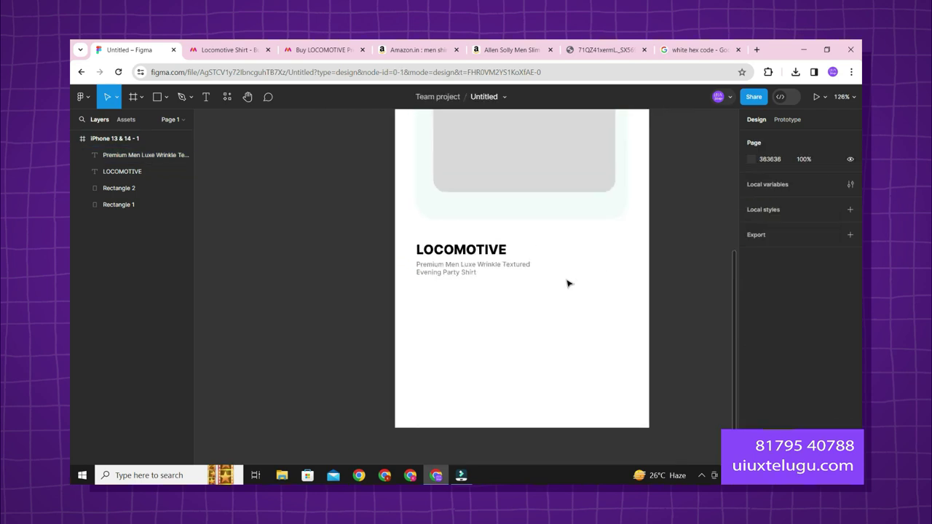
Step: Move the shirt description down to Y 597 to widen the gap below the LOCOMOTIVE title
scroll(563, 279, "up", 2)
left_click(478, 274)
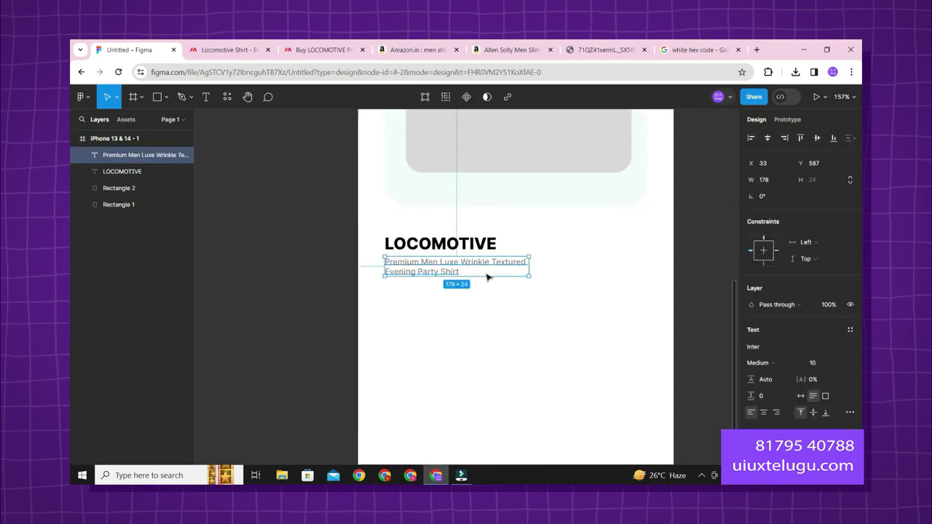
key("shift+Down")
key("Return")
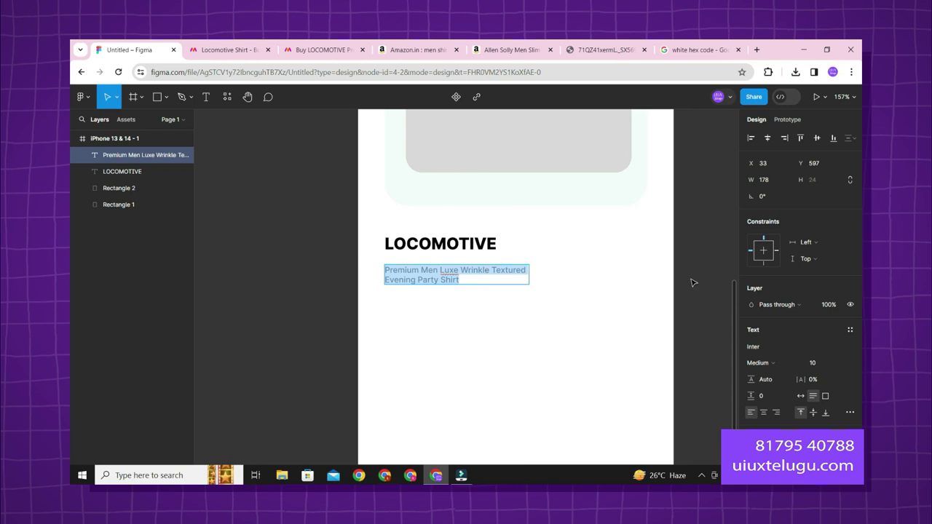
key("Escape")
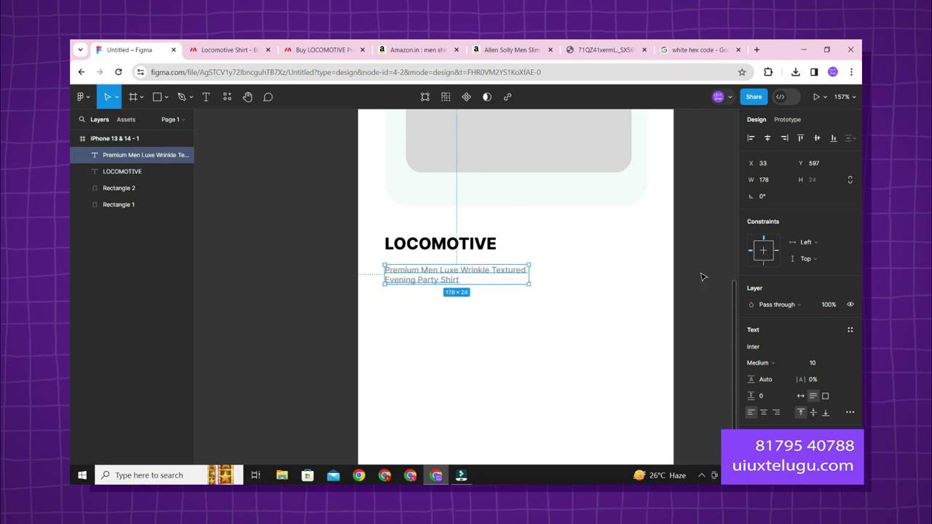
Step: Select the price line on the Myntra page, and duplicate the Figma shirt description below the original at Y 641
left_click(250, 45)
left_click(320, 50)
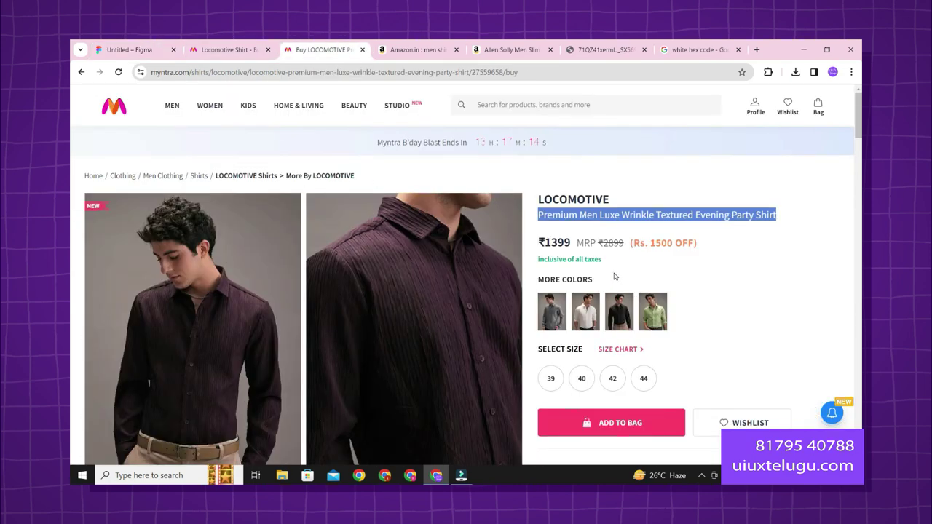
left_click_drag(538, 243, 625, 243)
left_click(135, 50)
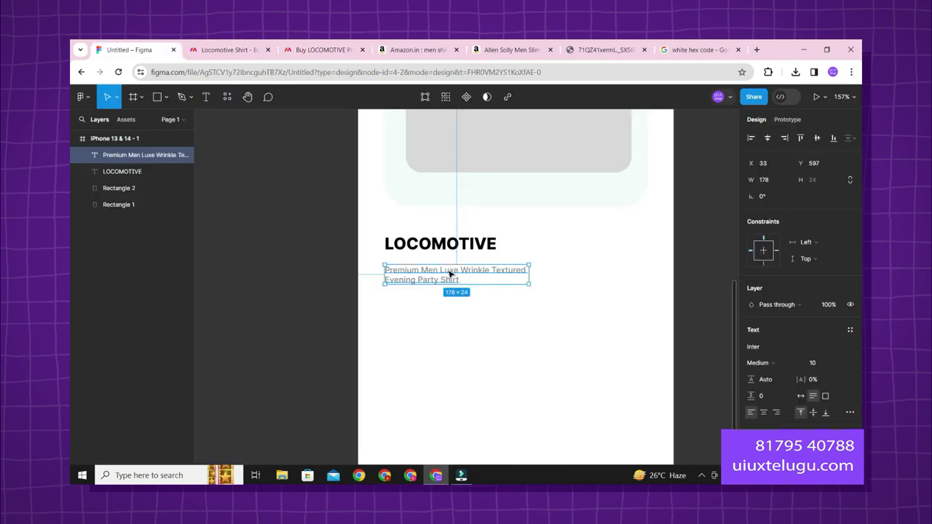
key("ctrl+d")
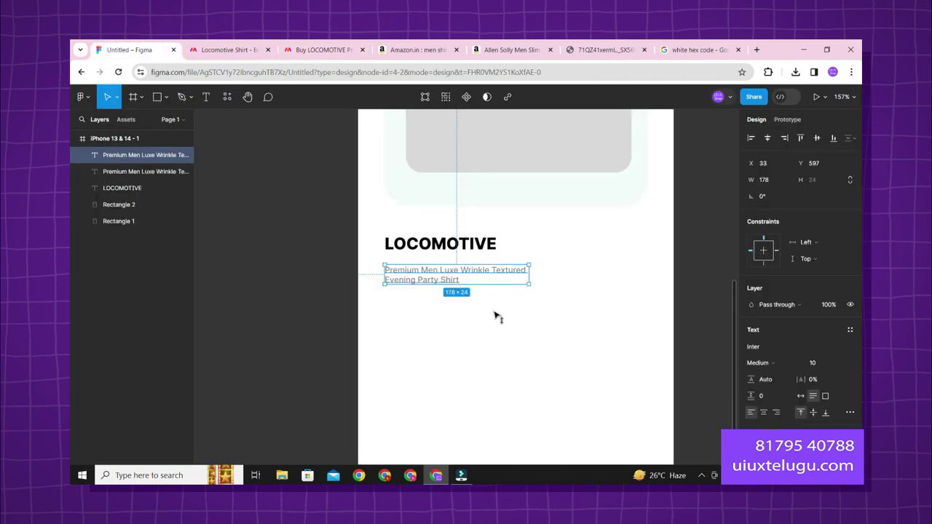
left_click_drag(496, 281, 495, 317)
Step: Replace the duplicated description with the price details copied from the Myntra product page and widen its text box to 233
left_click(210, 45)
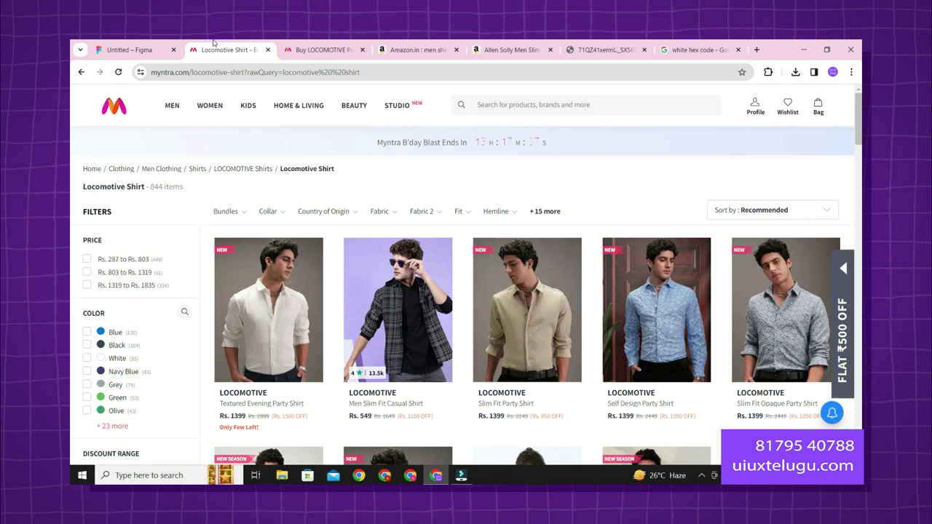
left_click(328, 45)
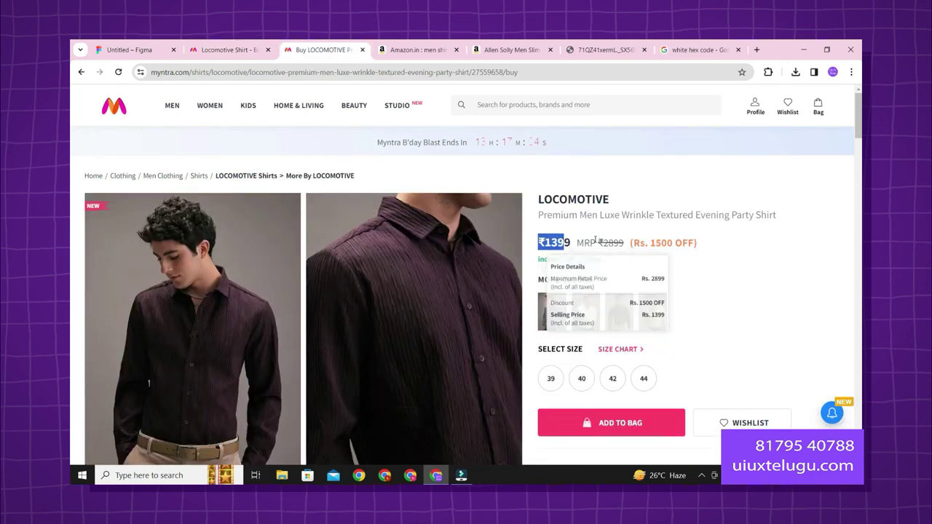
left_click(125, 49)
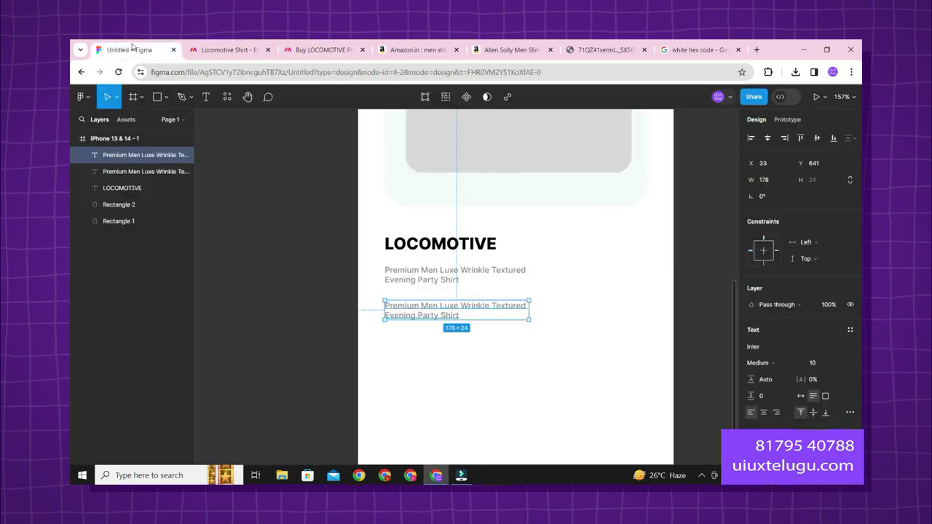
double_click(423, 316)
type("₹1399 Price Details Maximum Retail PriceRs. 2899 (Incl. of all taxes) DiscountRs. 1500 OFF Selling PriceRs. 1399 (Incl. of all taxes) MRP ₹2899")
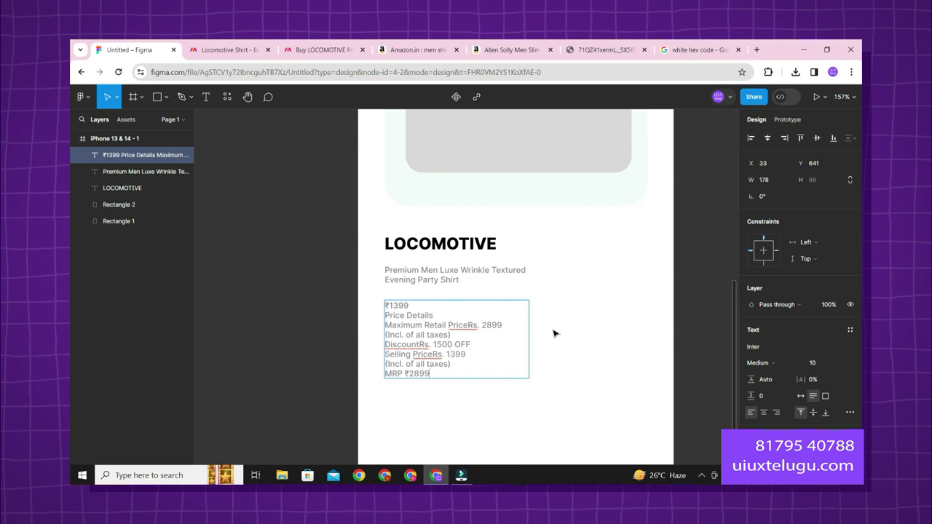
key("Escape")
left_click_drag(531, 326, 574, 325)
Step: Move the Myntra product page's tab next to the Figma tab and reselect its price line, ₹1399 MRP ₹2899
left_click(231, 50)
left_click_drag(321, 49, 233, 50)
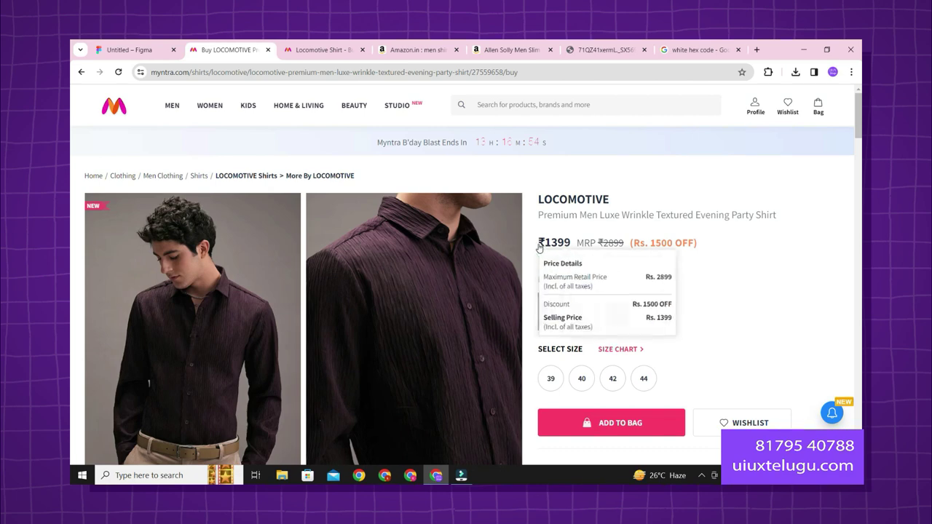
left_click_drag(531, 242, 625, 242)
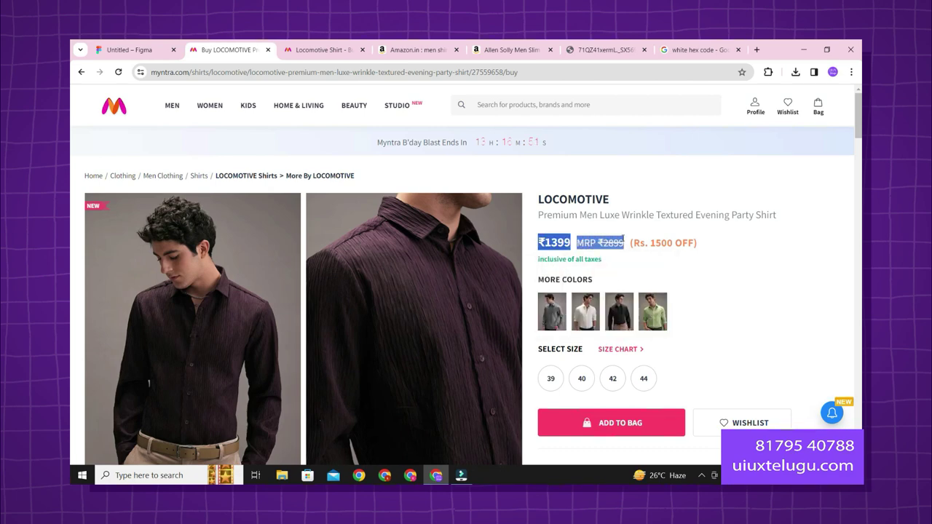
Step: Switch back to Figma and trim the pasted price details so the text reads only ₹1399
left_click(157, 48)
key("ctrl+v")
double_click(441, 373)
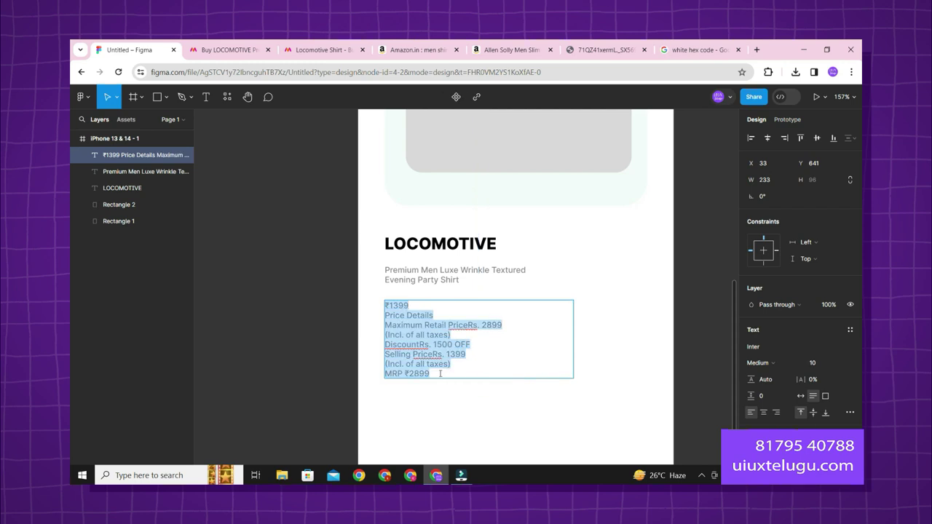
left_click(440, 373)
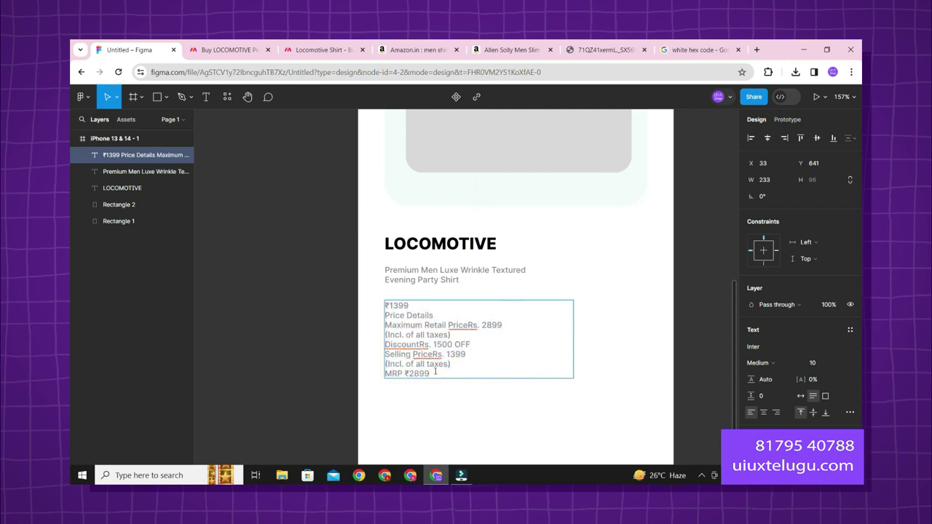
left_click_drag(435, 372, 380, 316)
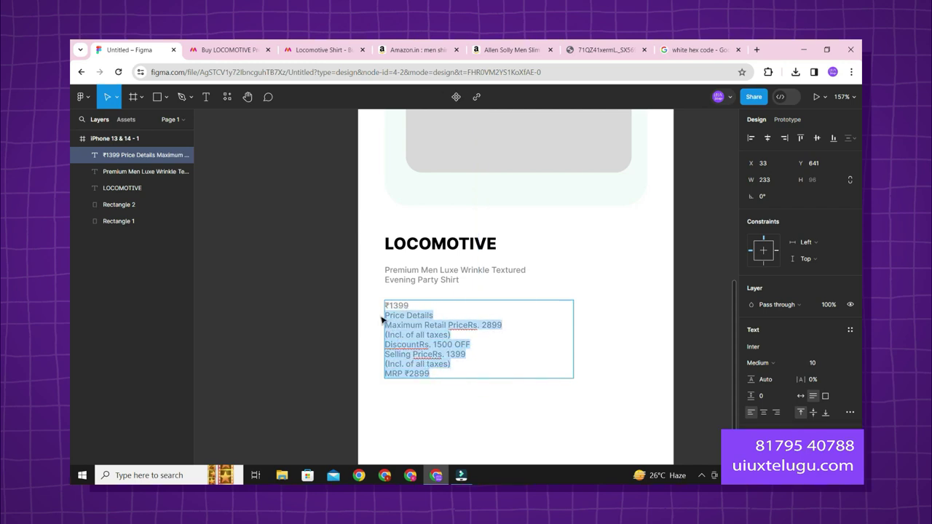
key("BackSpace")
key("Escape")
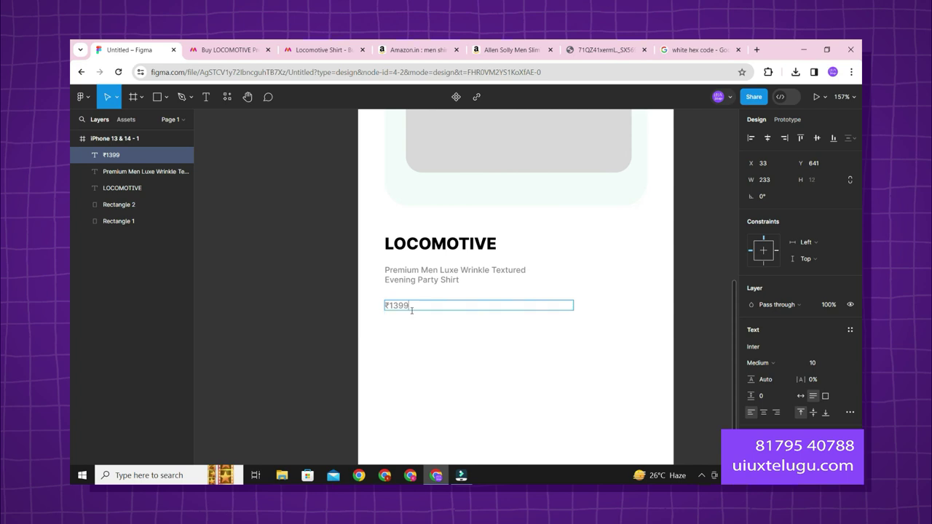
Step: Check the LOCOMOTIVE title's text style, and set the ₹1399 price to font size 20 and Bold weight
double_click(432, 243)
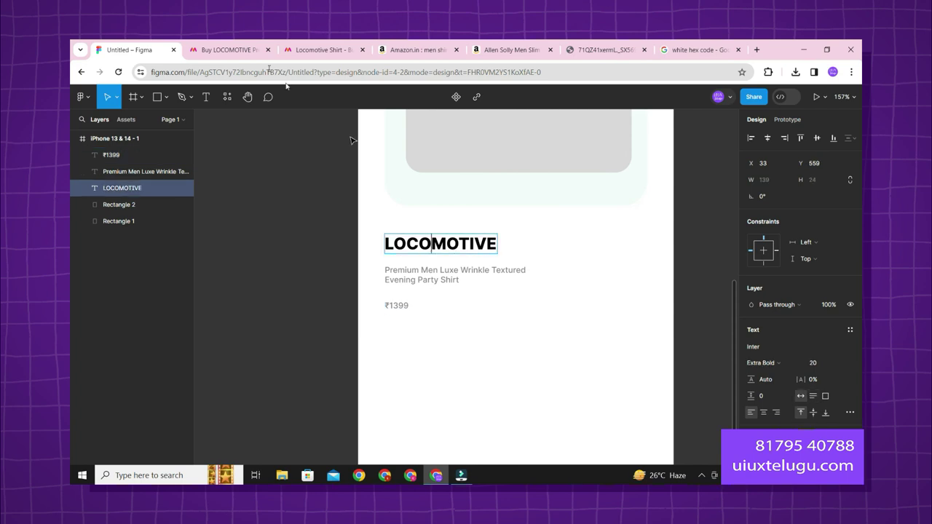
left_click(230, 48)
left_click(95, 45)
double_click(402, 304)
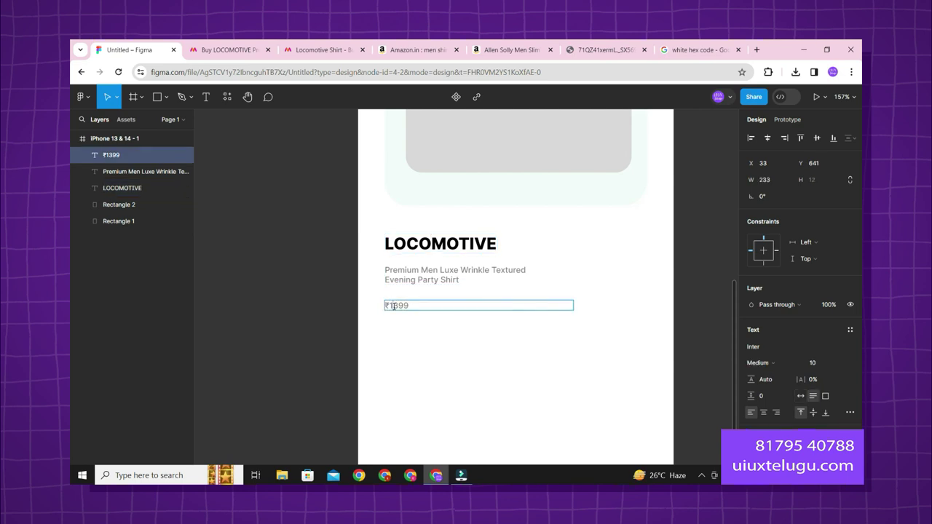
left_click(820, 363)
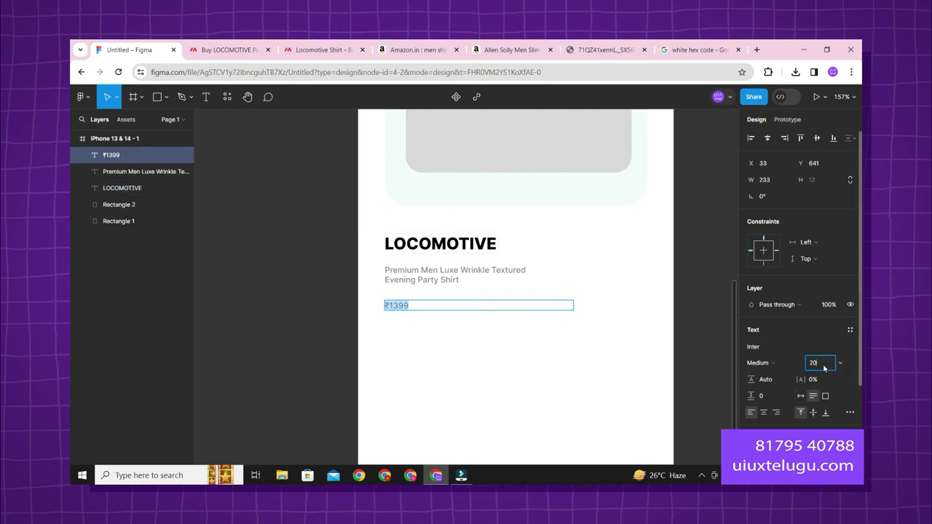
key("Return")
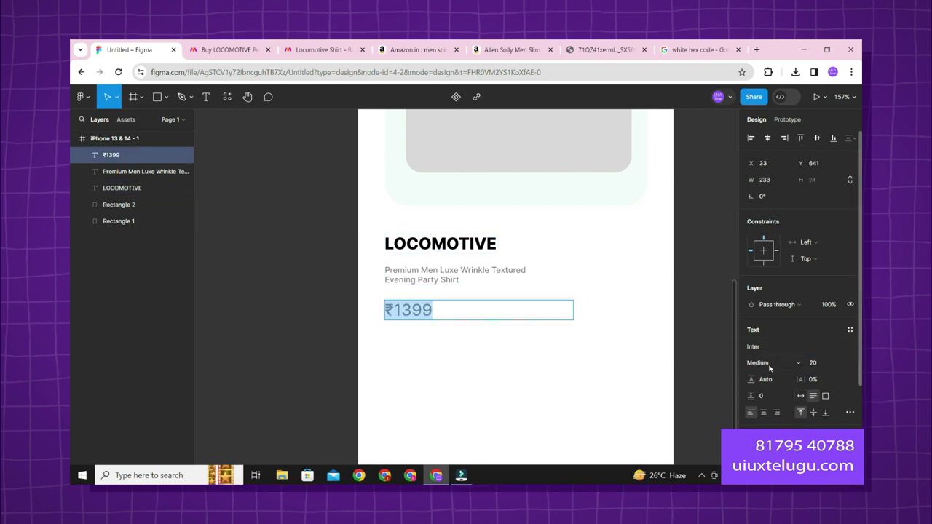
left_click(770, 368)
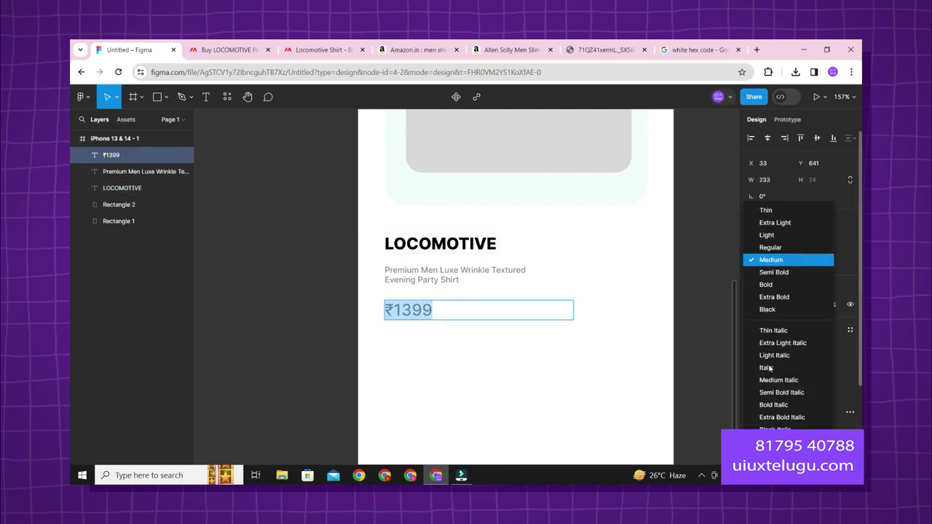
left_click(780, 292)
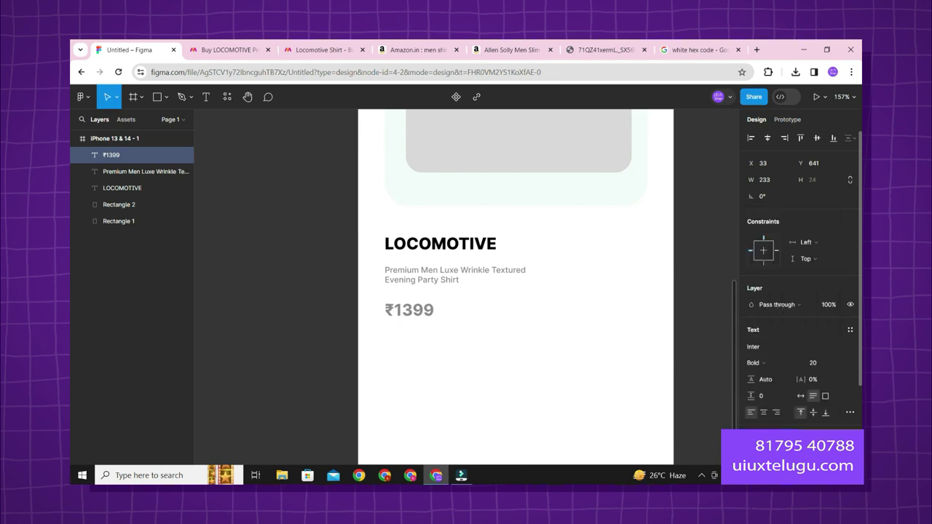
Step: Change the ₹1399 price text's fill colour to near-black 141414
left_click(754, 444)
left_click_drag(616, 332, 603, 318)
left_click(728, 167)
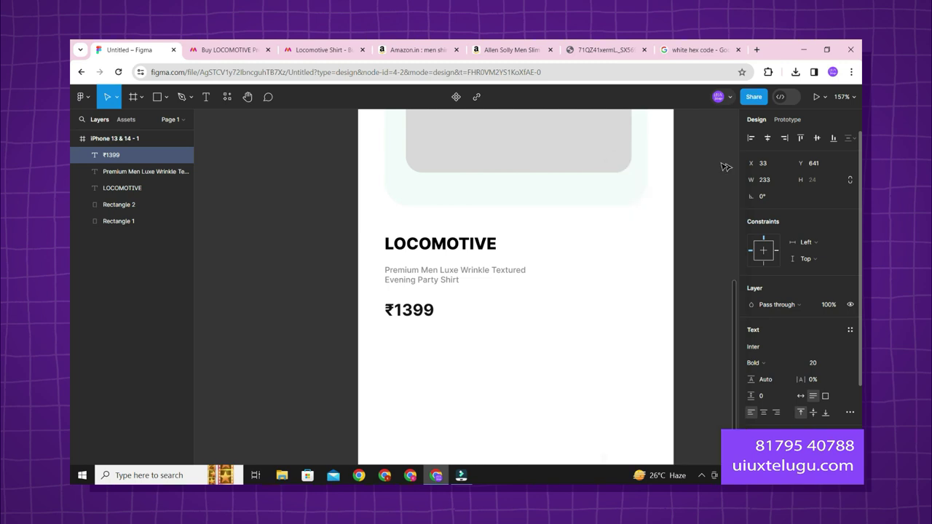
key("Return")
Step: From the Myntra product page, open Notepad, write MRP in a blank note and copy it
left_click(236, 45)
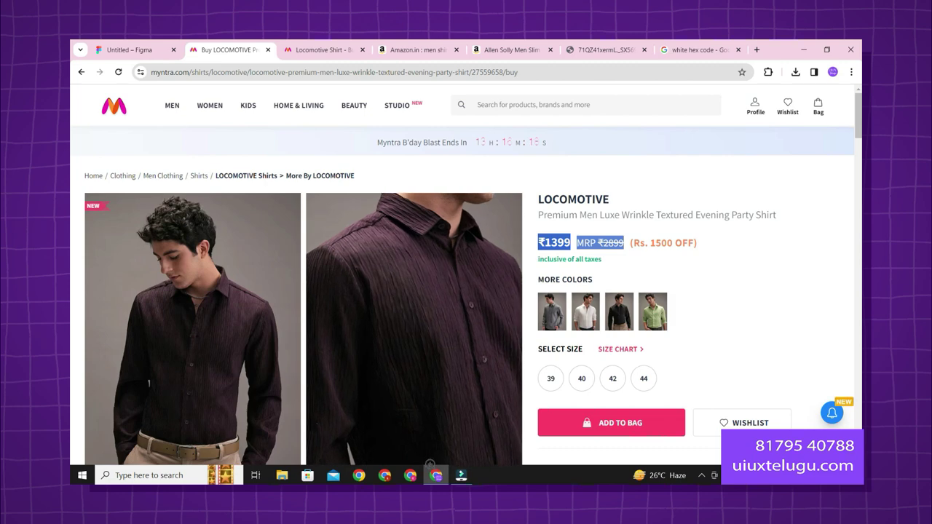
key("super+shift+s")
type("note")
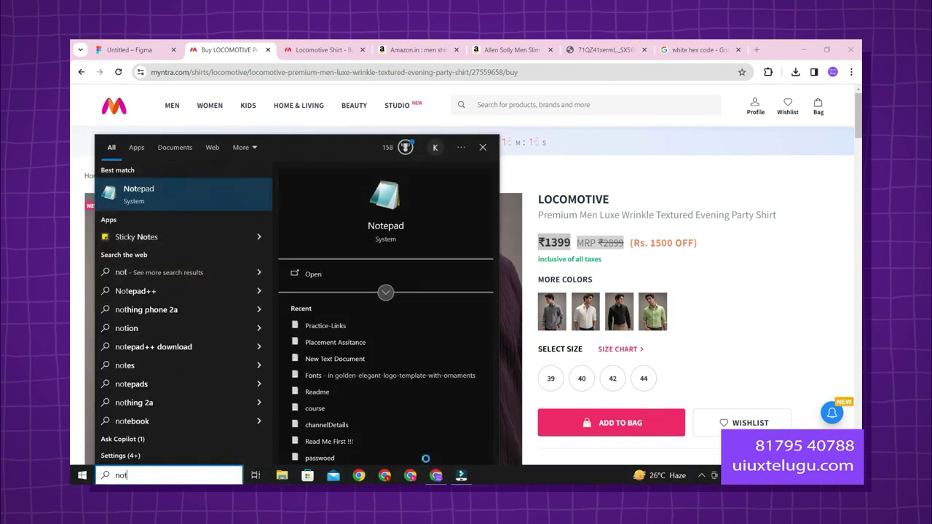
key("Return")
type("MO")
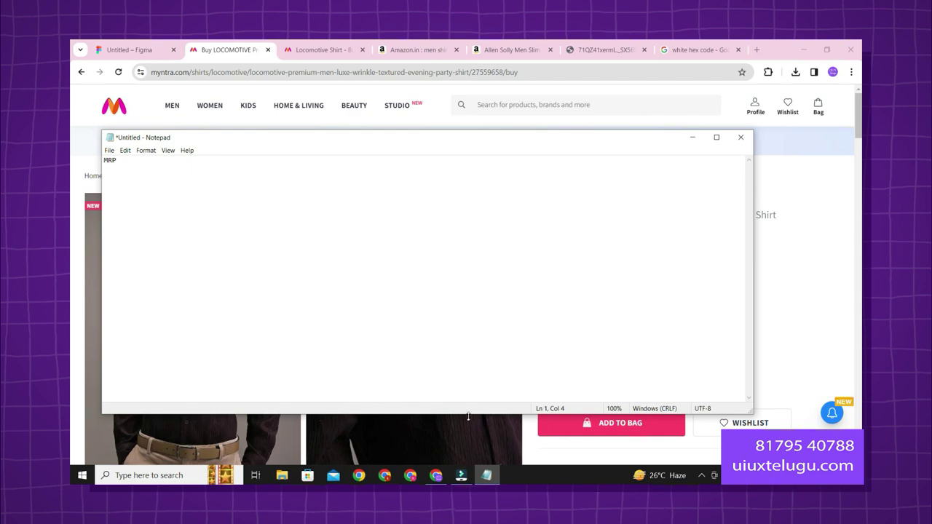
key("ctrl+a")
key("ctrl+c")
Step: Switch back to Figma, narrow the ₹1399 text box to about 61 wide, and duplicate it beside the original at X 122
left_click(435, 474)
key("Escape")
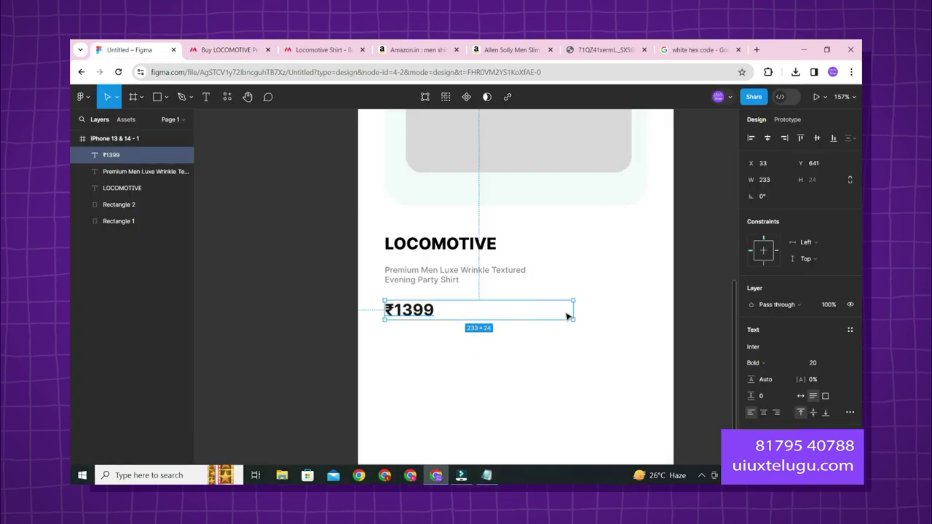
left_click_drag(566, 310, 479, 314)
key("ctrl+d")
Step: Change the duplicated price text to MRP ₹2899 and widen its text box to about 113 to fit one line
double_click(479, 314)
left_click(458, 309)
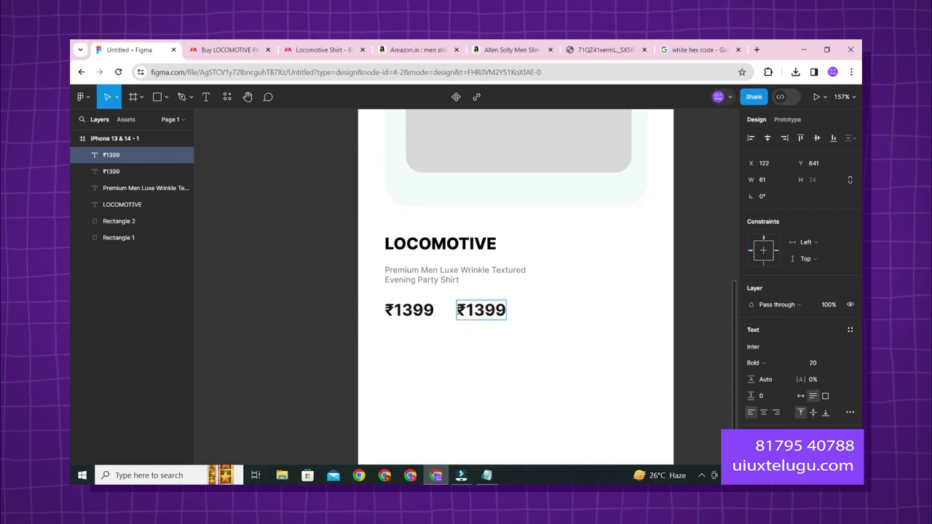
key("Caps_Lock")
type("MRP")
key("Return")
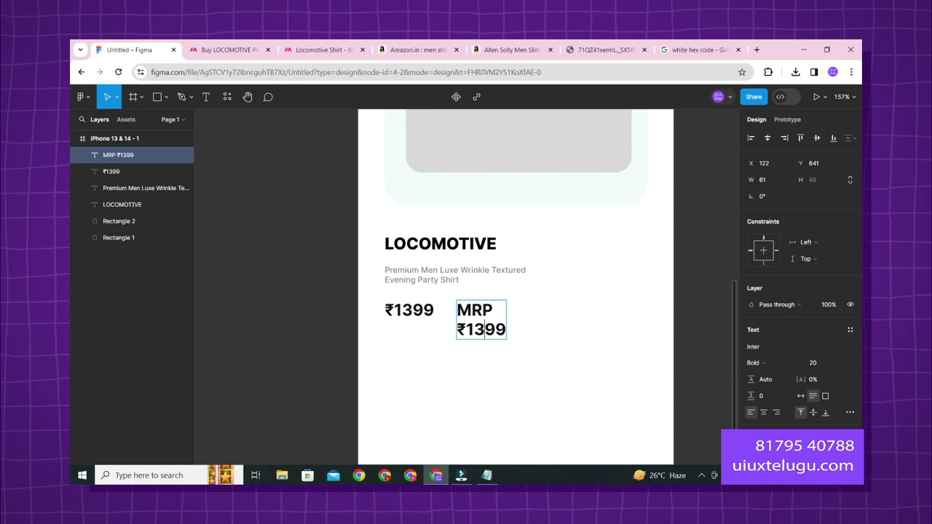
key("Delete")
key("Delete")
type("28")
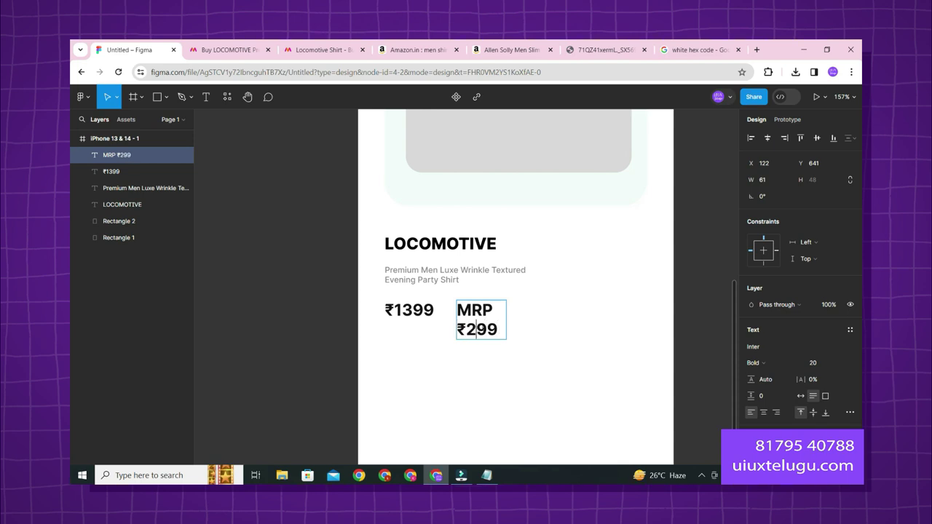
key("Escape")
left_click_drag(510, 322, 550, 306)
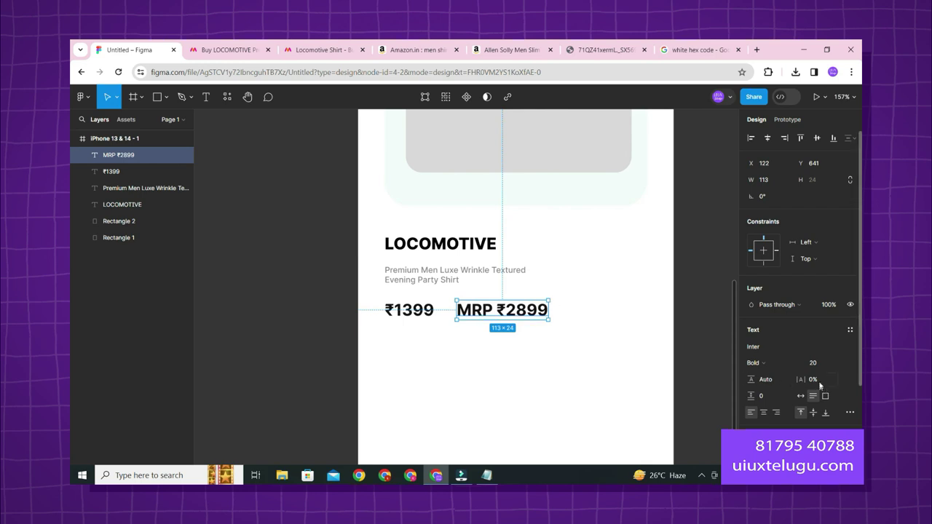
Step: Set the MRP ₹2899 text to font size 15 and recolour it to the grey document colour 898989
left_click(821, 368)
key("Return")
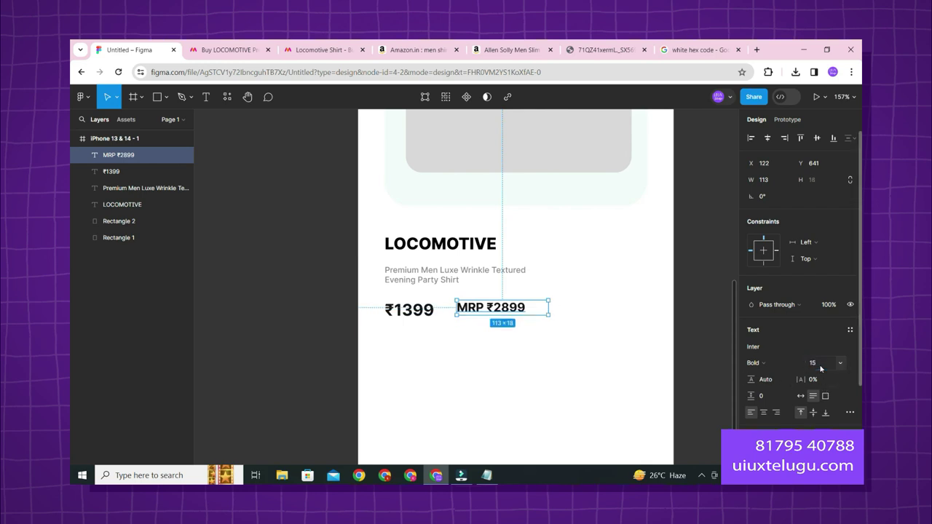
left_click(752, 447)
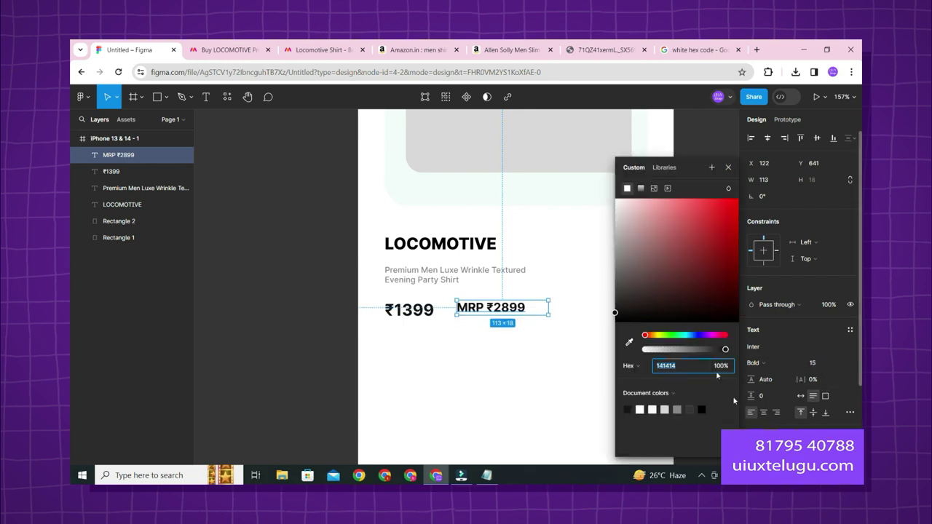
left_click(677, 409)
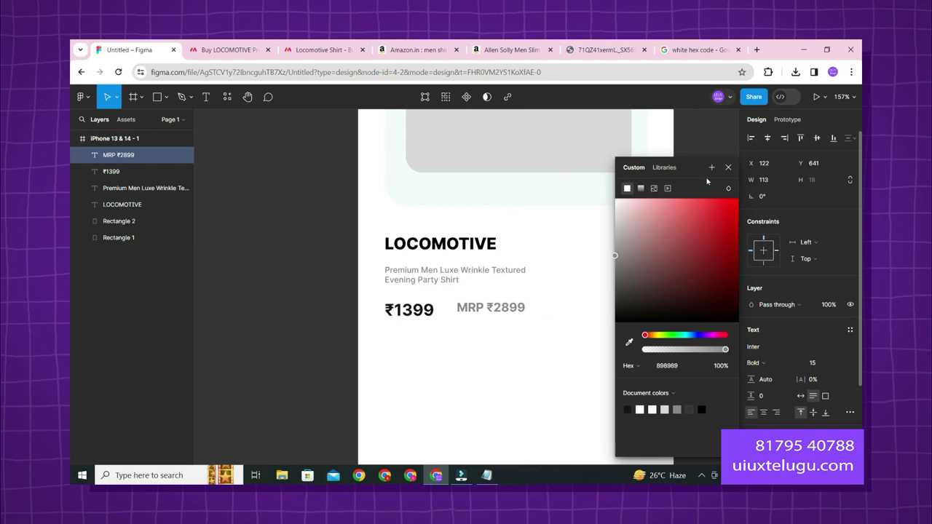
left_click(728, 166)
Step: Align the vertical centres of ₹1399 and MRP ₹2899, and move the MRP text closer to the price at X 106
left_click(419, 314, "shift")
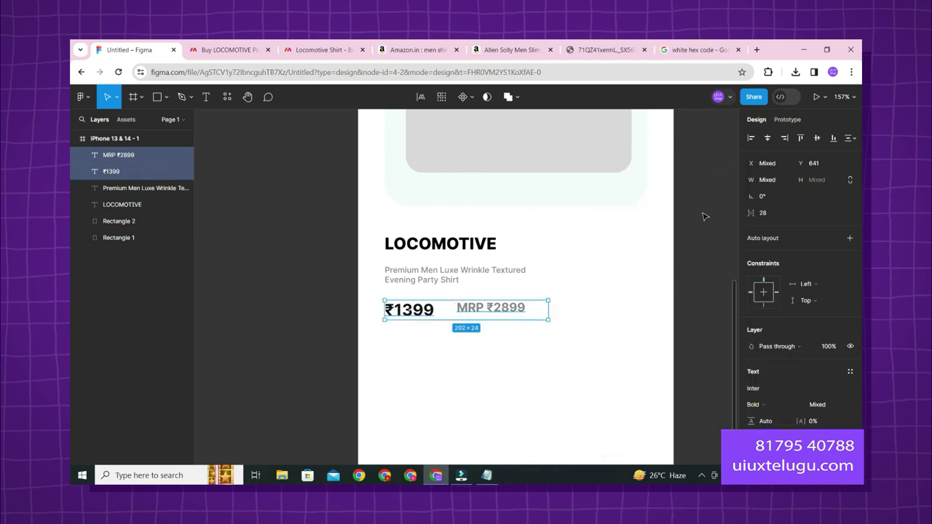
left_click(817, 138)
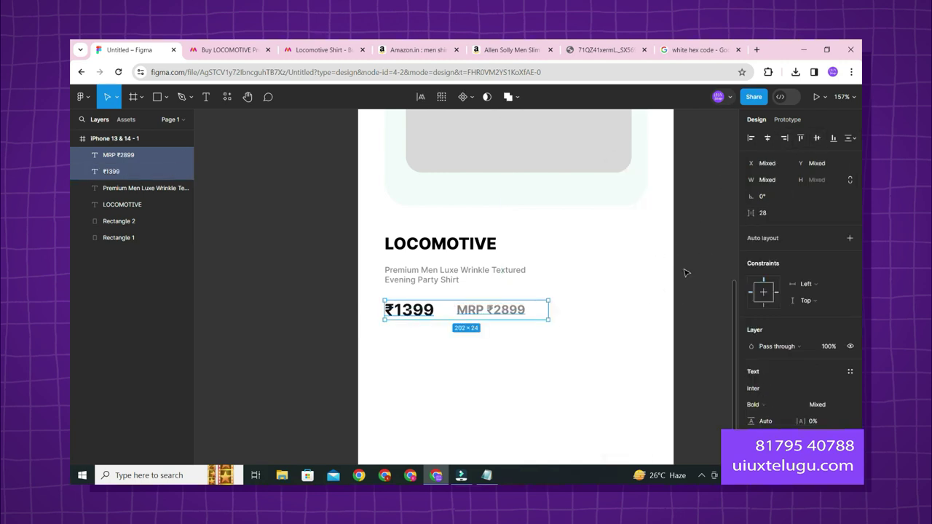
left_click(524, 325)
left_click(510, 313)
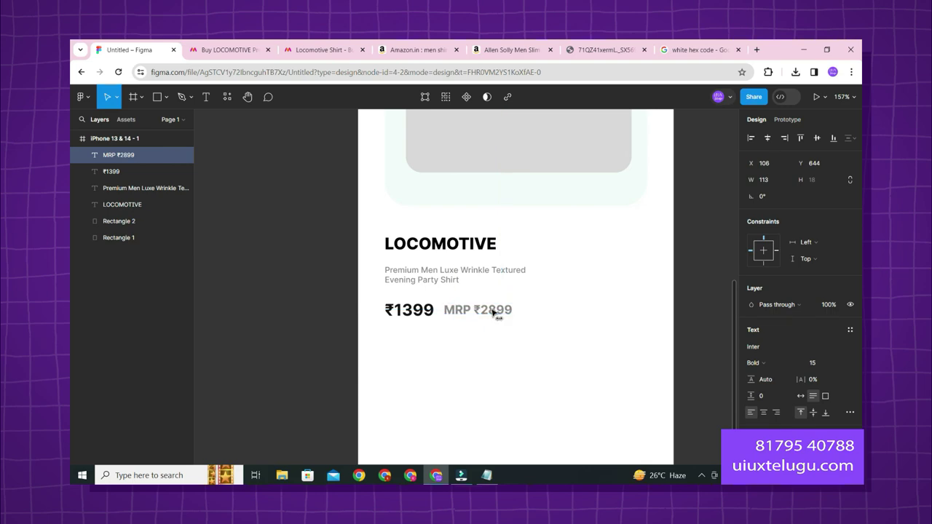
Step: Check the crossed-out price on the Myntra page and apply strikethrough to only ₹2899 in the Figma MRP text
key("ctrl+Tab")
left_click(616, 258)
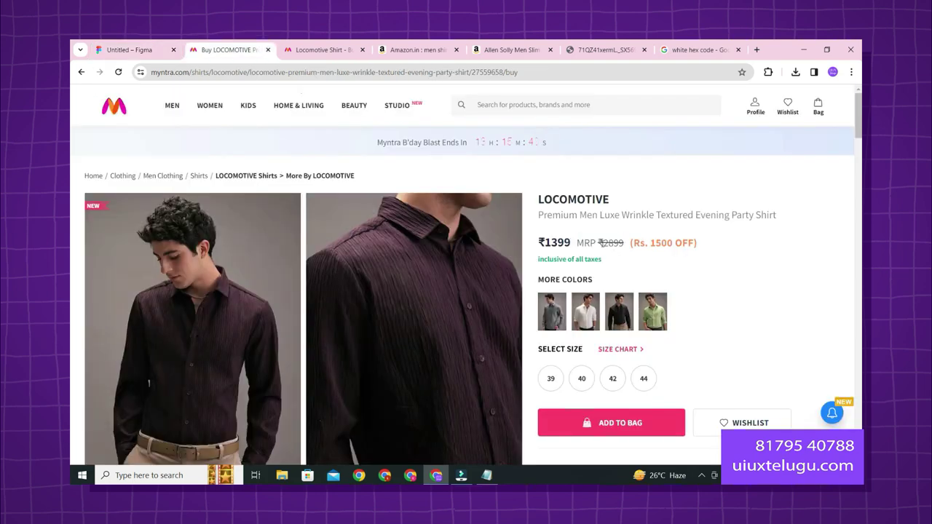
left_click_drag(603, 243, 630, 242)
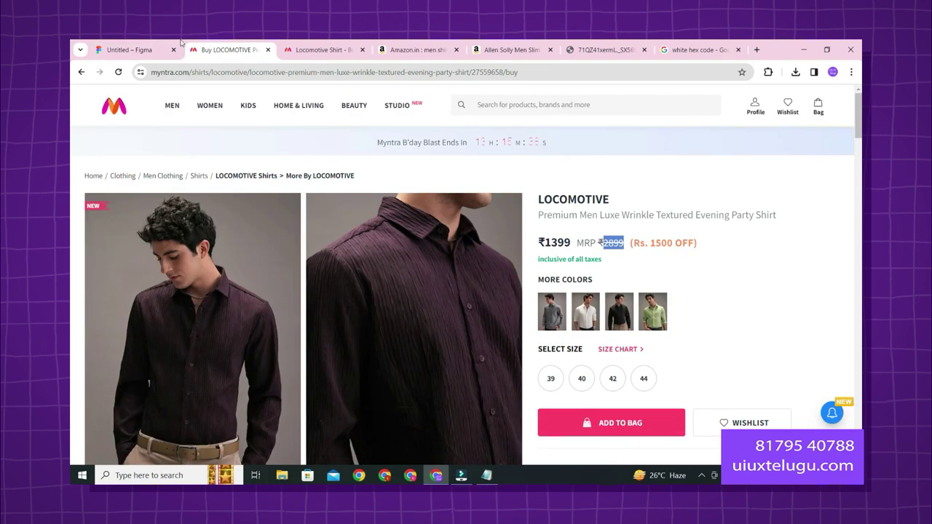
key("ctrl+shift+Tab")
double_click(480, 311)
left_click_drag(474, 310, 652, 328)
left_click(850, 414)
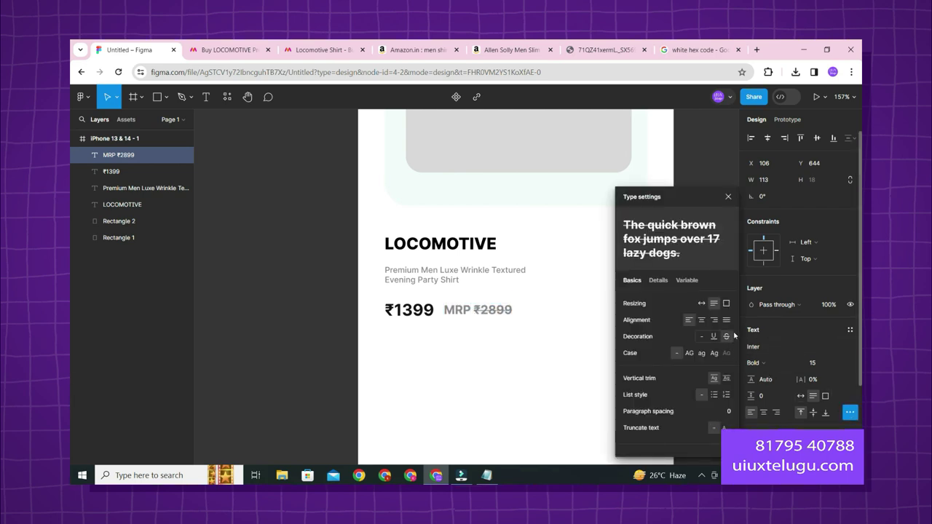
left_click(729, 196)
key("Escape")
scroll(696, 230, "down", 6)
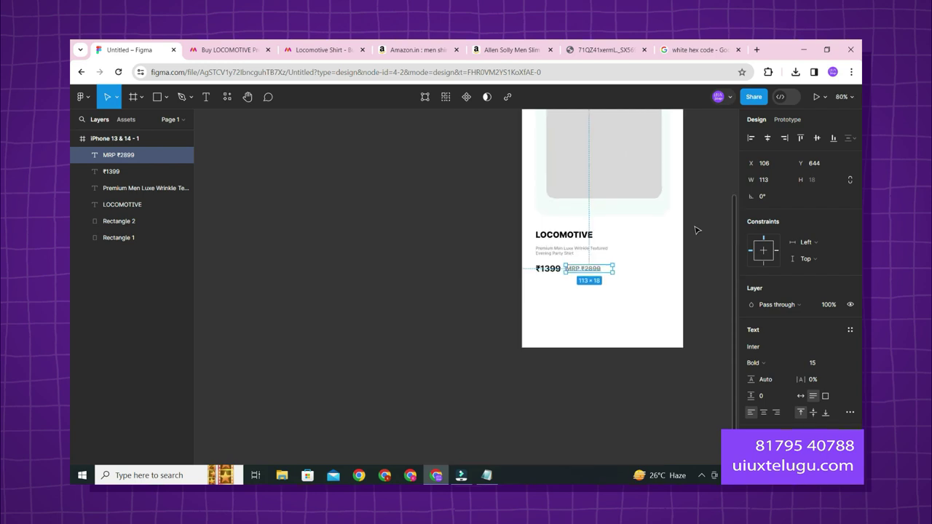
key("Escape")
scroll(696, 231, "up", 4)
scroll(647, 240, "up", 3)
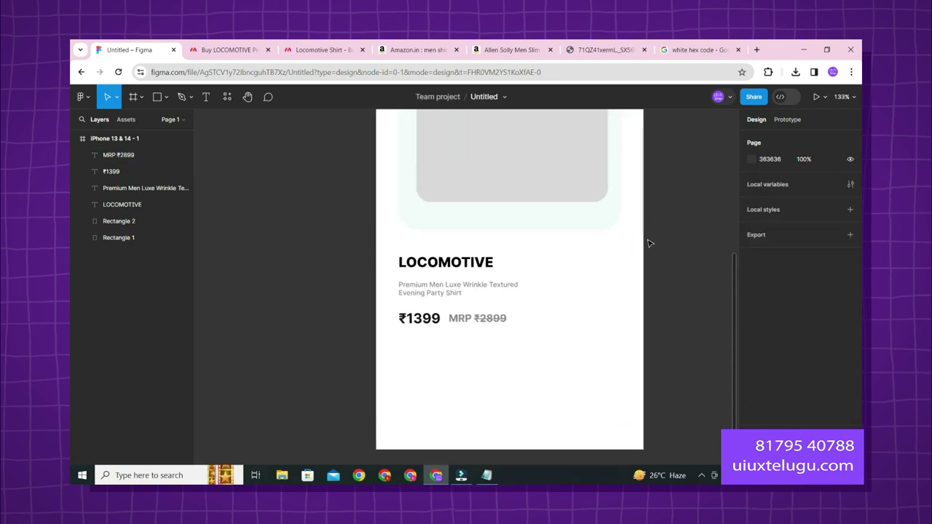
Step: Select the MORE COLORS heading on the Myntra page, and duplicate the Figma shirt description below the prices at Y 703
left_click(232, 49)
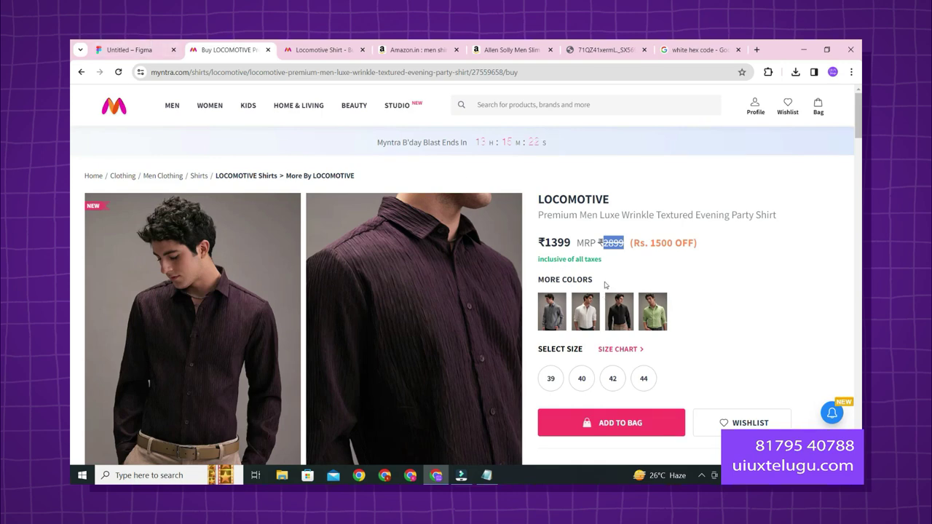
left_click_drag(605, 284, 536, 283)
left_click(116, 47)
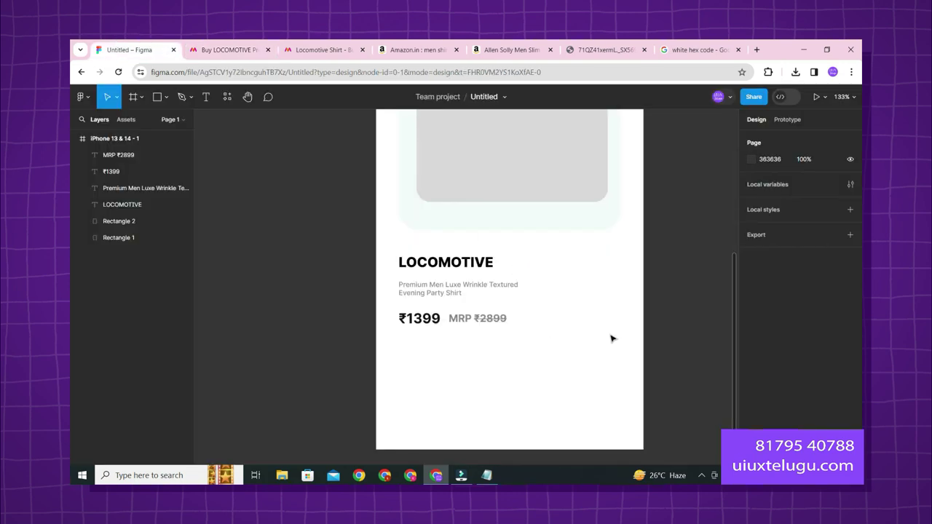
scroll(461, 297, "up", 3)
left_click(422, 248)
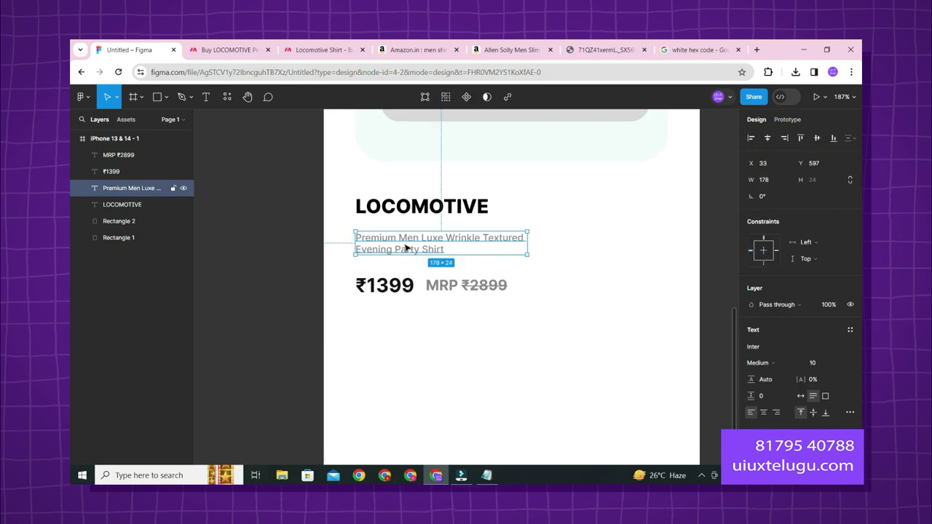
key("ctrl+d")
left_click_drag(417, 246, 417, 342)
Step: Replace the duplicated description text below the prices with More colors
double_click(417, 342)
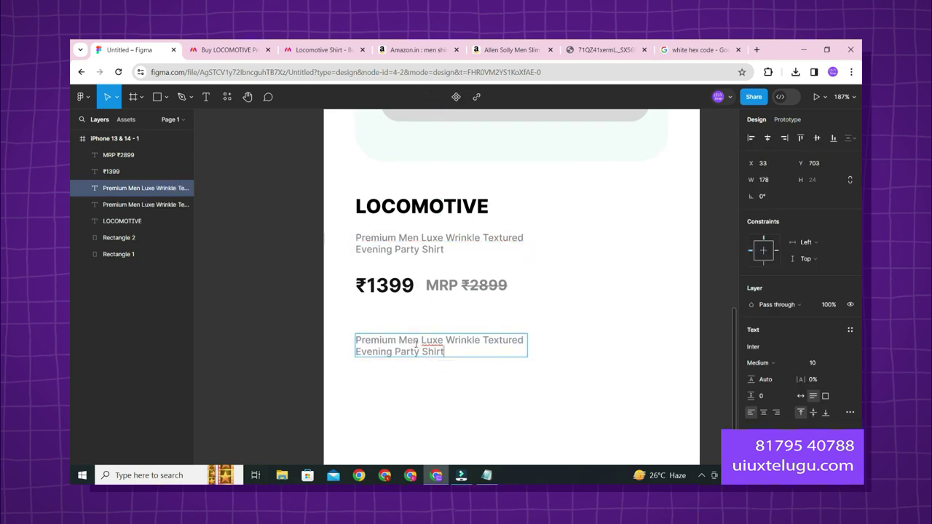
key("ctrl+a")
type("mORE")
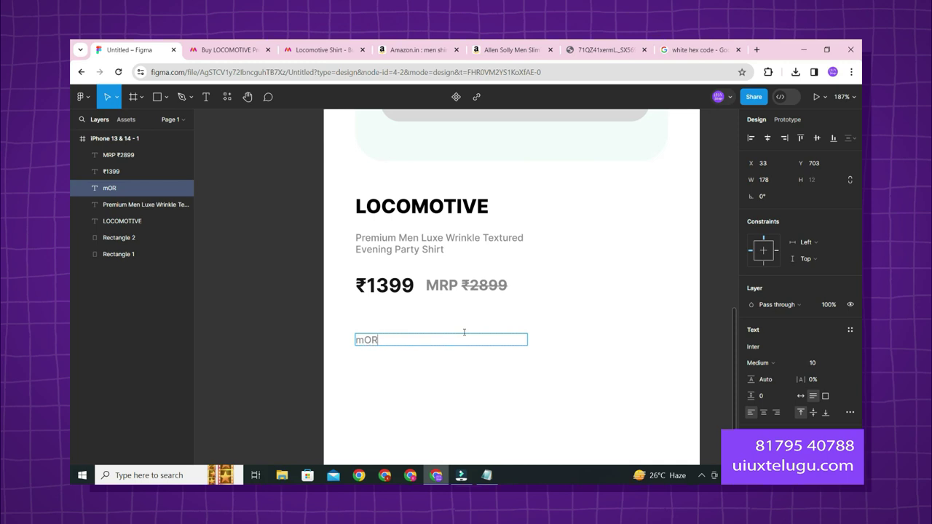
key("BackSpace")
key("BackSpace")
key("BackSpace")
type("More ")
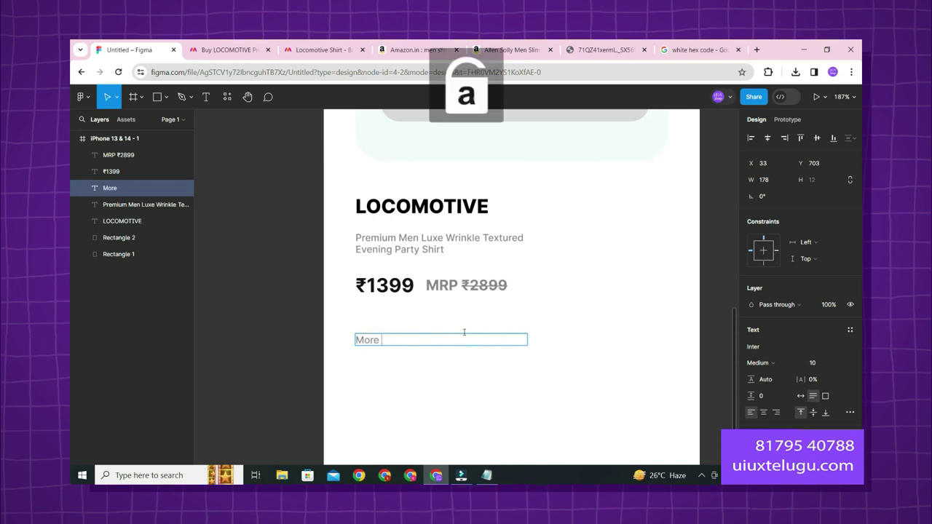
type("CO")
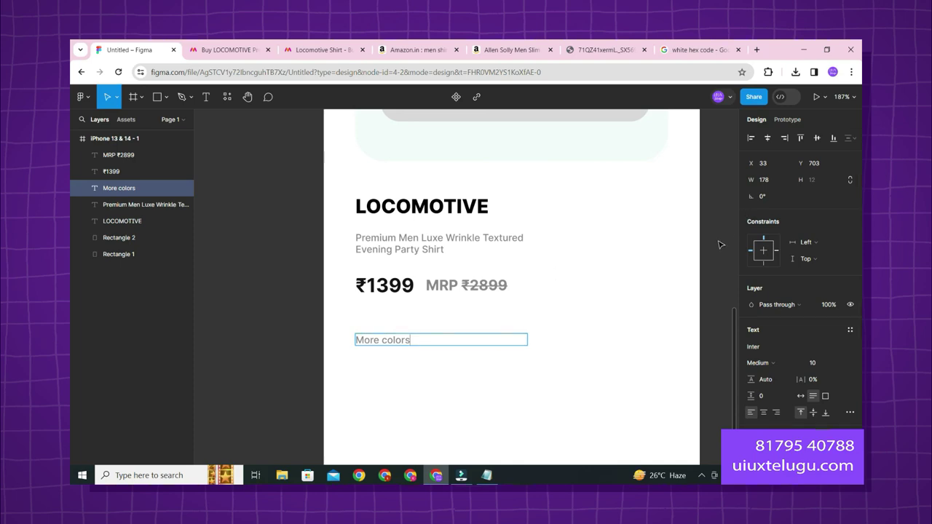
key("Escape")
Step: Check the MORE COLORS heading on the Myntra page and set the Figma More colors text to uppercase case
key("ctrl+Tab")
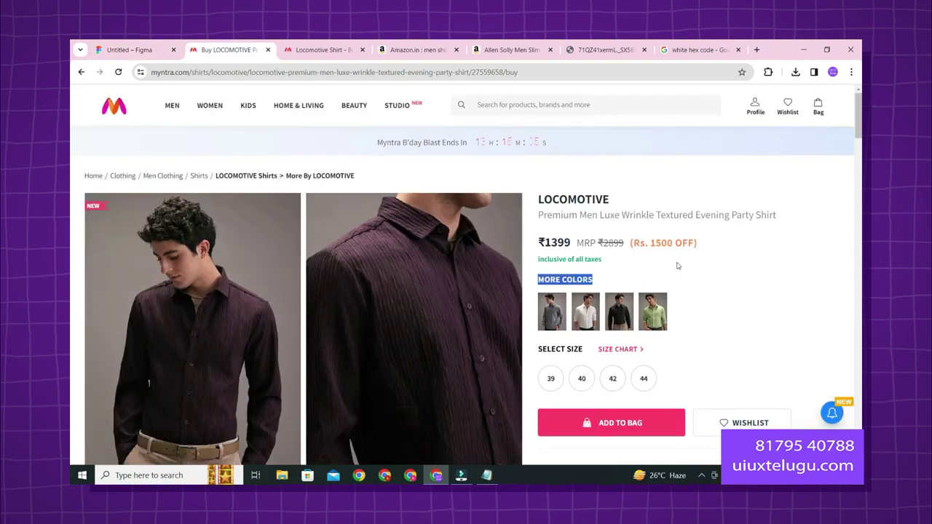
left_click(120, 46)
double_click(408, 337)
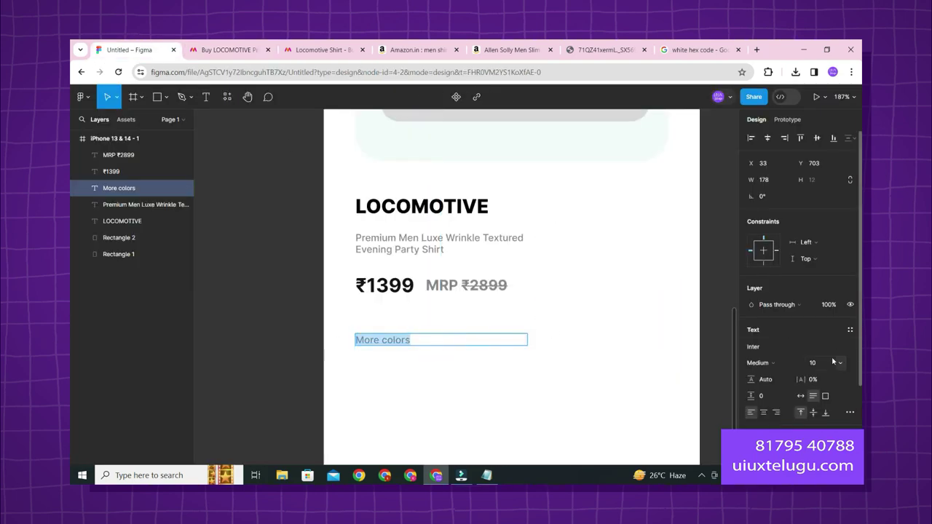
left_click(850, 412)
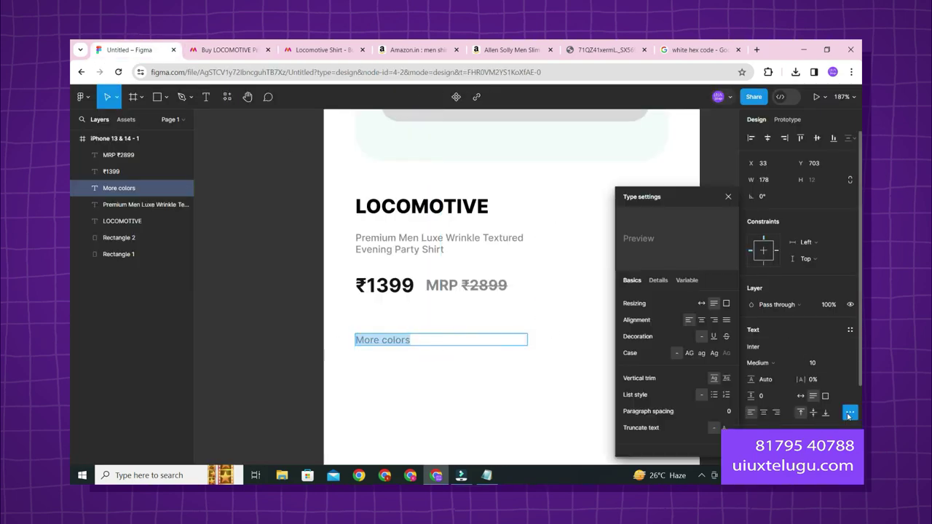
left_click(689, 353)
left_click(728, 196)
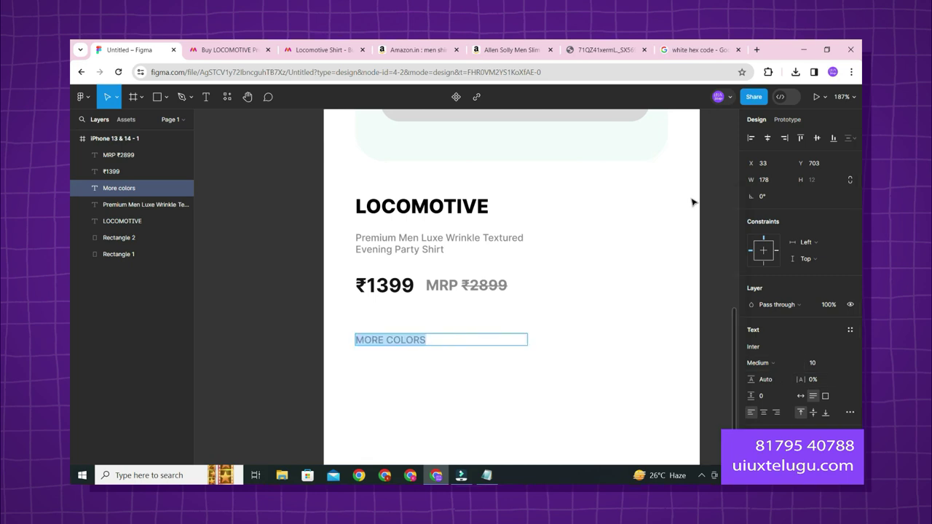
key("Escape")
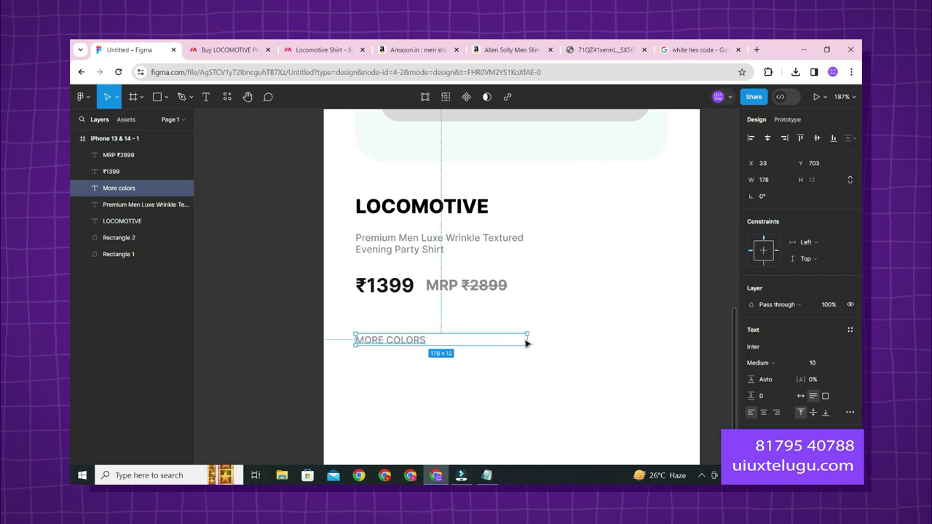
Step: Move the MORE COLORS heading, the price row and the shirt description upward to tighten the vertical spacing below LOCOMOTIVE
left_click_drag(489, 337, 409, 313)
left_click(402, 288)
left_click(465, 285, "shift")
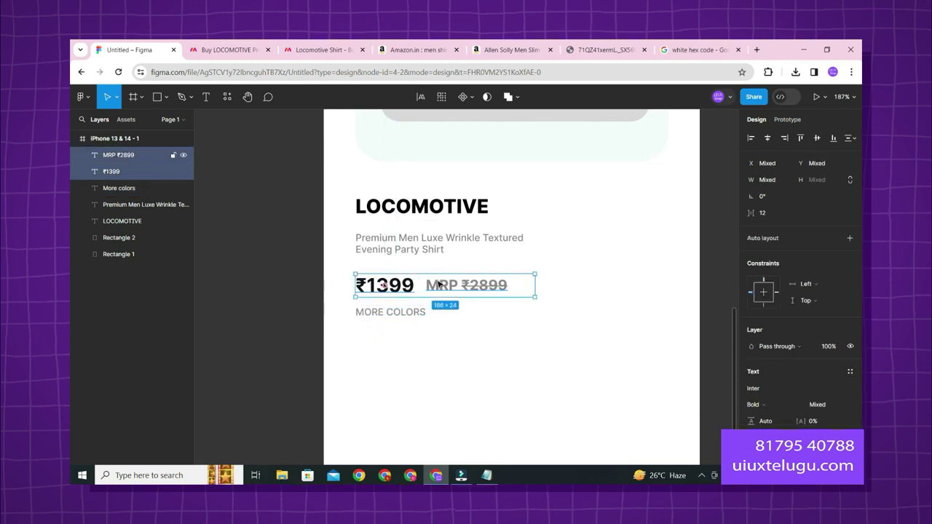
left_click_drag(466, 286, 466, 278)
left_click(413, 250)
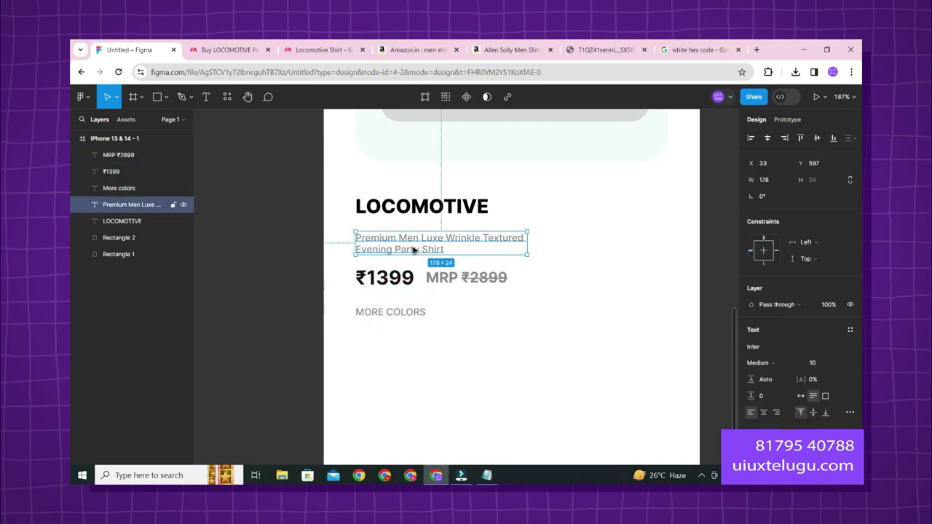
left_click_drag(413, 250, 413, 241)
left_click(397, 277)
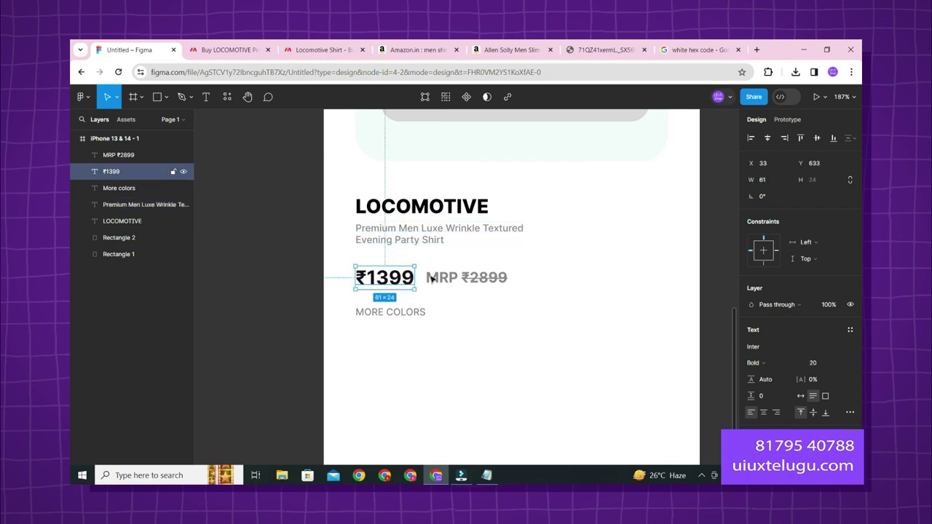
left_click(446, 282, "shift")
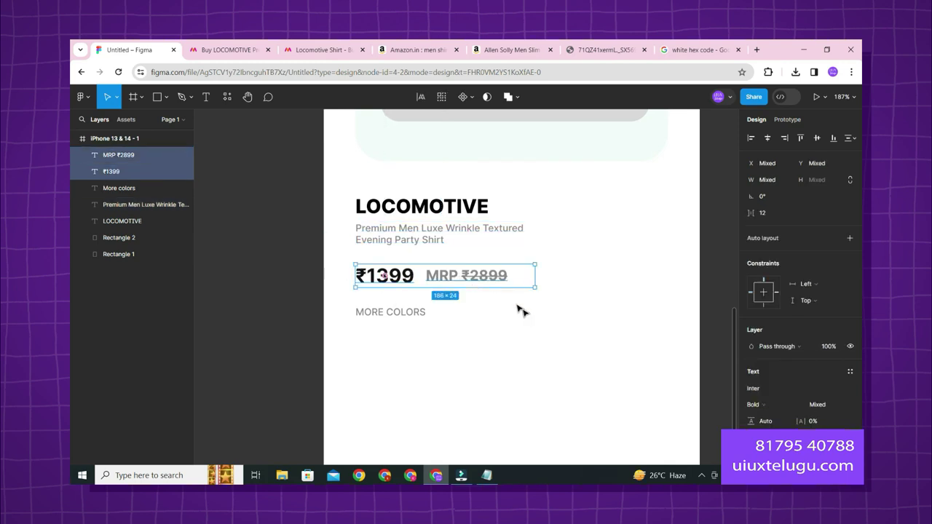
scroll(524, 314, "down", 3)
left_click(614, 305)
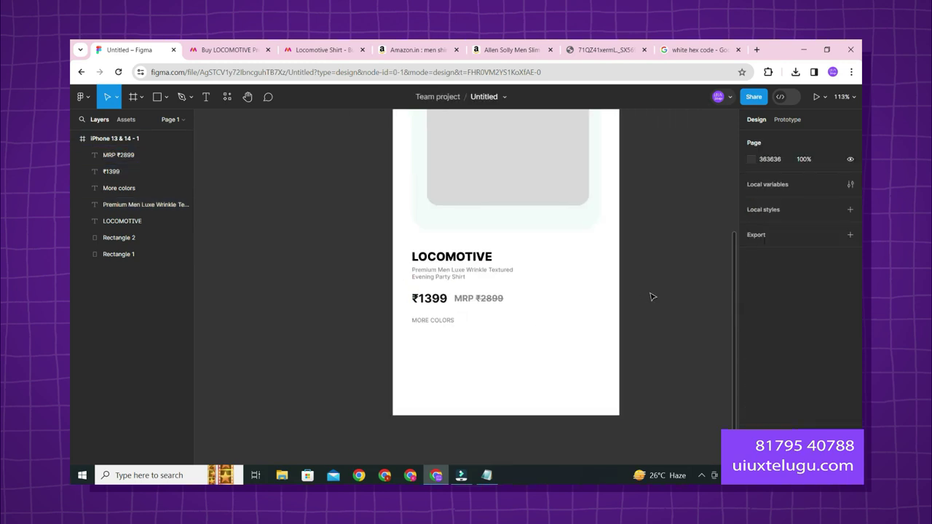
Step: Draw a circle about 14 × 14 below MORE COLORS at X 36, Y 696, and duplicate it into a row of four spaced 24 apart
scroll(652, 296, "up", 5)
scroll(651, 354, "left", 2)
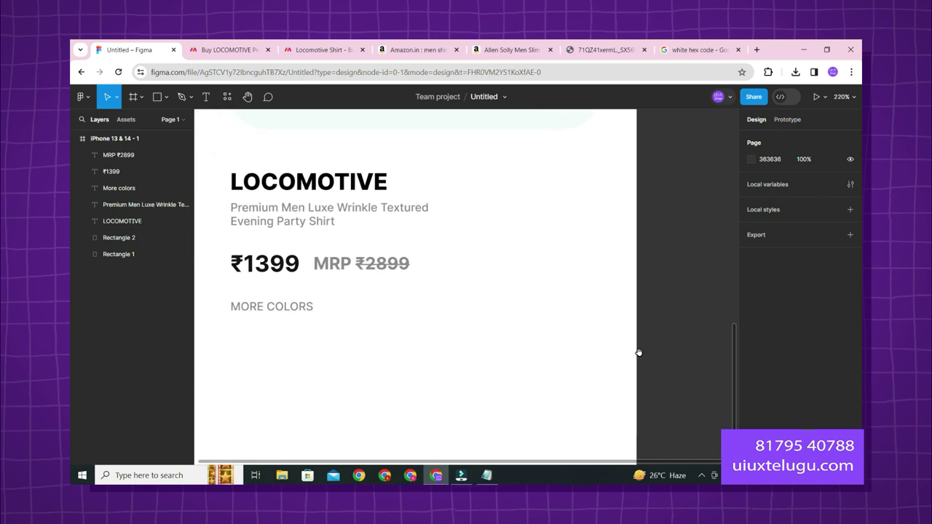
scroll(258, 325, "left", 2)
scroll(284, 327, "up", 4)
key("o")
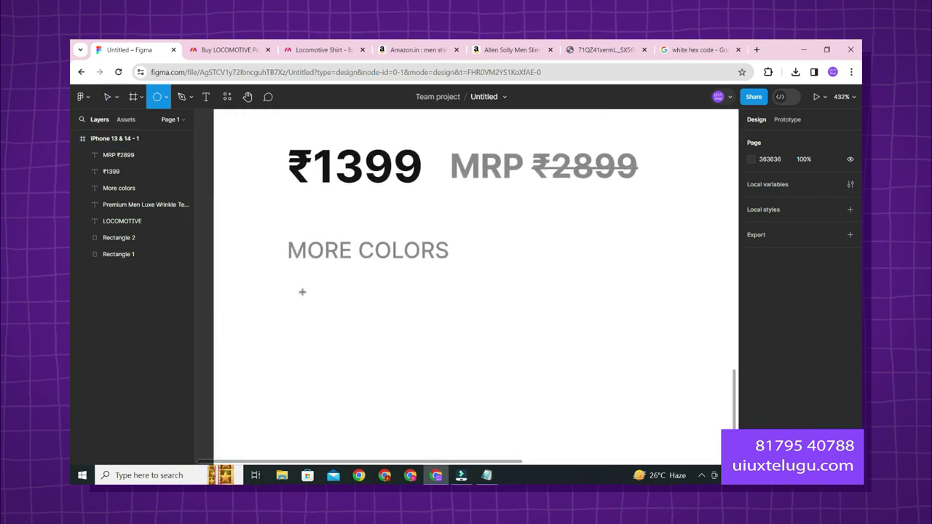
mouse_move(293, 285)
left_mouse_down()
mouse_move(325, 316)
mouse_move(372, 308)
left_mouse_up()
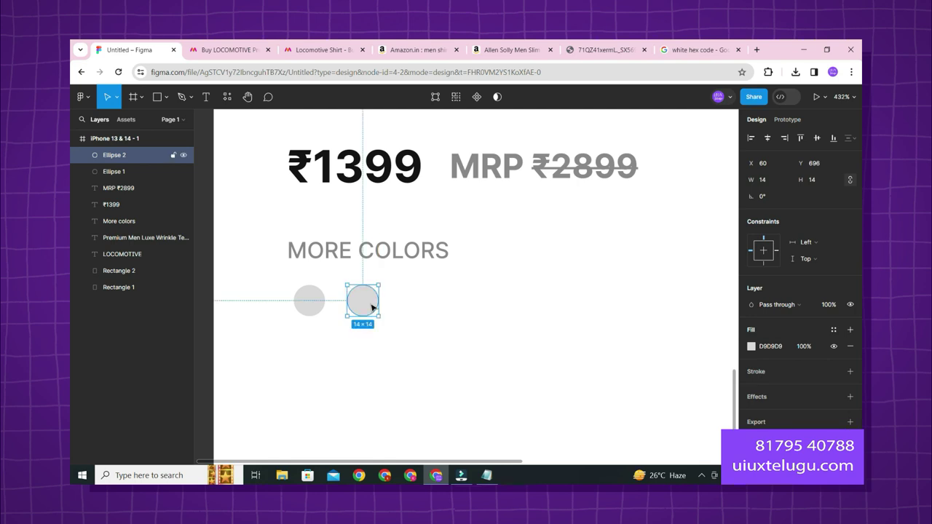
key("ctrl+d")
key("ctrl+d")
Step: Recolour the first circle under MORE COLORS to light grey EAEAEA
left_click(321, 304)
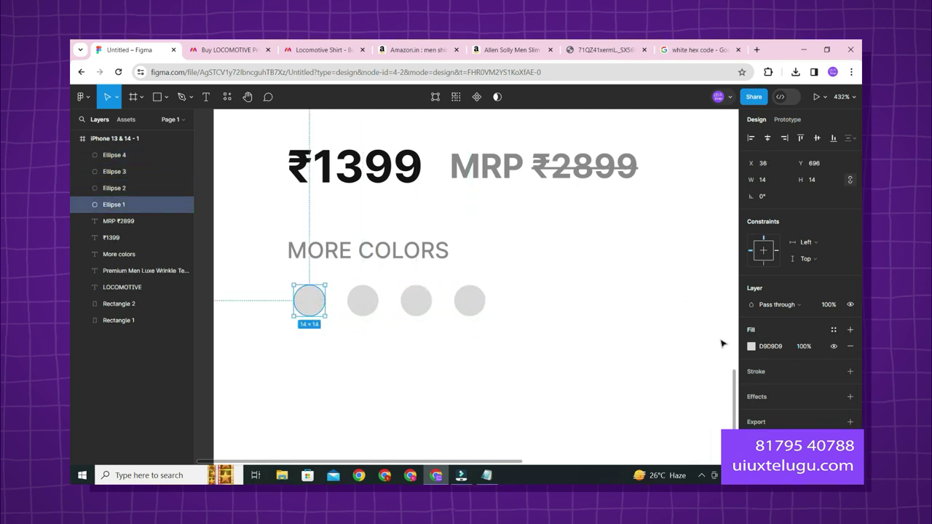
left_click(751, 345)
type("EAEAEA")
key("Return")
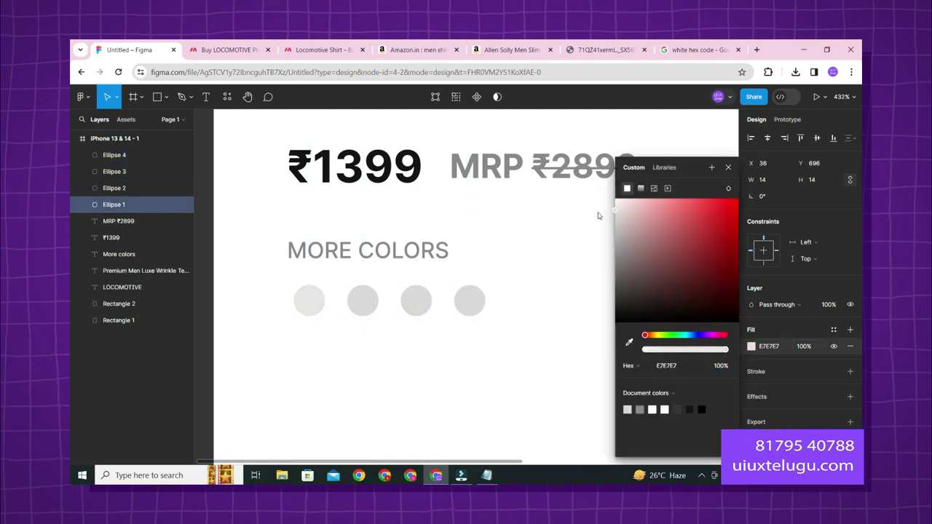
left_click(728, 167)
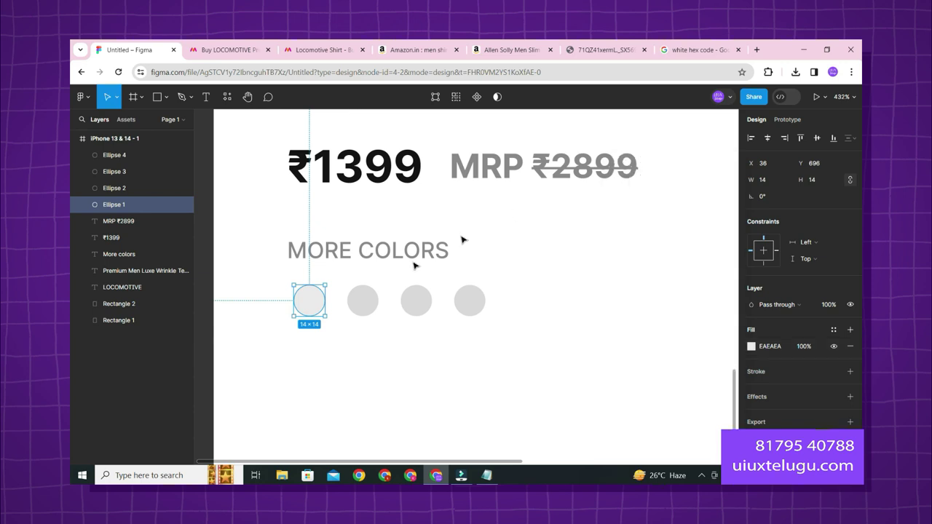
Step: Recolour the second circle under MORE COLORS to grey 999999
left_click(363, 300)
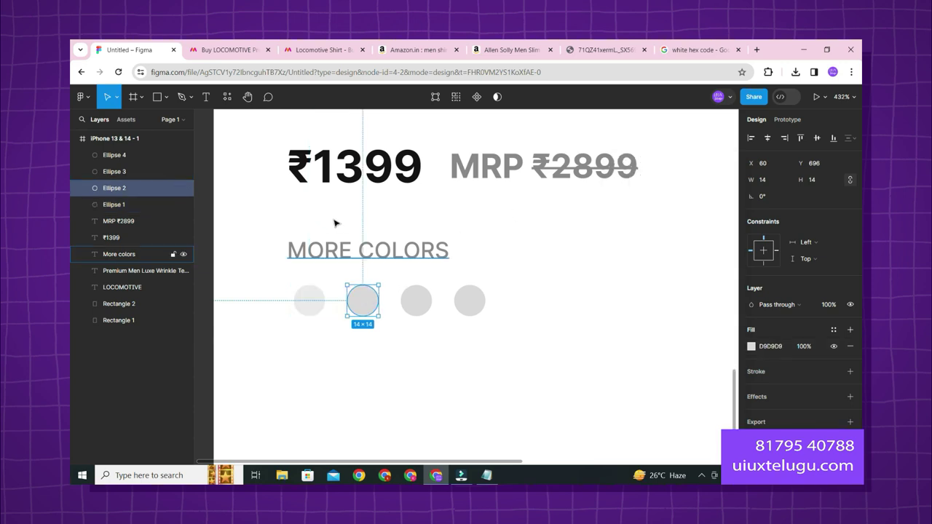
left_click(751, 346)
left_click_drag(686, 245, 561, 255)
left_click(728, 167)
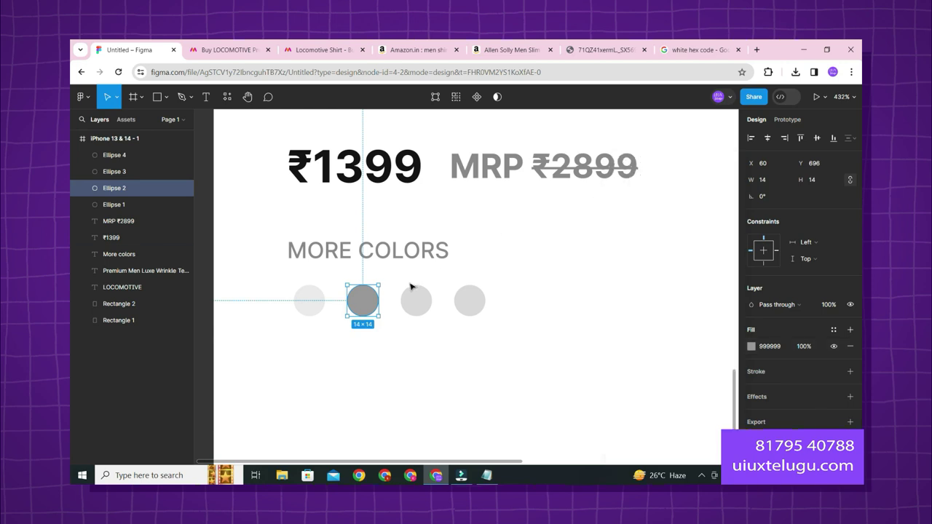
Step: Recolour the third circle under MORE COLORS to near-black 242424
left_click(416, 300)
left_click(751, 346)
left_click_drag(620, 292, 576, 300)
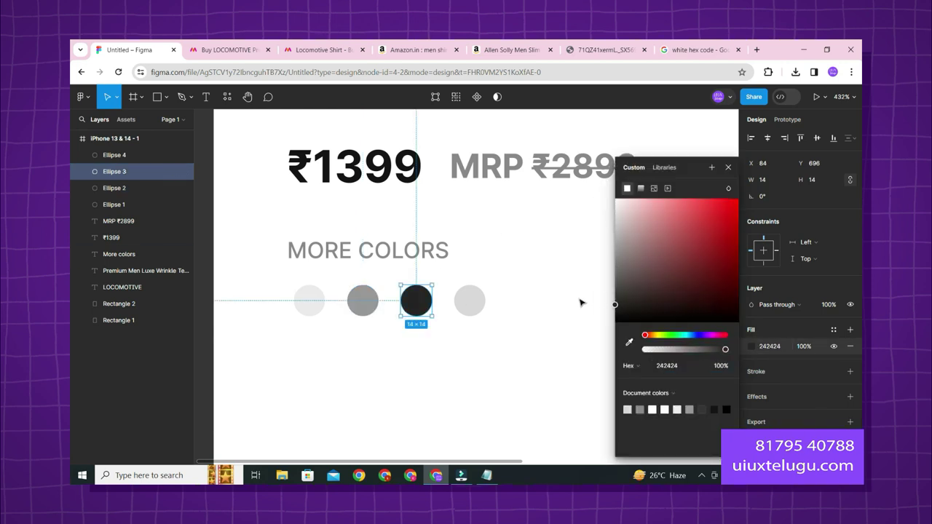
Step: Examine the shirt colour variants on the Myntra page and in the Downloads folder's recoloured images, and return to the Figma file
left_click(229, 50)
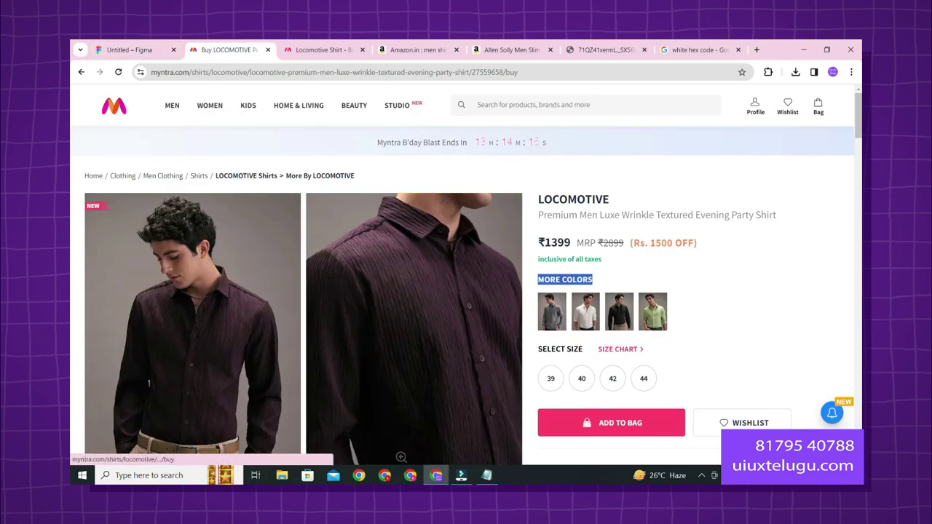
left_click(282, 475)
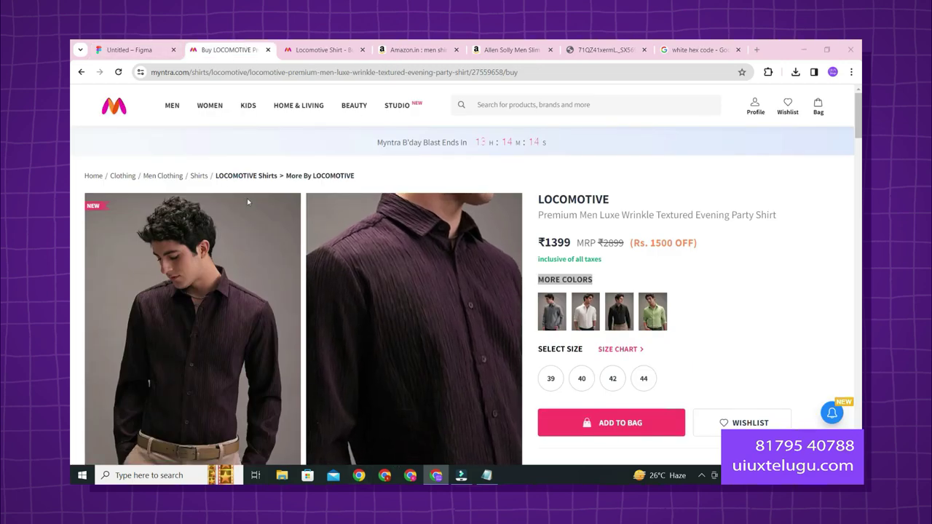
left_click(112, 122)
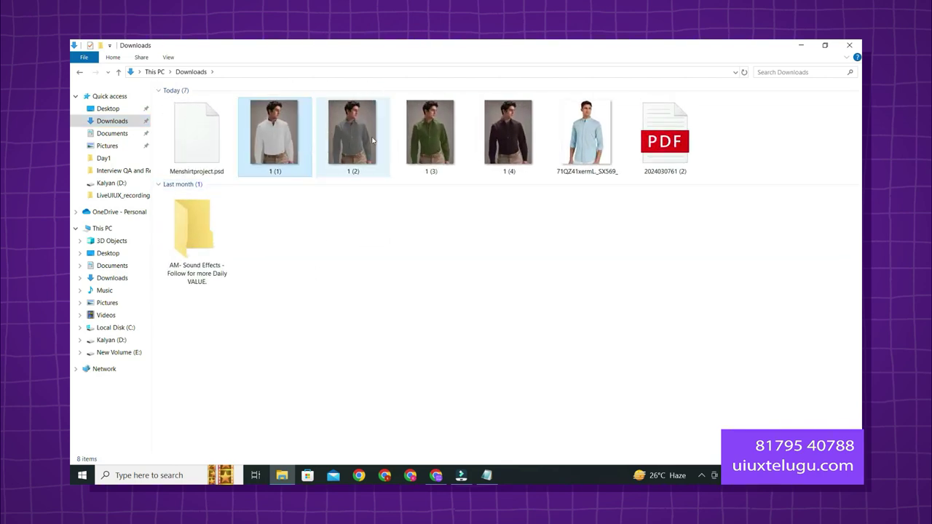
left_click(439, 141)
left_click(503, 140)
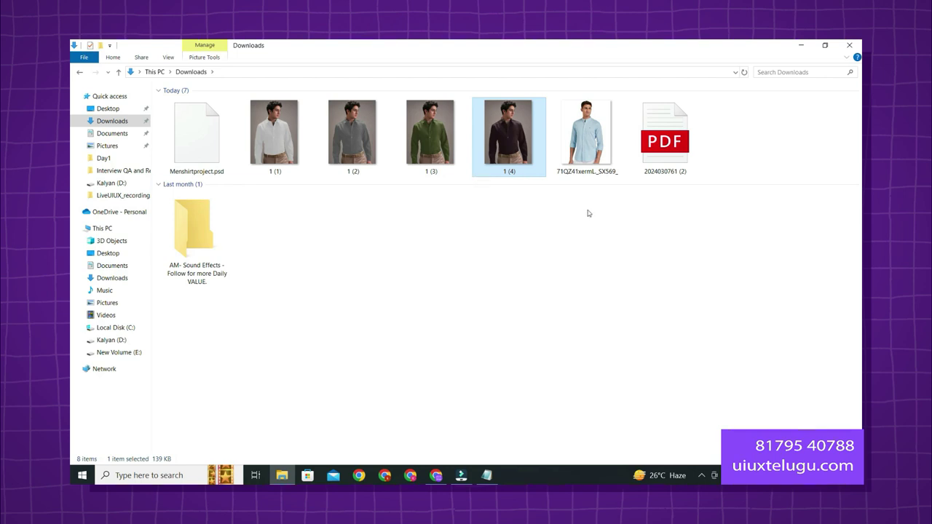
left_click(440, 121)
left_click(801, 45)
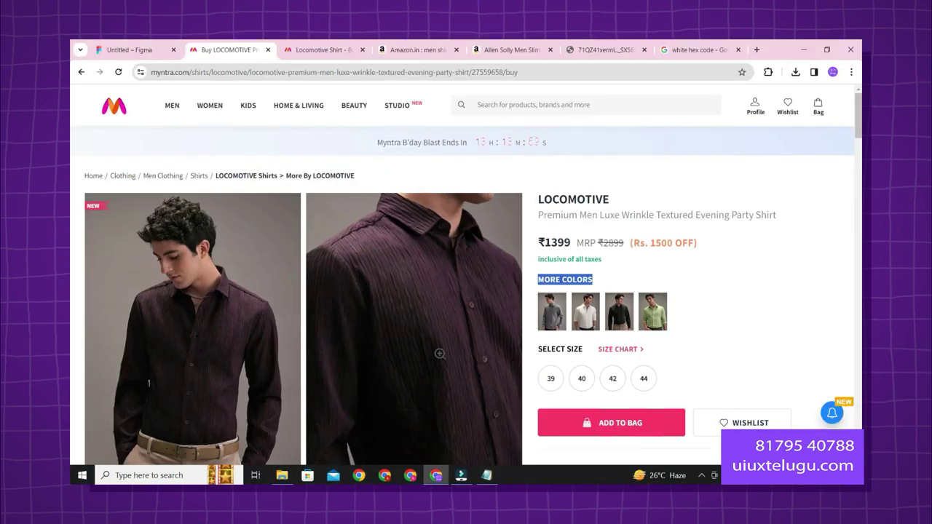
key("ctrl+1")
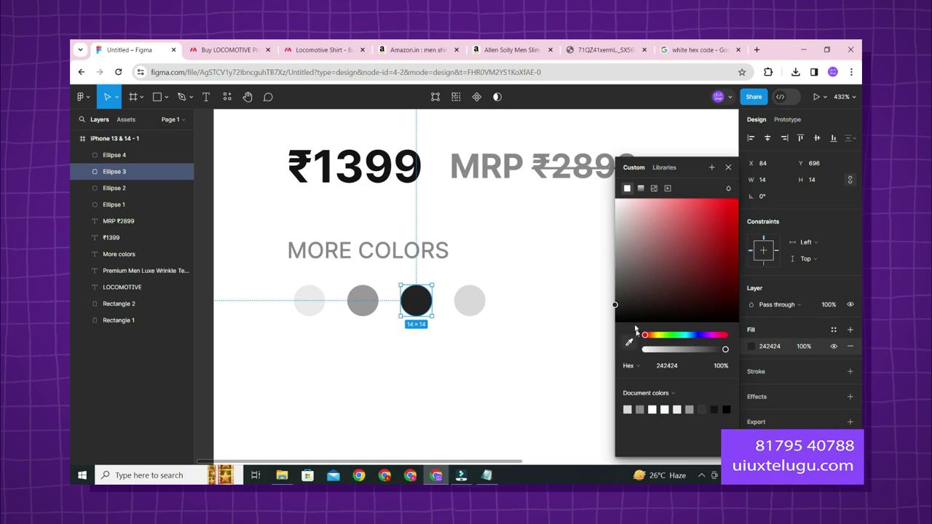
Step: Recolour the third circle under MORE COLORS to green 307425
left_click(723, 245)
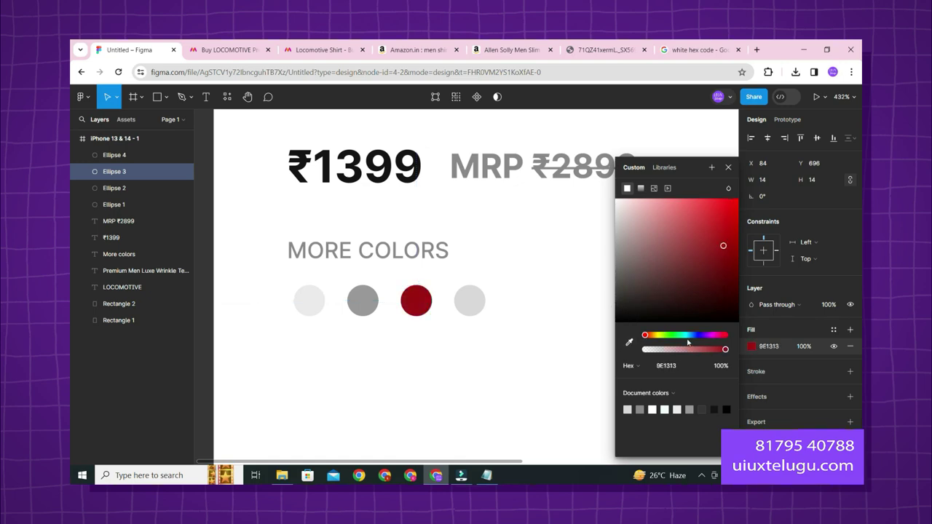
left_click_drag(688, 336, 670, 336)
left_click_drag(723, 246, 714, 285)
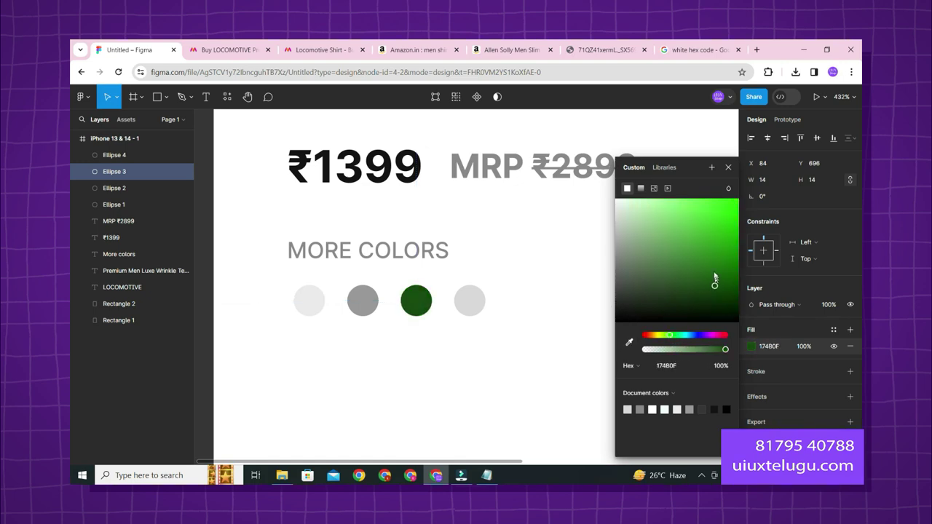
left_click(699, 266)
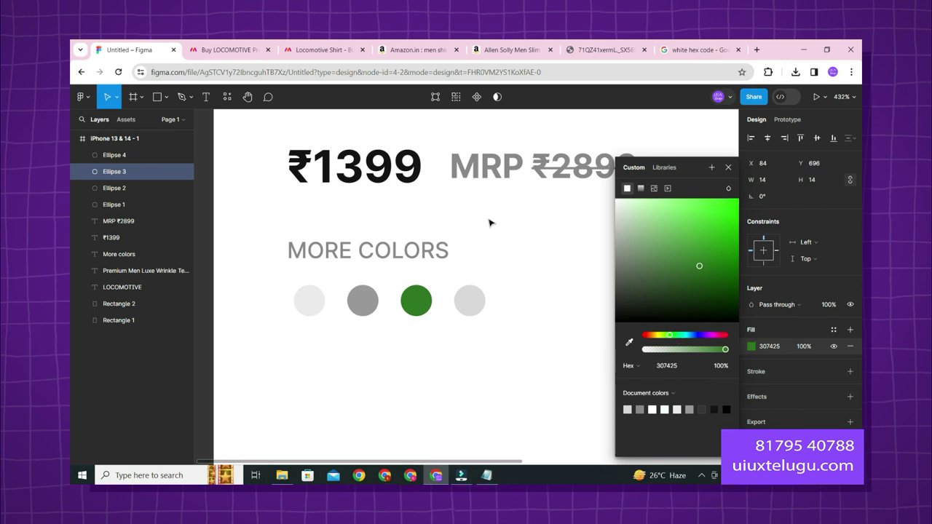
Step: On the Myntra page, open the green shirt variant's photo, sample its shadowed fabric with the Color Picker extension, and copy hex #6a7749
left_click(225, 49)
left_click(324, 49)
left_click(225, 50)
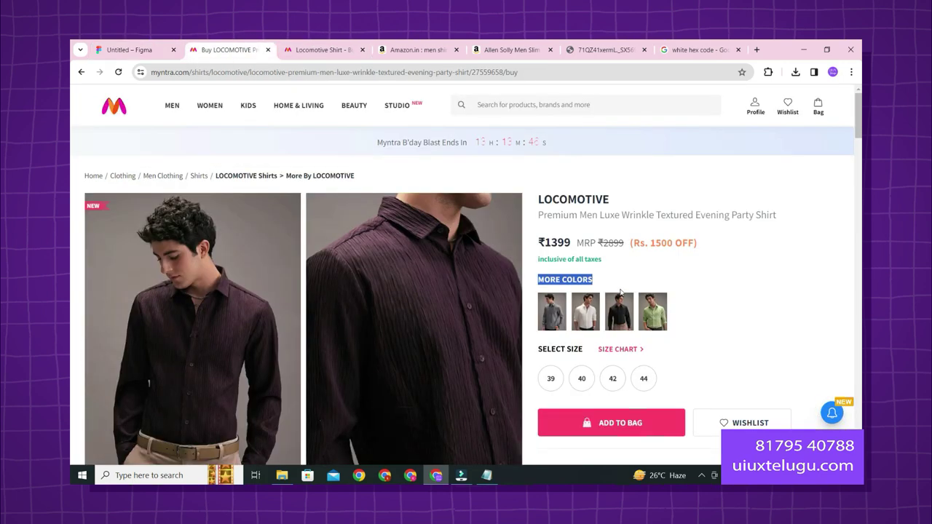
left_click(660, 315)
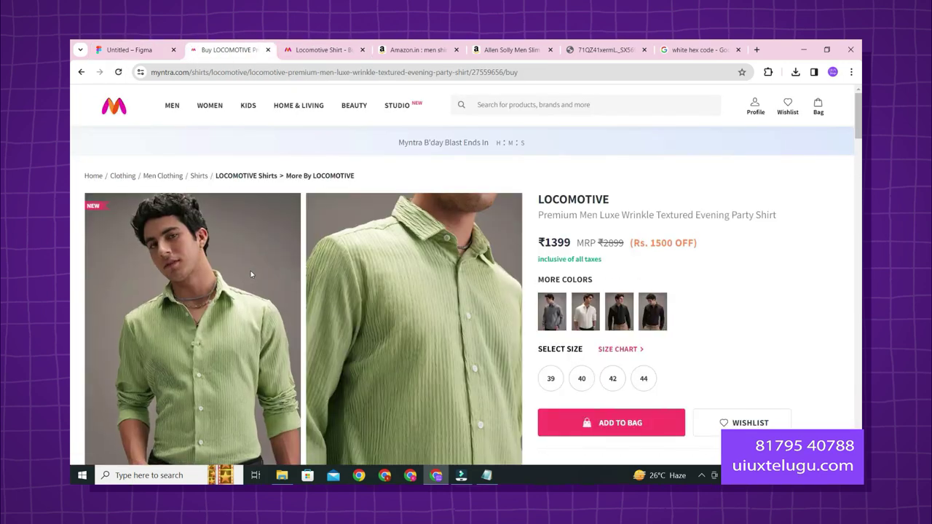
left_click(194, 376)
left_click(768, 72)
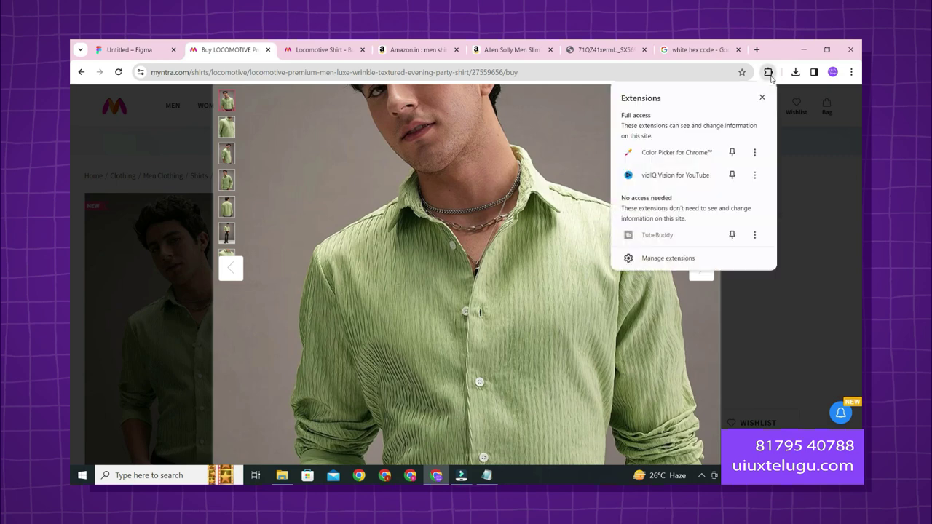
left_click(670, 154)
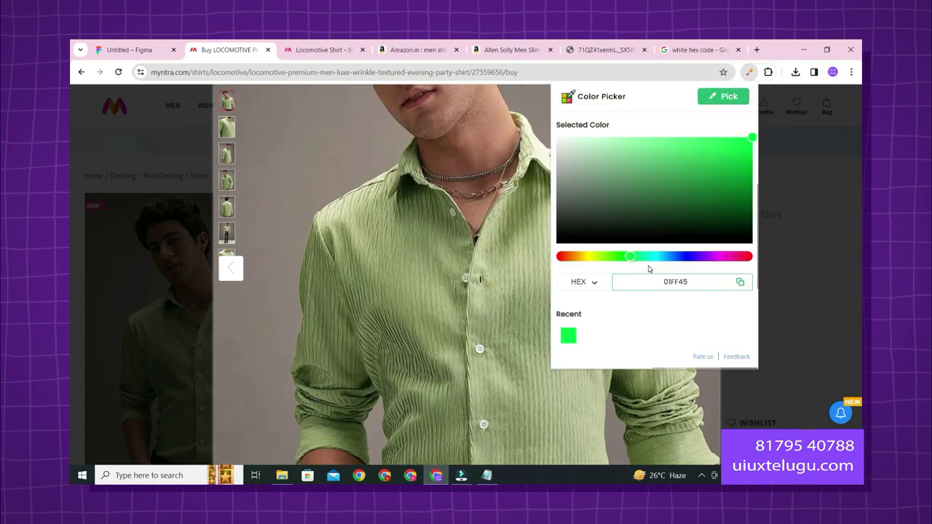
left_click(724, 97)
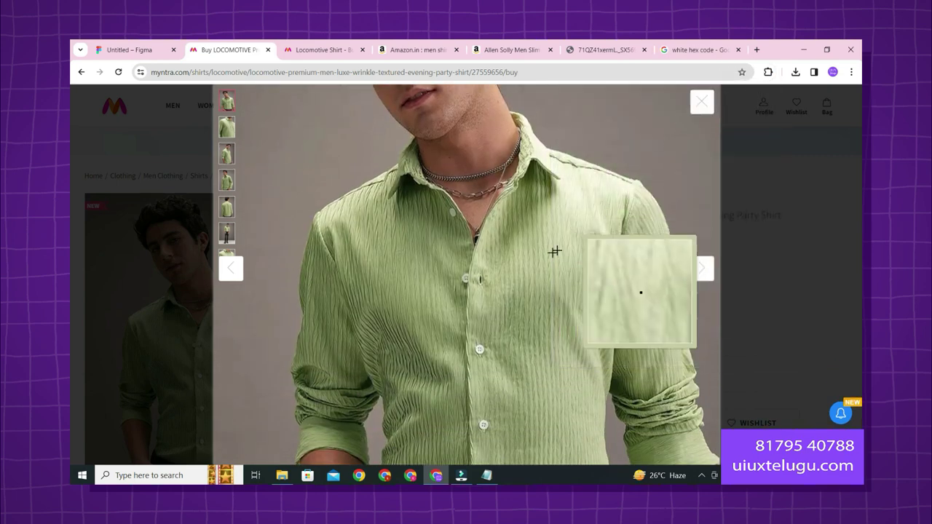
left_click(458, 301)
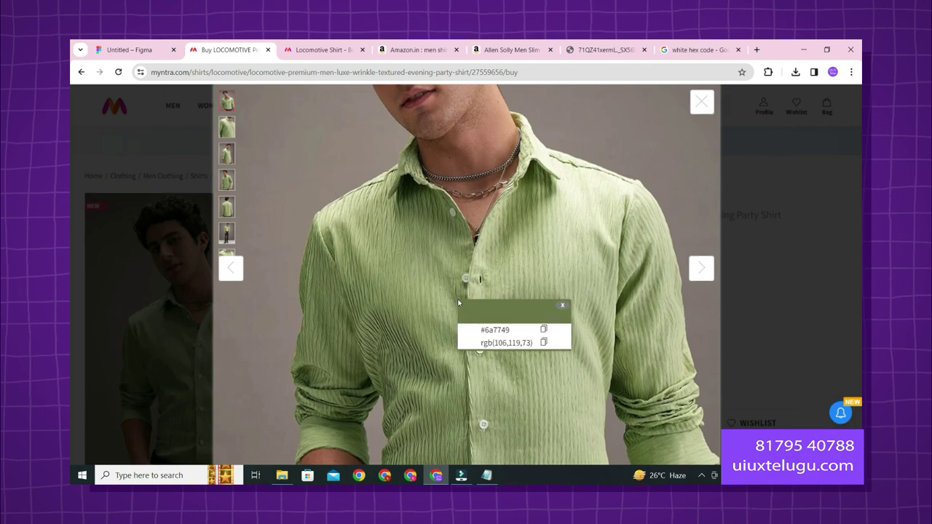
left_click(544, 329)
key("ctrl+c")
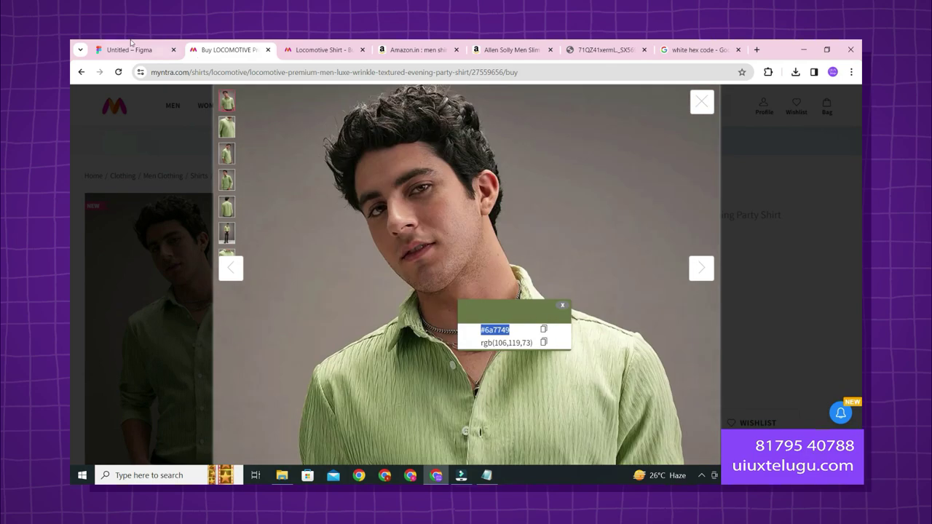
Step: Back in the Figma file, recolour the third circle under MORE COLORS to olive green 6A7749
key("ctrl+1")
left_click(702, 365)
key("ctrl+v")
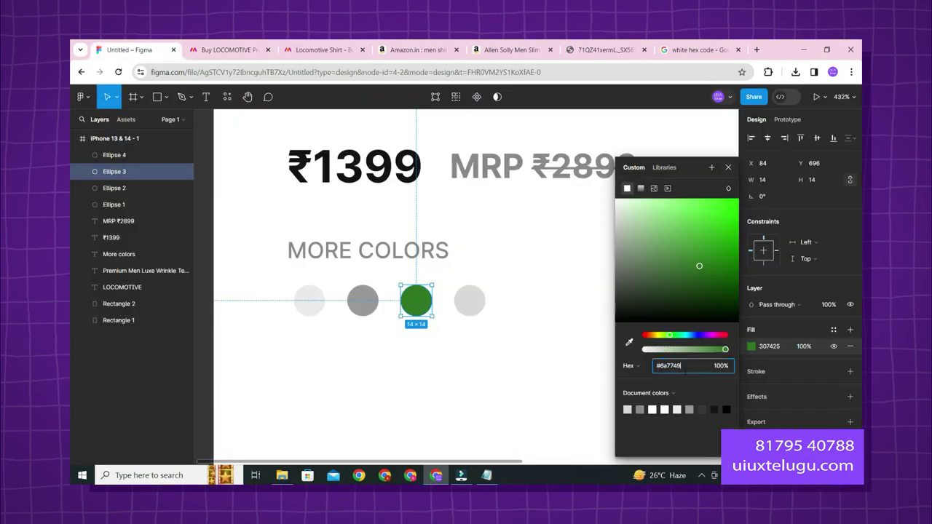
key("Return")
left_click(728, 167)
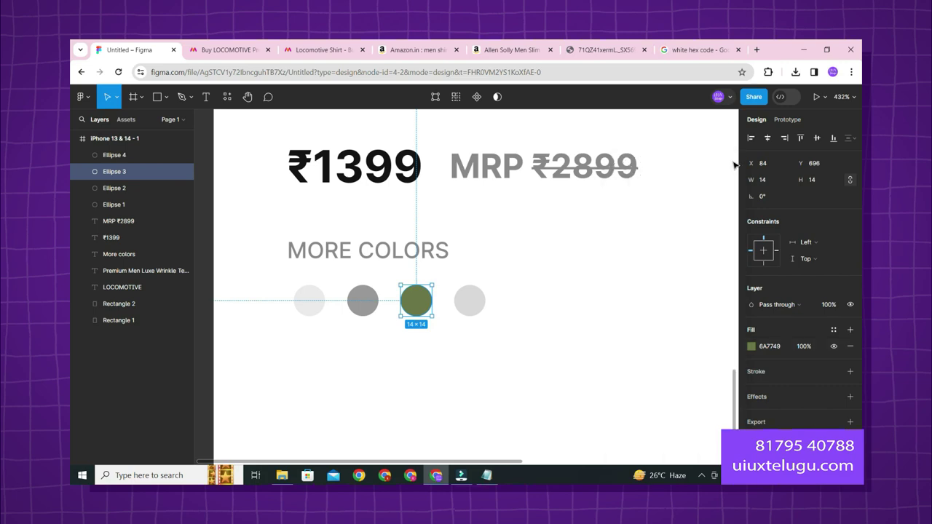
Step: On the Myntra page, switch to the dark maroon shirt variant, sample its fabric with the Color Picker extension, and copy hex #38292e
left_click(227, 49)
key("Escape")
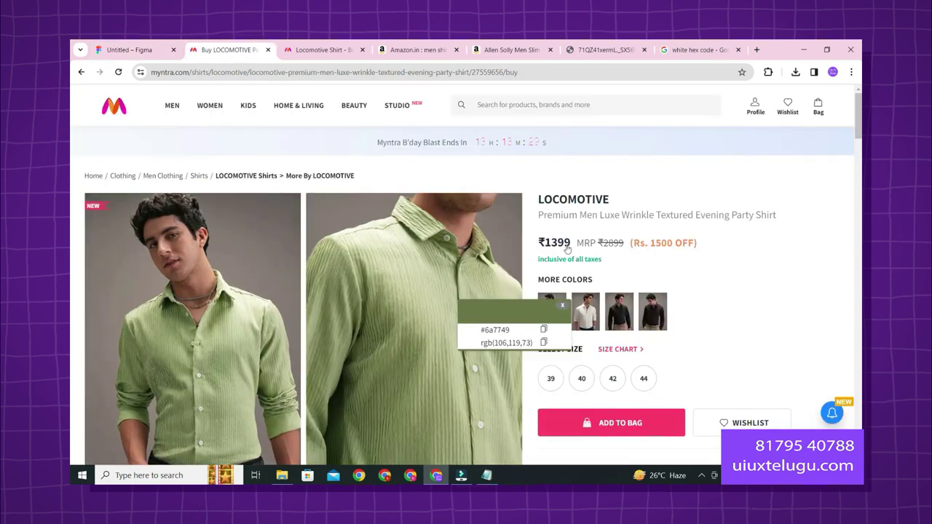
left_click(659, 320)
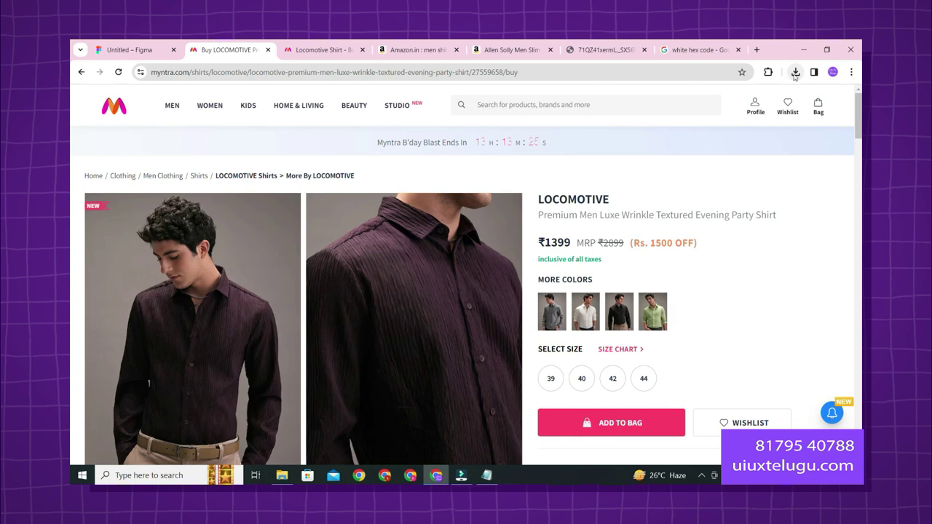
left_click(768, 71)
left_click(677, 152)
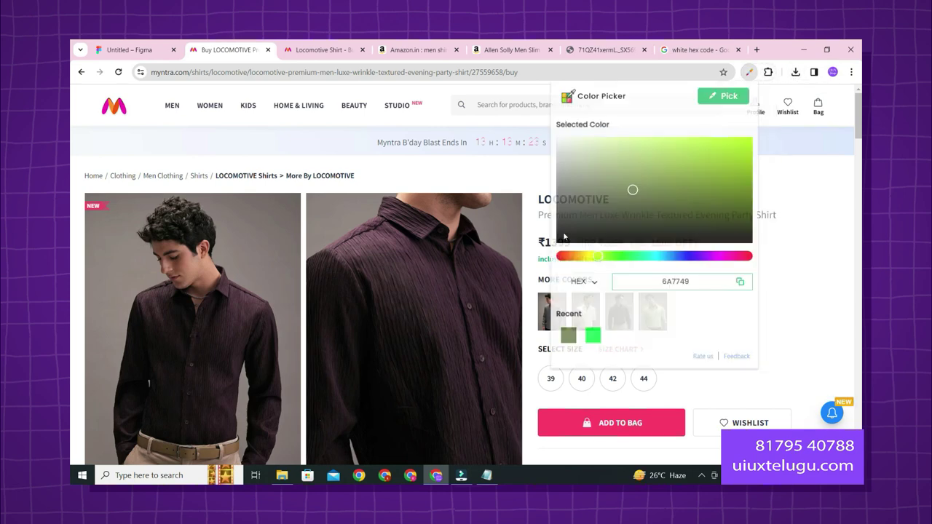
left_click(714, 96)
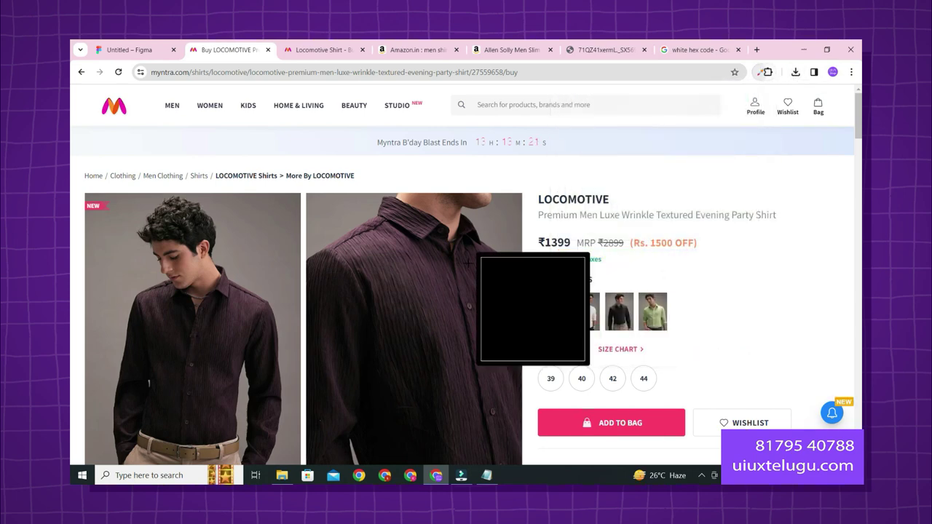
double_click(481, 320)
key("ctrl+c")
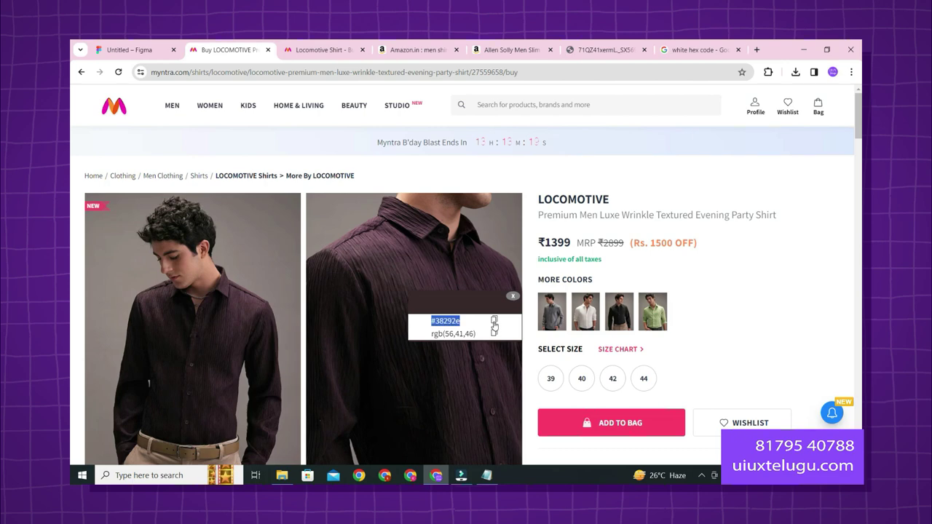
Step: Back in the Figma file, recolour the fourth circle under MORE COLORS to dark maroon 38292E
key("ctrl+1")
left_click(470, 306)
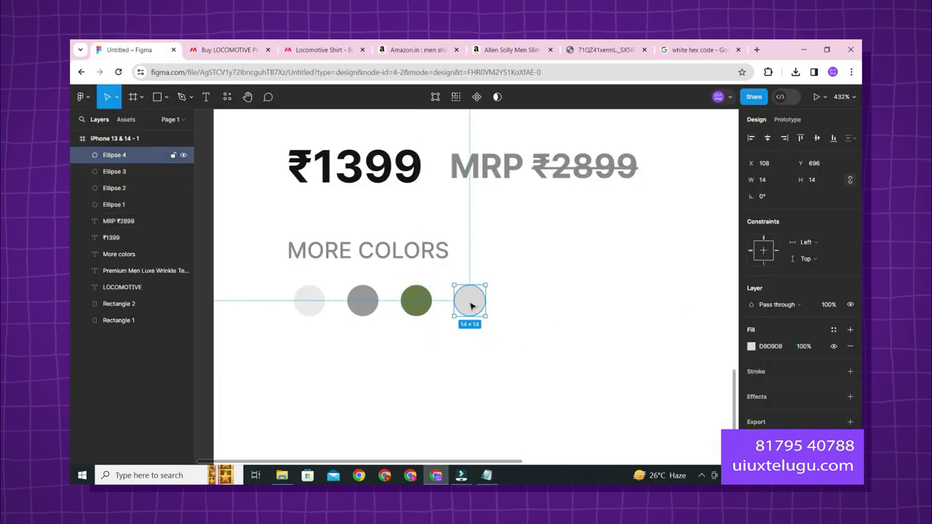
left_click(791, 349)
key("ctrl+v")
key("Return")
left_click(516, 354)
scroll(511, 347, "up", 2)
scroll(474, 303, "down", 2)
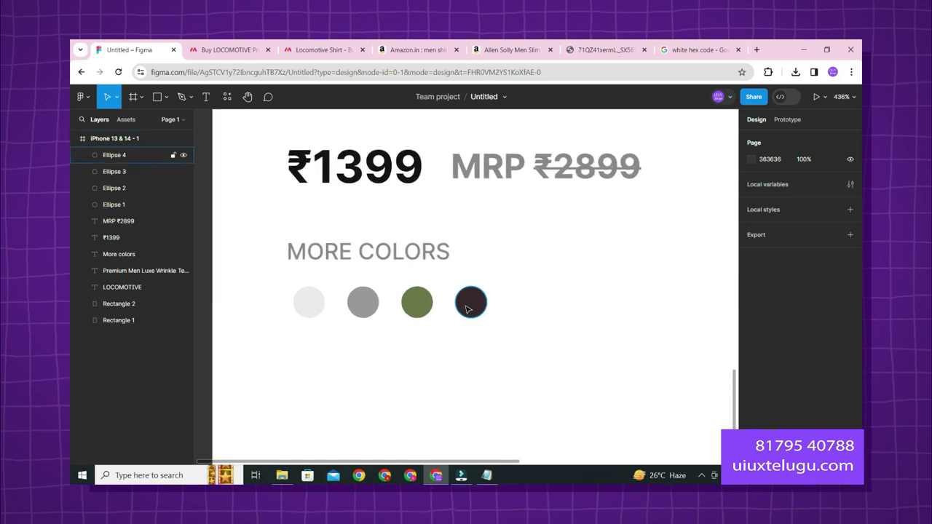
Step: Duplicate the dark maroon circle as a fifth swatch at X 132, Y 696, and recolour the copy to near-black 212121
left_click(470, 307)
left_click_drag(468, 309, 525, 304)
left_click(751, 346)
left_click_drag(685, 307, 615, 307)
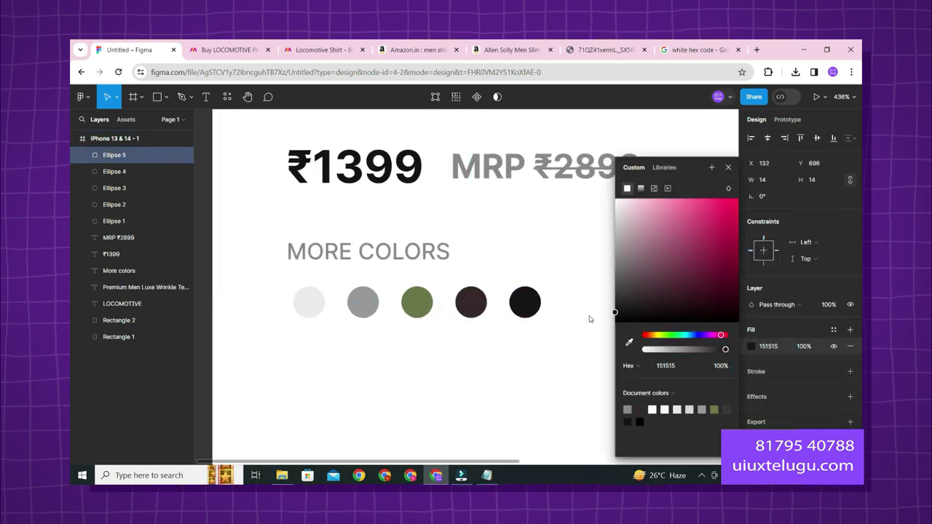
left_click(728, 166)
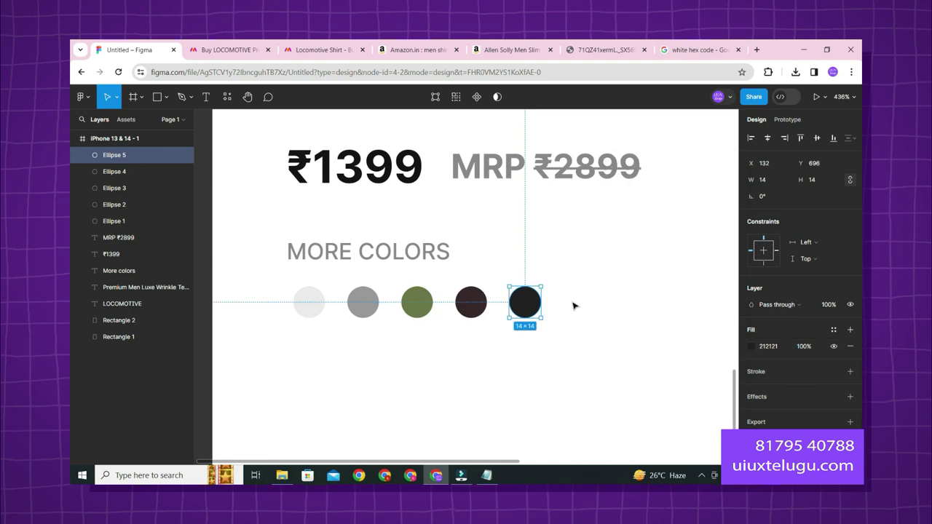
left_click(569, 318)
Step: Add a very light grey inside stroke of width 1 to all five circles under MORE COLORS
left_click(309, 301)
left_click(364, 300, "shift")
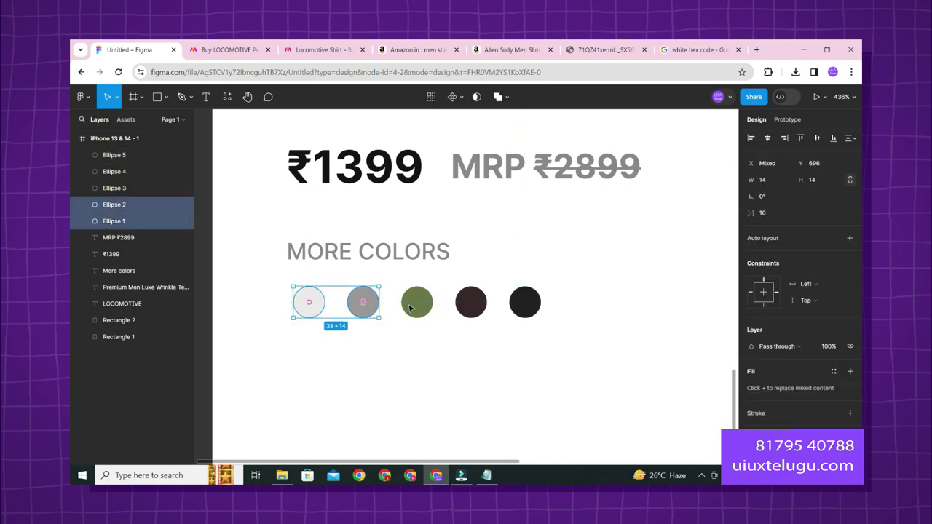
left_click(419, 301, "shift")
left_click(477, 303, "shift")
left_click(525, 301, "shift")
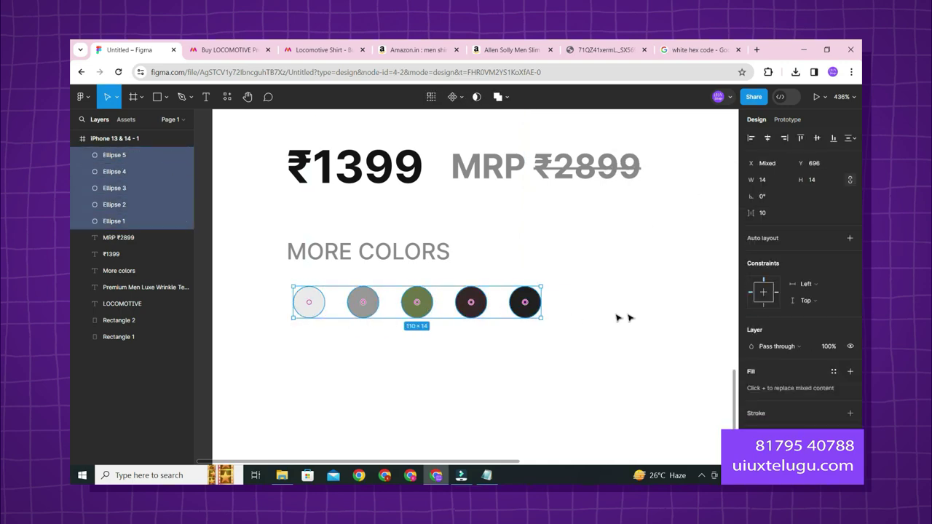
scroll(780, 374, "down", 3)
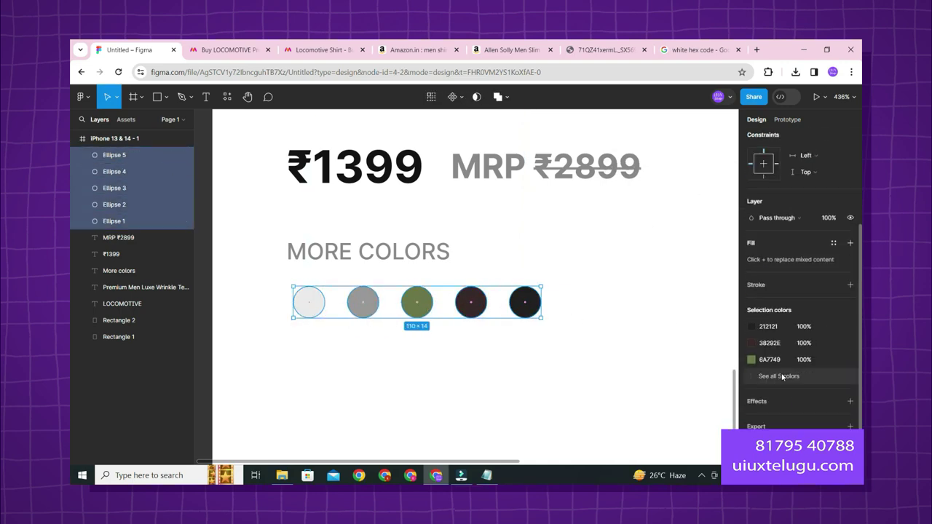
left_click(791, 290)
left_click(751, 300)
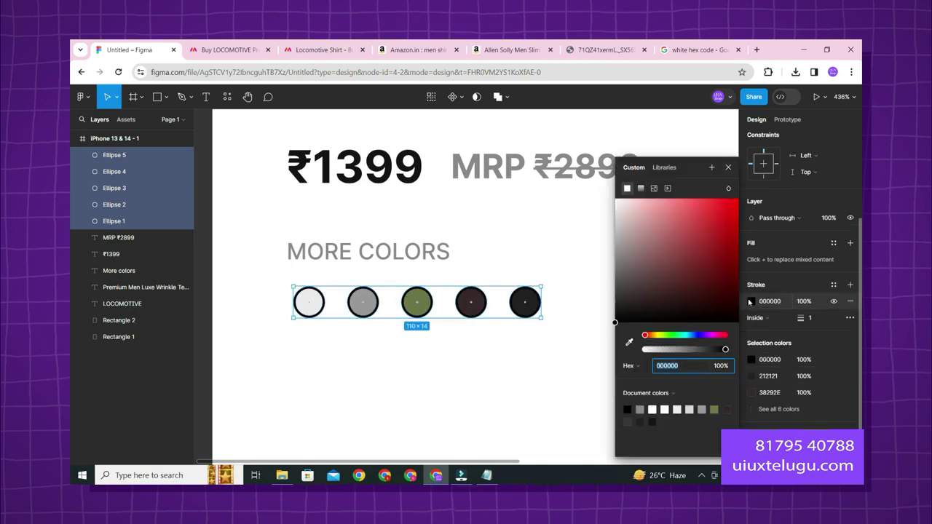
type("F5F5F5")
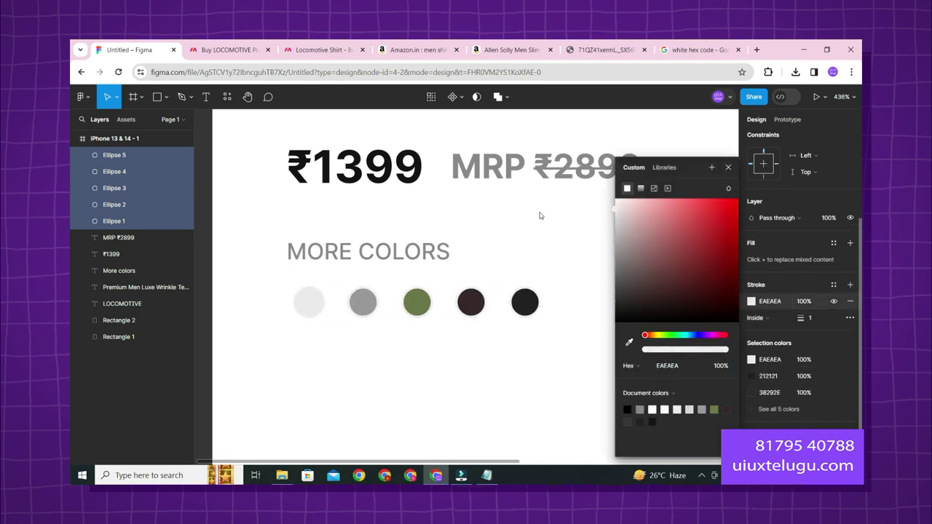
left_click(551, 329)
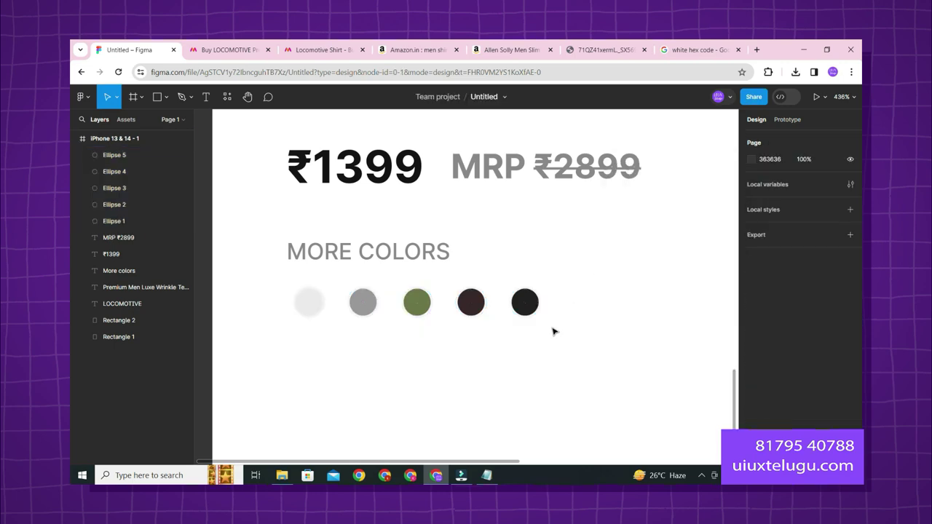
scroll(551, 328, "down", 5)
left_click_drag(606, 304, 449, 293)
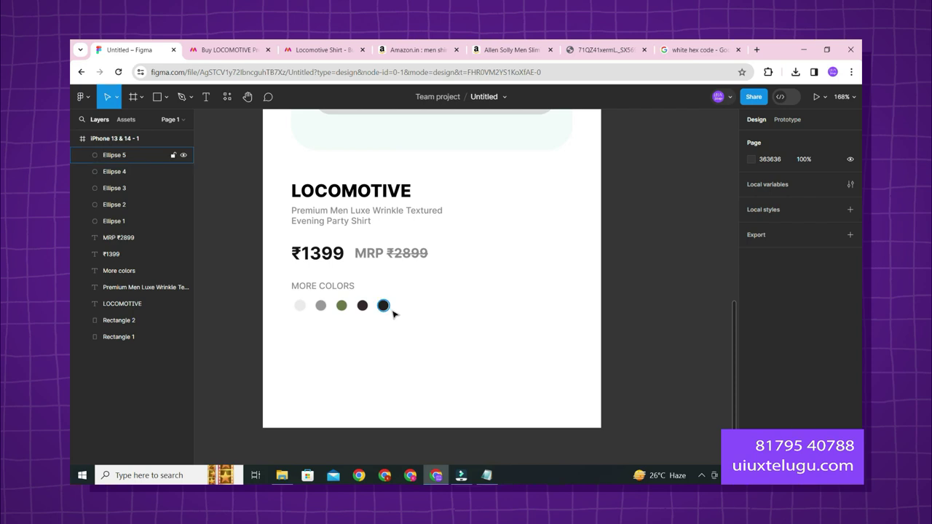
scroll(382, 313, "up", 5)
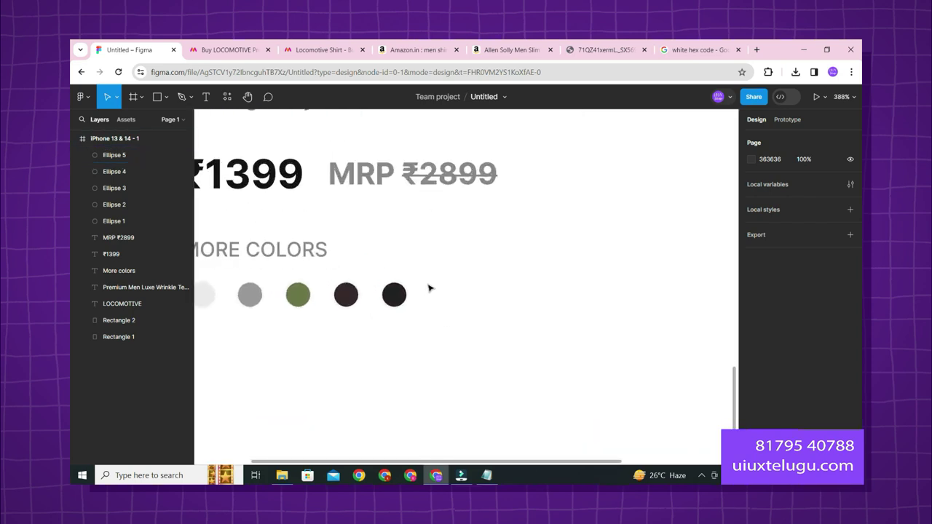
key("r")
mouse_move(435, 281)
left_mouse_down()
mouse_move(463, 304)
mouse_move(490, 306)
left_mouse_up()
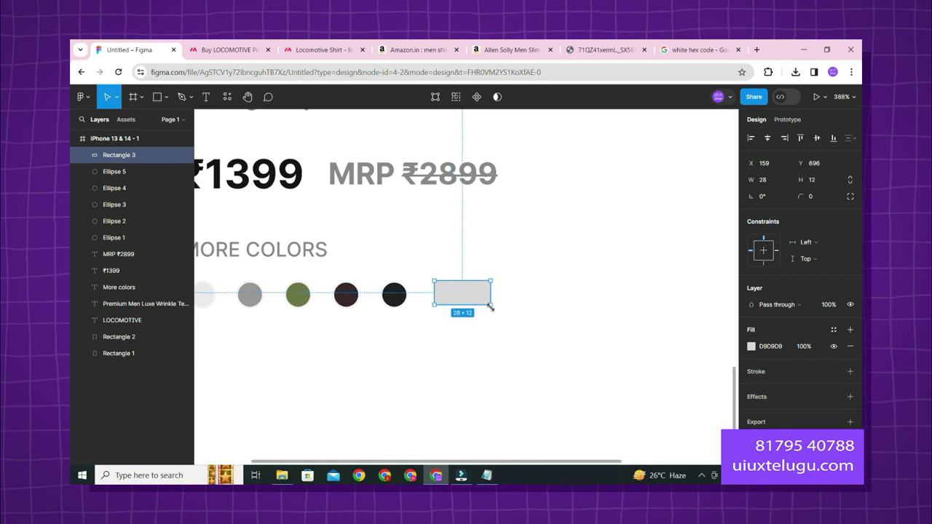
scroll(517, 295, "up", 5)
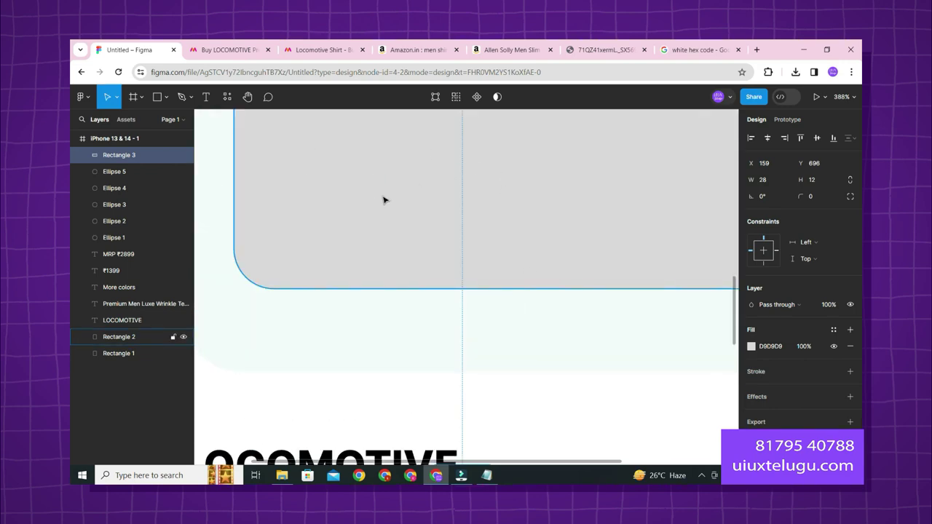
scroll(386, 233, "down", 5)
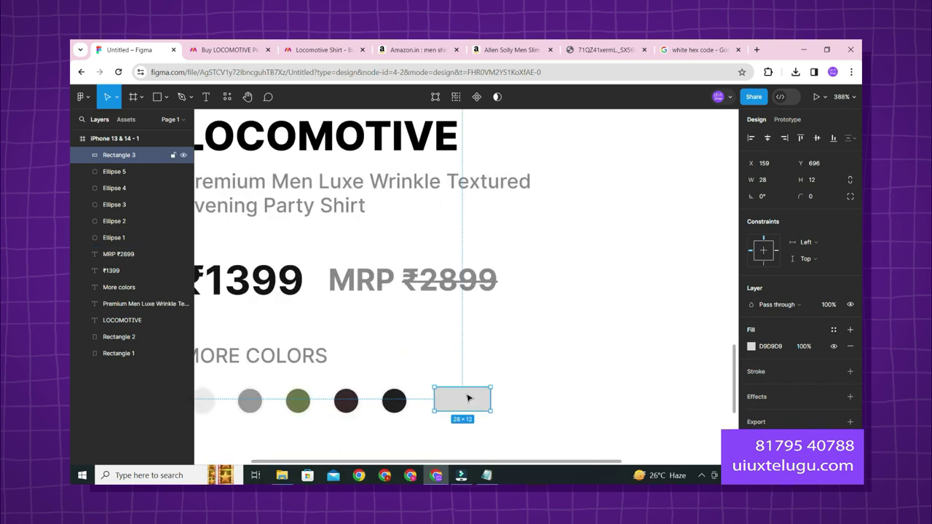
scroll(467, 399, "up", 5)
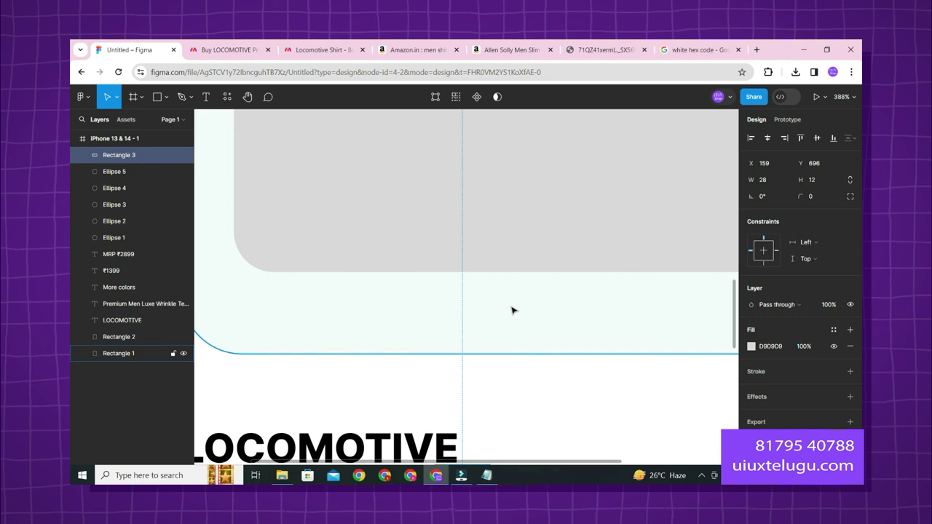
scroll(512, 311, "down", 5)
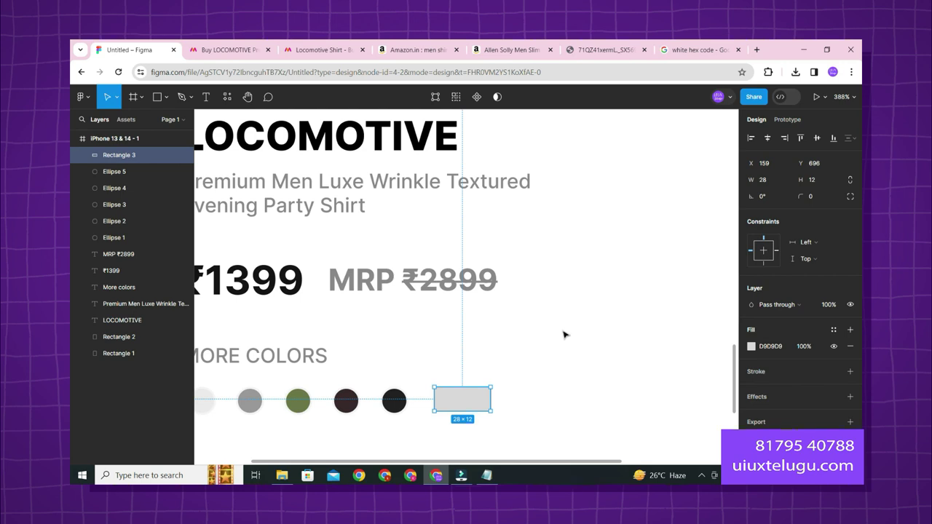
key("Delete")
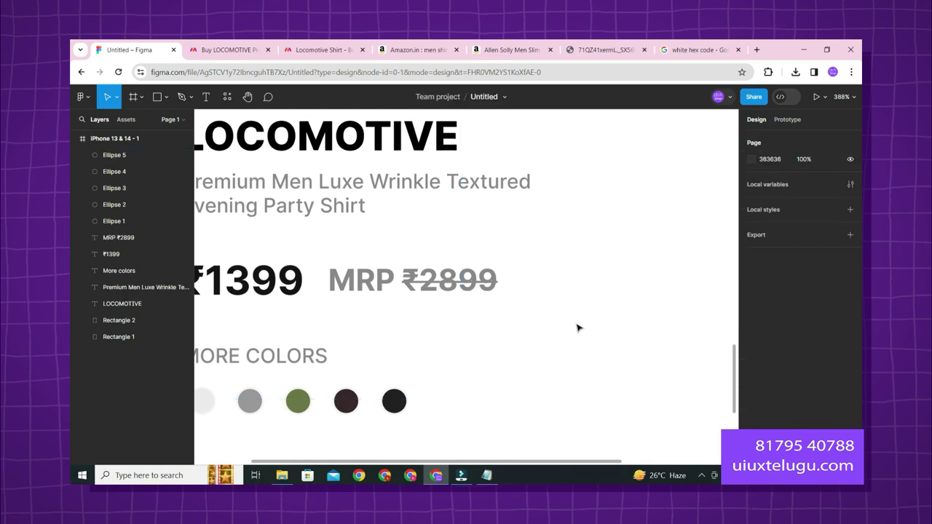
scroll(579, 327, "down", 3)
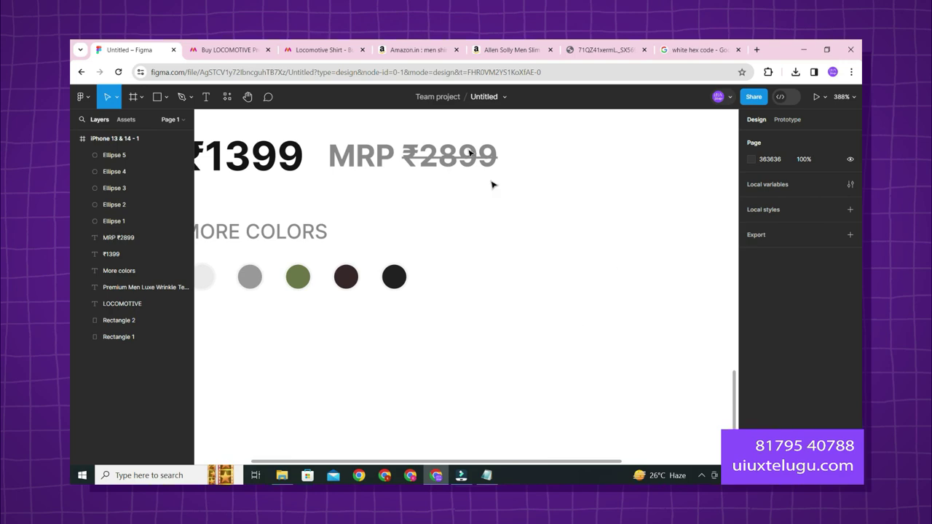
Step: Compare the mobile design with the Myntra shirt page, checking which section follows the MORE COLORS options
left_click(226, 50)
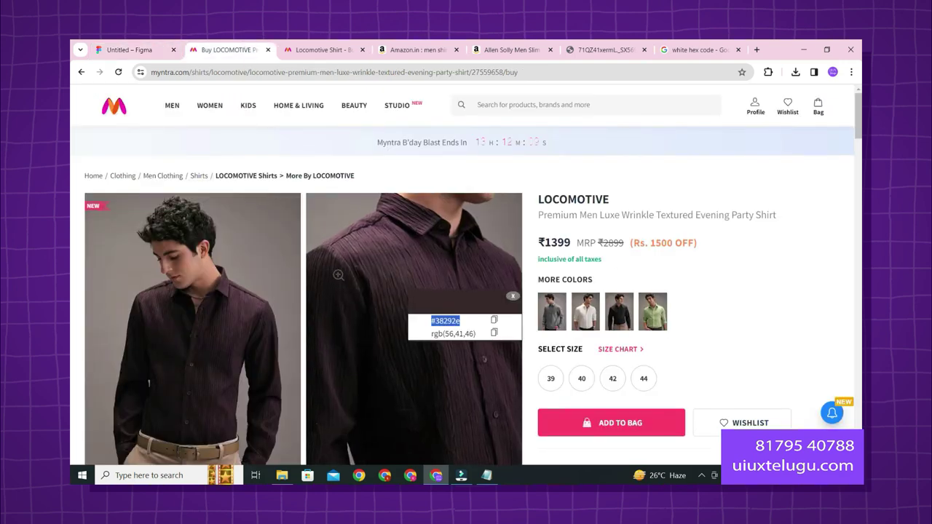
left_click(129, 50)
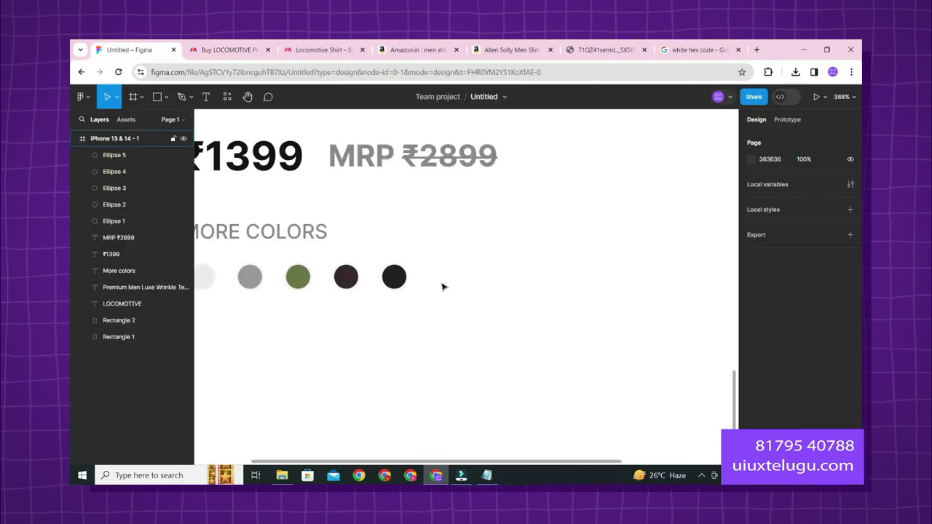
scroll(440, 287, "down", 5)
scroll(583, 246, "up", 3)
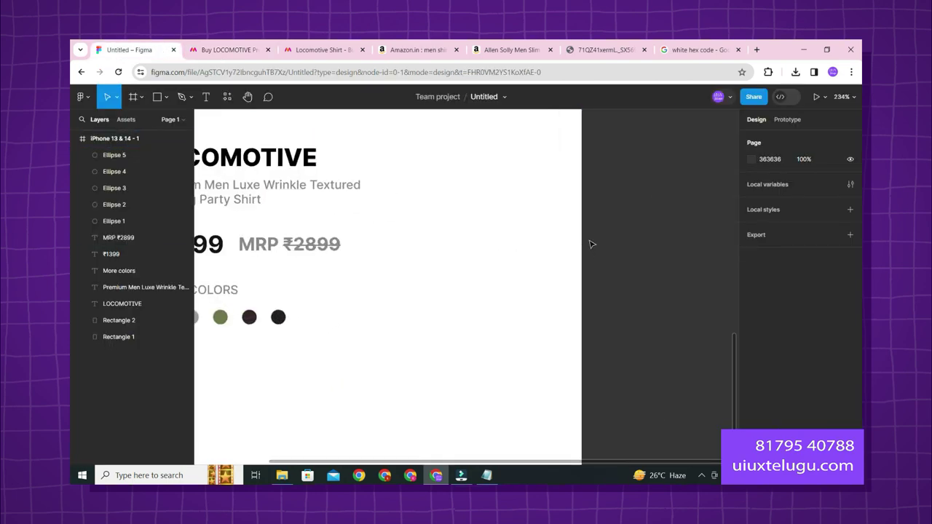
mouse_move(599, 252)
left_mouse_down()
mouse_move(593, 265)
mouse_move(588, 255)
left_mouse_up()
left_click_drag(442, 231, 556, 232)
scroll(556, 232, "down", 5)
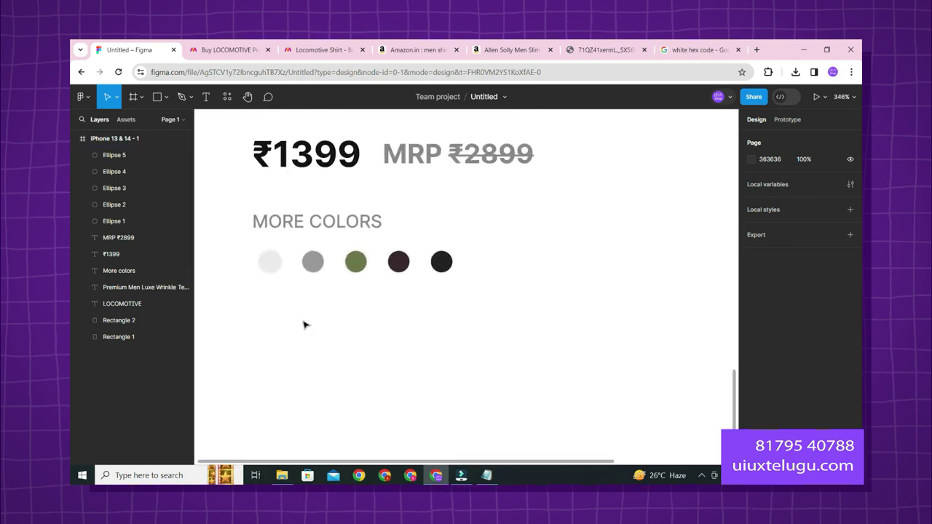
left_click(197, 45)
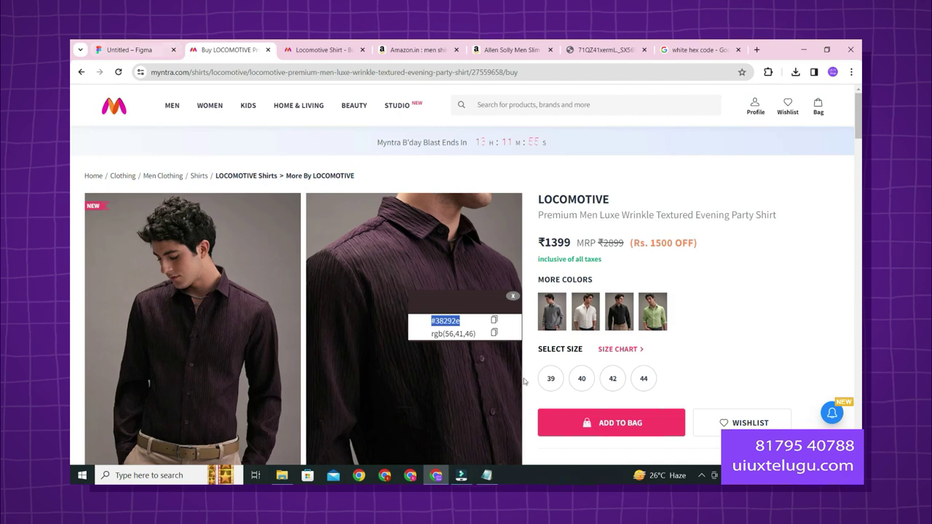
left_click(522, 345)
left_click(96, 44)
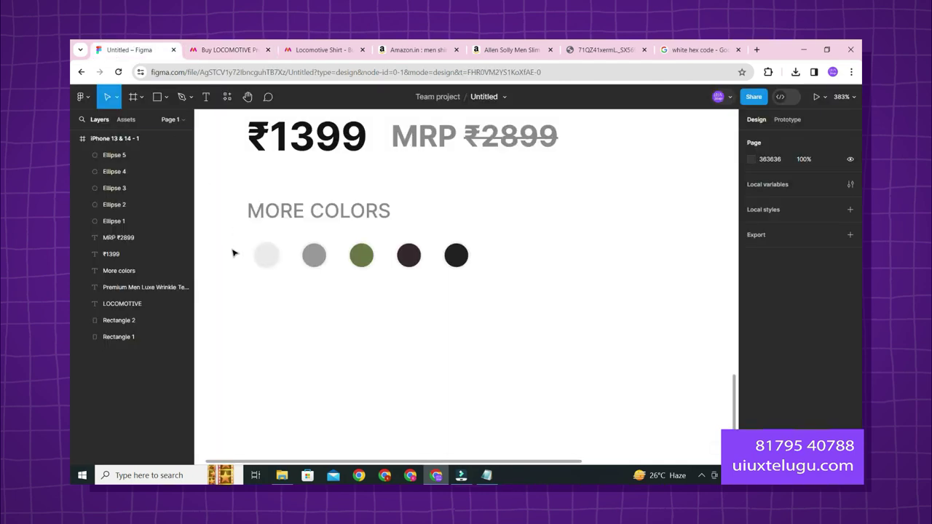
Step: Duplicate the MORE COLORS label straight down, placing the copy below the color swatches at Y 726
left_click(264, 215)
left_click(266, 257, "shift")
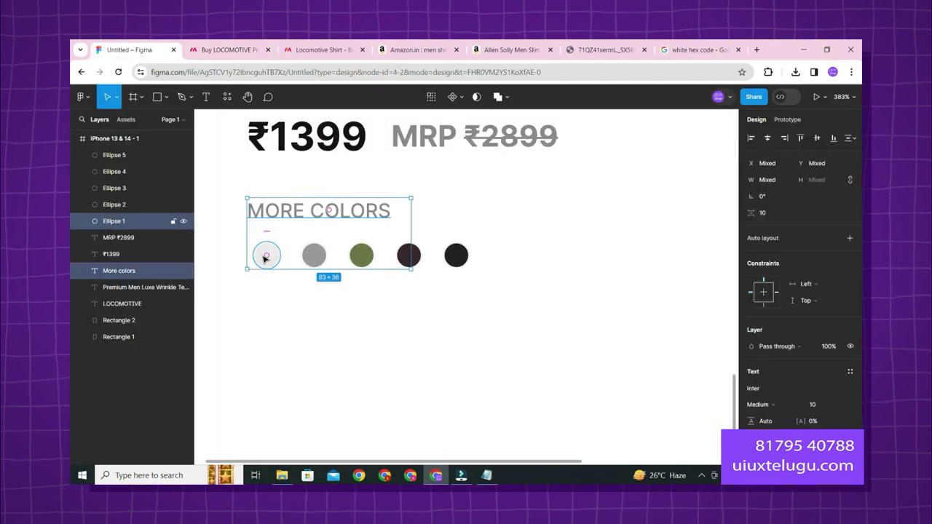
left_click(259, 211)
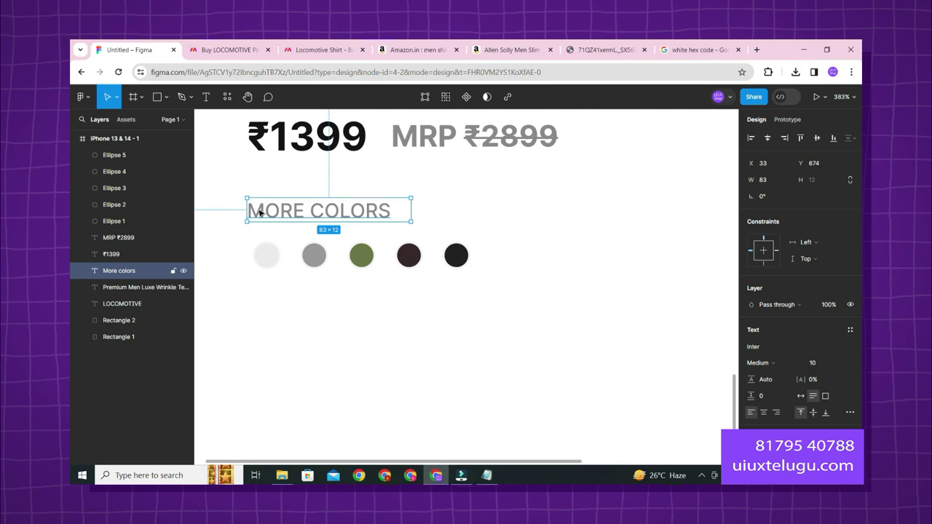
left_click_drag(259, 211, 288, 314)
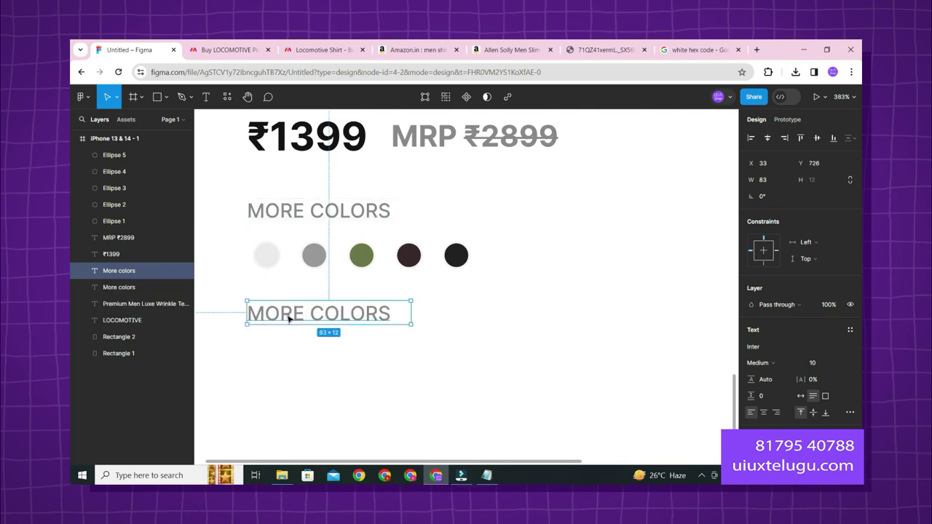
Step: Change the copied label's text to SELECT SIZE and move it down to Y 729, 19 px below the swatches
double_click(287, 315)
type("S")
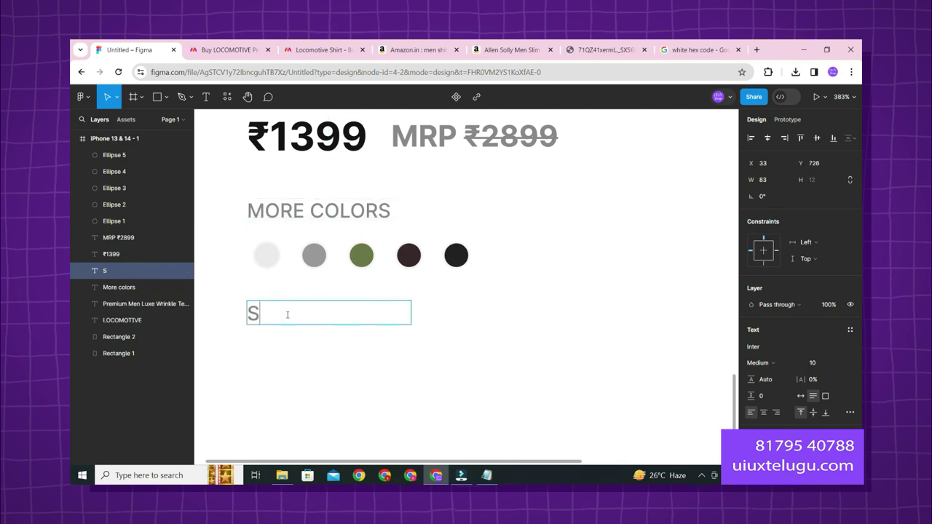
left_click(229, 50)
left_click(143, 45)
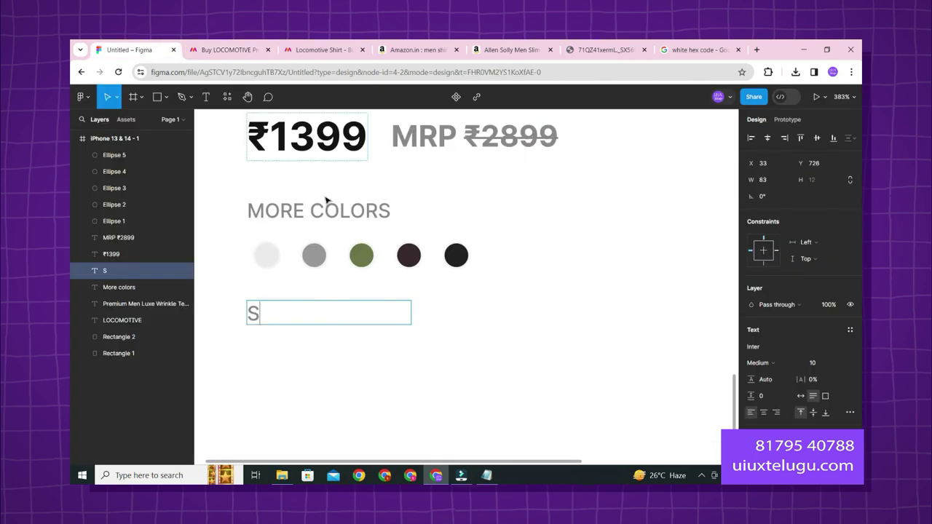
key("Caps_Lock")
type("ELECT SIZE")
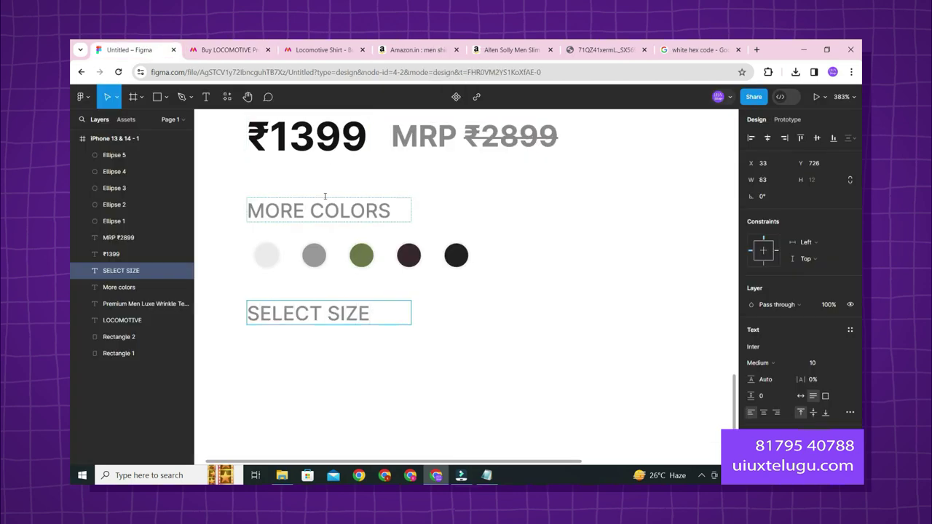
key("Escape")
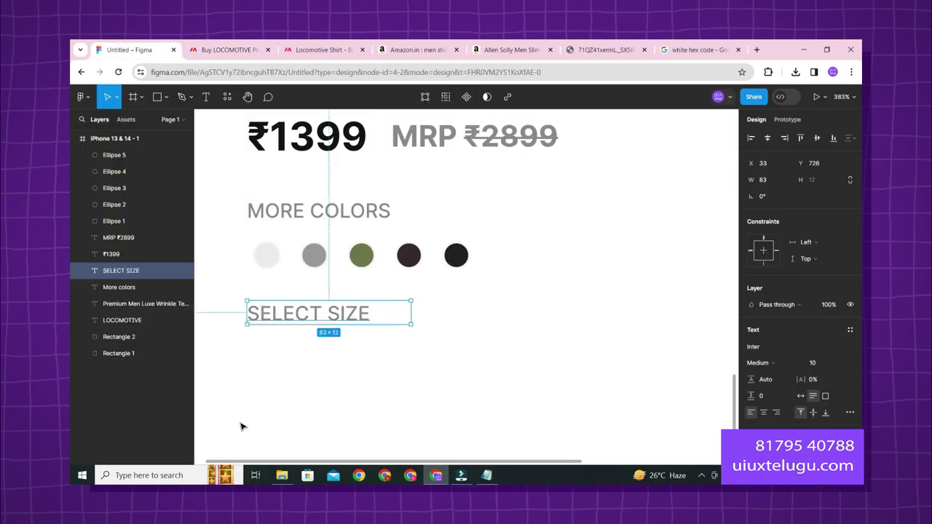
mouse_move(316, 316)
left_mouse_down()
mouse_move(309, 329)
mouse_move(307, 315)
left_mouse_up()
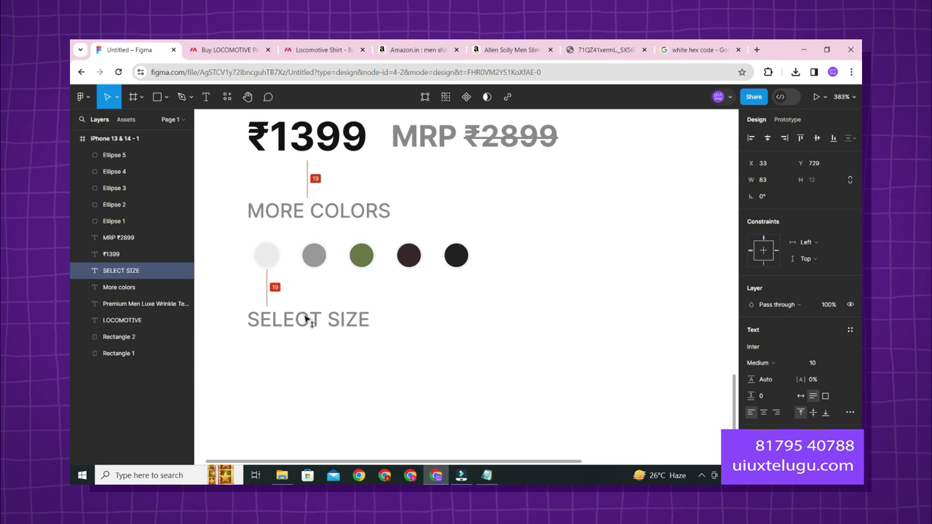
left_click(296, 374)
scroll(345, 356, "down", 3)
scroll(345, 356, "up", 5)
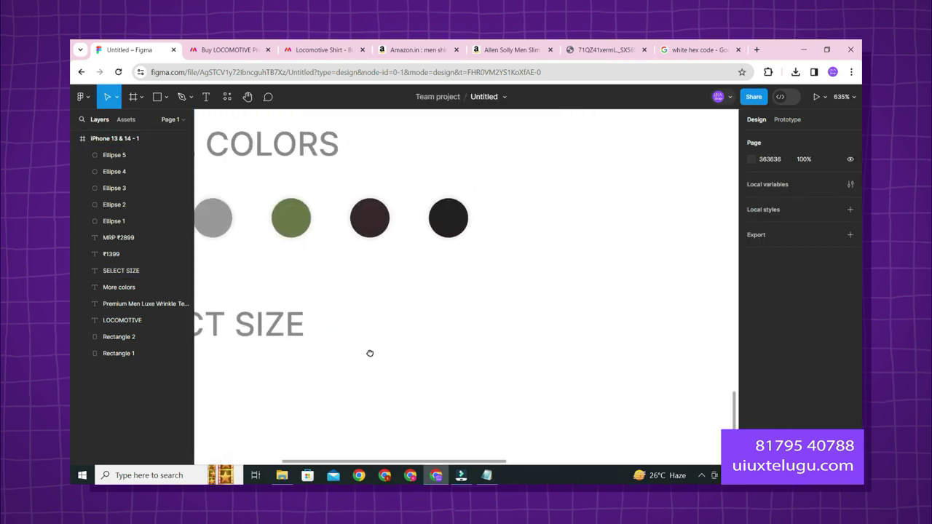
left_click_drag(370, 353, 387, 343)
key("t")
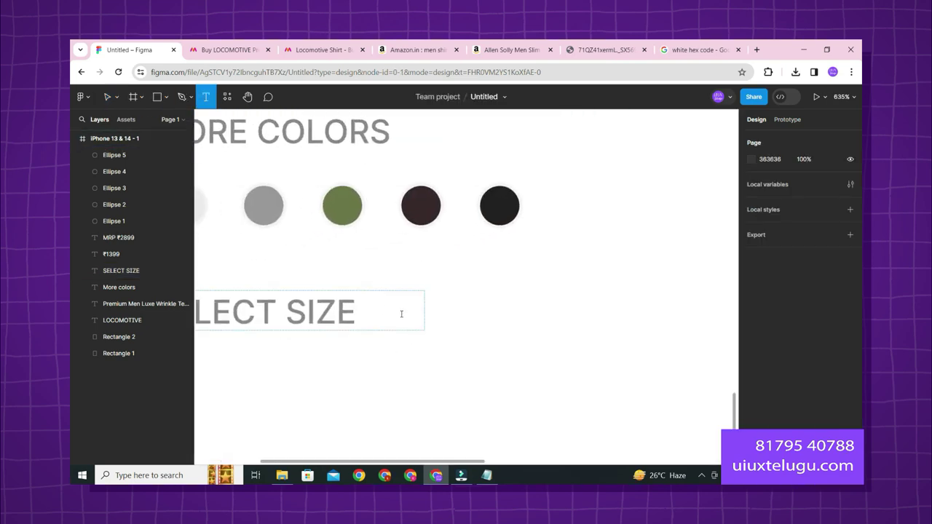
left_click(402, 314)
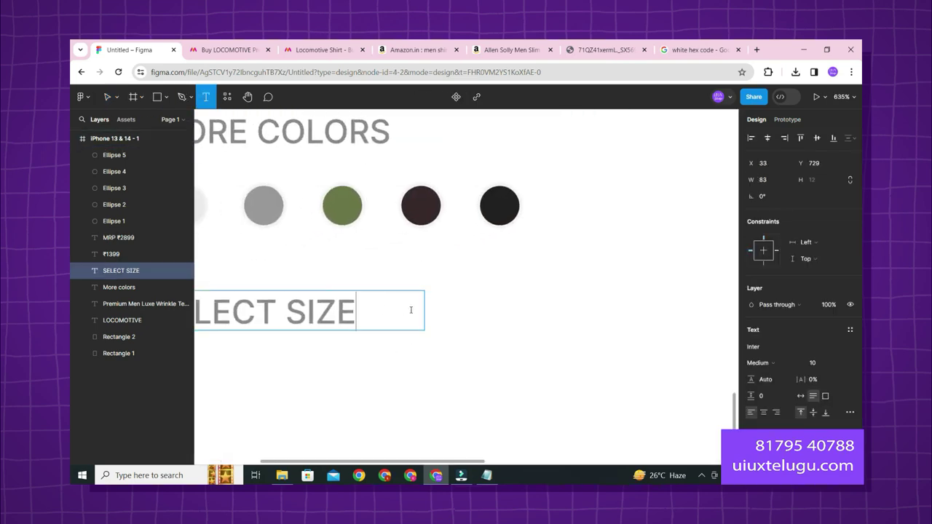
left_click(405, 366)
Step: Add a new text reading M beside the SELECT SIZE label, at about X 127, Y 739
key("t")
left_click(462, 328)
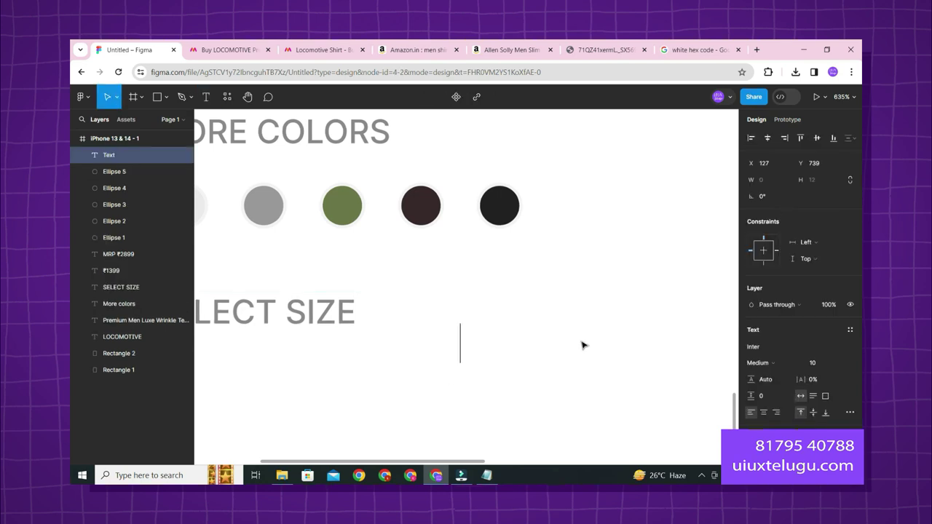
type("M")
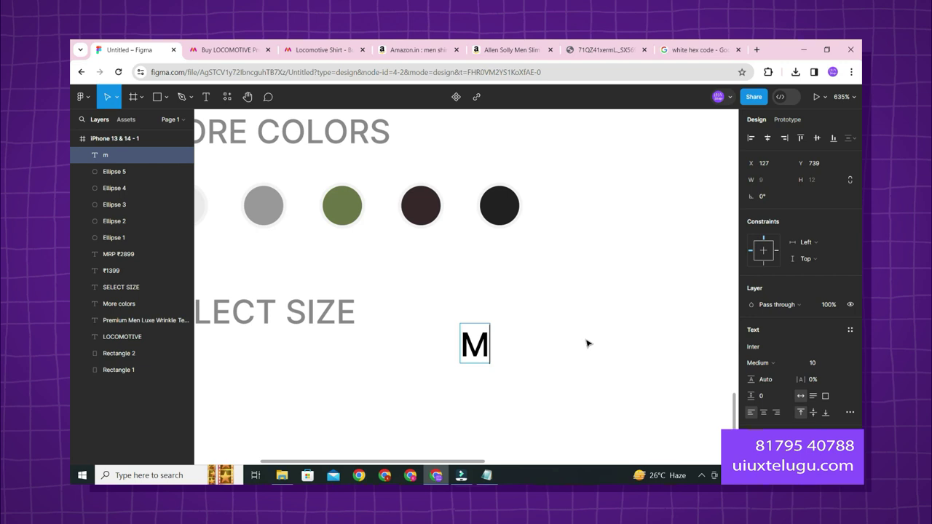
type("a")
key("BackSpace")
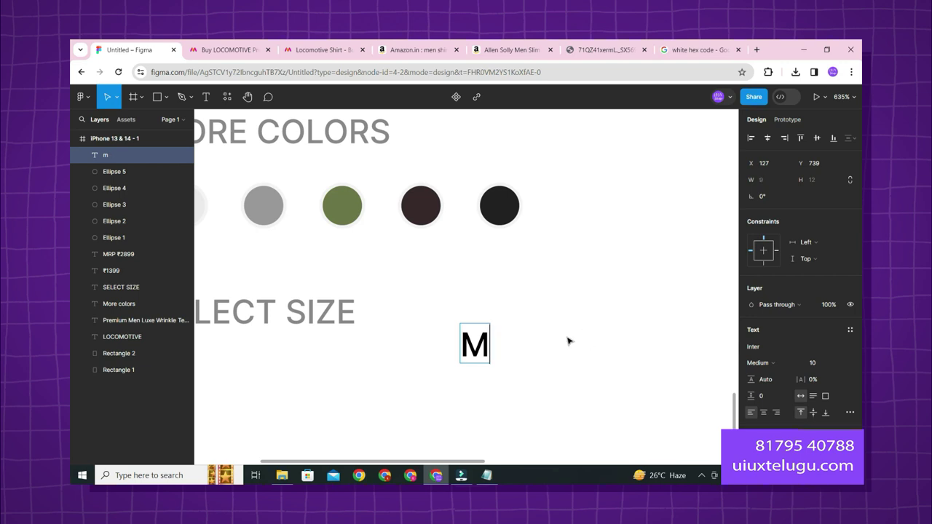
key("Escape")
Step: Wrap the M text in an auto layout frame with a 1 px inside stroke and a corner radius of 25
key("shift+a")
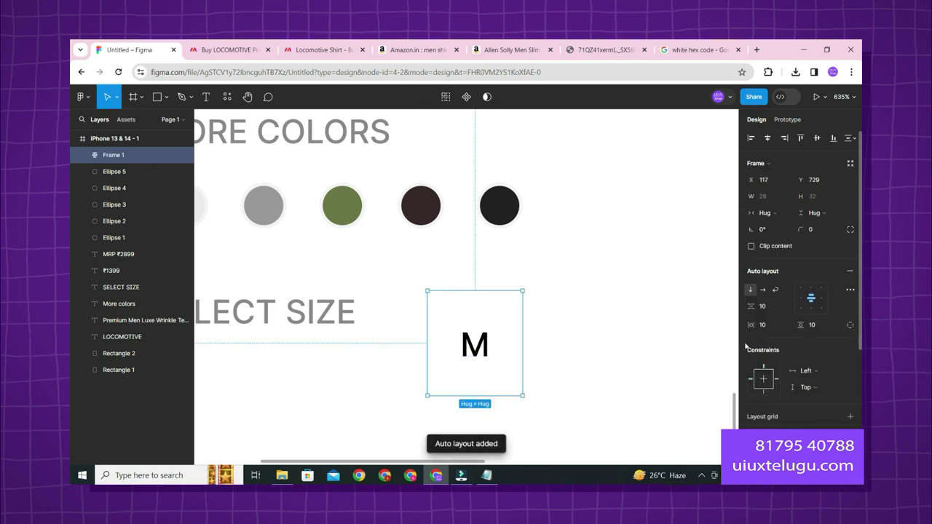
scroll(781, 375, "down", 3)
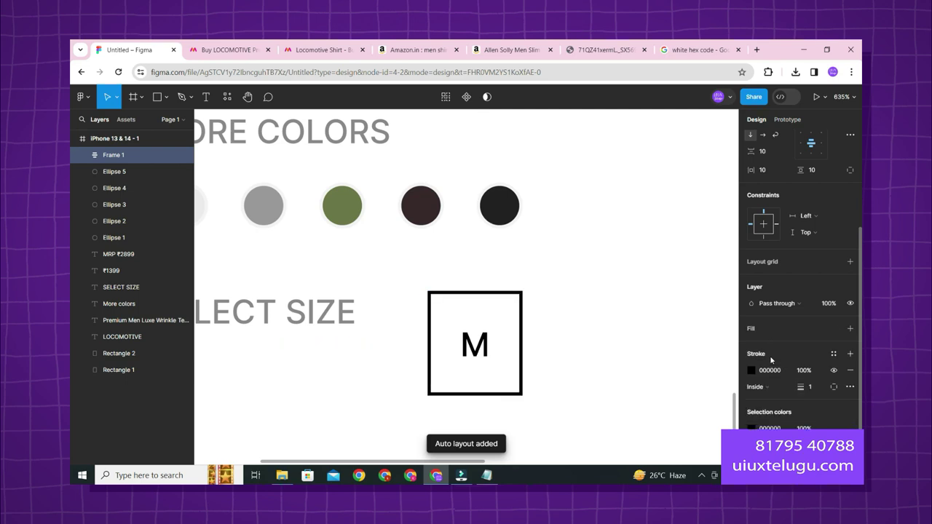
scroll(782, 305, "up", 4)
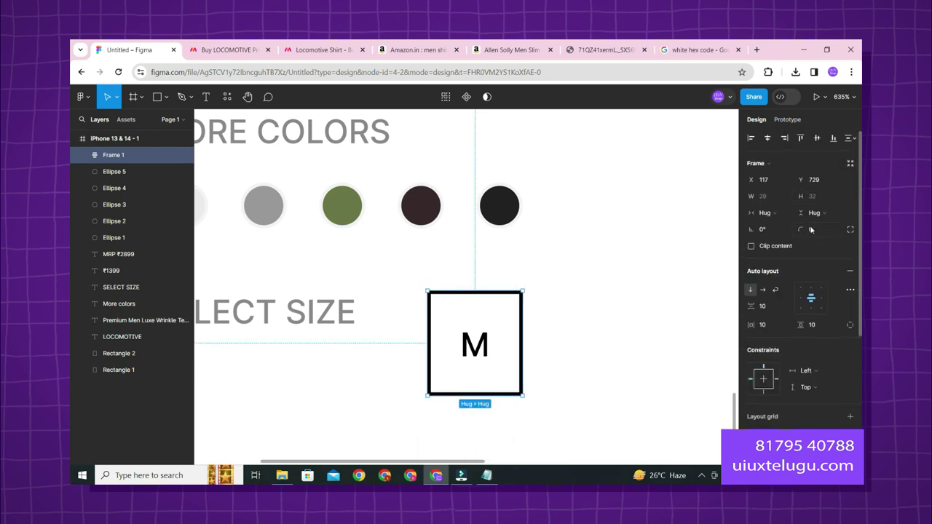
left_click(804, 229)
left_click_drag(804, 229, 822, 230)
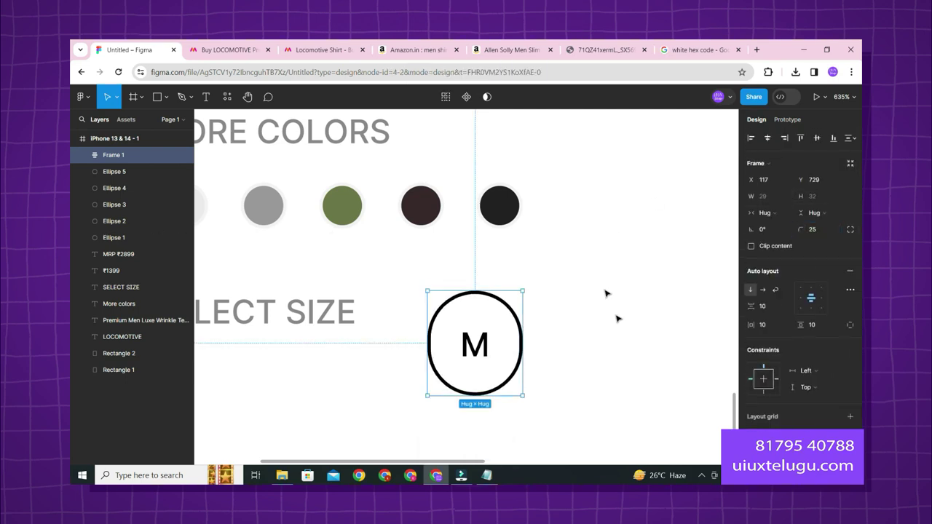
Step: Set the M frame's stroke color to light grey E7E7E7
scroll(763, 361, "down", 3)
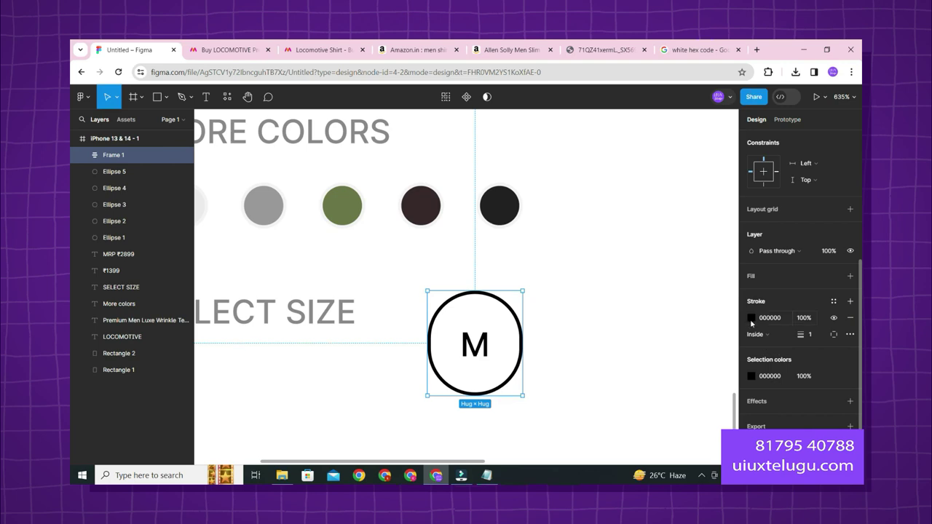
left_click(750, 319)
mouse_move(670, 265)
left_mouse_down()
mouse_move(530, 214)
mouse_move(553, 210)
left_mouse_up()
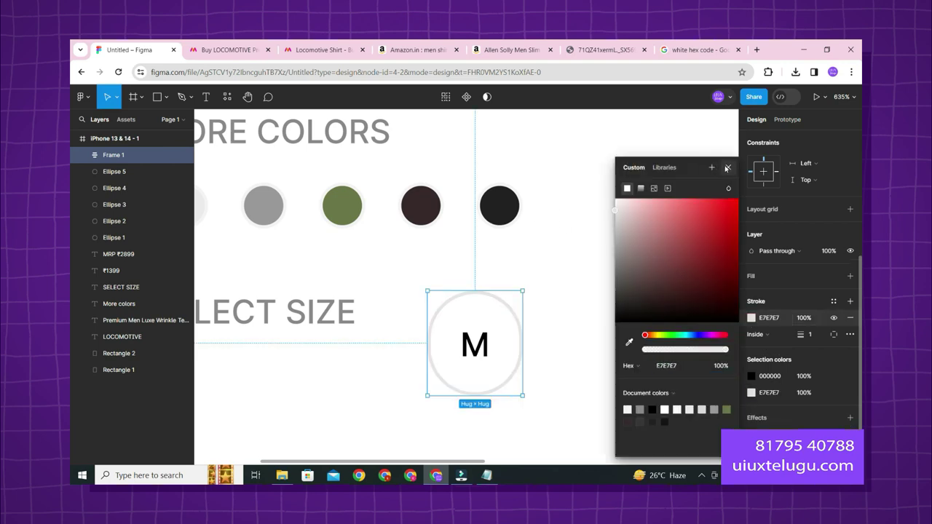
left_click(726, 168)
Step: Move the M frame next to the SELECT SIZE label and align the two on their vertical centers
left_click_drag(460, 348, 443, 313)
left_click(329, 300, "shift")
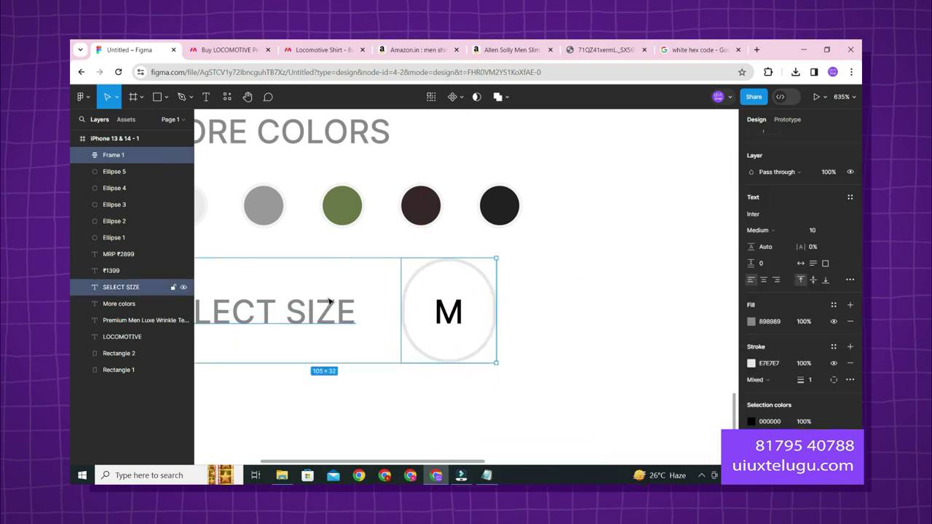
scroll(819, 182, "up", 4)
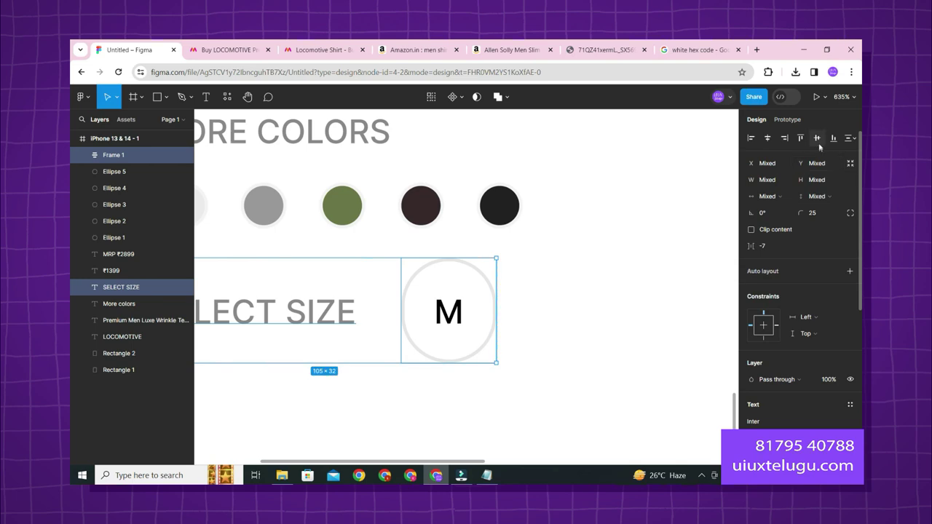
left_click(558, 318)
Step: Set both the horizontal and vertical padding of the M size frame to 7
scroll(558, 319, "down", 8)
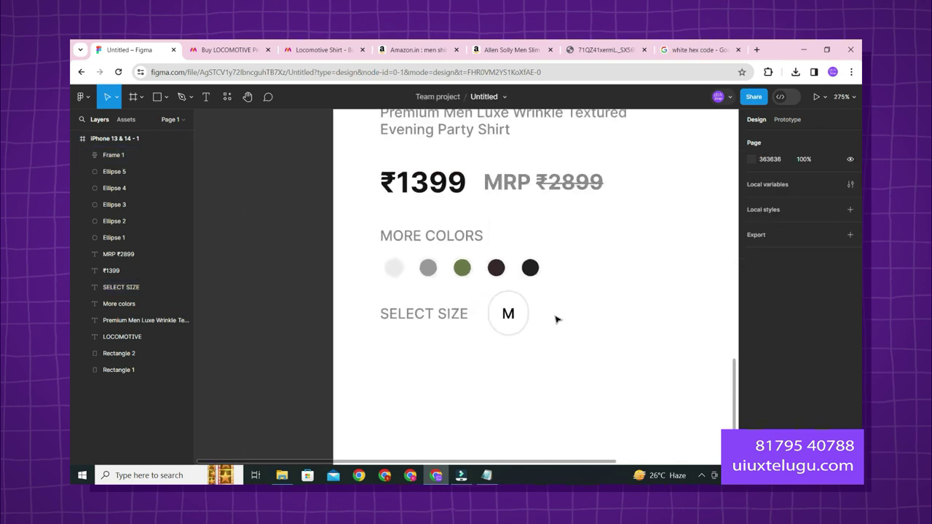
scroll(437, 324, "up", 6)
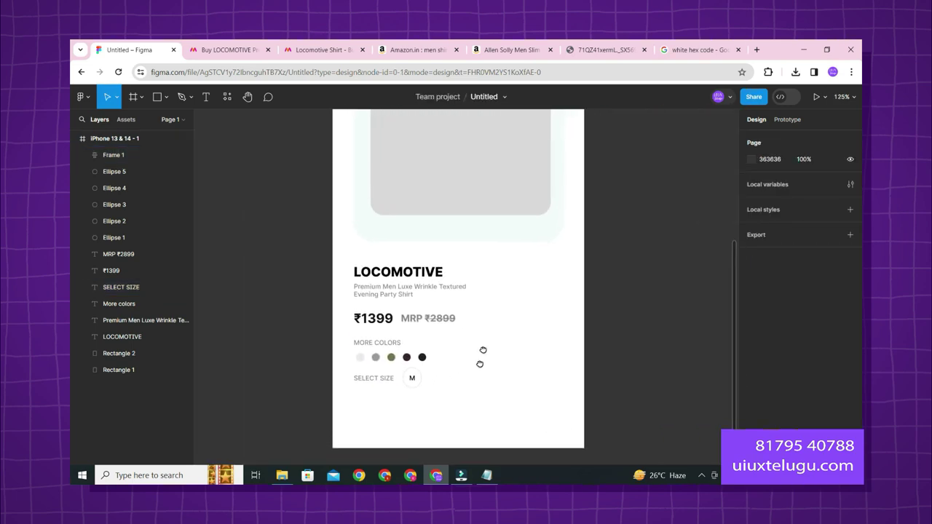
left_click(437, 322)
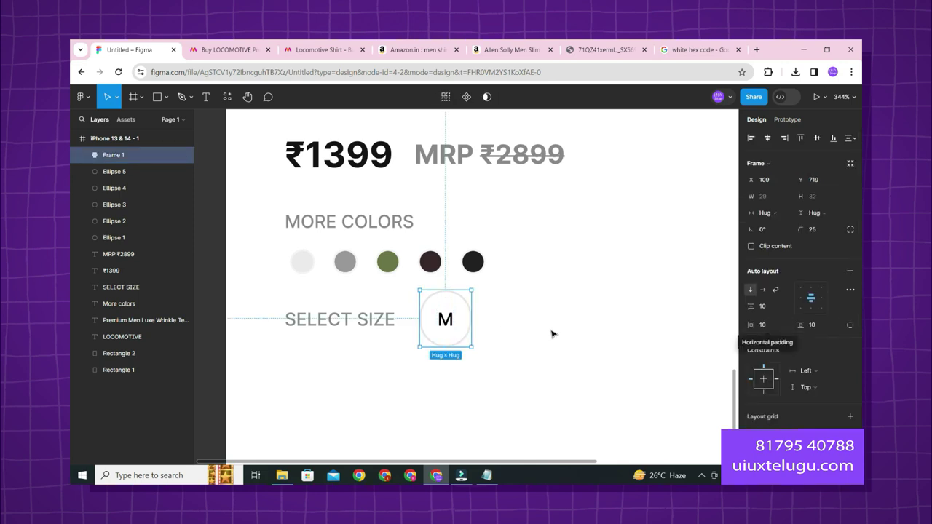
scroll(549, 329, "up", 2)
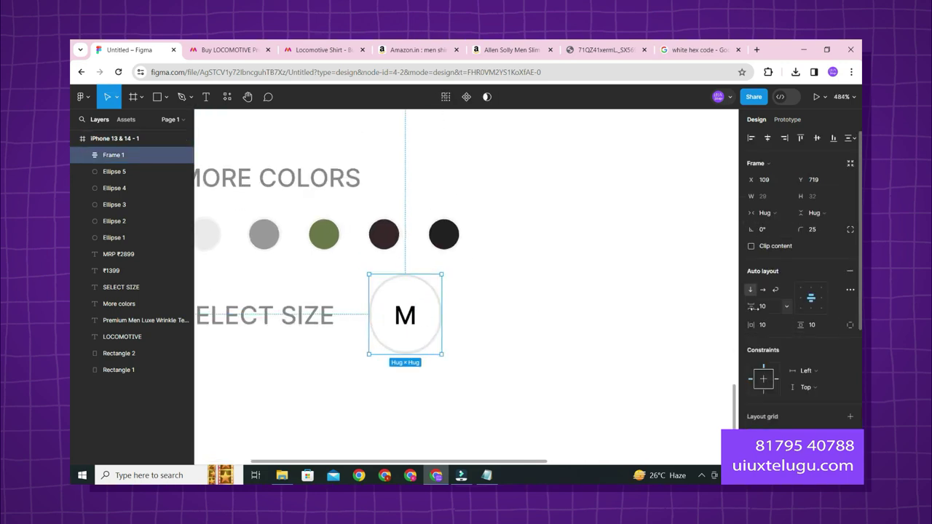
scroll(776, 311, "down", 1)
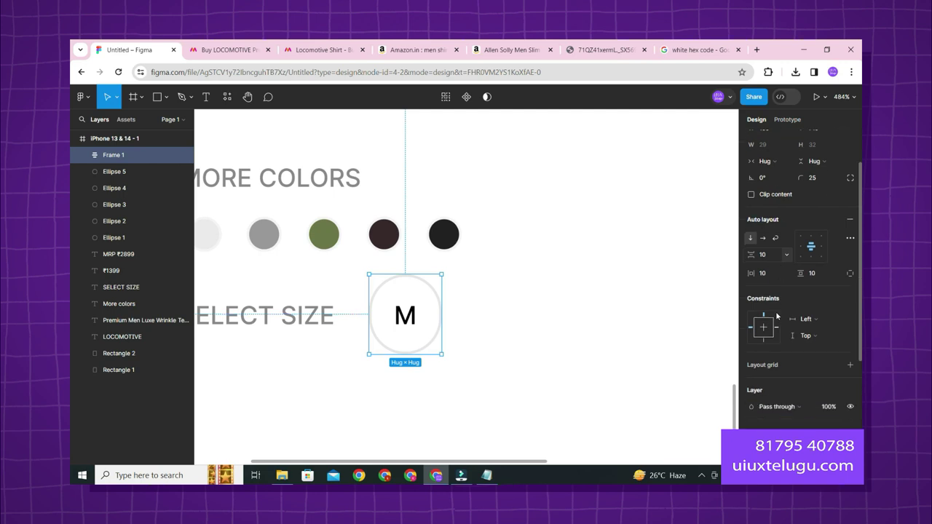
left_click_drag(751, 273, 780, 276)
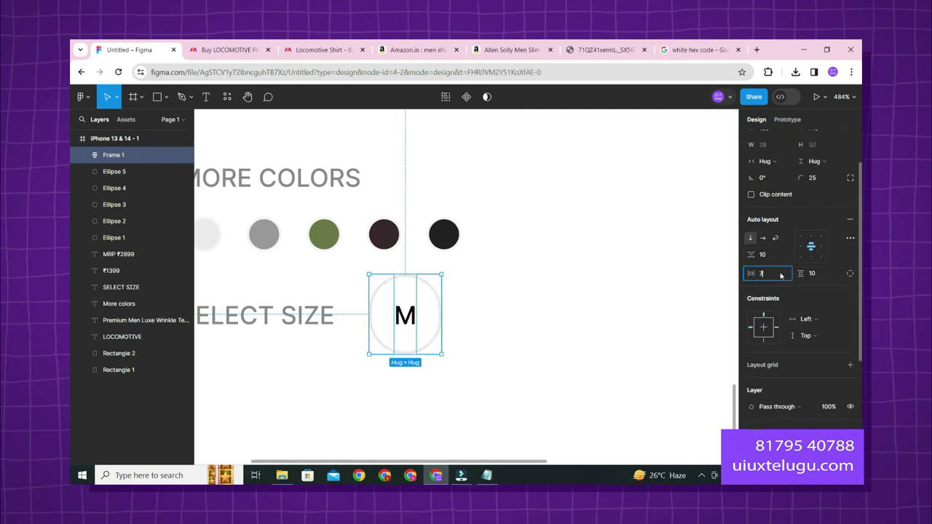
left_click(780, 275)
type("7")
key("Return")
key("Return")
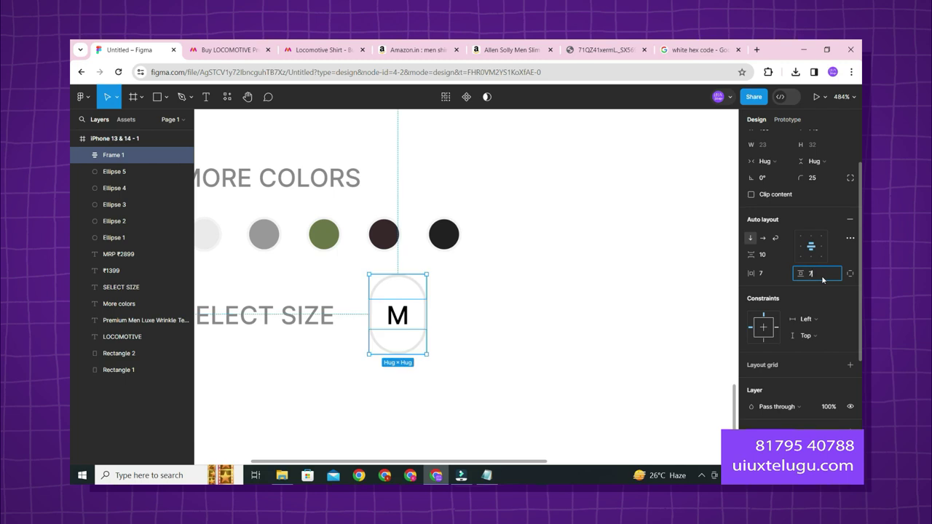
left_click(436, 355)
Step: Align the resized M frame and the SELECT SIZE label on their vertical centers again
left_click_drag(437, 354, 529, 335)
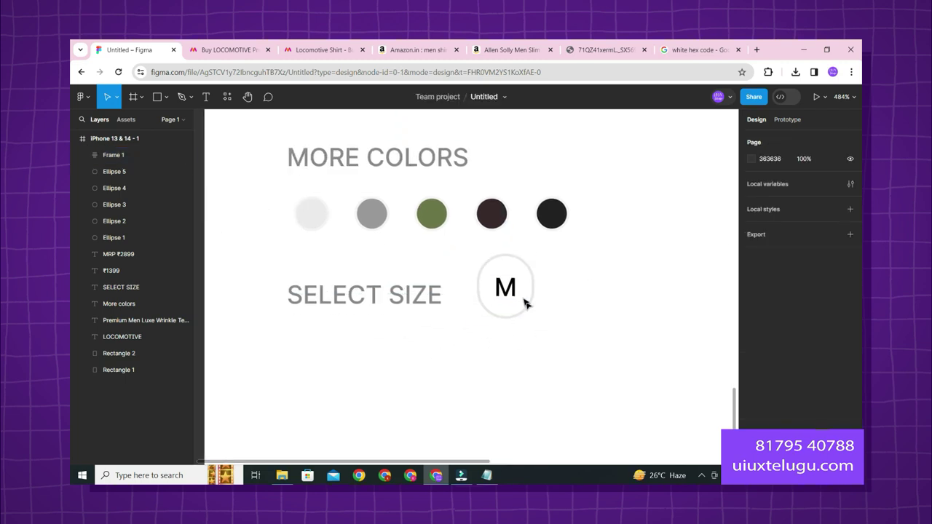
left_click(524, 301)
left_click(374, 297, "shift")
scroll(805, 207, "up", 3)
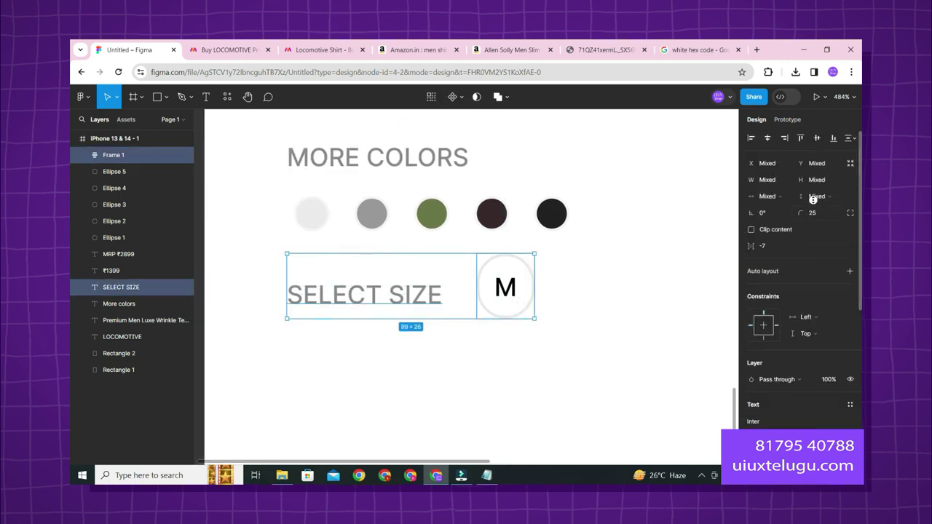
left_click(816, 137)
left_click(531, 356)
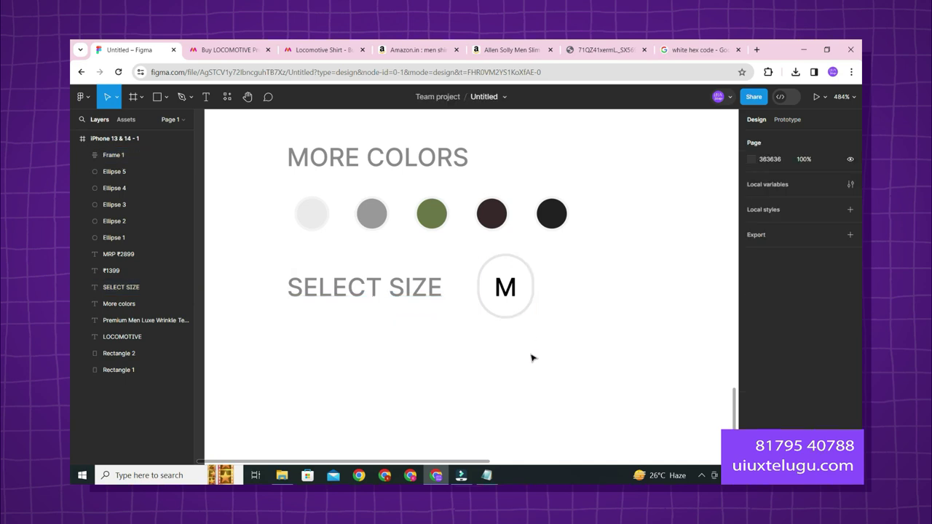
Step: Show the rulers around the canvas, with the empty area below the SELECT SIZE row in view
scroll(531, 356, "down", 6)
scroll(522, 356, "right", 1)
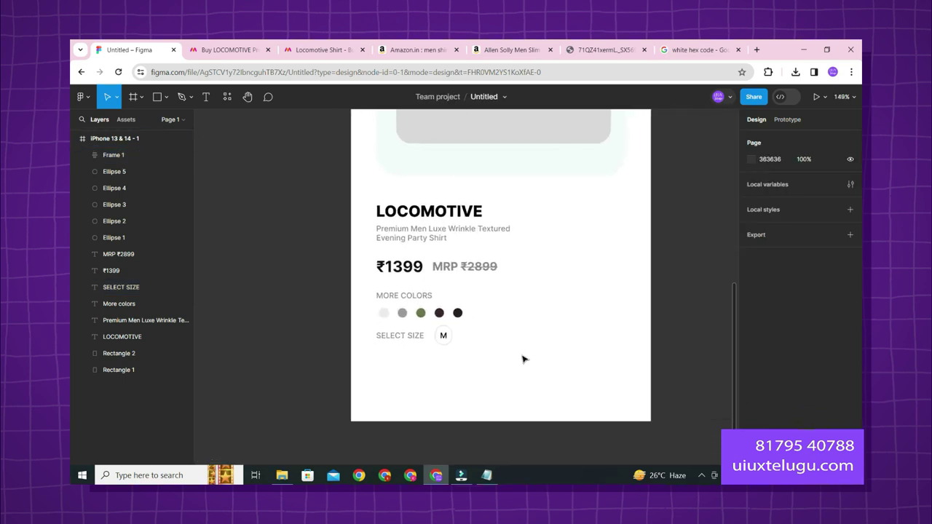
left_click_drag(506, 364, 414, 409)
left_click_drag(451, 254, 462, 233)
scroll(339, 335, "down", 3)
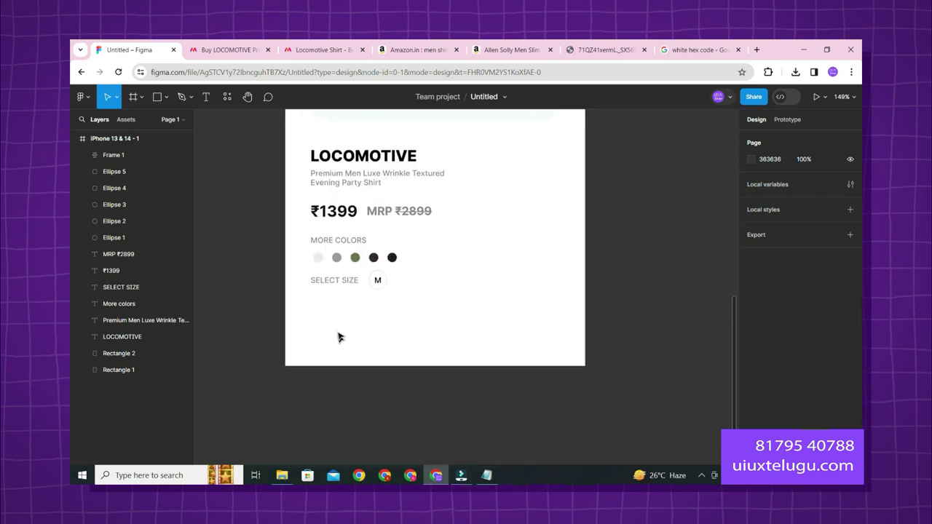
scroll(346, 321, "up", 3, "ctrl")
scroll(360, 331, "up", 1)
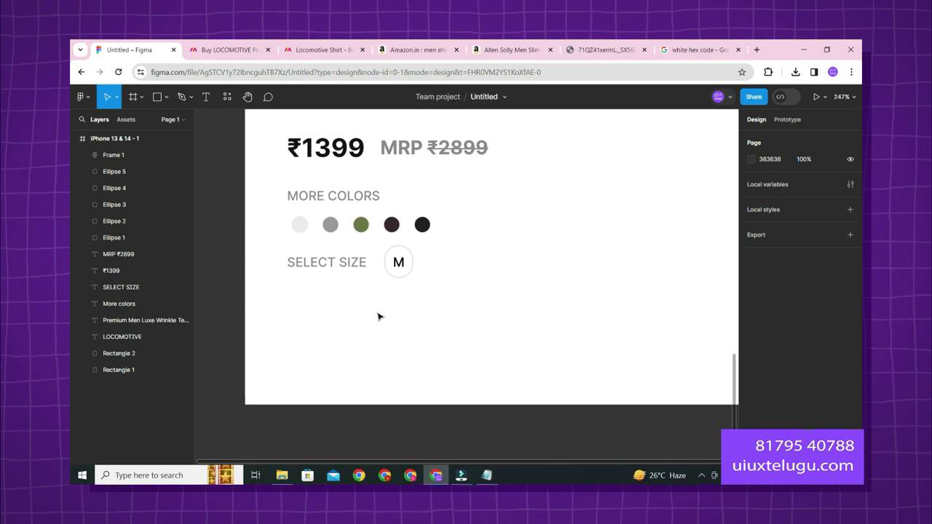
key("r")
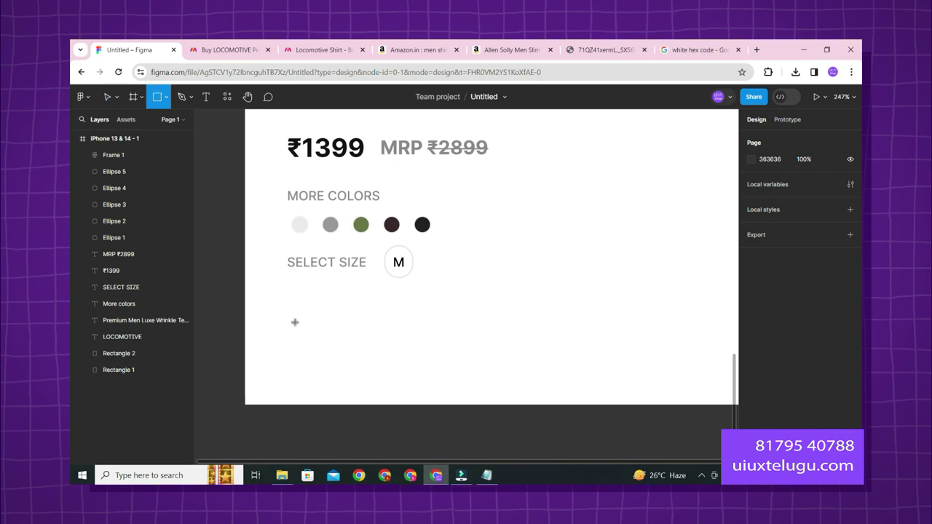
key("shift+r")
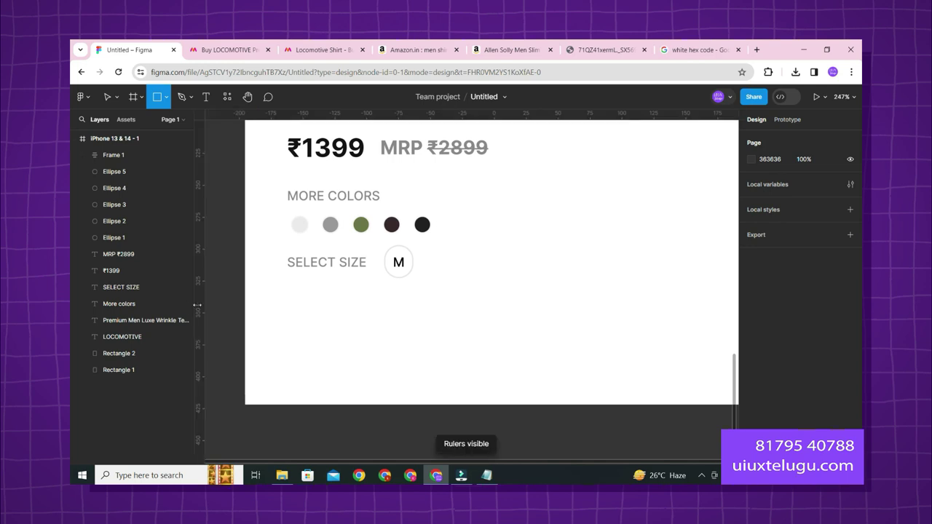
Step: Place a vertical guide at X 33, try a rectangle about 202 × 50 with corner radius 15 below SELECT SIZE, and delete the rectangle
mouse_move(201, 297)
left_mouse_down()
mouse_move(287, 283)
mouse_move(339, 326)
mouse_move(545, 358)
left_mouse_up()
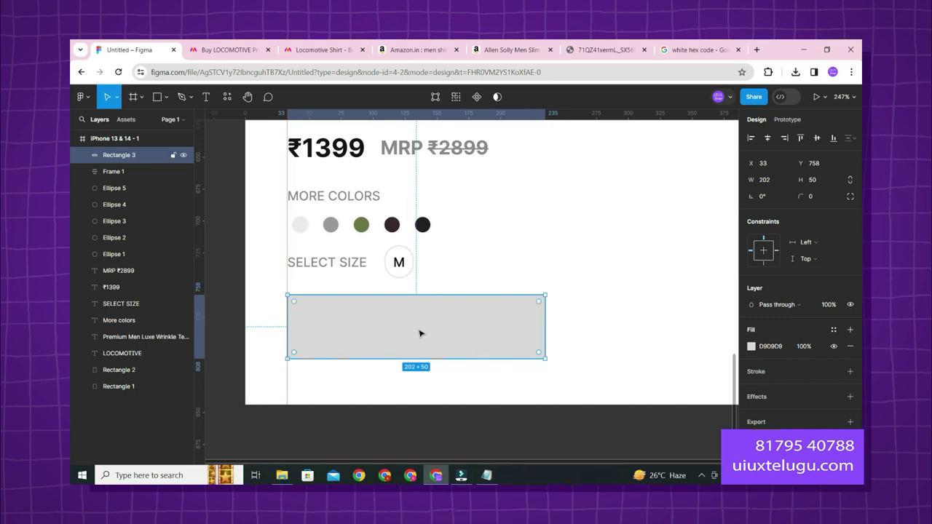
mouse_move(419, 333)
left_mouse_down()
mouse_move(435, 332)
mouse_move(420, 333)
left_mouse_up()
left_click(814, 197)
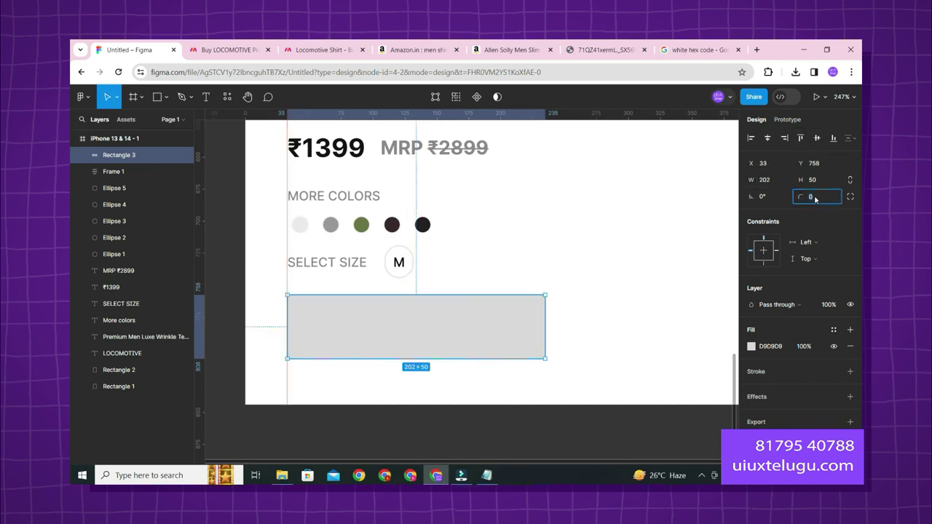
type("30")
key("Return")
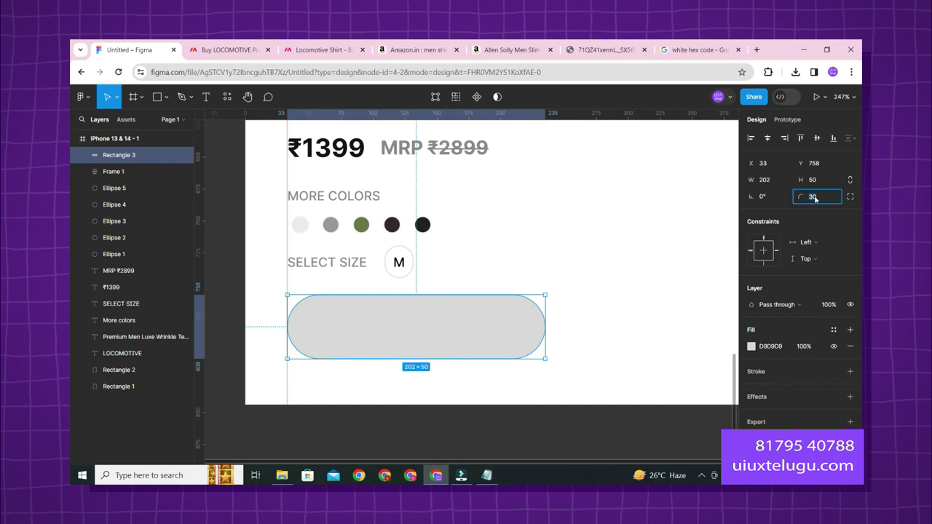
type("15")
key("Return")
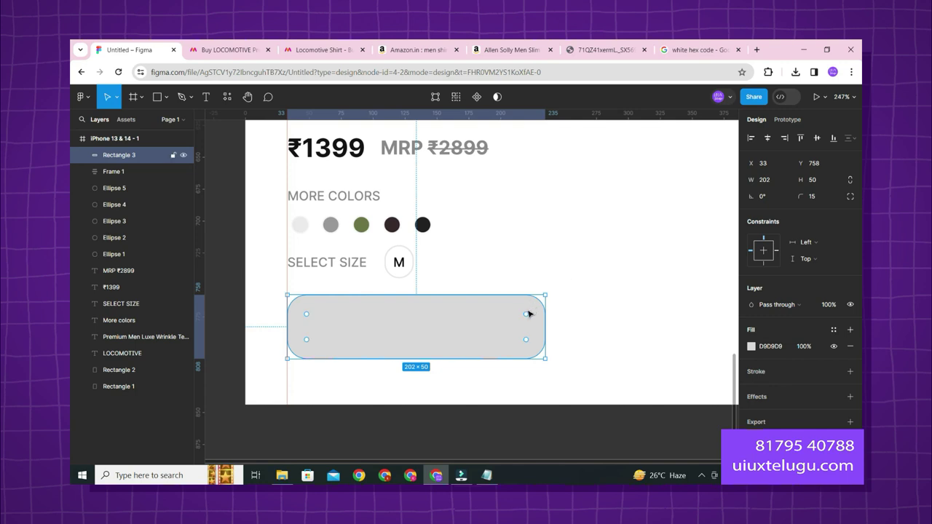
key("Delete")
Step: Add a text reading BACK below the SELECT SIZE row, at about X 81, Y 789, and wrap it in an auto layout frame
left_click(409, 265)
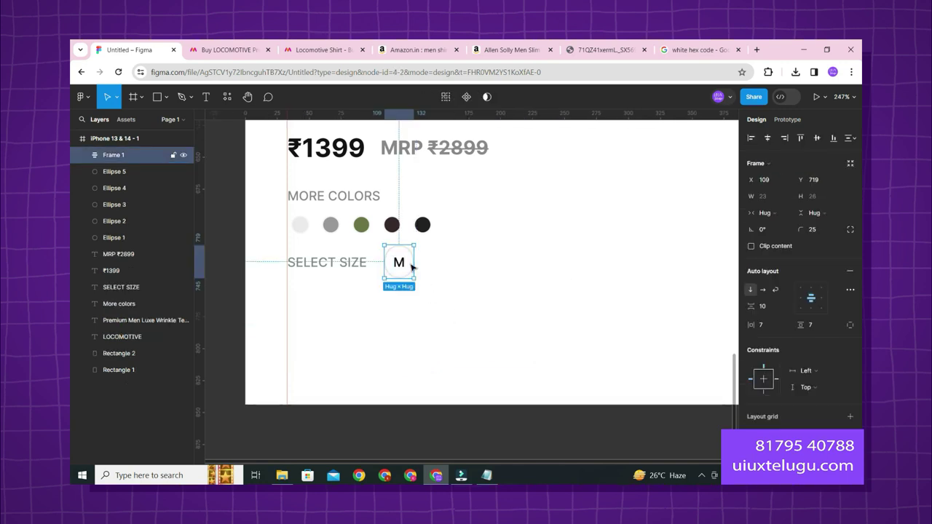
left_click(391, 324)
key("t")
left_click(350, 335)
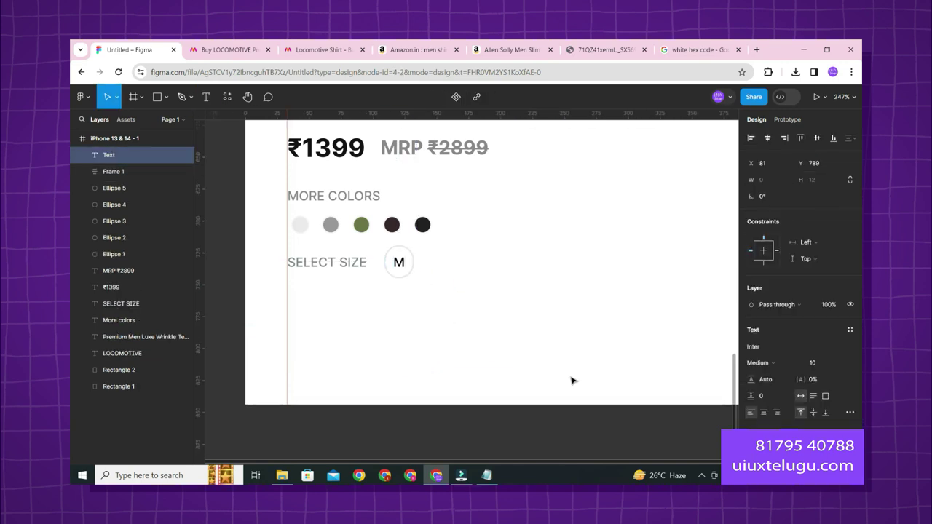
type("BACK")
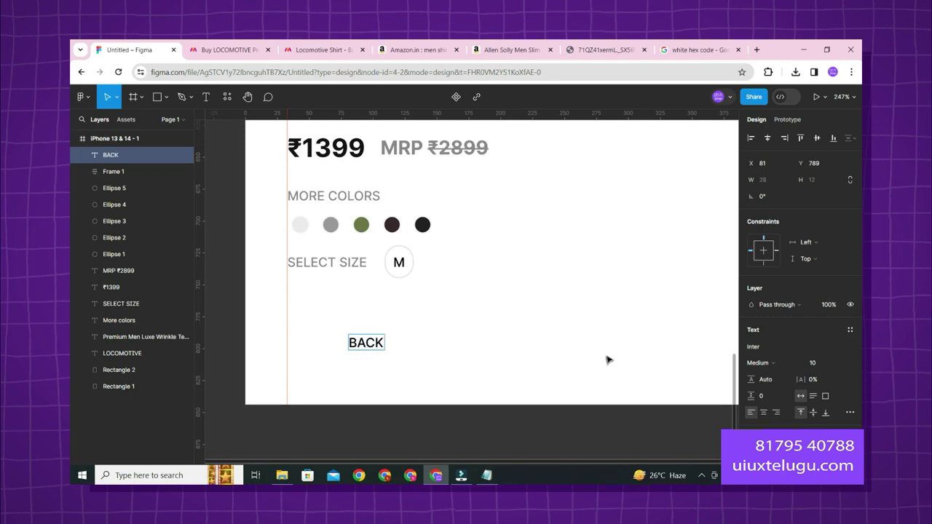
key("Escape")
key("shift+a")
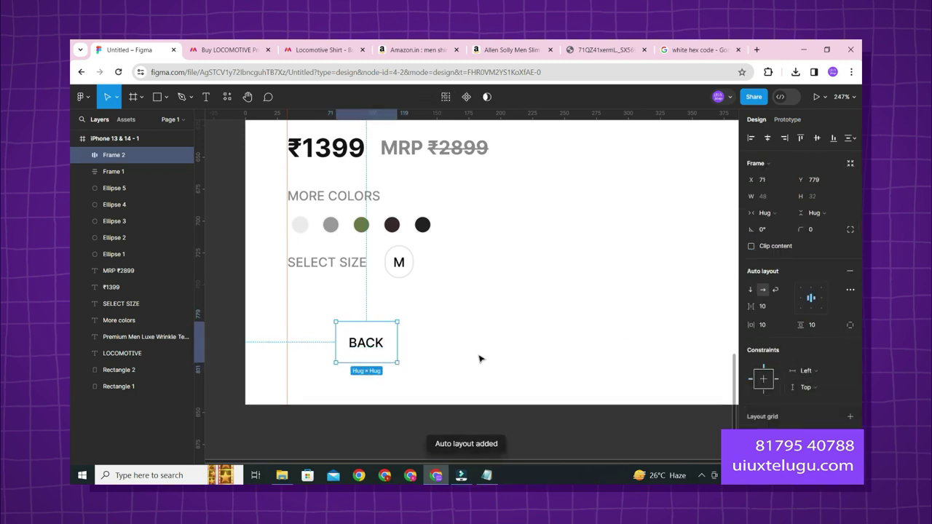
Step: Fill the BACK frame with yellow, FFFF00
left_click(440, 345)
double_click(374, 339)
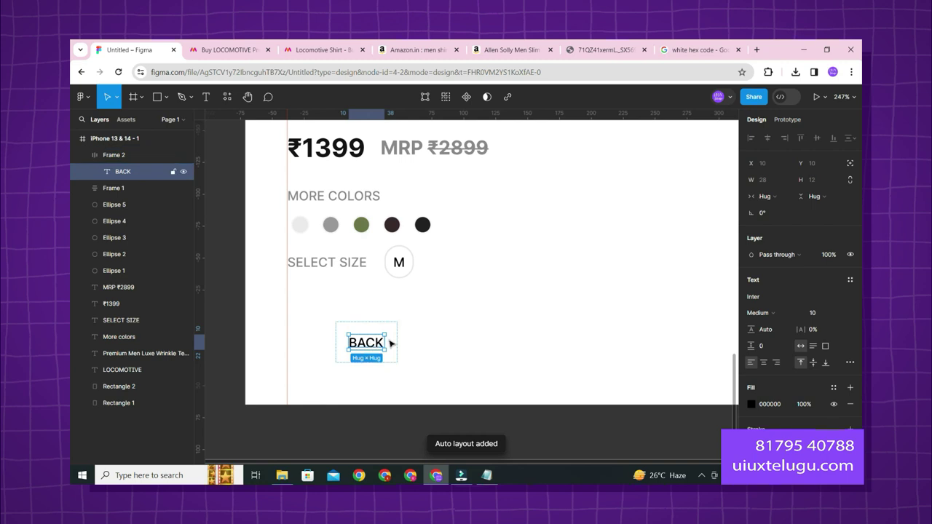
left_click(405, 336)
left_click(381, 331)
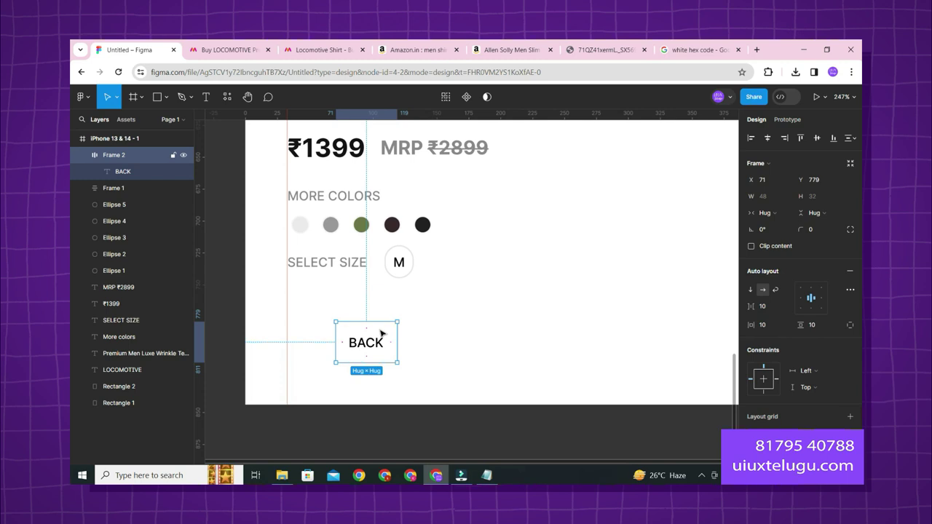
scroll(761, 325, "down", 5)
left_click(765, 312)
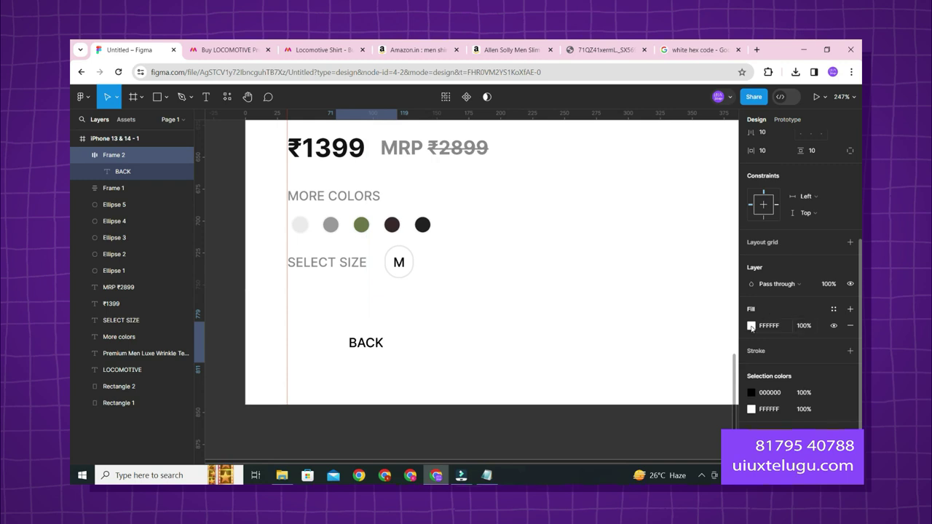
left_click(752, 327)
left_click_drag(721, 293, 723, 257)
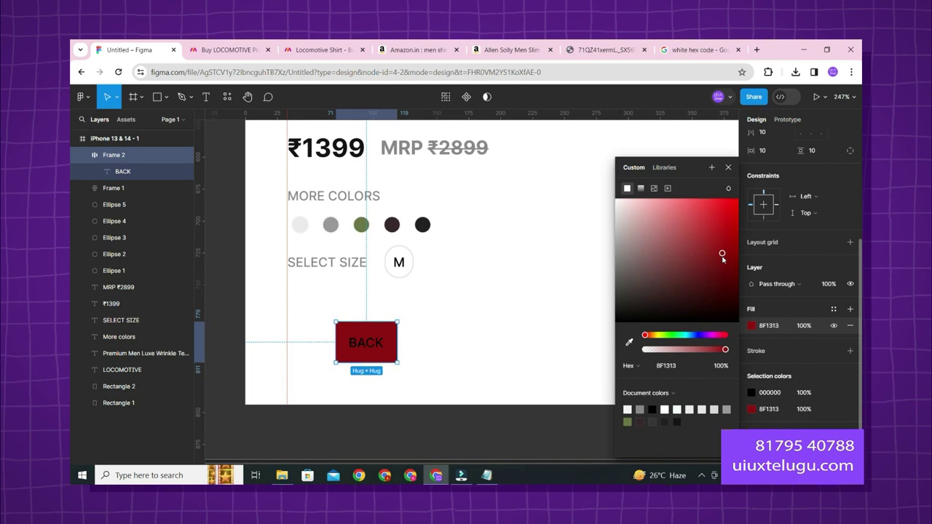
left_click(680, 366)
type("YELLOW")
key("Return")
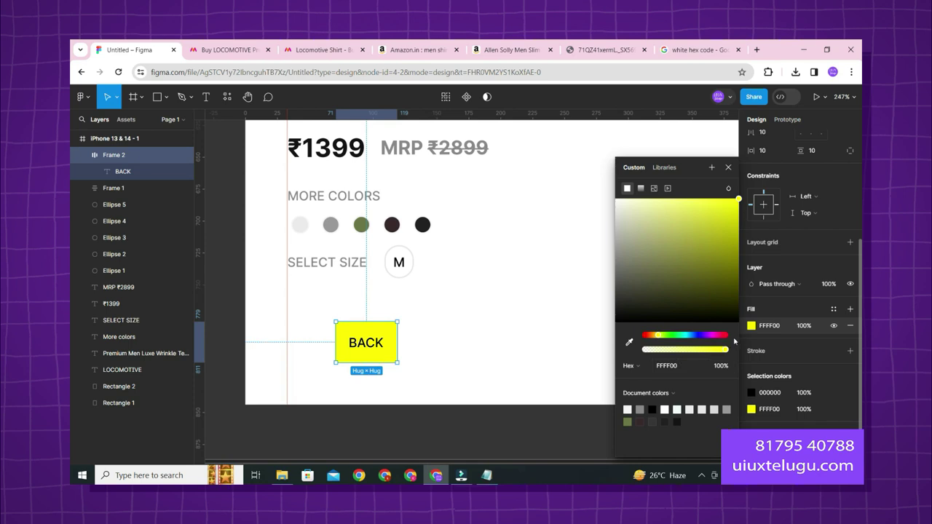
Step: Change the BACK frame's fill to the warmer yellow FFD803
left_click(659, 336)
left_click(675, 366)
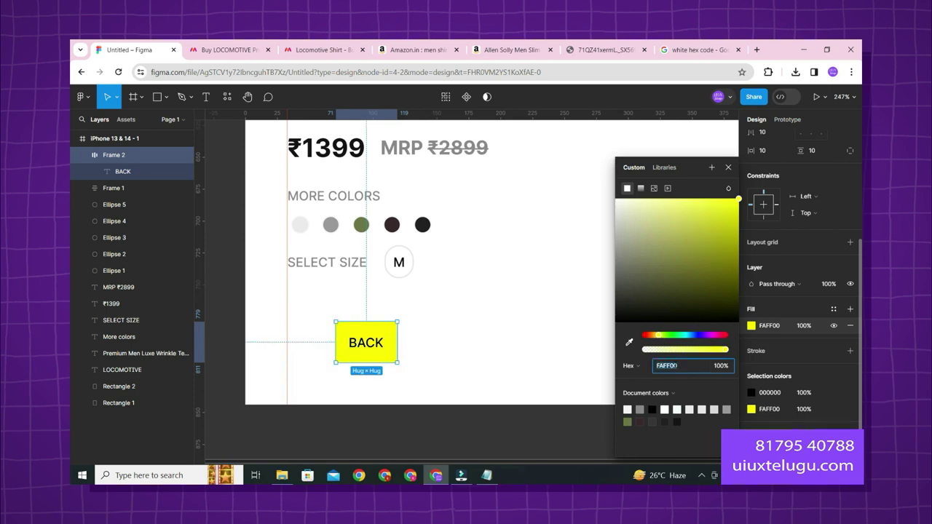
type("F")
key("Return")
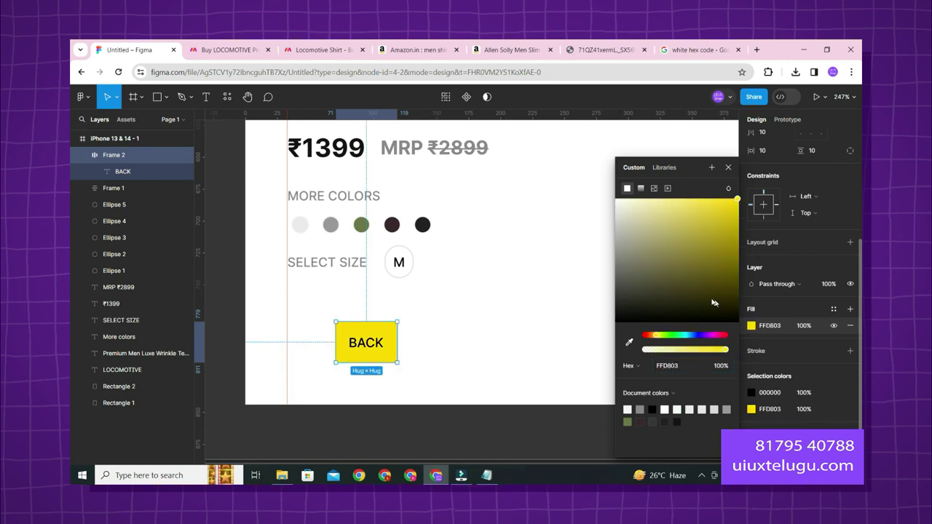
left_click(729, 167)
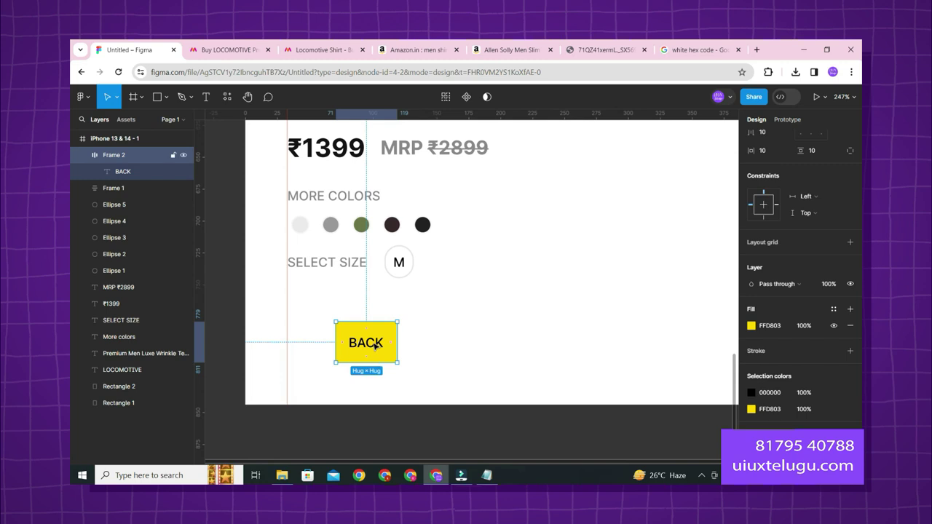
Step: Extend the yellow button's text to read BACK TO SHOP and select its enclosing frame
double_click(374, 345)
double_click(375, 345)
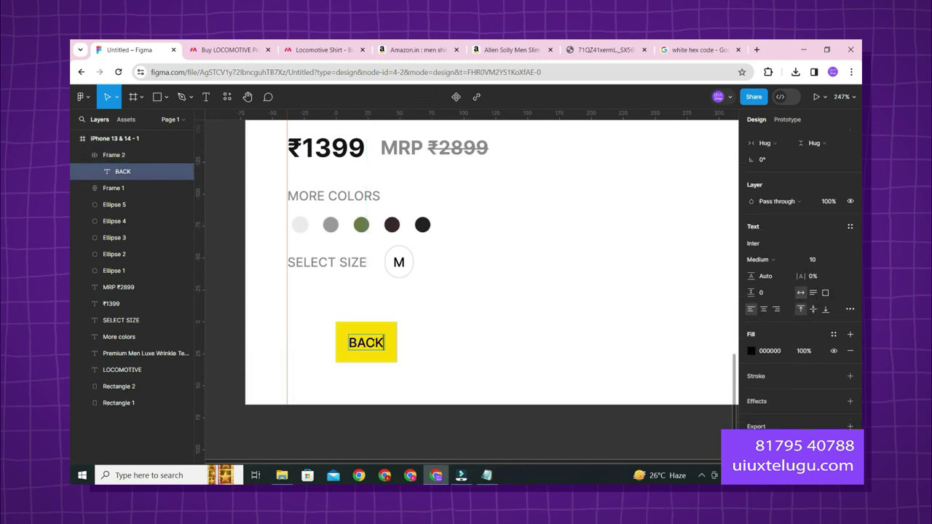
type("TO S")
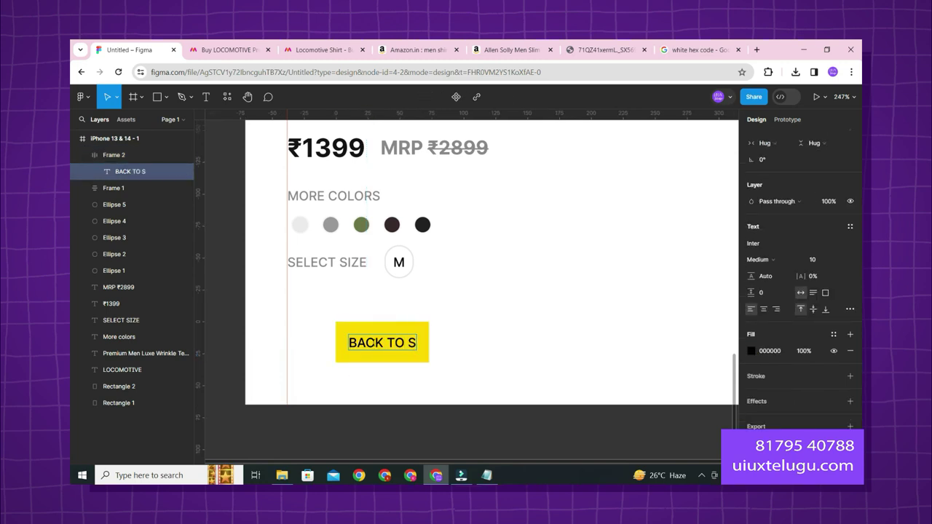
type("HOP")
key("Escape")
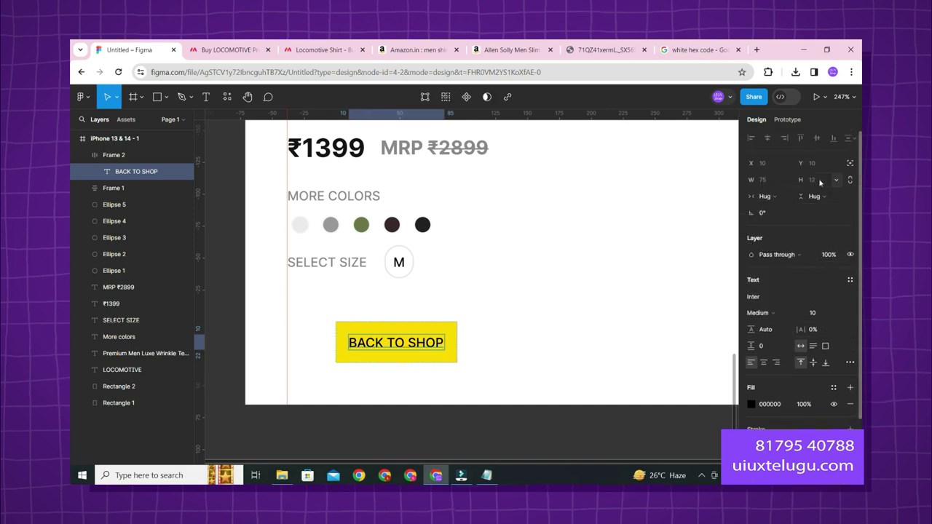
left_click(138, 162)
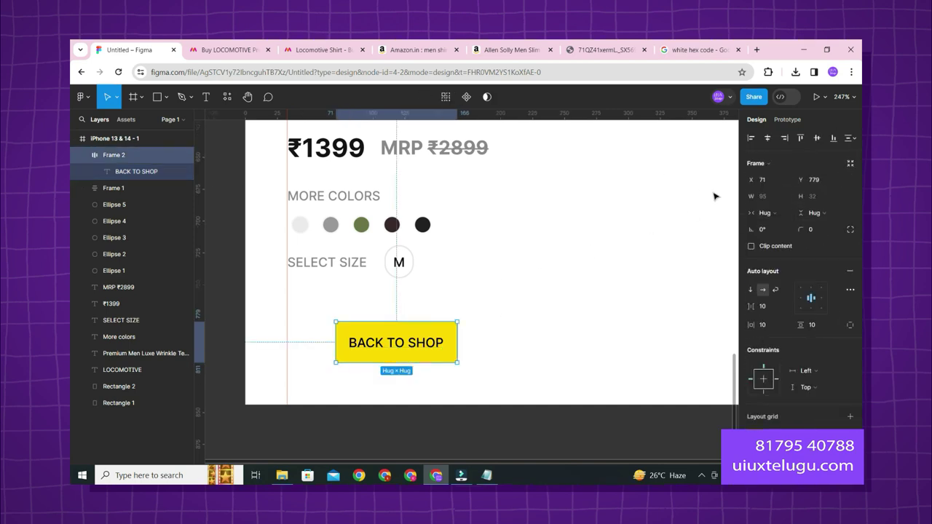
Step: Round the BACK TO SHOP button's corners, trying a radius of 18 and settling on 10
left_click(818, 230)
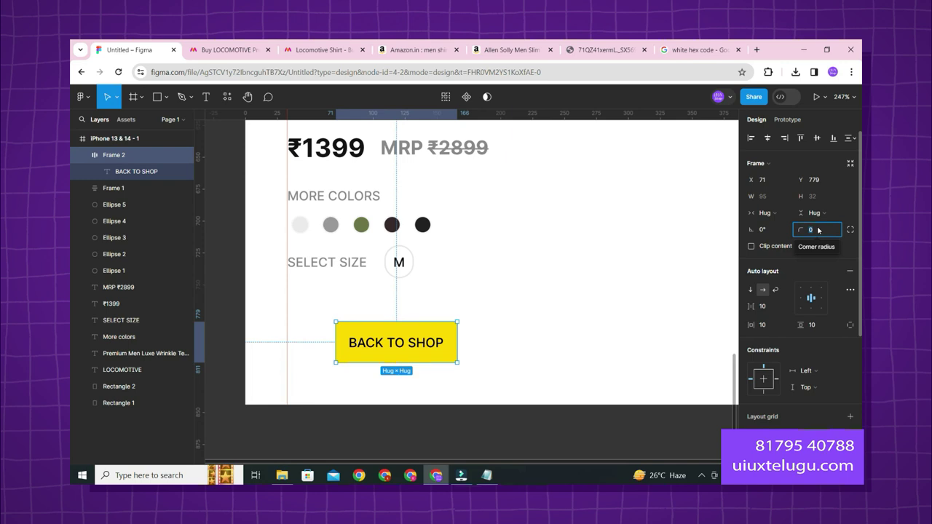
type("18")
key("Return")
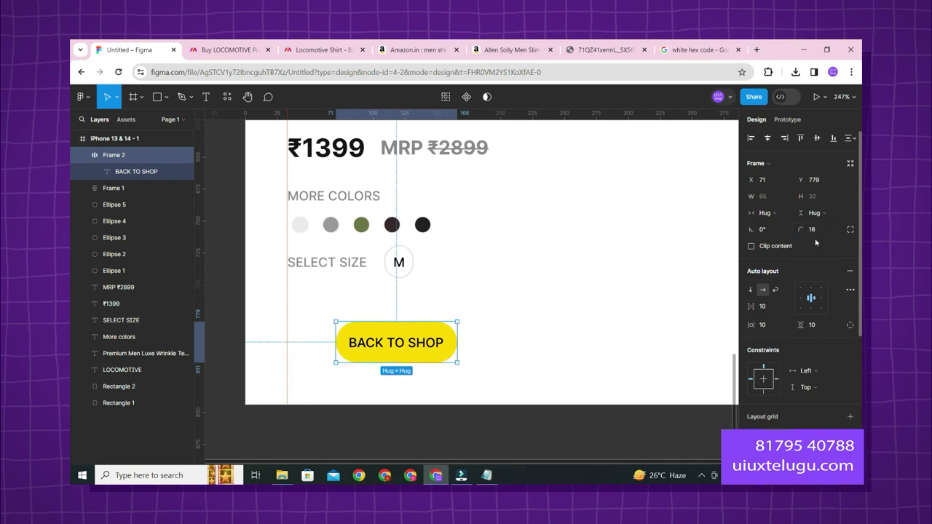
left_click(815, 235)
type("10")
key("Return")
key("Escape")
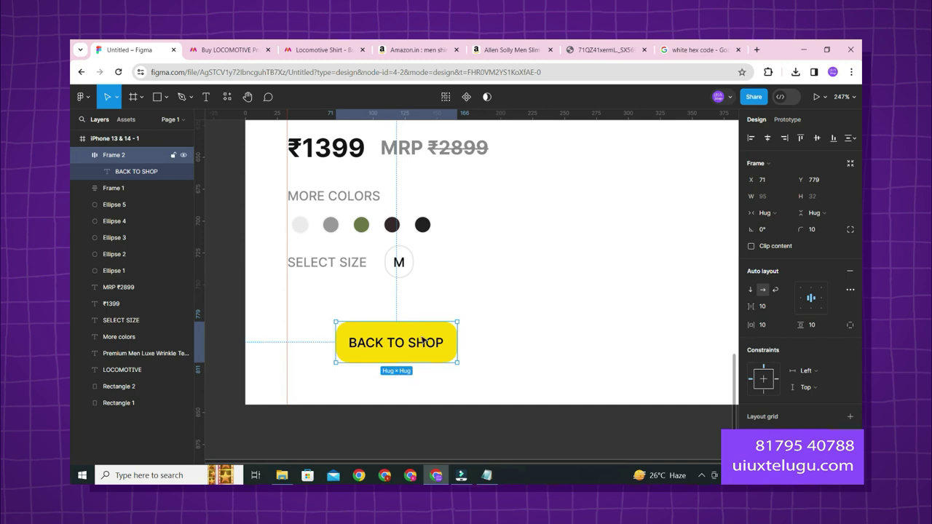
Step: Move the BACK TO SHOP button to about X 33, Y 778, aligning its edge with the vertical guide
left_click_drag(413, 342, 375, 348)
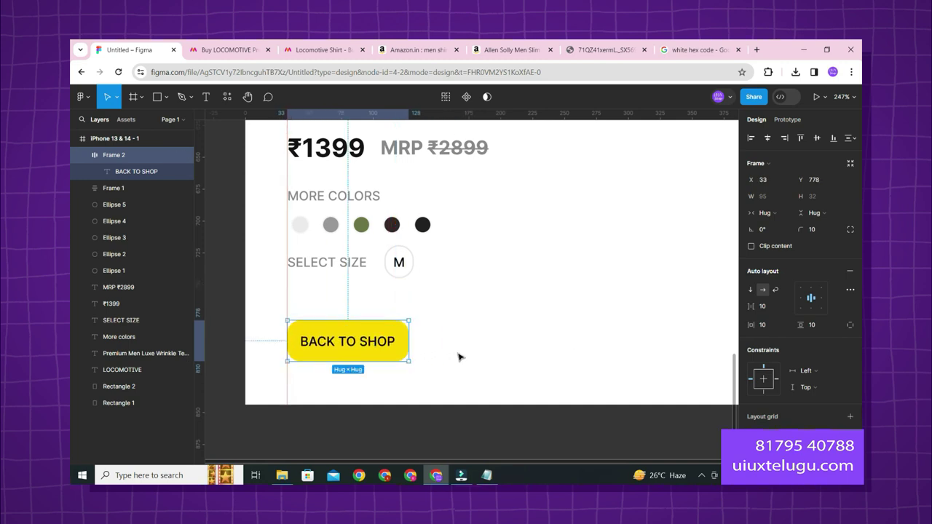
left_click(460, 357)
scroll(459, 358, "down", 5)
scroll(459, 358, "up", 5)
Step: Scale up the BACK TO SHOP button with its text and place it on the guide just below the SELECT SIZE row
left_click(387, 340)
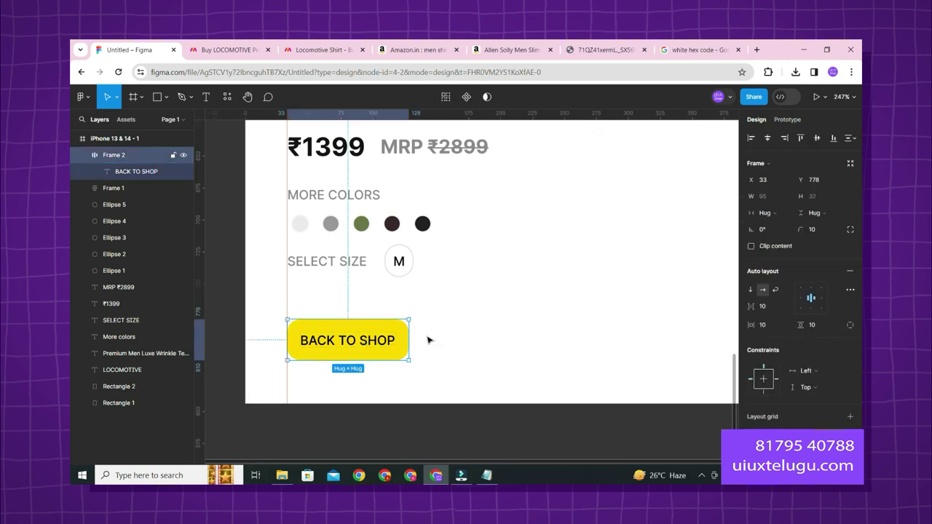
left_click_drag(409, 321, 437, 308)
mouse_move(396, 341)
left_mouse_down()
mouse_move(410, 333)
mouse_move(399, 335)
left_mouse_up()
left_click(449, 408)
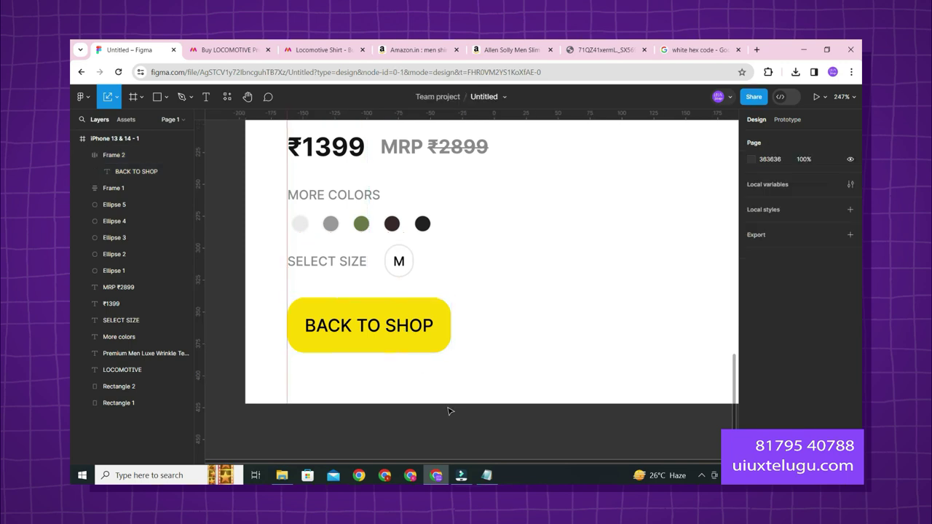
Step: Draw a 48 × 48 circle beside the BACK TO SHOP button at about X 187, Y 756
scroll(449, 412, "down", 5)
scroll(444, 404, "up", 3)
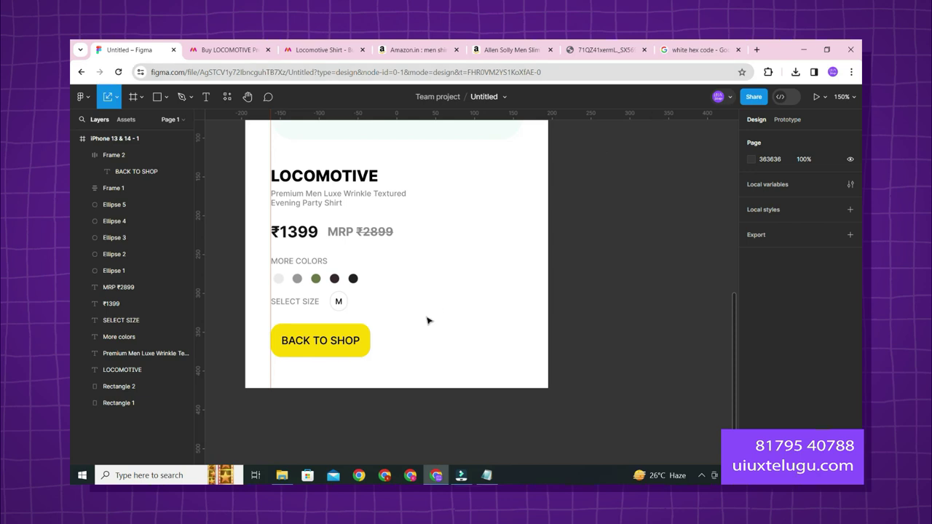
scroll(412, 357, "up", 3)
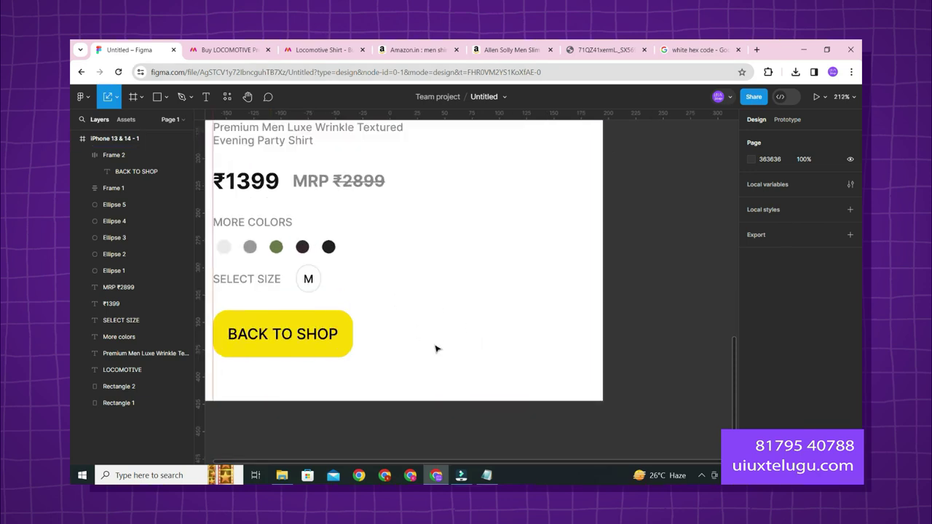
key("o")
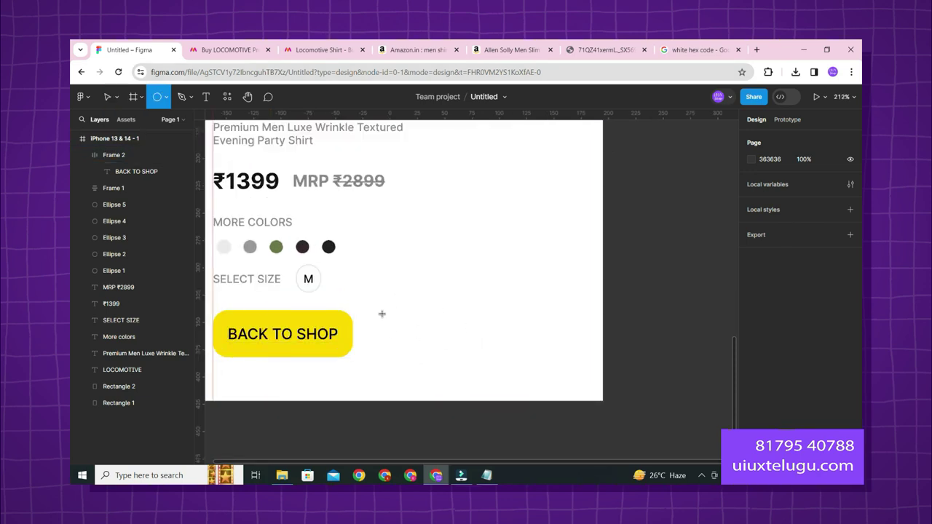
mouse_move(380, 314)
left_mouse_down()
mouse_move(432, 366)
mouse_move(401, 333)
left_mouse_up()
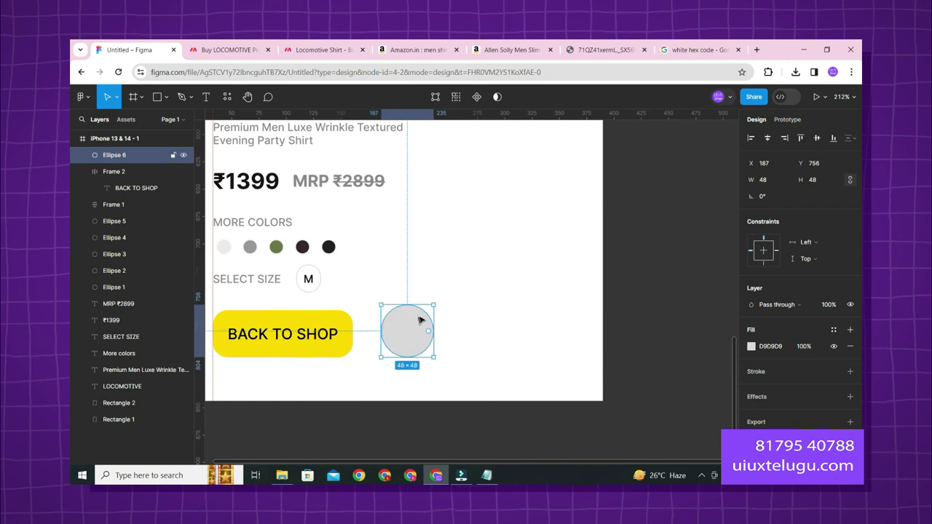
Step: Scale the gray circle to match the button's height and place a duplicate circle beside it in the same row
key("k")
left_click_drag(431, 305, 474, 328)
left_click(422, 333, "shift")
left_click(589, 329)
scroll(588, 329, "down", 3)
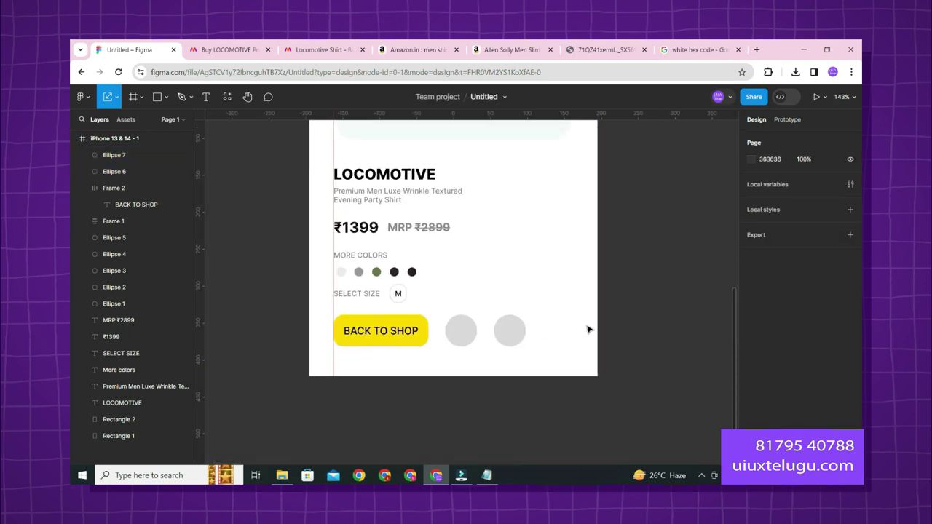
scroll(588, 329, "down", 2)
scroll(588, 329, "up", 10)
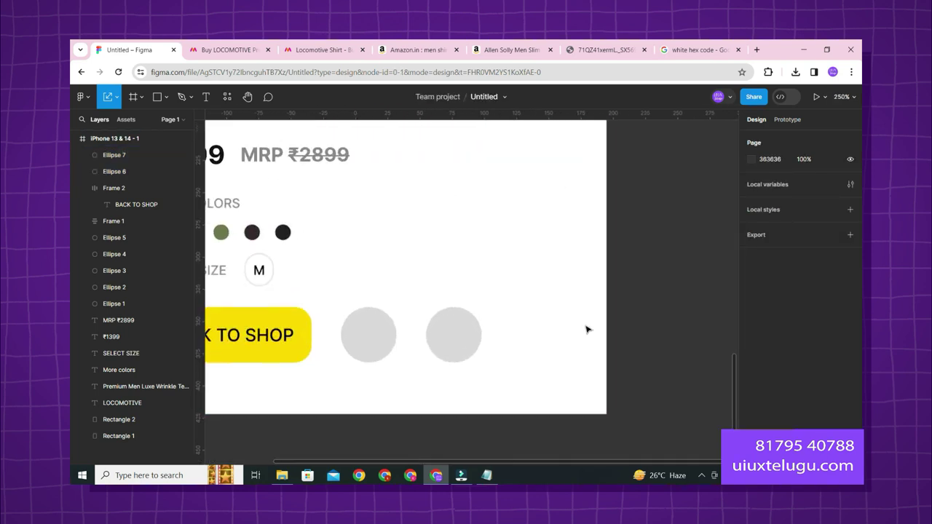
scroll(554, 354, "left", 5)
left_click(424, 322)
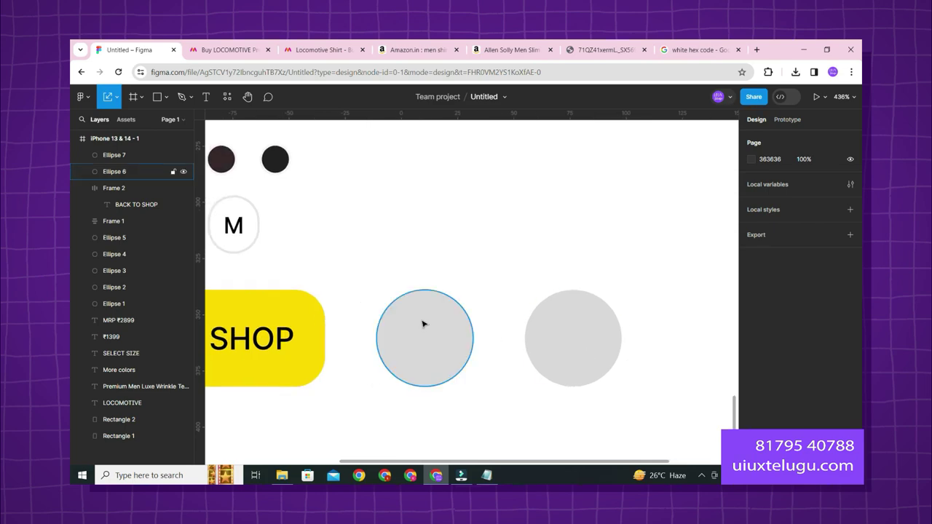
left_click(542, 292)
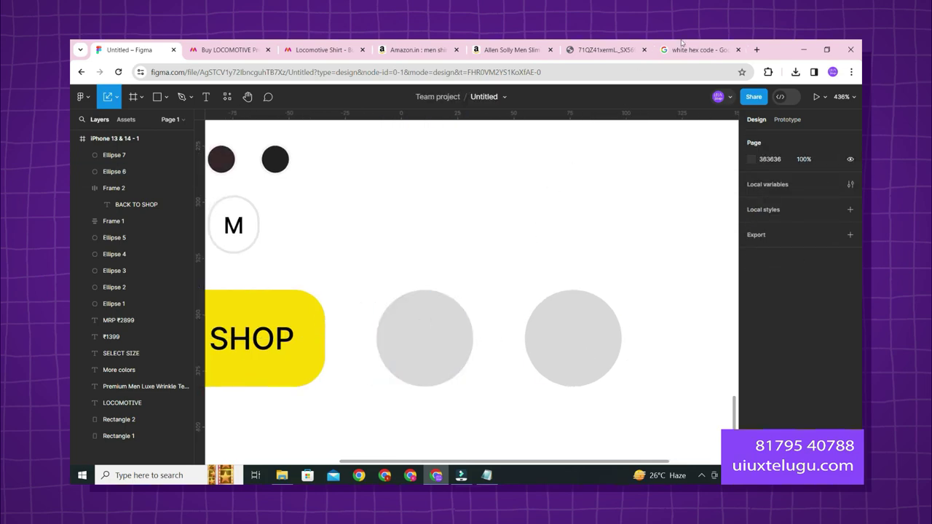
Step: Open the Flaticon website in a new browser tab through a Google search and search its icons for LOVE
left_click(756, 49)
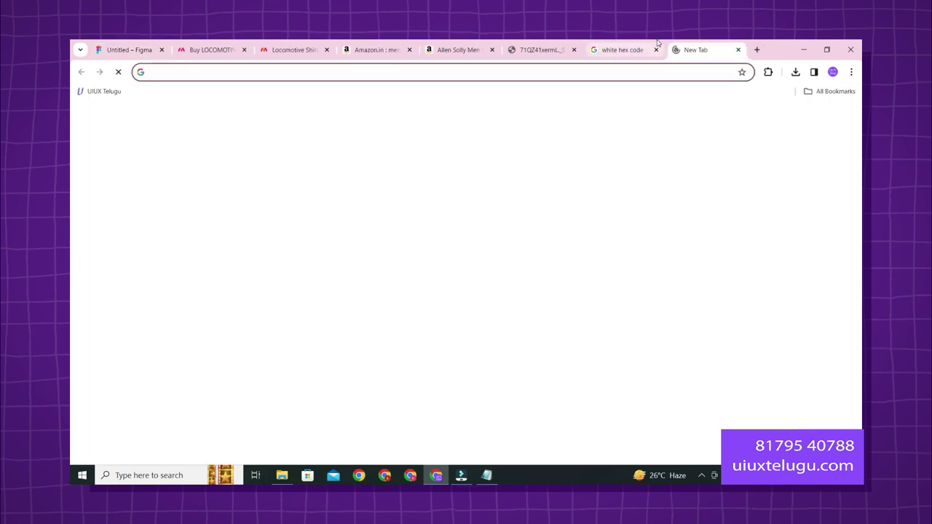
type("FLAT")
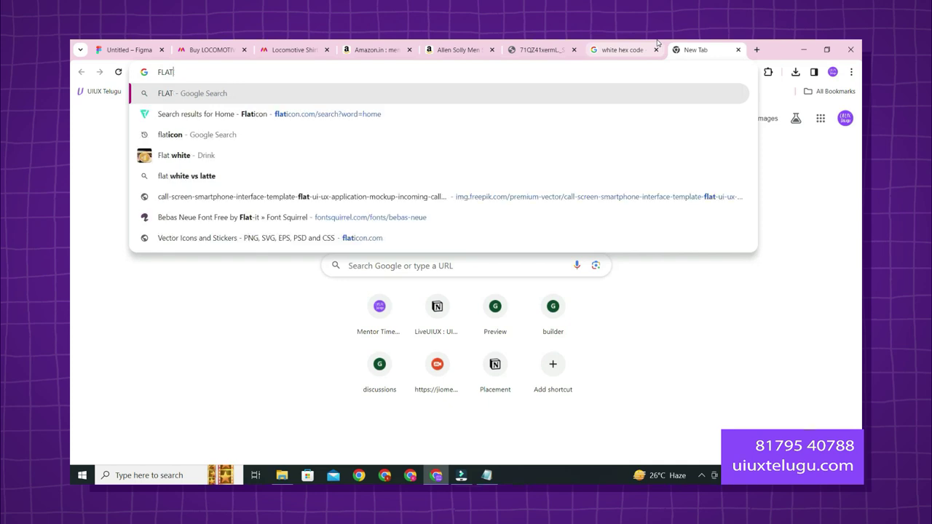
type("CON'")
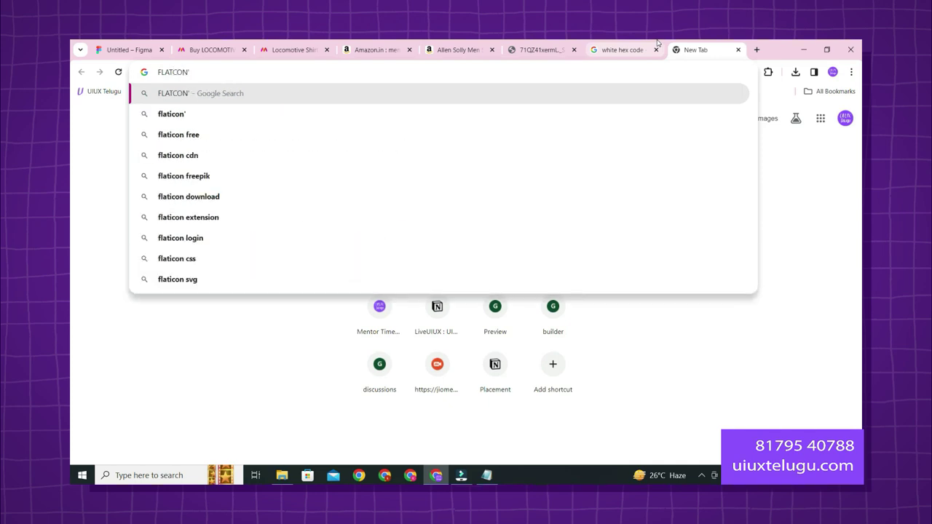
key("Down")
key("Return")
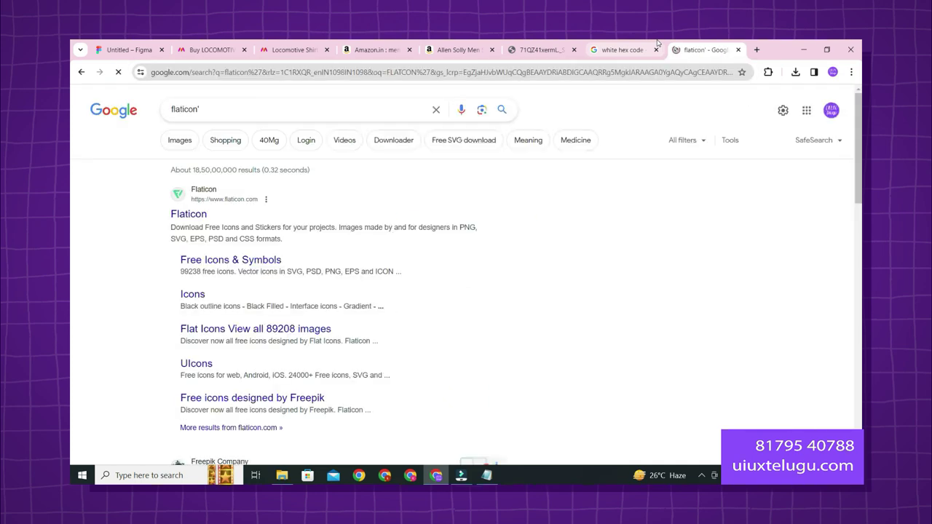
left_click(186, 218)
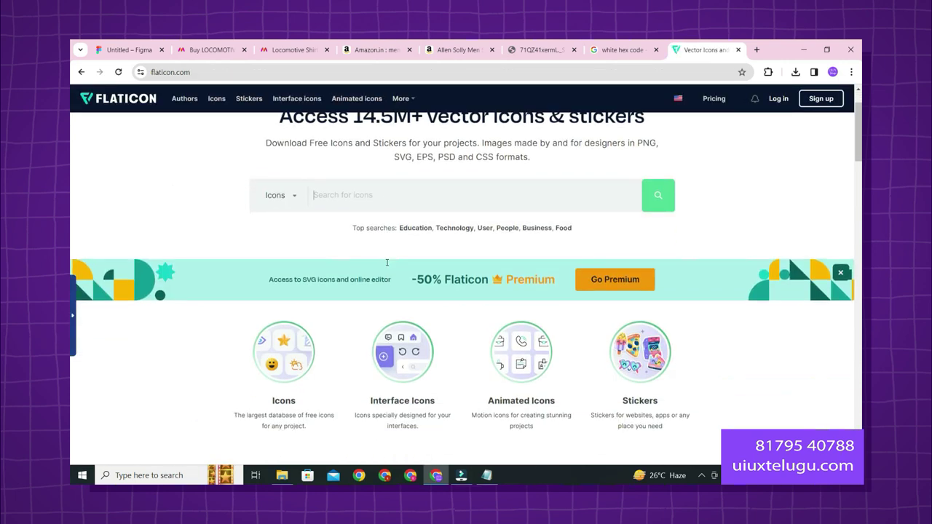
left_click(351, 260)
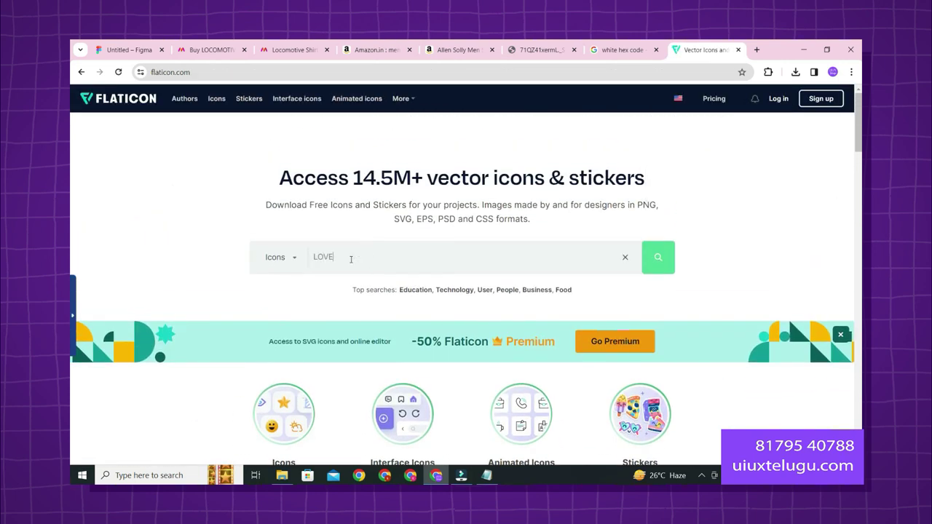
key("Return")
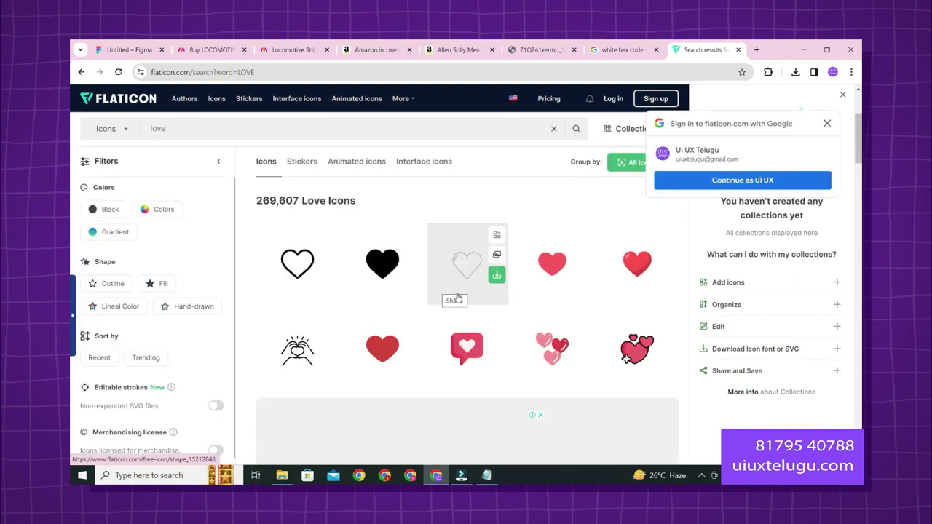
left_click(536, 268)
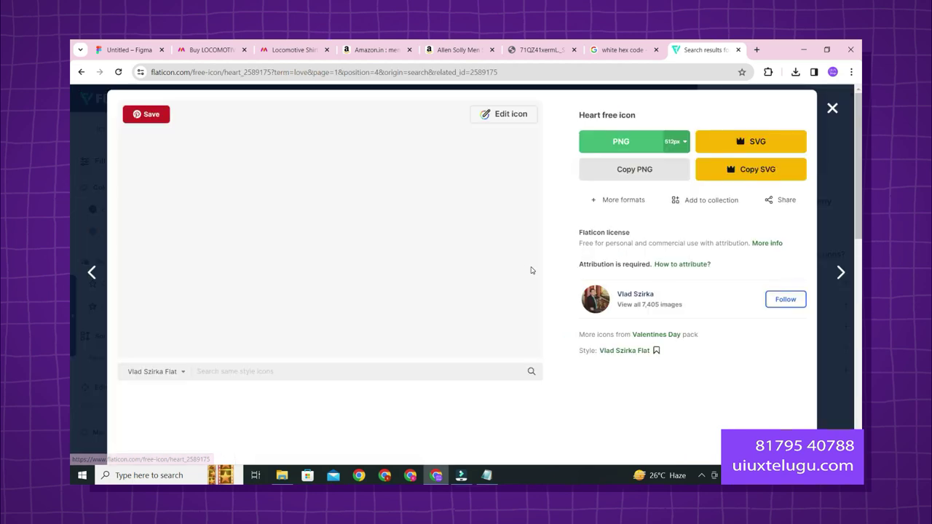
left_click(490, 116)
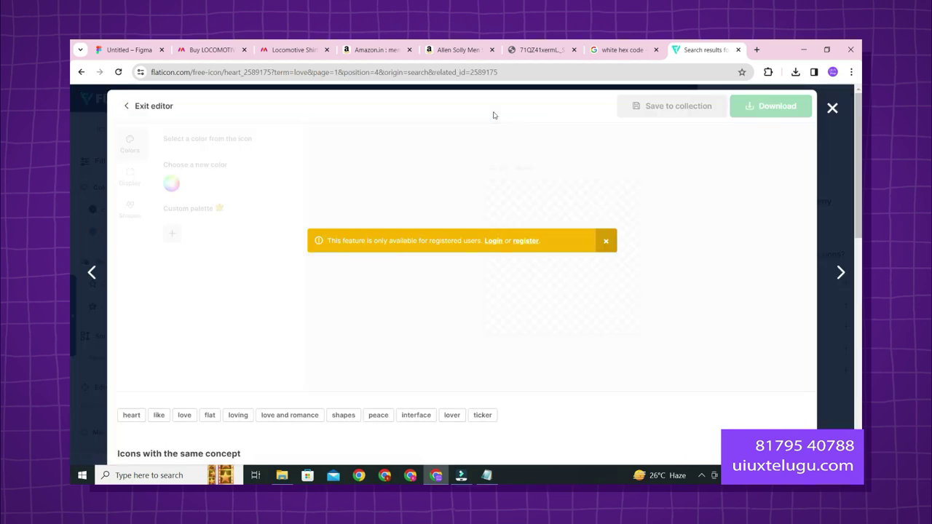
left_click(70, 140)
Step: Filter the love icons to black and download the outlined heart as a free PNG, dismissing the attribution notice
scroll(362, 260, "down", 6)
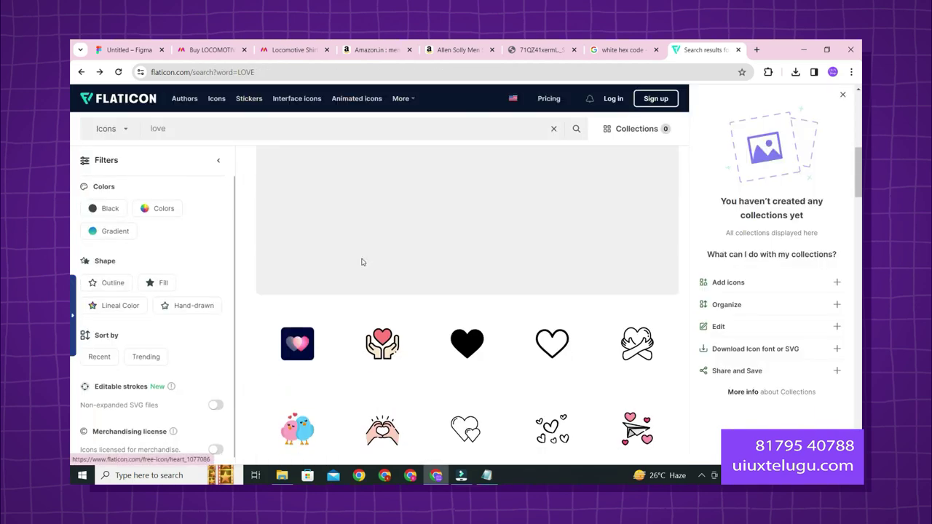
scroll(362, 262, "down", 3)
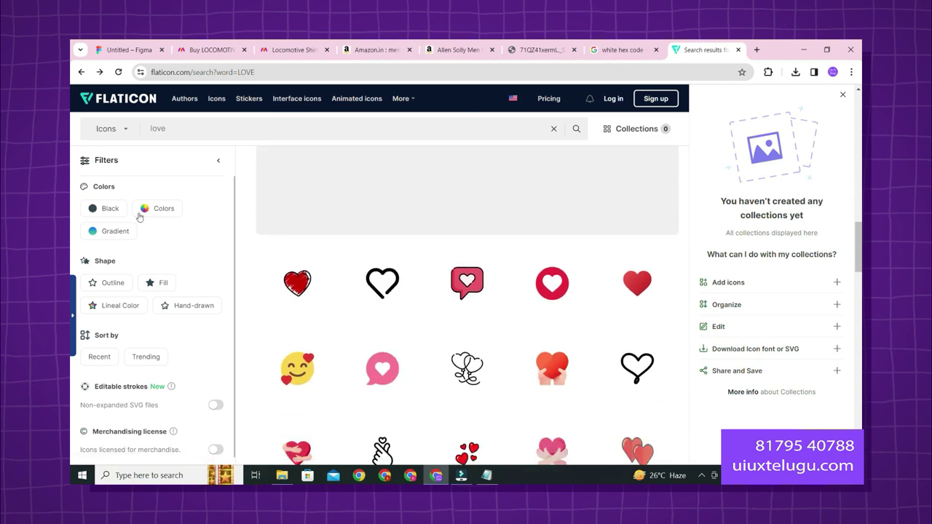
left_click(106, 211)
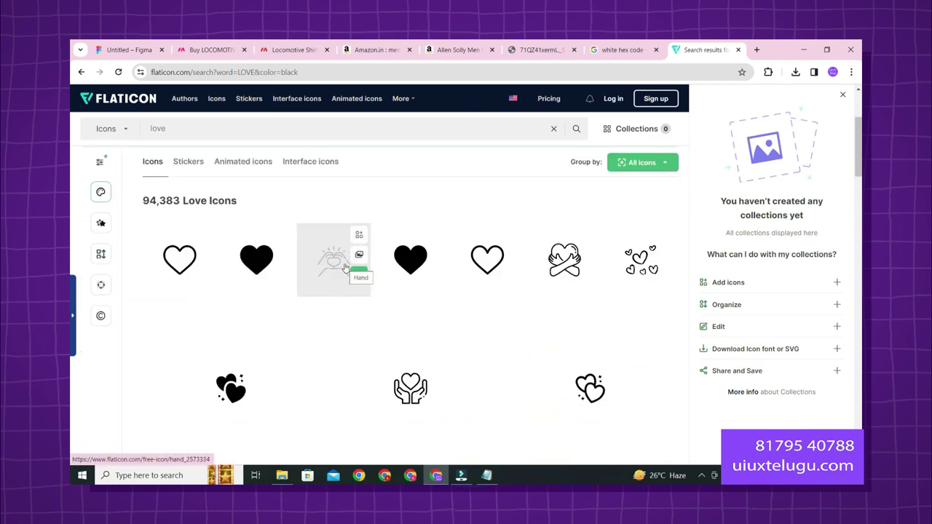
left_click(512, 275)
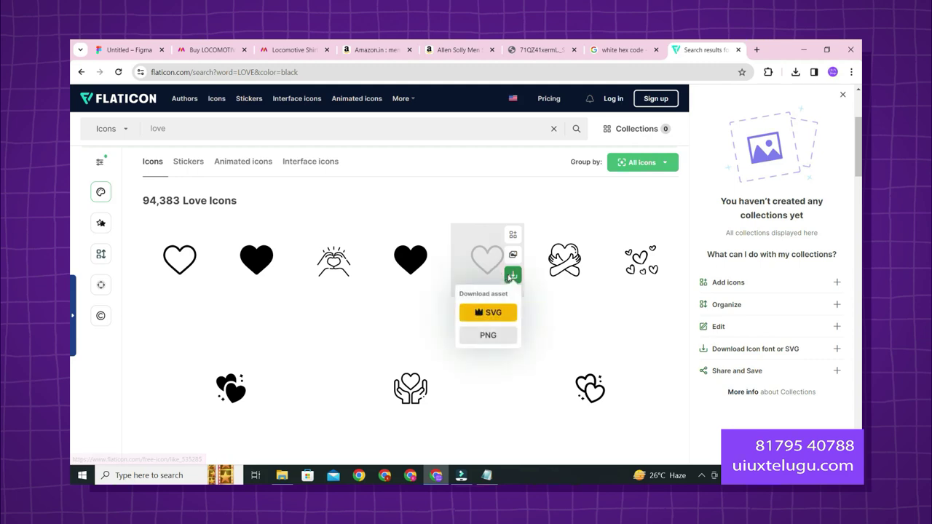
left_click(495, 334)
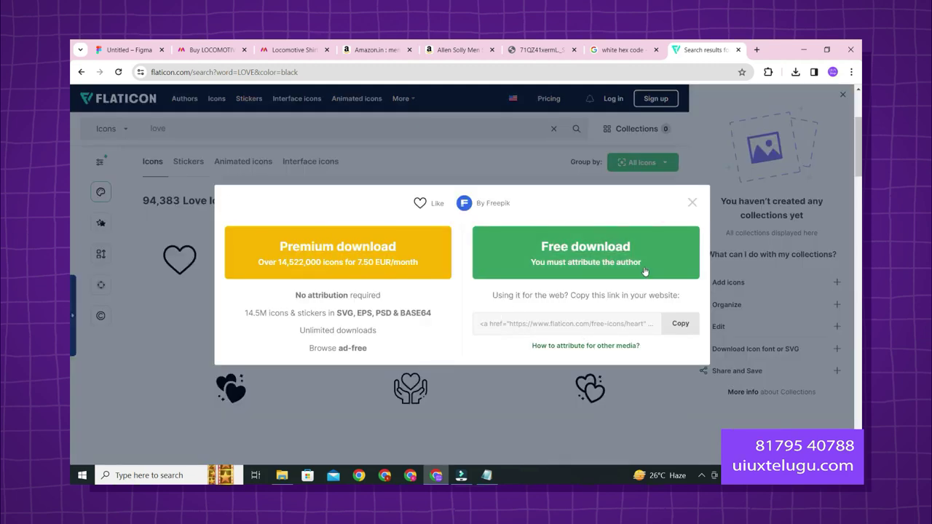
left_click(645, 271)
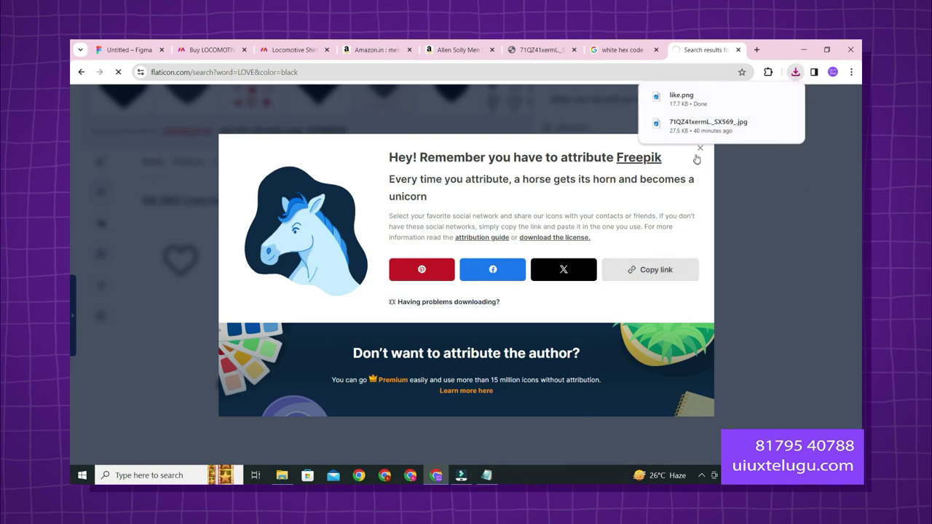
left_click(698, 150)
Step: Search Flaticon for CART icons and download the solid black shopping cart as a free PNG
left_click_drag(207, 131, 128, 129)
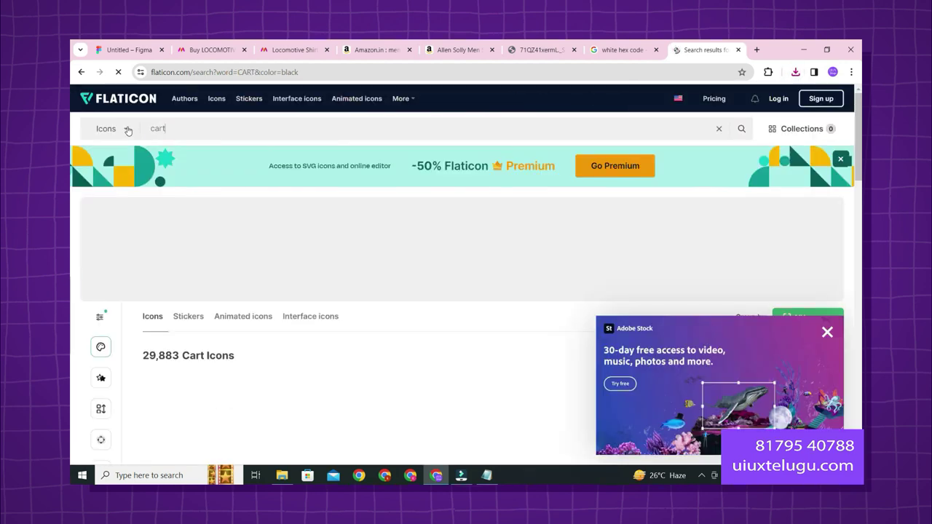
scroll(150, 165, "down", 3)
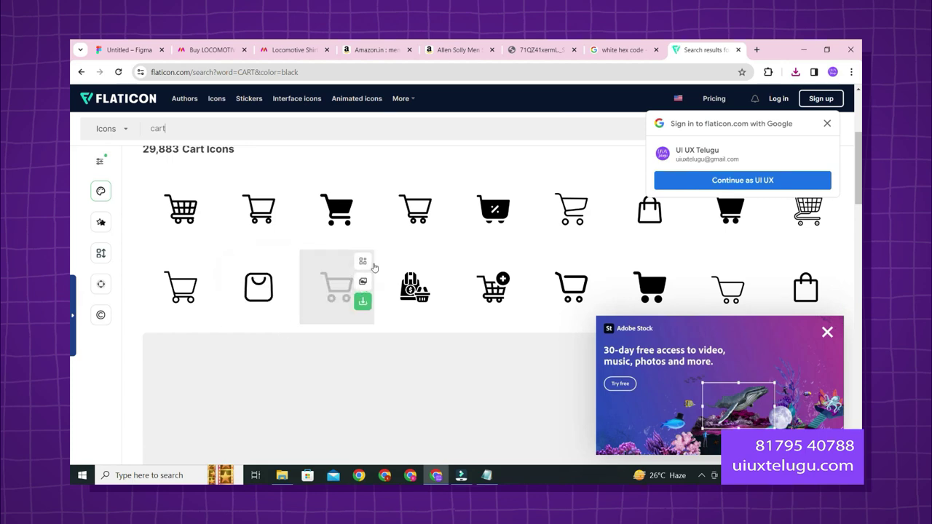
left_click(362, 223)
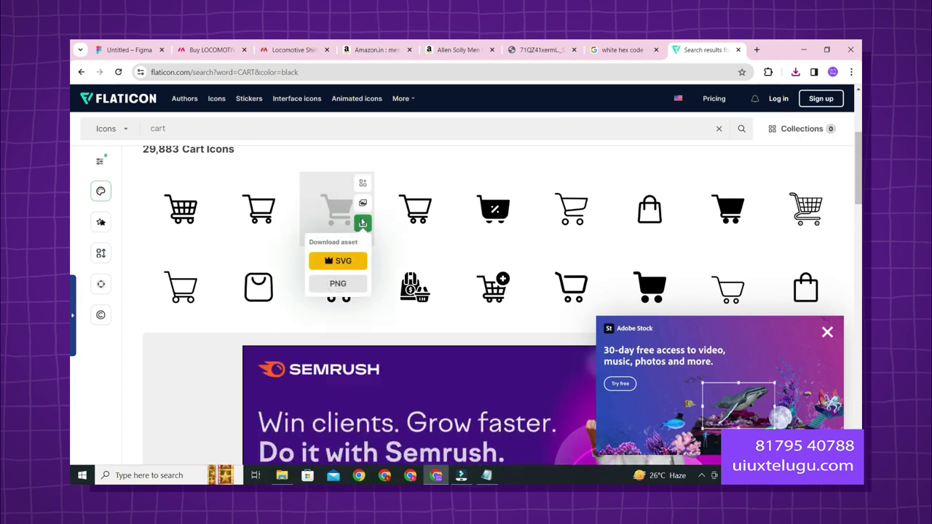
left_click(345, 266)
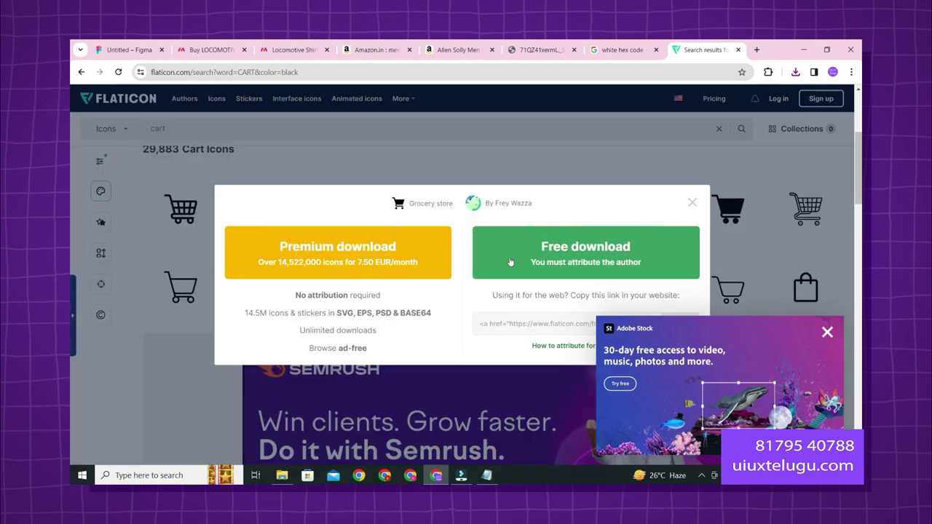
left_click(509, 257)
Step: Copy the downloaded like PNG from the Downloads folder and paste it into the Figma design
left_click(128, 50)
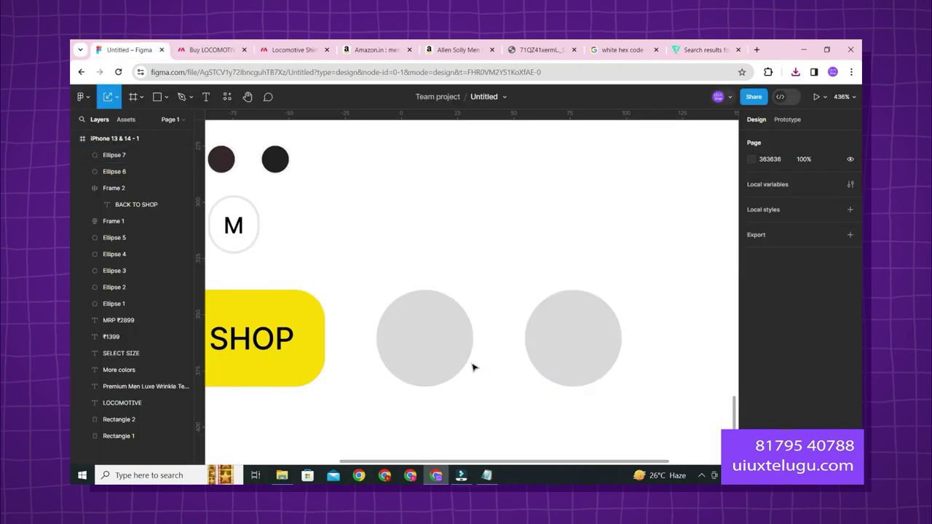
left_click(282, 475)
left_click(112, 121)
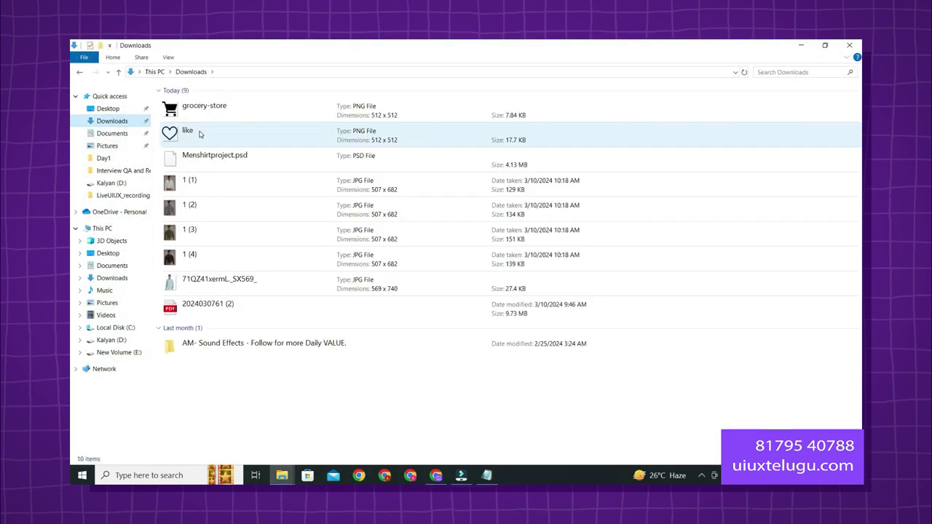
left_click(200, 133)
key("alt+Tab")
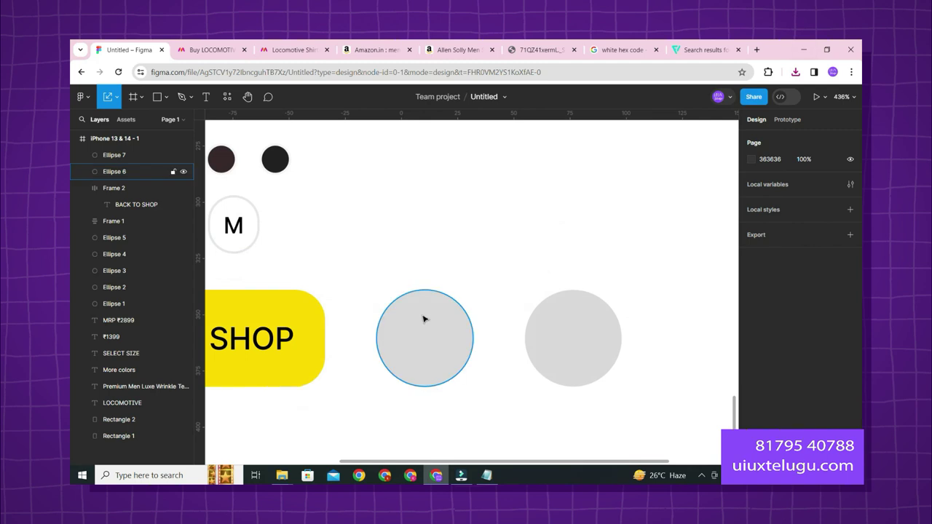
key("ctrl+v")
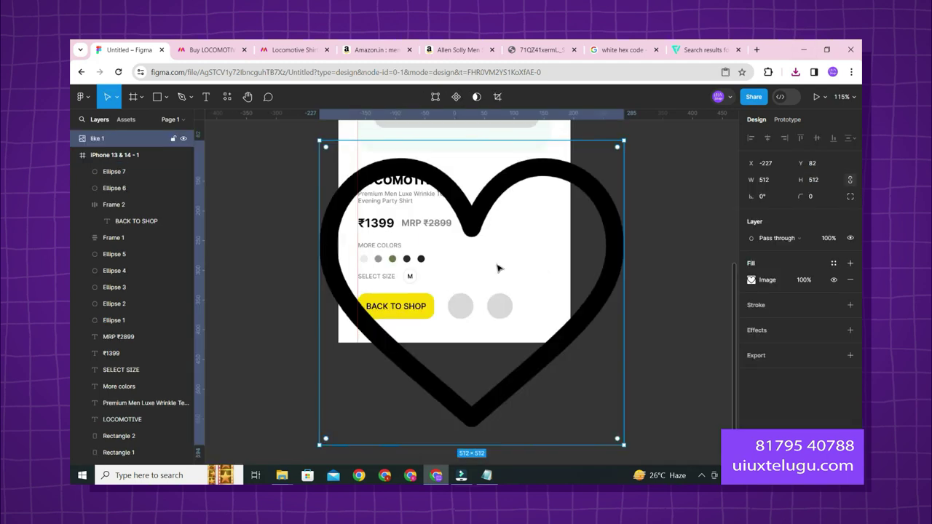
Step: Resize the heart image to 20 × 20 and place it on the gray circle beside the BACK TO SHOP button
left_click(778, 181)
type("20")
key("Return")
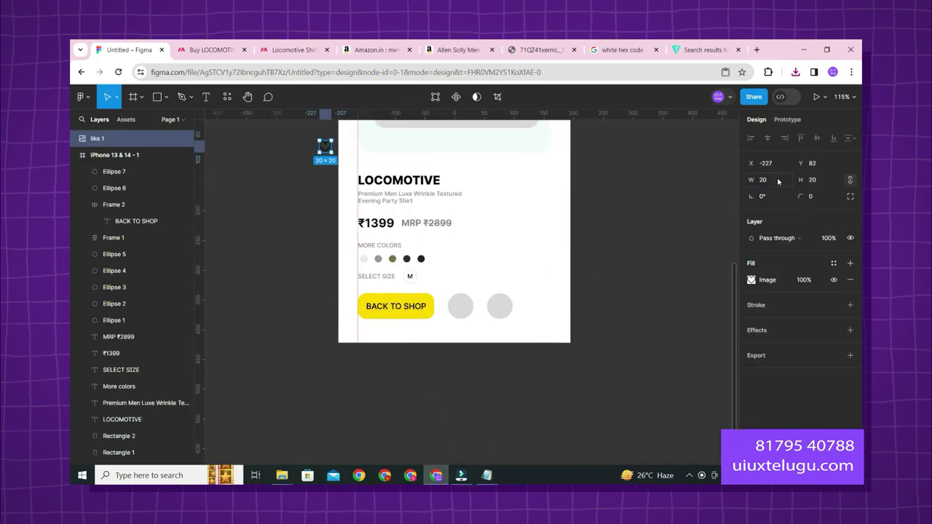
left_click_drag(328, 150, 463, 309)
scroll(463, 309, "up", 10)
scroll(466, 317, "up", 5)
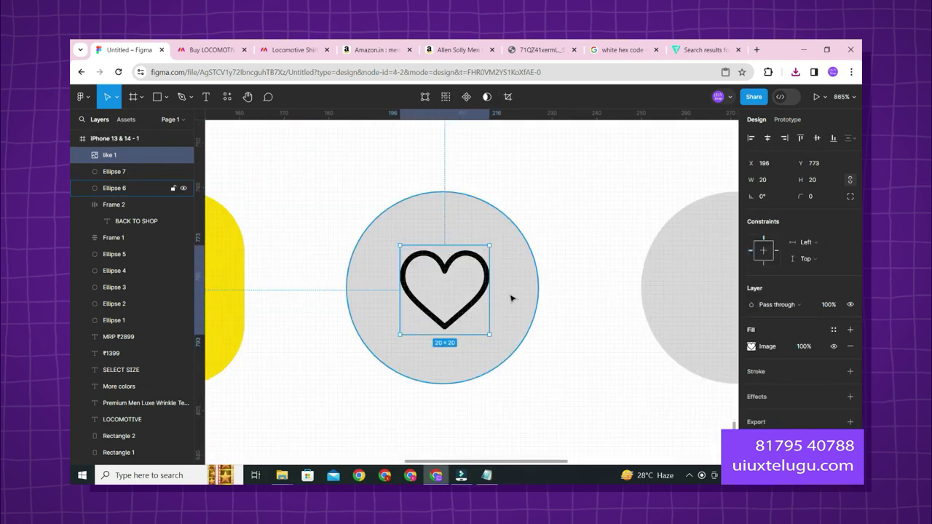
Step: Align the heart icon and its gray circle to each other's centers
left_click(512, 297)
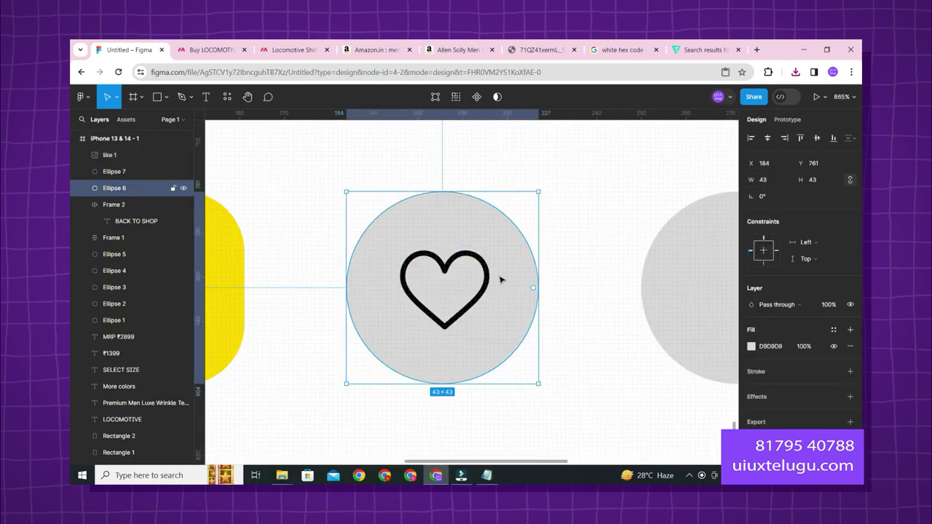
left_click(116, 155, "ctrl")
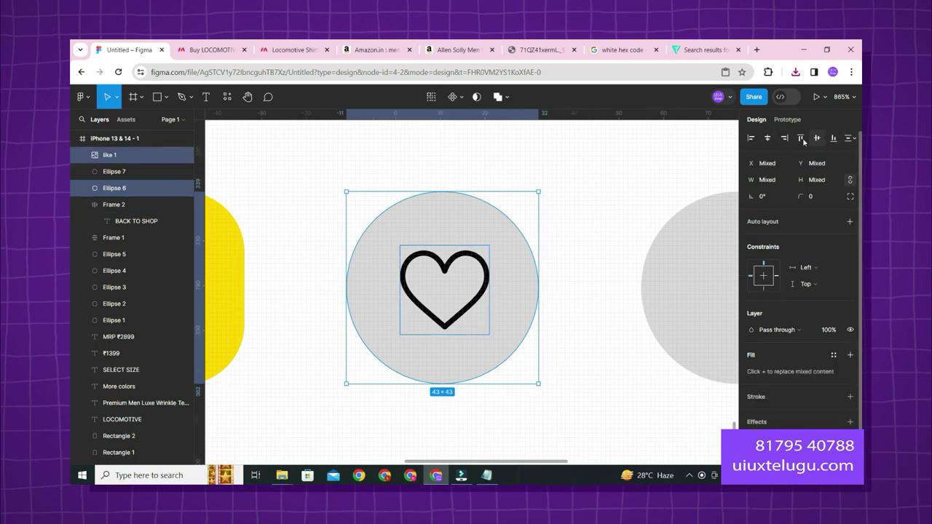
left_click(314, 254)
scroll(314, 255, "down", 5)
scroll(314, 252, "down", 3)
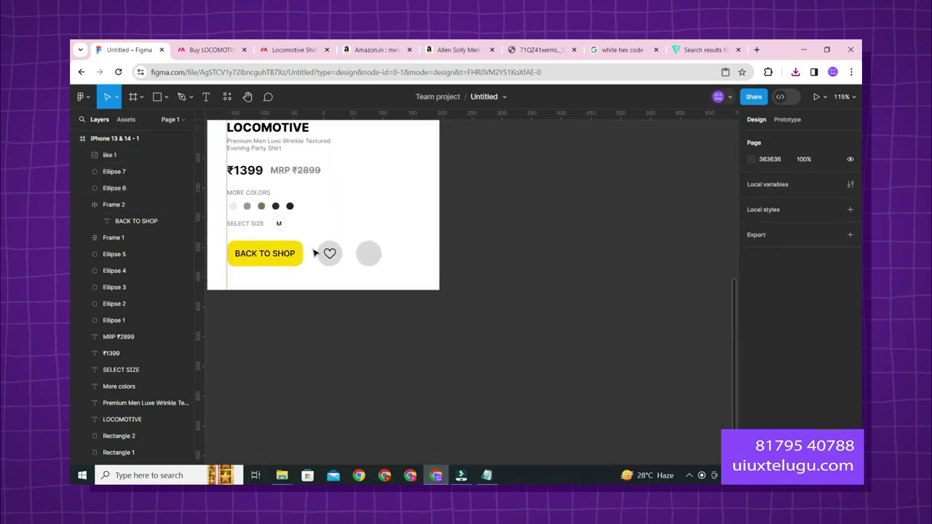
Step: Set the heart icon's image fill opacity to 50%
scroll(313, 253, "up", 10)
left_click(447, 267)
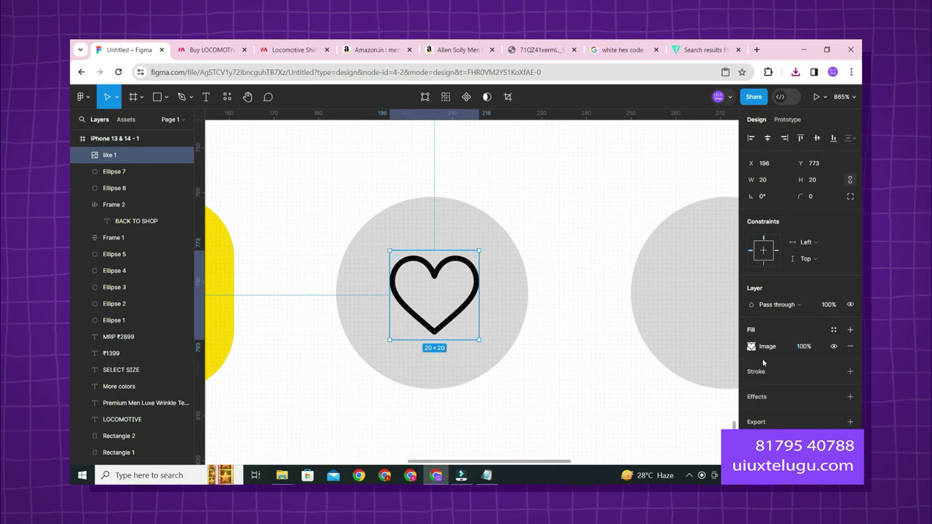
left_click(808, 347)
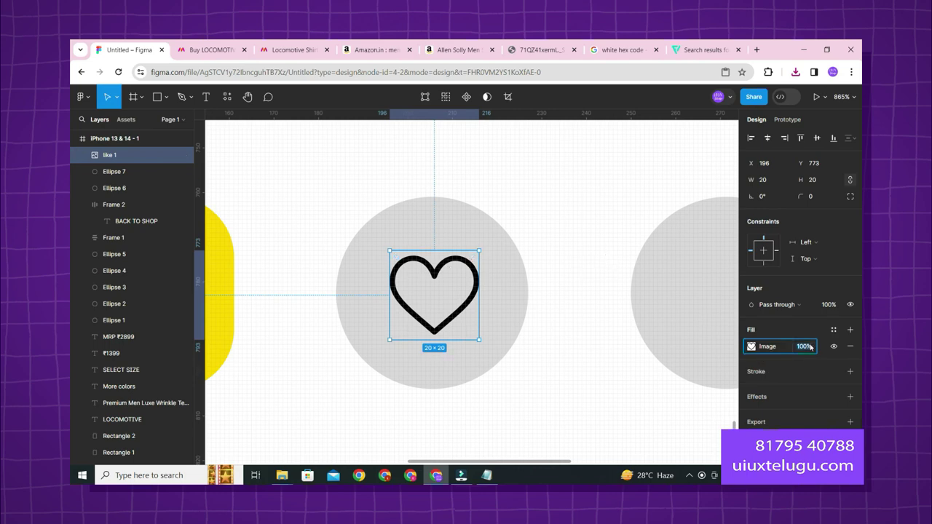
type("50")
key("Return")
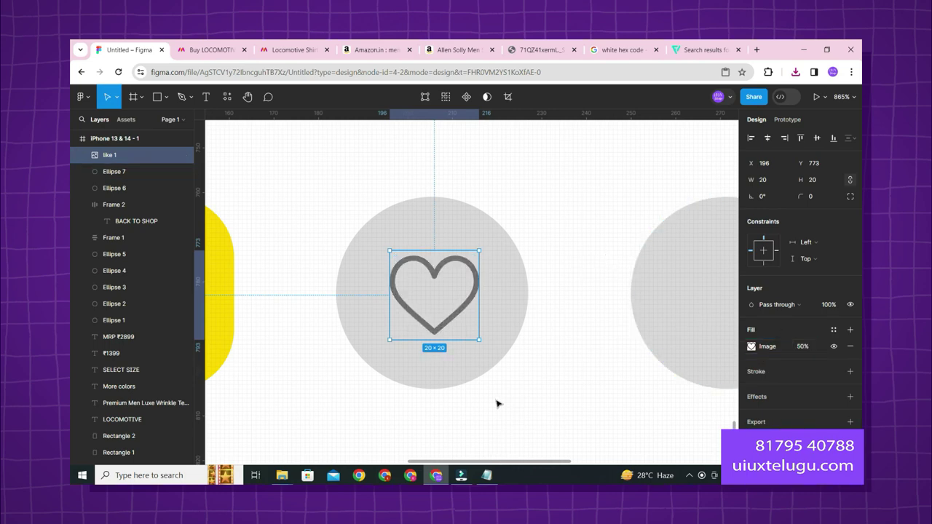
left_click(496, 404)
scroll(502, 404, "down", 9)
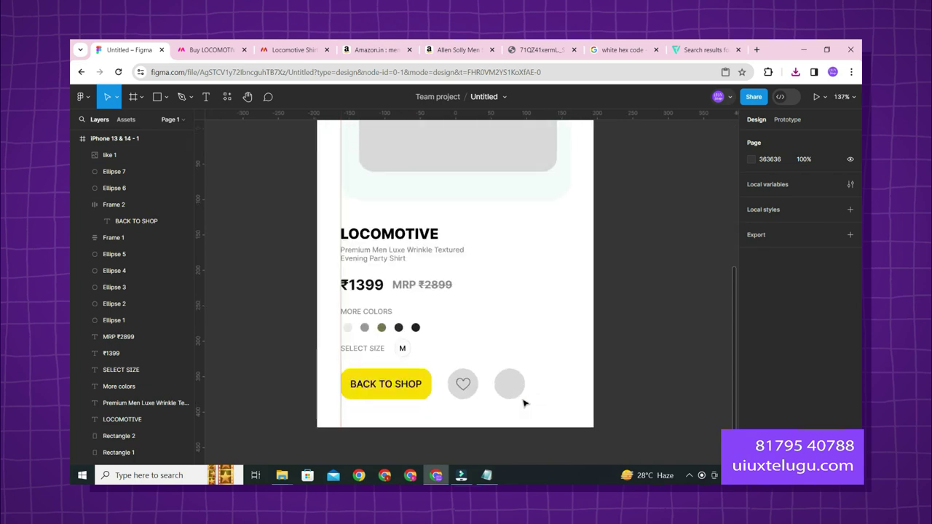
Step: Change the fill of the empty circle beside the heart to 272343
scroll(523, 404, "up", 3)
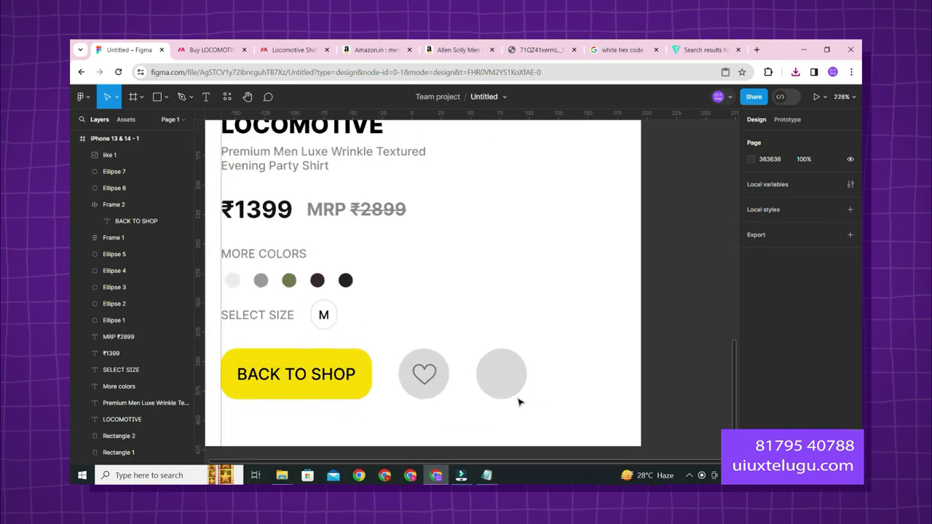
scroll(520, 401, "up", 2)
left_click(495, 355)
left_click(771, 346)
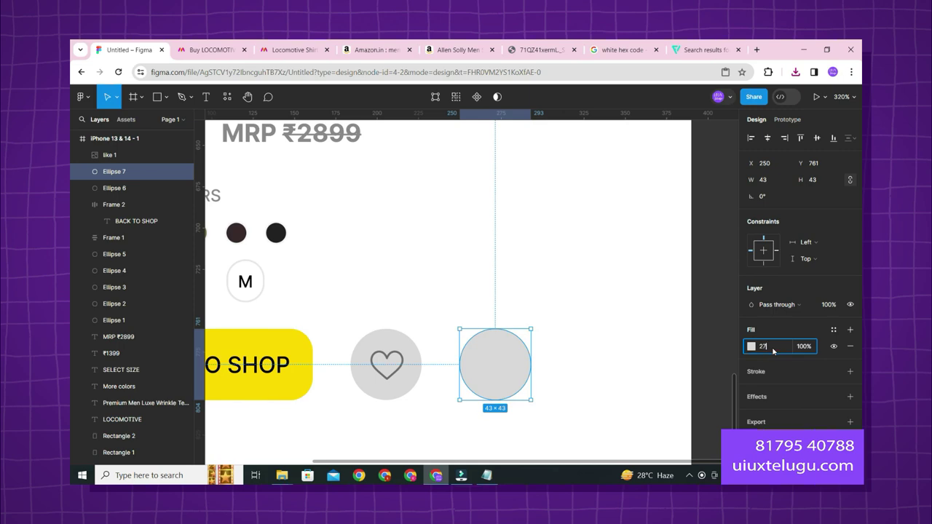
type("272343")
key("Return")
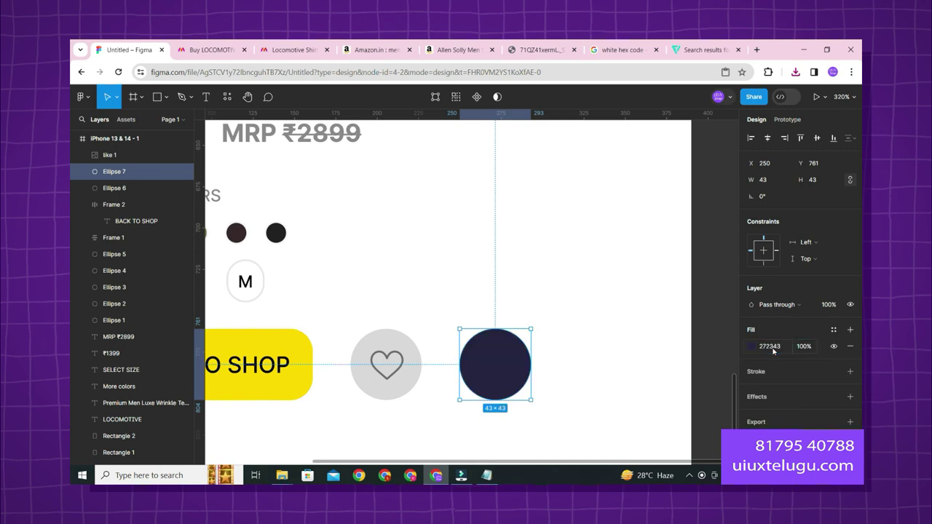
left_click(626, 361)
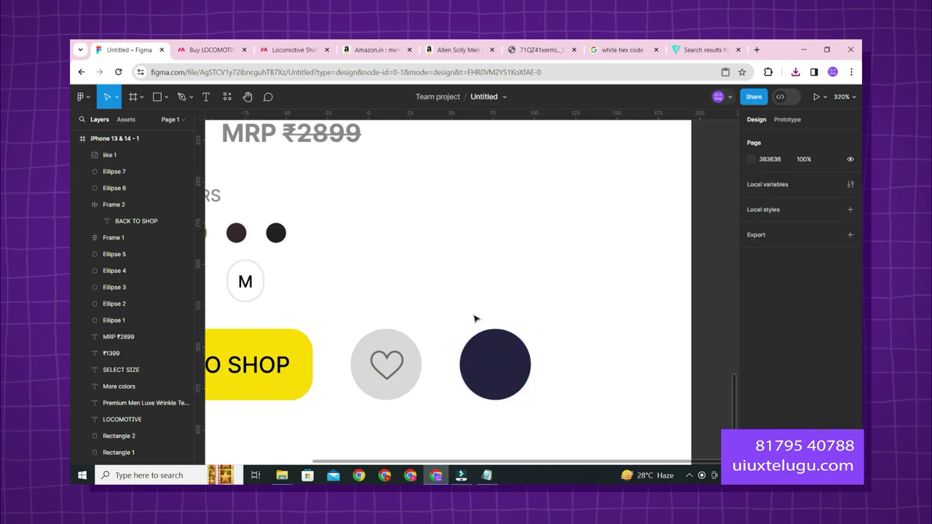
Step: Copy the grocery-store PNG from the Downloads folder and paste it on the empty canvas beside the phone frame in Figma
key("super+e")
left_click(111, 121)
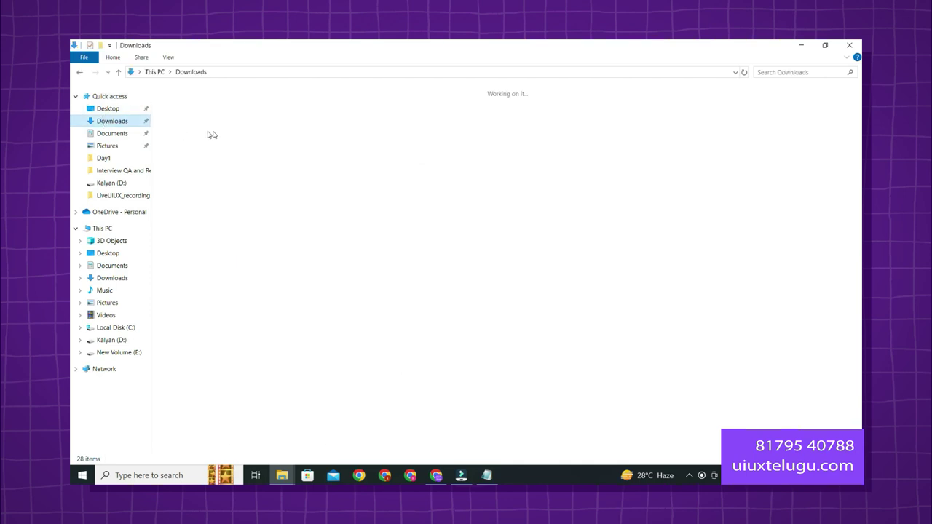
left_click(216, 111)
left_click(803, 45)
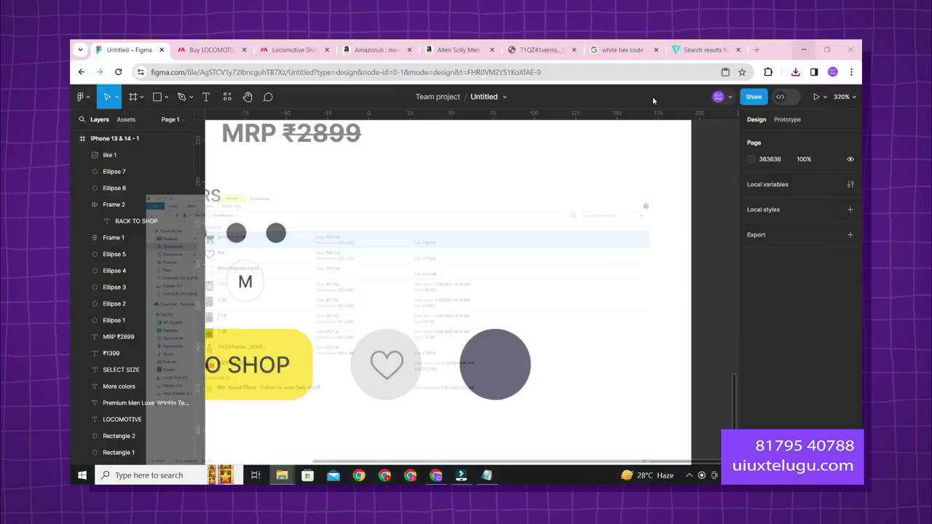
scroll(688, 263, "down", 5)
left_click_drag(698, 260, 534, 284)
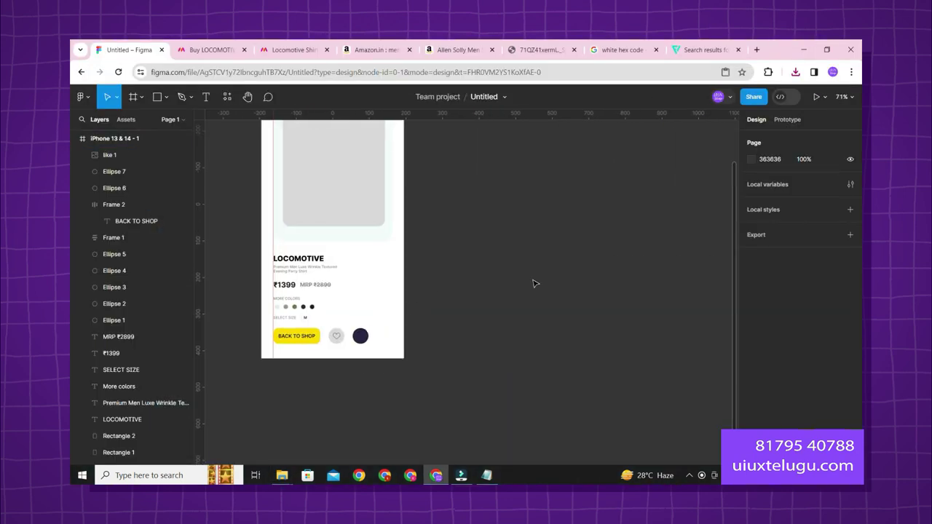
key("ctrl+v")
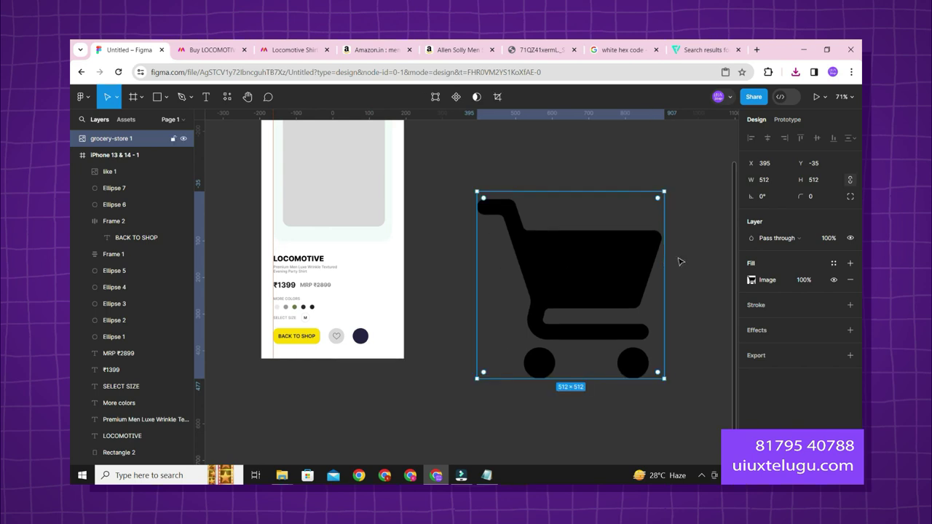
Step: Draw a rectangle about 671 × 607 covering the cart image and fill it with white sampled from the phone frame
left_click_drag(685, 261, 620, 268)
key("r")
mouse_move(410, 186)
left_mouse_down()
mouse_move(594, 272)
mouse_move(644, 397)
left_mouse_up()
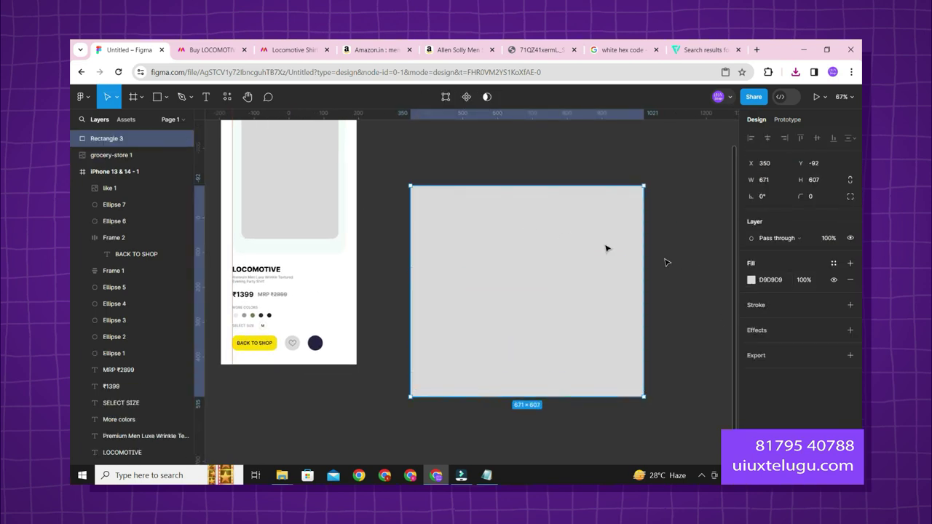
key("i")
left_click(348, 264)
left_click(669, 266)
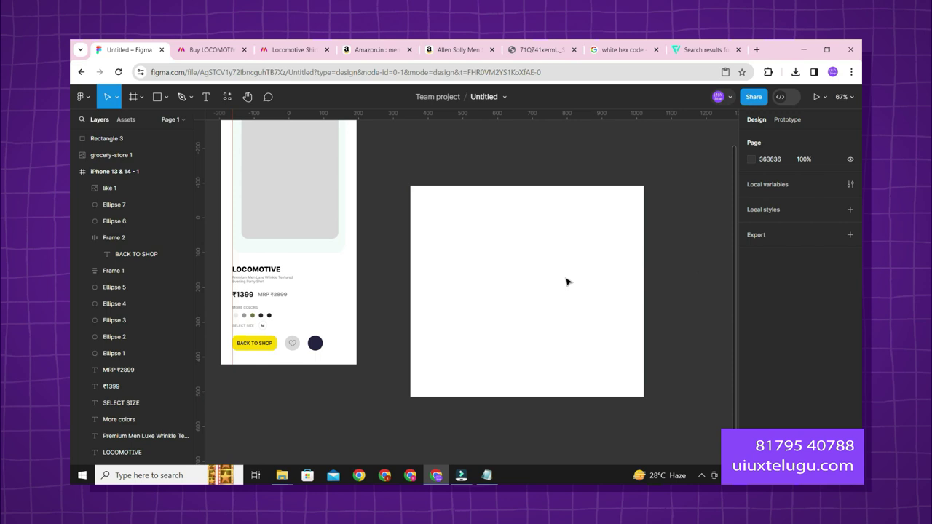
Step: Mask the white rectangle with the cart image's shape and group the two layers
left_click(133, 155, "shift")
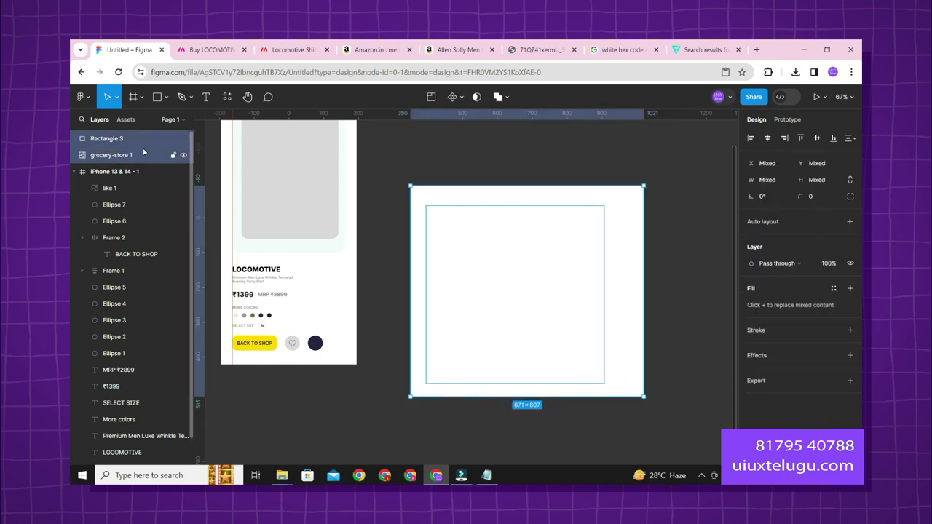
key("ctrl+alt+m")
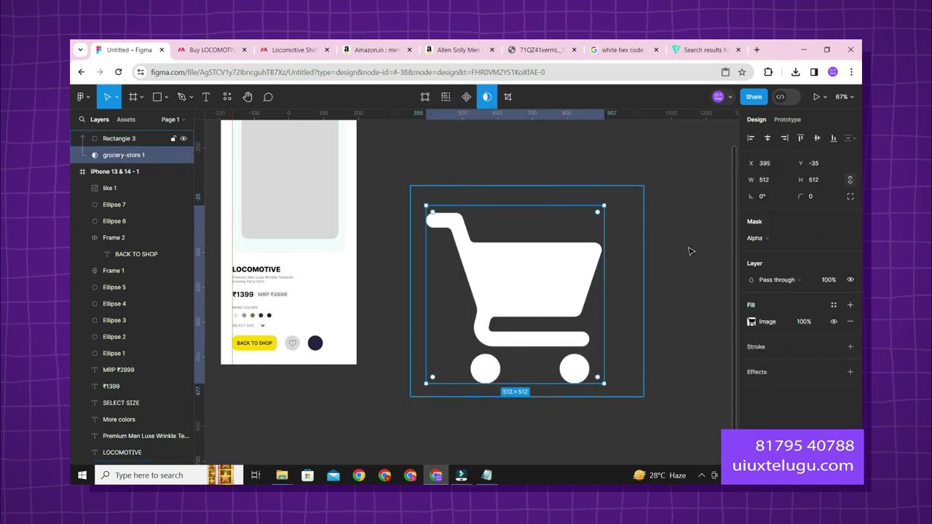
left_click(663, 202)
left_click(466, 312)
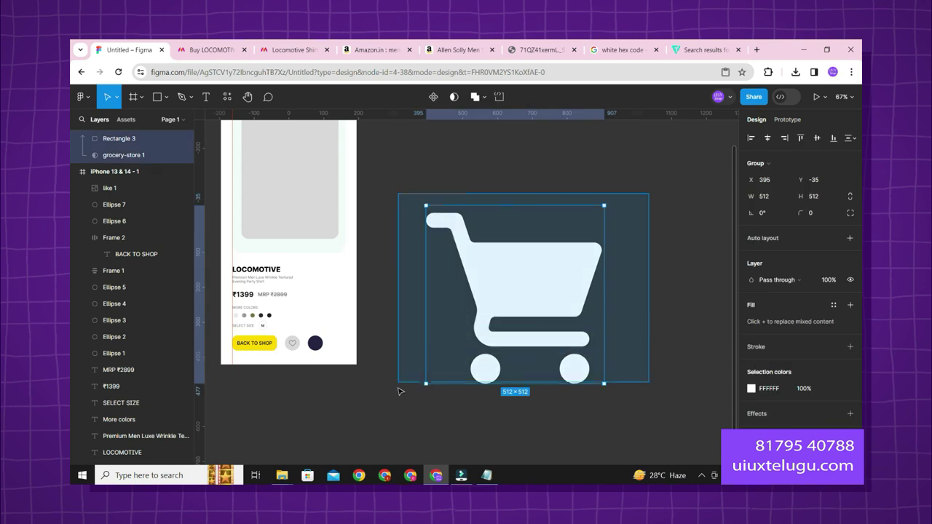
key("ctrl+g")
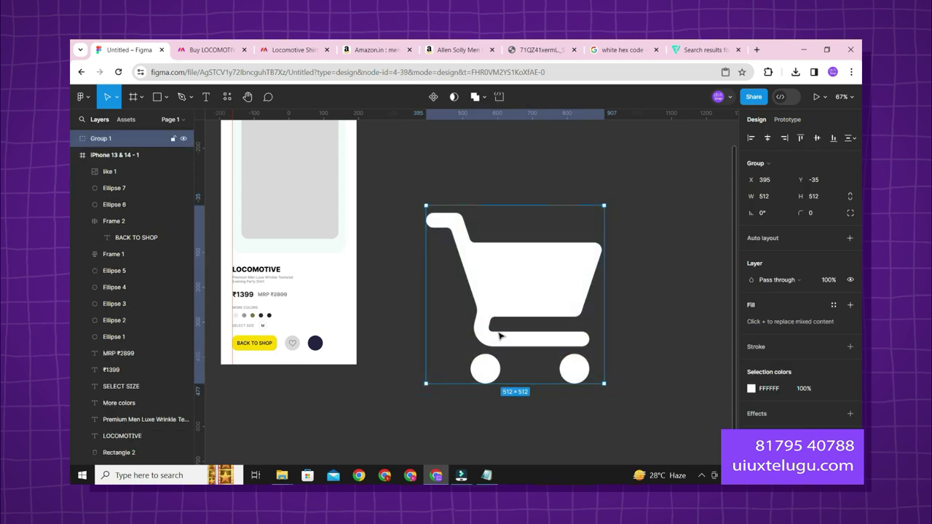
Step: Export the white cart group as a 1x PNG and delete the group from the canvas
scroll(794, 364, "down", 1)
left_click(850, 426)
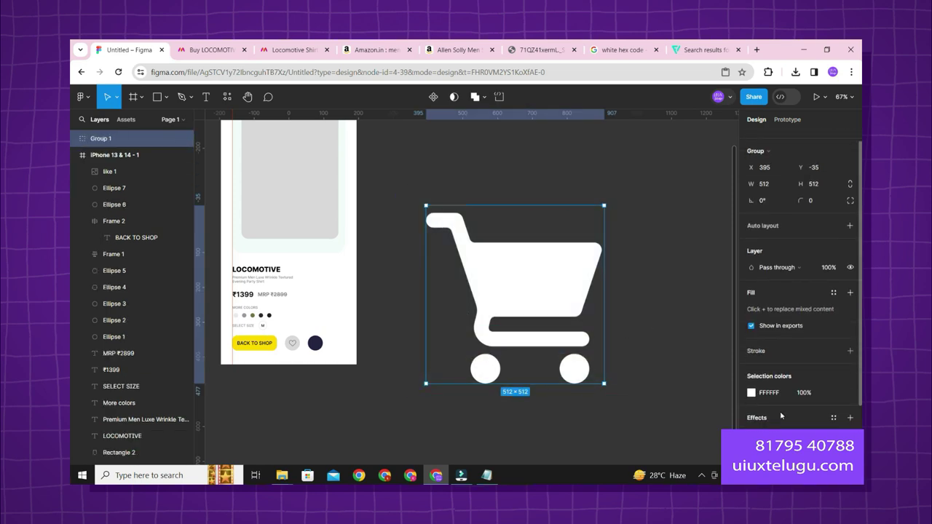
scroll(793, 417, "down", 2)
left_click(801, 405)
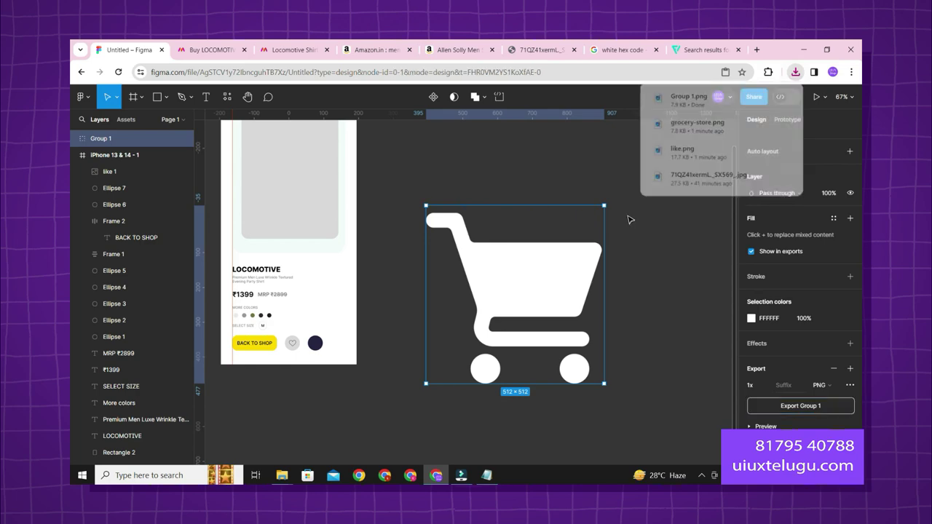
left_click_drag(619, 203, 458, 384)
key("Delete")
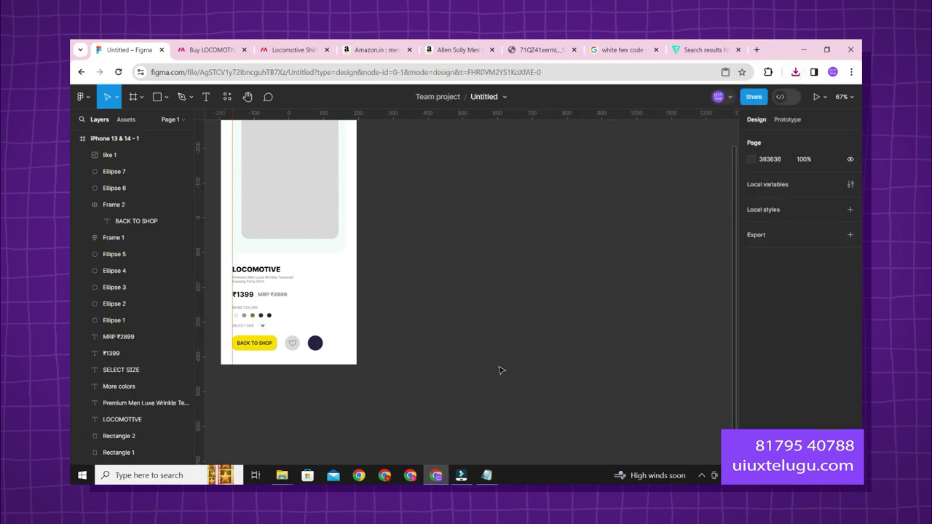
Step: Copy the exported Group 1 PNG from the Downloads folder and paste it into the Figma design
left_click(83, 475)
left_click(282, 475)
left_click(108, 109)
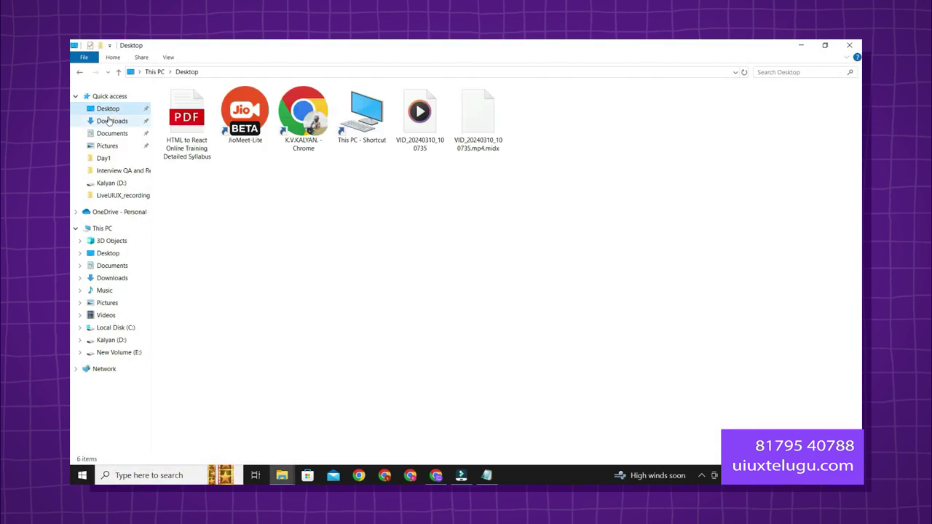
left_click(112, 120)
left_click(196, 113)
left_click(435, 475)
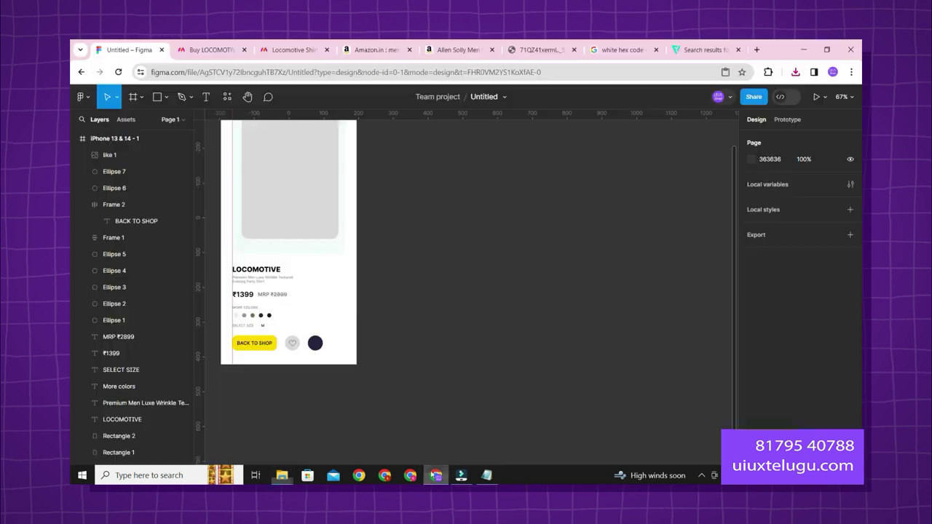
key("ctrl+v")
Step: Resize the pasted white cart image to 20 × 20, matching the heart icon's size
scroll(298, 353, "up", 3)
scroll(298, 352, "up", 3)
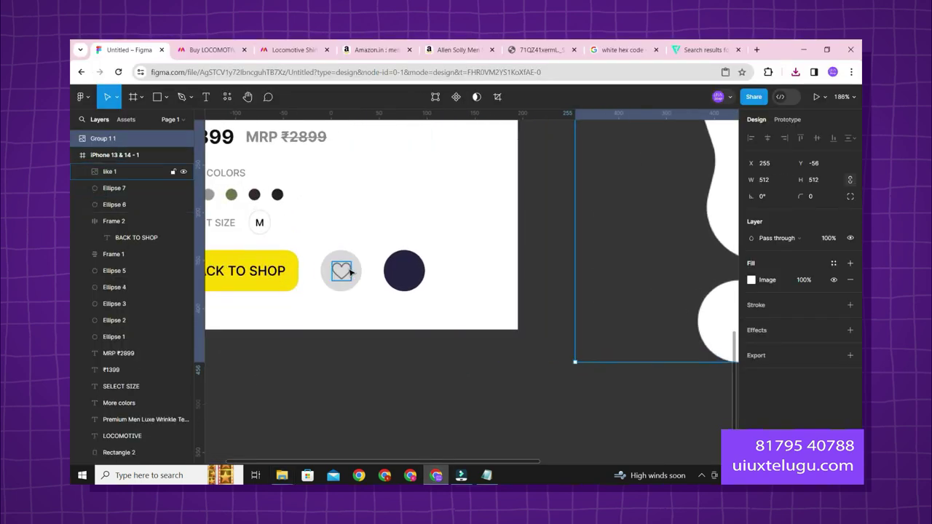
left_click(348, 271)
left_click(691, 276)
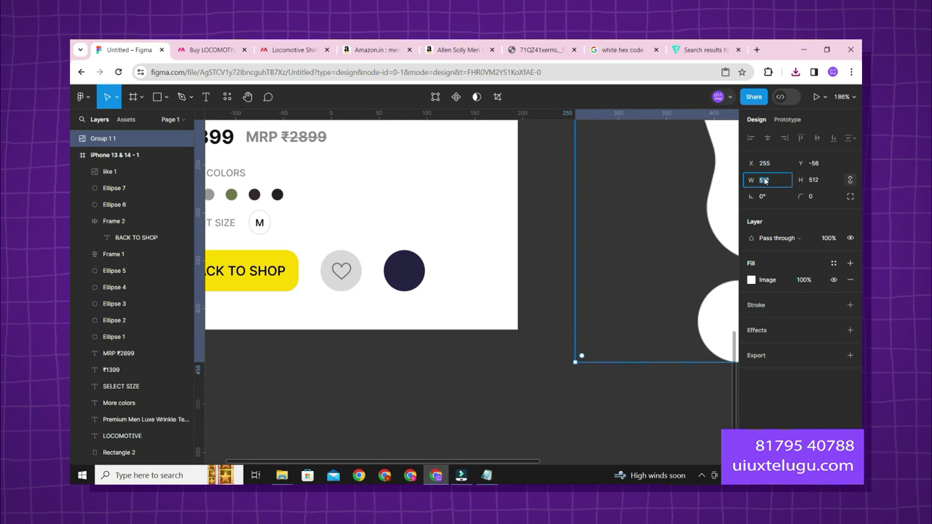
key("Return")
scroll(572, 198, "down", 5)
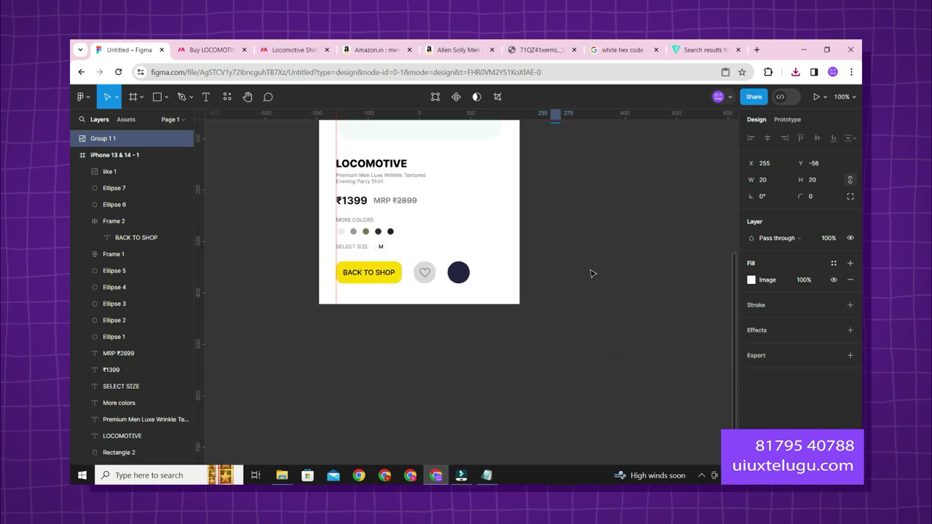
Step: Place the white cart image at the centre of the dark navy circle beside the heart icon
scroll(571, 198, "up", 5)
left_click_drag(591, 163, 460, 348)
scroll(441, 359, "down", 2)
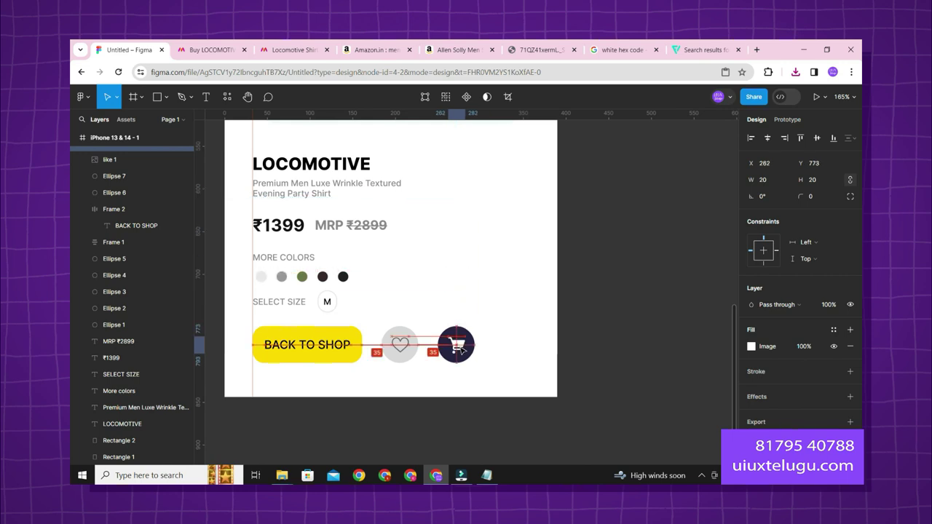
scroll(459, 345, "up", 5)
left_click(503, 338, "shift")
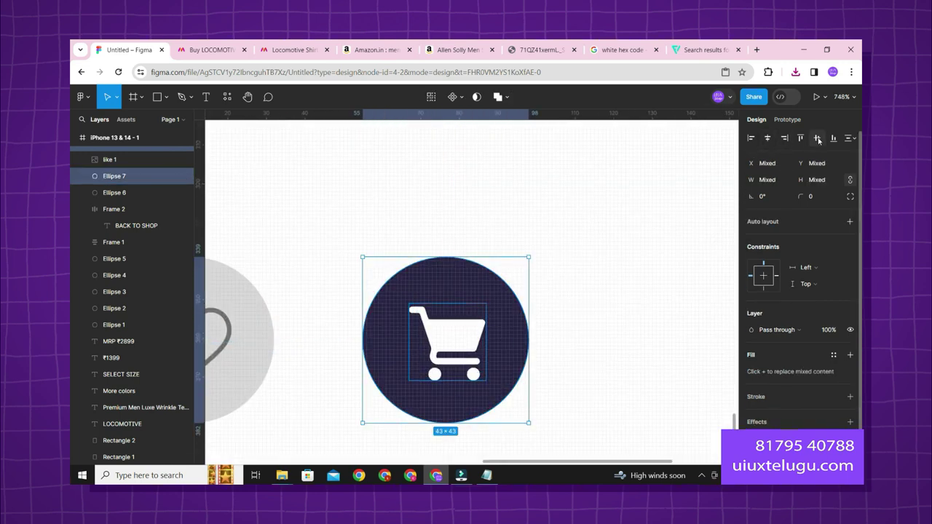
left_click(541, 366)
scroll(541, 366, "down", 3)
scroll(541, 366, "up", 2)
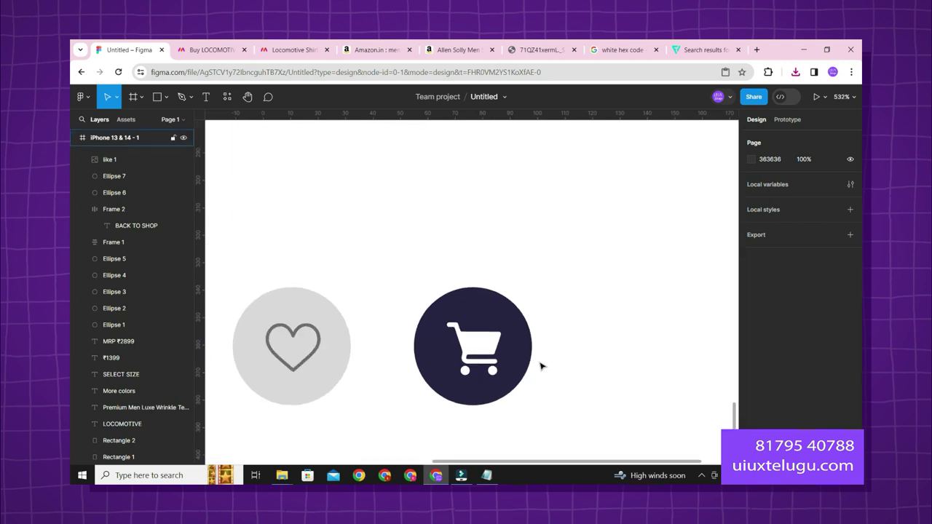
scroll(541, 366, "up", 1)
Step: Nudge the cart image 2 px to the left, to X 260
left_click(461, 342)
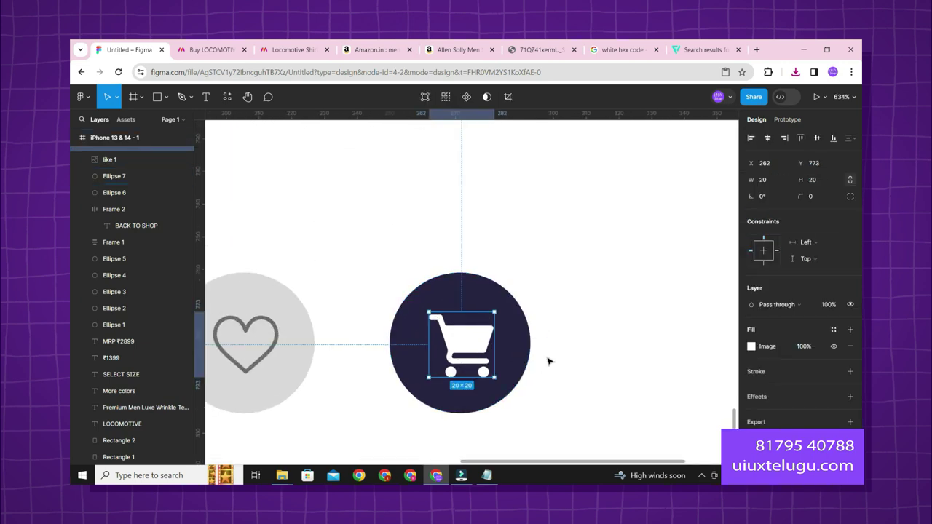
key("Left")
key("Left")
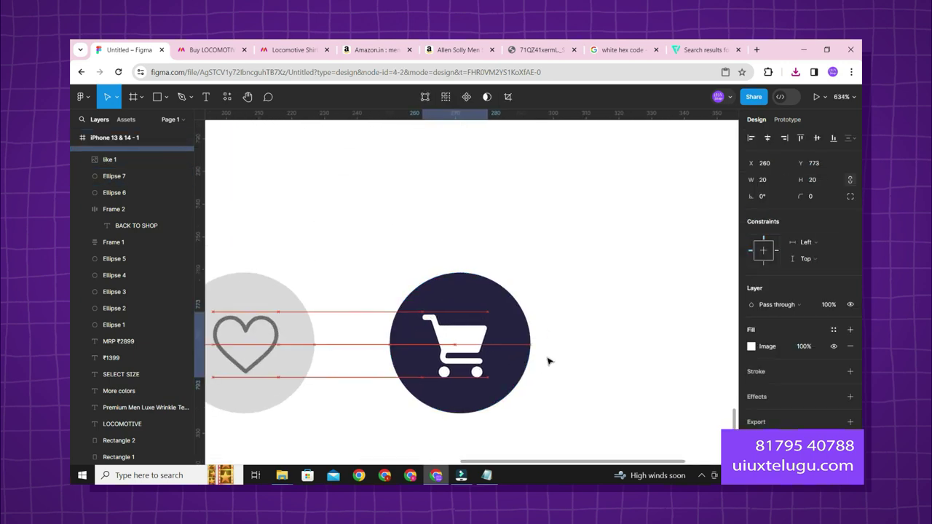
left_click(570, 366)
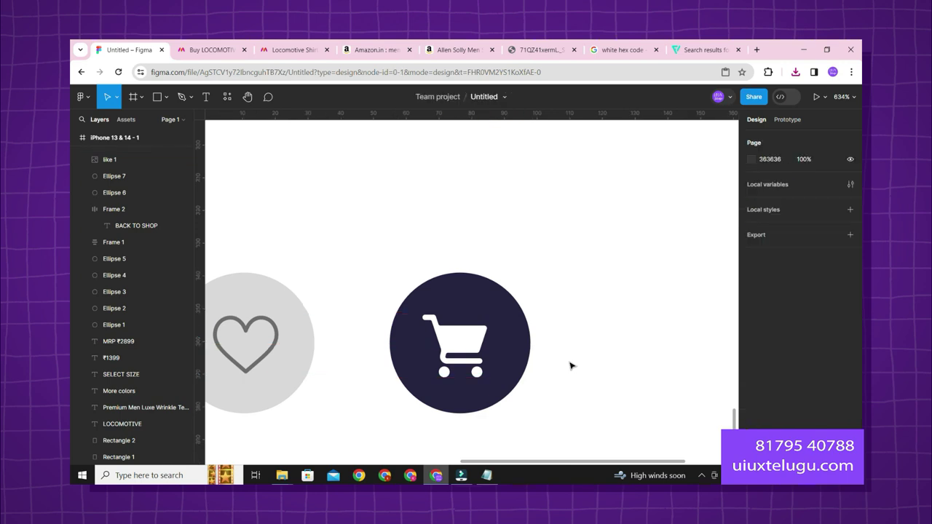
Step: Examine the product page layout from the grey image placeholder to the BACK TO SHOP, heart and cart row
scroll(572, 364, "down", 5)
scroll(662, 318, "up", 2)
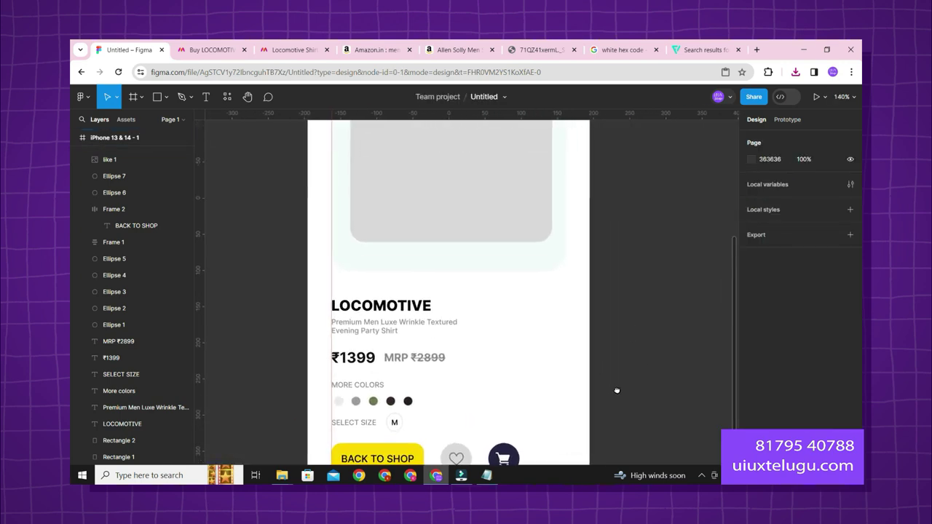
scroll(604, 364, "down", 2)
scroll(594, 352, "up", 2)
scroll(553, 328, "right", 3)
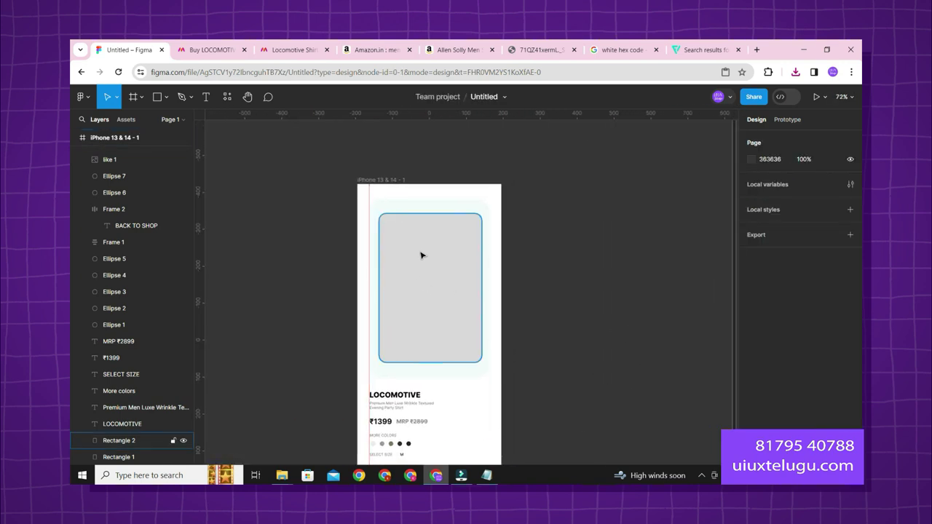
scroll(432, 151, "up", 4)
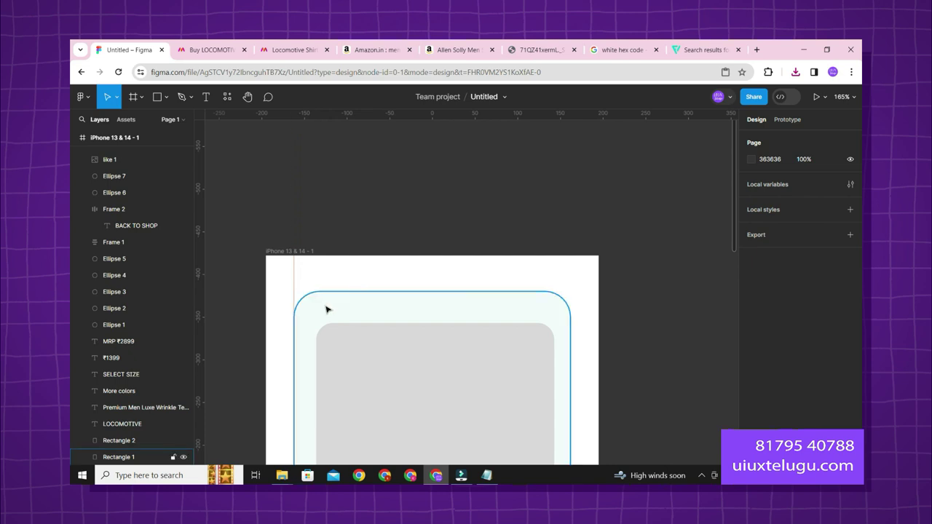
scroll(582, 354, "down", 10)
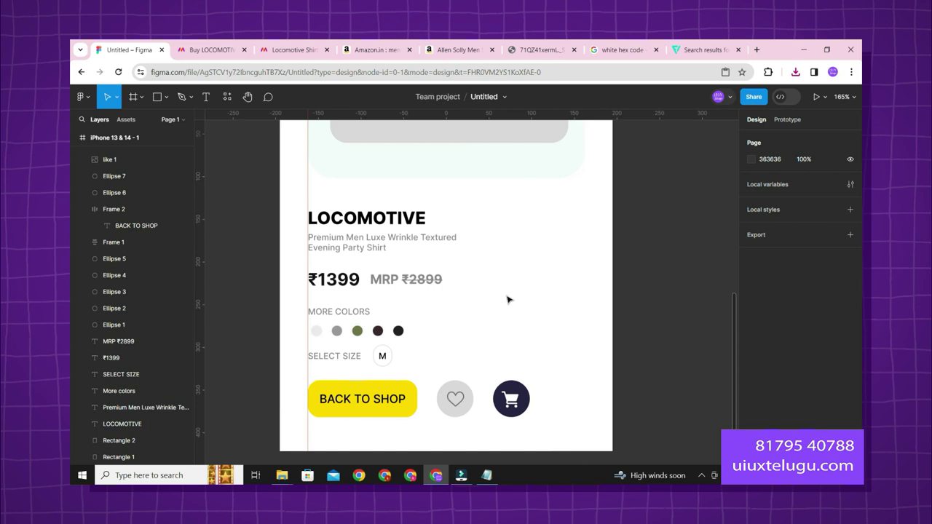
scroll(507, 300, "down", 3)
scroll(508, 300, "up", 3)
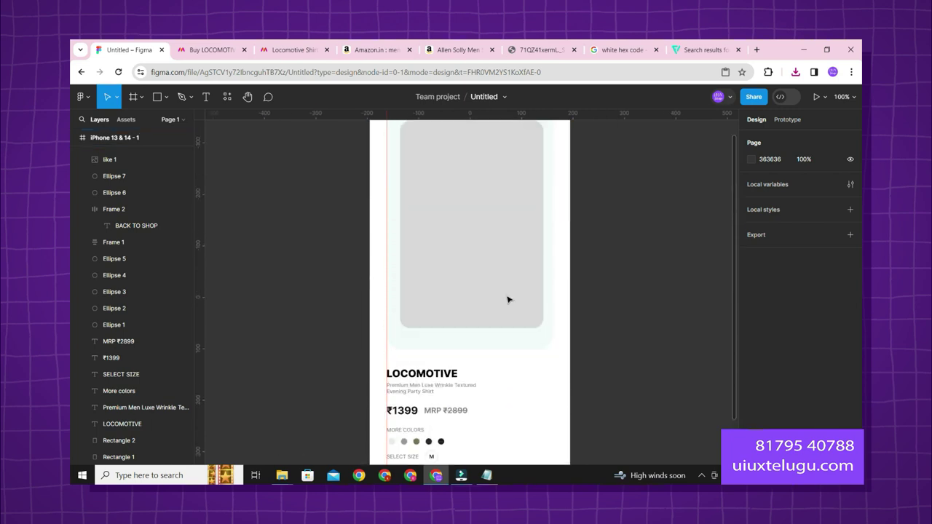
scroll(502, 390, "up", 5)
scroll(502, 390, "down", 6)
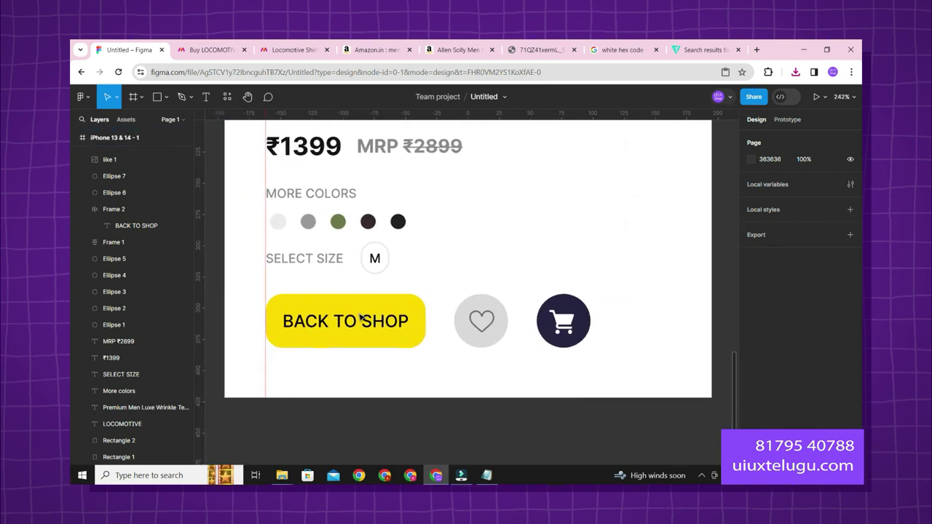
left_click(356, 334)
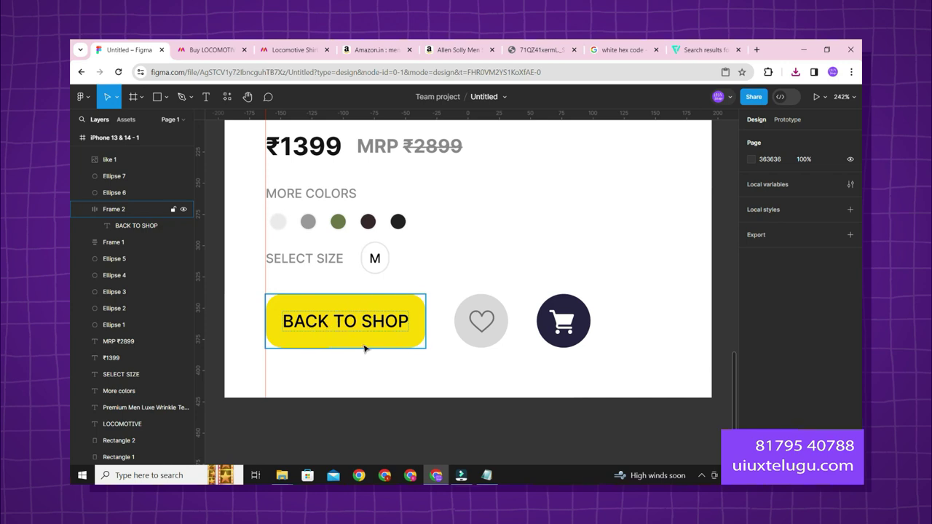
scroll(367, 340, "down", 5, "ctrl")
left_click(566, 258)
scroll(525, 308, "up", 5)
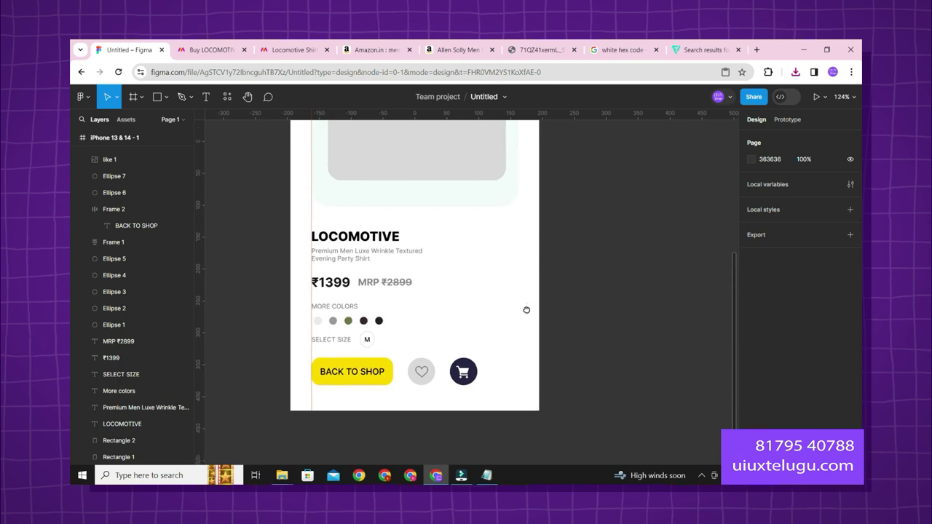
scroll(513, 346, "up", 3)
scroll(535, 327, "down", 4, "ctrl")
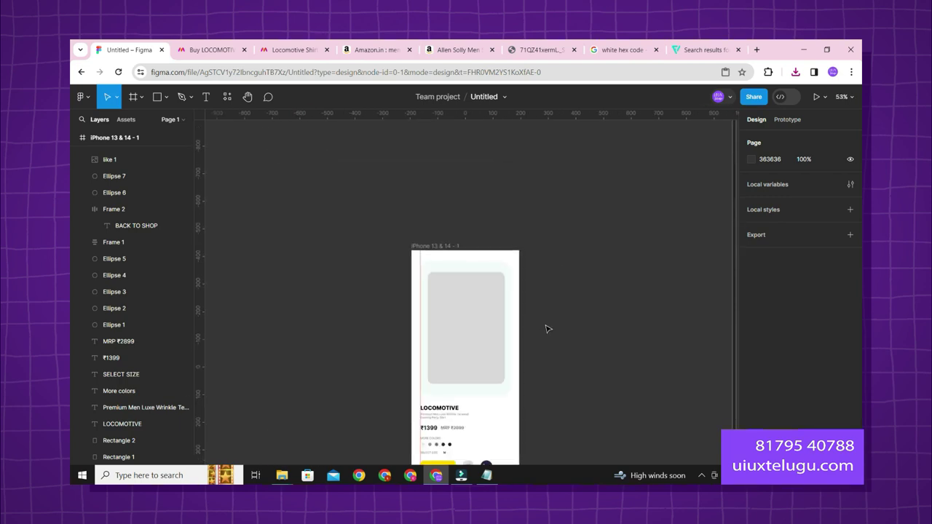
Step: Duplicate the iPhone 13 & 14 - 1 frame four times to make a row of five identical screens
left_click(73, 137)
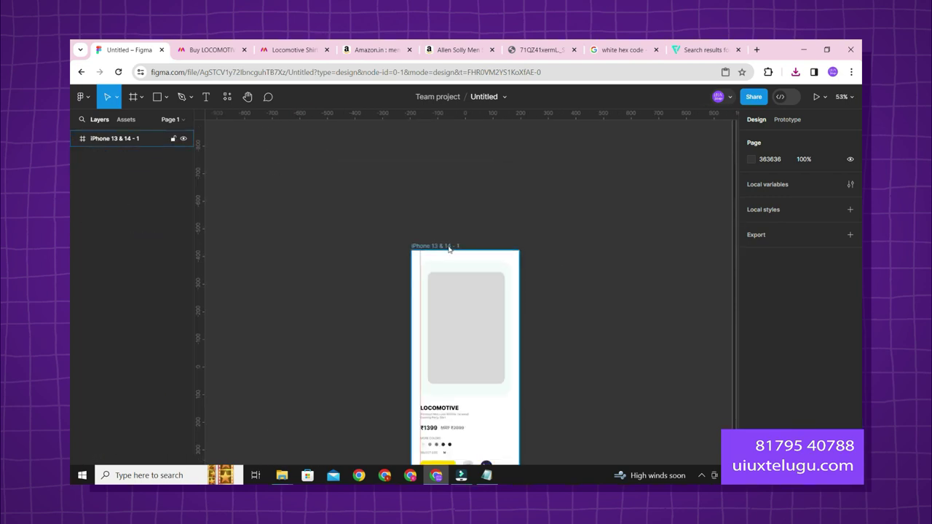
left_click(447, 246)
left_click_drag(471, 240, 386, 206)
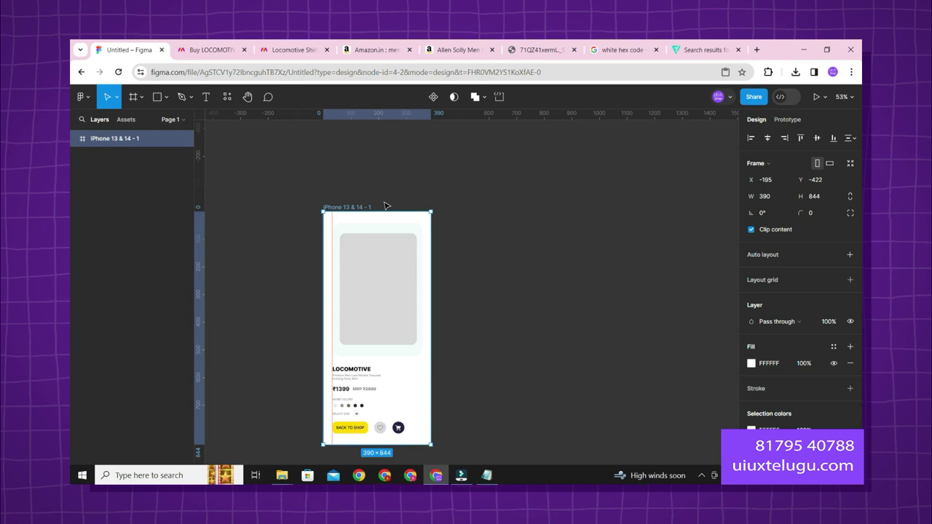
key("ctrl+d")
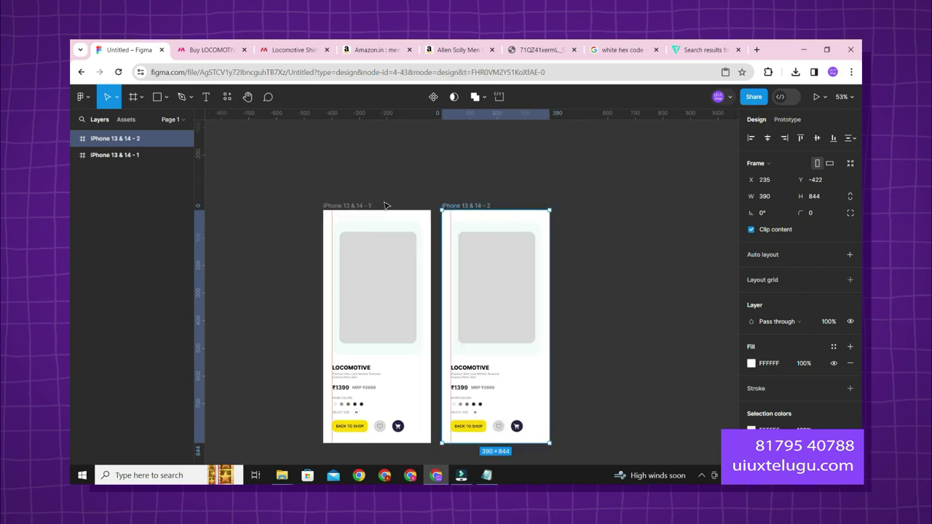
key("ctrl+d")
key("ctrl+d")
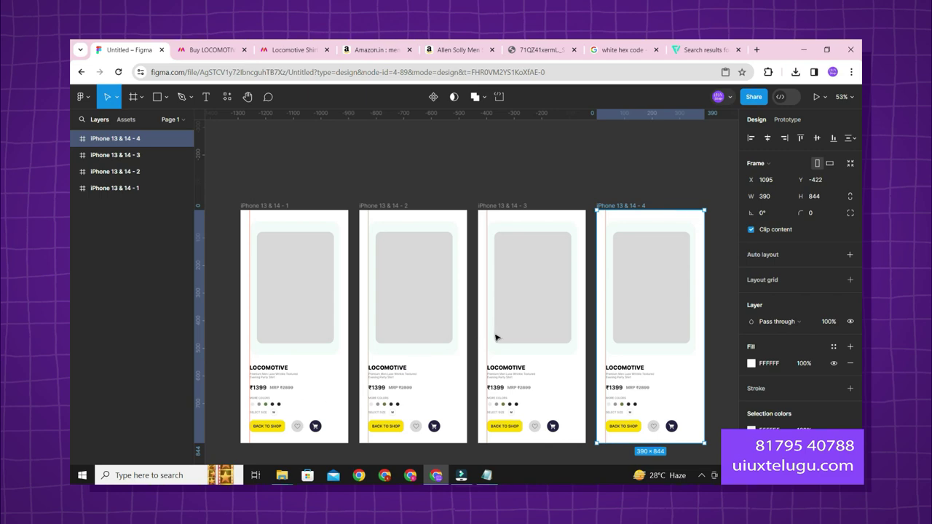
key("ctrl+d")
scroll(389, 167, "down", 2)
scroll(389, 167, "down", 2)
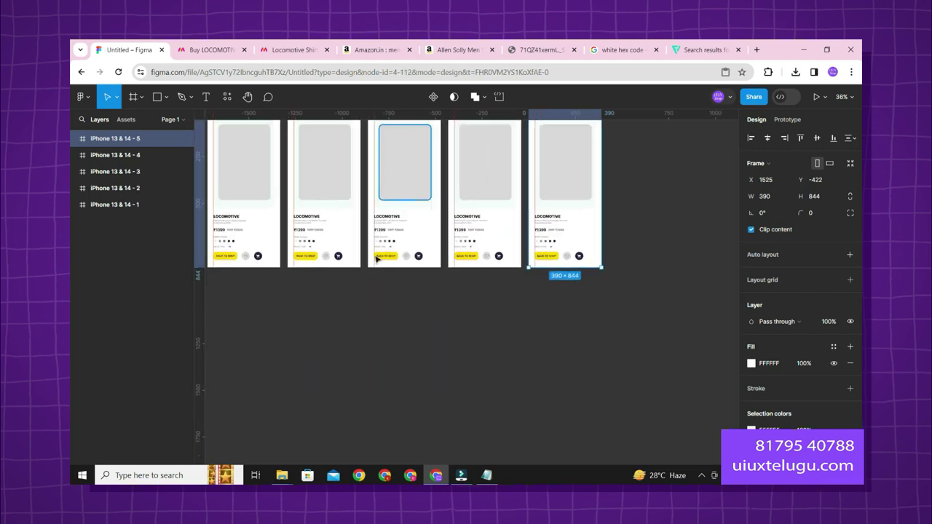
Step: Deselect the frames and hide the canvas rulers and guides
left_click(362, 310)
left_click_drag(362, 311, 395, 361)
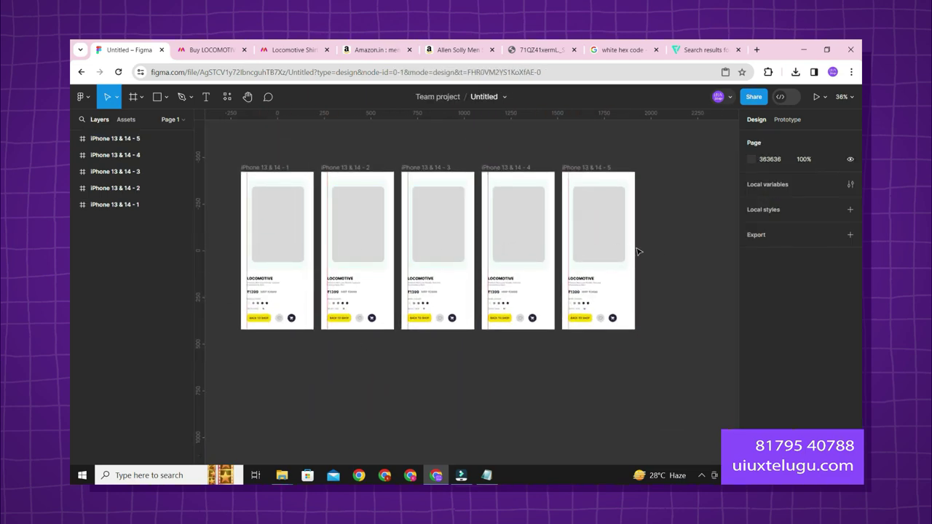
key("shift+r")
scroll(343, 375, "left", 1)
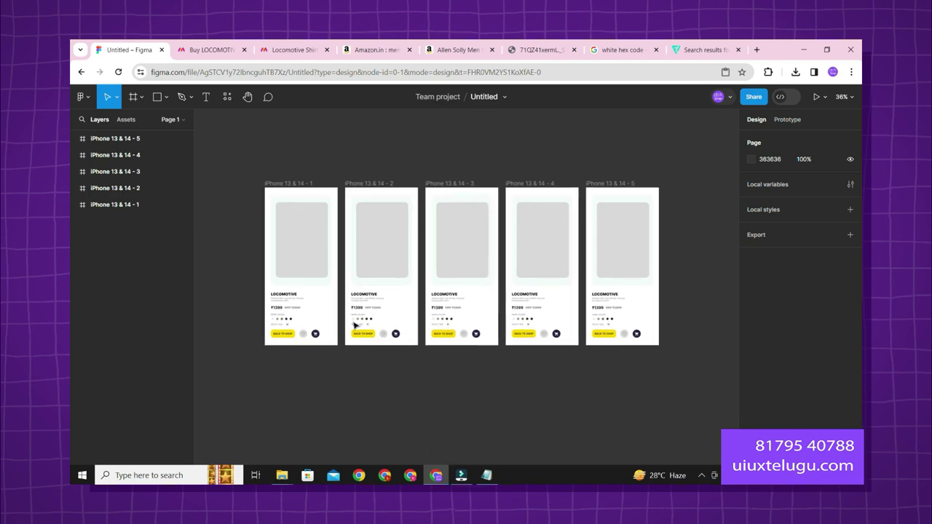
Step: Switch to Photoshop and open Menshirtproject.psd from the Downloads folder
left_click(809, 46)
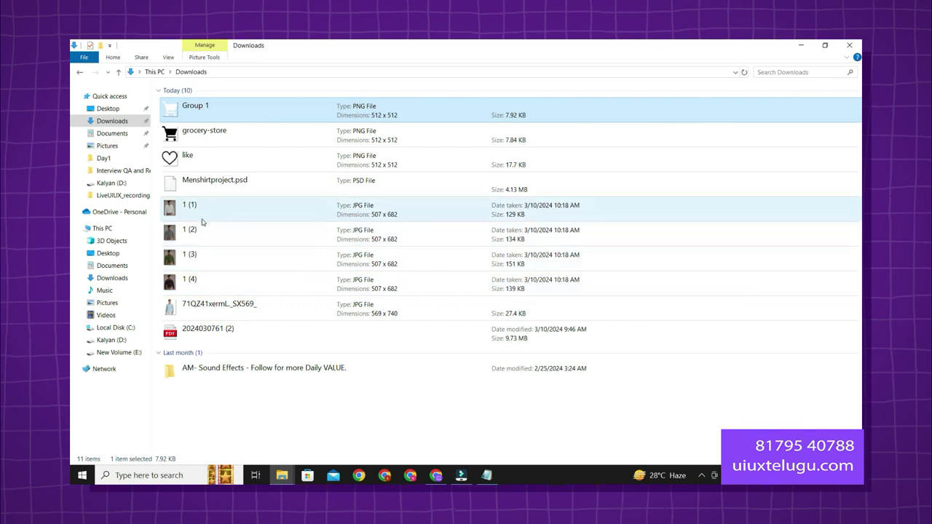
key("super+d")
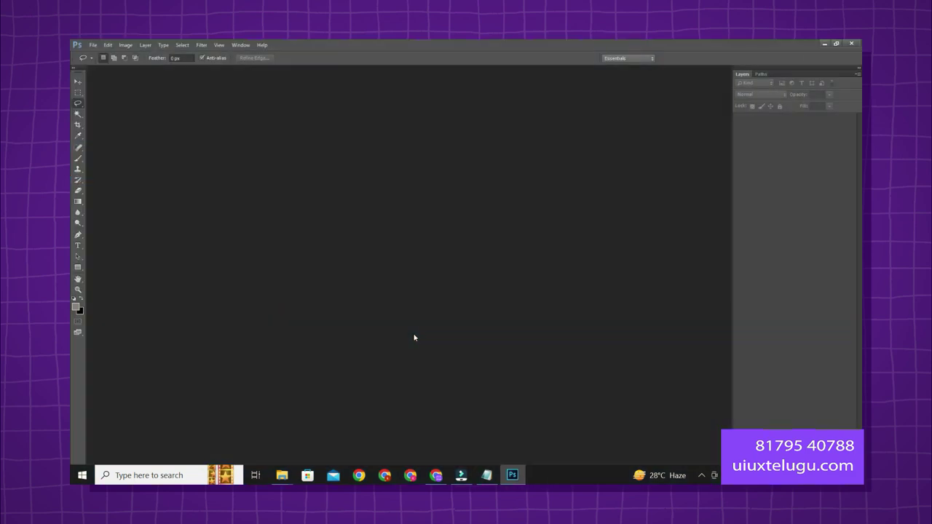
left_click(93, 46)
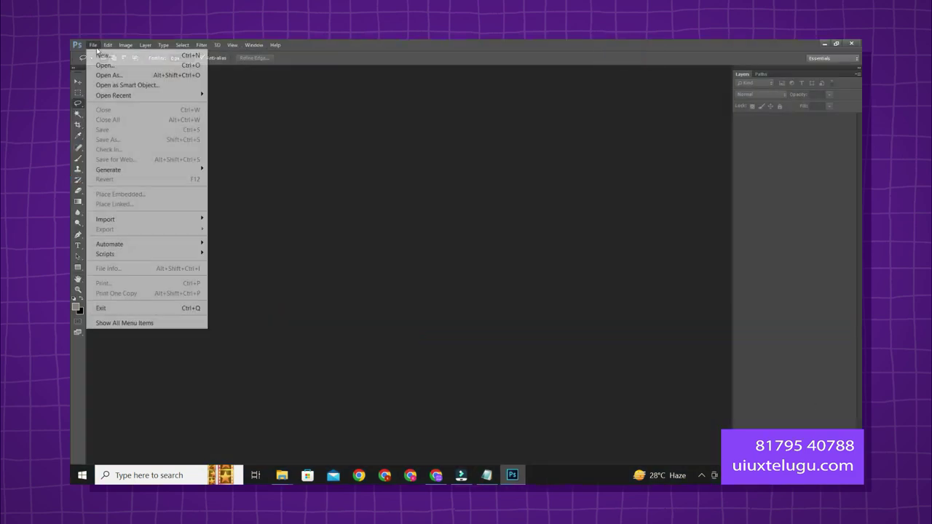
left_click(107, 66)
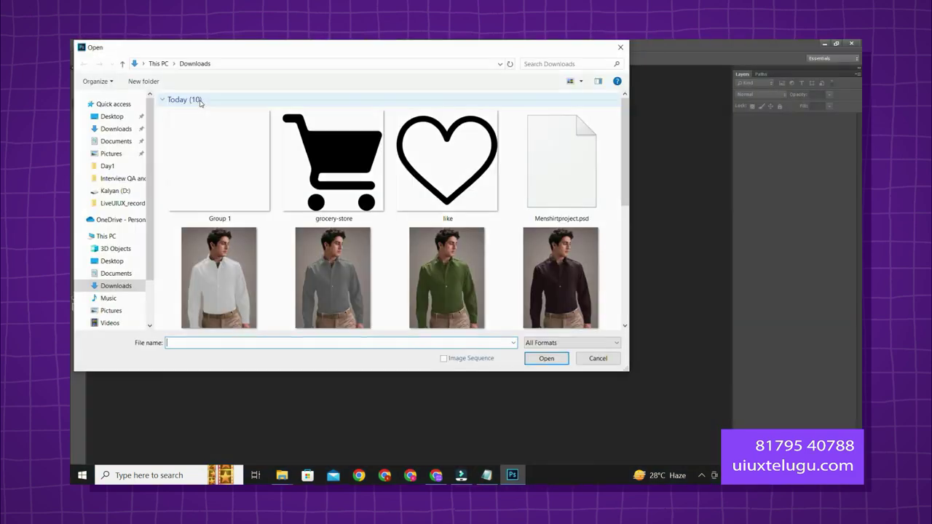
scroll(269, 219, "down", 5)
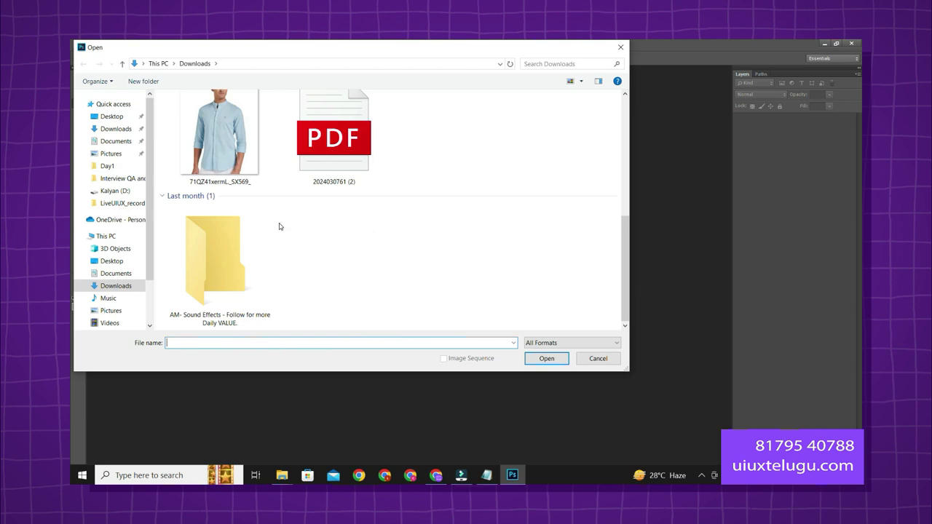
scroll(278, 227, "up", 5)
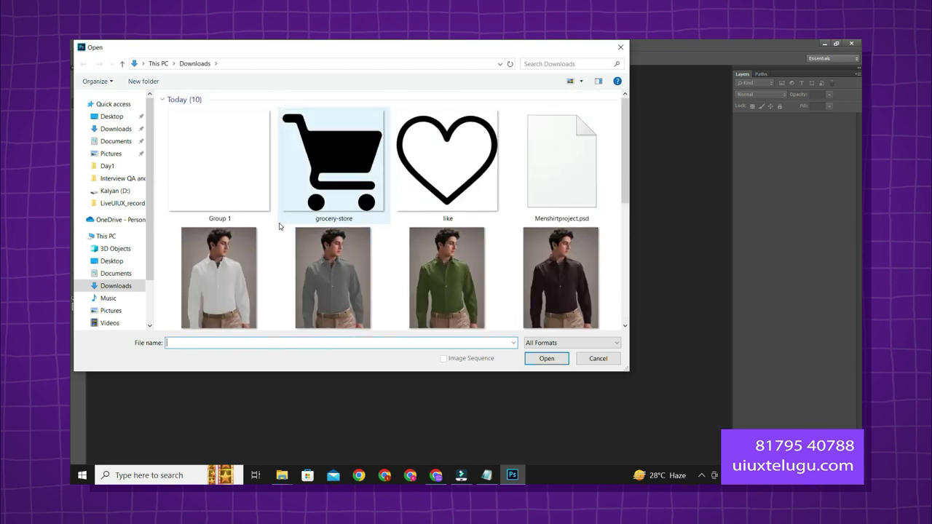
double_click(562, 161)
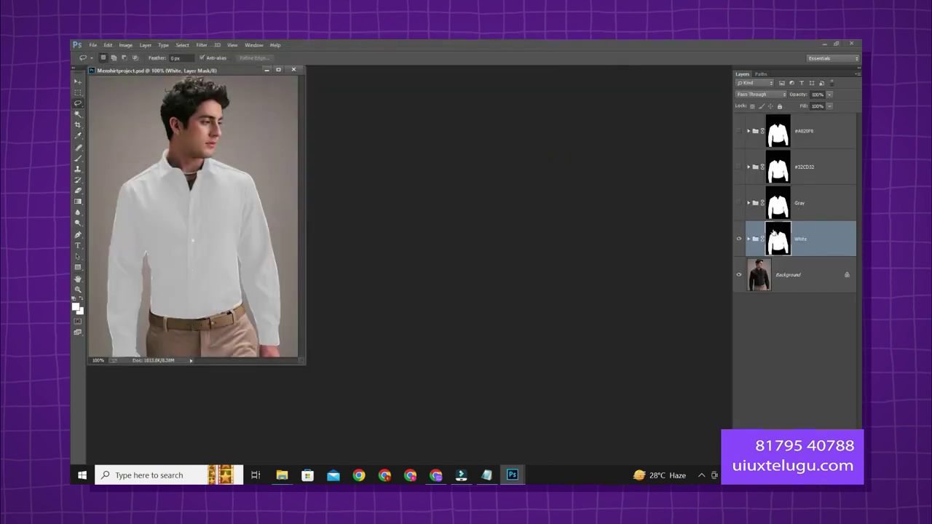
Step: Hide the White layer group and start saving a copy of the black shirt image in JPEG format
left_click(739, 239)
left_click(92, 45)
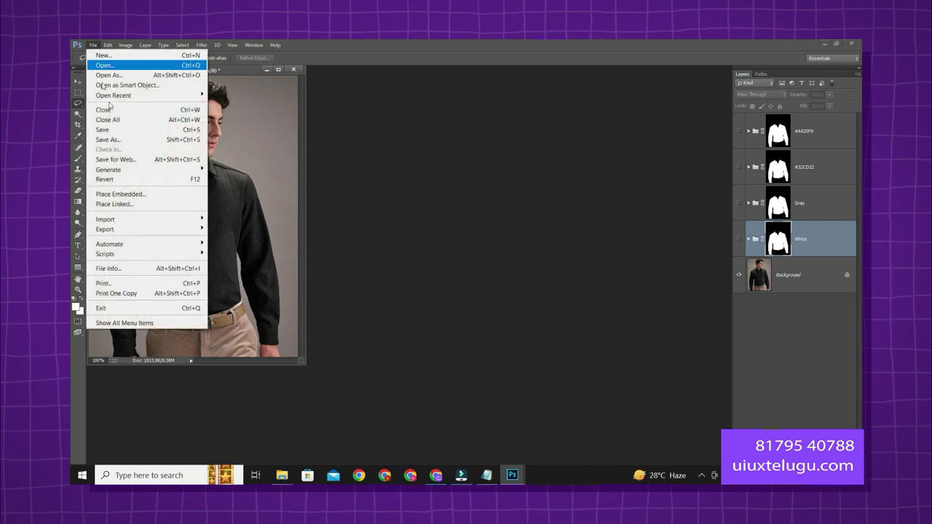
left_click(109, 141)
scroll(316, 277, "down", 1)
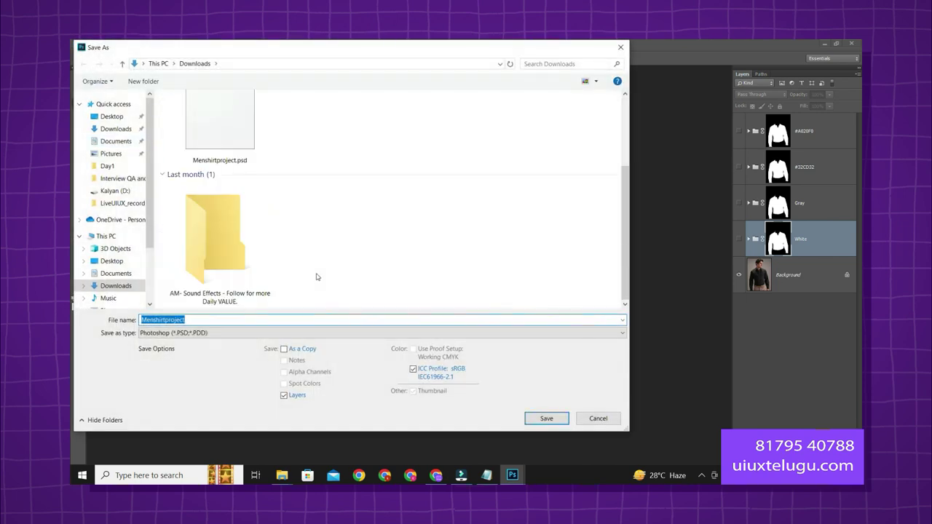
scroll(317, 277, "up", 1)
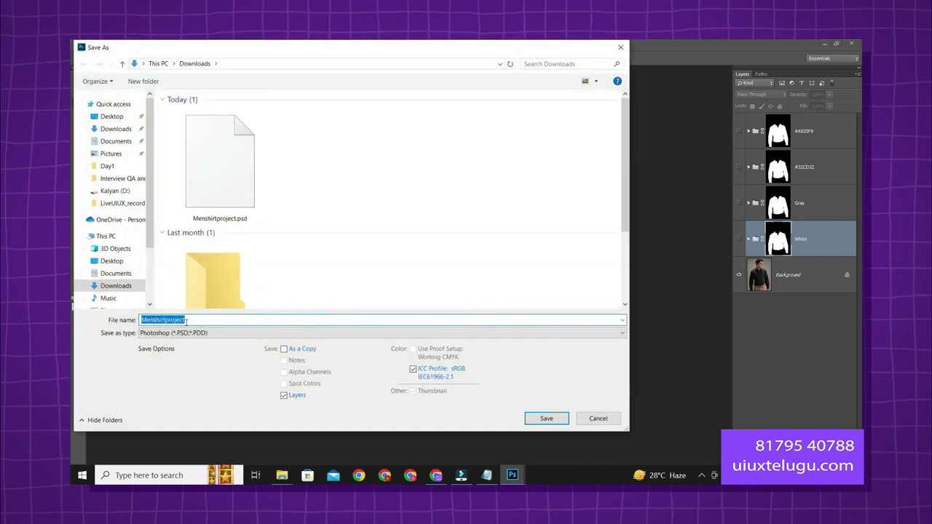
key("Caps_Lock")
key("BackSpace")
key("Tab")
key("j")
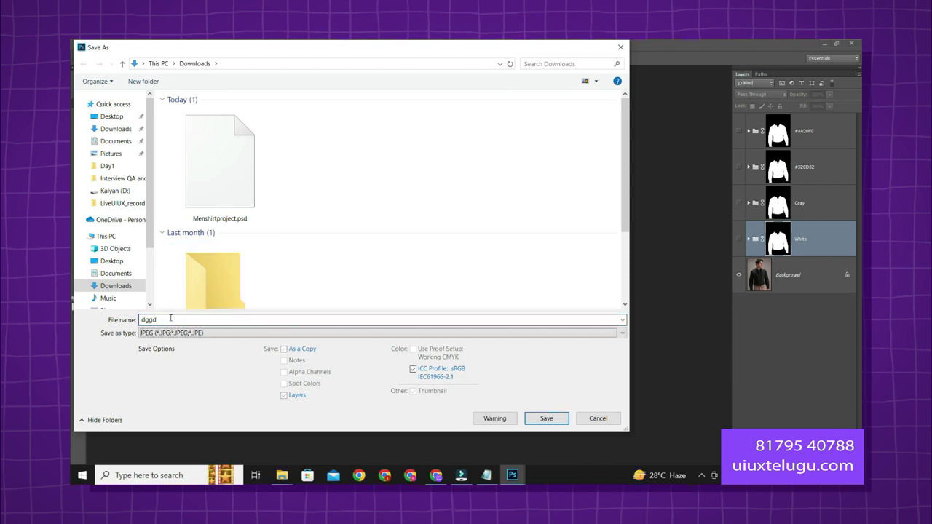
Step: Save the JPEG as 1 (5) in the Downloads folder at Maximum quality with the Progressive format option
left_click(538, 221)
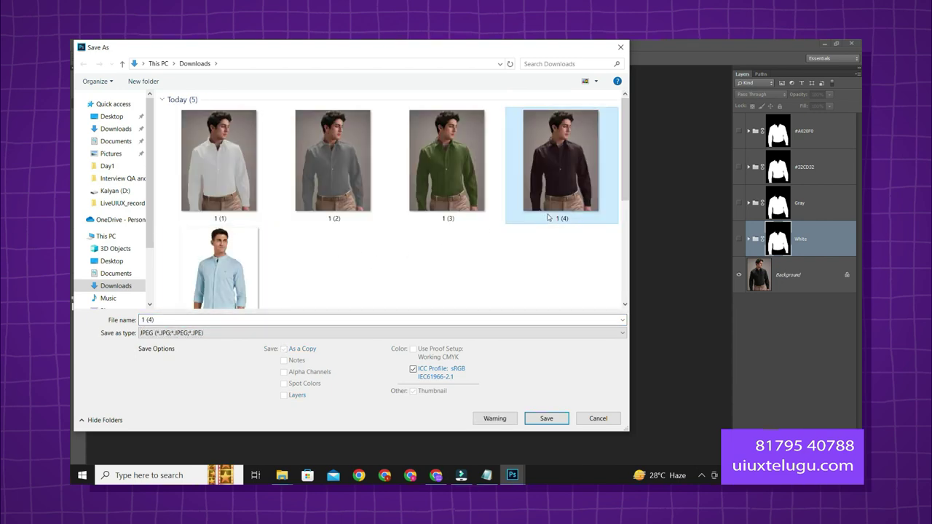
left_click(162, 317)
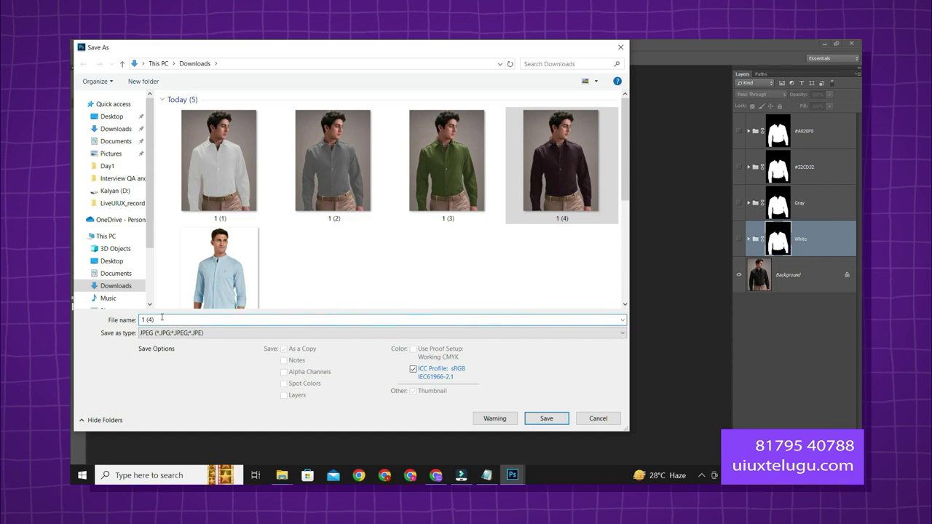
key("BackSpace")
key("BackSpace")
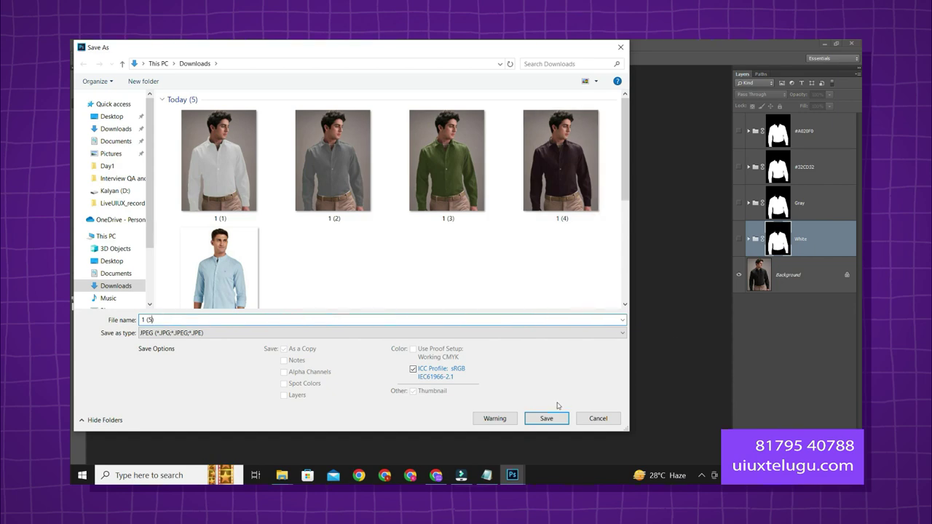
left_click(547, 419)
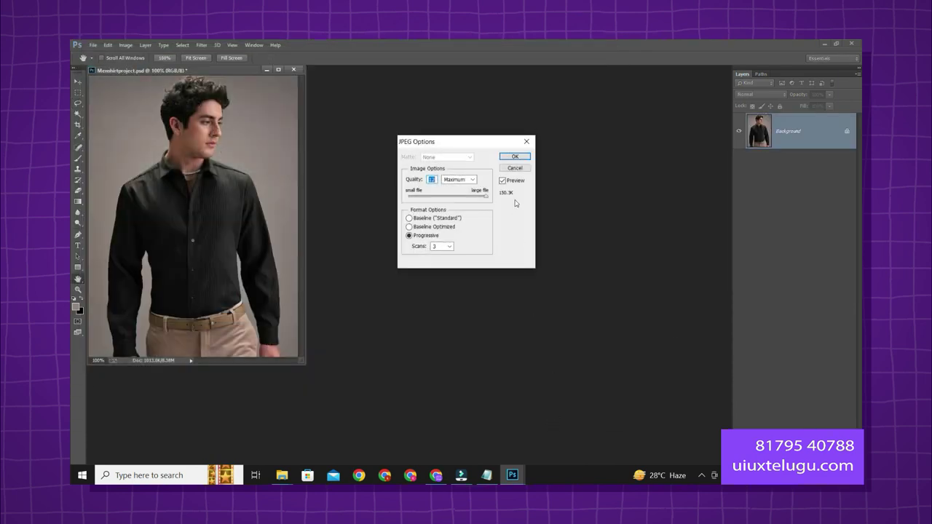
left_click(522, 155)
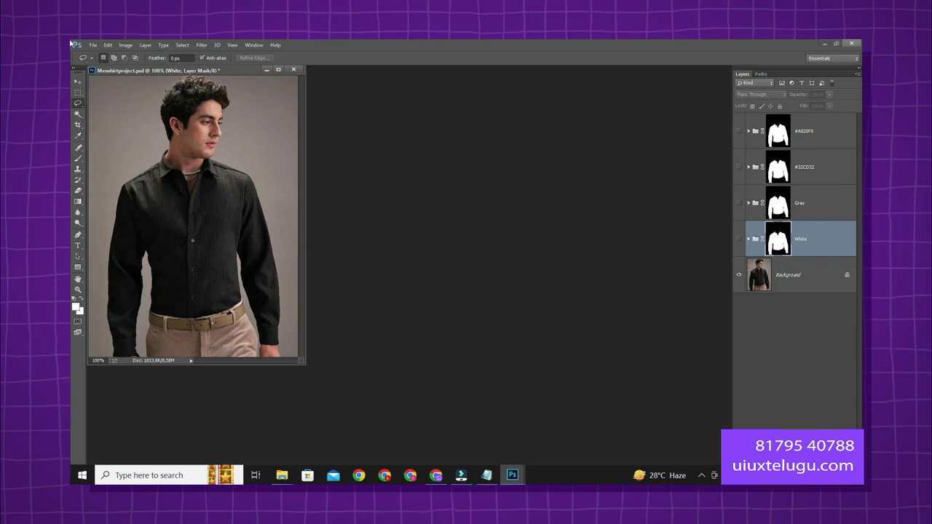
Step: Close Photoshop and switch back to the Figma file with the five screens
left_click(851, 43)
left_click(468, 206)
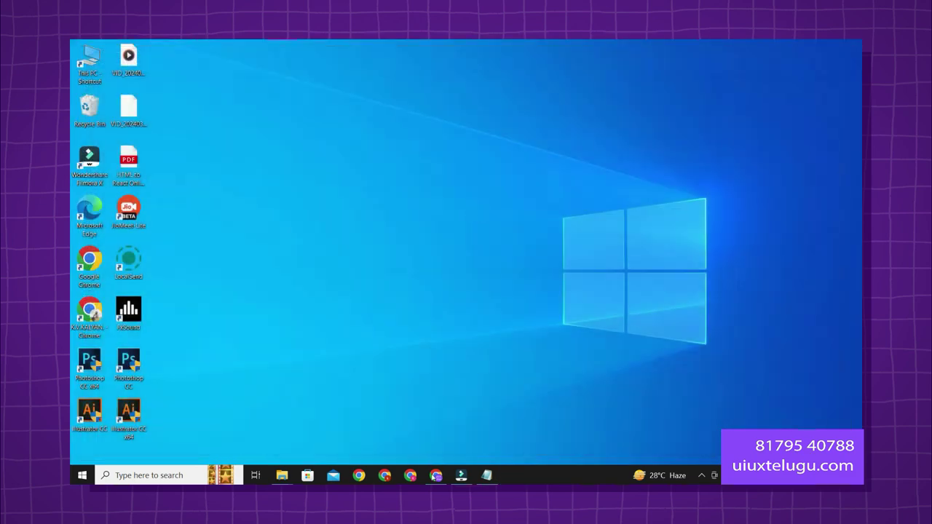
left_click(436, 475)
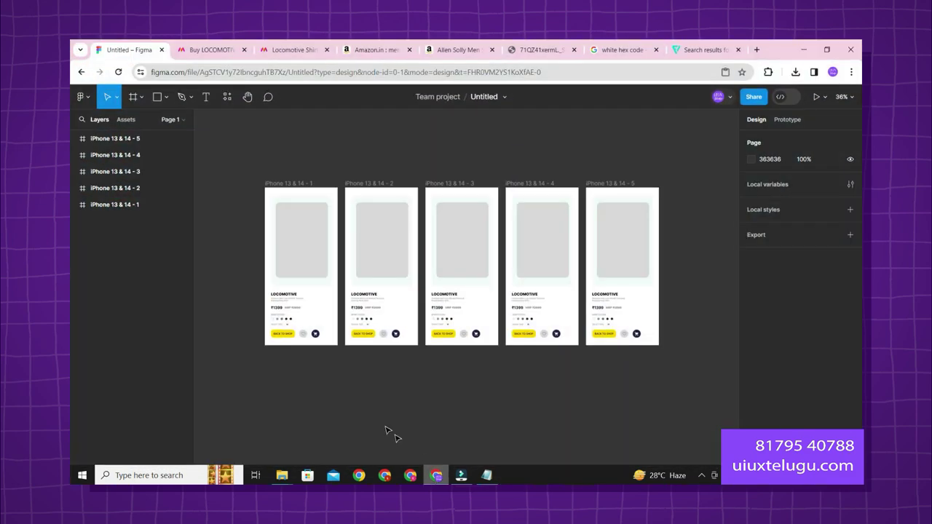
key("super+e")
left_click(113, 121)
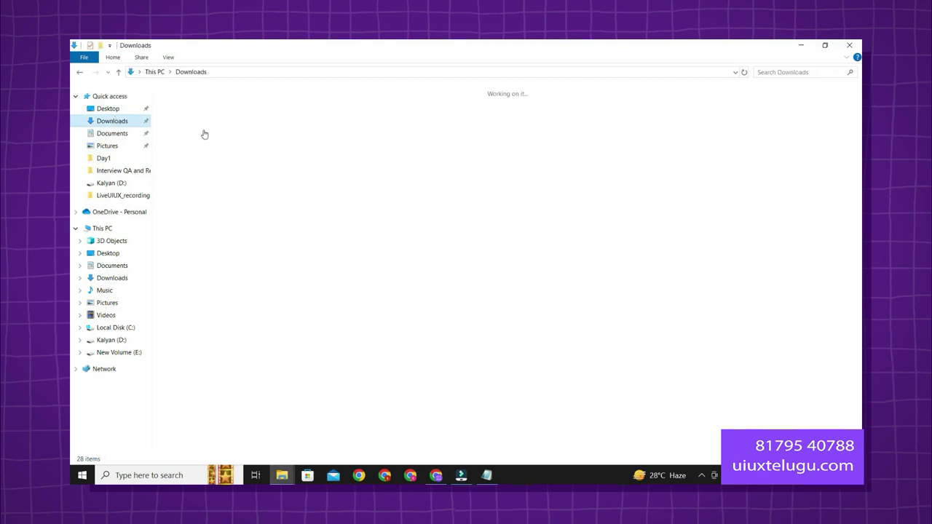
left_click(202, 233)
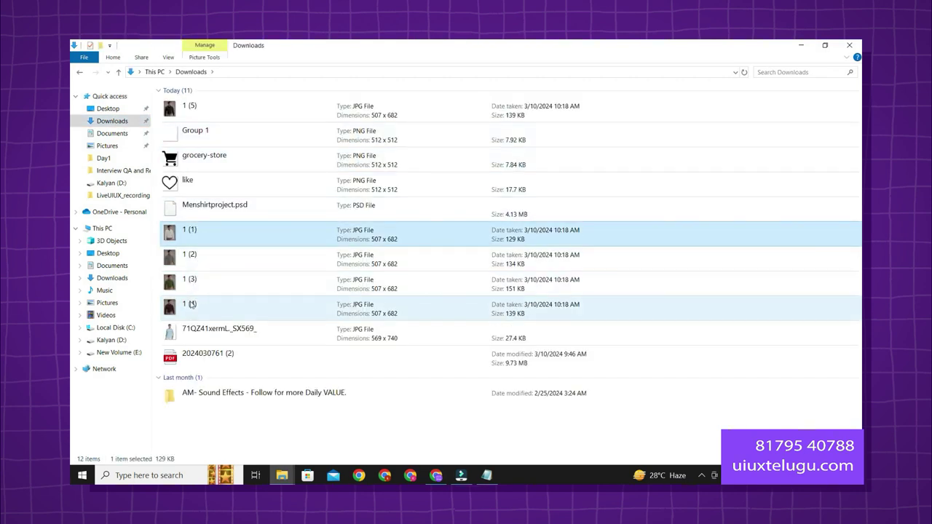
left_click(193, 304, "shift")
left_click(190, 109, "ctrl")
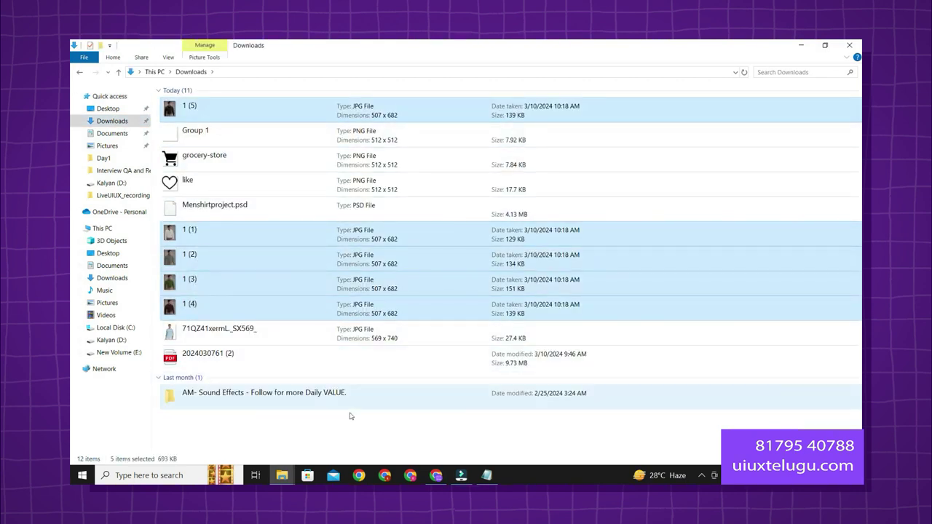
left_click(158, 378)
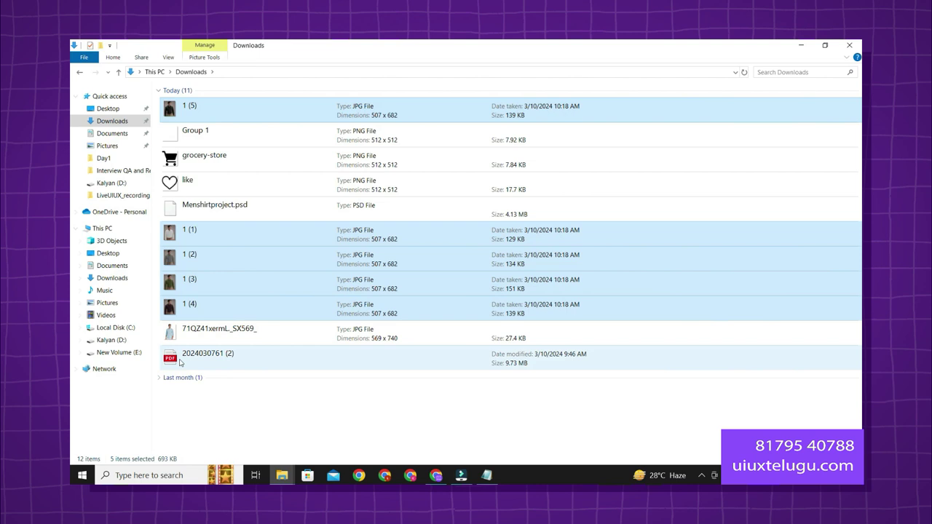
left_click(267, 432)
left_click(801, 45)
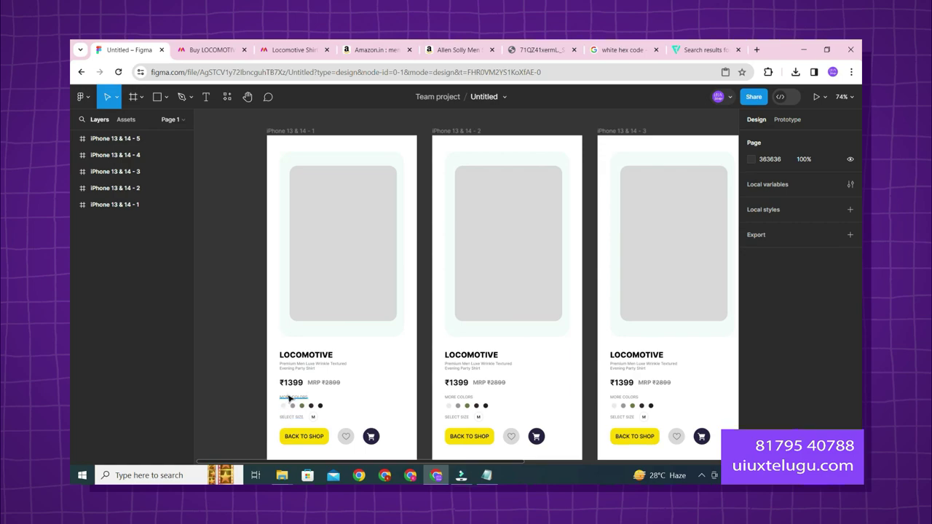
Step: Close the two surplus Downloads windows in File Explorer
mouse_move(287, 477)
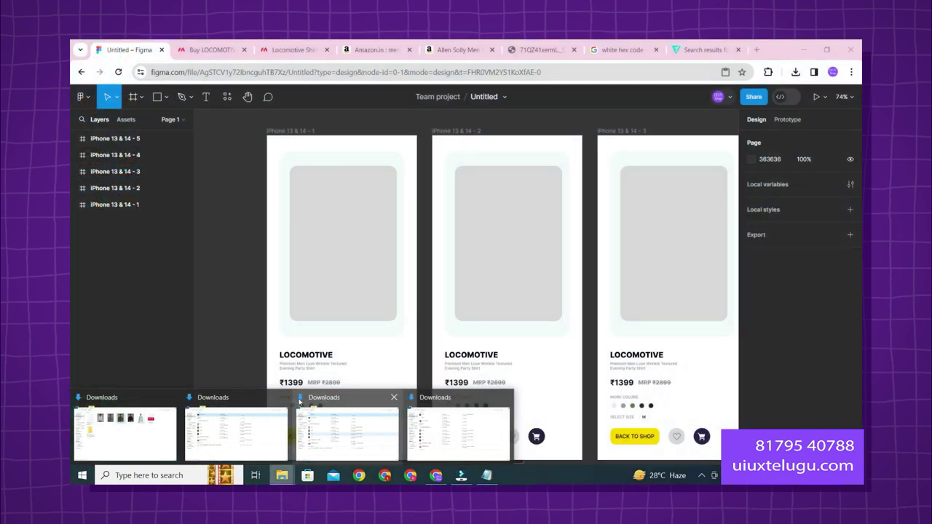
left_click(394, 397)
left_click(329, 398)
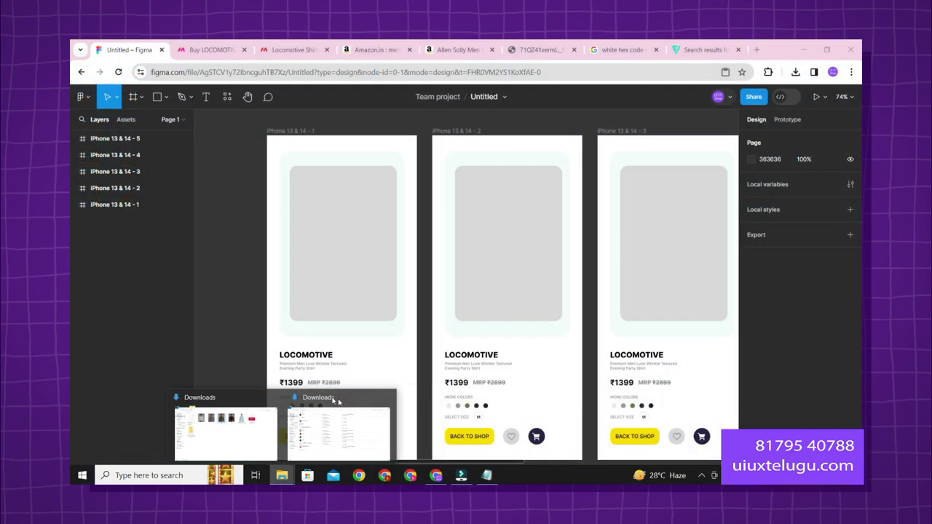
Step: Copy the white shirt image 1 (1) from Downloads and fill the image placeholder on the iPhone 13 & 14 - 1 frame with it
left_click(270, 432)
left_click(306, 153)
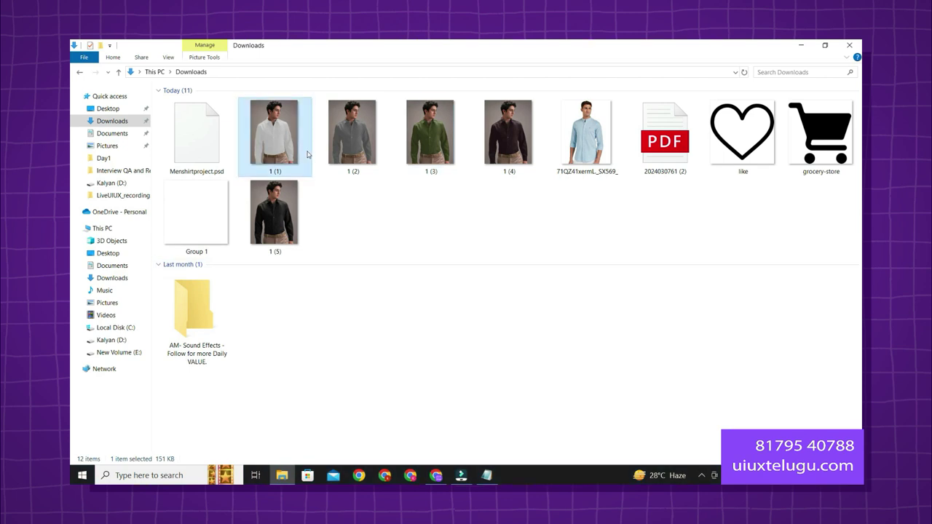
left_click(437, 475)
left_click(347, 254)
key("ctrl+v")
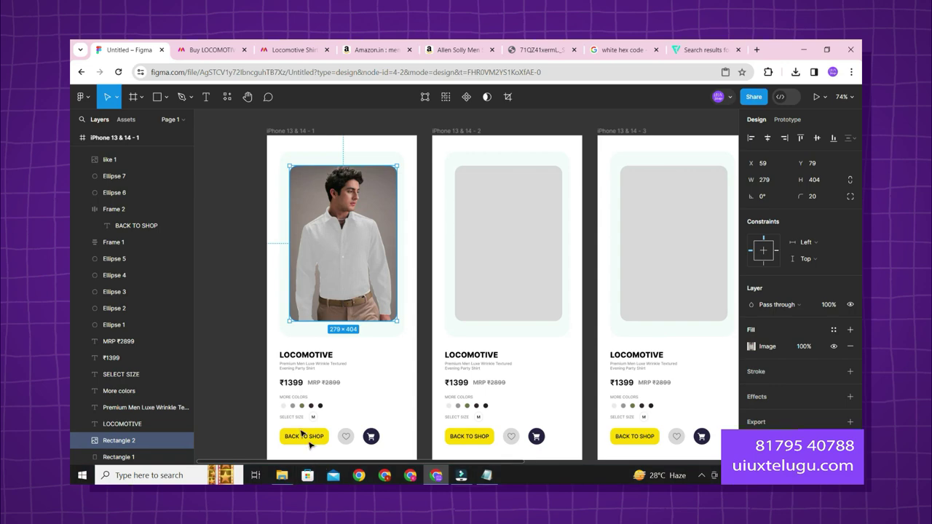
Step: Copy the gray shirt image 1 (2) from Downloads and fill the image placeholder on the iPhone 13 & 14 - 2 frame
left_click(282, 475)
left_click(353, 135)
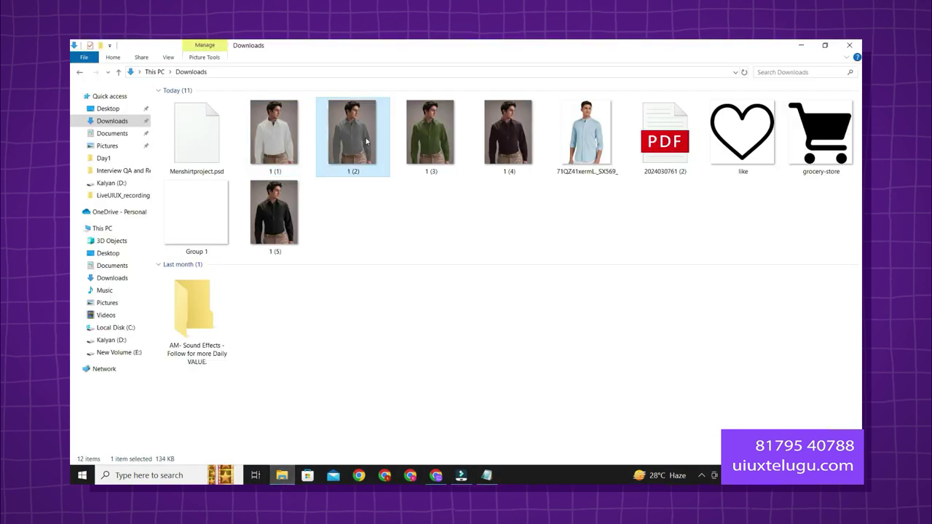
left_click(436, 476)
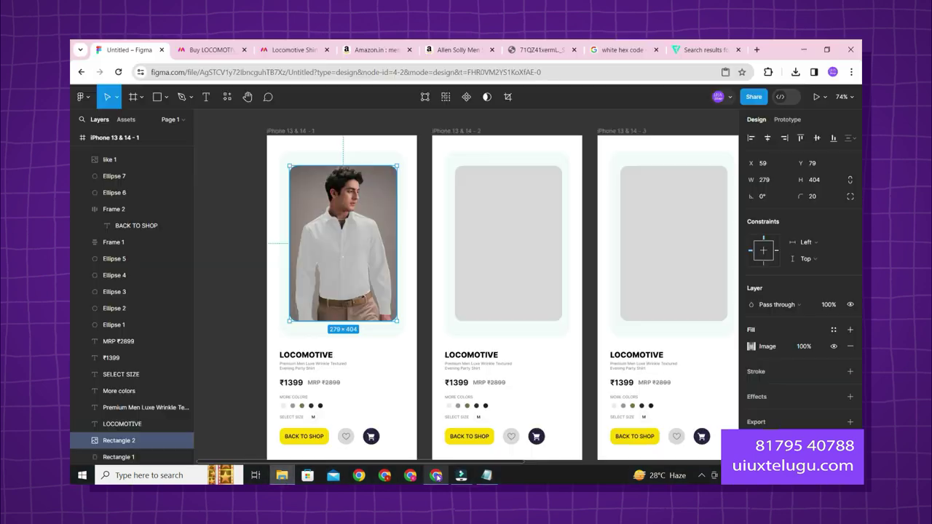
left_click(485, 198)
key("ctrl+v")
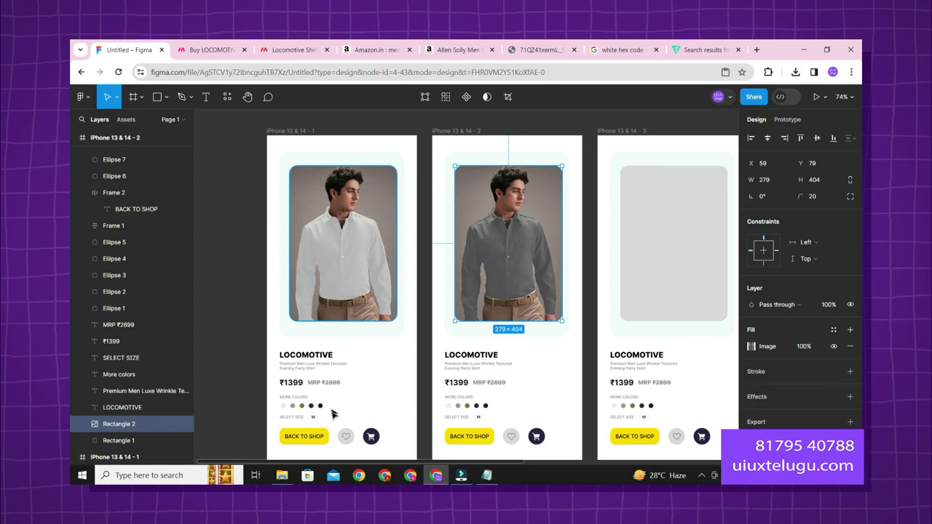
Step: Copy the green shirt image 1 (3) from Downloads and fill the image placeholder on the iPhone 13 & 14 - 3 frame
left_click(282, 475)
double_click(471, 43)
left_click_drag(510, 50, 442, 1)
left_click(464, 134)
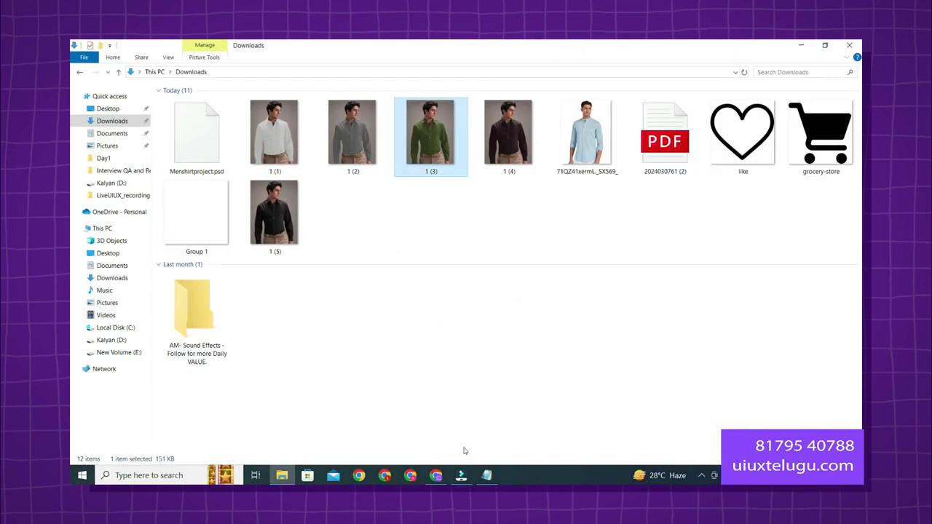
left_click(435, 476)
left_click(645, 214)
key("ctrl+v")
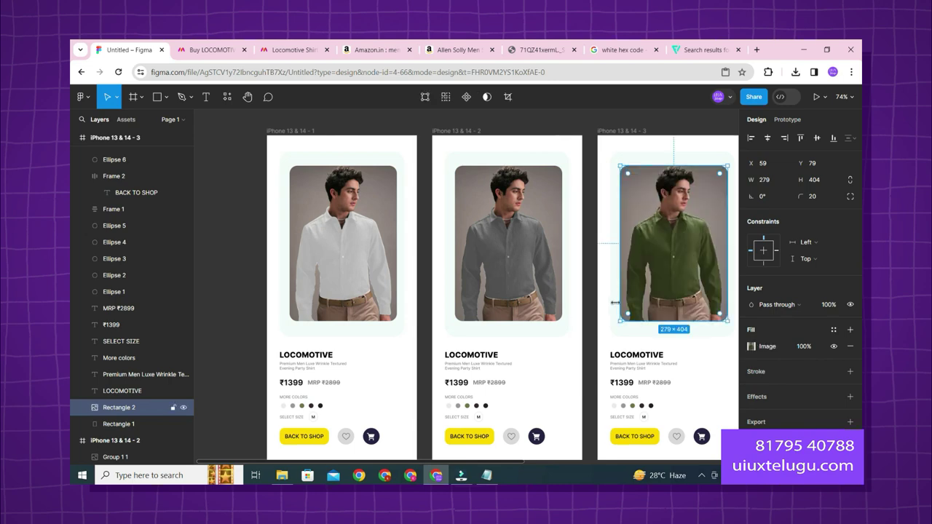
Step: Check the color swatch order, then fill the iPhone 13 & 14 - 4 placeholder with the dark maroon shirt image 1 (4) from Downloads
scroll(615, 303, "right", 5)
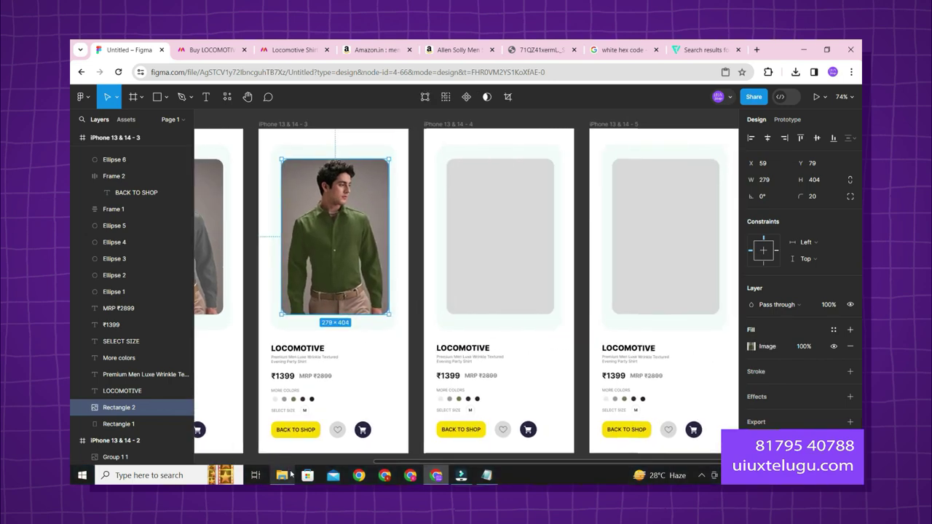
scroll(291, 408, "up", 10)
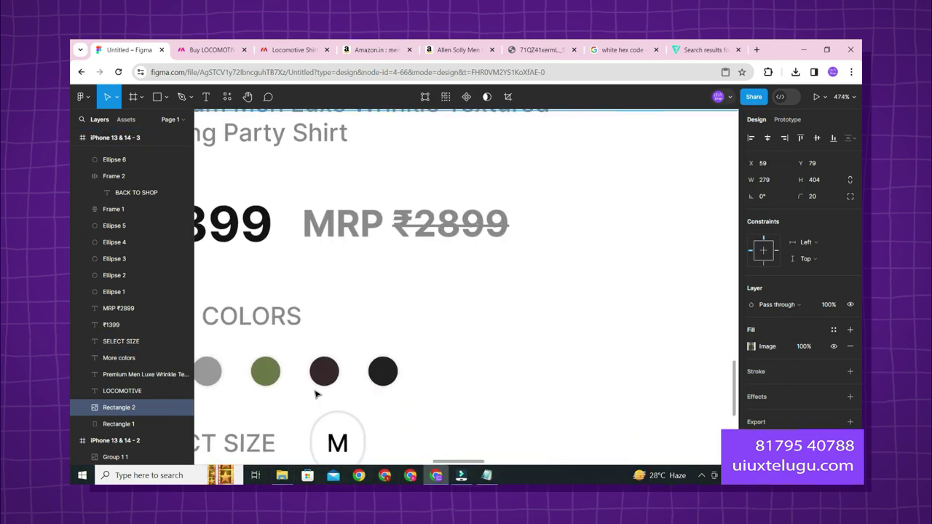
scroll(316, 394, "up", 5)
scroll(358, 395, "down", 10)
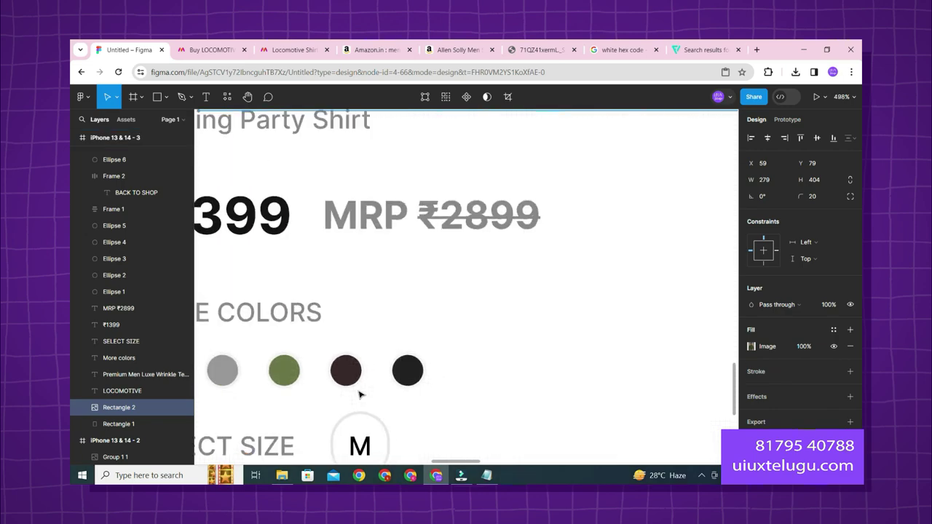
left_click(282, 475)
left_click(532, 122)
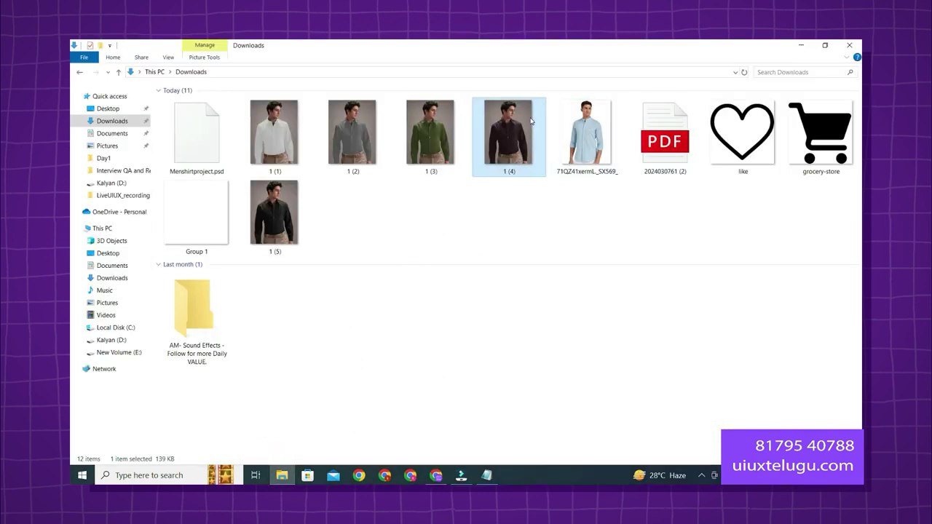
left_click(435, 475)
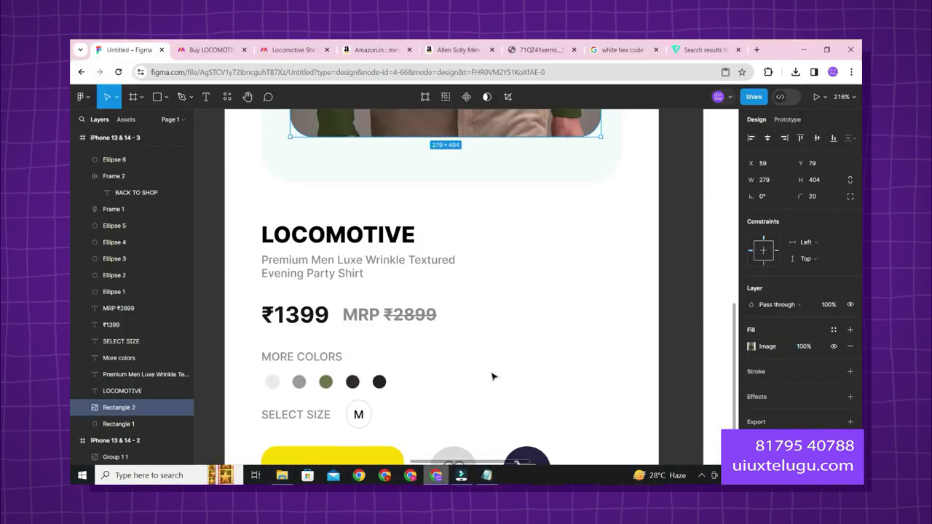
scroll(526, 329, "down", 5)
scroll(410, 333, "right", 2)
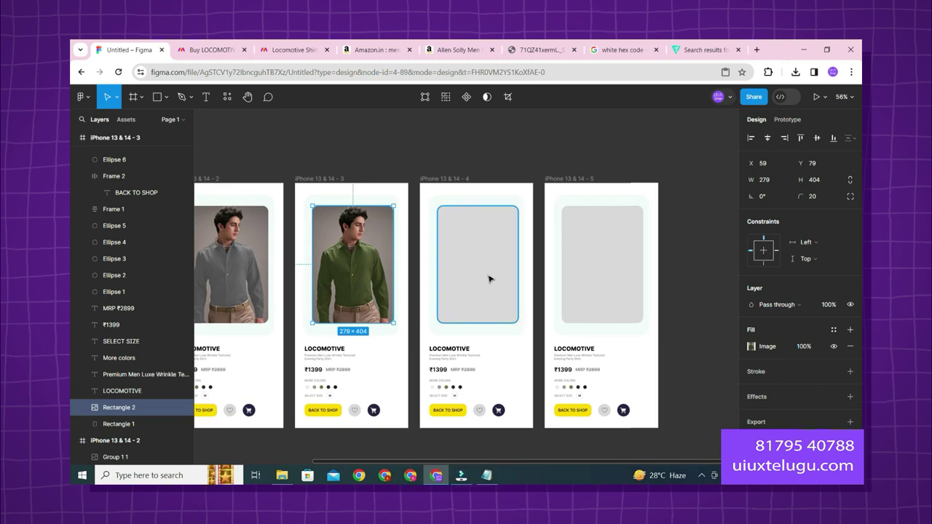
left_click(505, 257)
key("ctrl+v")
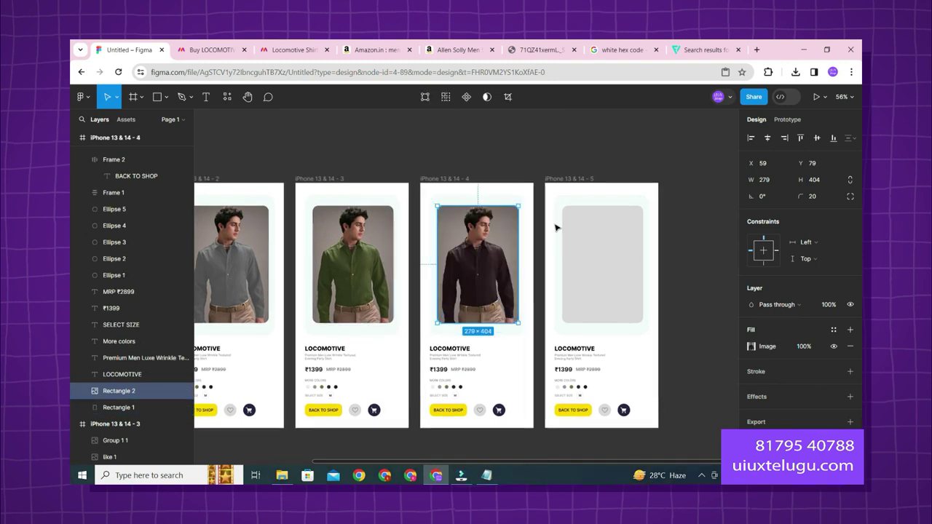
Step: Copy the black shirt image 1 (5) from Downloads, fill the iPhone 13 & 14 - 5 placeholder with it, and clear the selection
left_click(282, 475)
left_click(286, 228)
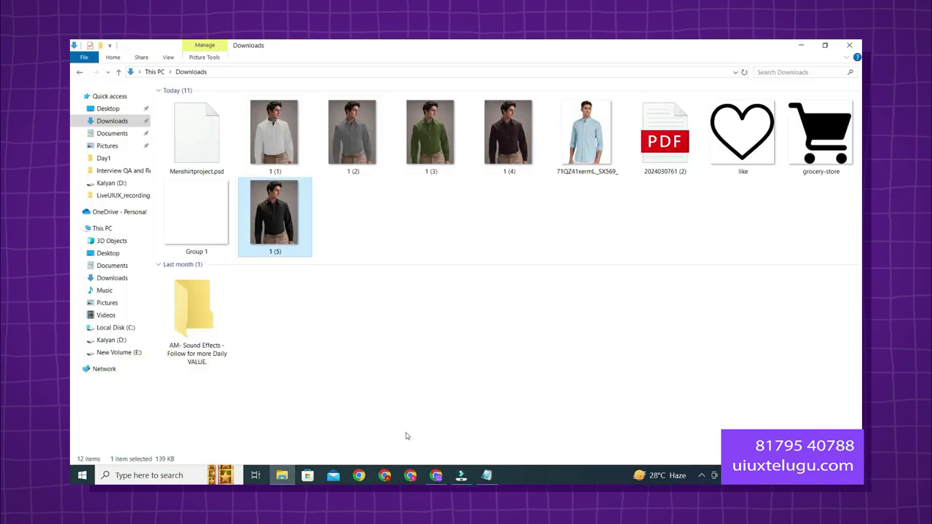
left_click(435, 475)
left_click(607, 264)
key("ctrl+v")
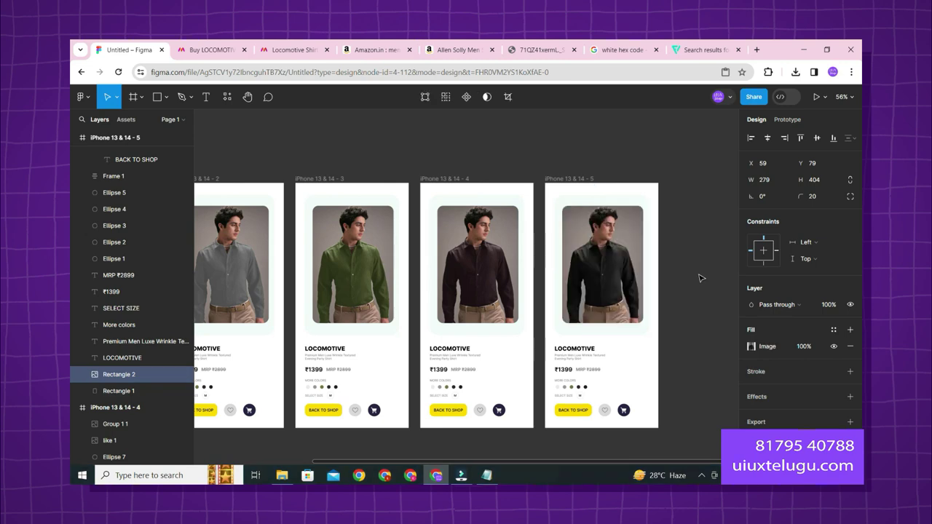
left_click(700, 278)
Step: Try to stretch the matching shirt images in all frames upward to 279 × 456
scroll(306, 350, "left", 4)
left_click(357, 284)
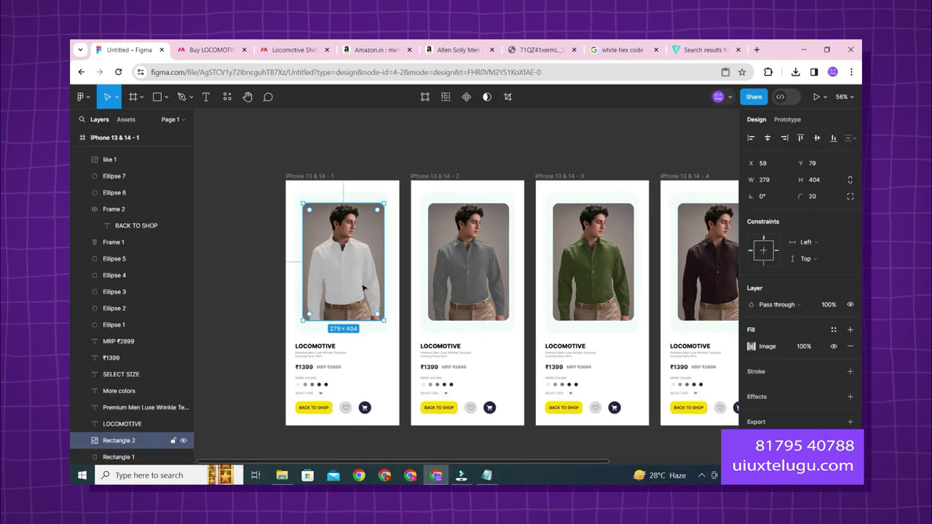
key("ctrl+alt+a")
left_click_drag(346, 204, 346, 187)
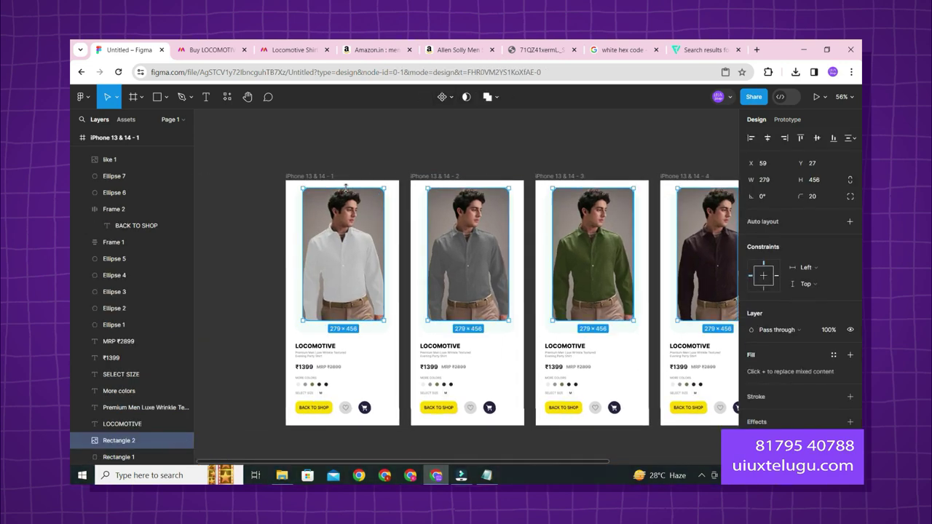
left_click(357, 170)
scroll(347, 177, "right", 2)
scroll(558, 167, "left", 4)
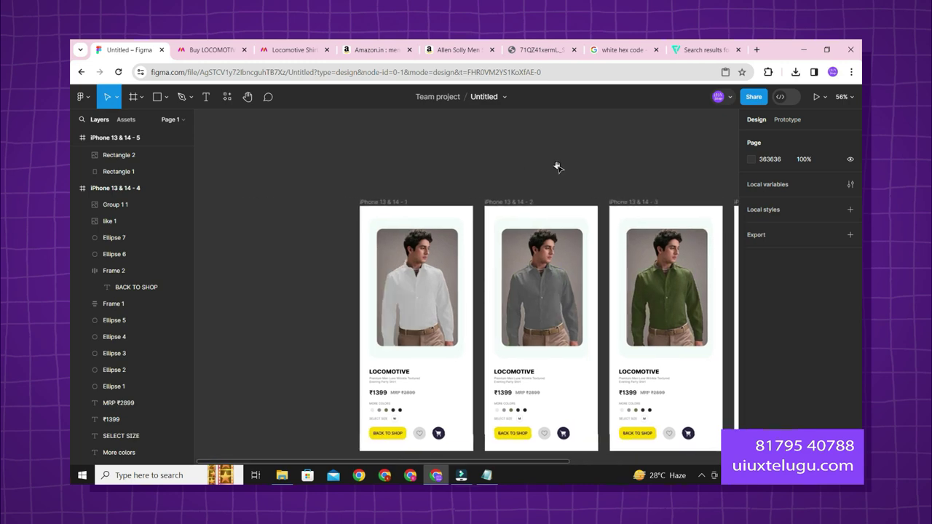
Step: Collapse the layer lists of all five iPhone 13 & 14 frames and clear the selection
scroll(80, 153, "up", 3)
left_click(74, 138)
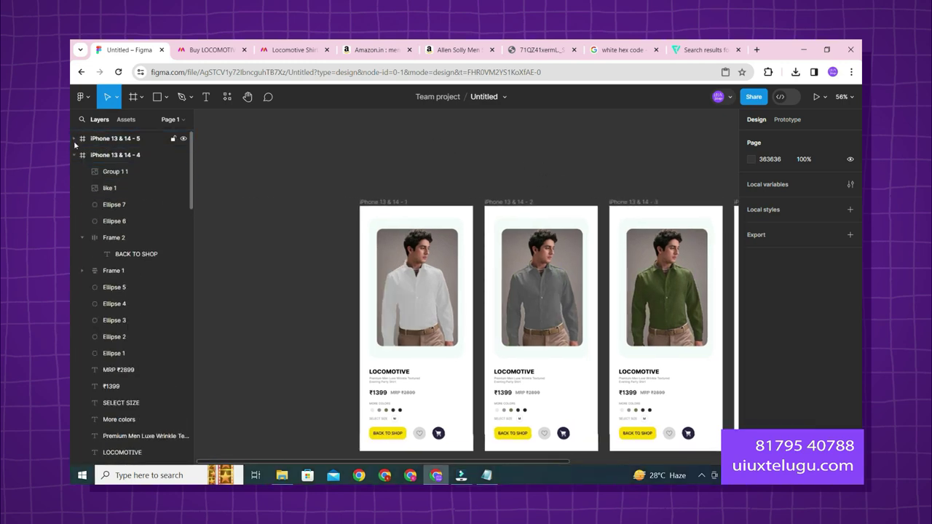
left_click(75, 155)
left_click(73, 171)
left_click(74, 187)
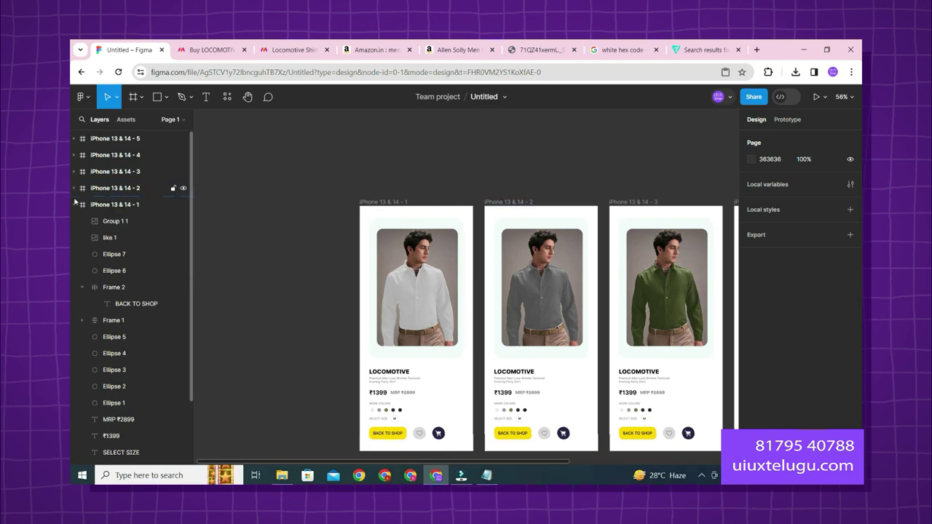
left_click(74, 204)
left_click(99, 206)
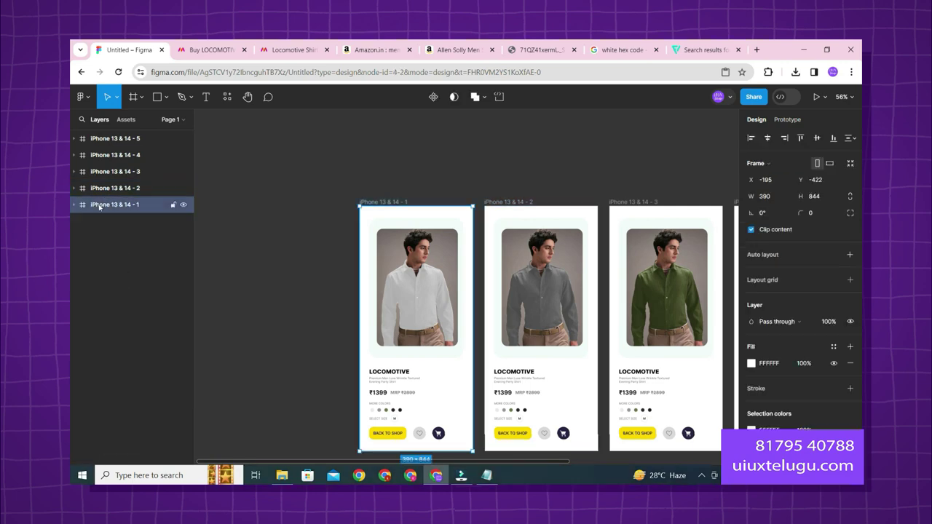
left_click(344, 177)
Step: Replace the LOCOMOTIVE title on the iPhone 13 & 14 - 1 frame with "Hubber"
scroll(410, 162, "right", 3)
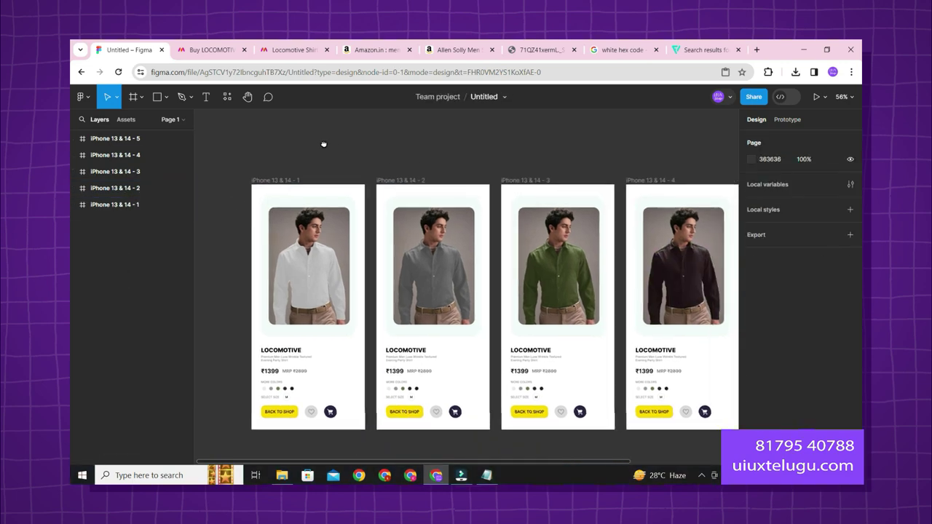
scroll(264, 359, "up", 5)
scroll(256, 364, "down", 4)
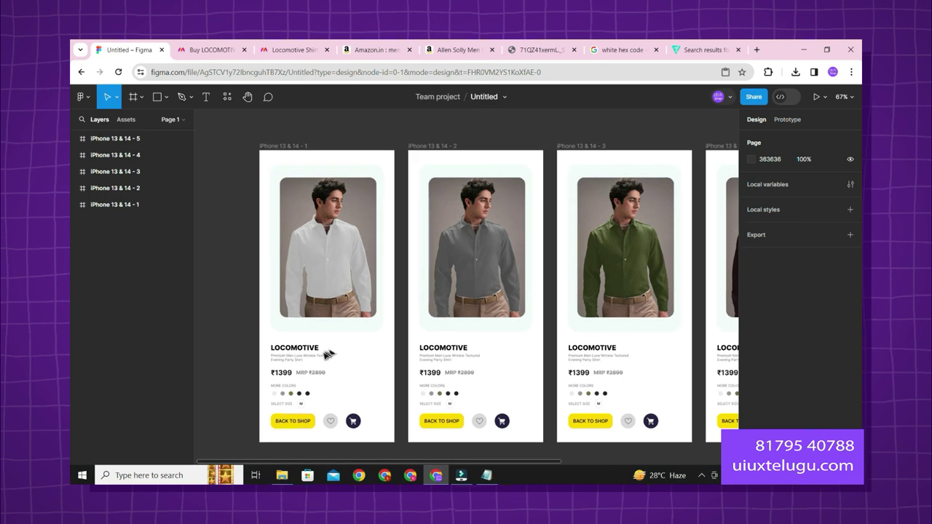
scroll(305, 351, "up", 5)
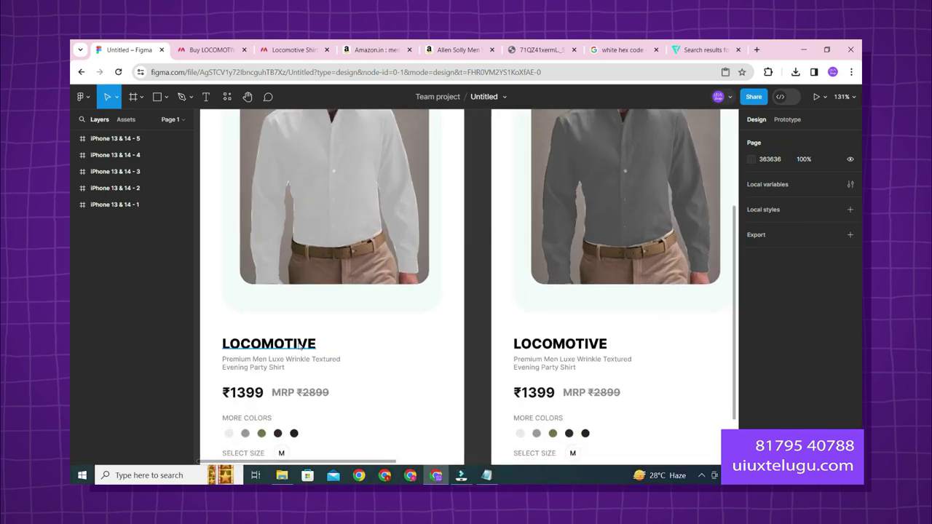
double_click(300, 348)
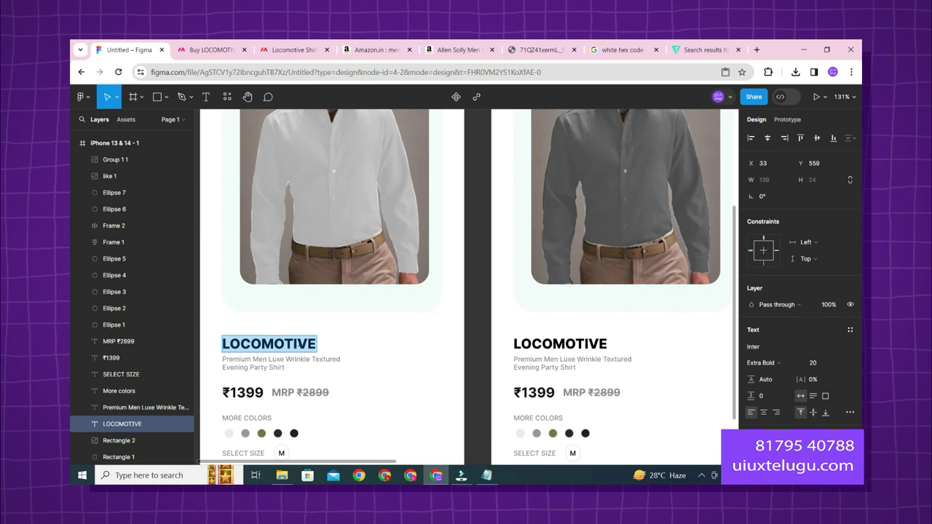
type("iuha")
key("BackSpace")
key("BackSpace")
key("BackSpace")
key("BackSpace")
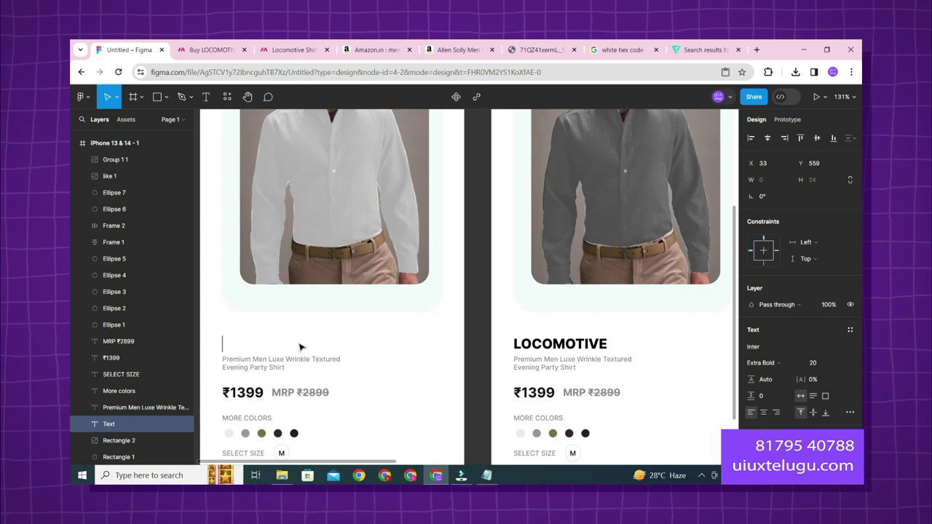
type("Hubber")
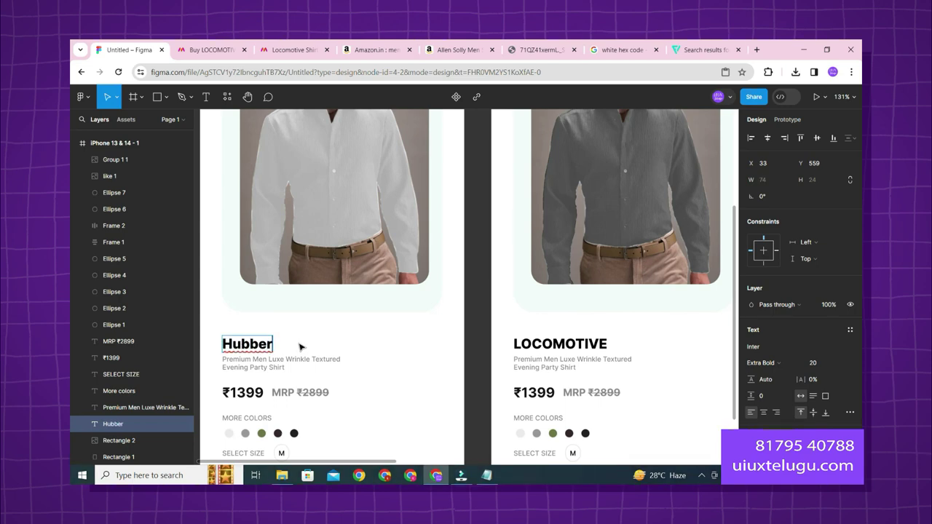
Step: Change the title on the iPhone 13 & 14 - 1 frame to "Marvel"
key("BackSpace")
key("BackSpace")
key("BackSpace")
key("BackSpace")
key("BackSpace")
key("BackSpace")
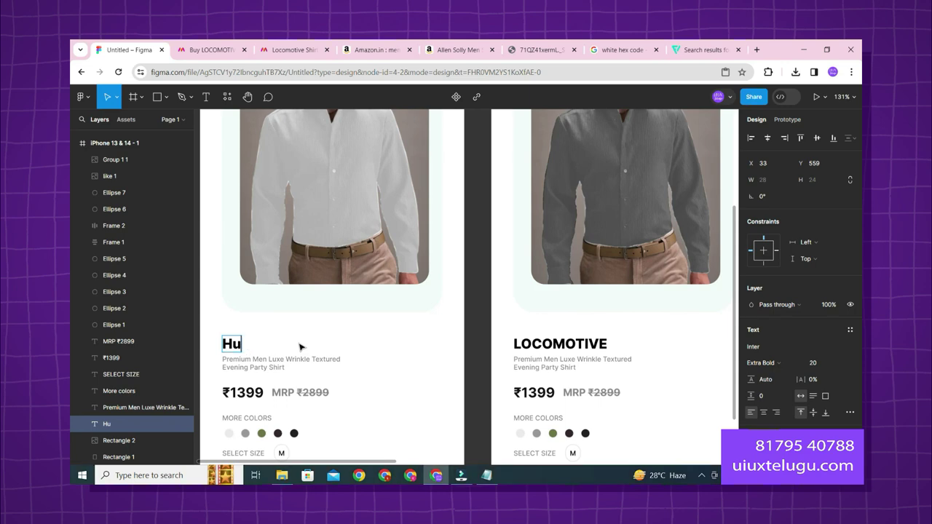
type("A")
key("BackSpace")
type("Marvel")
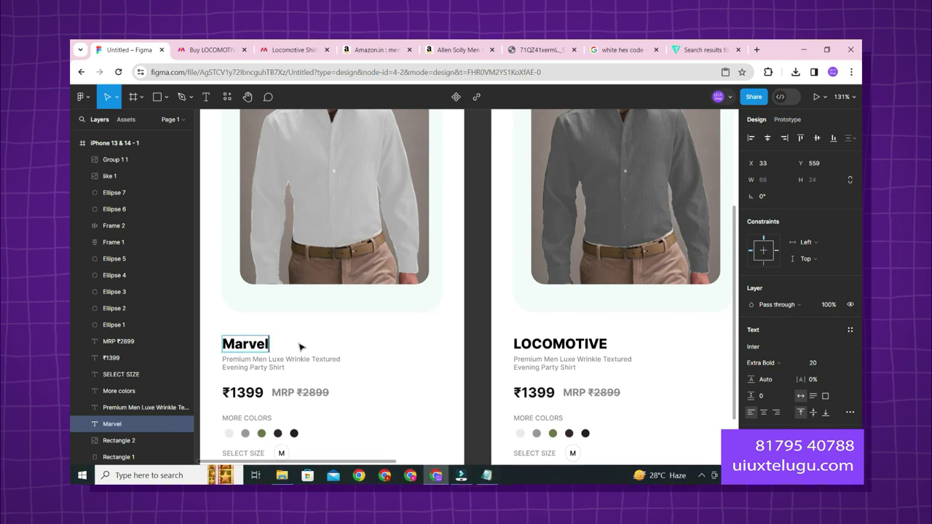
scroll(299, 346, "down", 5)
key("Escape")
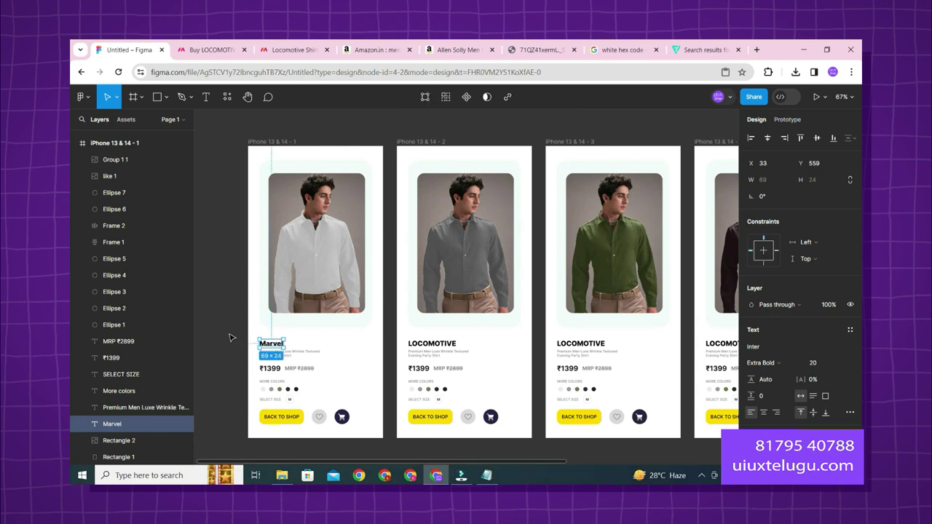
Step: Restore the title on the iPhone 13 & 14 - 1 frame to "LOCOMOTIVE"
key("Return")
type("LOCOMOTIVE")
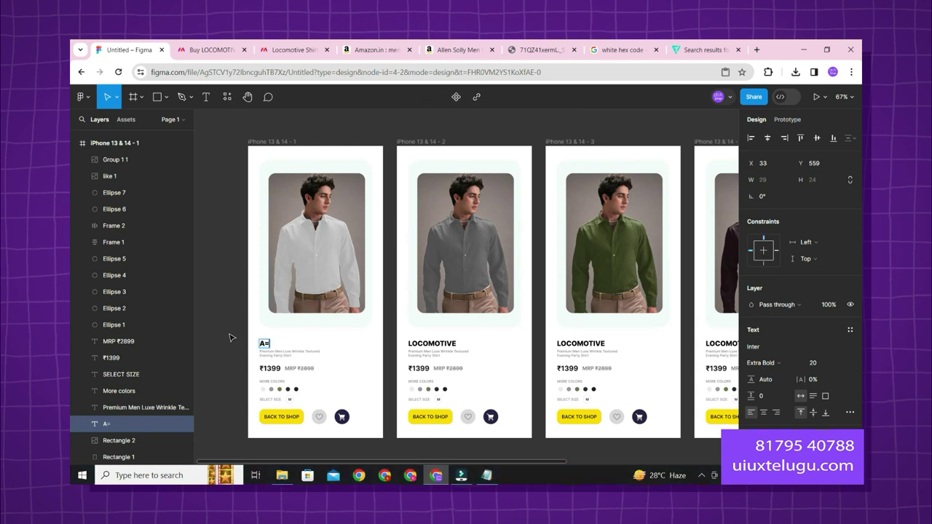
key("ctrl+a")
key("Escape")
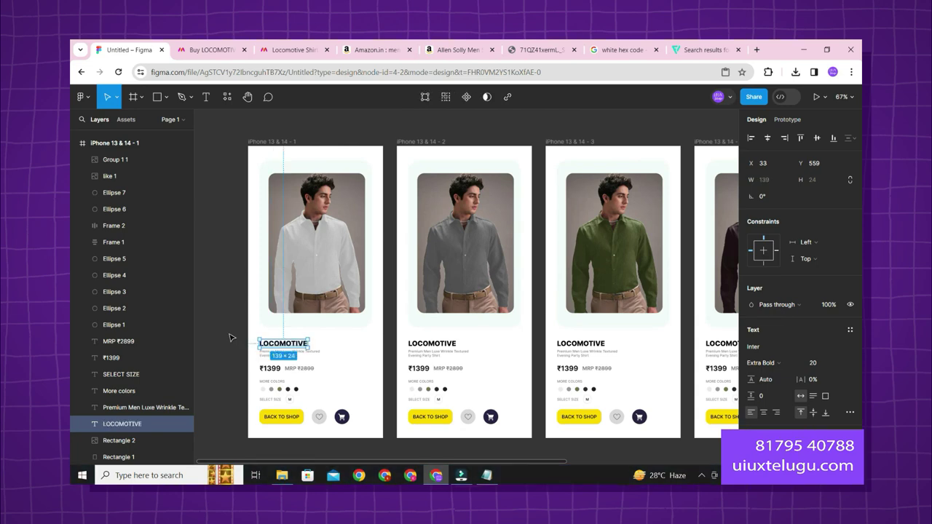
Step: Select the matching LOCOMOTIVE titles across the frames, then edit the title on the first frame to "CHnag"
left_click(447, 98)
key("ctrl+minus")
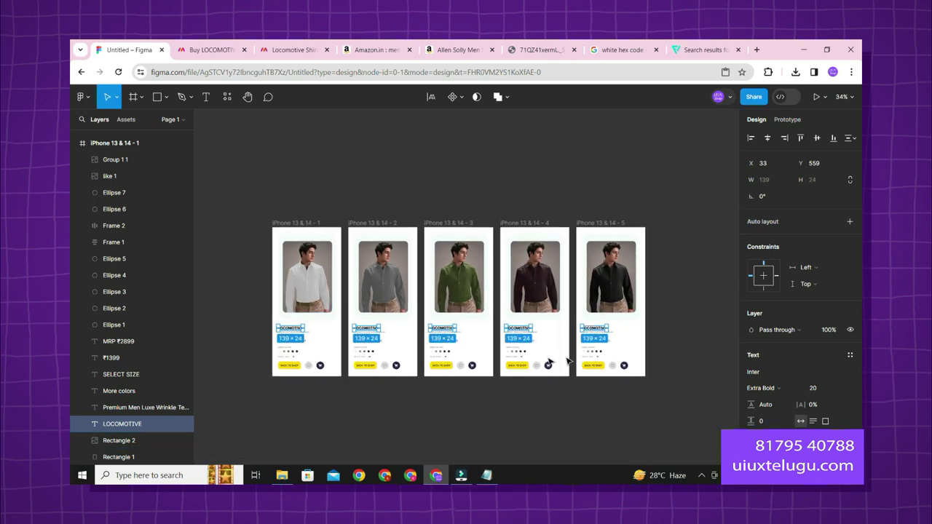
scroll(285, 340, "up", 6)
double_click(301, 298)
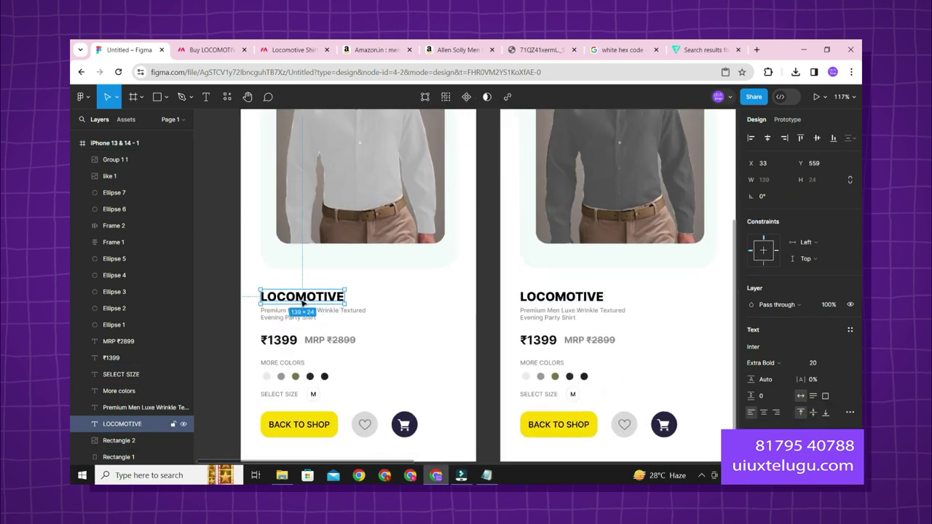
type("CHnag")
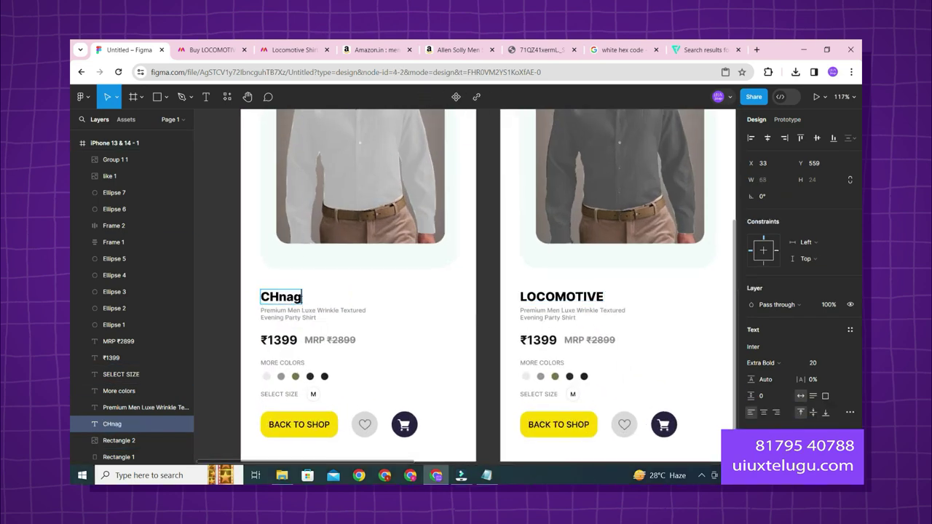
key("Escape")
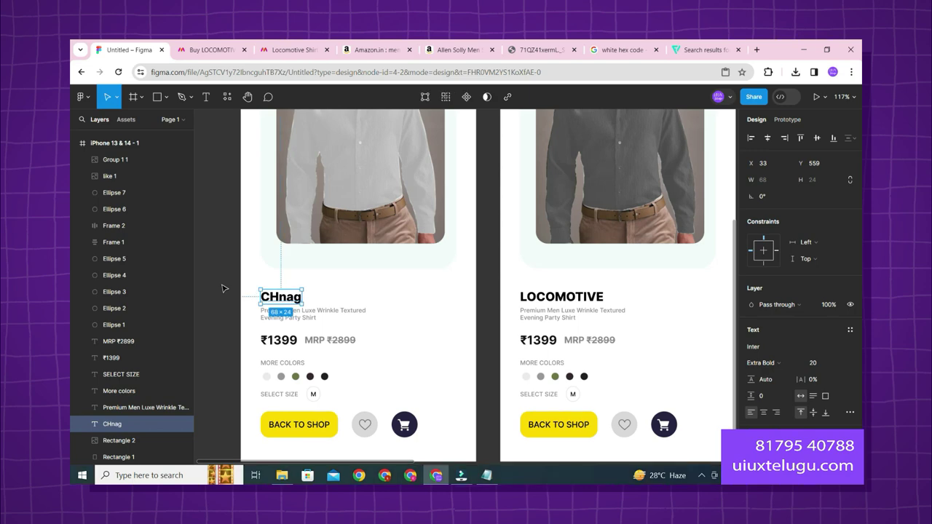
Step: Undo the "CHnag" text change on the first frame's title and leave text editing
key("ctrl+z")
key("ctrl+z")
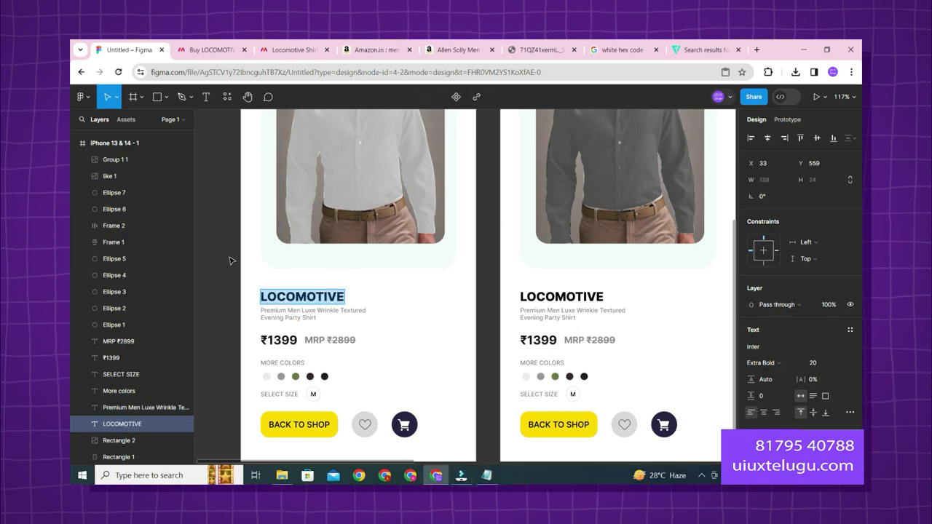
key("Escape")
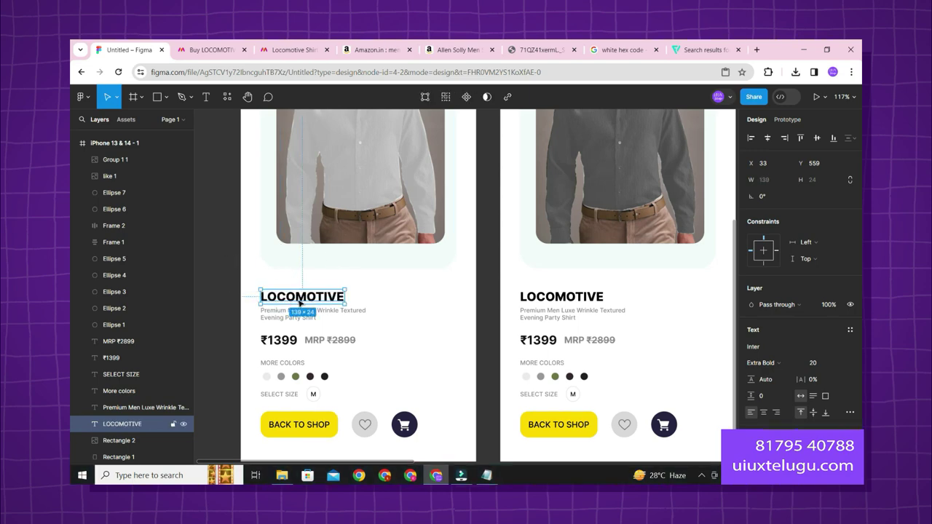
Step: Select the matching LOCOMOTIVE titles in all frames and insert the test text "dsadsads" into them together with the Text tool
key("ctrl+alt+a")
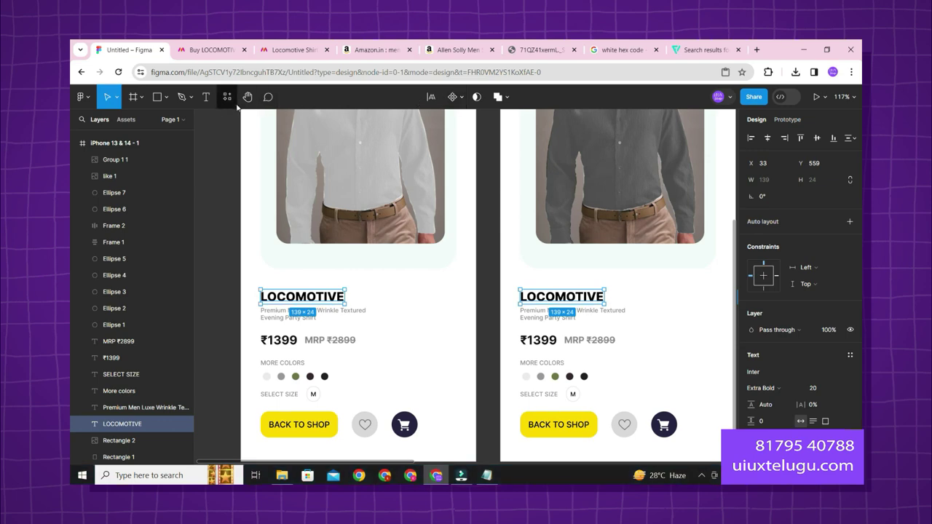
left_click(206, 97)
left_click(293, 296)
type("dsa")
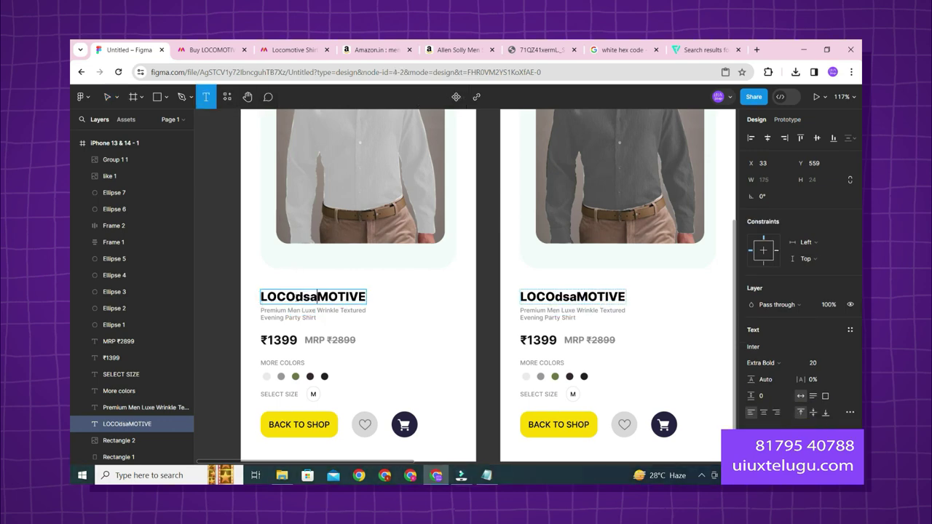
type("dsads")
Step: Replace the entire title text in all frames at once with "Marvel"
scroll(412, 331, "down", 5)
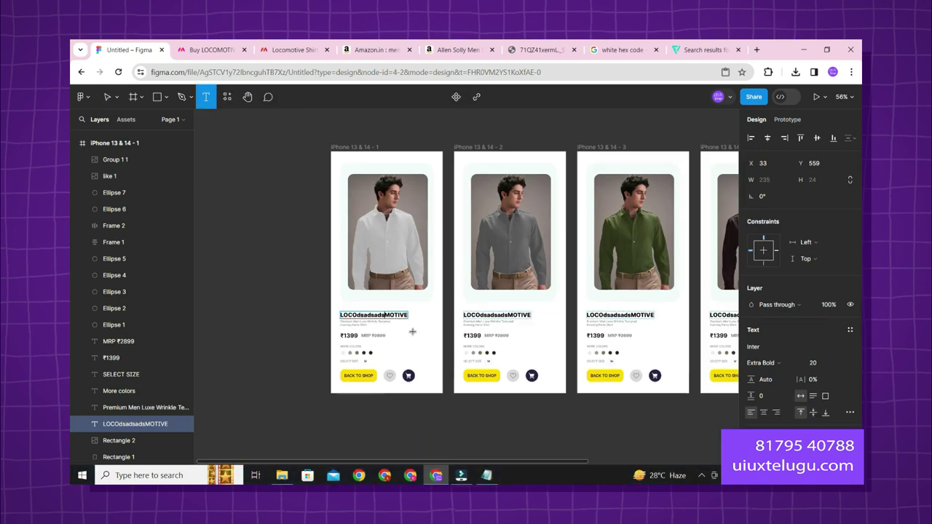
scroll(412, 331, "down", 5)
scroll(479, 282, "up", 4)
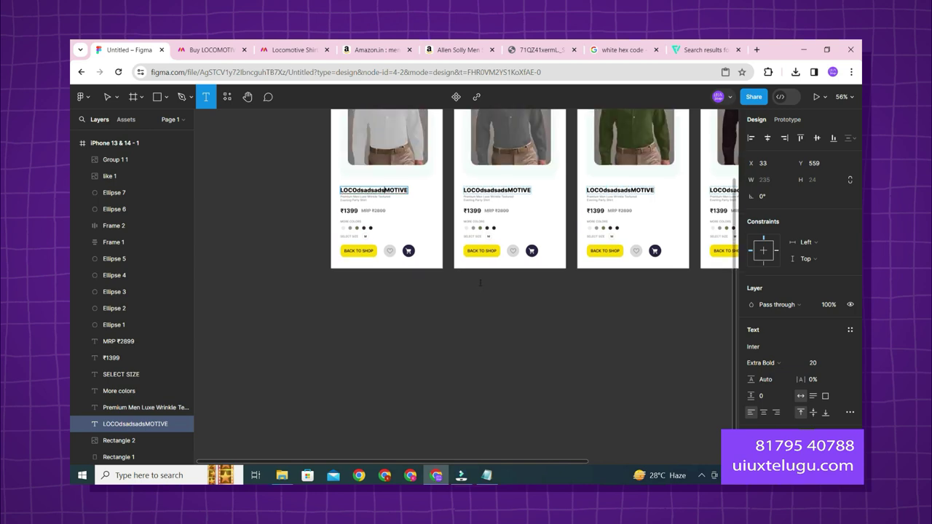
key("ctrl+a")
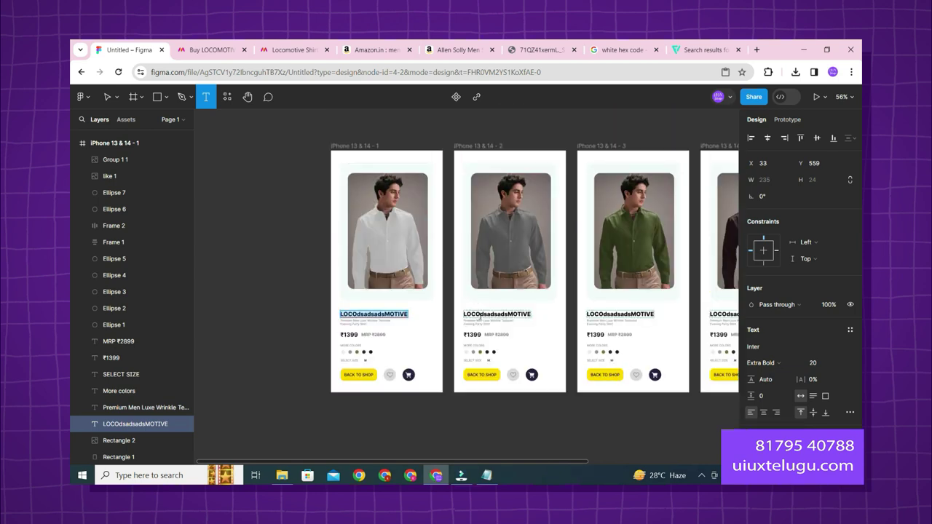
key("BackSpace")
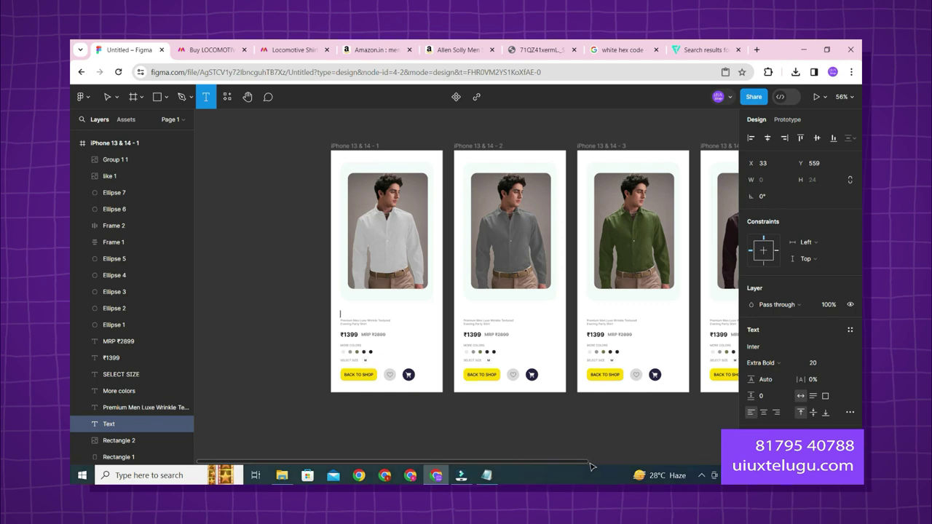
left_click_drag(588, 463, 612, 466)
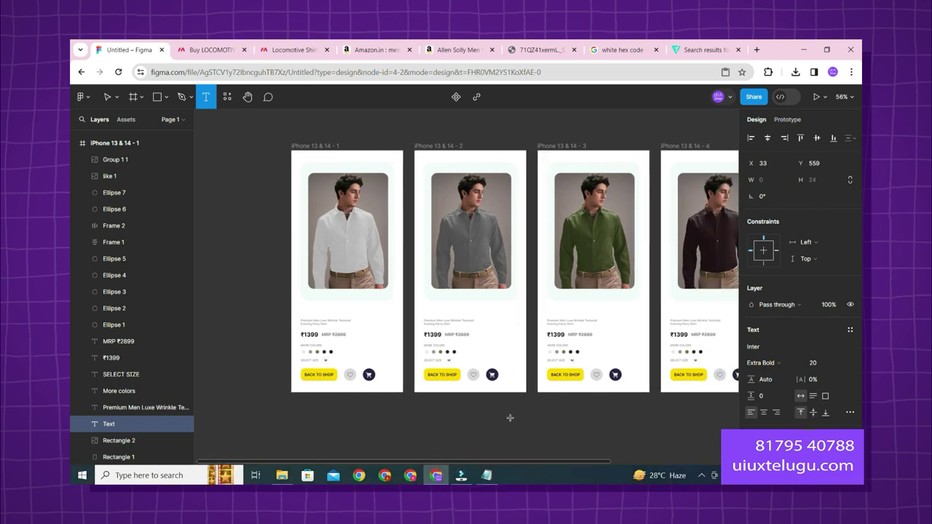
type("a")
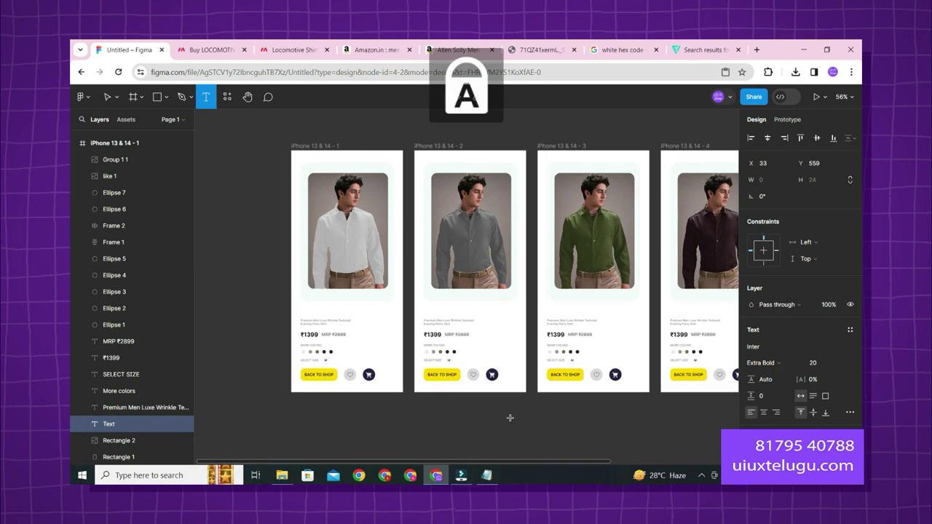
type("M")
key("Caps_Lock")
type("arvel")
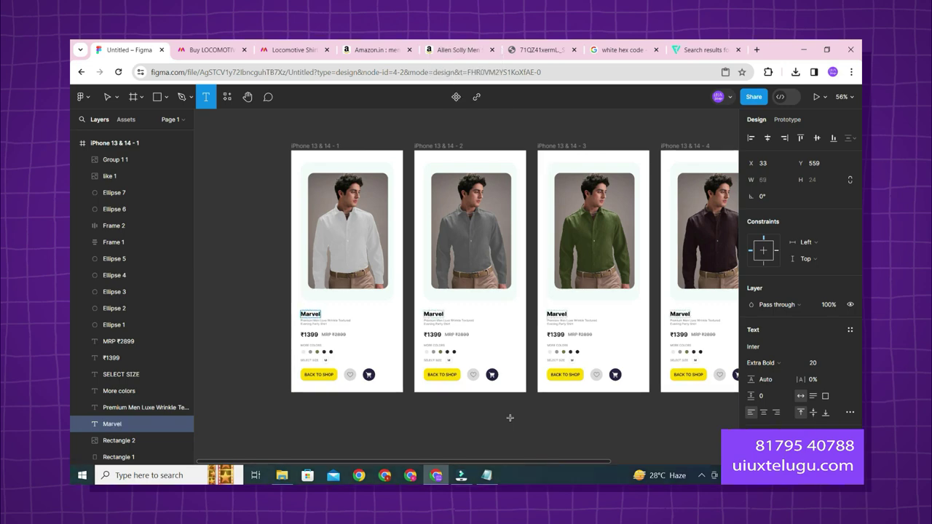
type(" Brand")
key("BackSpace")
key("BackSpace")
key("BackSpace")
key("BackSpace")
key("BackSpace")
key("BackSpace")
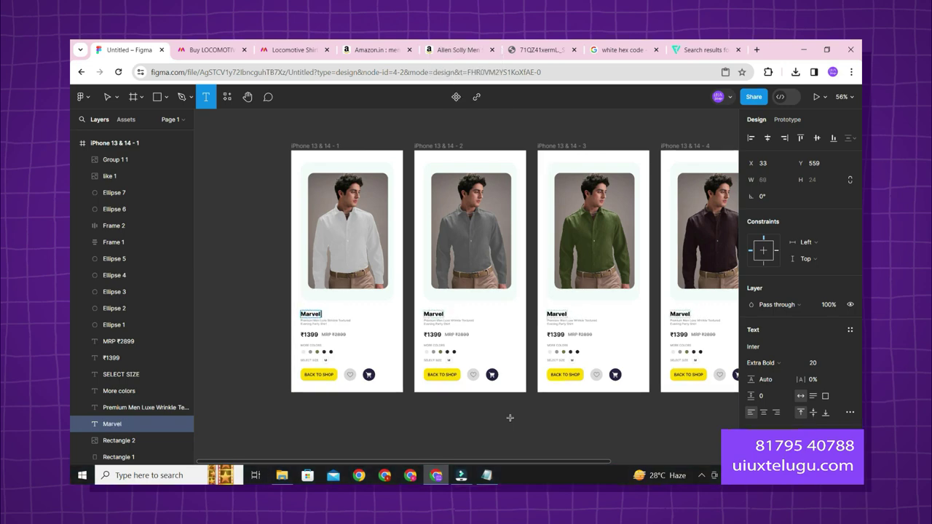
Step: Extend the titles in all frames to read "Marvel Shirt" and finish editing them
type("SHirt")
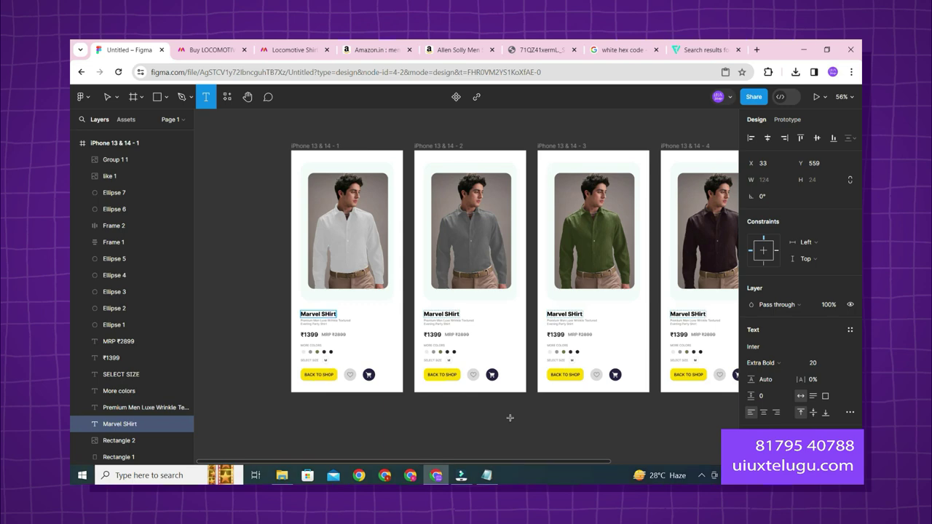
key("BackSpace")
key("BackSpace")
key("BackSpace")
key("BackSpace")
type("hirt")
left_click(250, 316)
scroll(248, 314, "up", 5)
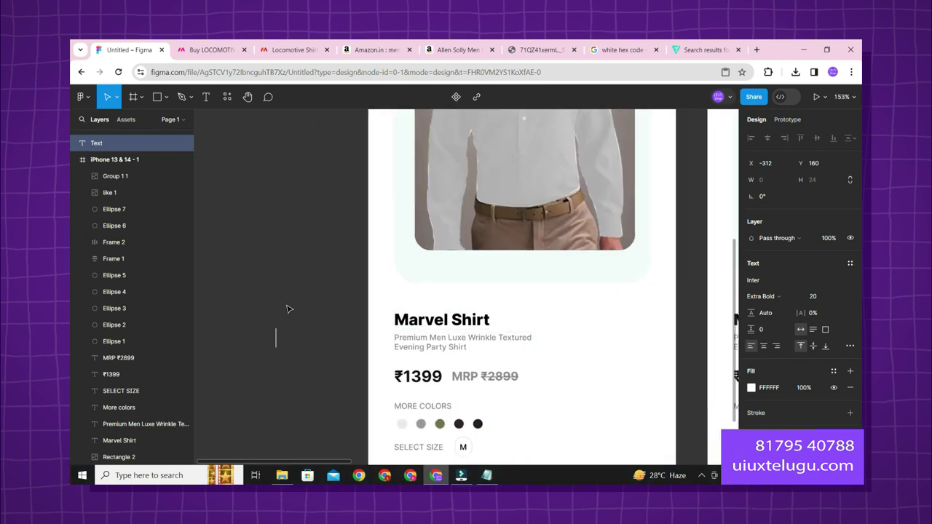
Step: Select the matching shirt images in all five frames and shorten them slightly together from their lower edge
left_click(260, 280)
scroll(261, 280, "down", 4)
scroll(260, 279, "down", 2)
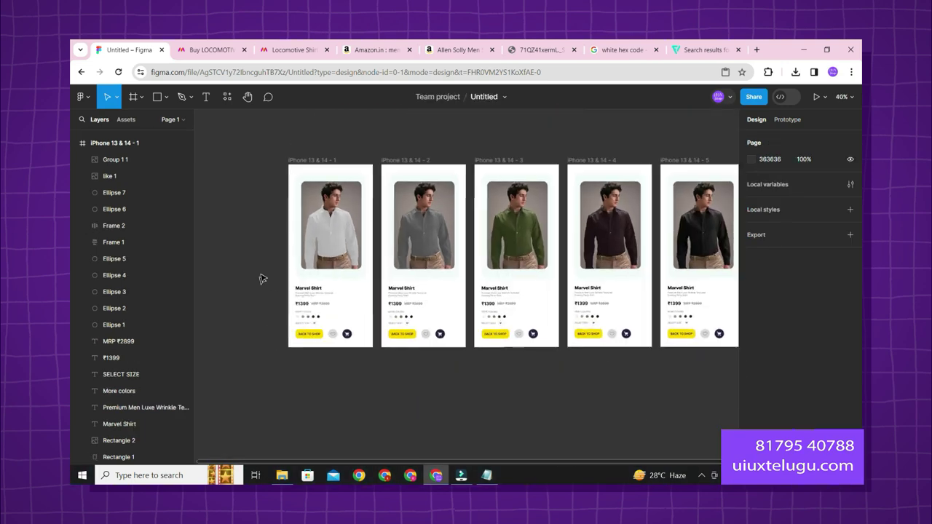
scroll(260, 280, "up", 5)
scroll(275, 294, "down", 4)
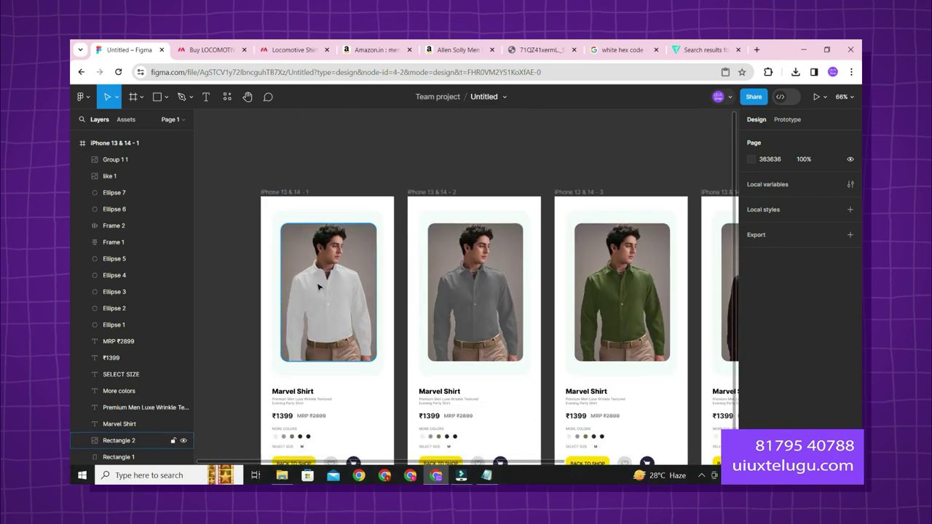
left_click(318, 287)
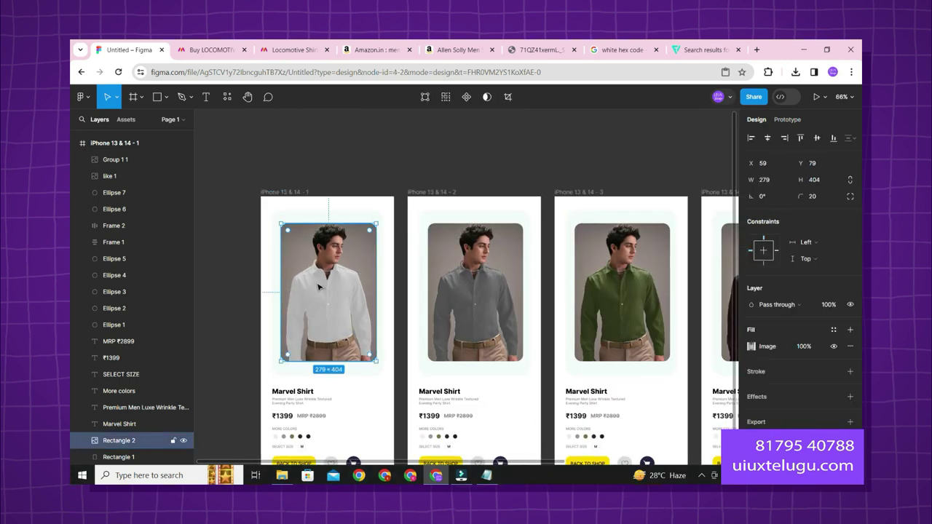
left_click(445, 98)
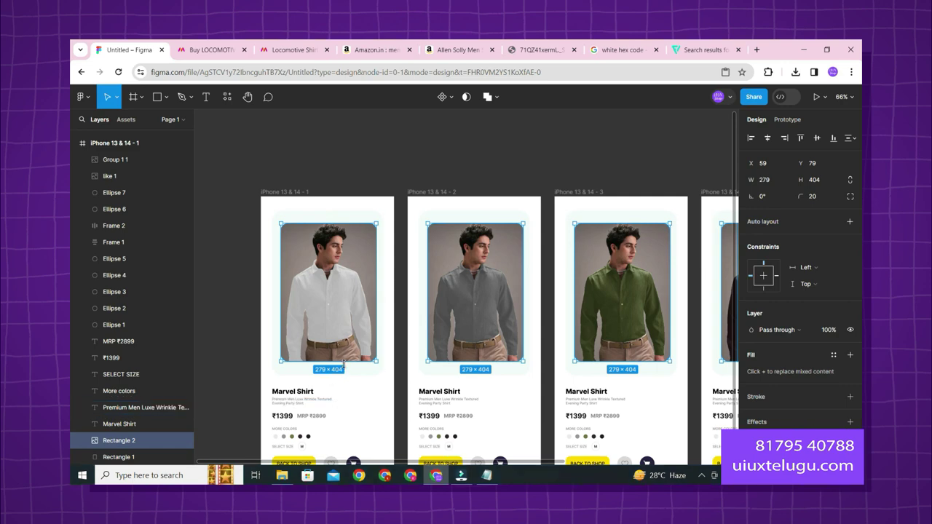
mouse_move(343, 360)
left_mouse_down()
mouse_move(344, 326)
mouse_move(350, 359)
left_mouse_up()
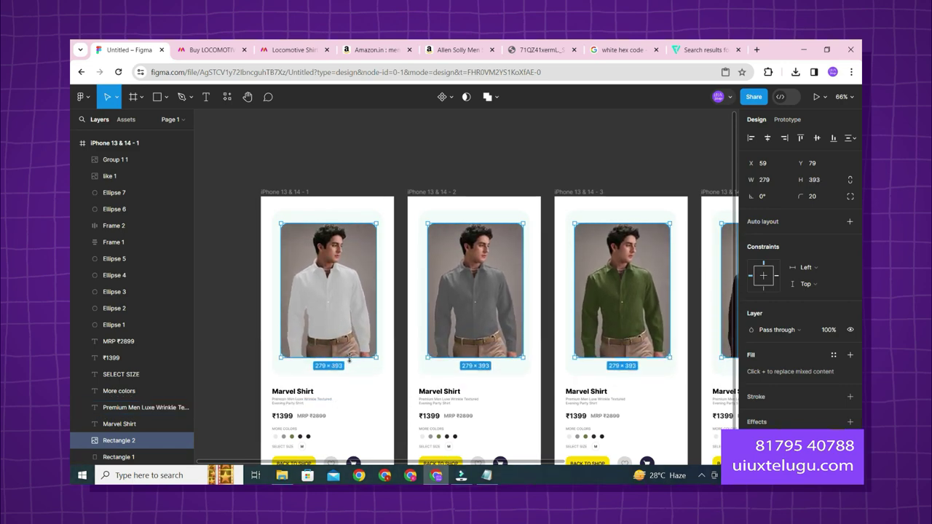
left_click(369, 194)
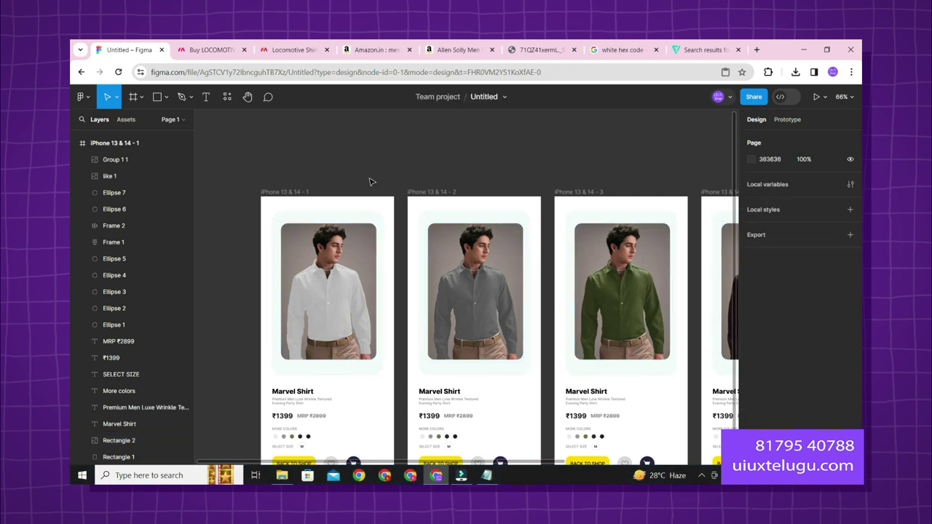
Step: Collapse the layers of the iPhone 13 & 14 - 1 frame in the layer list
scroll(374, 181, "down", 4, "ctrl")
left_click_drag(462, 158, 401, 171)
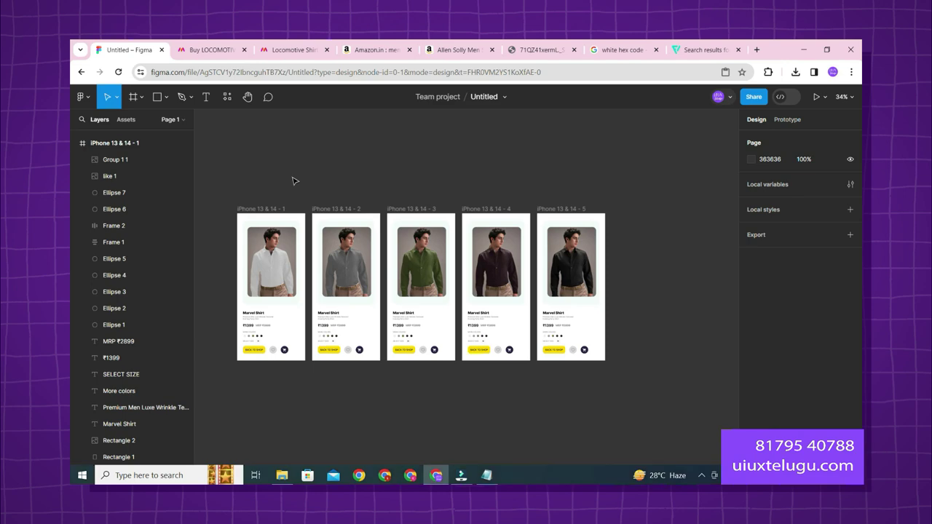
scroll(70, 154, "up", 2)
left_click(74, 206)
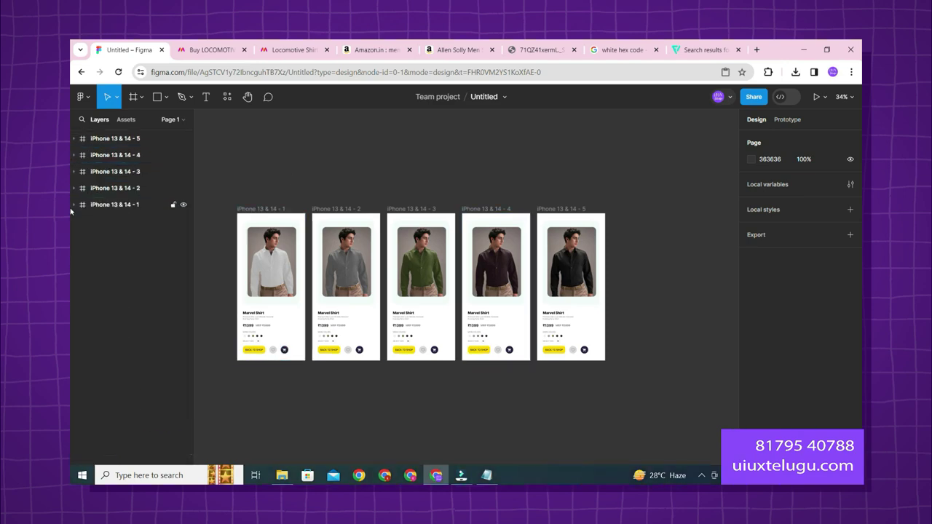
Step: Preview the iPhone 13 & 14 - 1 frame in the phone mockup, then close the preview and clear the selection
scroll(481, 177, "left", 3)
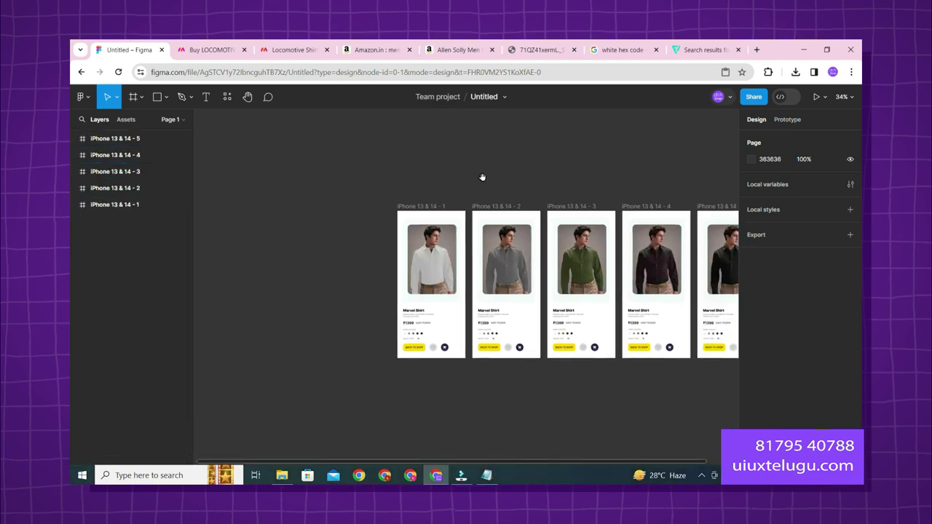
scroll(444, 191, "up", 5)
scroll(377, 156, "right", 2)
scroll(376, 156, "down", 1)
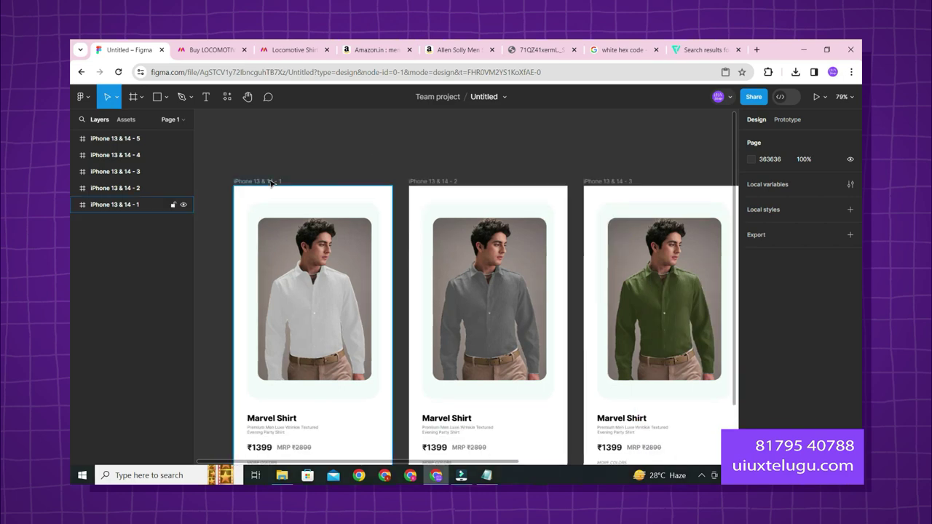
left_click(131, 204)
left_click(825, 97)
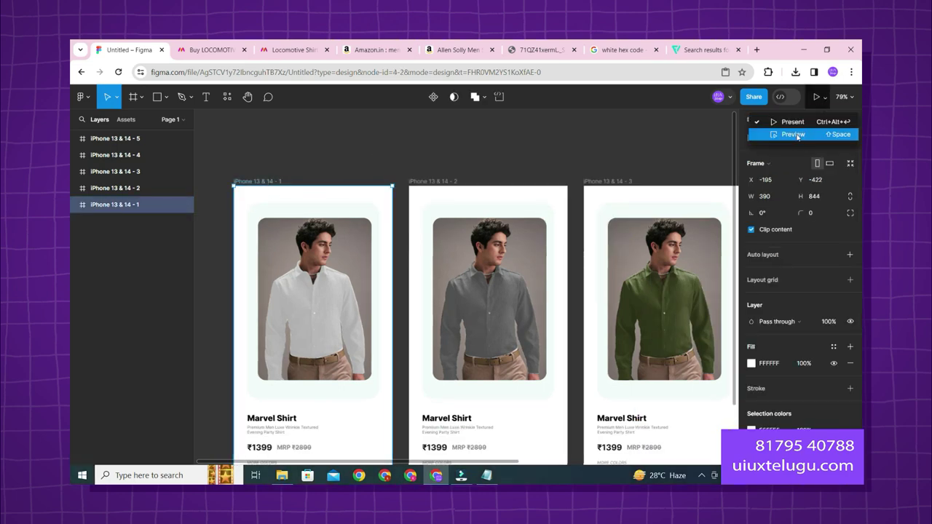
left_click(793, 135)
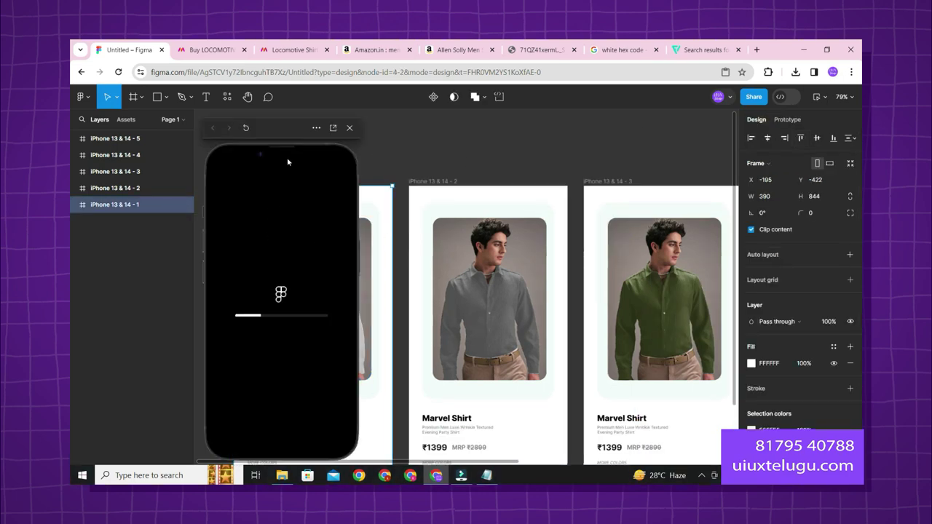
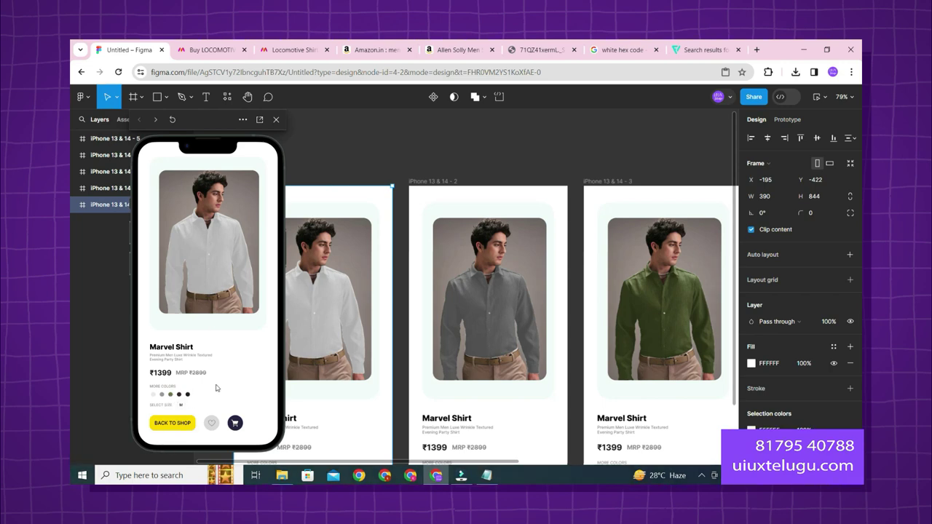
left_click(276, 120)
left_click(395, 136)
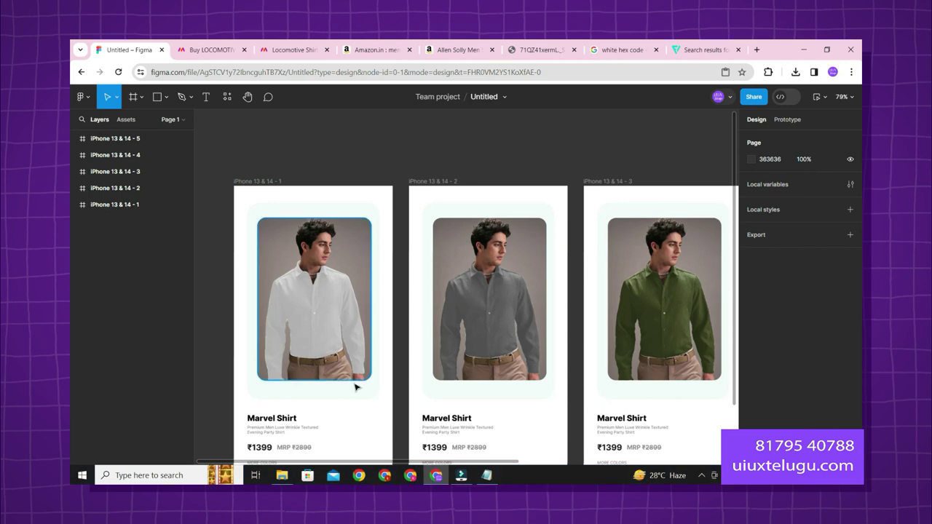
Step: Add an on-tap prototype link from the first frame's grey swatch to iPhone 13 & 14 - 2 with the Instant transition
scroll(352, 349, "down", 3)
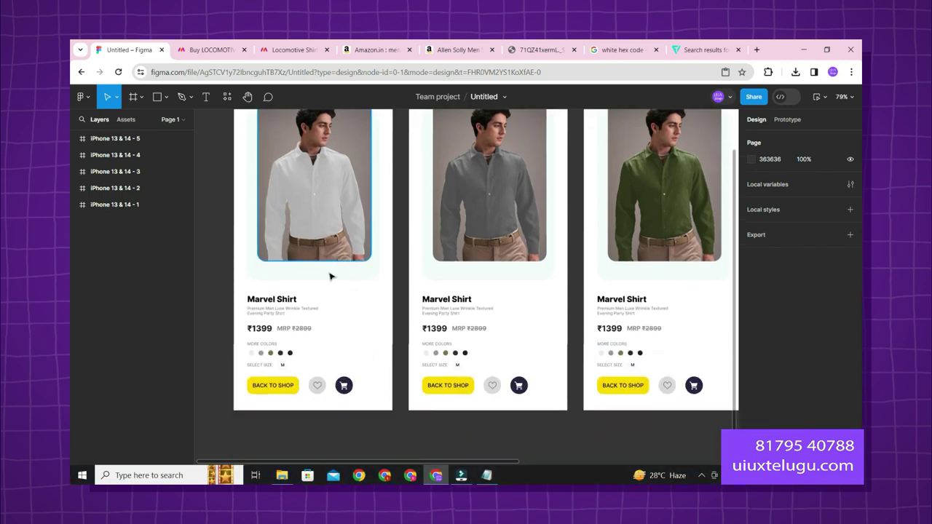
left_click(262, 354)
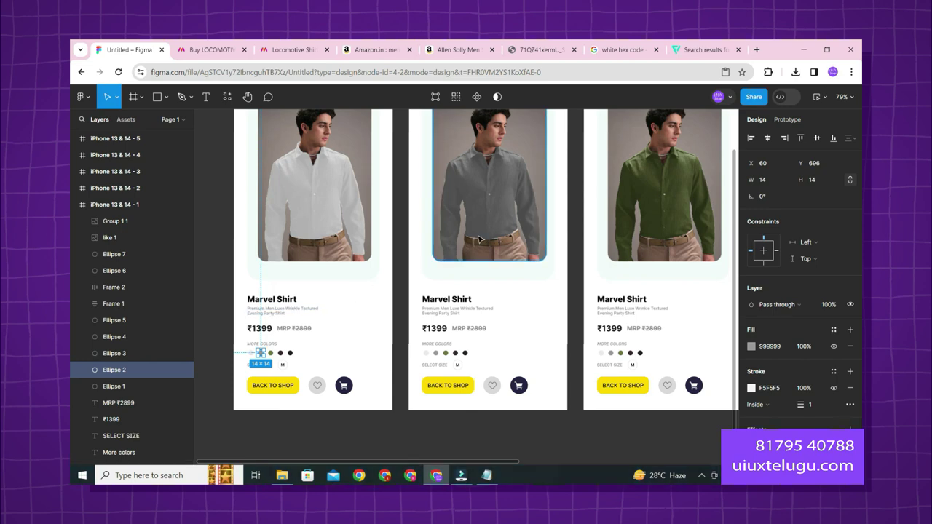
left_click(791, 121)
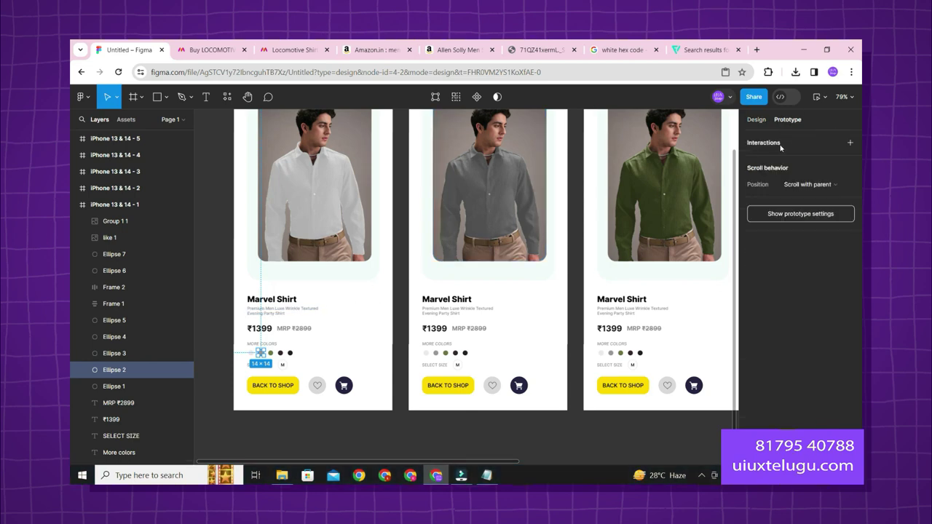
left_click(781, 148)
left_click_drag(265, 352, 419, 302)
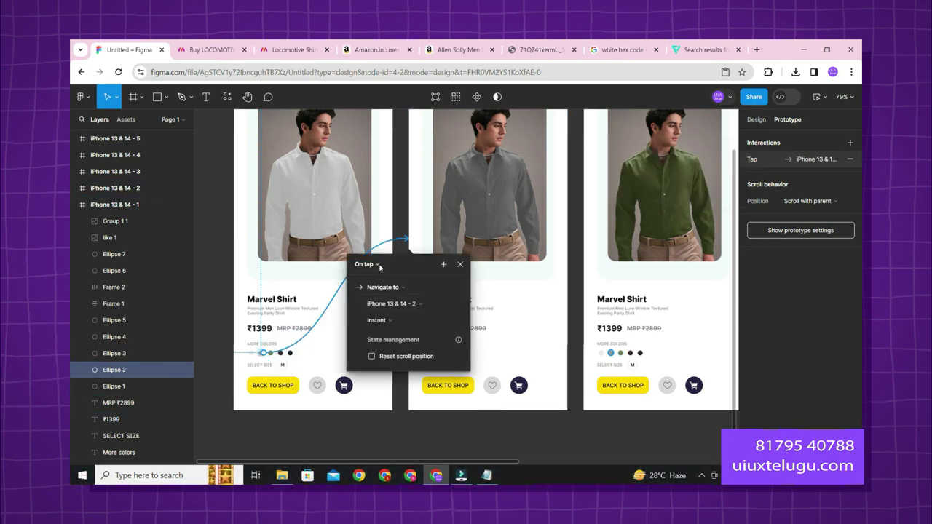
left_click(380, 267)
left_click(380, 266)
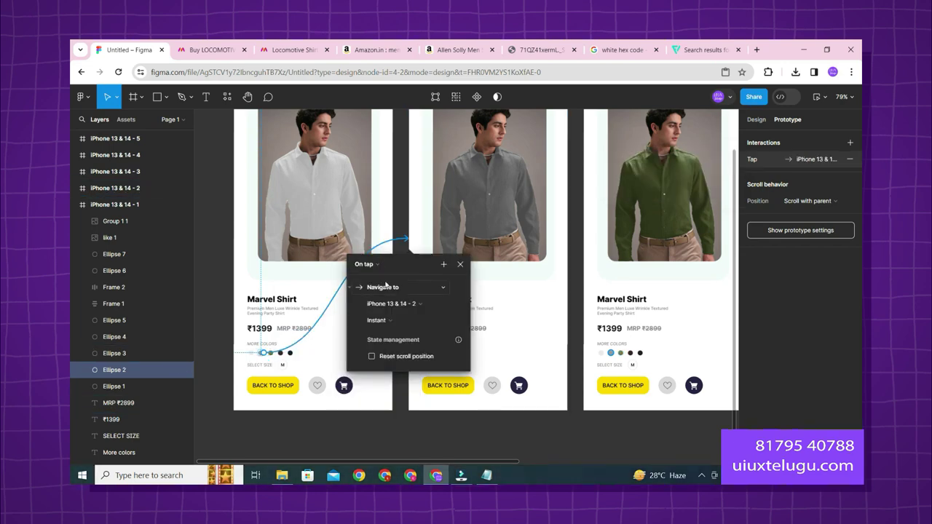
left_click(380, 322)
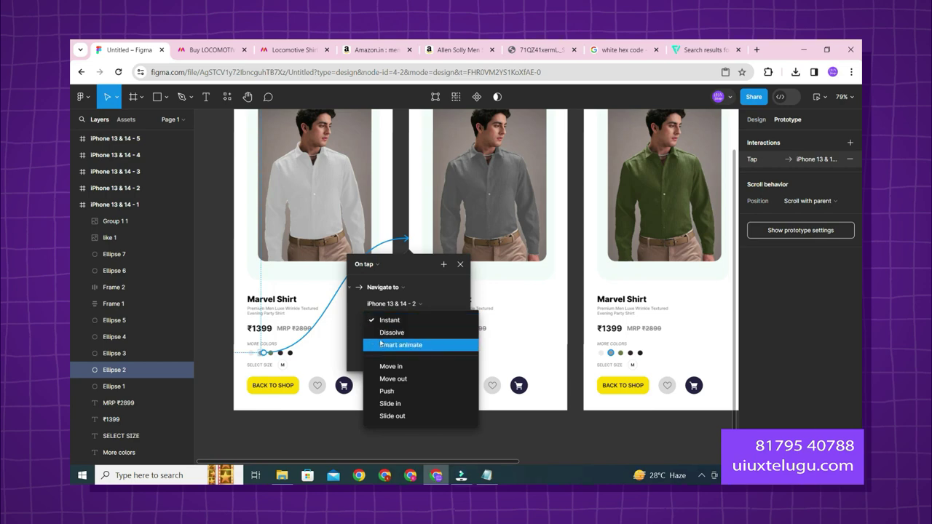
left_click(380, 345)
left_click(460, 264)
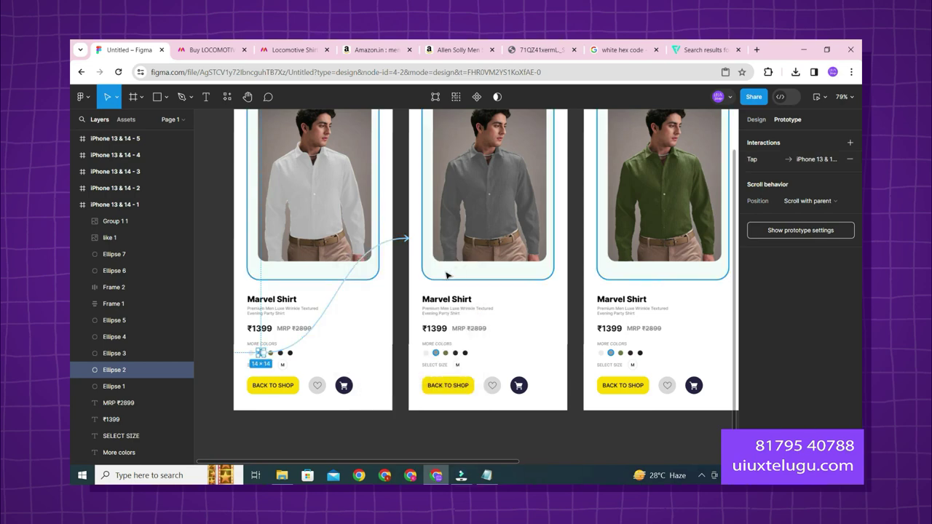
Step: Add an on-tap prototype link from the first frame's green swatch to iPhone 13 & 14 - 3
left_click(274, 353)
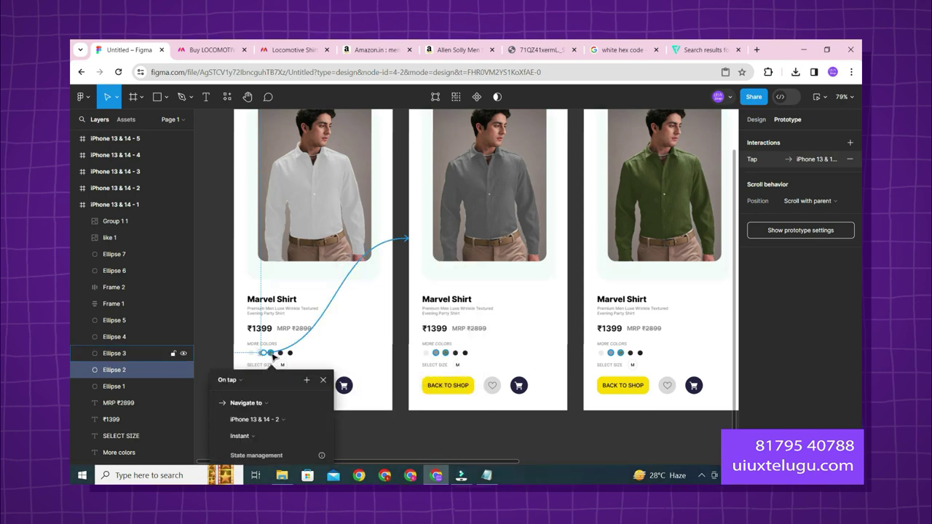
left_click(397, 341)
scroll(276, 366, "up", 5)
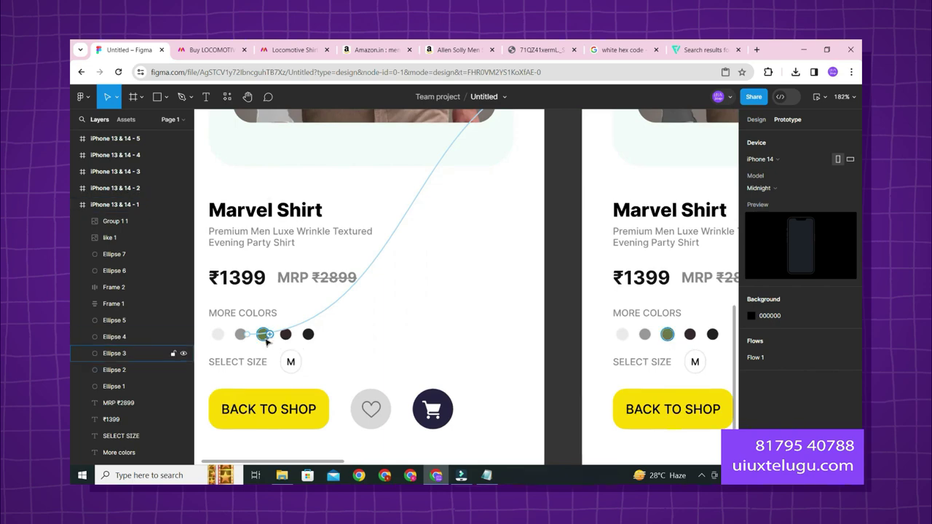
scroll(291, 299, "down", 3)
scroll(316, 250, "up", 2)
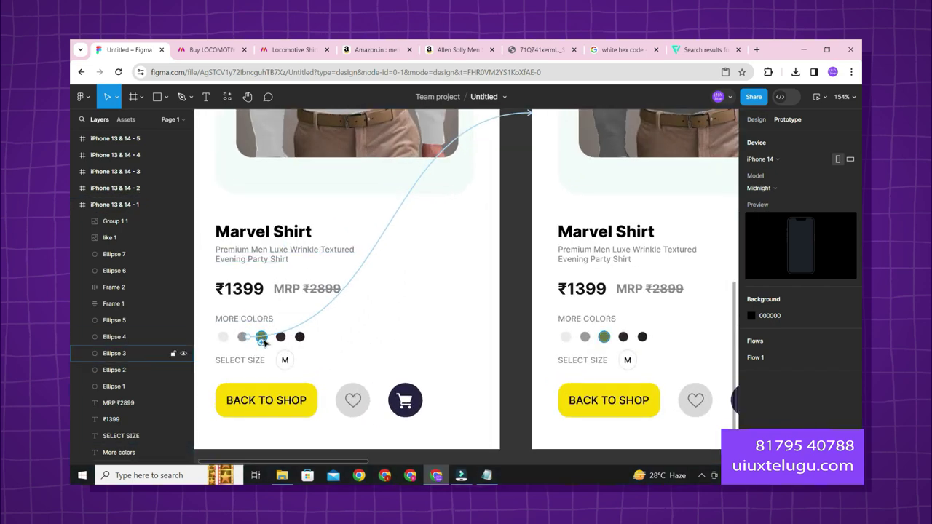
left_click(262, 338)
left_click_drag(267, 337, 614, 274)
scroll(580, 282, "down", 5)
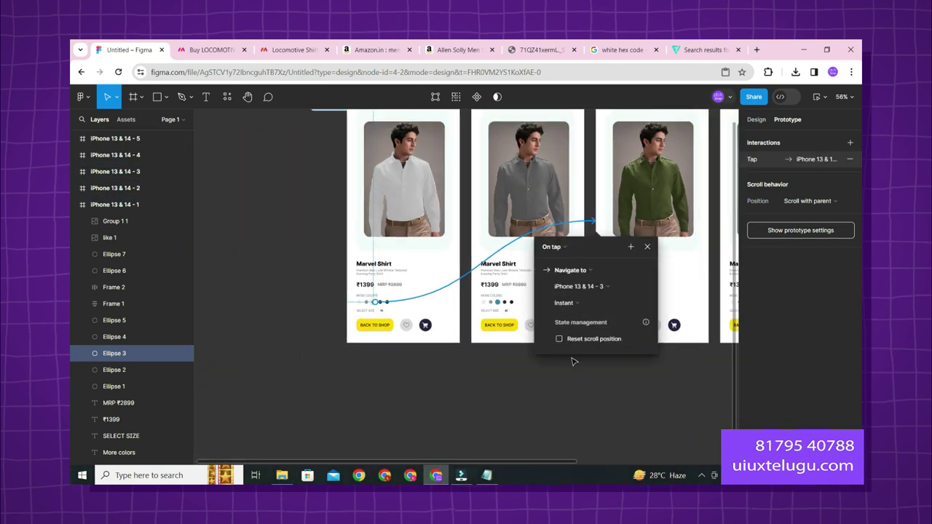
Step: Change the destination of the green swatch's link to iPhone 13 & 14 - 4
scroll(393, 324, "up", 2)
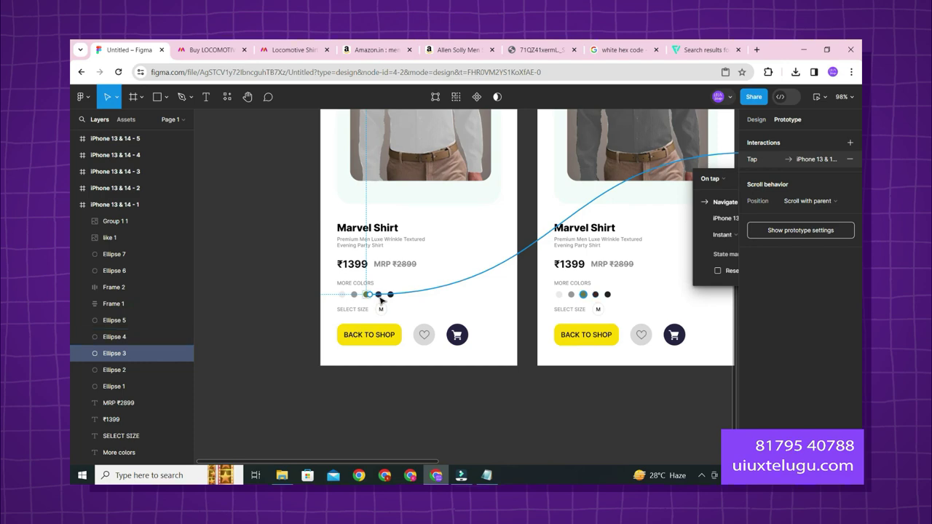
left_click(381, 299)
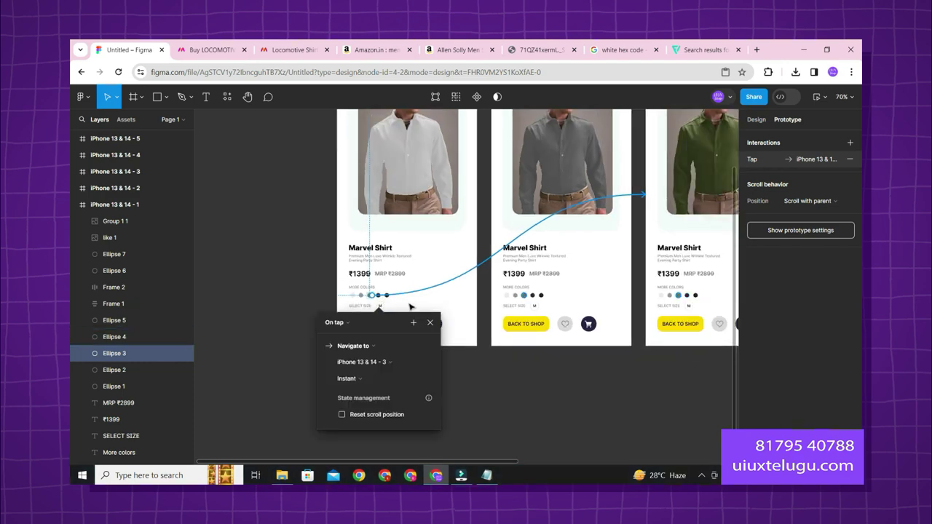
scroll(510, 404, "right", 3)
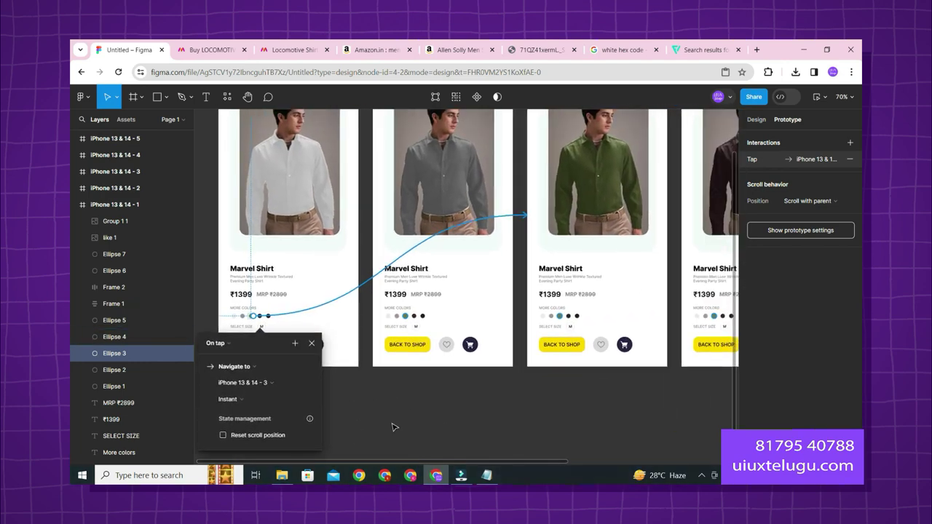
left_click(276, 381)
left_click(276, 395)
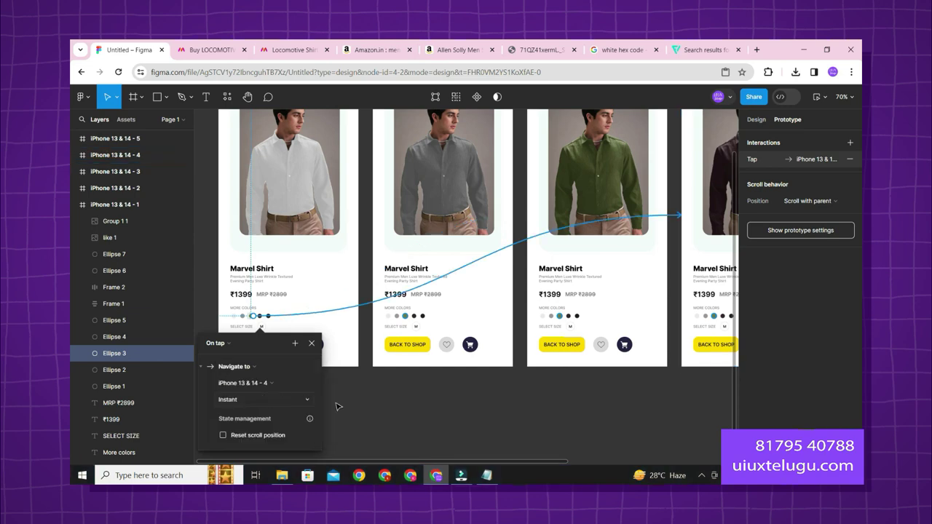
left_click(369, 397)
Step: Try to draw a prototype link from the first frame's black swatch towards the other frames
left_click(269, 317)
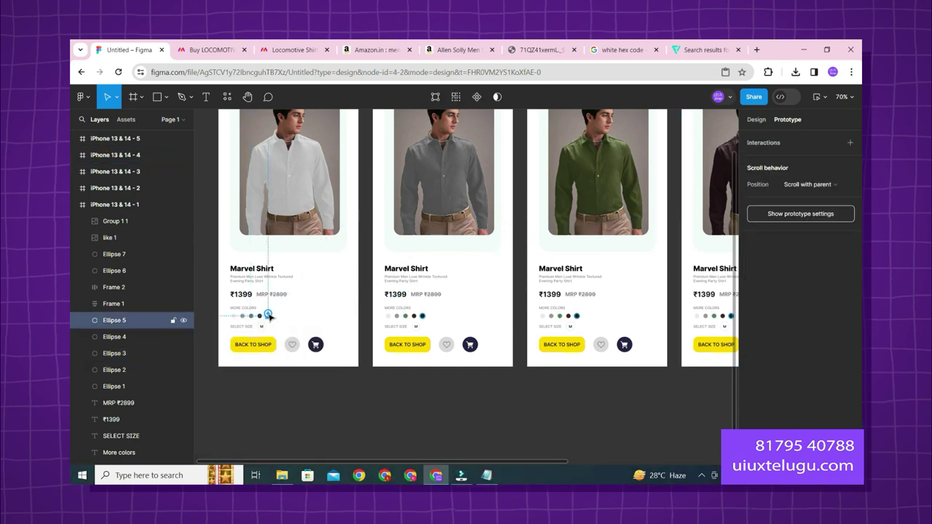
left_click_drag(268, 316, 520, 385)
key("shift+1")
left_click(492, 391)
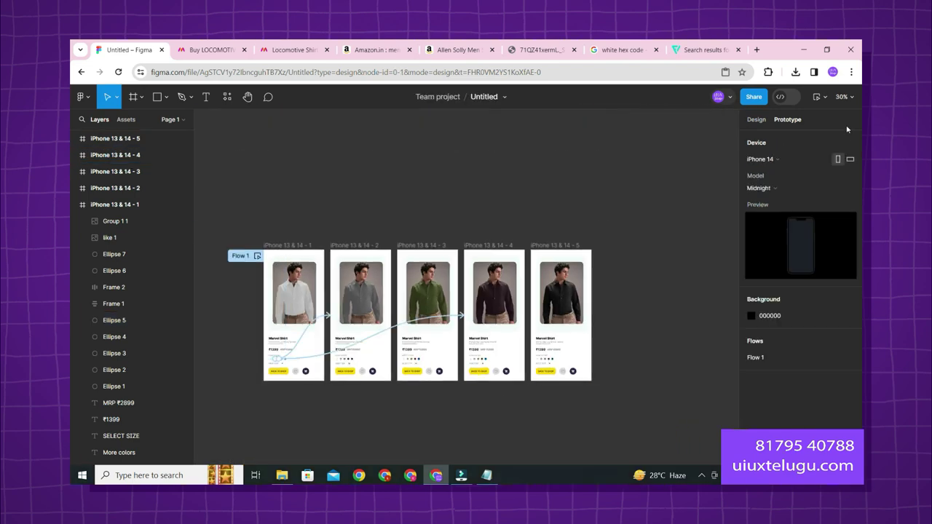
Step: Redirect the green swatch's prototype link to iPhone 13 & 14 - 3 and deselect it
scroll(437, 182, "up", 6, "ctrl")
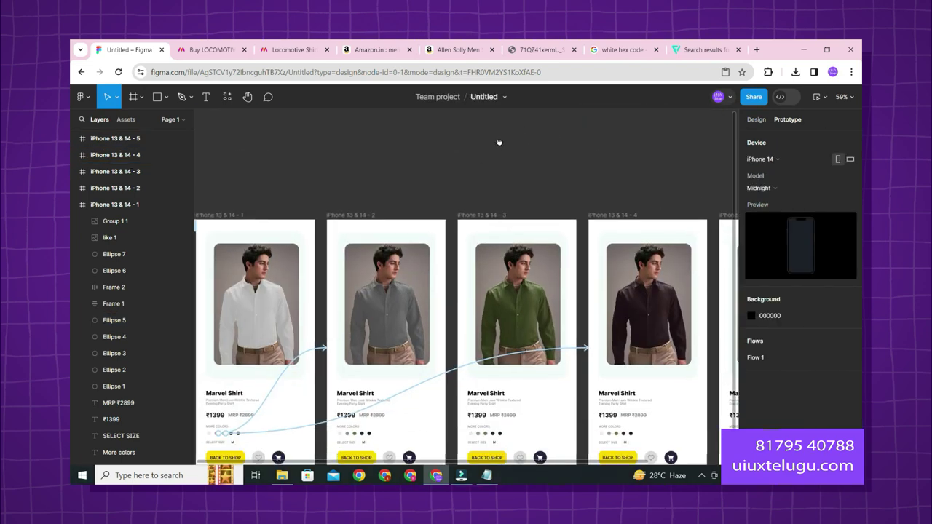
scroll(309, 368, "up", 10, "ctrl")
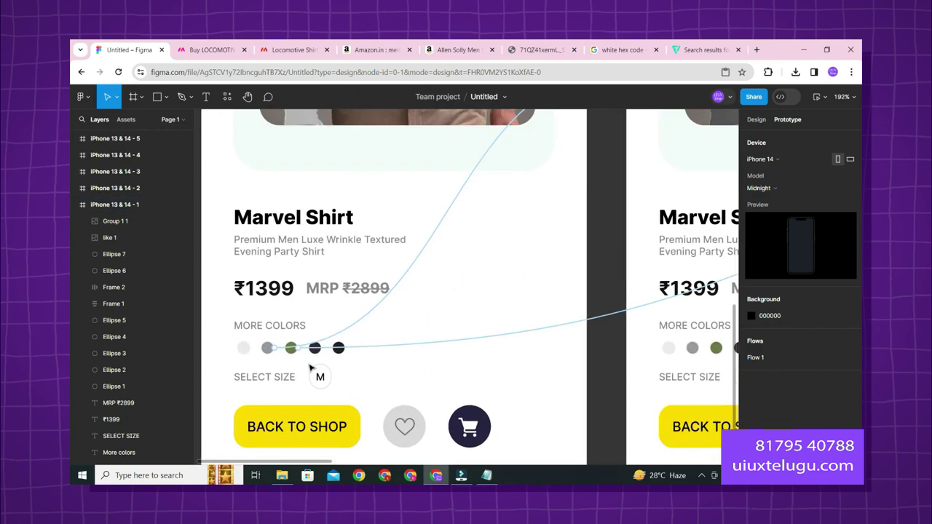
scroll(310, 368, "down", 10, "ctrl")
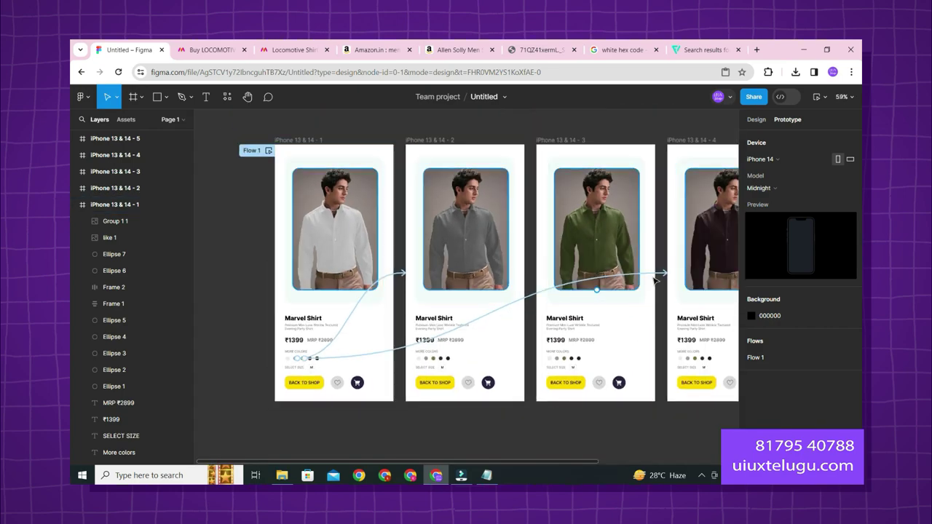
left_click(665, 277)
left_click(401, 432)
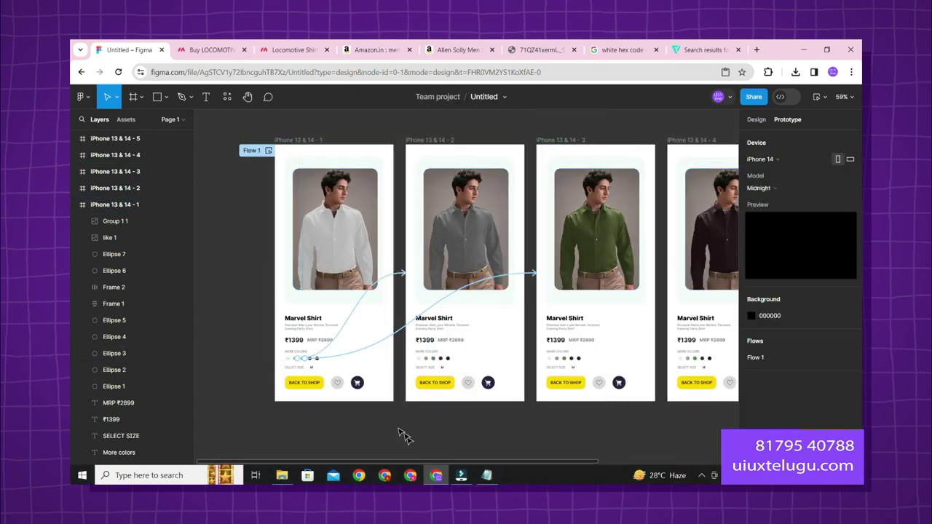
Step: Add an on-tap prototype link from the first frame's dark maroon swatch to iPhone 13 & 14 - 4 and deselect it
scroll(308, 366, "up", 4, "ctrl")
left_click(317, 353)
scroll(328, 355, "down", 6)
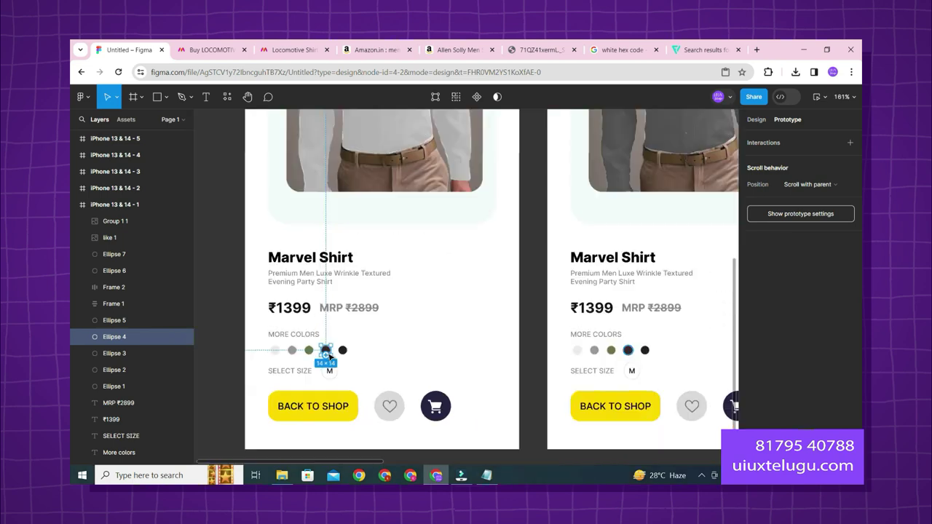
left_click_drag(329, 354, 597, 293)
left_click(444, 448)
Step: Link the first frame's black swatch to iPhone 13 & 14 - 5 and deselect it
scroll(389, 396, "up", 8)
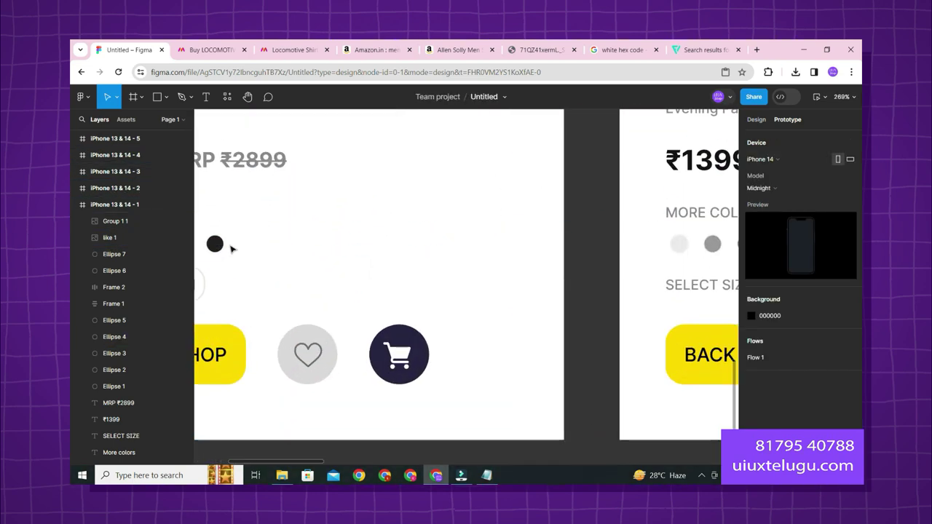
left_click(213, 244)
scroll(215, 248, "down", 6)
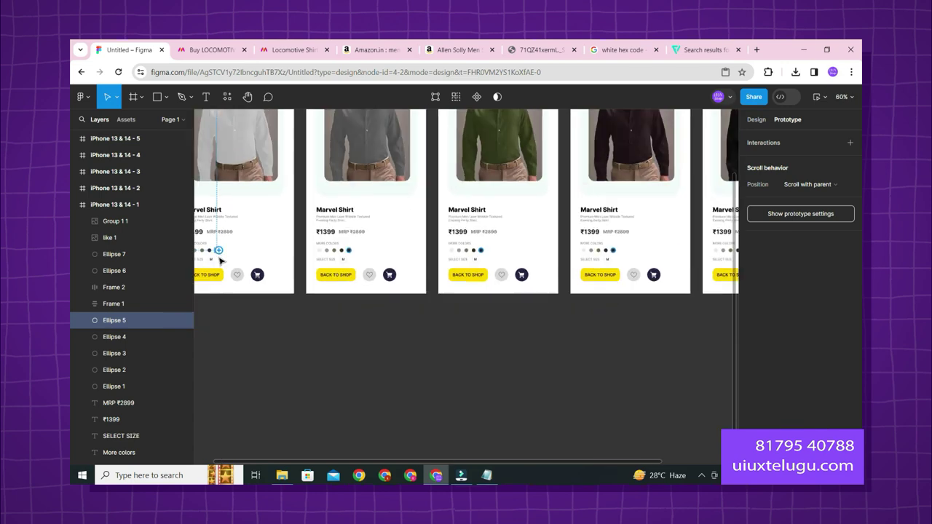
left_click_drag(219, 250, 595, 214)
left_click_drag(572, 183, 573, 187)
left_click(500, 358)
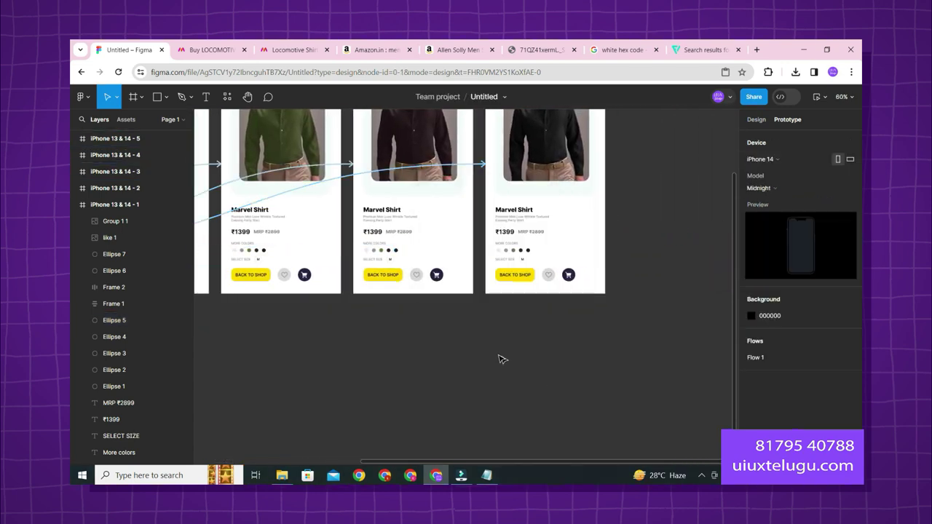
Step: Preview the prototype from the first frame, test its grey swatch, and close the preview
scroll(500, 358, "down", 5)
scroll(422, 331, "up", 4)
scroll(385, 389, "left", 2)
scroll(384, 389, "up", 1)
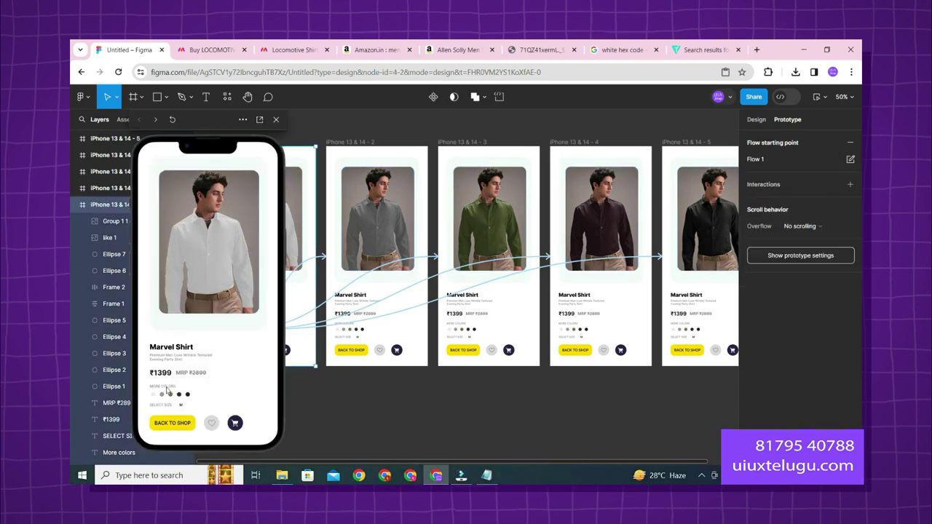
left_click(162, 395)
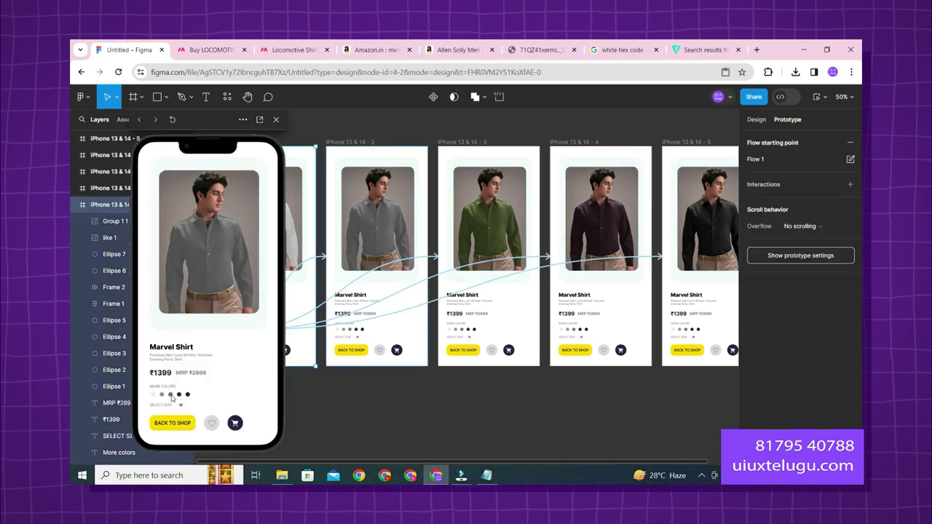
left_click(341, 399)
left_click(276, 120)
Step: Check the interaction settings of the first frame's green swatch link and close them
scroll(262, 323, "up", 10)
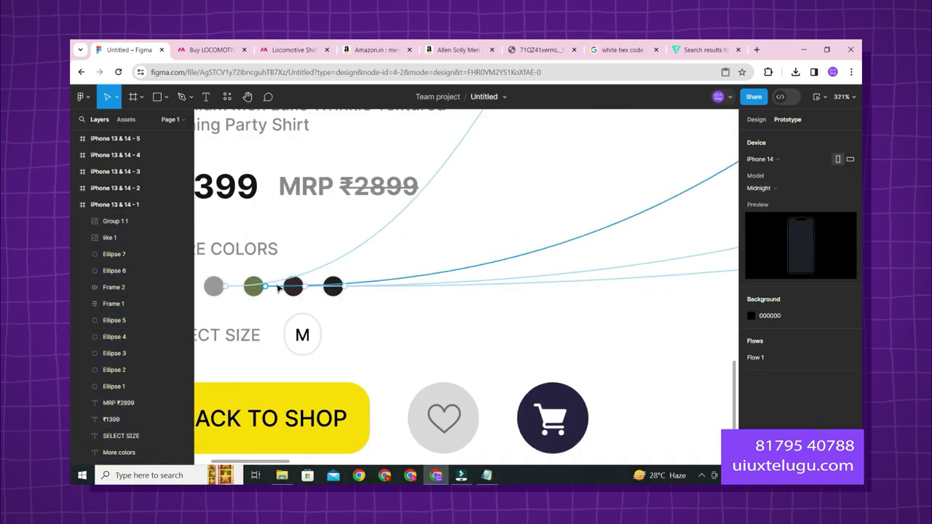
left_click(278, 288)
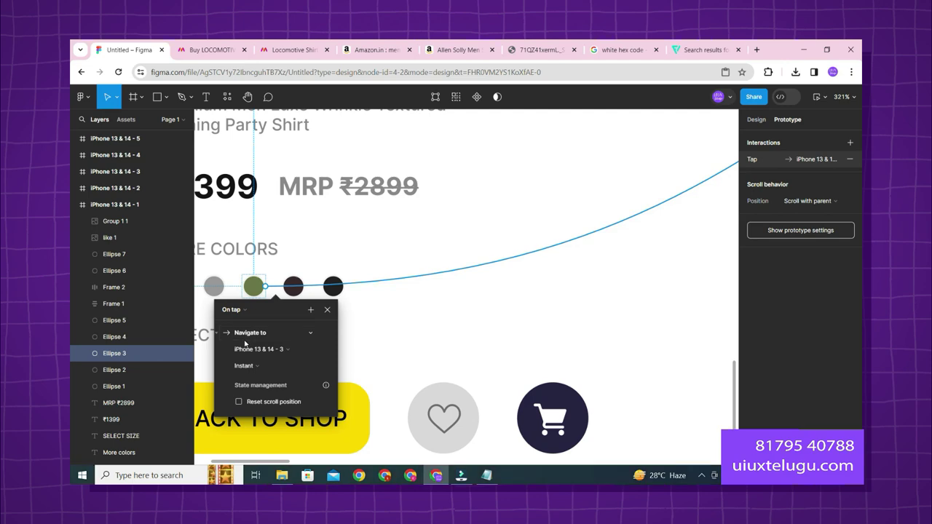
left_click(327, 311)
scroll(328, 313, "down", 10)
left_click(427, 377)
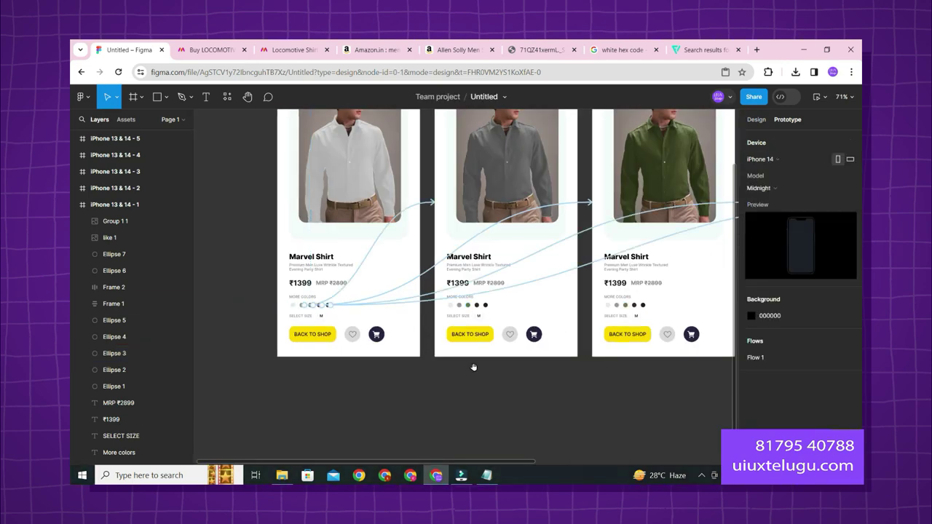
Step: Preview the first frame again, test its black swatch, and close the preview
scroll(473, 367, "up", 1)
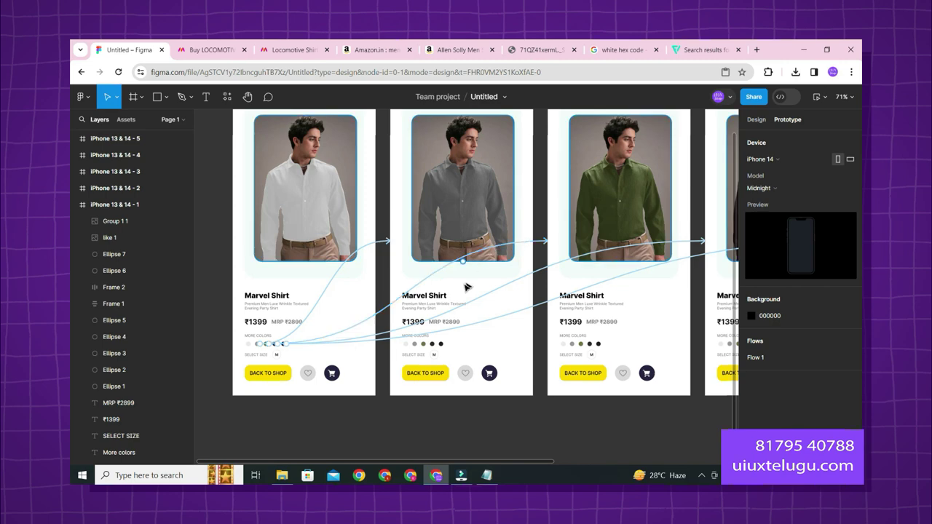
scroll(391, 391, "down", 3)
scroll(391, 391, "up", 3)
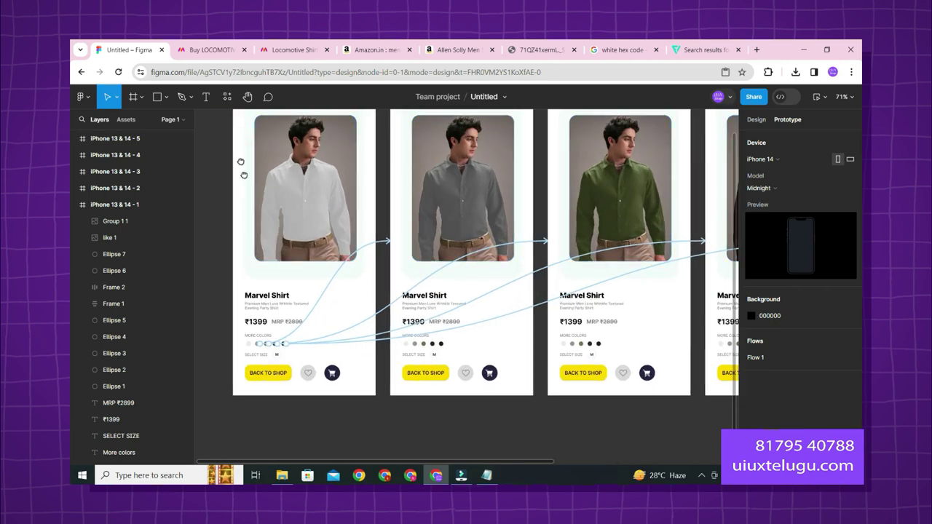
scroll(260, 144, "up", 1)
left_click(252, 135)
key("shift+space")
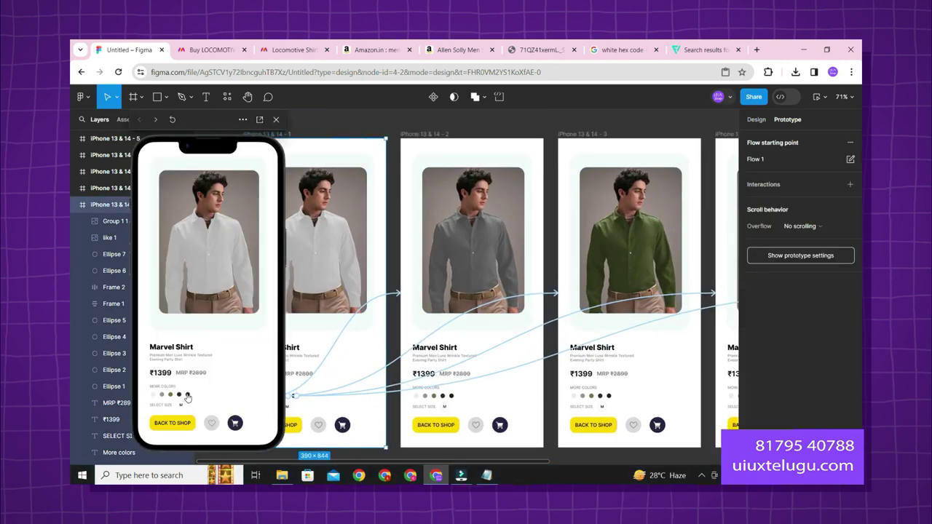
left_click(187, 396)
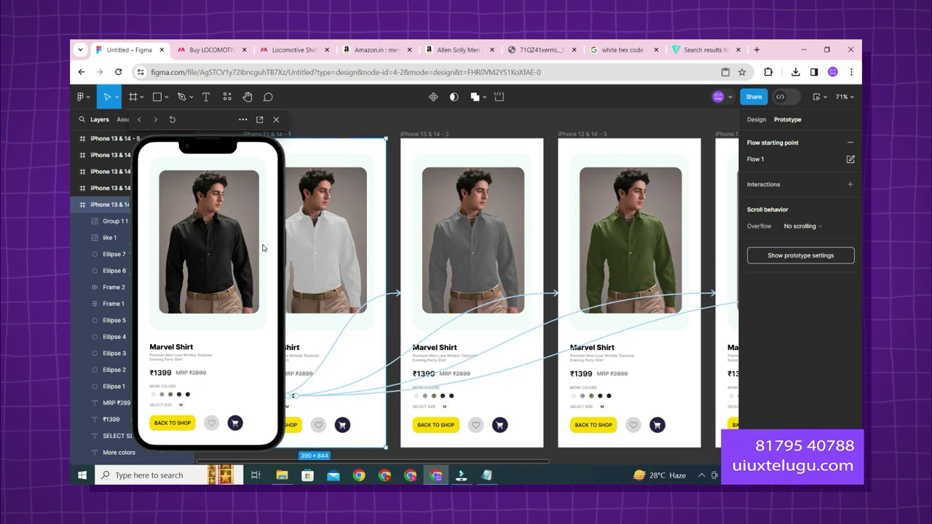
left_click(276, 119)
left_click(375, 131)
Step: Add a prototype link from the second frame's white swatch back to iPhone 13 & 14 - 1
scroll(375, 130, "down", 1)
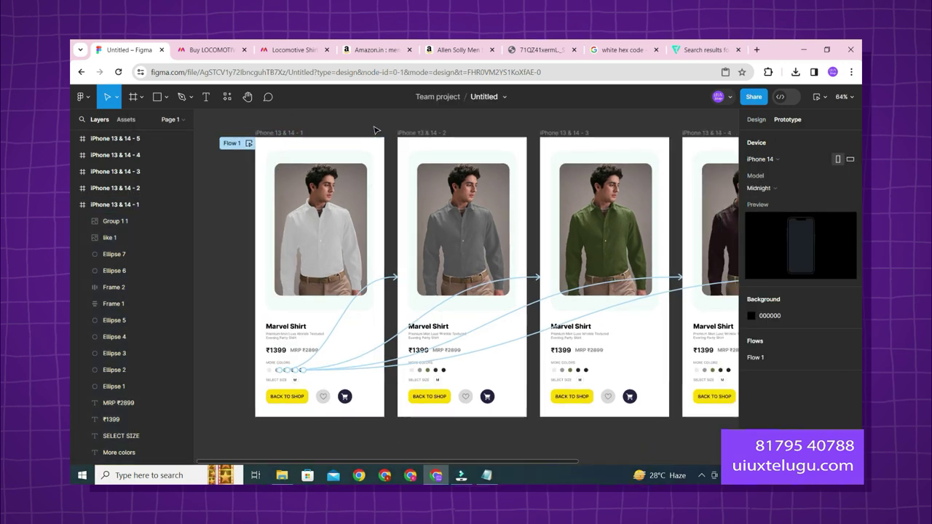
scroll(375, 130, "down", 3)
scroll(397, 313, "up", 2)
scroll(398, 314, "right", 1)
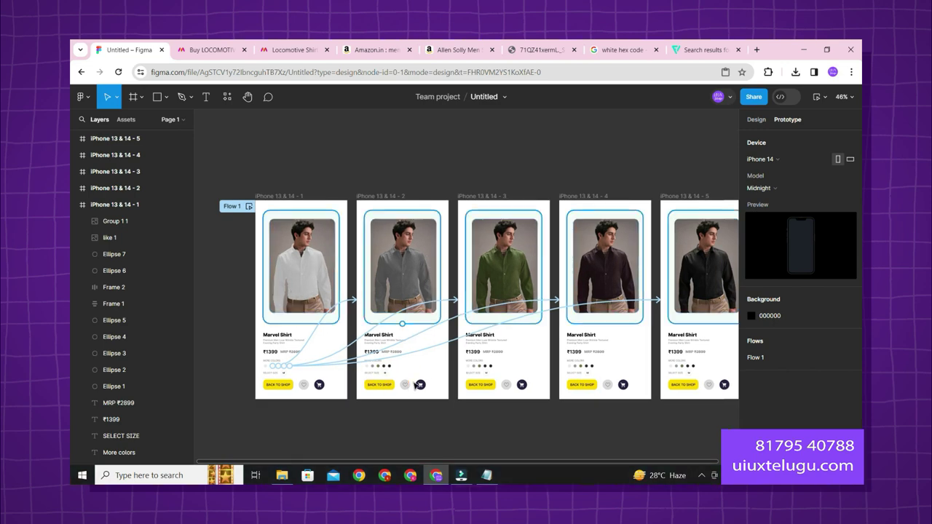
scroll(419, 370, "up", 5)
scroll(419, 370, "up", 3)
left_click_drag(400, 356, 342, 366)
left_click_drag(342, 258, 333, 279)
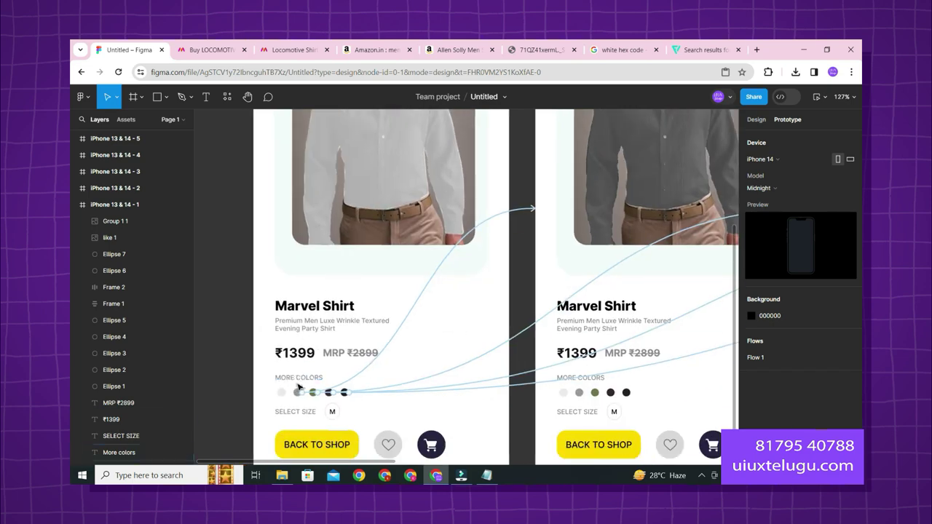
left_click_drag(376, 302, 249, 280)
scroll(250, 280, "right", 3)
scroll(287, 258, "down", 2)
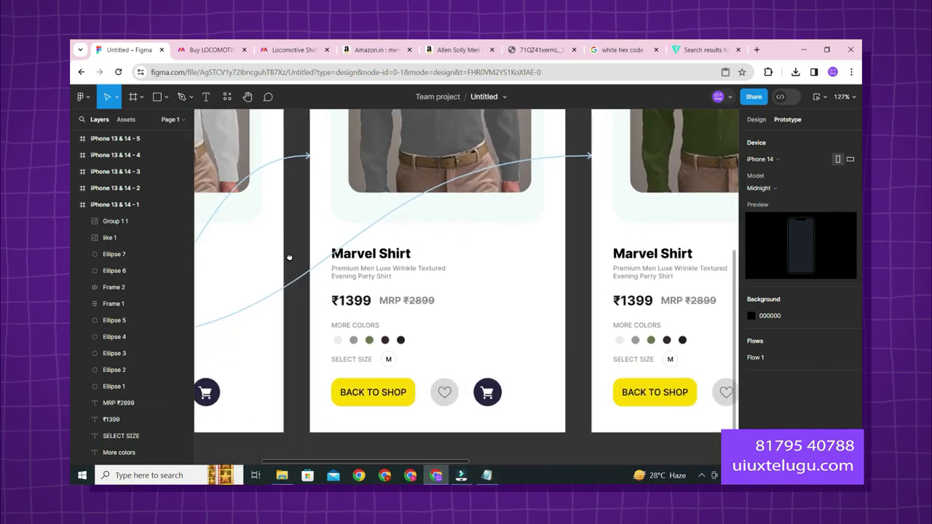
scroll(350, 343, "up", 3)
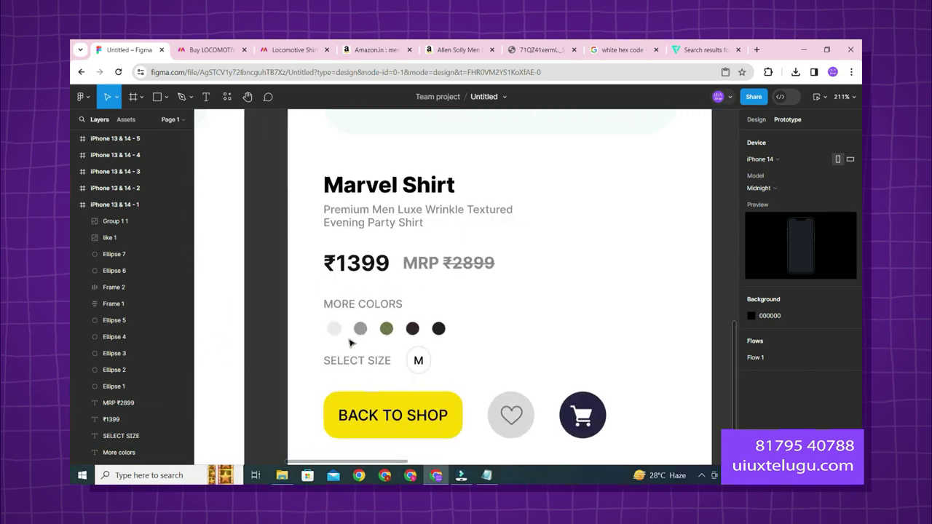
left_click(334, 329)
scroll(334, 326, "down", 5)
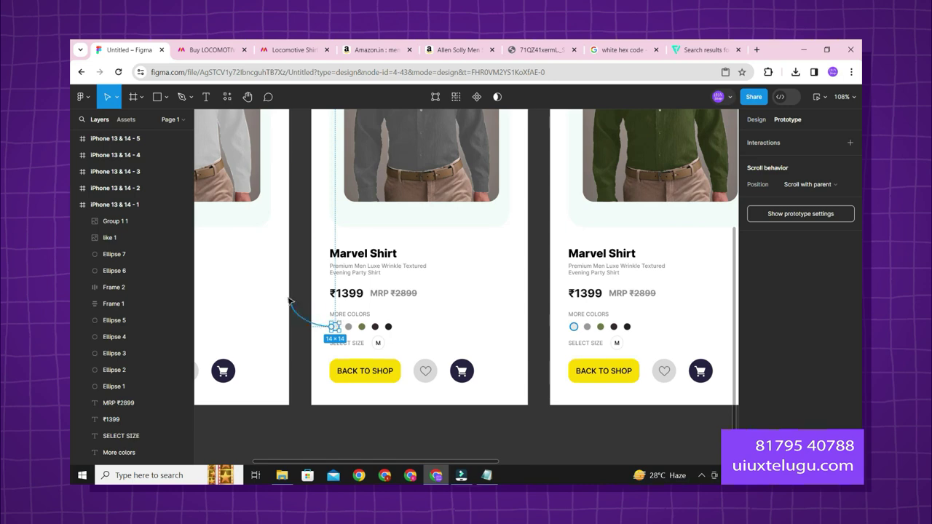
left_click_drag(282, 298, 282, 298)
Step: Add an on-tap prototype link from the second frame's green swatch to iPhone 13 & 14 - 3
left_click(362, 327)
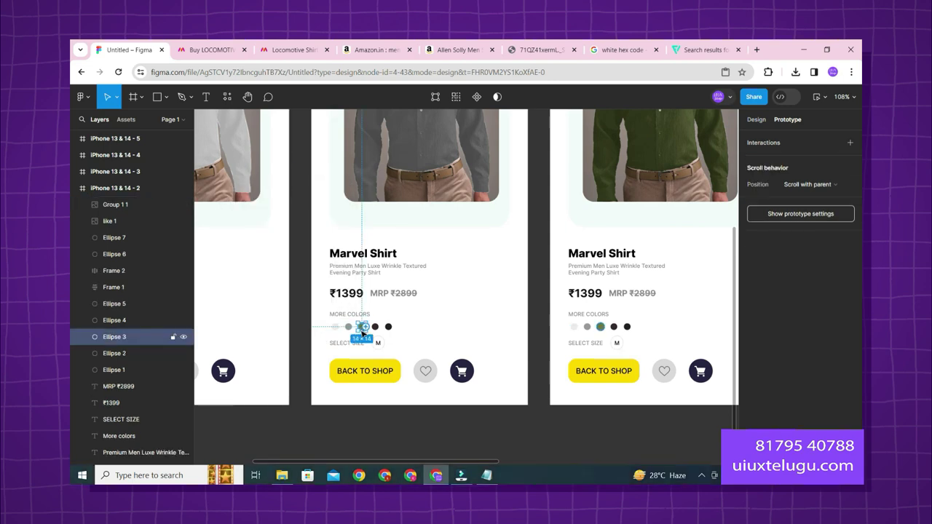
left_click_drag(362, 330, 557, 318)
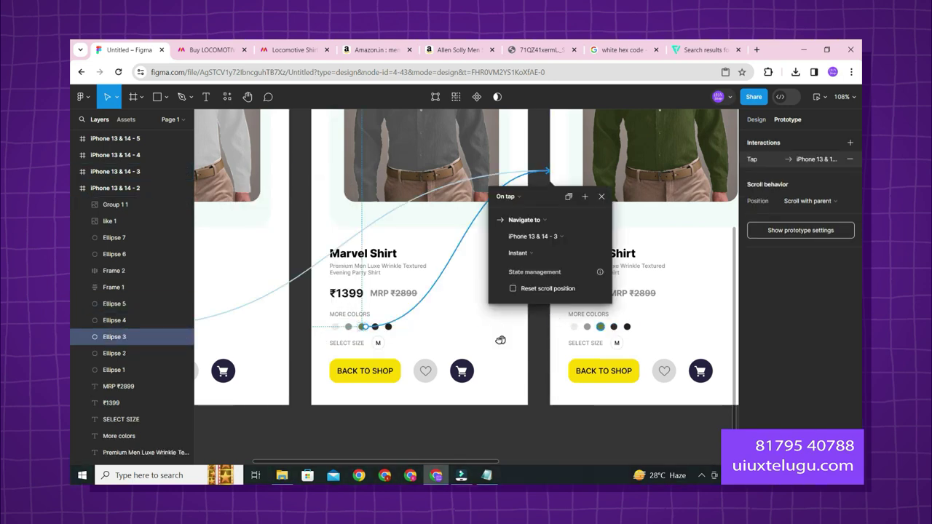
left_click_drag(501, 340, 339, 359)
Step: Add an on-tap prototype link from the second frame's dark maroon swatch to iPhone 13 & 14 - 4
left_click(215, 348)
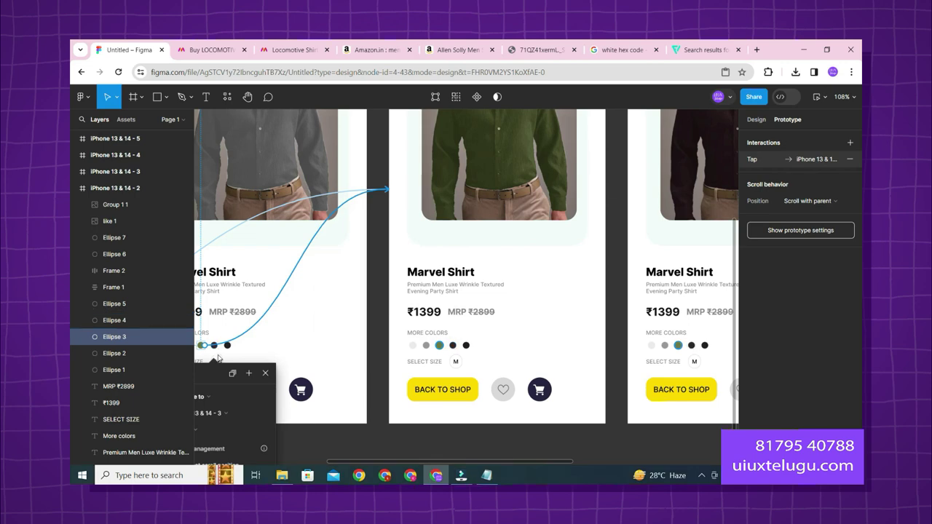
scroll(216, 348, "up", 5)
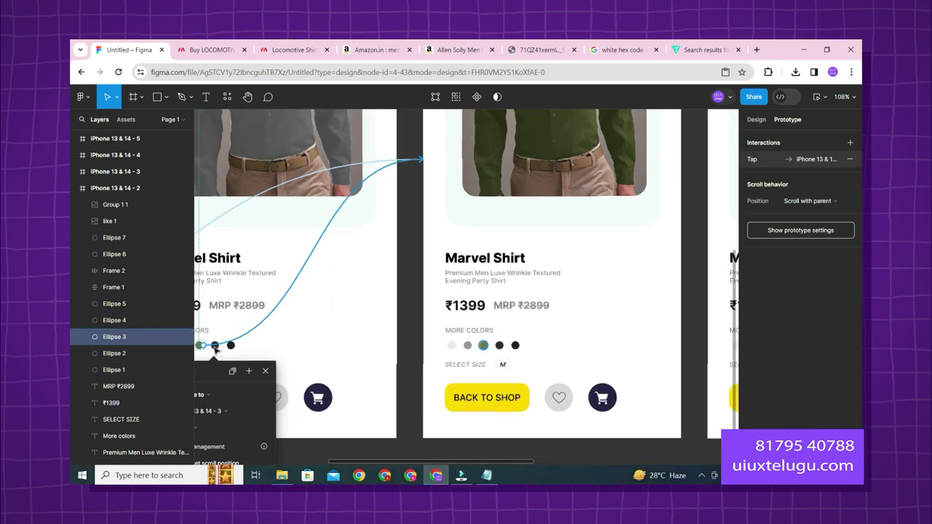
left_click(216, 349)
scroll(218, 354, "down", 5)
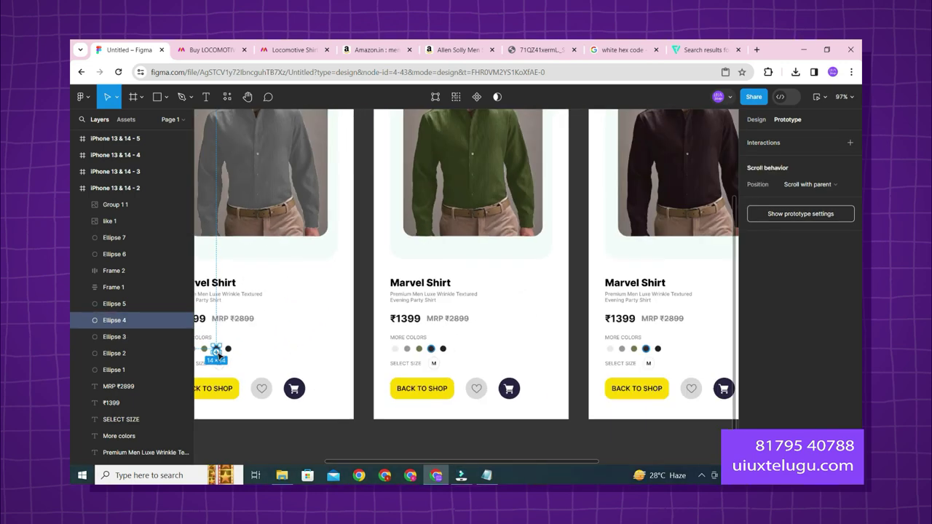
left_click_drag(224, 349, 605, 288)
scroll(223, 349, "down", 2)
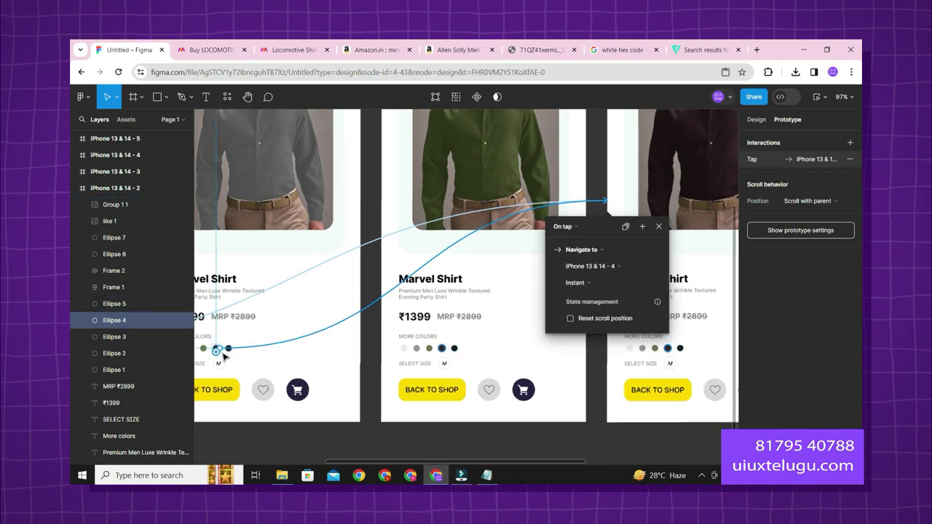
Step: Link the second frame's black swatch to iPhone 13 & 14 - 5 on tap and deselect it
left_click(228, 353)
scroll(232, 354, "up", 5)
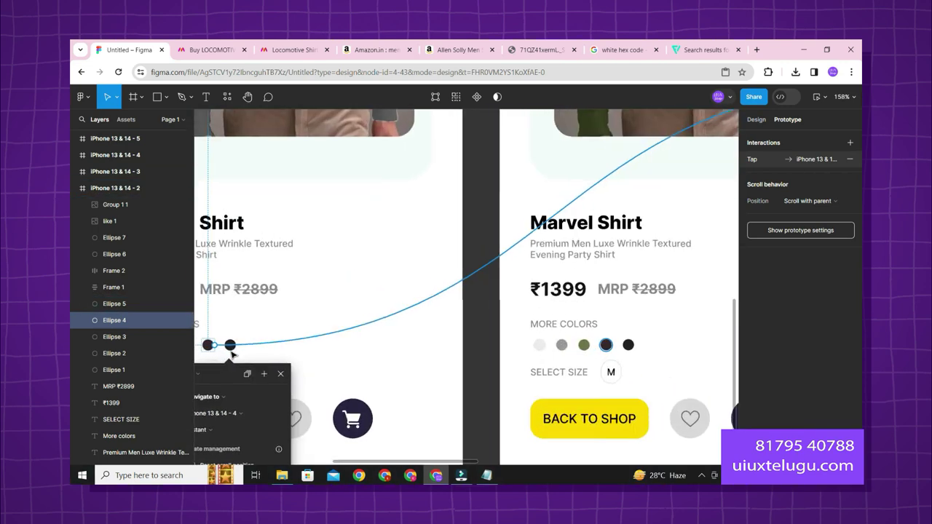
left_click(230, 347)
scroll(230, 347, "down", 6)
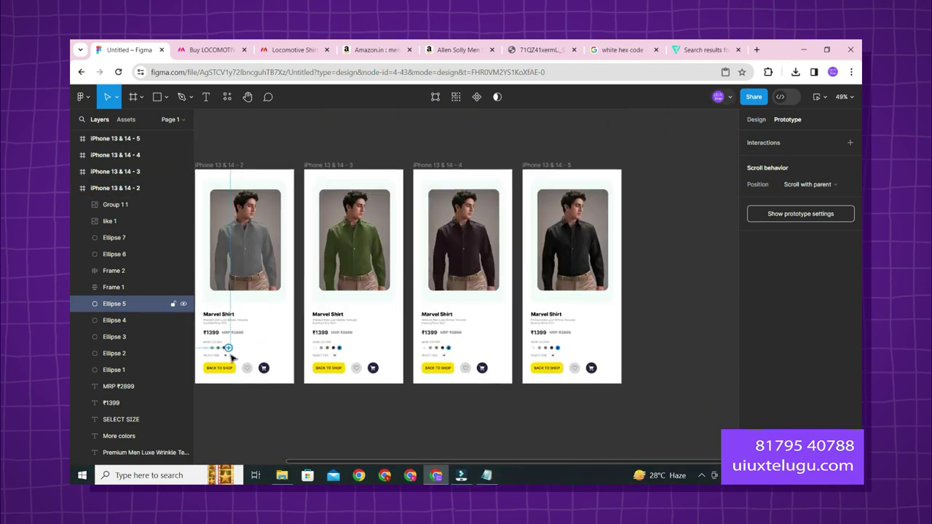
left_click_drag(232, 348, 581, 346)
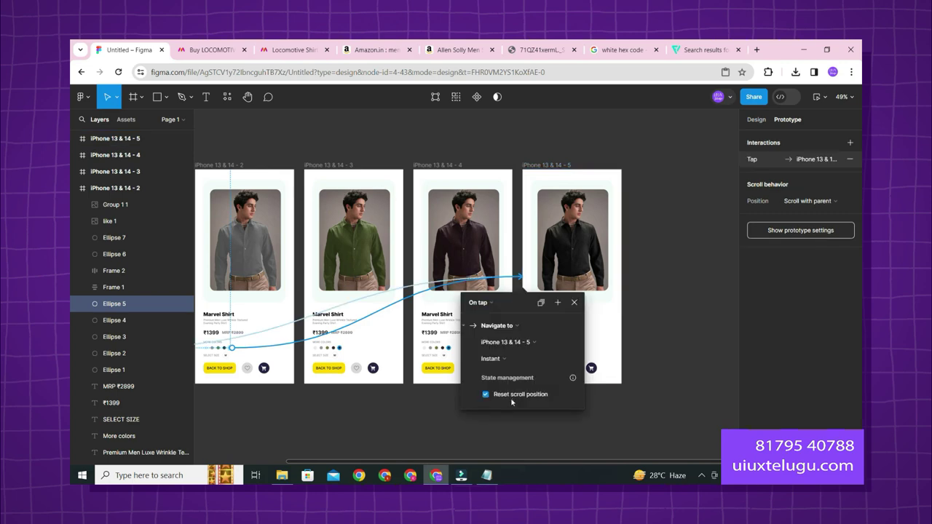
left_click(457, 433)
Step: Link the third frame's white swatch back to iPhone 13 & 14 - 1 and deselect it
scroll(364, 410, "up", 4)
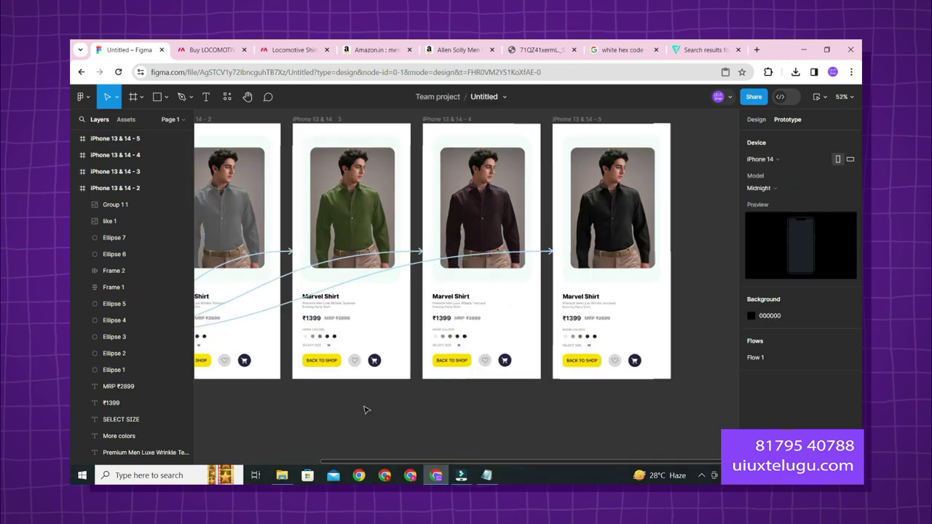
scroll(414, 308, "up", 3)
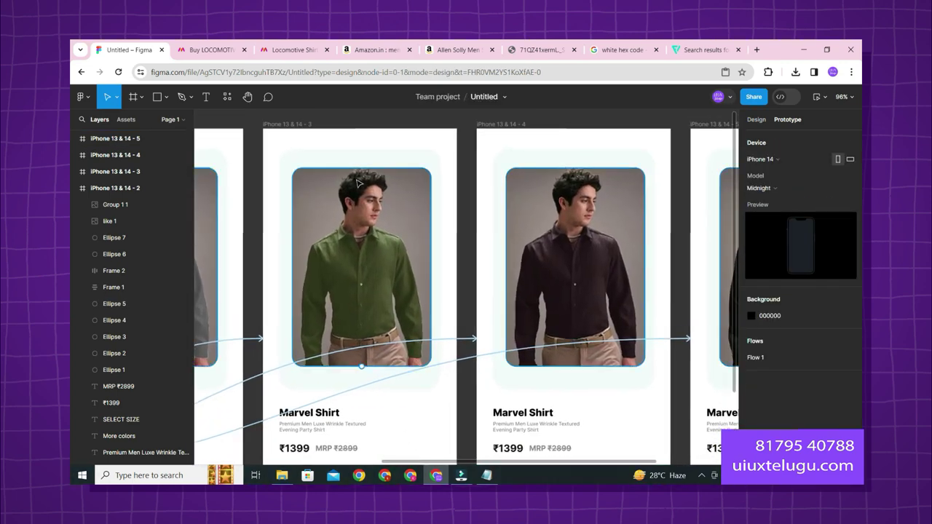
left_click(408, 436)
scroll(420, 196, "down", 3)
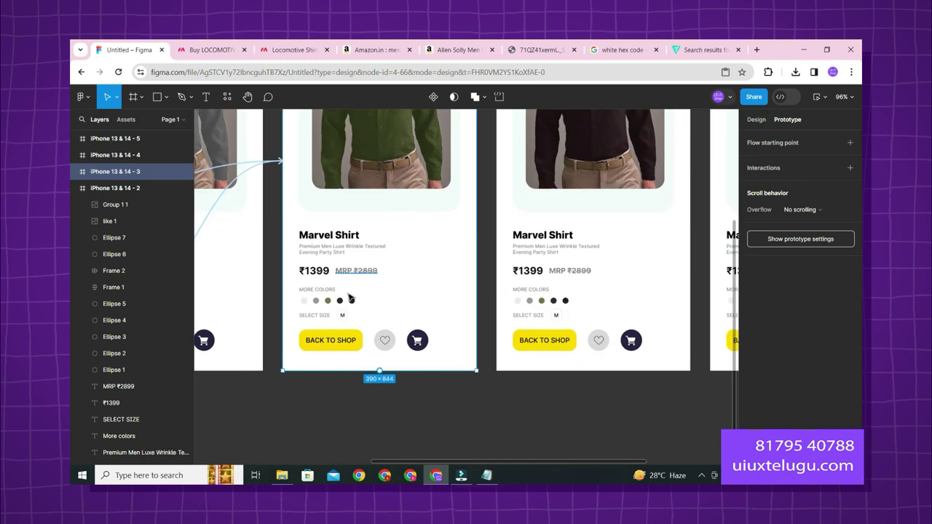
scroll(345, 411, "up", 5)
left_click(265, 312)
scroll(265, 315, "down", 5)
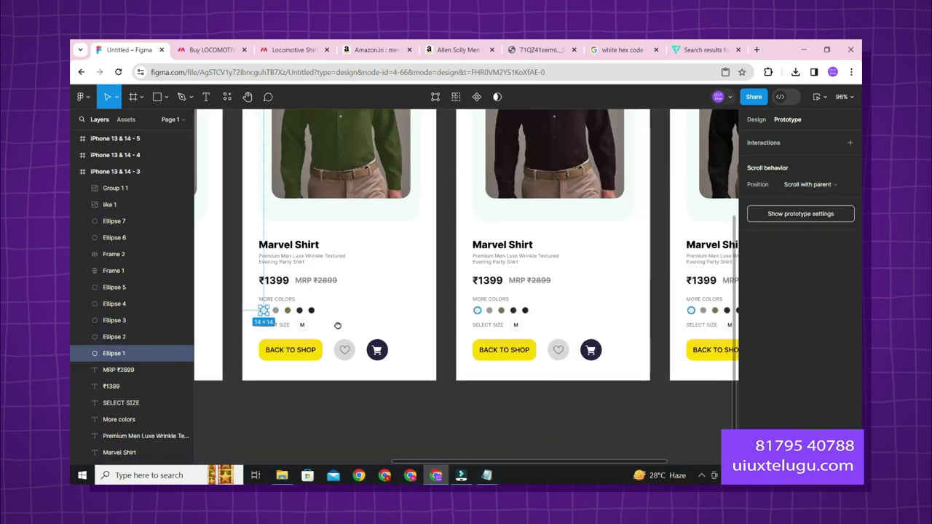
left_click_drag(265, 316, 499, 322)
scroll(503, 321, "down", 2)
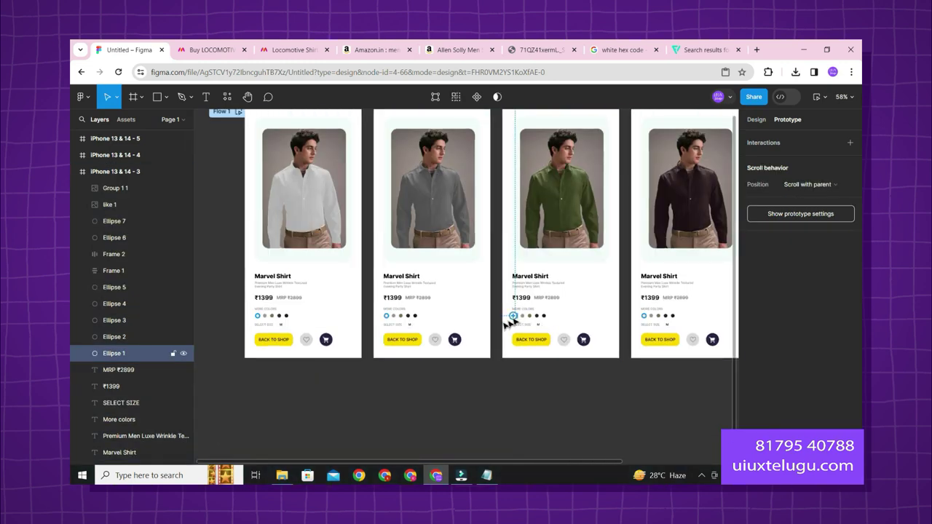
left_click(575, 377)
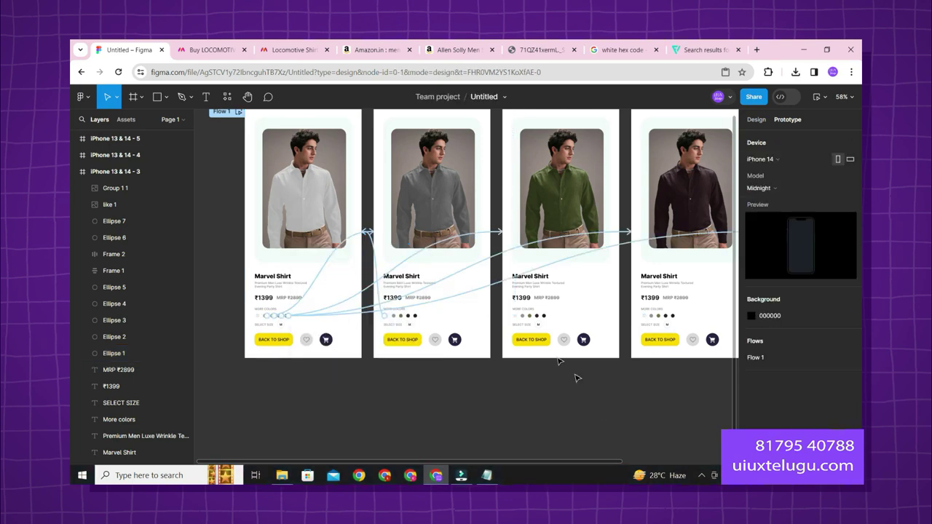
Step: Link the third frame's grey swatch to iPhone 13 & 14 - 2 on tap and deselect it
scroll(539, 333, "up", 5)
left_click(498, 293)
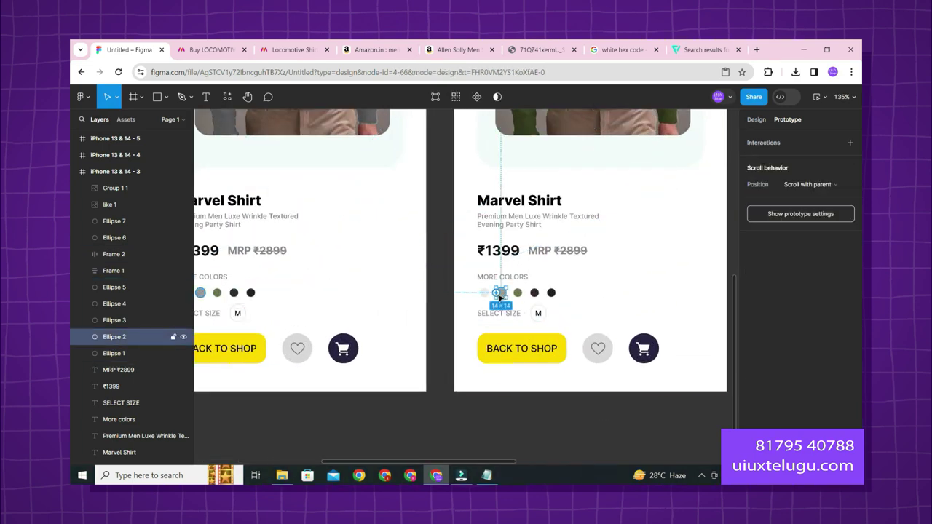
scroll(500, 296, "down", 4)
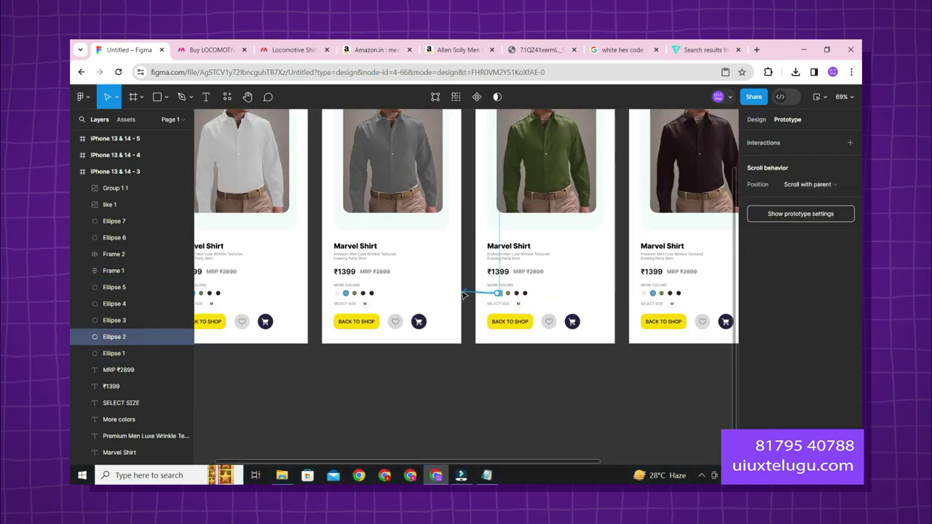
left_click(572, 378)
Step: Add an on-tap prototype link from the third frame's dark maroon swatch to iPhone 13 & 14 - 4
left_click_drag(575, 379, 431, 406)
scroll(431, 406, "right", 3)
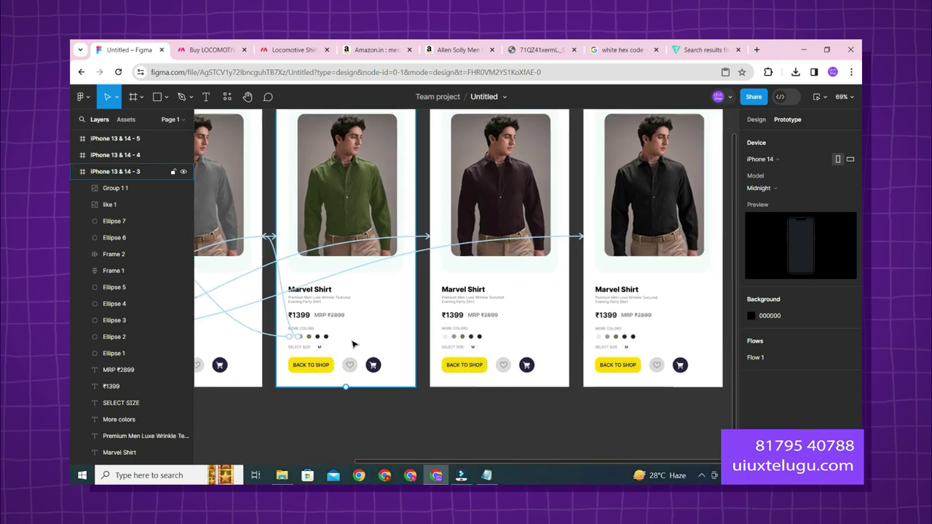
scroll(353, 343, "up", 5)
left_click(293, 339)
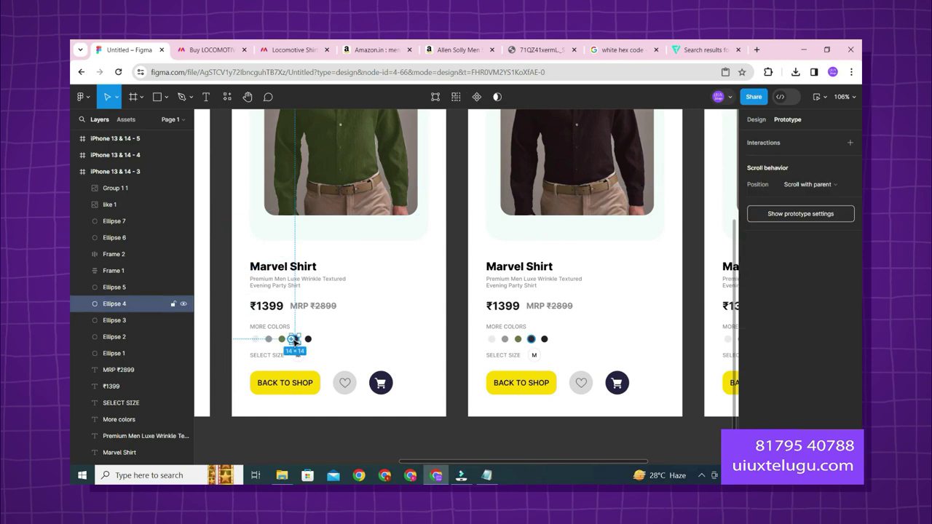
left_click_drag(337, 341, 510, 325)
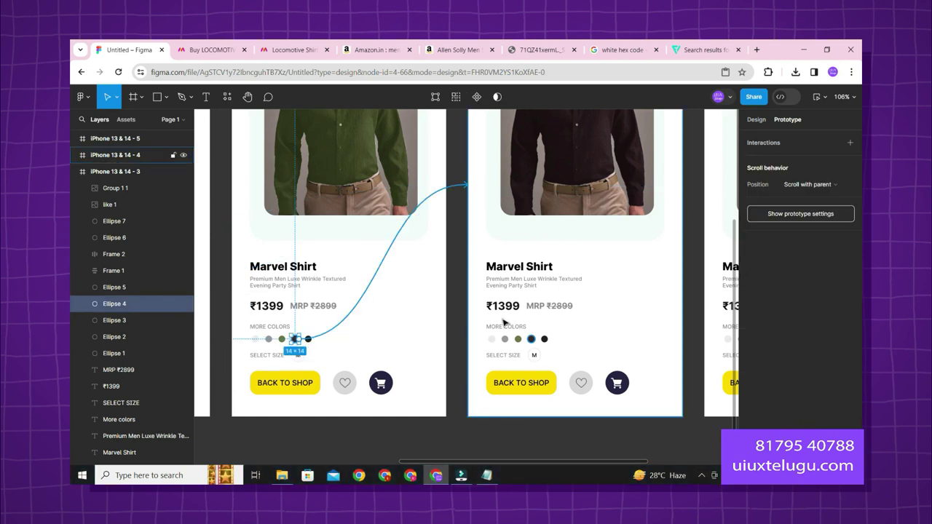
Step: Link the third frame's black swatch to iPhone 13 & 14 - 5 on tap and deselect it
left_click(310, 339)
left_click_drag(311, 339, 713, 187)
scroll(539, 426, "down", 10)
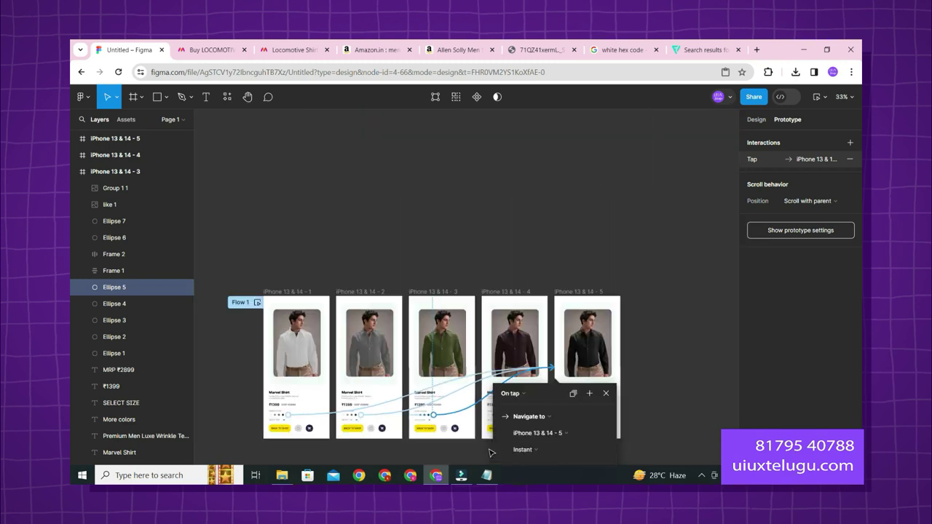
left_click(645, 372)
Step: Add an on-tap prototype link from the fourth frame's black swatch to iPhone 13 & 14 - 5
scroll(604, 413, "up", 5)
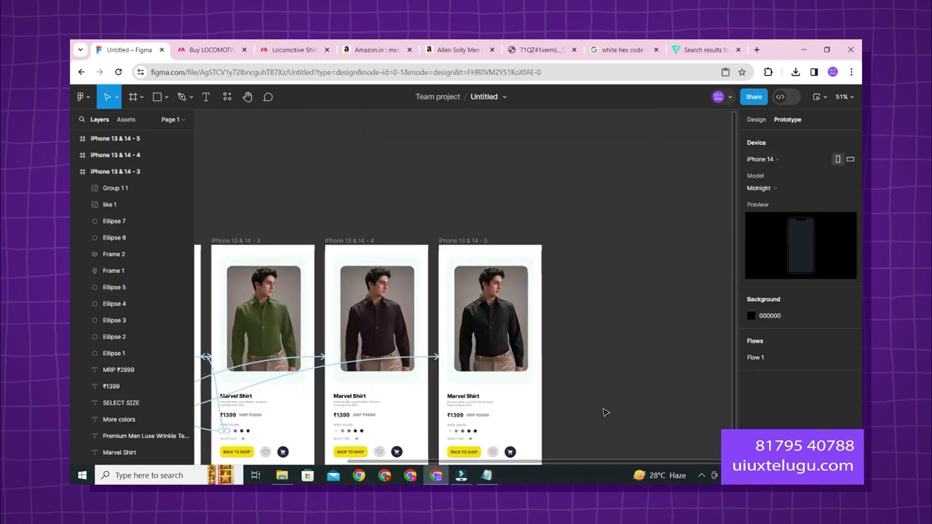
scroll(447, 232, "up", 3)
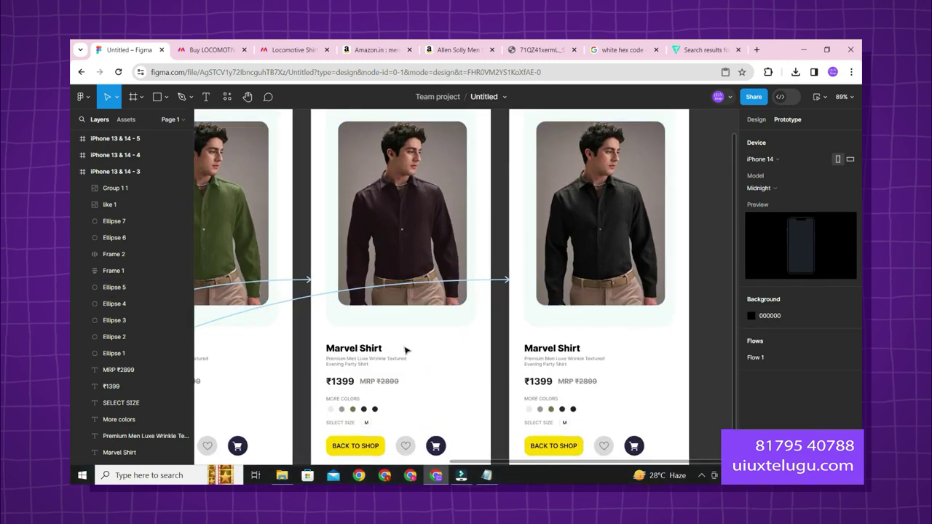
scroll(430, 373, "up", 3)
scroll(391, 386, "up", 2)
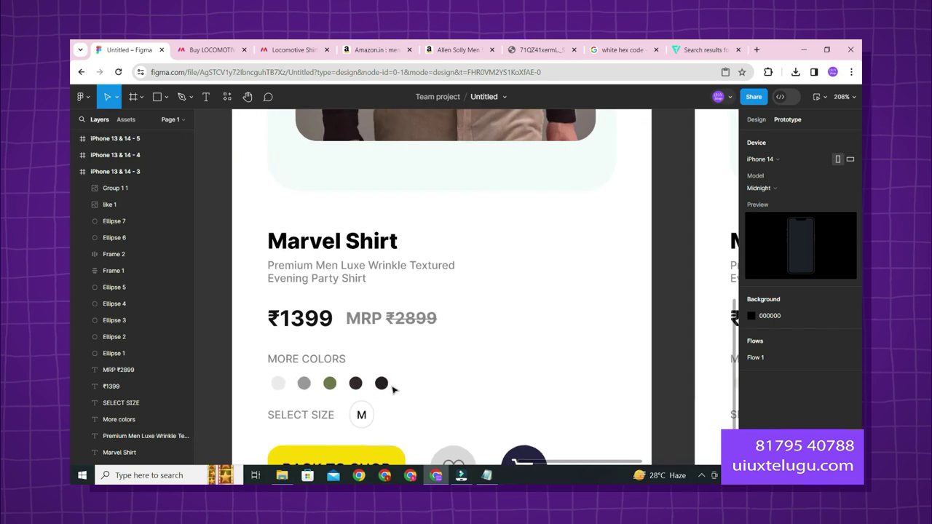
left_click(380, 384)
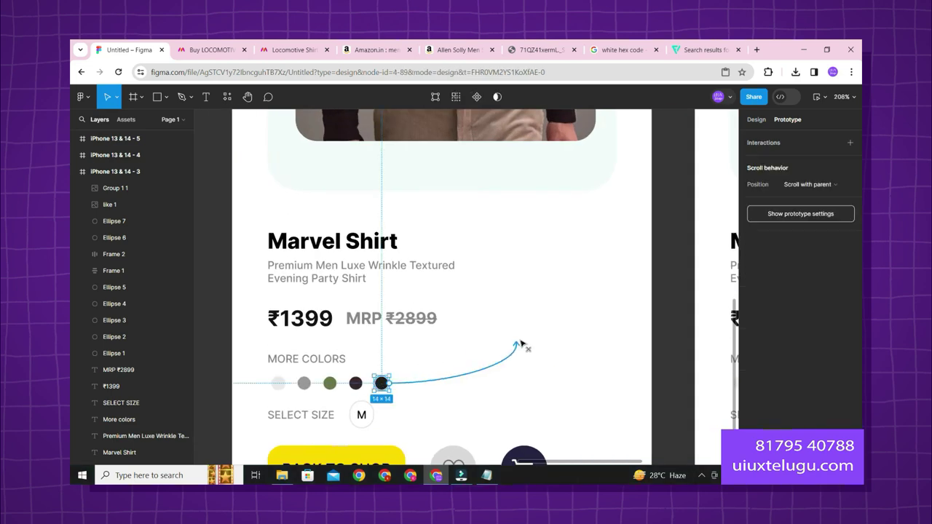
left_click_drag(690, 306, 705, 304)
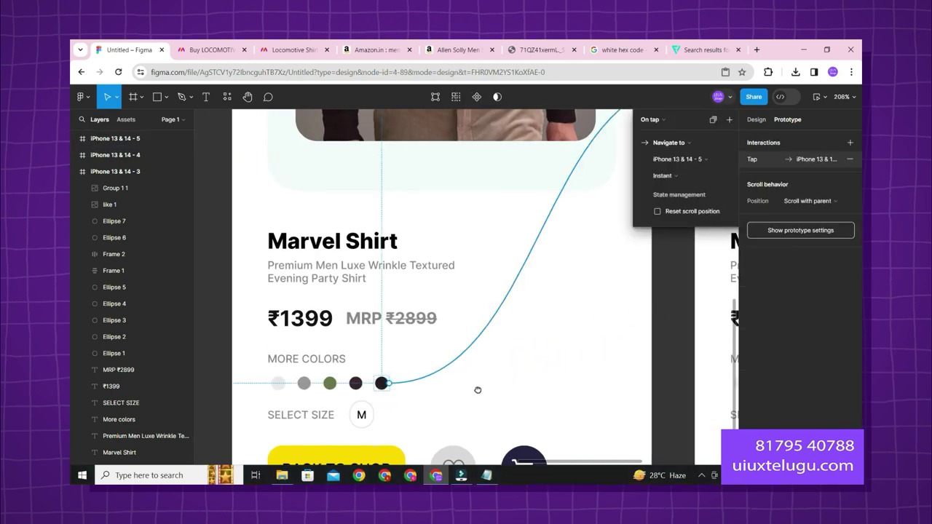
Step: Link the fourth frame's green swatch to iPhone 13 & 14 - 3 on tap and dismiss the interaction details
scroll(510, 379, "left", 3)
left_click(495, 362)
scroll(496, 363, "down", 5)
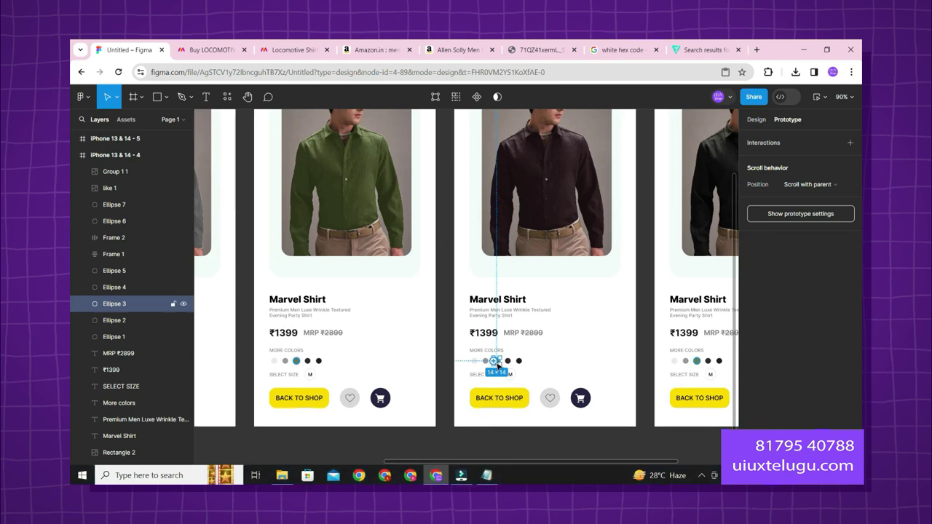
left_click_drag(493, 361, 427, 348)
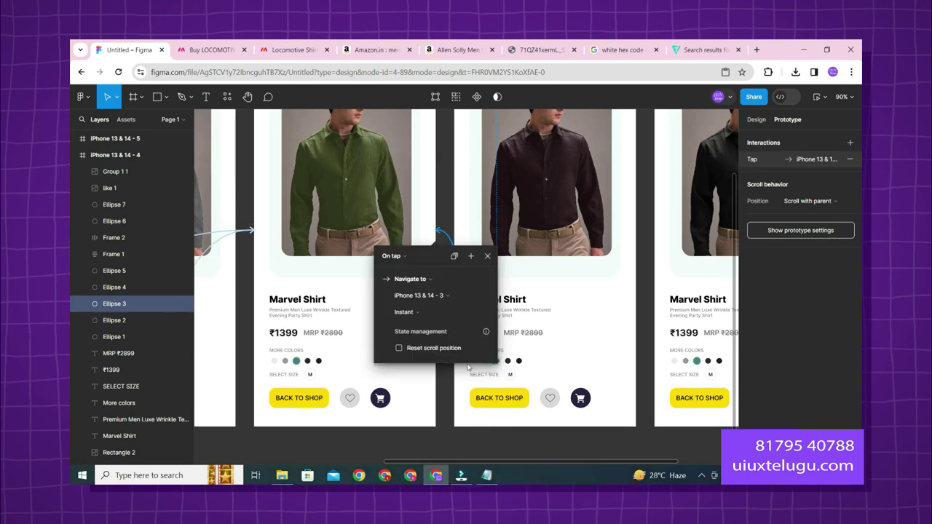
left_click(496, 357)
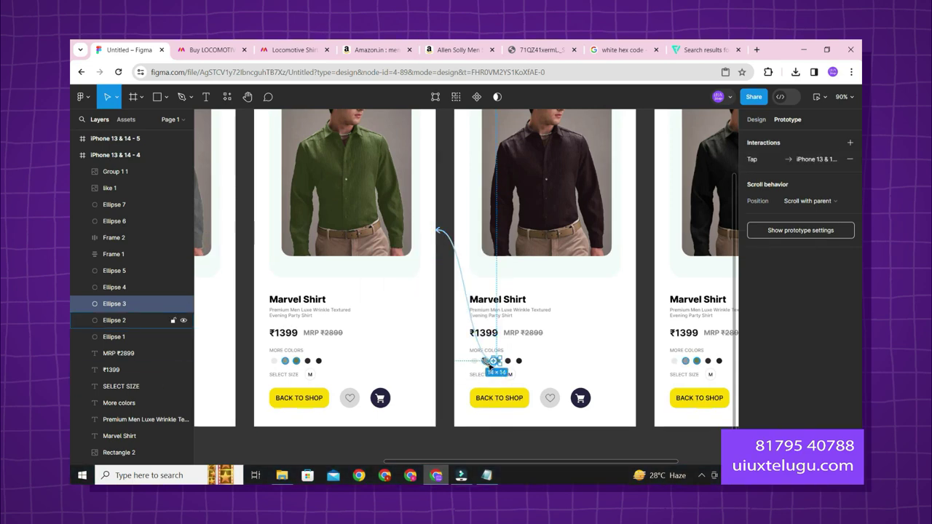
Step: Link the fourth frame's grey swatch to iPhone 13 & 14 - 2 on tap, then close the interaction details and clear the selection
scroll(491, 364, "up", 3)
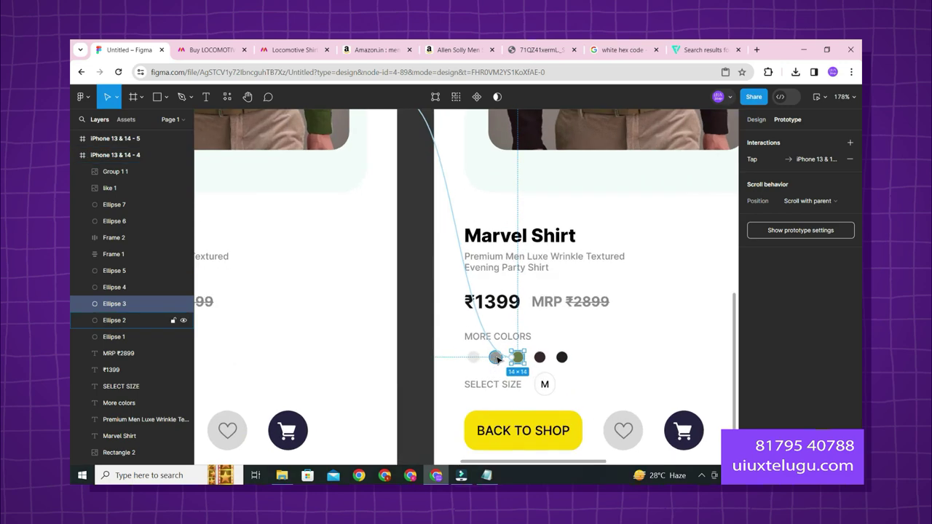
left_click(496, 362)
scroll(499, 359, "down", 6)
left_click_drag(495, 355, 364, 316)
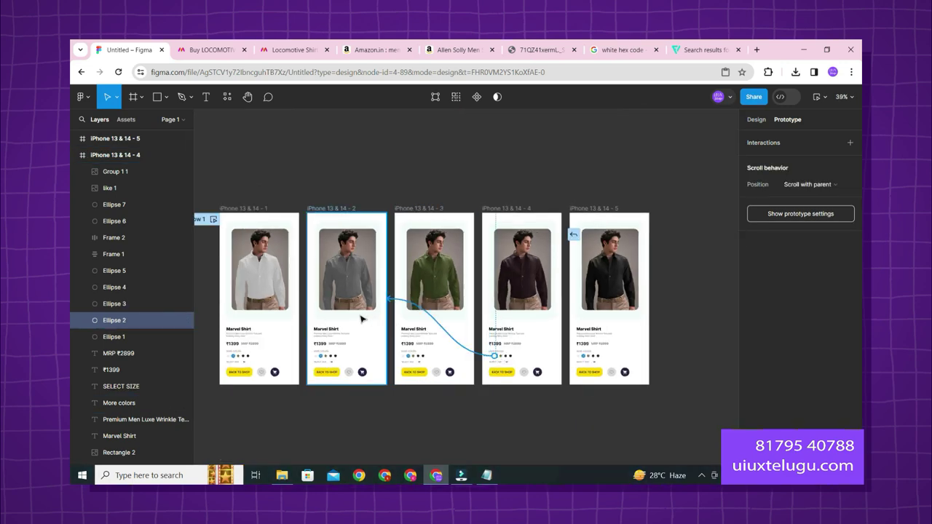
scroll(492, 373, "up", 4)
scroll(493, 349, "up", 5)
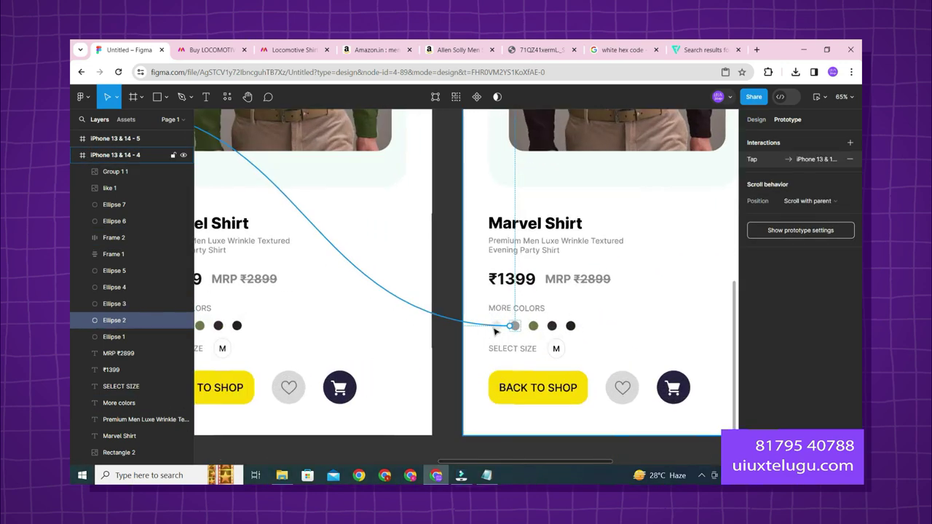
scroll(497, 331, "down", 2)
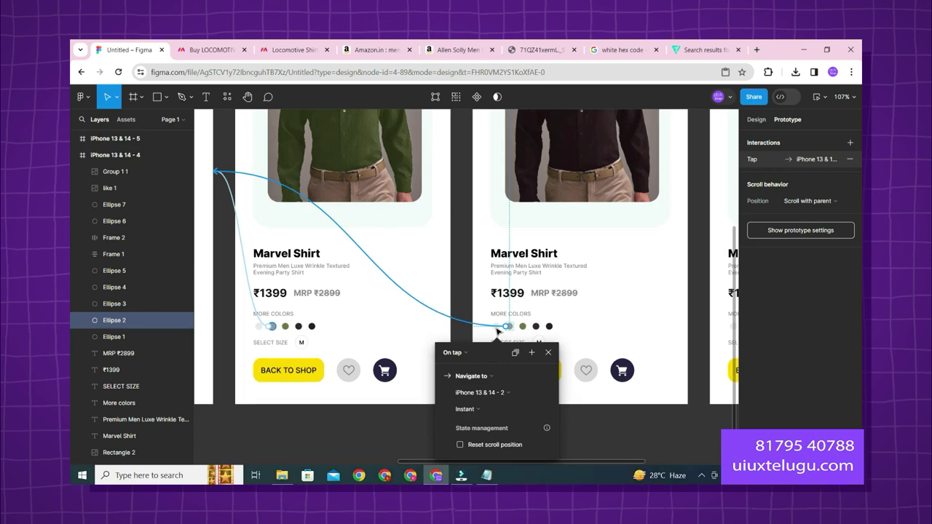
key("ctrl+alt+a")
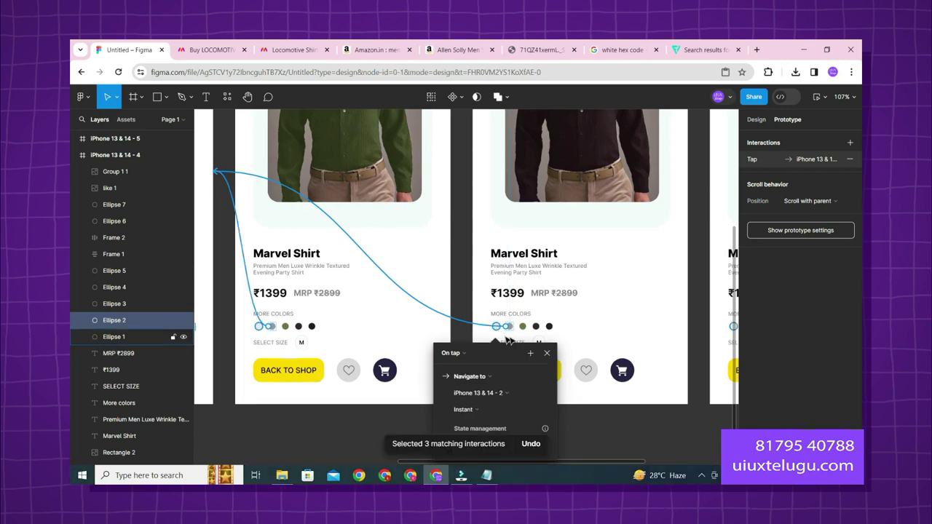
left_click(547, 354)
left_click(576, 440)
Step: Link the fourth frame's white swatch back to iPhone 13 & 14 - 1 on tap and deselect it
scroll(509, 326, "up", 5)
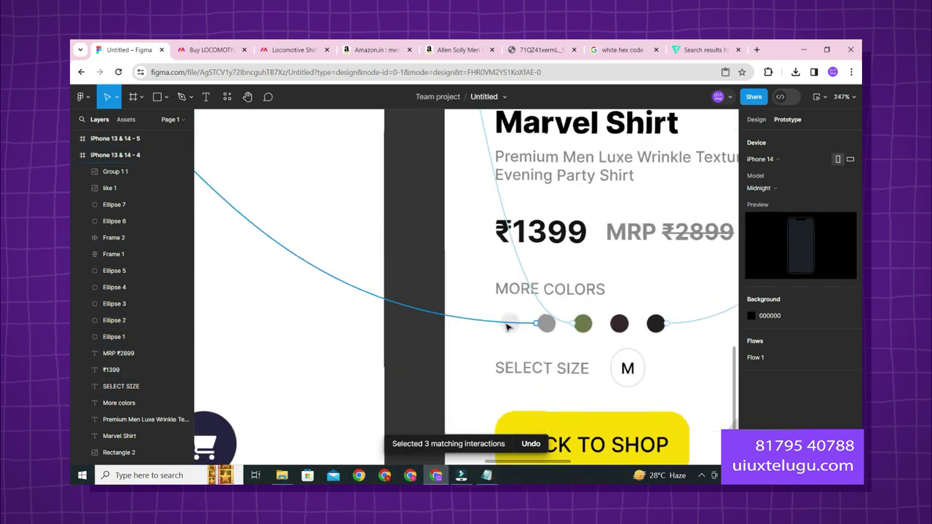
left_click(505, 329)
left_click_drag(501, 329, 472, 299)
scroll(437, 287, "down", 5)
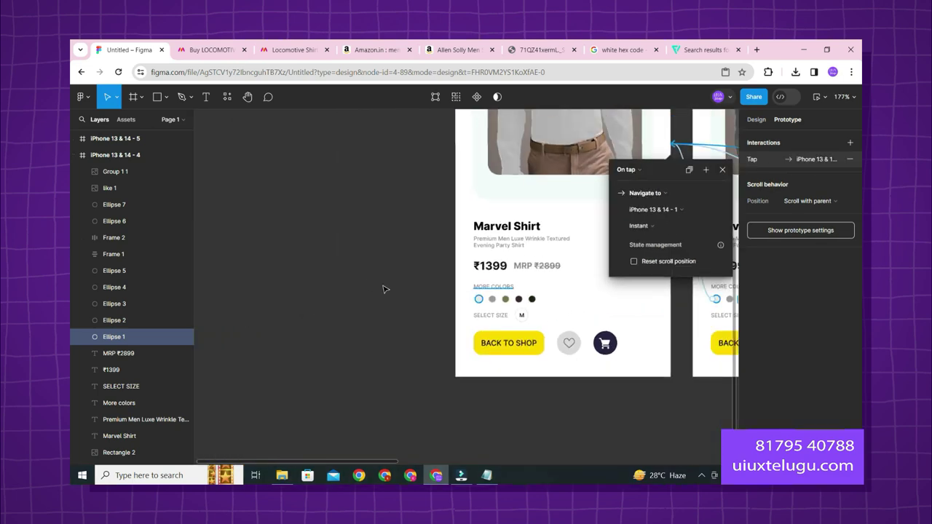
left_click(386, 281)
Step: Add an on-tap prototype link from the fifth frame's dark maroon swatch to iPhone 13 & 14 - 4
scroll(287, 289, "right", 5)
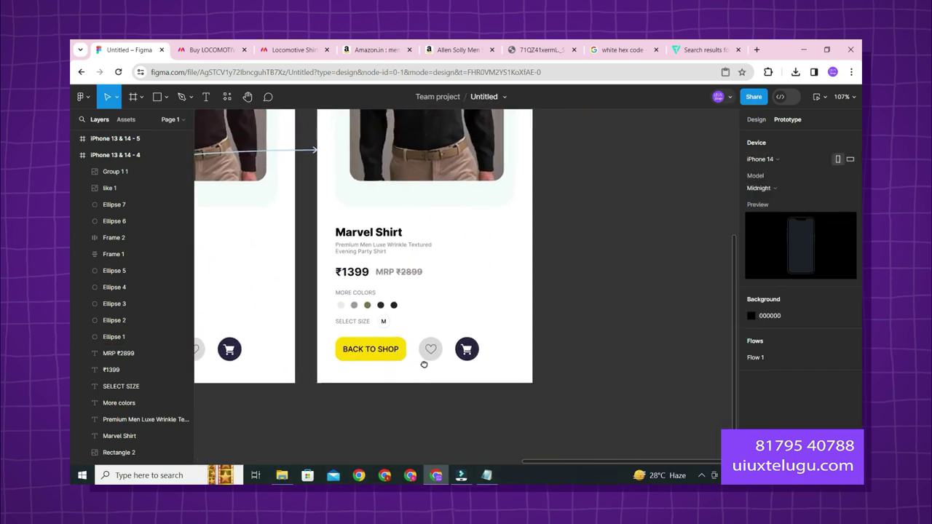
scroll(560, 277, "up", 5)
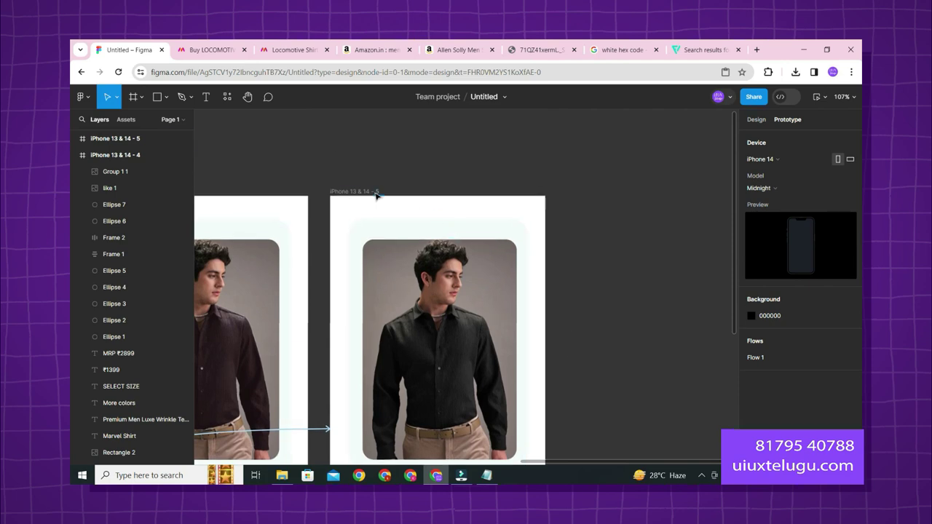
left_click(377, 192)
scroll(466, 306, "up", 5)
scroll(478, 357, "up", 3)
scroll(481, 306, "down", 10)
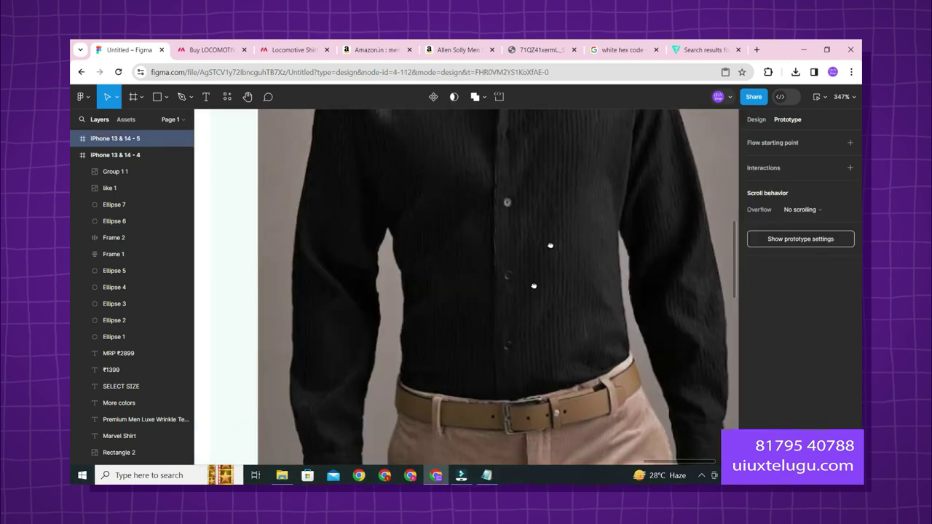
scroll(484, 257, "down", 5)
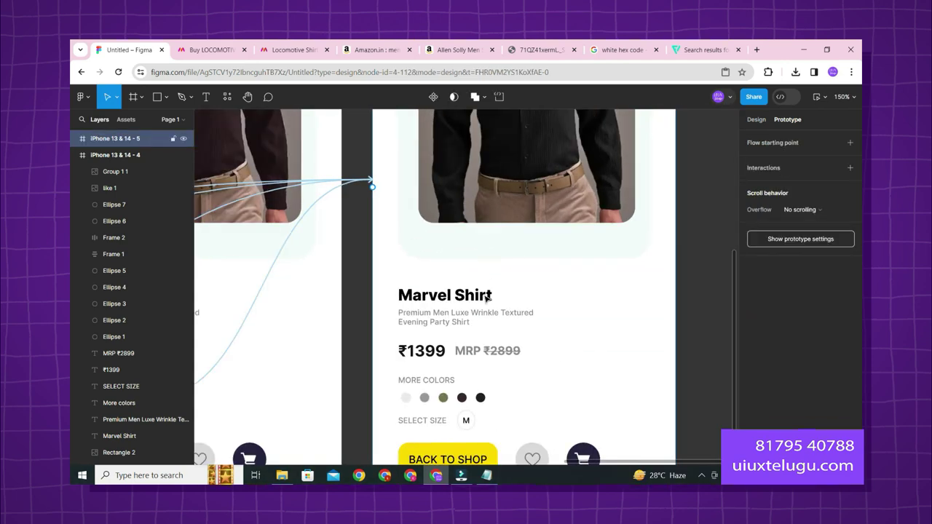
scroll(486, 297, "down", 8)
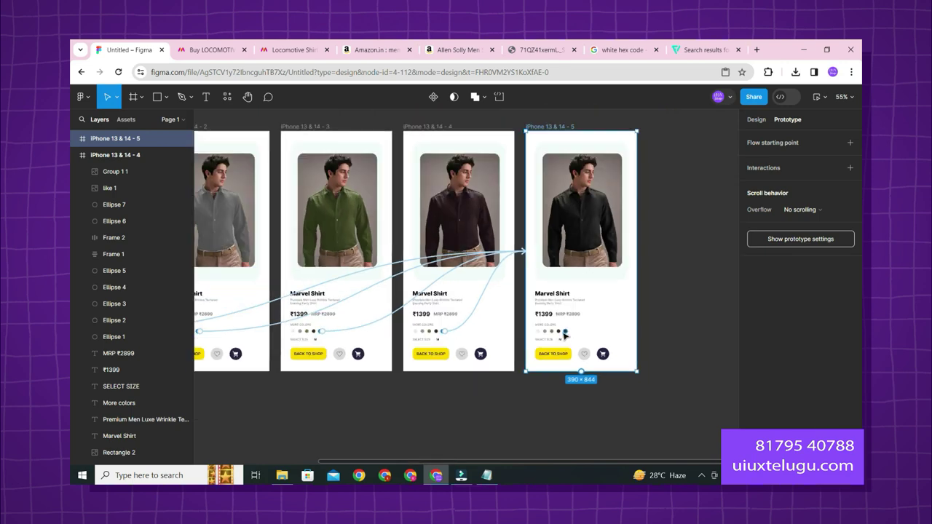
scroll(565, 335, "up", 4)
left_click(560, 331)
left_click_drag(561, 331, 444, 298)
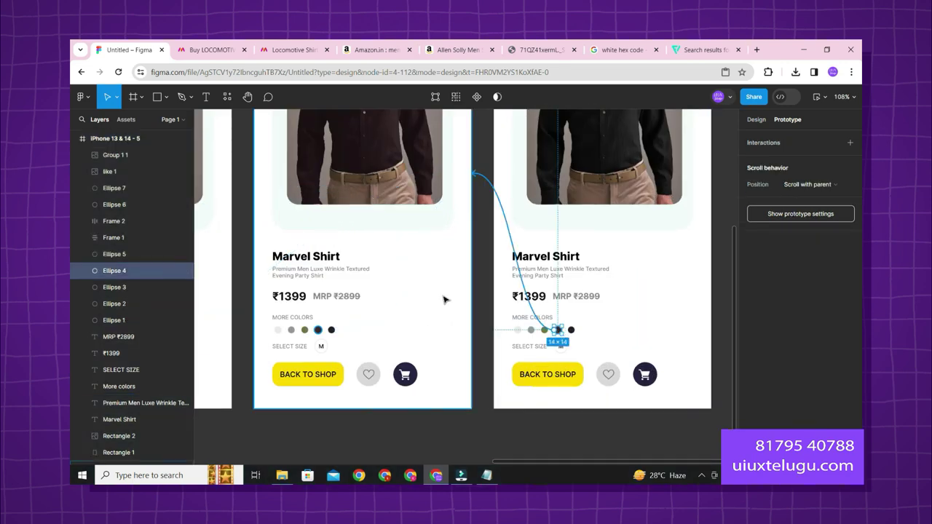
Step: Link the fifth frame's green swatch to iPhone 13 & 14 - 3 and its grey swatch to iPhone 13 & 14 - 2 on tap
left_click(544, 331)
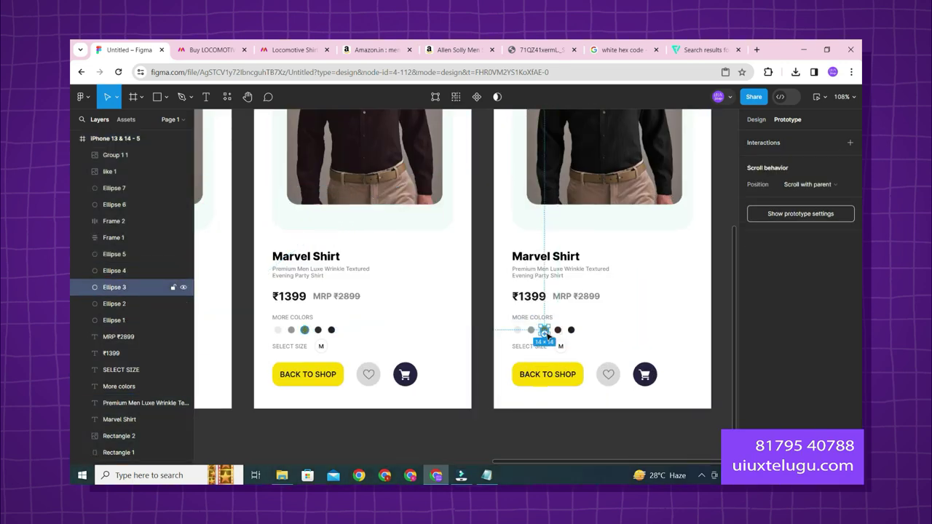
left_click_drag(549, 330, 230, 310)
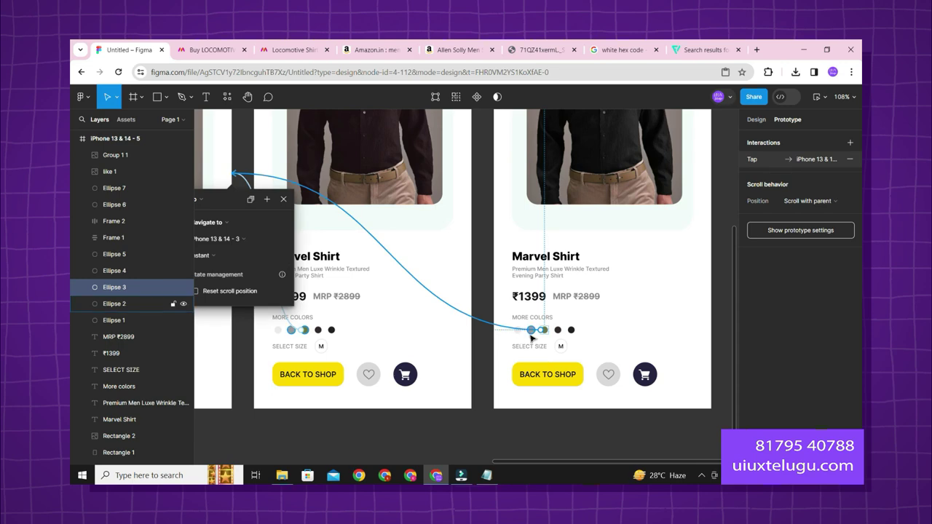
left_click(530, 332)
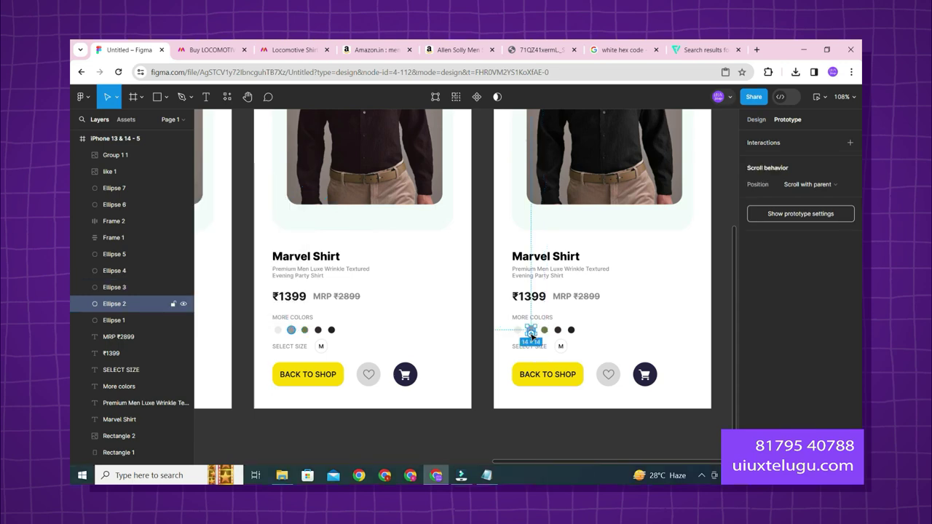
scroll(530, 332, "down", 5)
left_click_drag(532, 332, 231, 302)
Step: Link the fifth frame's white swatch back to iPhone 13 & 14 - 1 on tap and deselect it
scroll(529, 342, "up", 4)
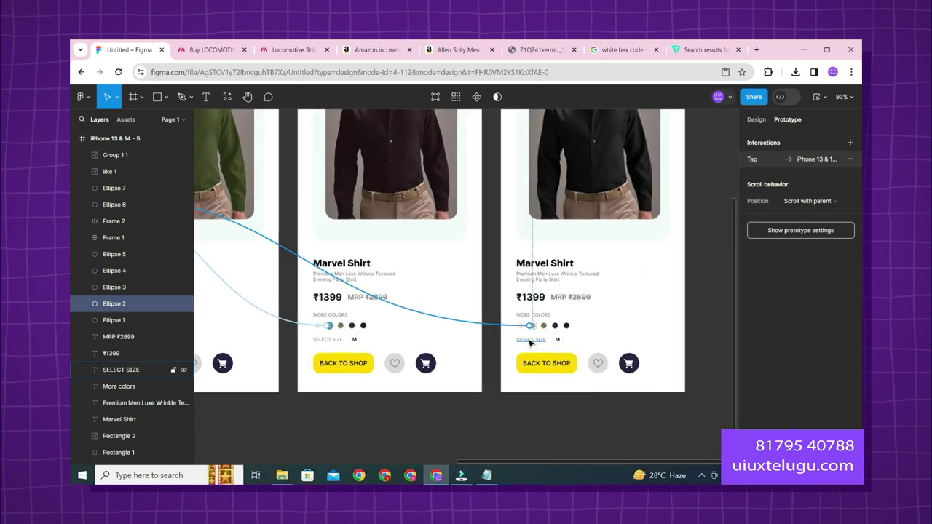
scroll(529, 342, "up", 4)
left_click(514, 316)
scroll(513, 318, "down", 4)
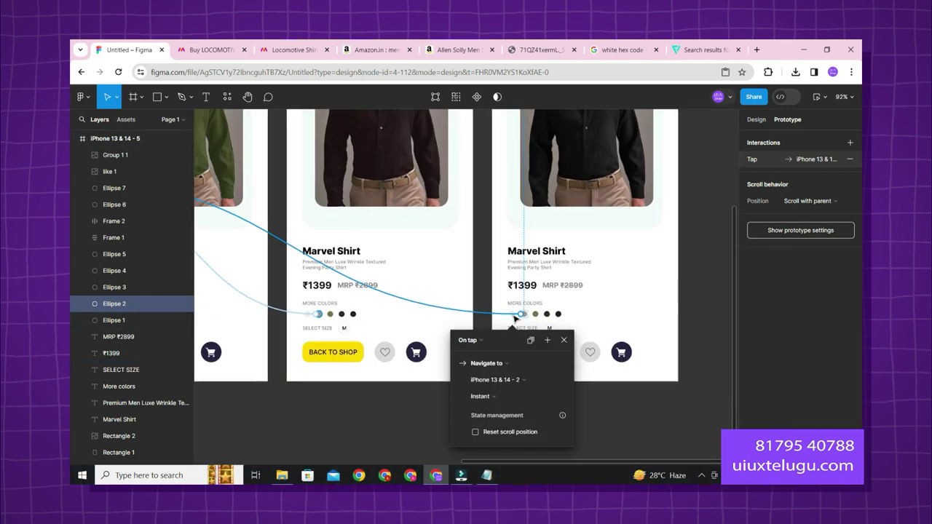
scroll(509, 342, "up", 3)
scroll(503, 373, "down", 2)
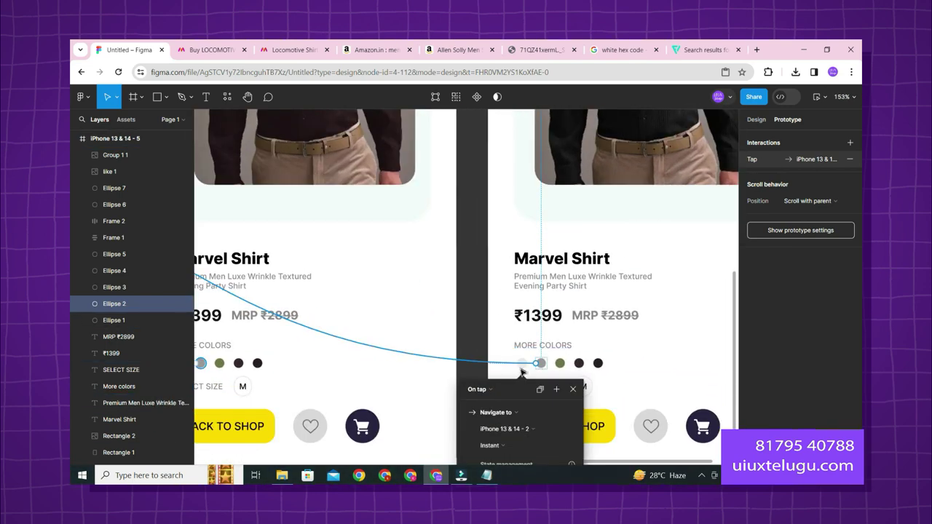
left_click(522, 366)
scroll(522, 368, "down", 7)
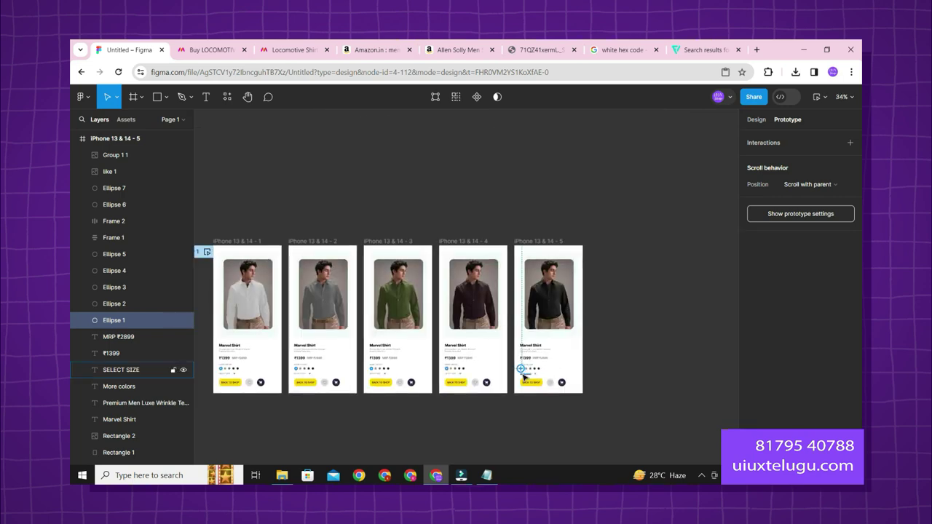
left_click_drag(307, 332, 309, 332)
left_click(646, 326)
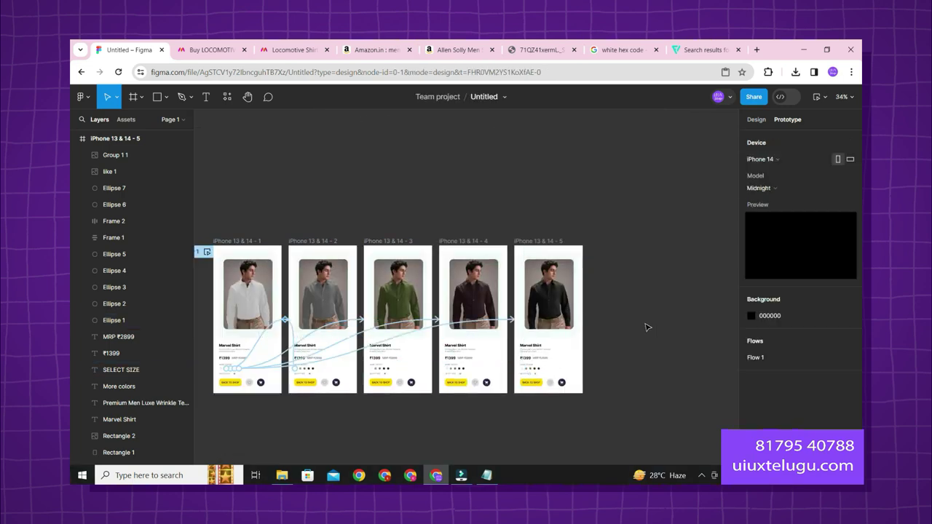
Step: Preview Flow 1 from iPhone 13 & 14 - 1 and test its grey, green and black colour swatches
scroll(628, 323, "down", 2)
scroll(628, 323, "up", 2)
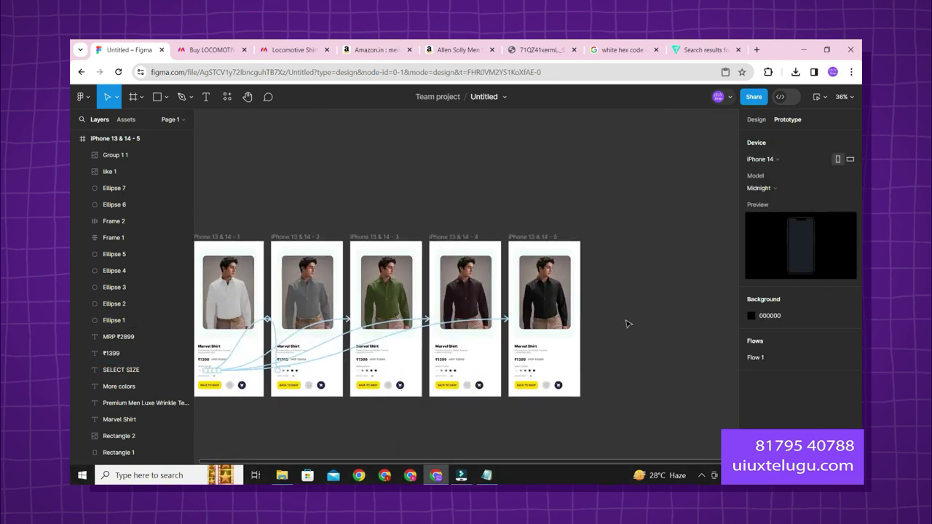
scroll(717, 326, "up", 1)
left_click(297, 248)
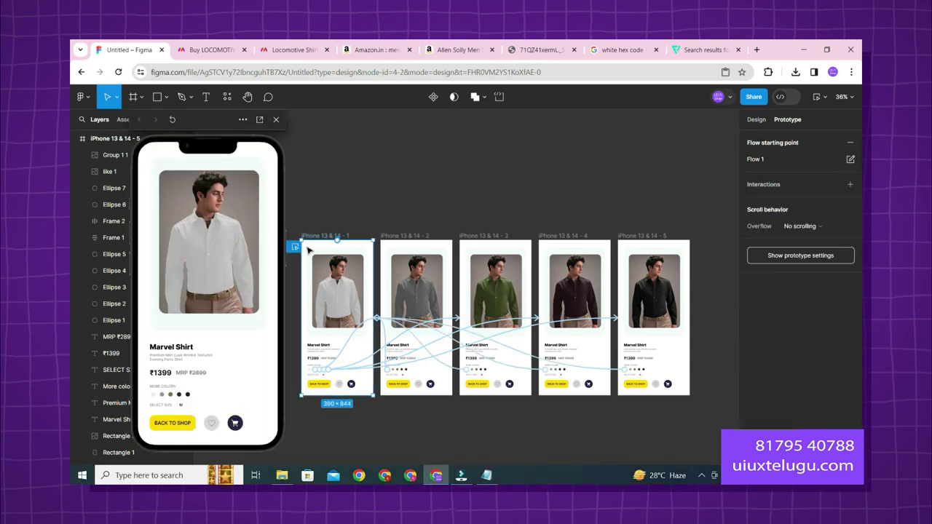
left_click(161, 395)
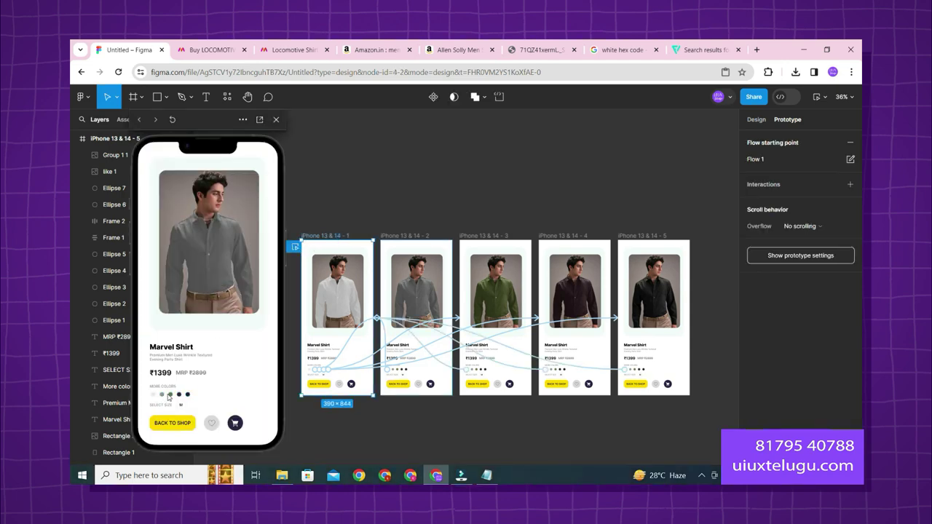
left_click(171, 395)
left_click(186, 396)
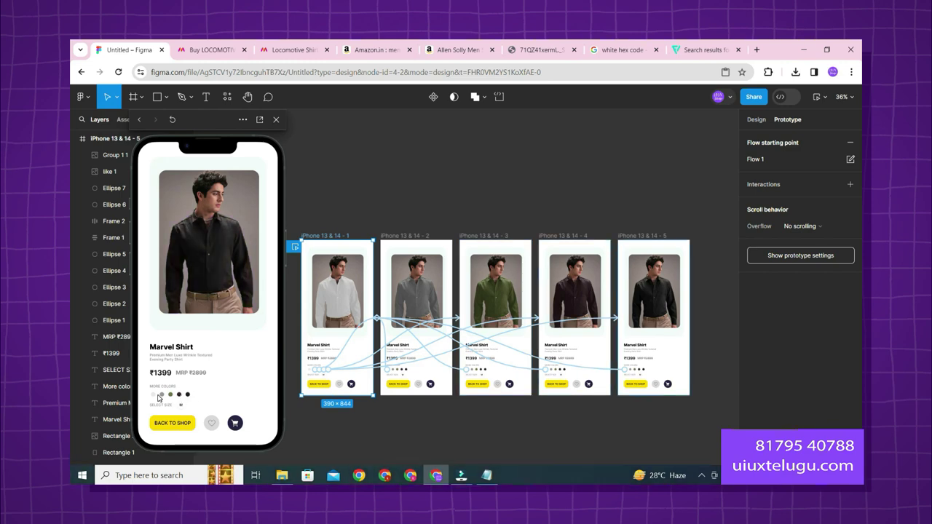
Step: Return the preview to the white shirt and test the grey, green, dark maroon and black swatches in order
left_click(154, 395)
left_click(161, 395)
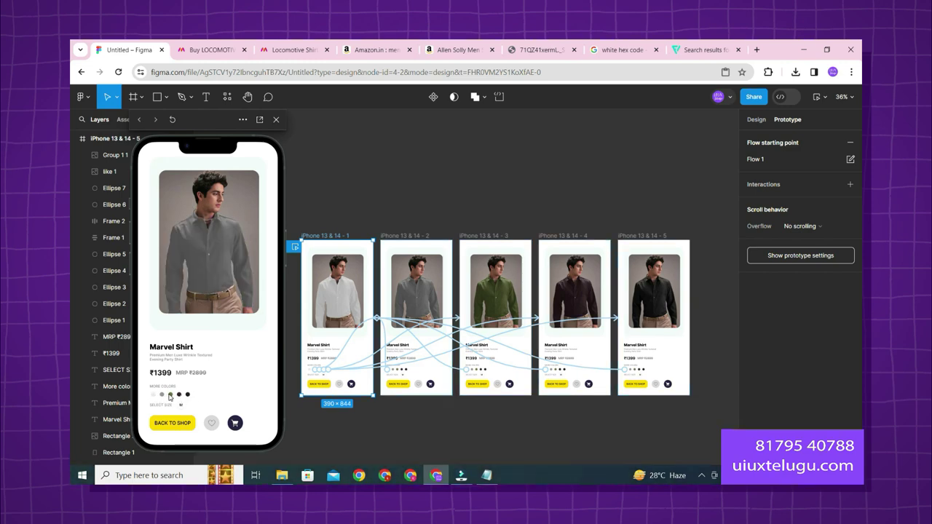
left_click(170, 395)
left_click(179, 394)
left_click(187, 395)
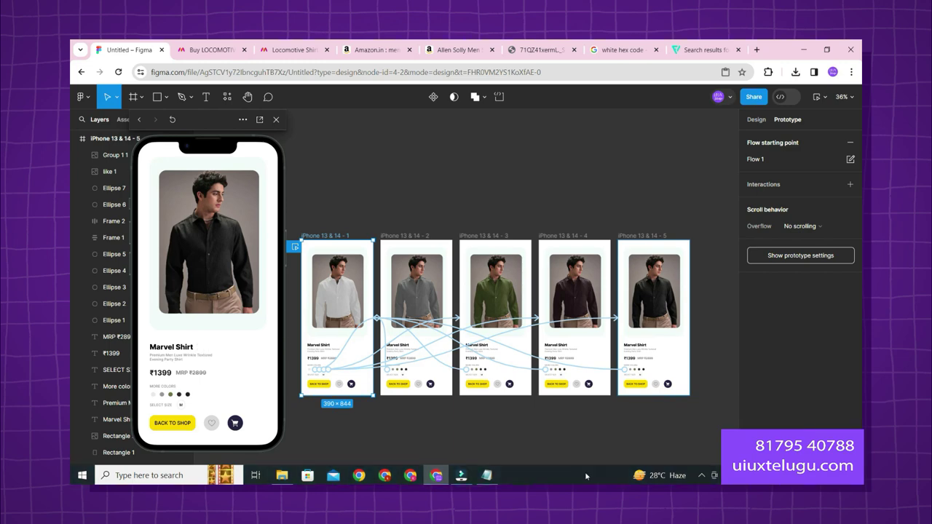
Step: Switch to Notepad and replace its text with the line "- photoshop, masking, pen tool, color lsection"
left_click(492, 479)
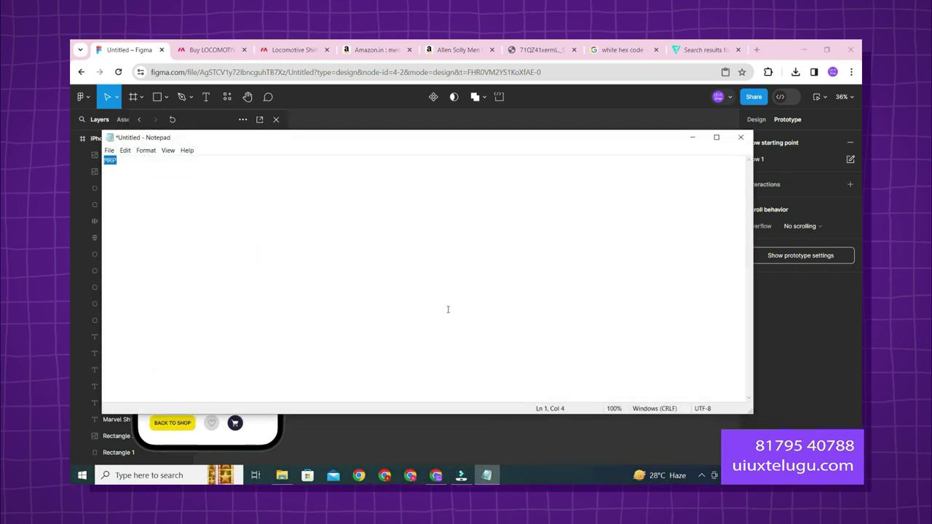
scroll(448, 308, "up", 20)
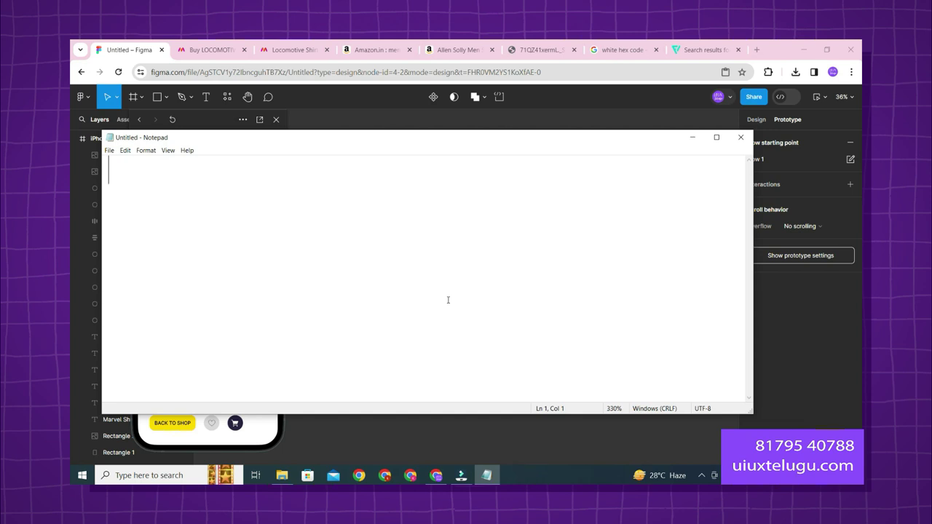
type("- photos")
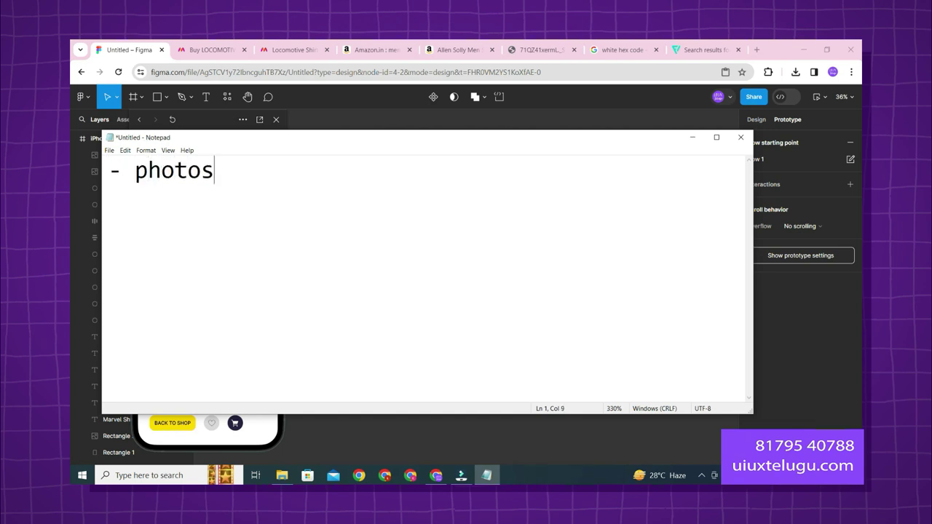
type("hop, maski")
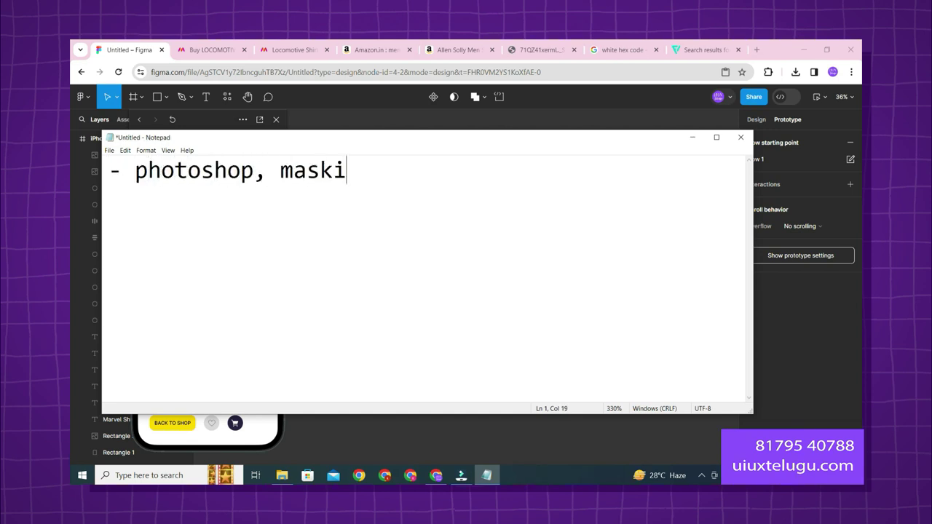
type("ng, pen tool")
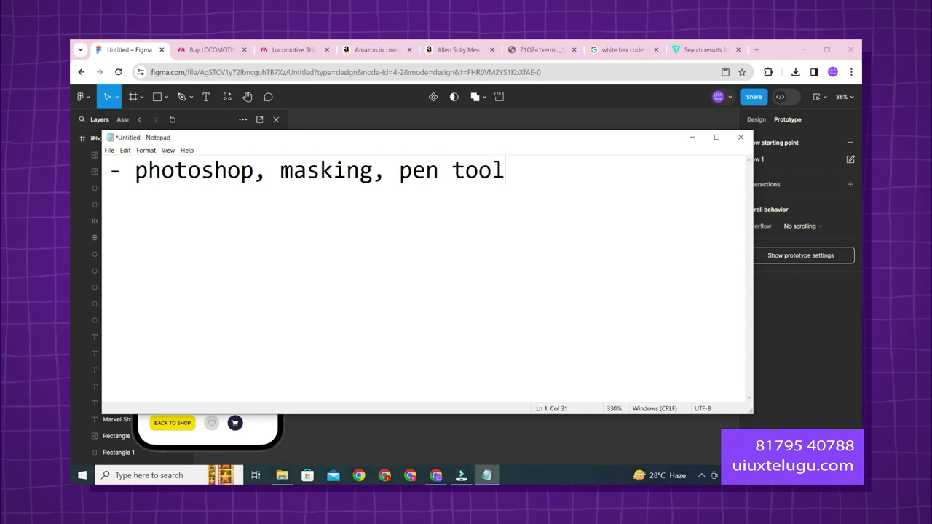
type(", color ls")
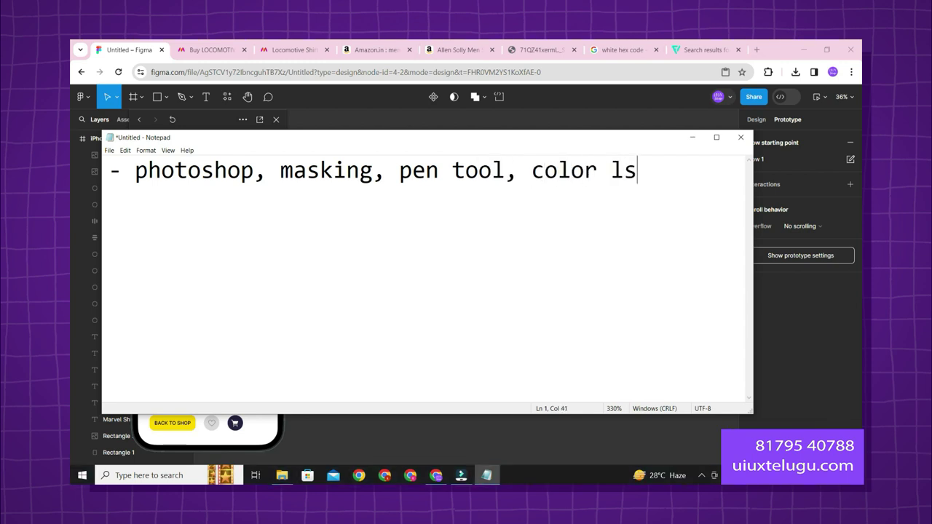
type("ection")
key("Return")
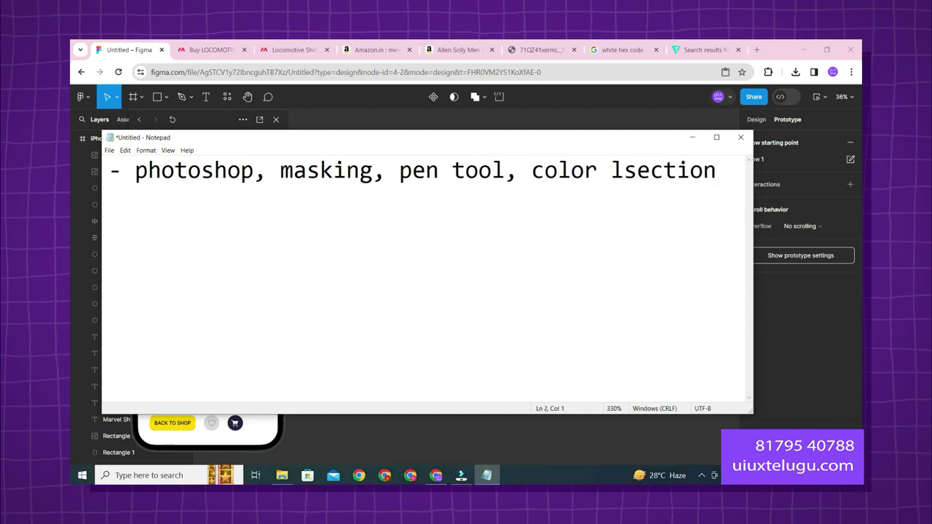
Step: Add a second note line reading "- figma UI screens, prototype, animate, flows, etc"
type("- figma ")
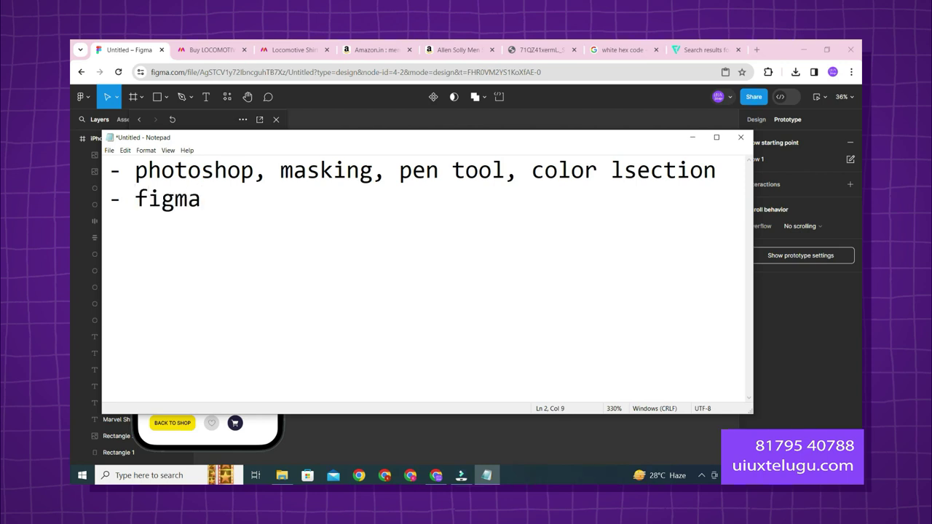
type("UI screen")
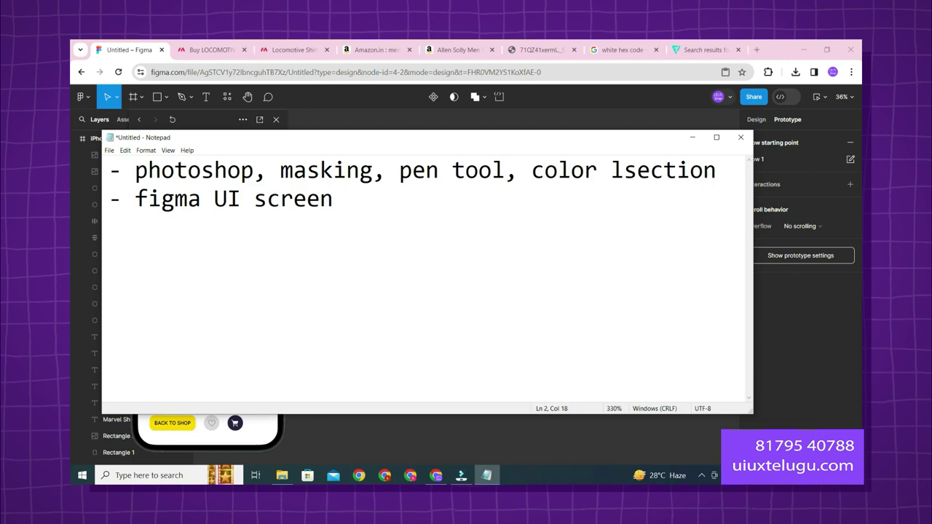
type("s, prototy")
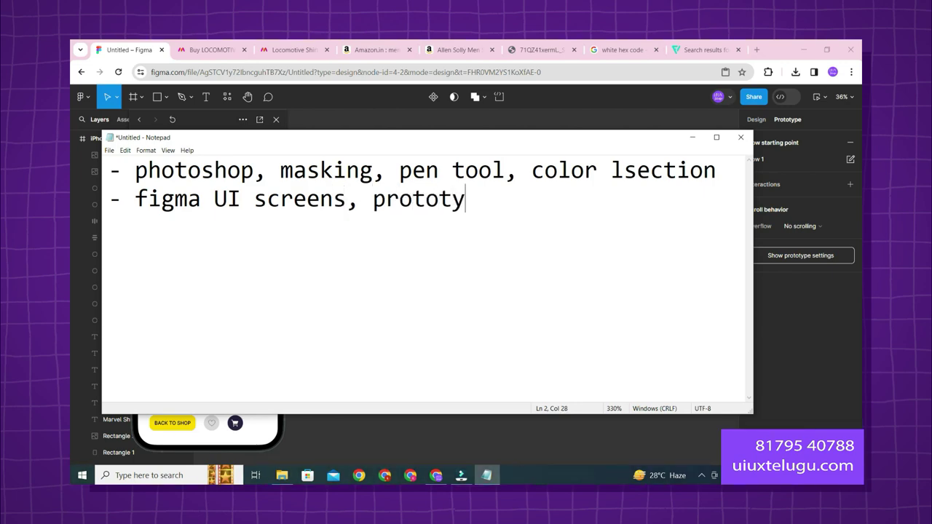
type("pe, a")
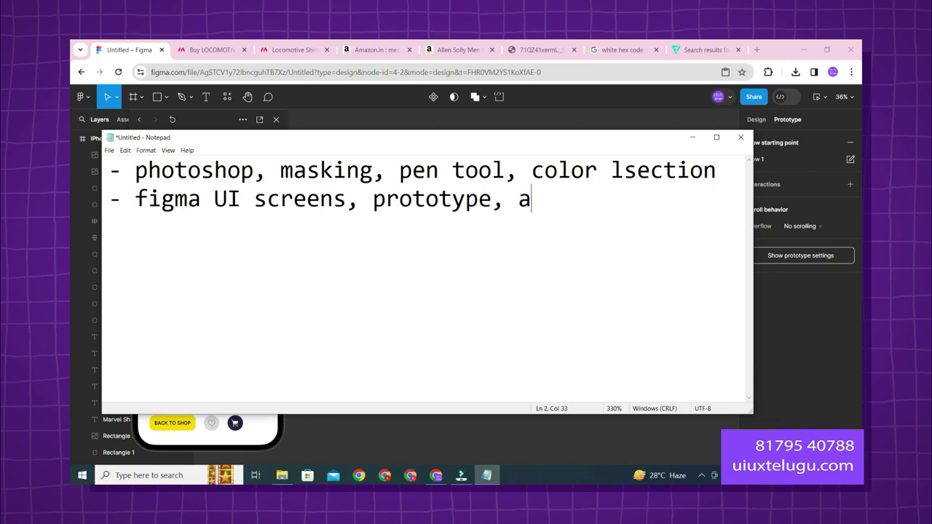
type("nimate")
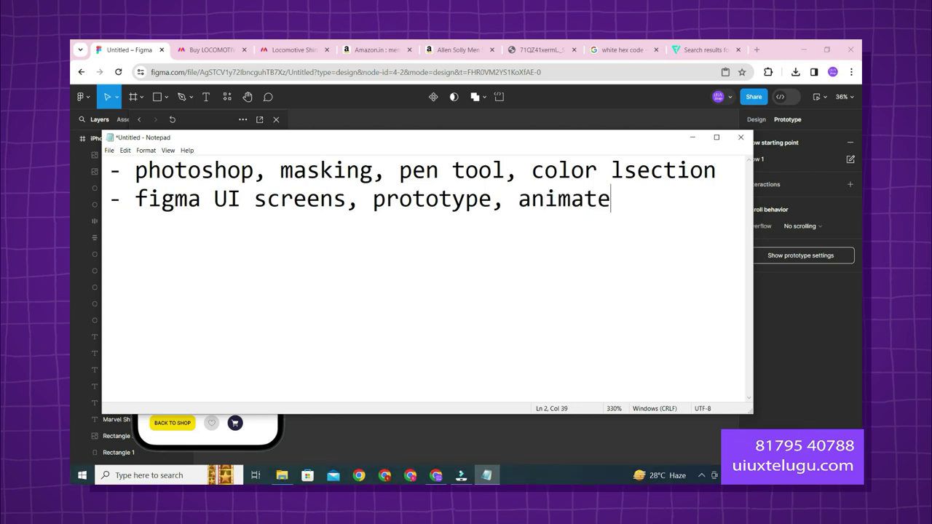
type(", flows, e")
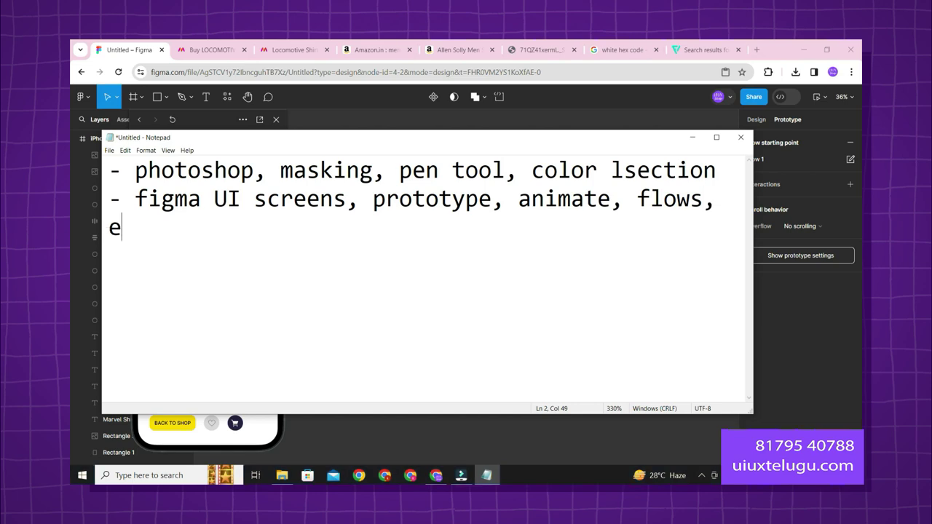
type("tc  ")
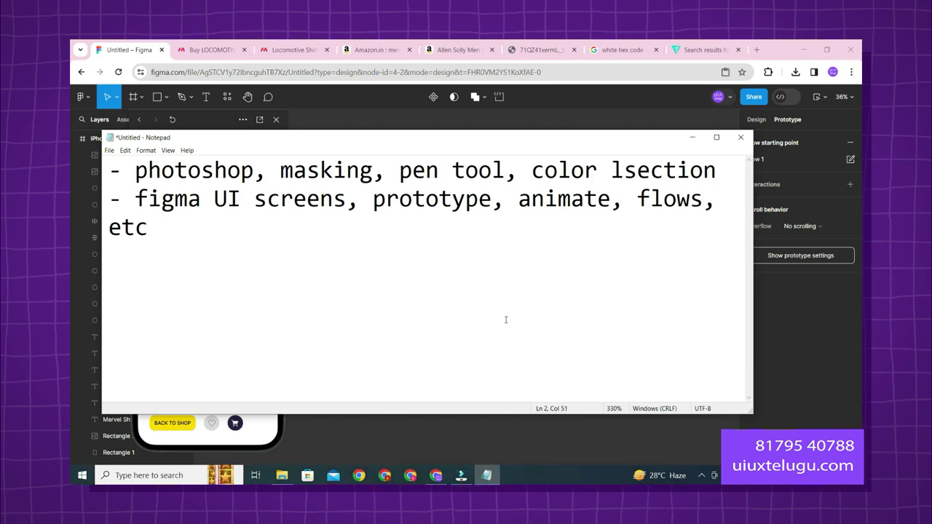
Step: Below a blank line, add the heading "Part 2" with "add to cart" under it, and shift the note window slightly
type("Part 2")
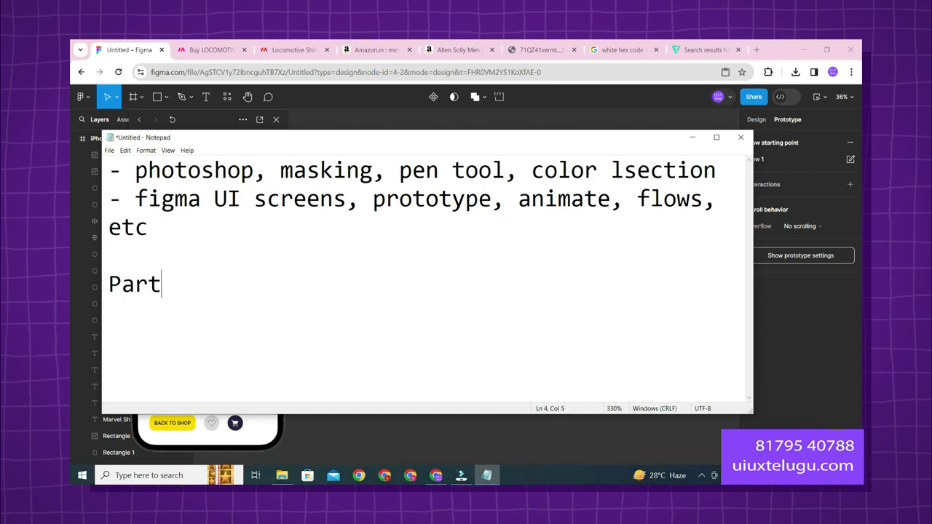
key("Return")
type("add to acrt")
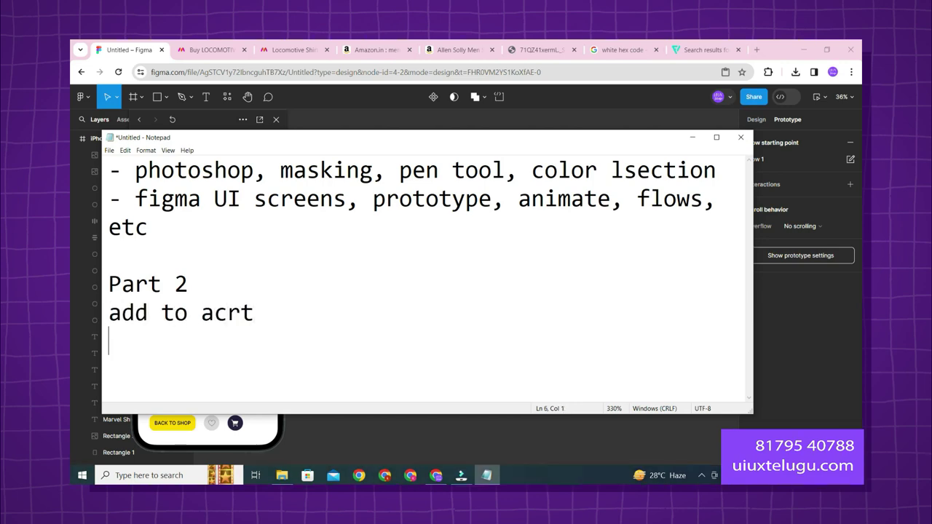
key("BackSpace")
key("BackSpace")
key("BackSpace")
type("art")
left_click_drag(573, 143, 559, 160)
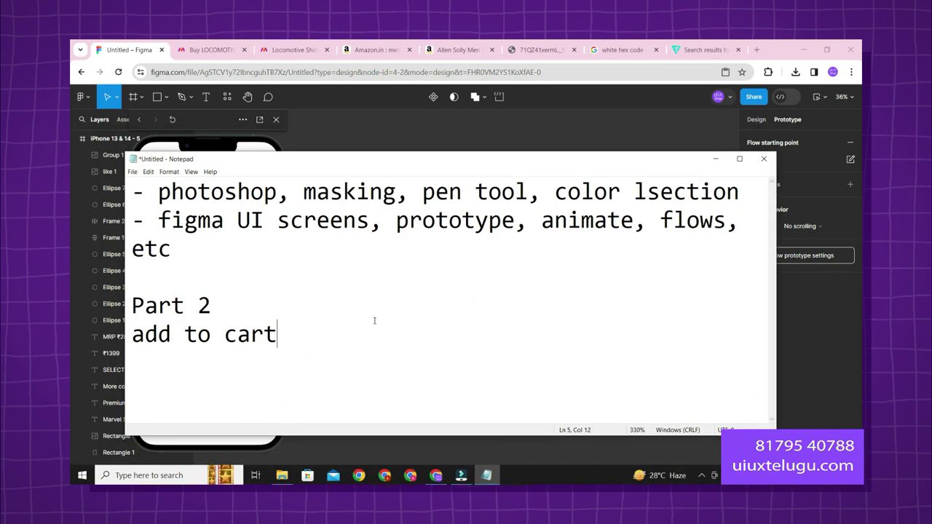
Step: List "- 1 screen" and "- prices changes" on separate lines under "add to cart"
key("Return")
type("- ")
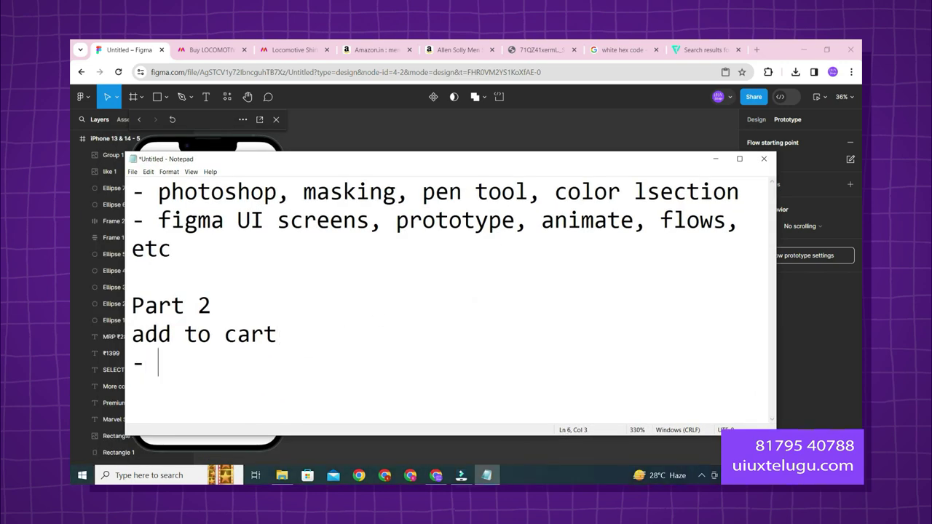
type("1 screen")
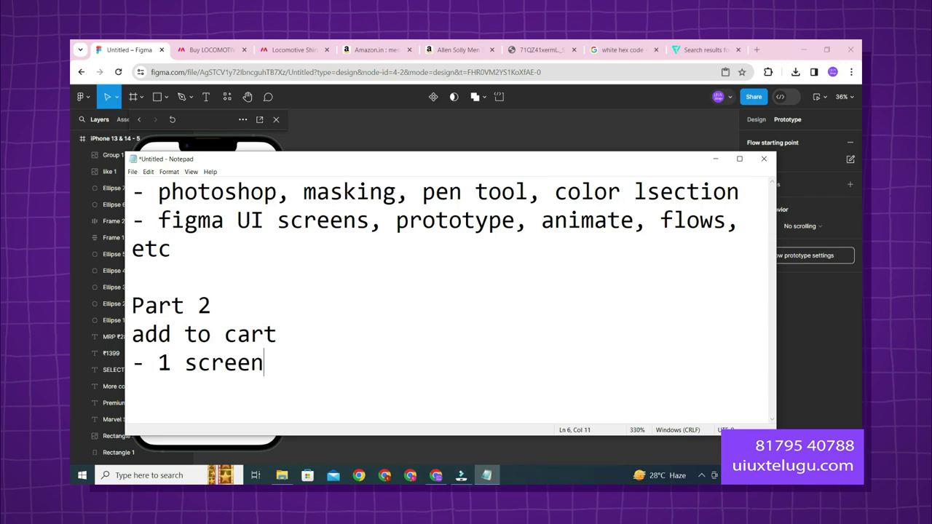
key("Return")
type("- prices changes")
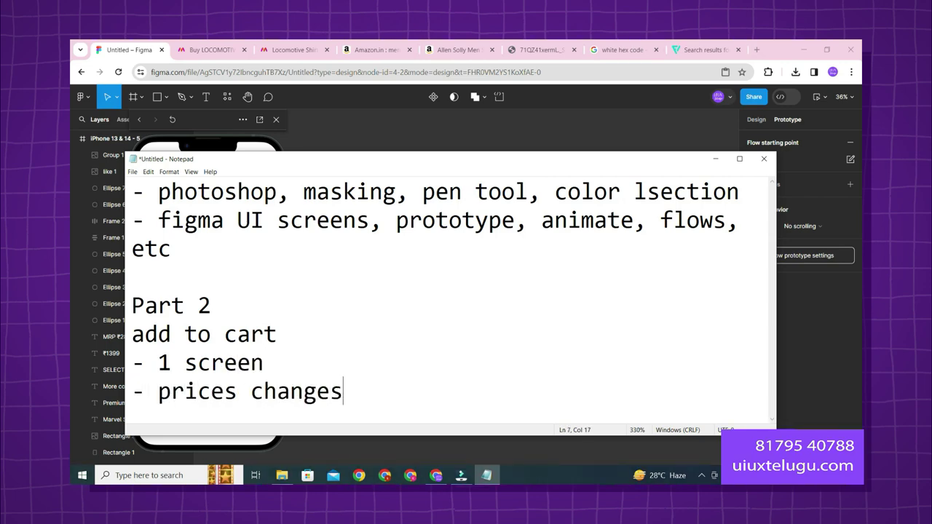
Step: Complete the Part 2 list with the lines "- adv animations" and "etc"
key("Return")
type("- an")
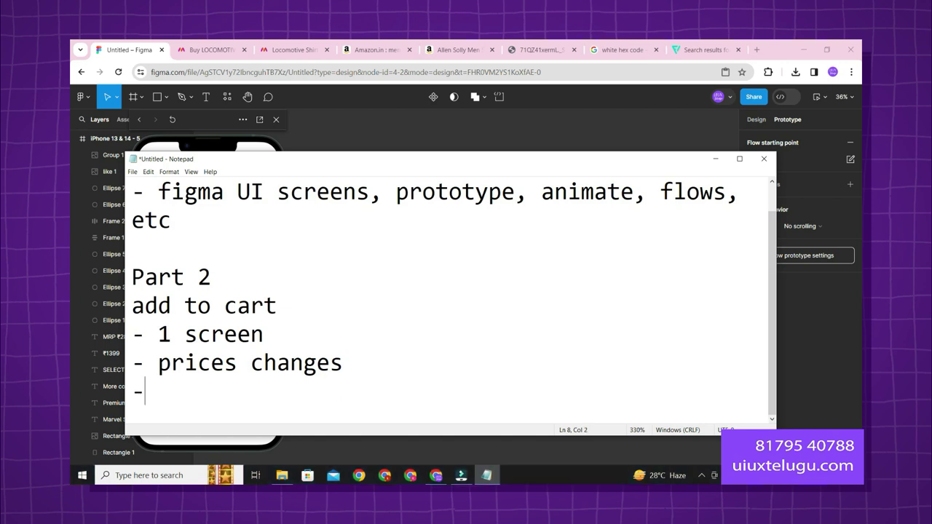
key("BackSpace")
key("BackSpace")
type("ad")
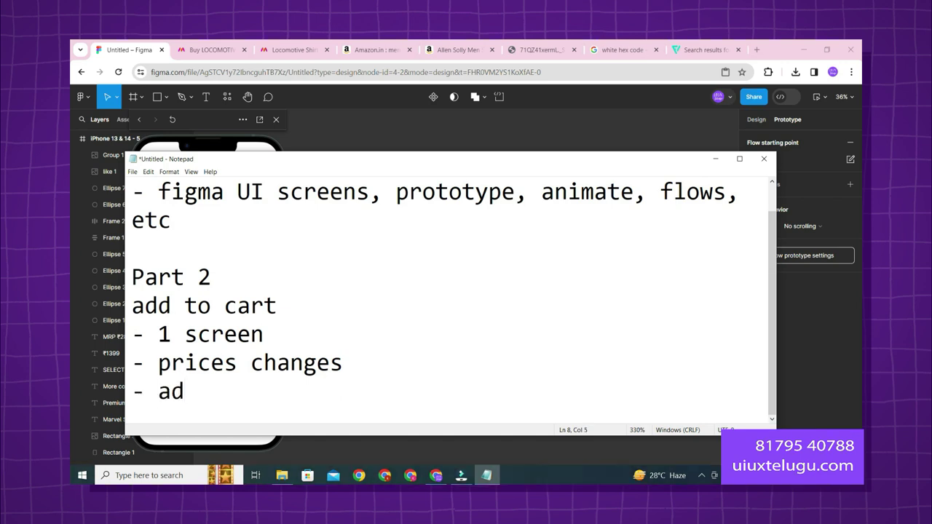
type("v animations")
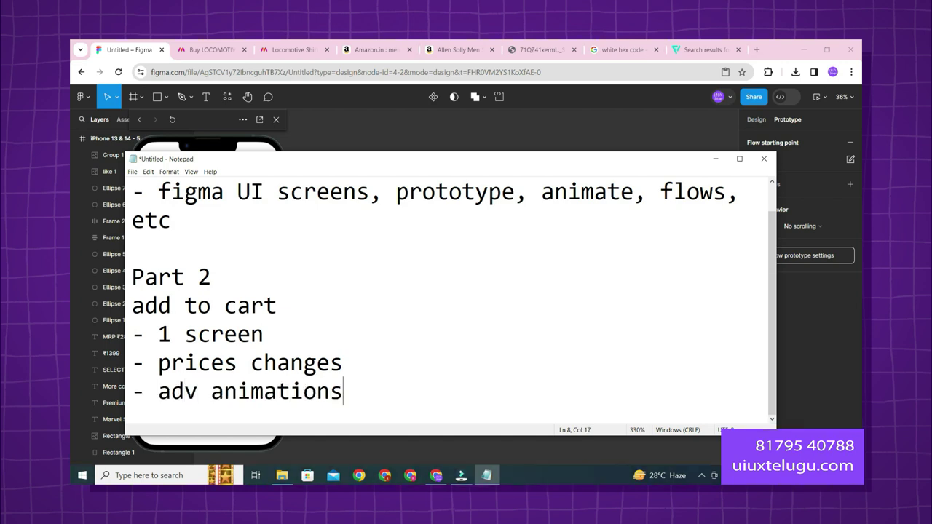
key("Return")
type("etc")
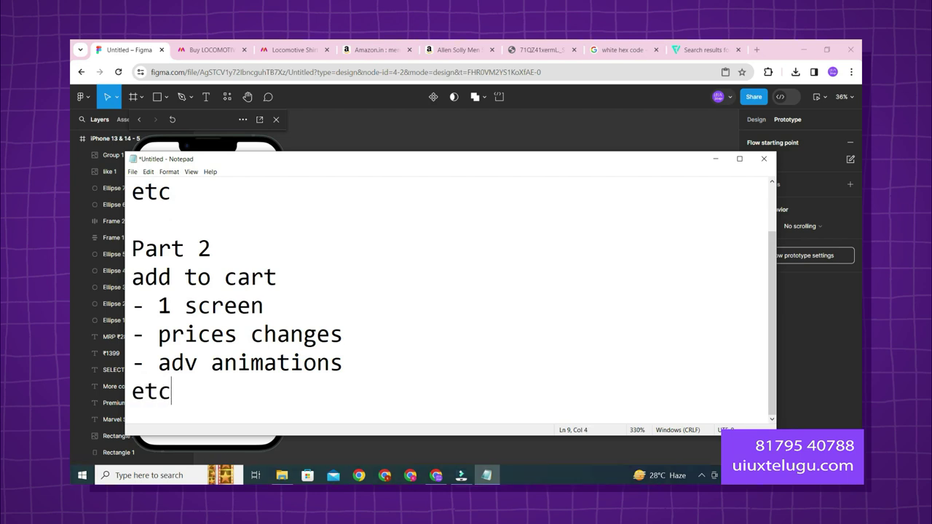
Step: Insert the line "- multi edit" directly after the figma line in the first list
scroll(346, 288, "up", 1)
left_click(257, 252)
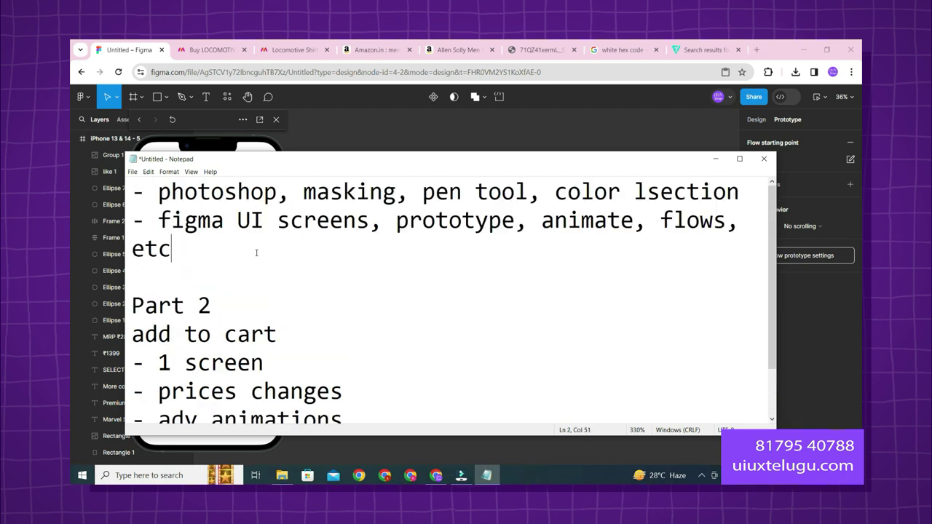
key("Return")
type("- mu")
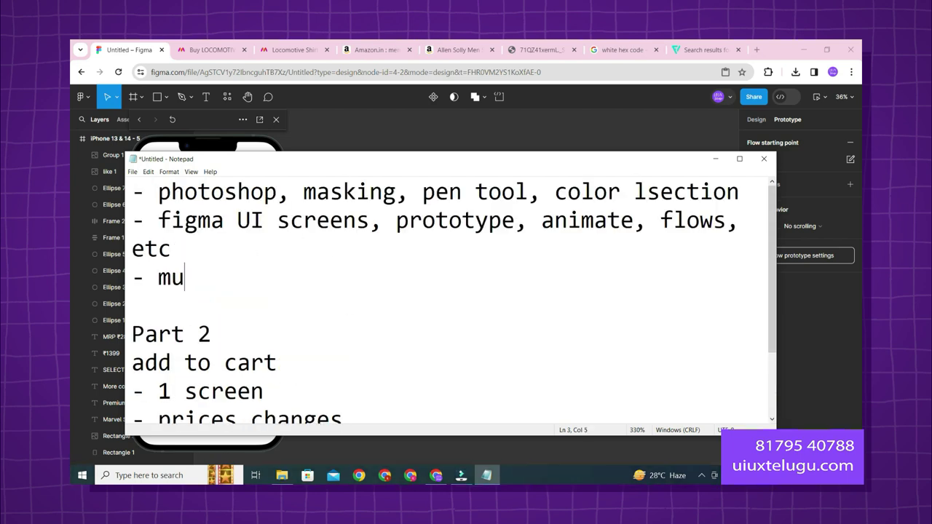
type("lti edit")
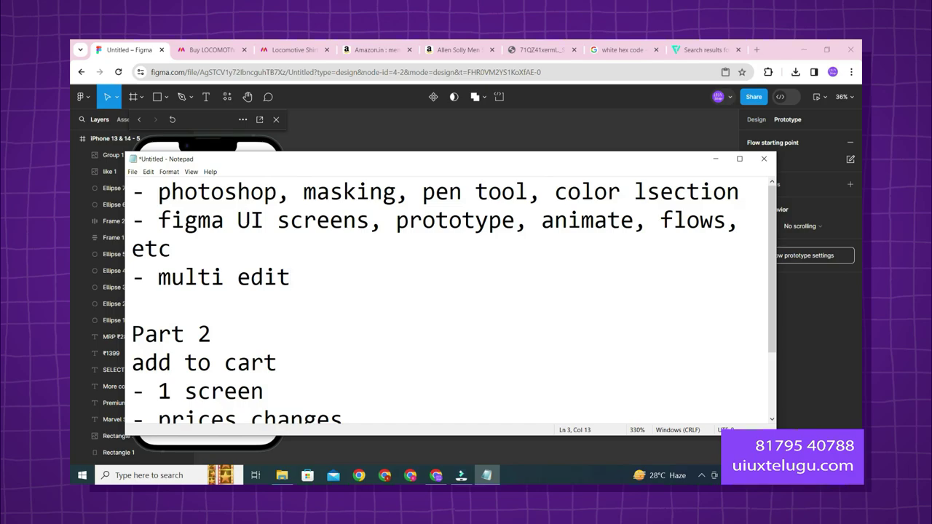
scroll(485, 277, "down", 4, "ctrl")
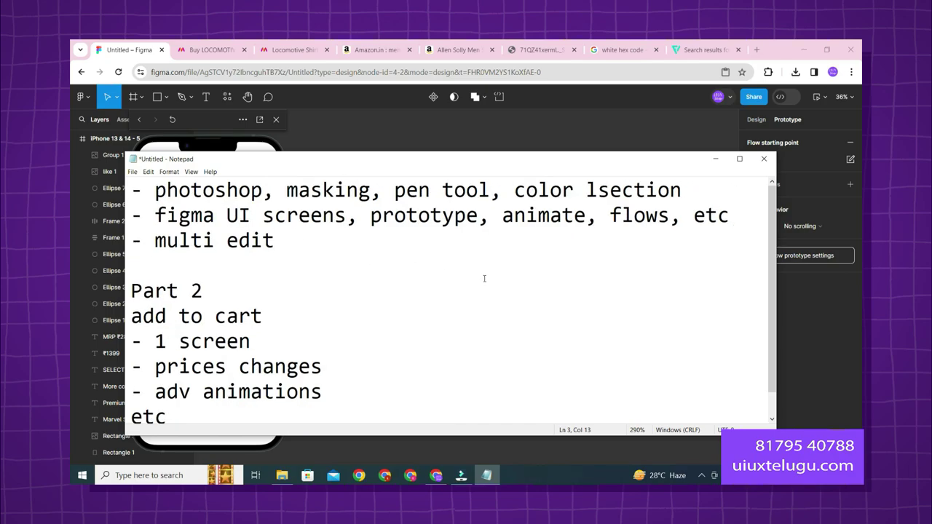
scroll(484, 278, "down", 1)
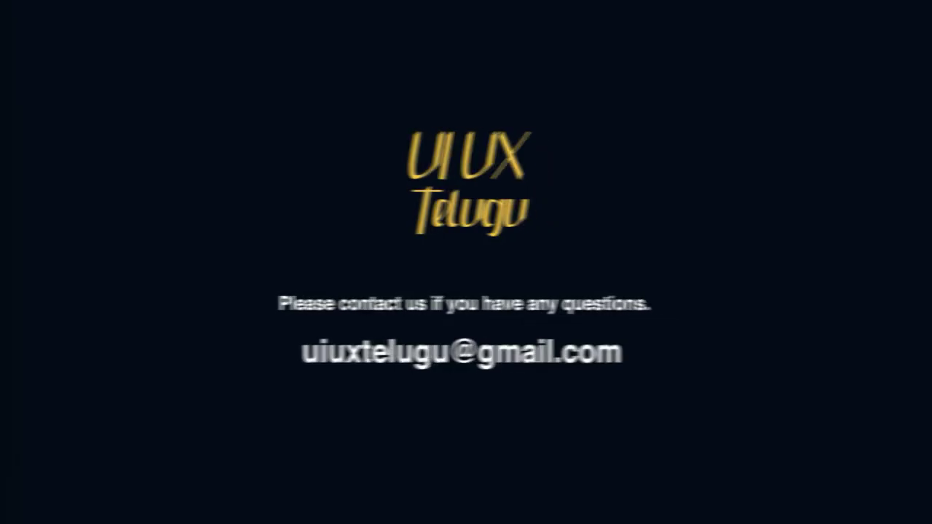